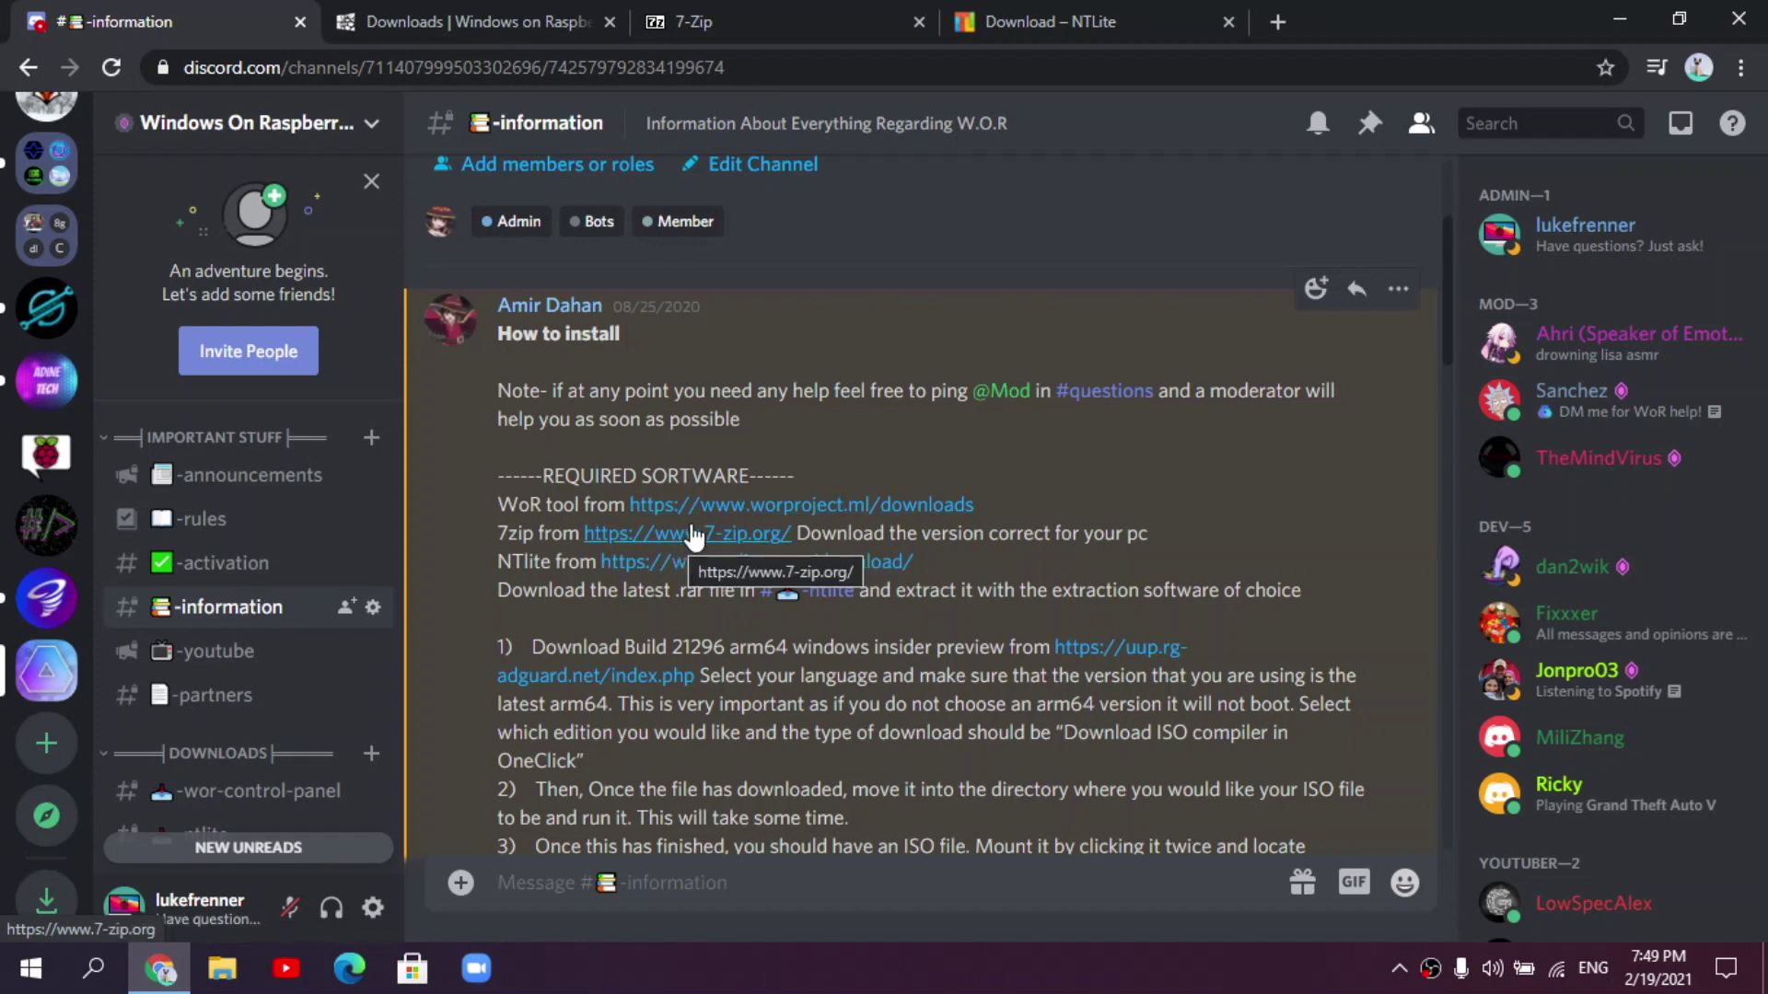
- Download Windows on Raspberry imager version 2.0.1 and the 64-bit x64 installer of 7-Zip 19.00
{"action": "left_click", "coordinate": [488, 15]}
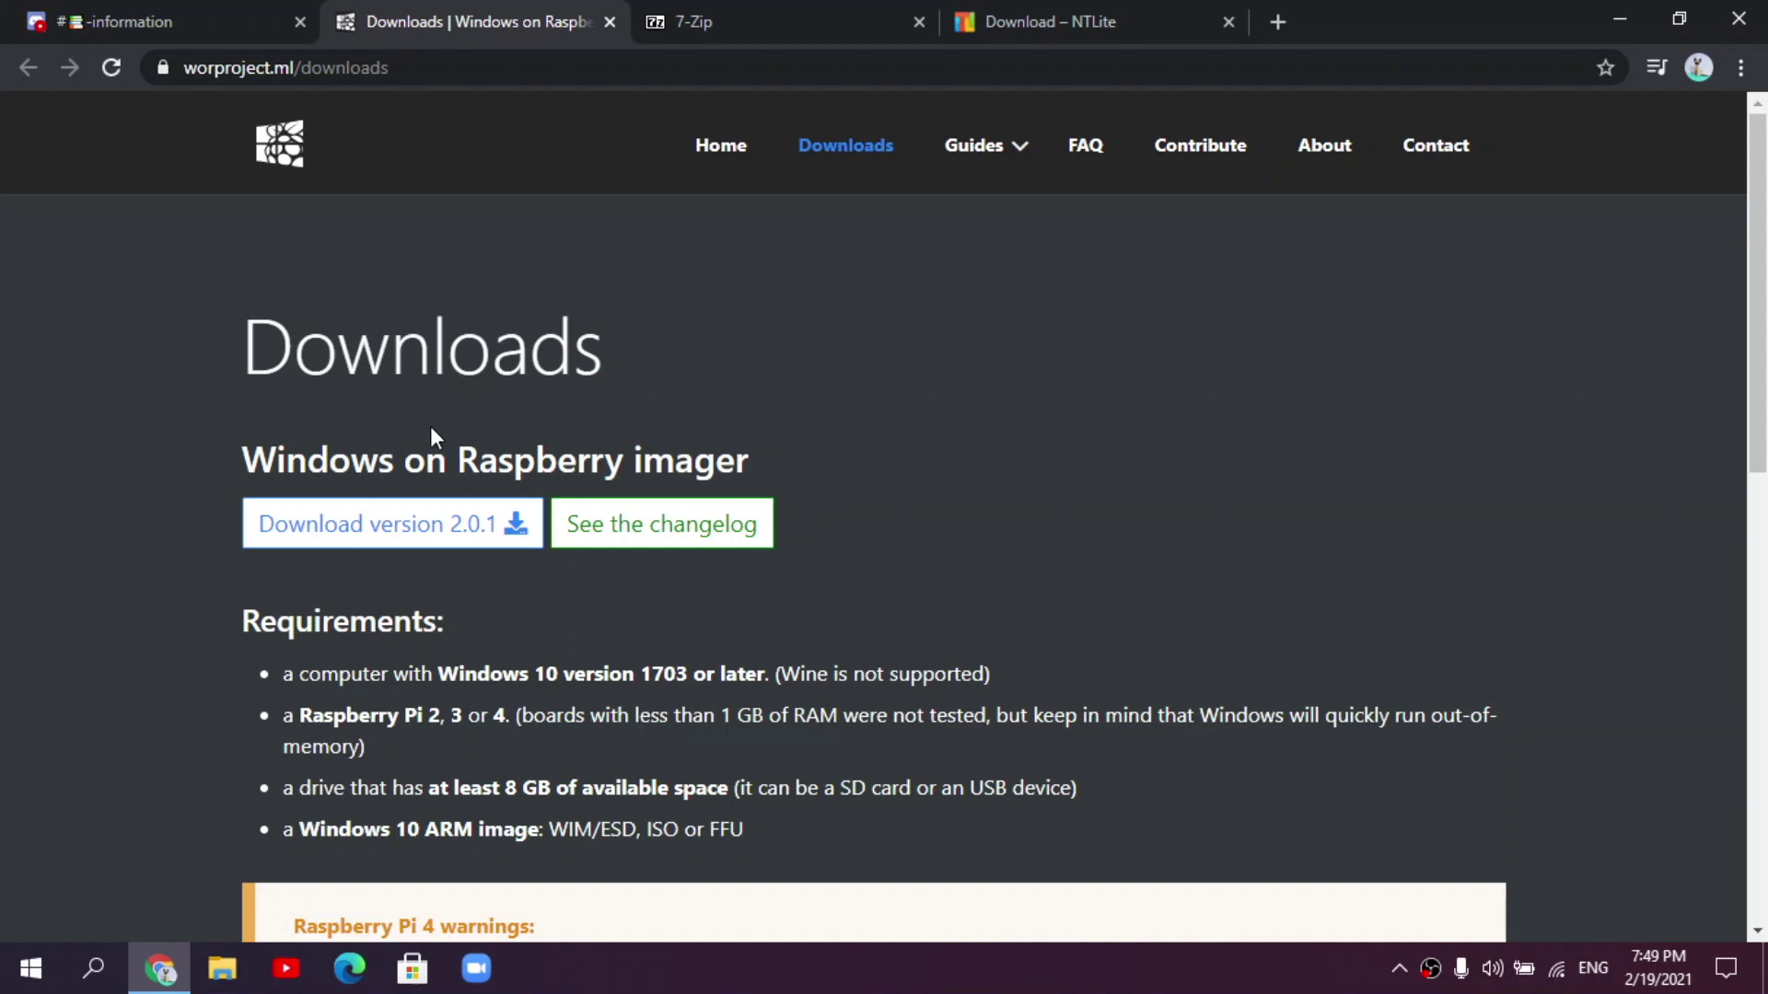
{"action": "left_click", "coordinate": [424, 544]}
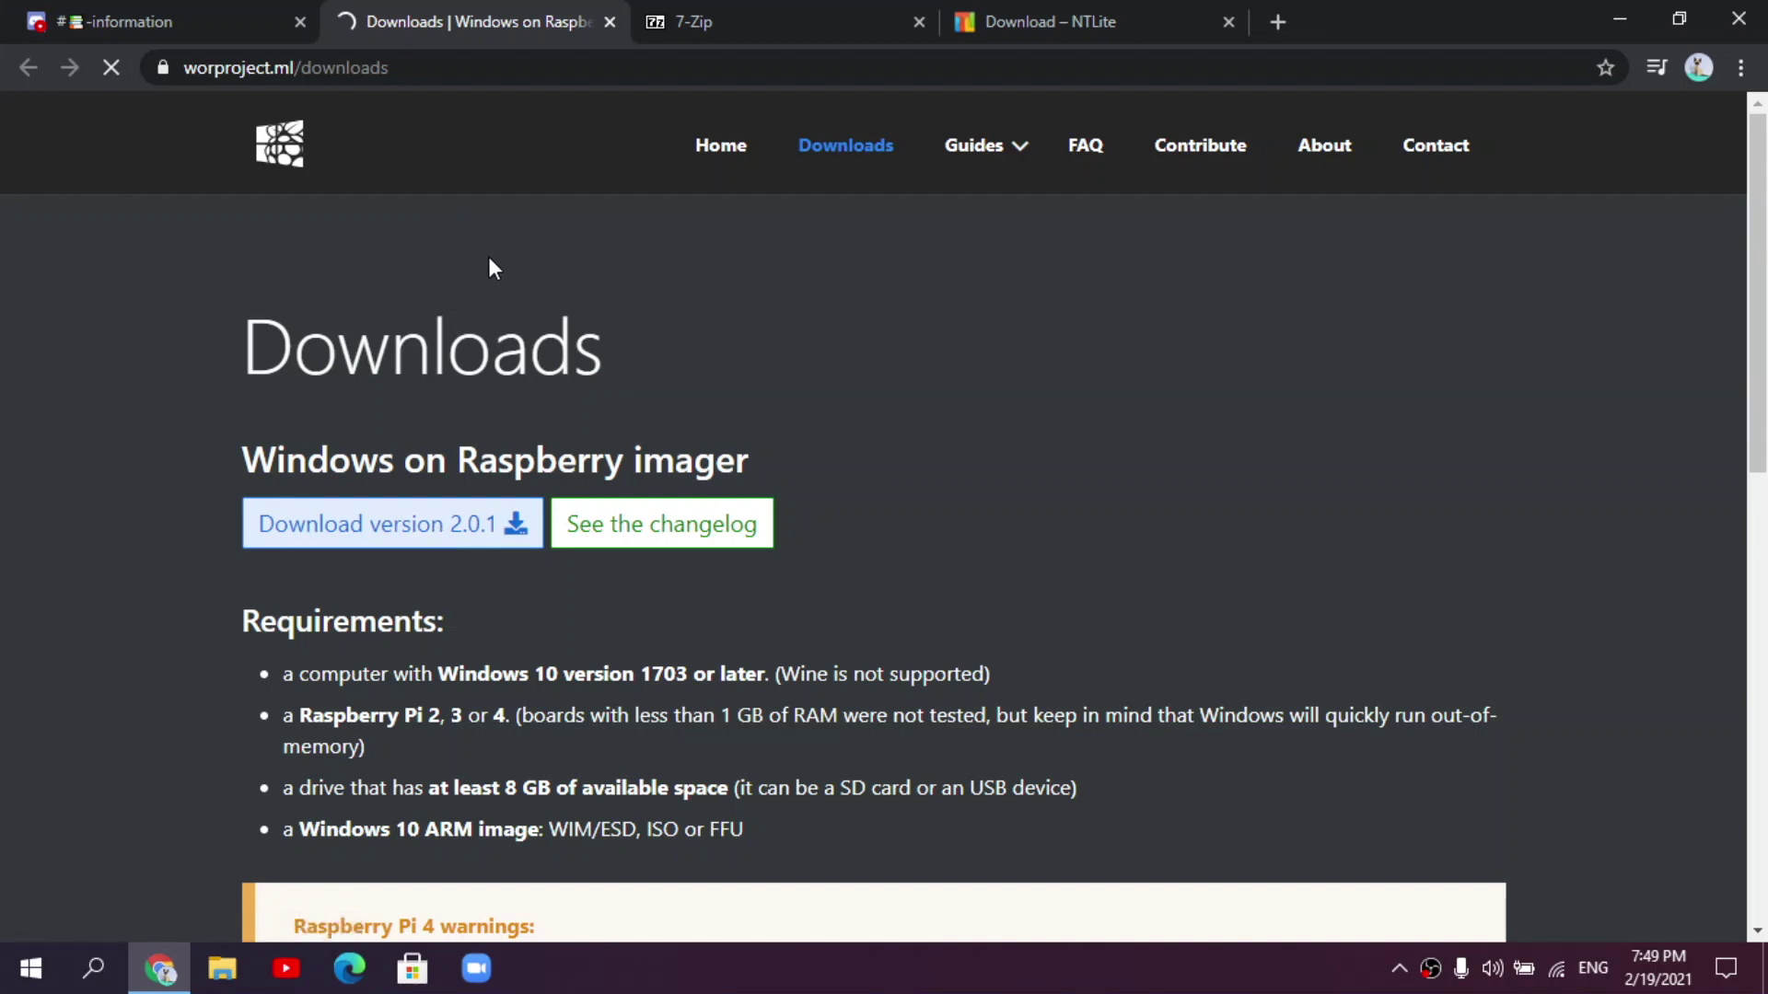
{"action": "left_click", "coordinate": [660, 19]}
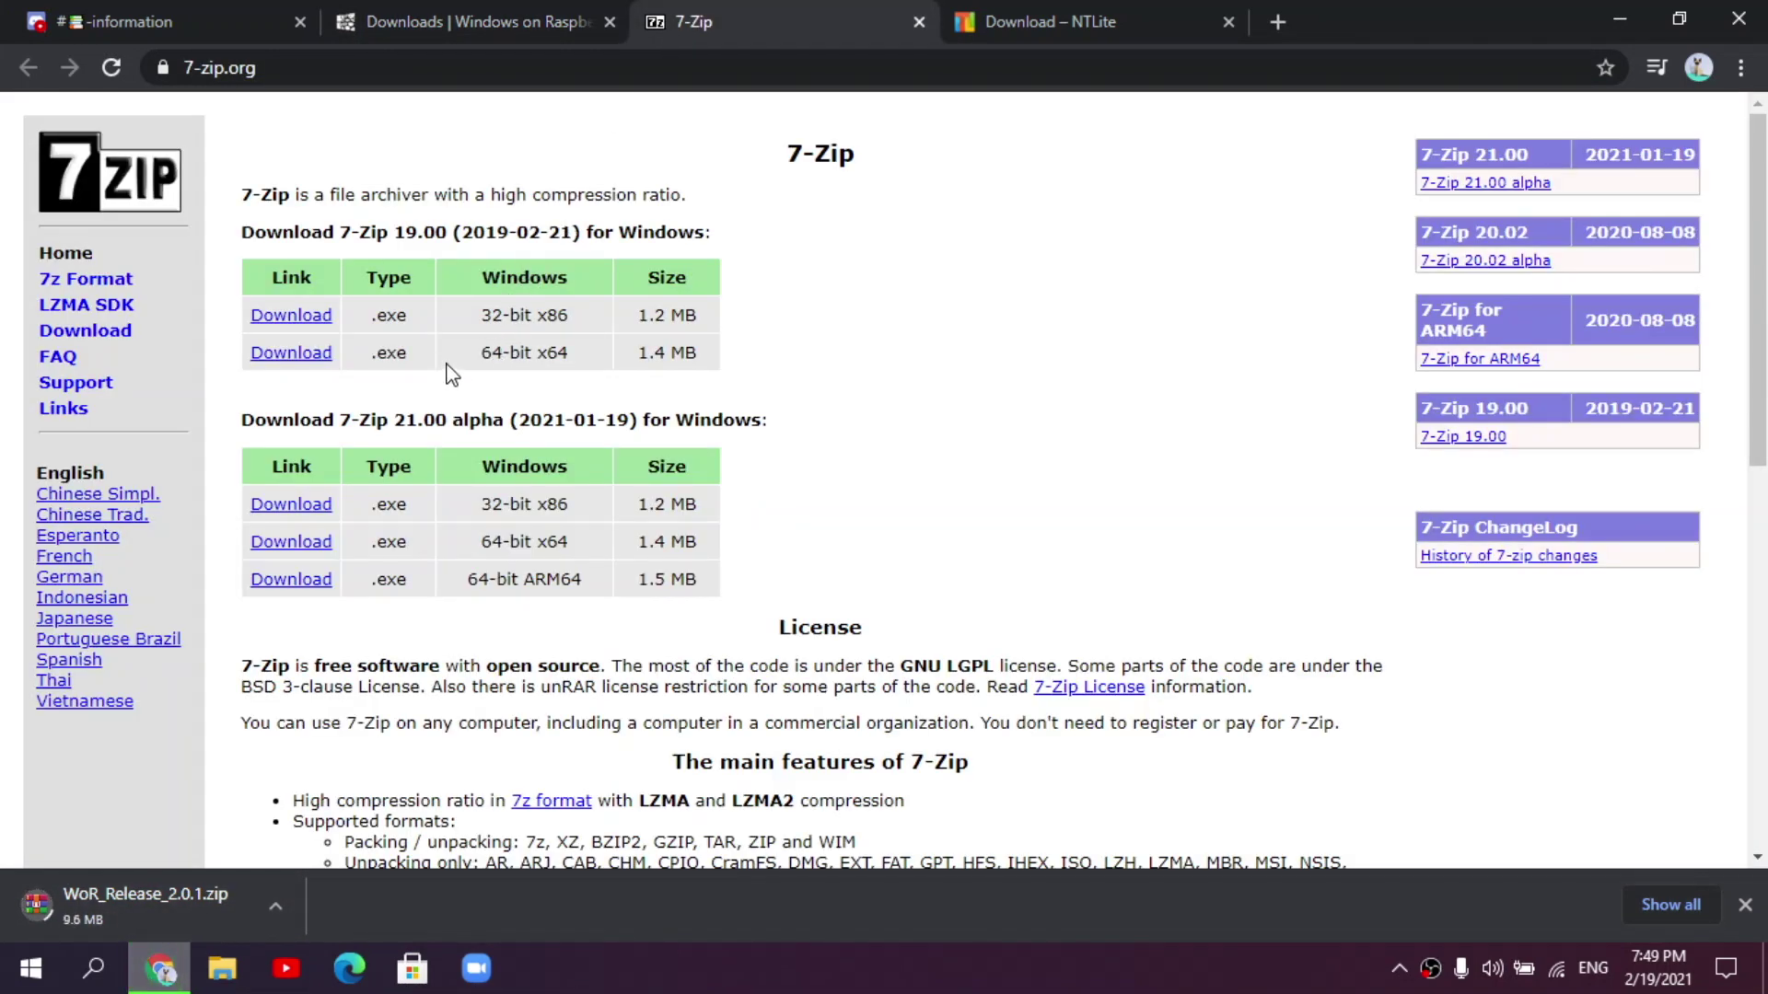
{"action": "left_click", "coordinate": [309, 359]}
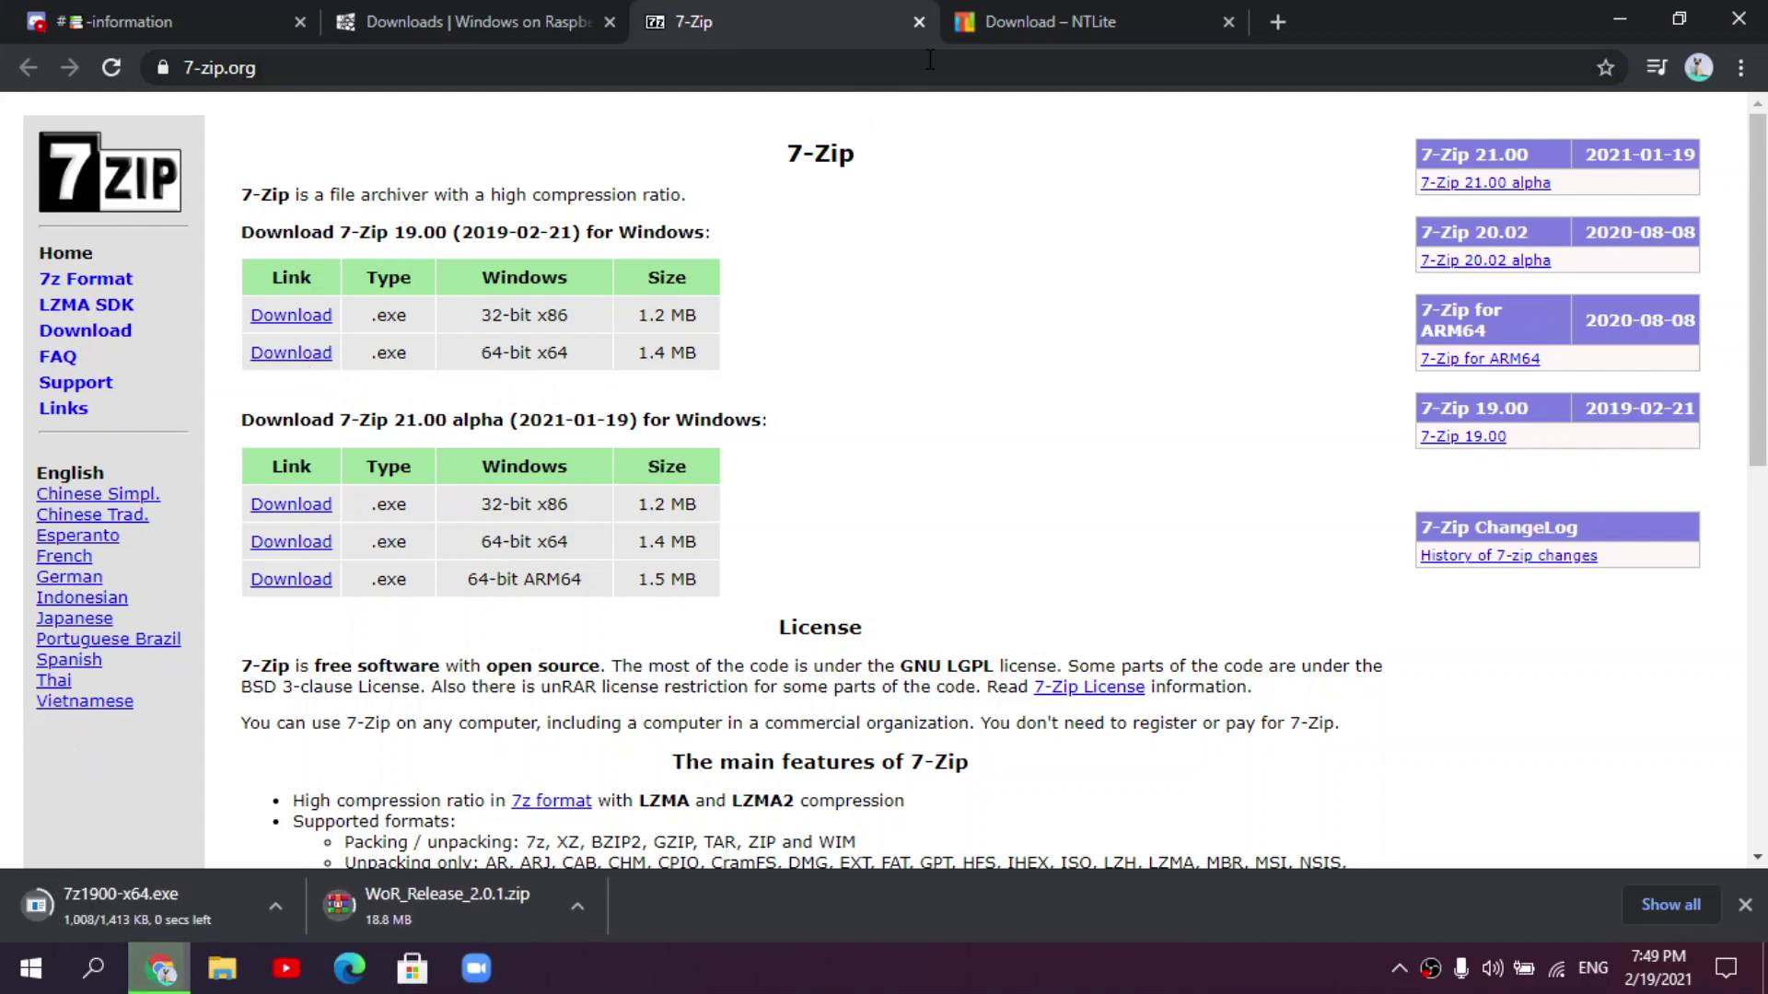
- Download the stable 64-bit NTLite v2.0.0.7797 installer, accepting the site's cookies, and close the three download pages
{"action": "left_click", "coordinate": [1005, 22]}
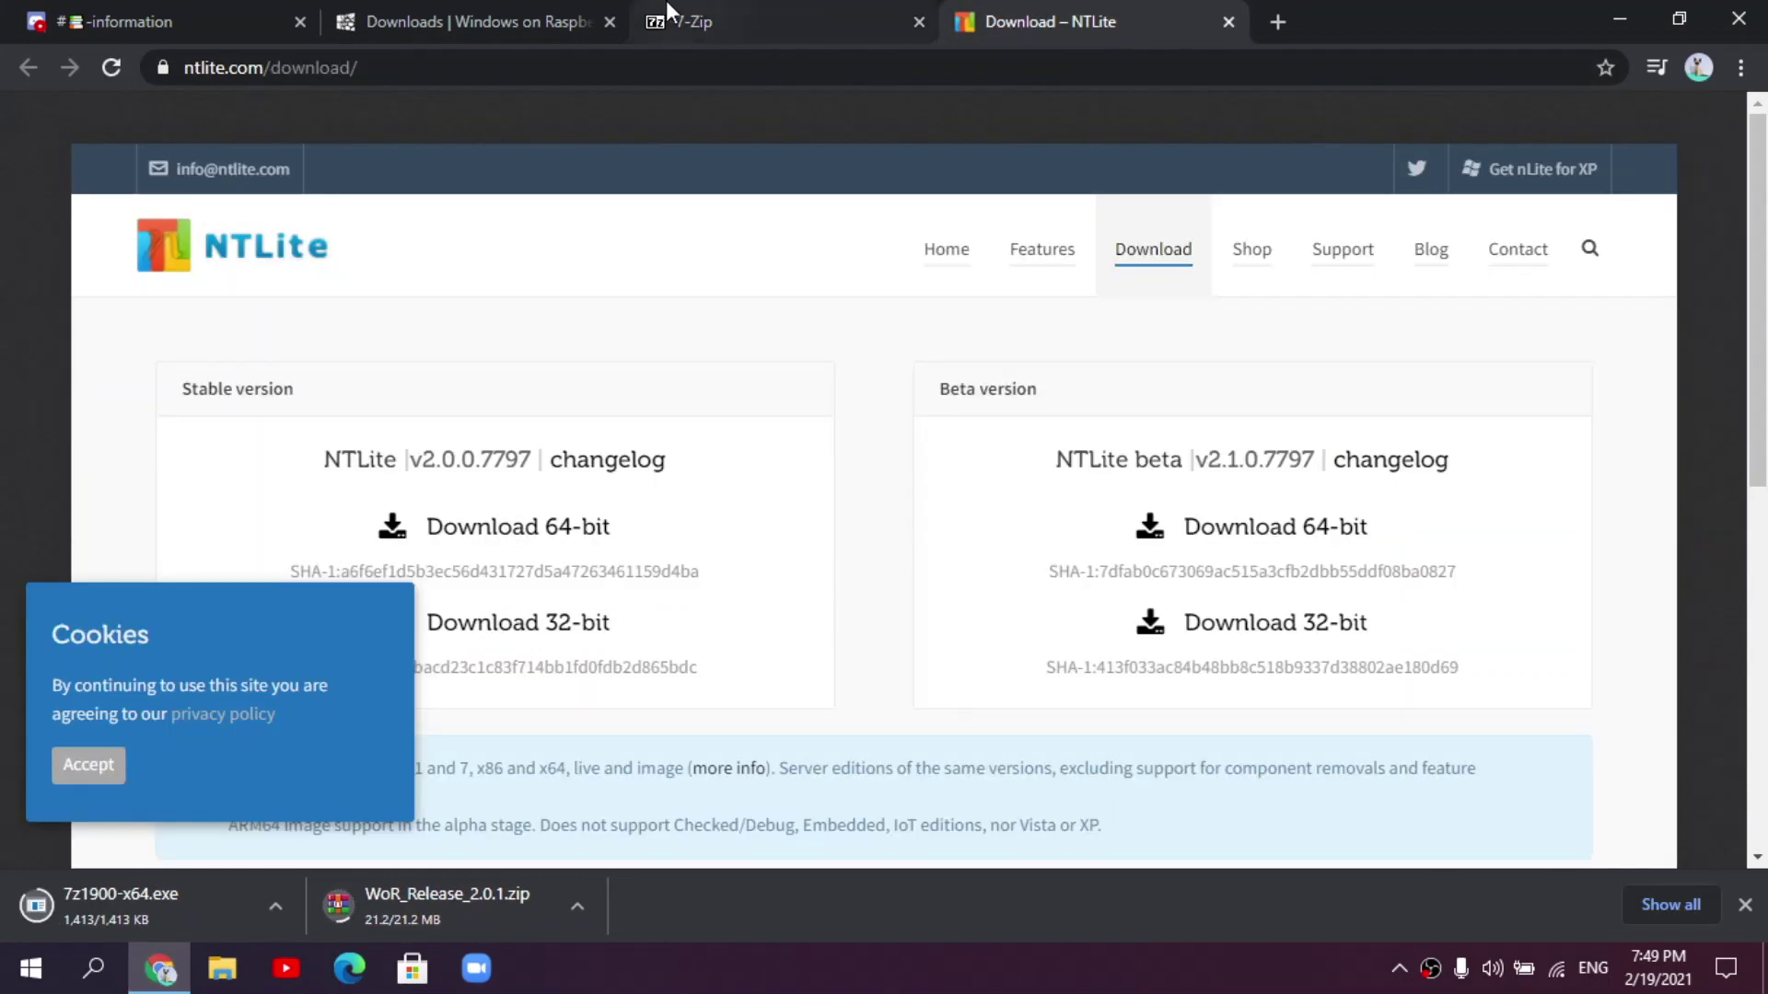
{"action": "left_click", "coordinate": [609, 21]}
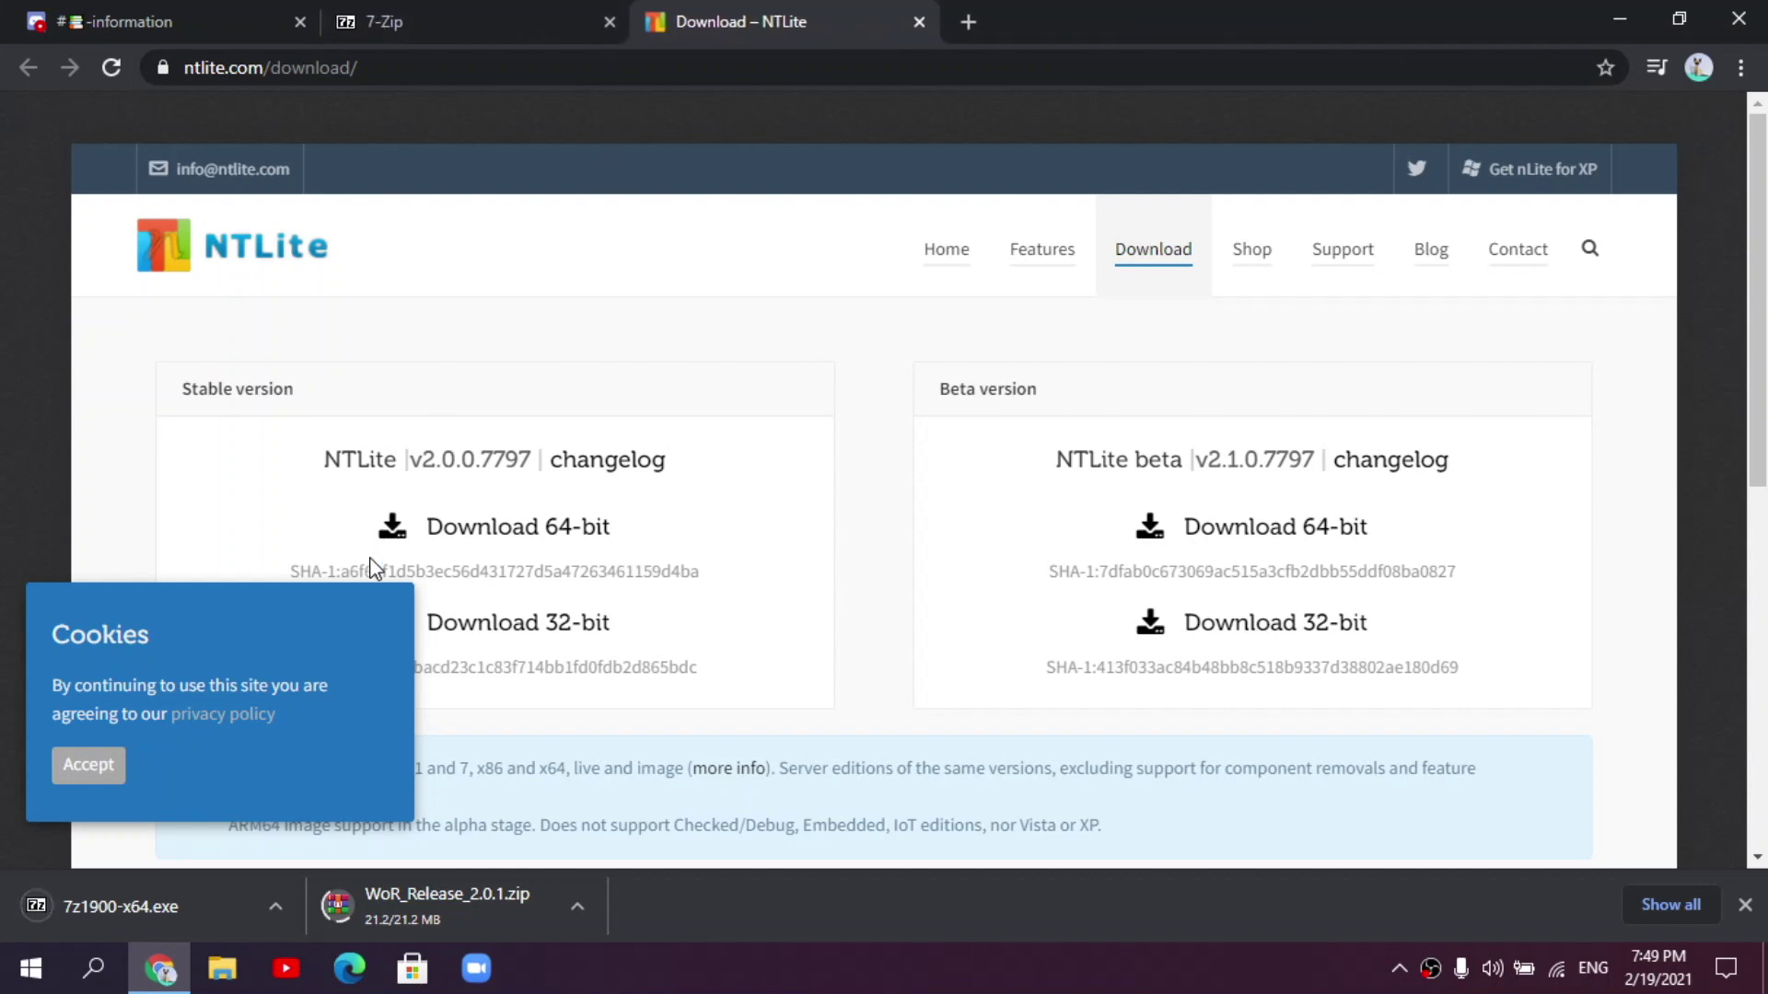
{"action": "left_click", "coordinate": [610, 21]}
{"action": "left_click", "coordinate": [51, 765]}
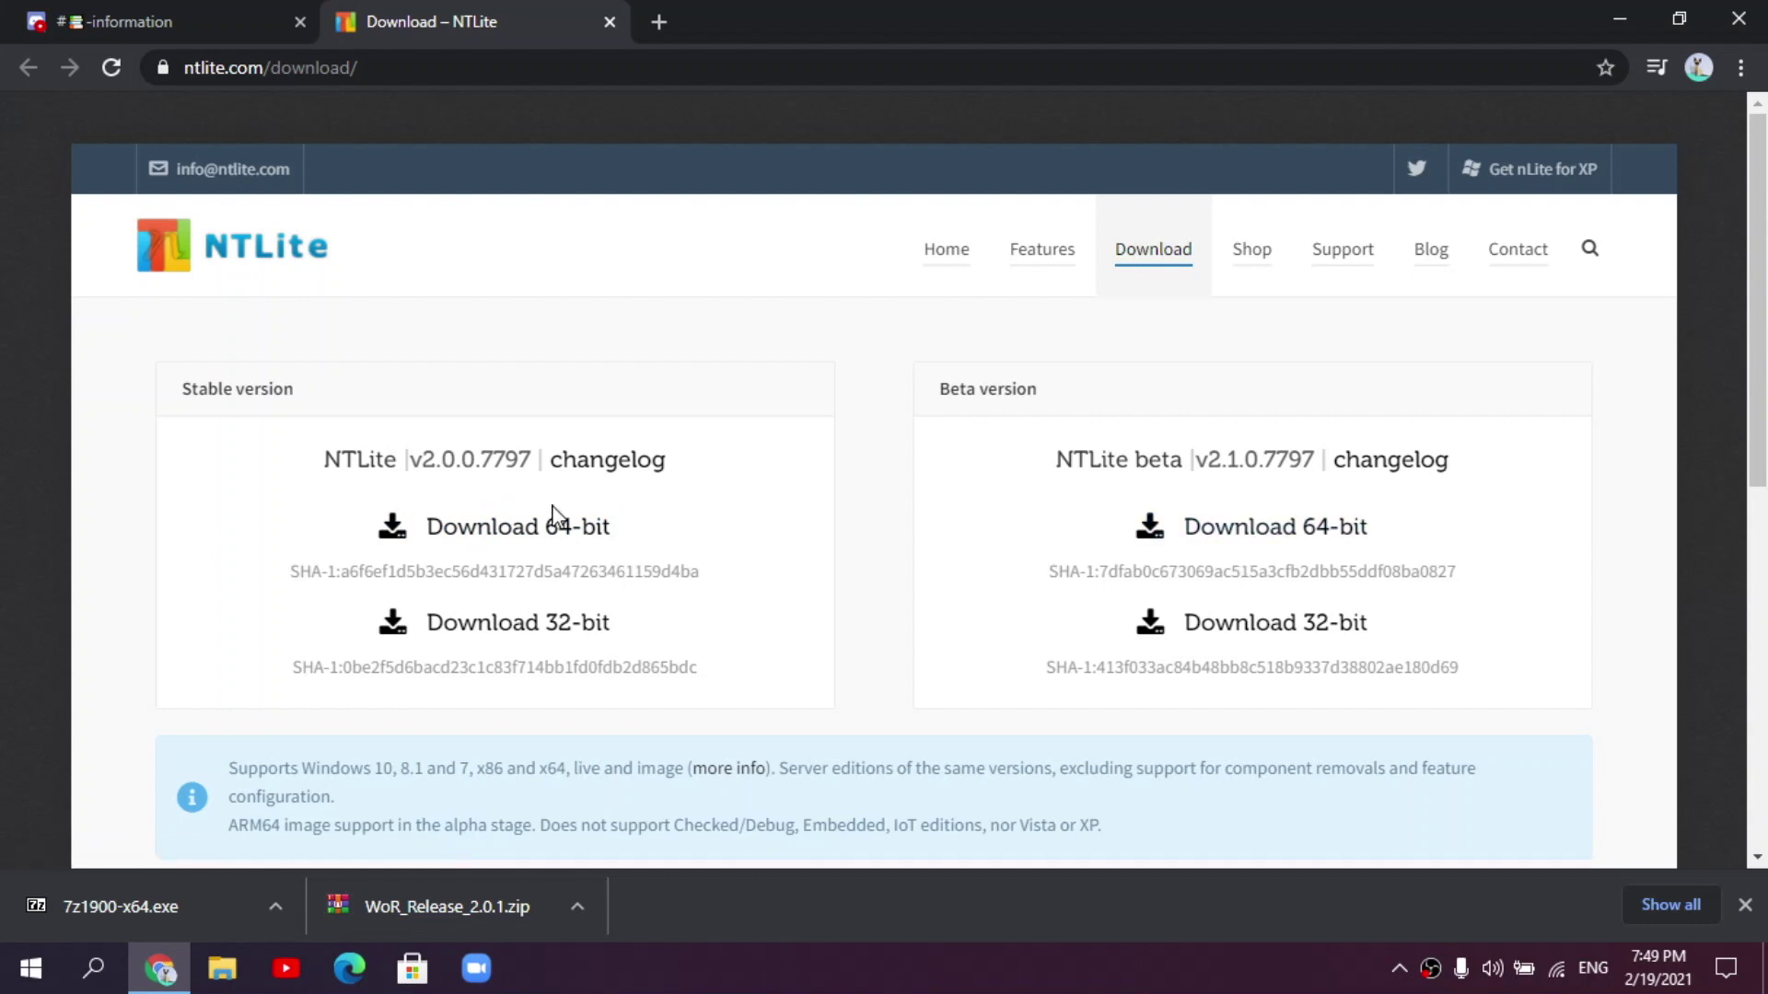
{"action": "left_click", "coordinate": [546, 539]}
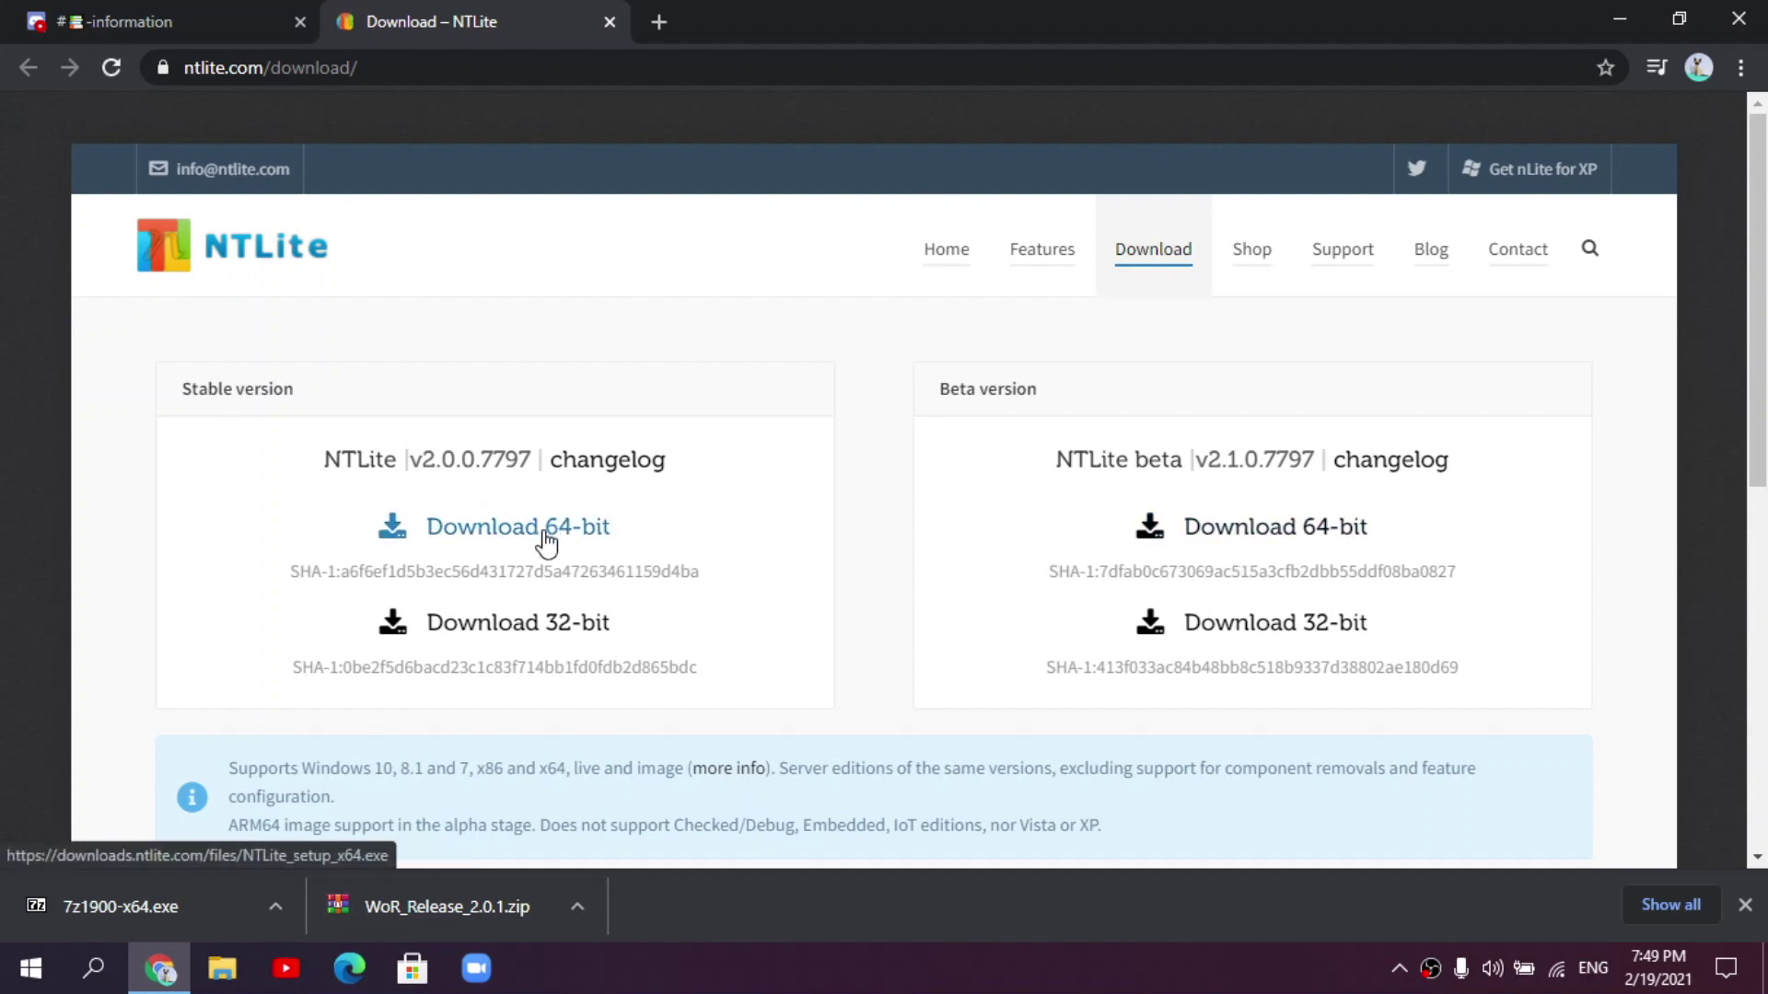
{"action": "left_click", "coordinate": [608, 23]}
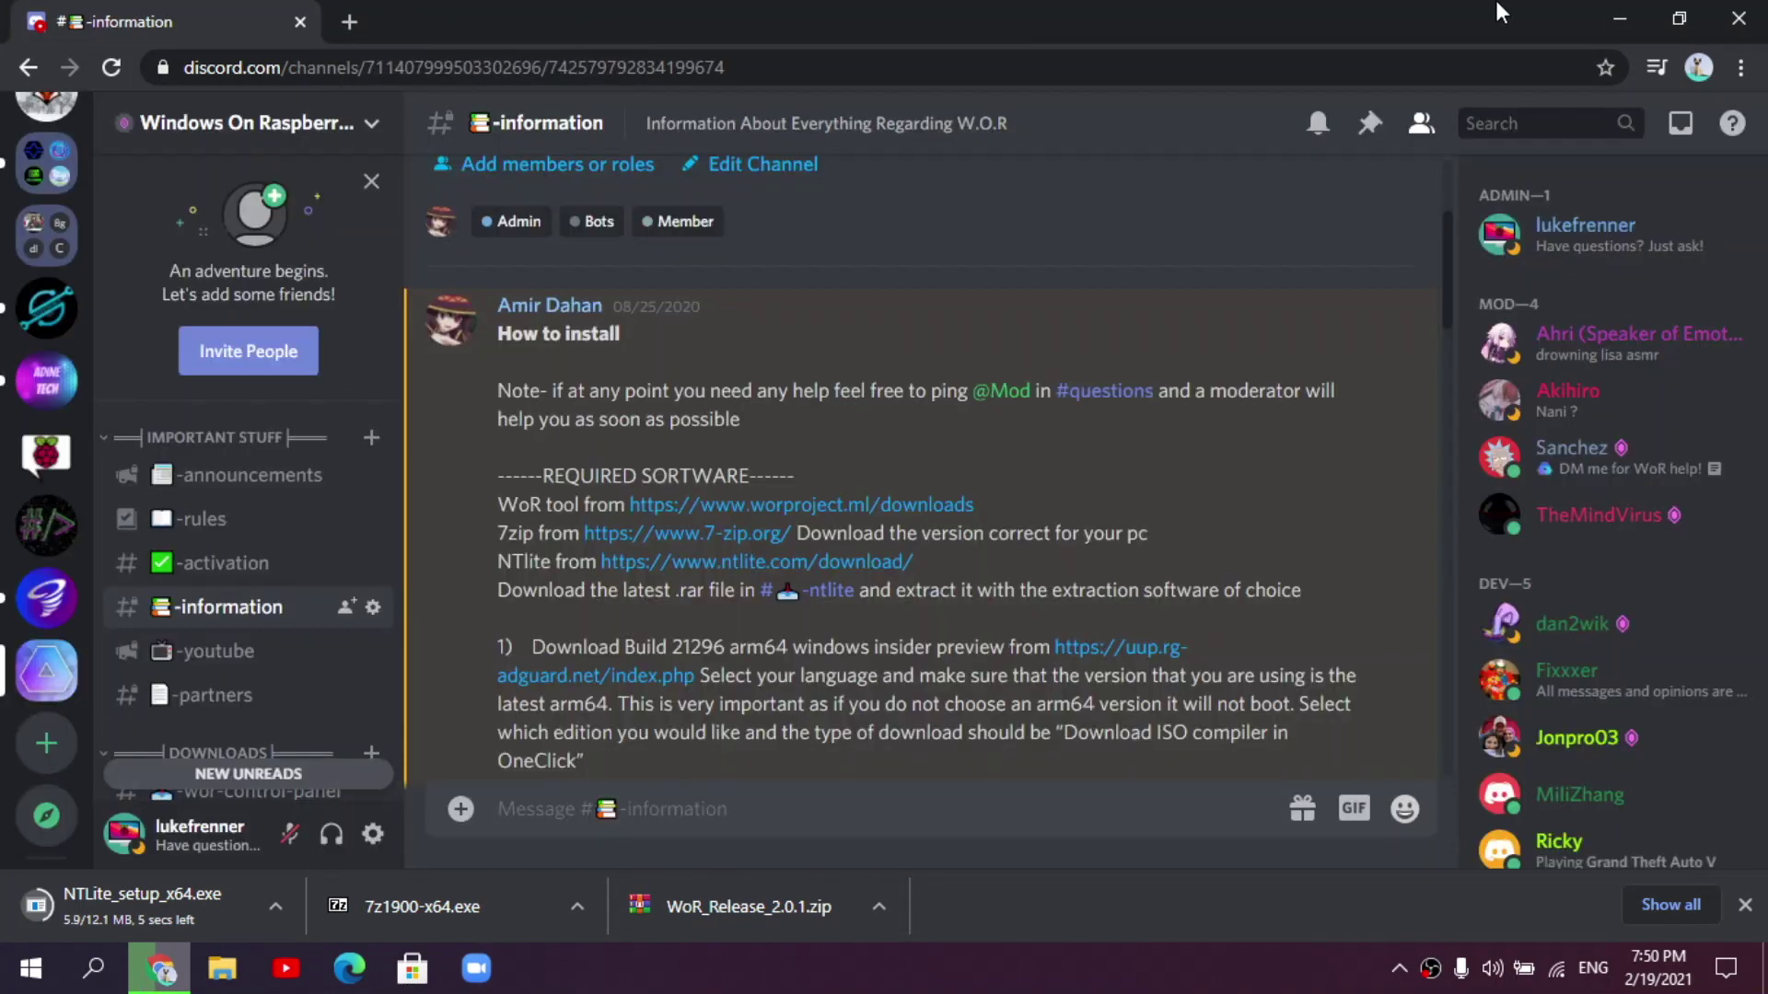
- Switch to File Explorer, move NTLite_setup_x64, WoR_Release_2.0.1 and 7z1900-x64 from Downloads into the WoR Files folder, and open that folder
{"action": "left_click", "coordinate": [1613, 16]}
{"action": "left_click", "coordinate": [236, 957]}
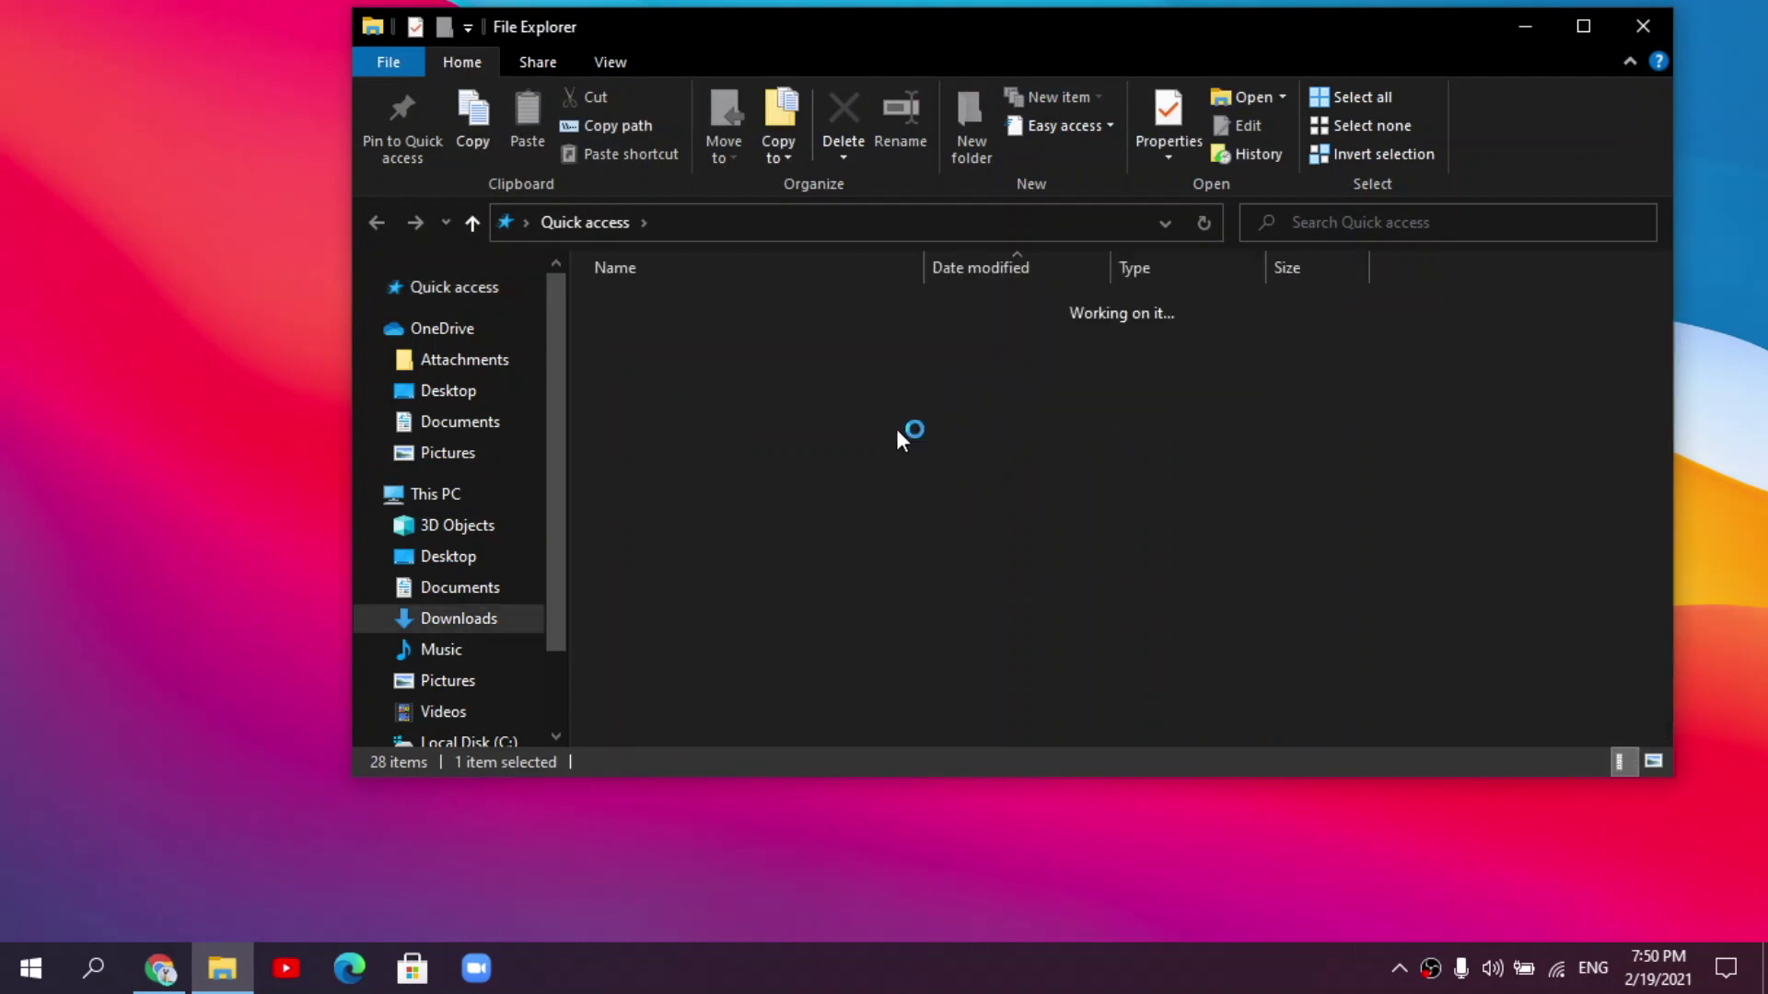
{"action": "scroll", "coordinate": [737, 511], "scroll_direction": "down", "scroll_amount": 2}
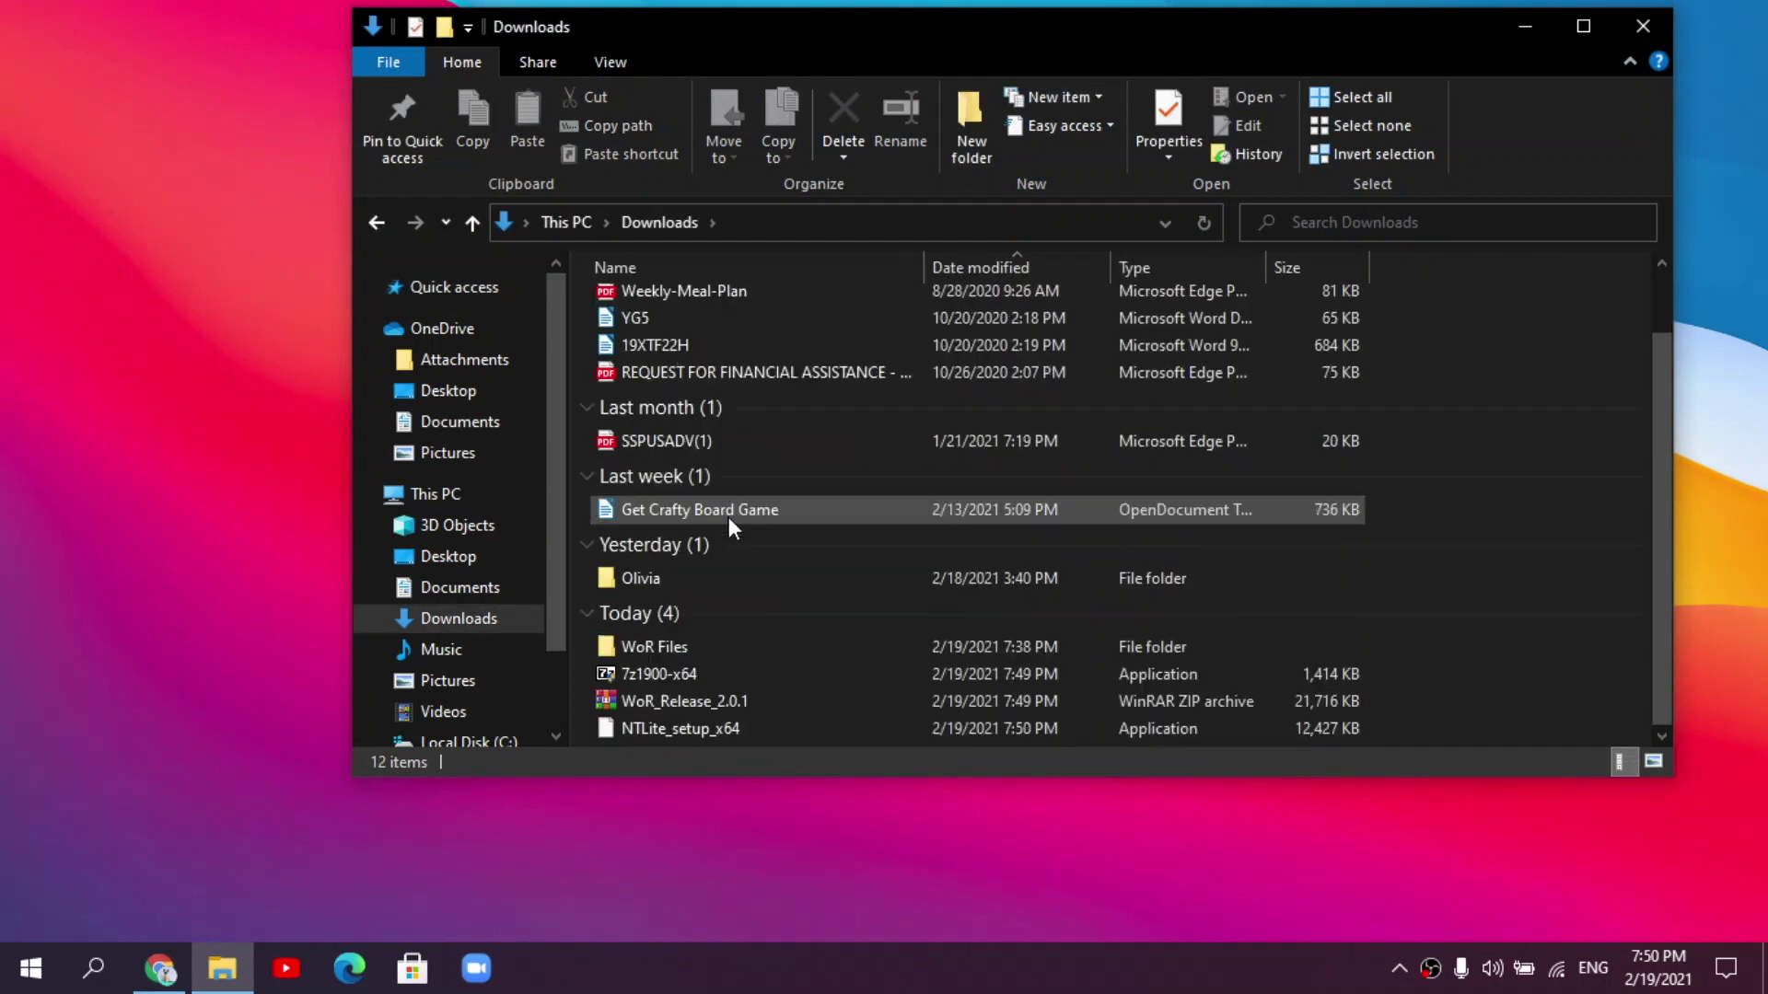
{"action": "left_click", "coordinate": [700, 729]}
{"action": "left_click", "coordinate": [701, 698], "text": "ctrl"}
{"action": "mouse_move", "coordinate": [696, 671]}
{"action": "left_mouse_down", "text": "ctrl"}
{"action": "mouse_move", "coordinate": [716, 678]}
{"action": "mouse_move", "coordinate": [699, 647]}
{"action": "mouse_move", "coordinate": [677, 648]}
{"action": "left_mouse_up", "text": "ctrl"}
{"action": "double_click", "coordinate": [676, 647]}
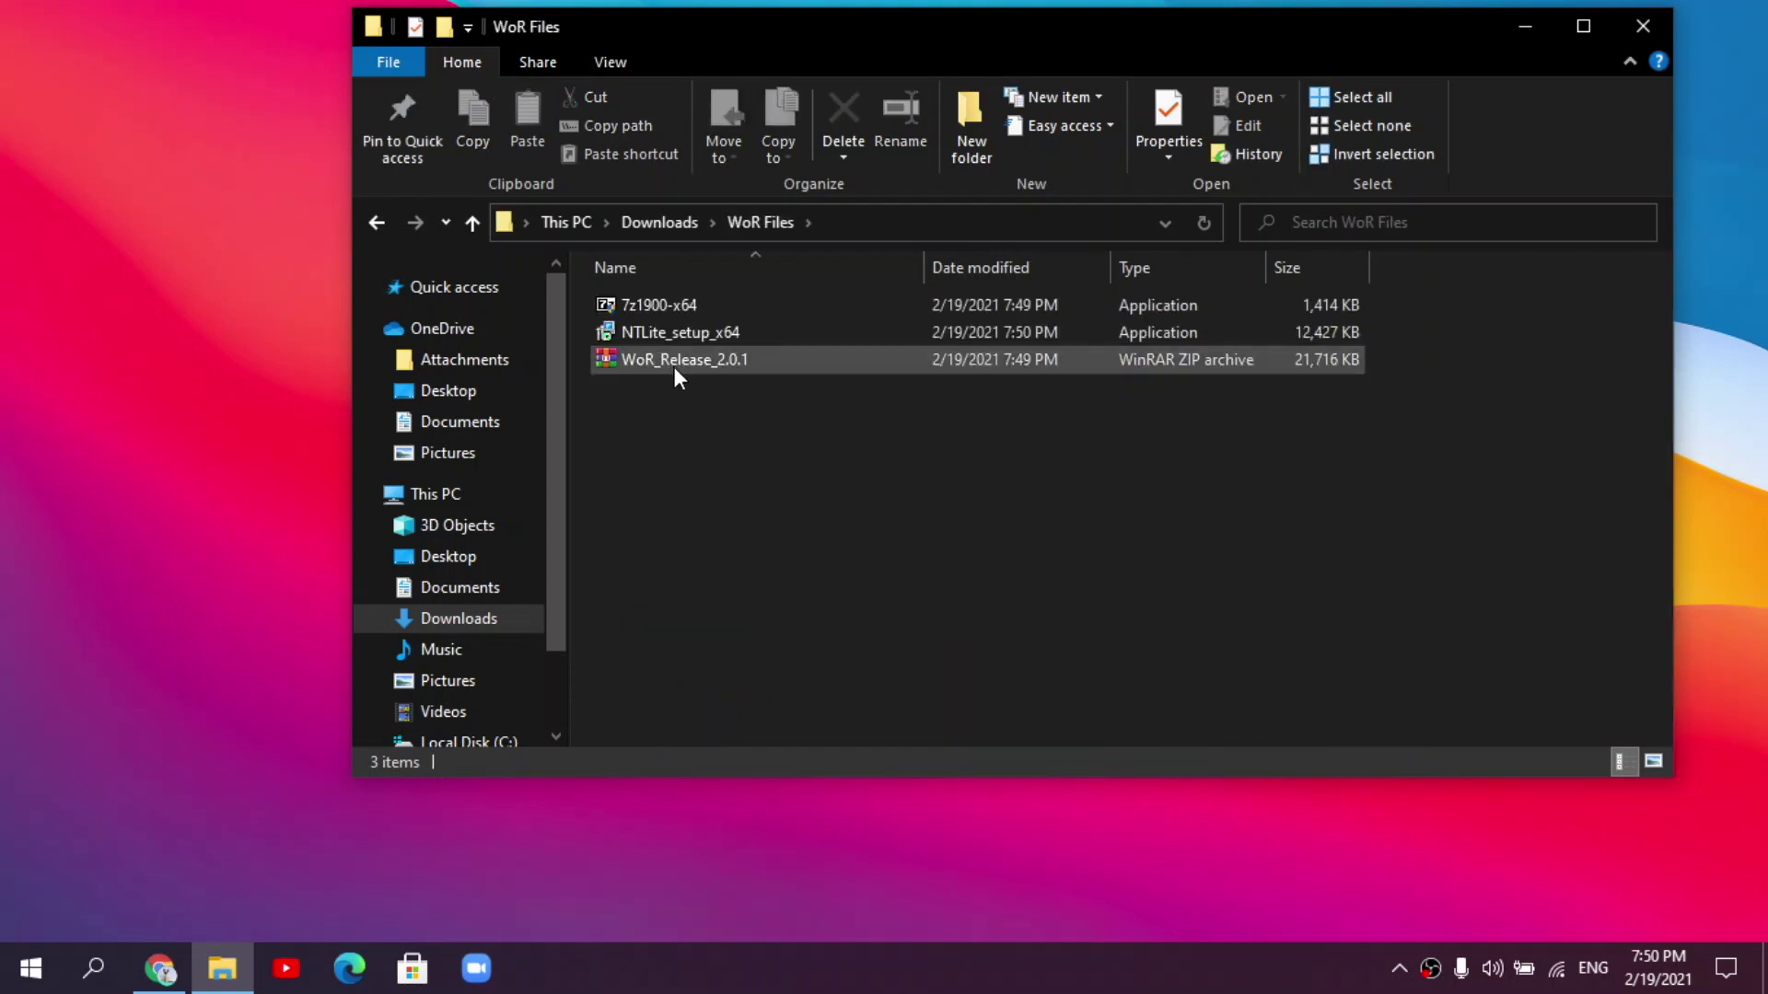
- Install 7-Zip 19.00 (x64) into its default folder and decline the system restart
{"action": "left_click", "coordinate": [650, 308]}
{"action": "double_click", "coordinate": [649, 306]}
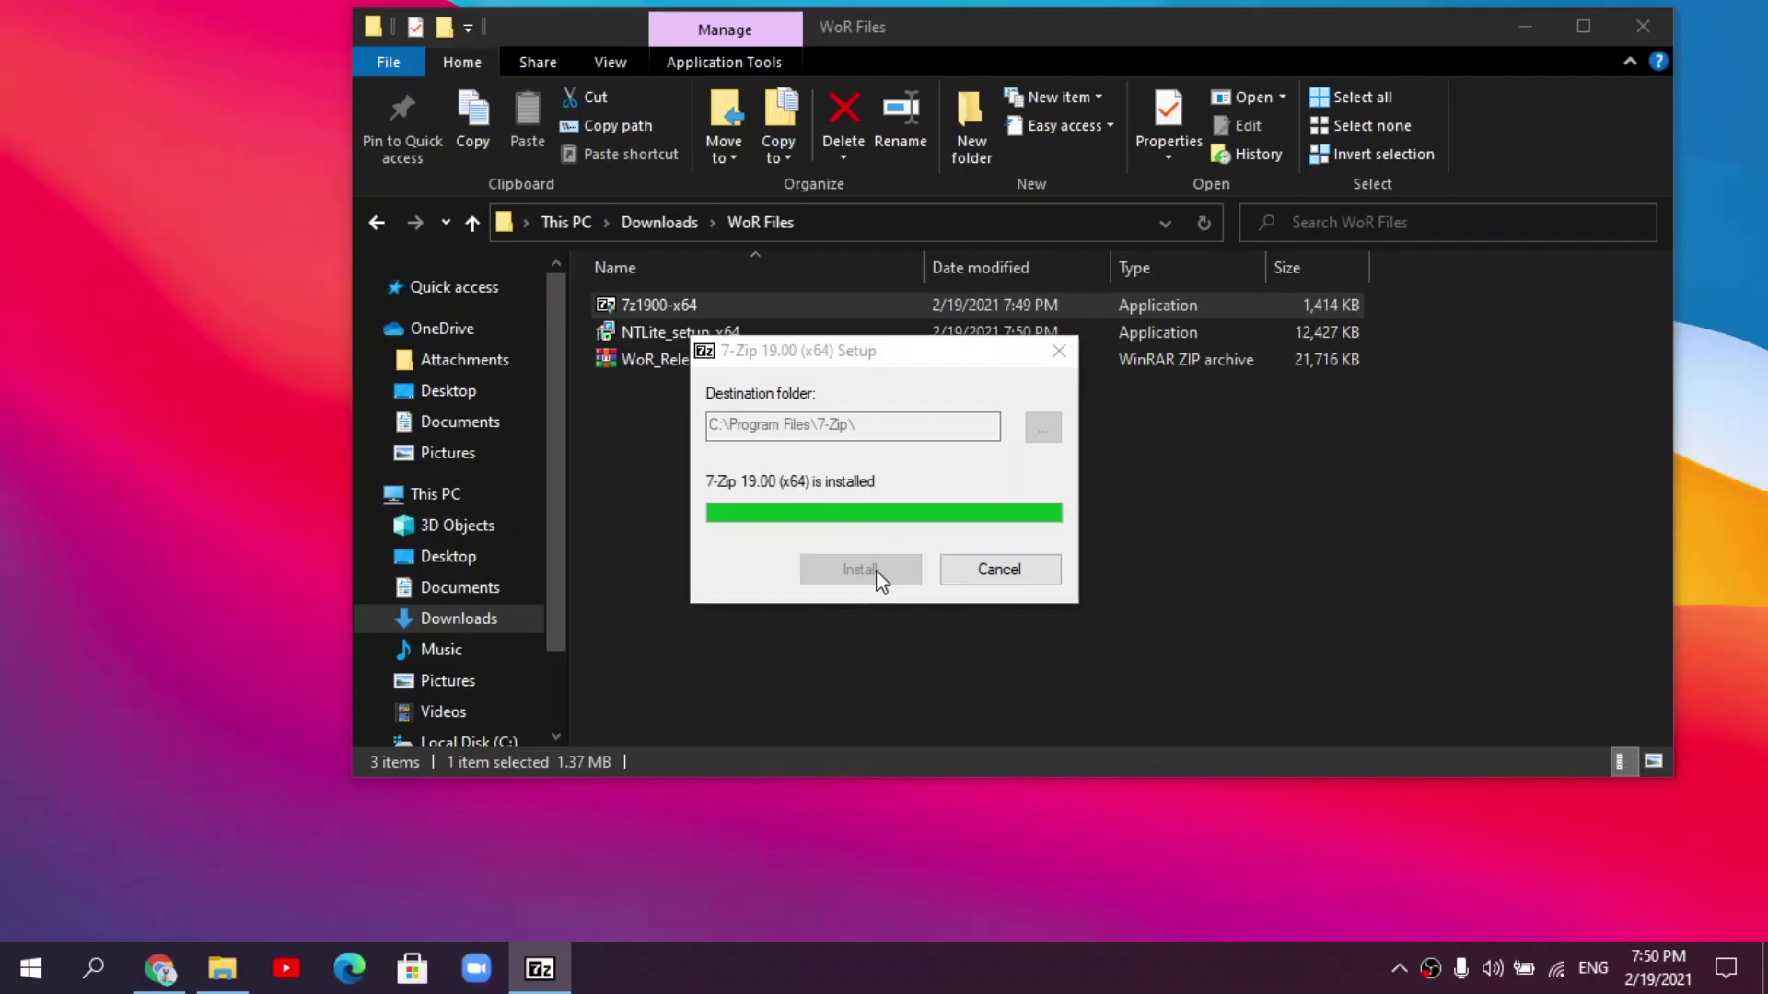
{"action": "left_click", "coordinate": [875, 571]}
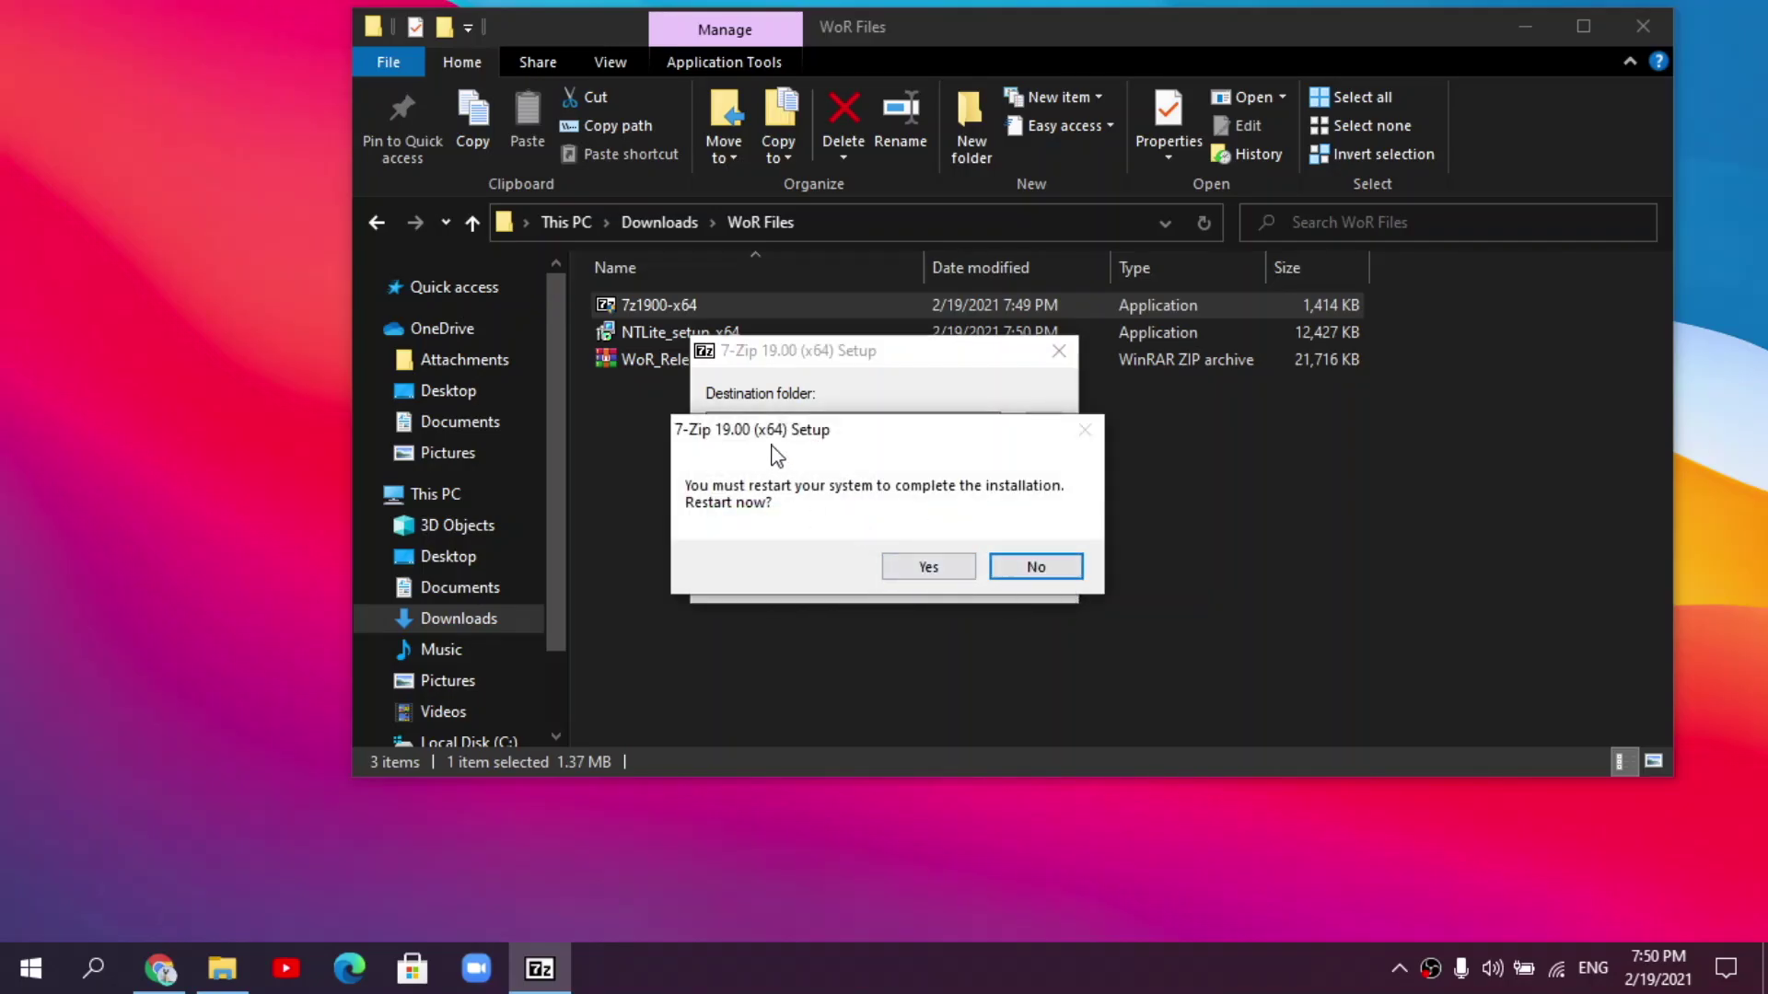
{"action": "left_click", "coordinate": [1026, 572]}
{"action": "left_click", "coordinate": [890, 578]}
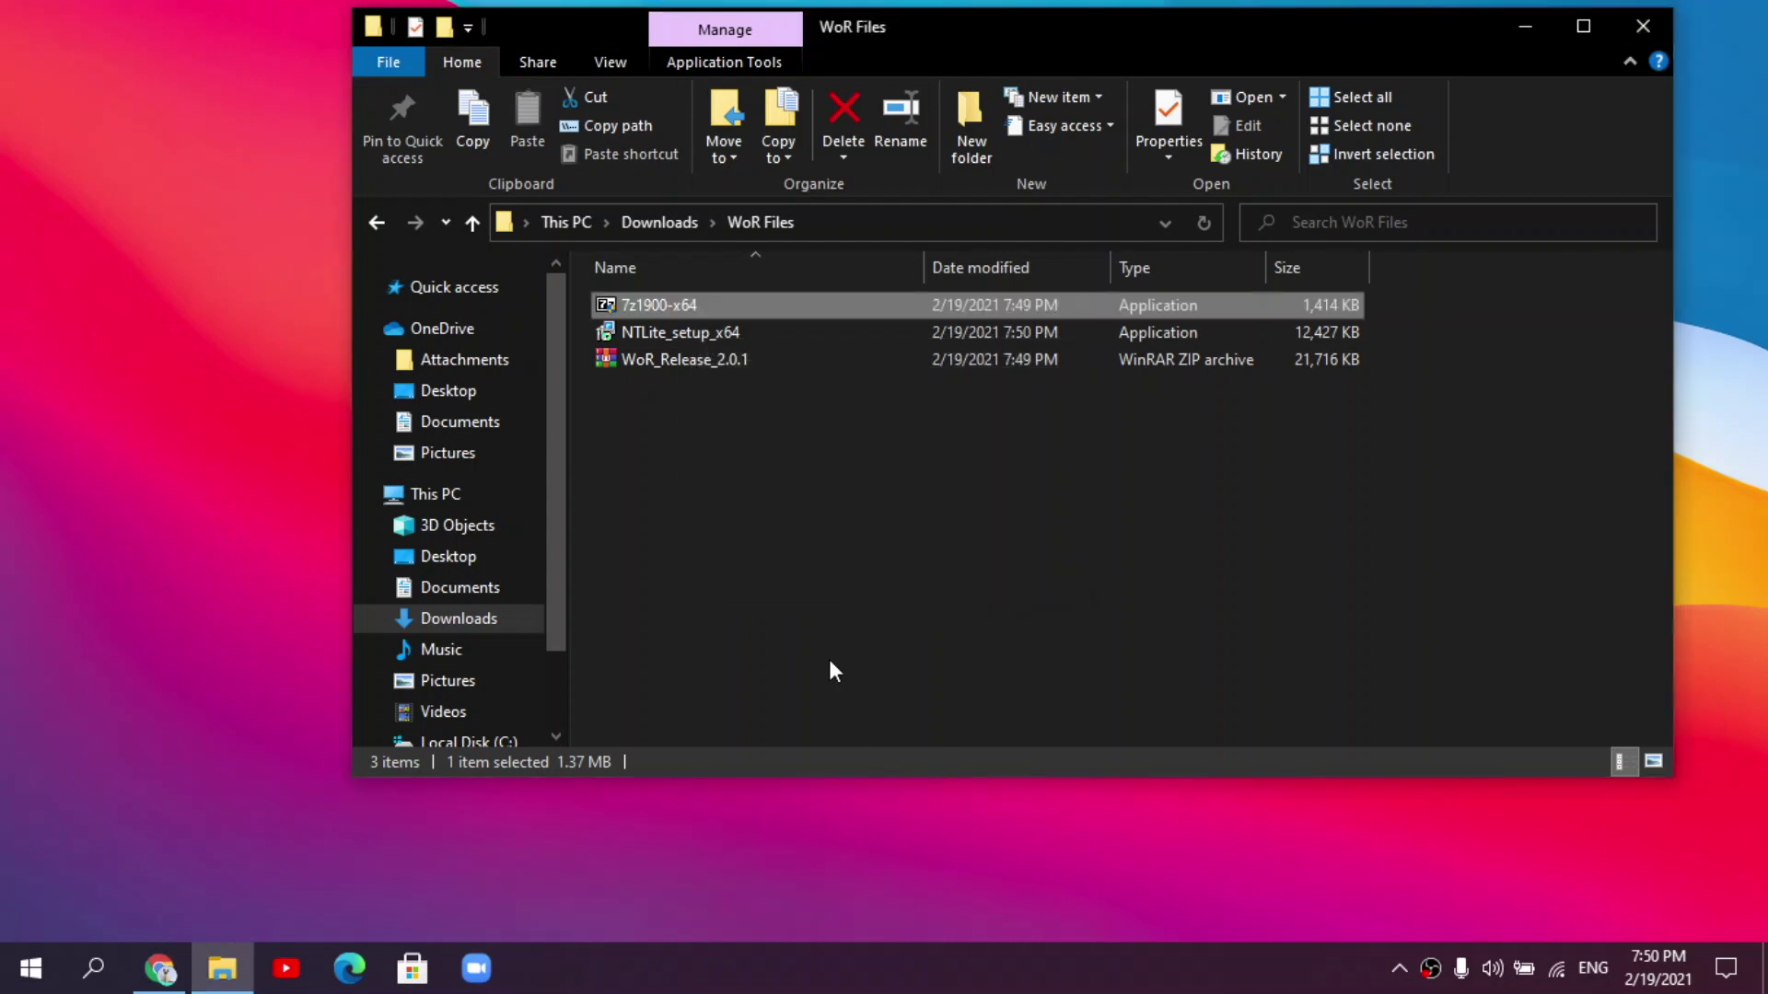
- Install NTLite v2.0.0.7797 in C:\Program Files\NTLite with a desktop shortcut, and finish the setup without launching it
{"action": "left_click", "coordinate": [663, 428]}
{"action": "left_click", "coordinate": [709, 333]}
{"action": "double_click", "coordinate": [708, 332]}
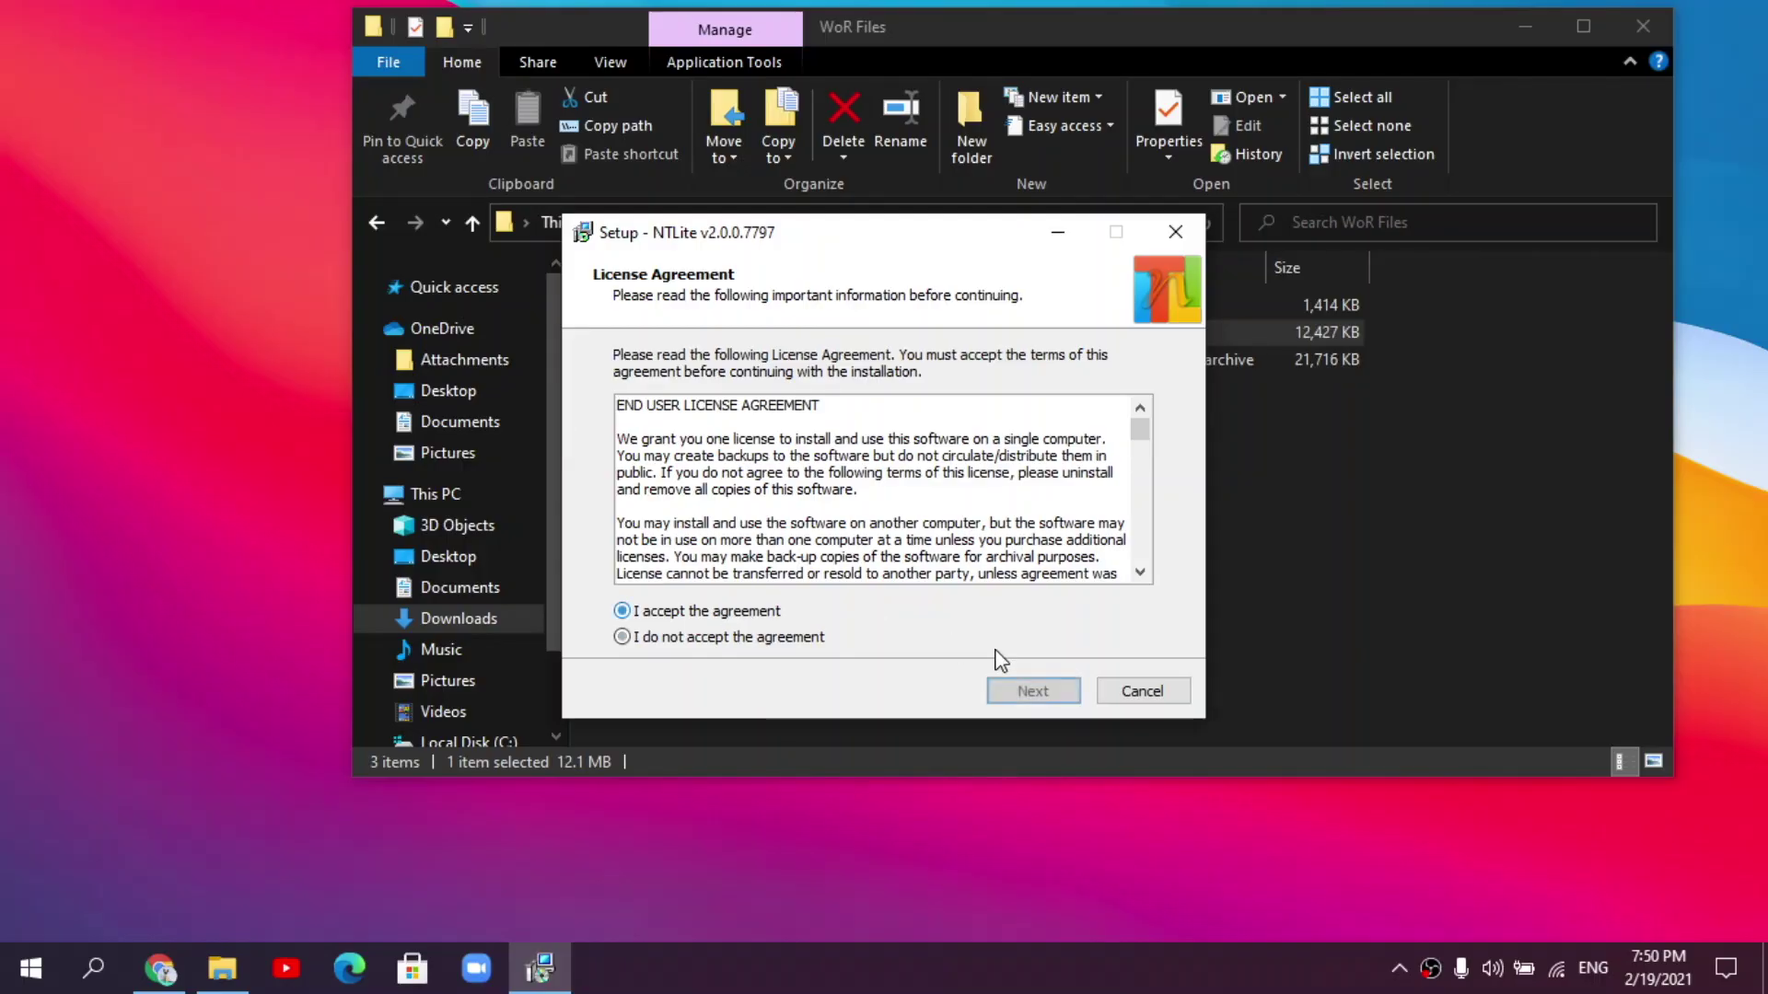
{"action": "left_click", "coordinate": [1033, 691]}
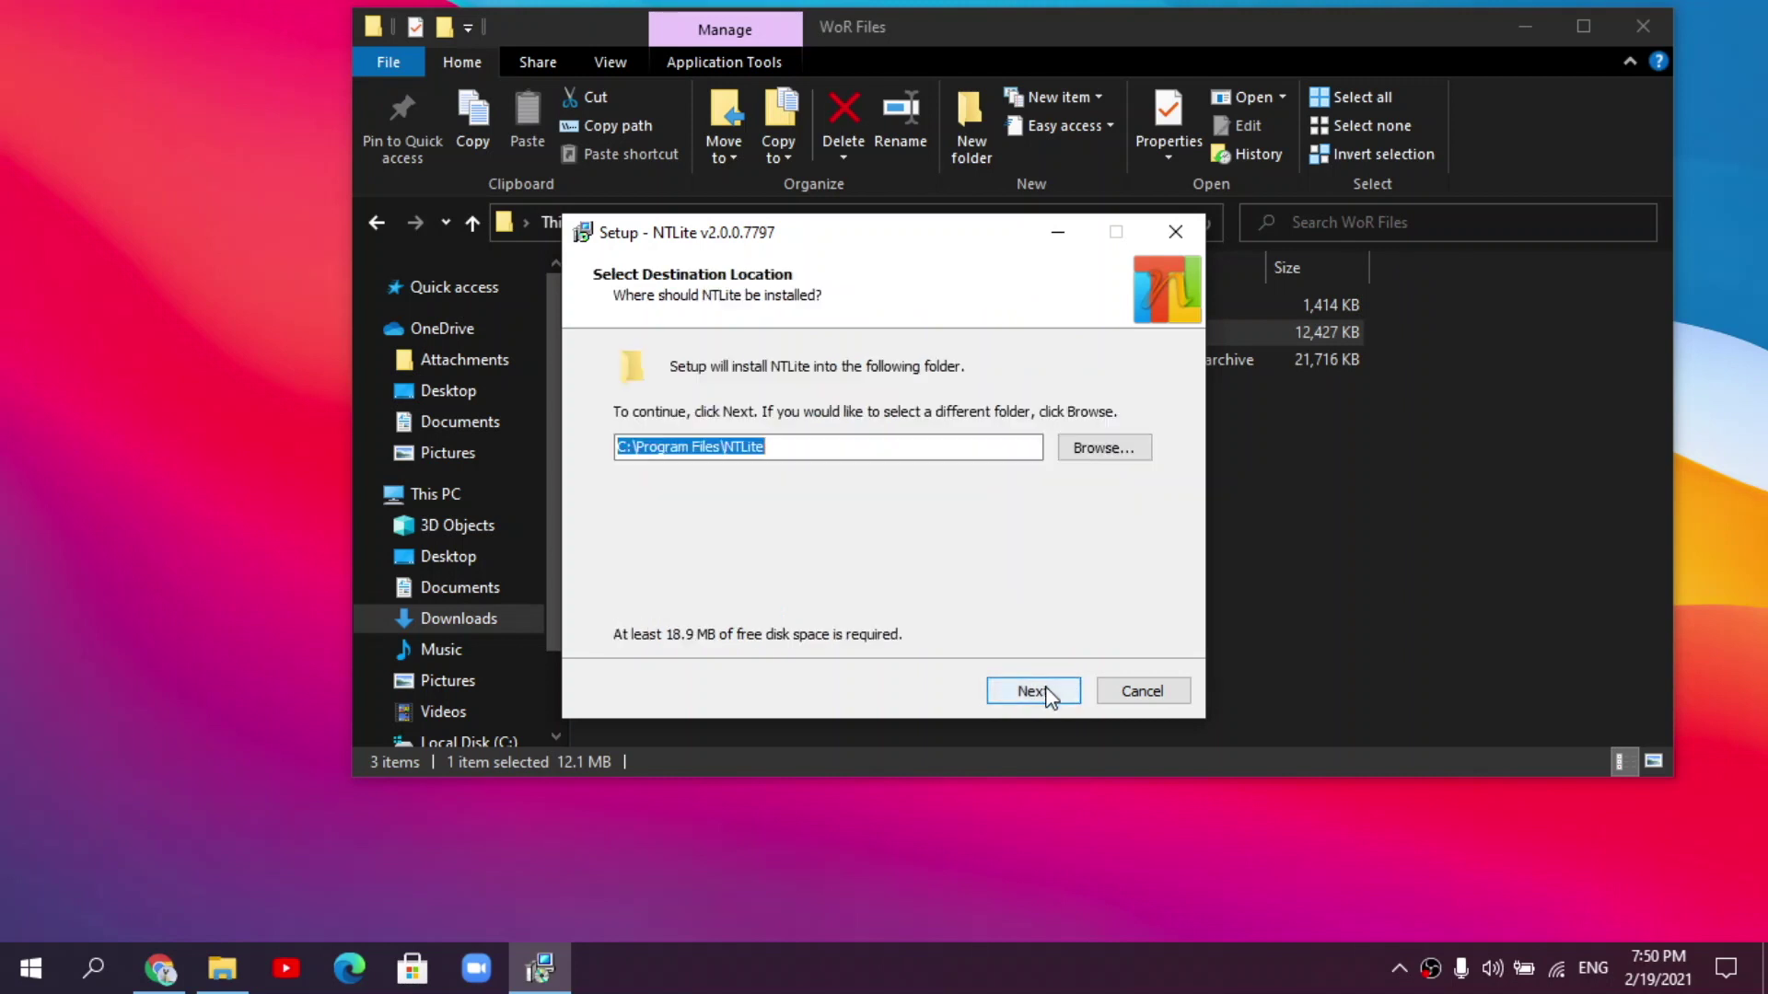
{"action": "left_click", "coordinate": [1035, 691]}
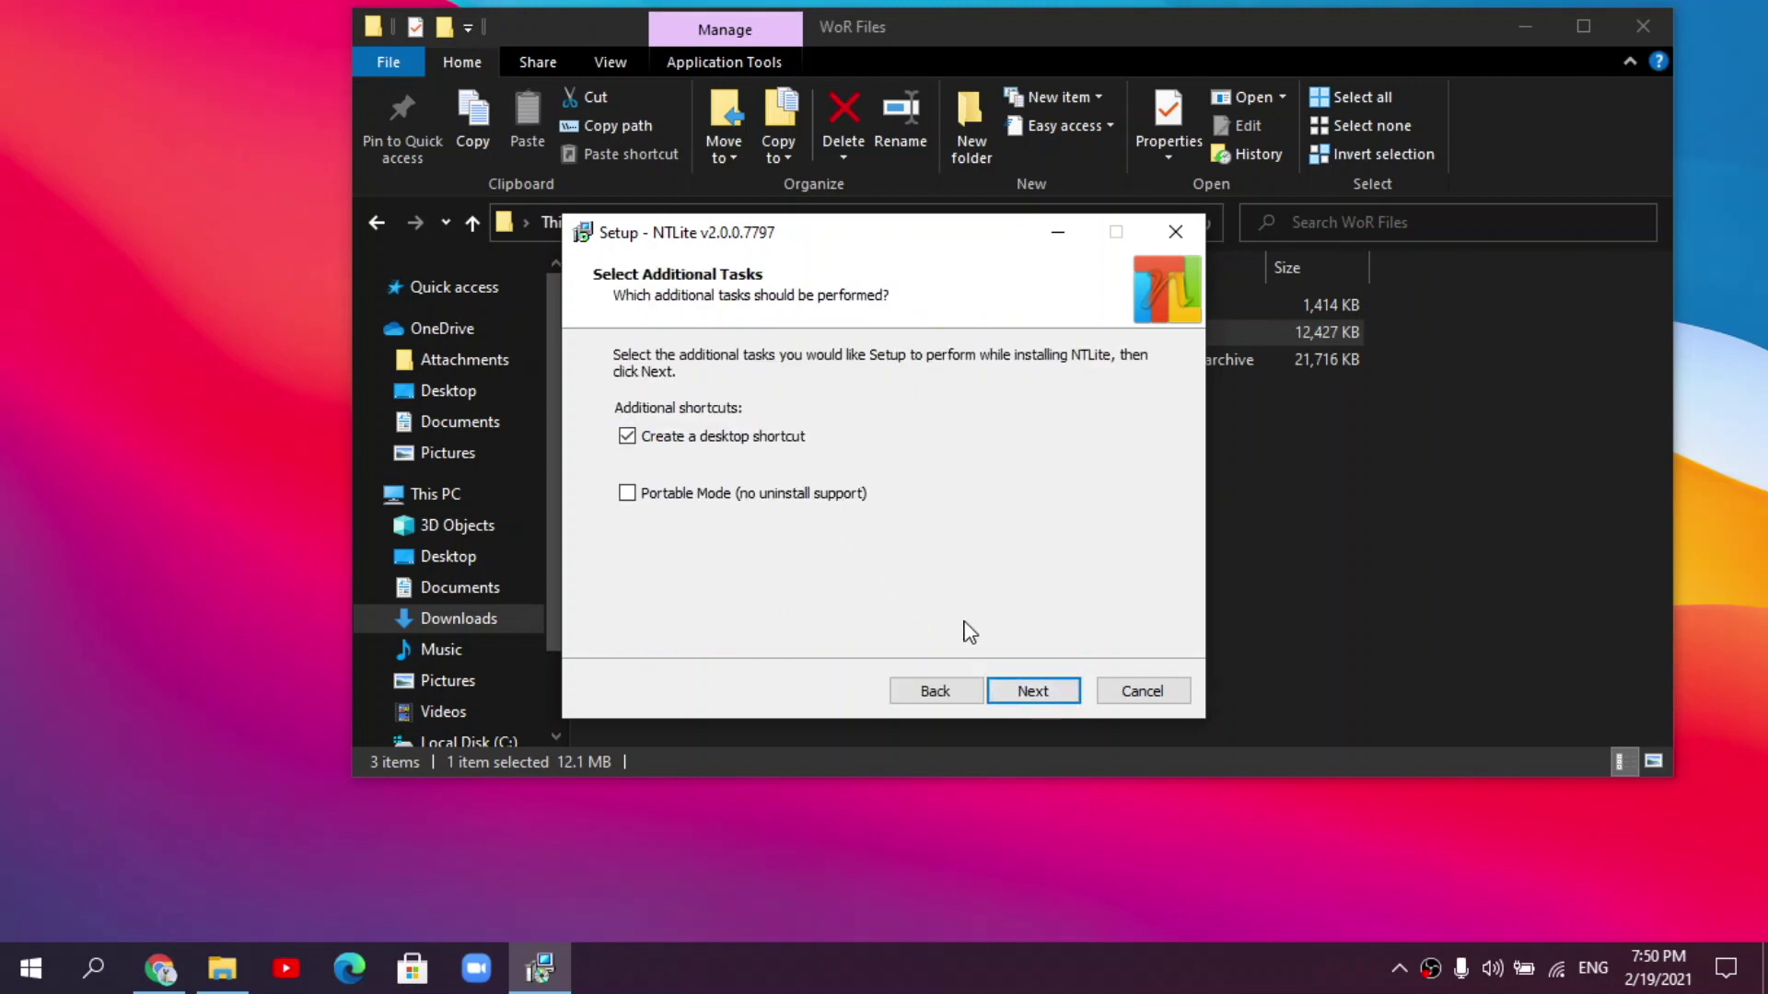
{"action": "left_click", "coordinate": [1033, 690]}
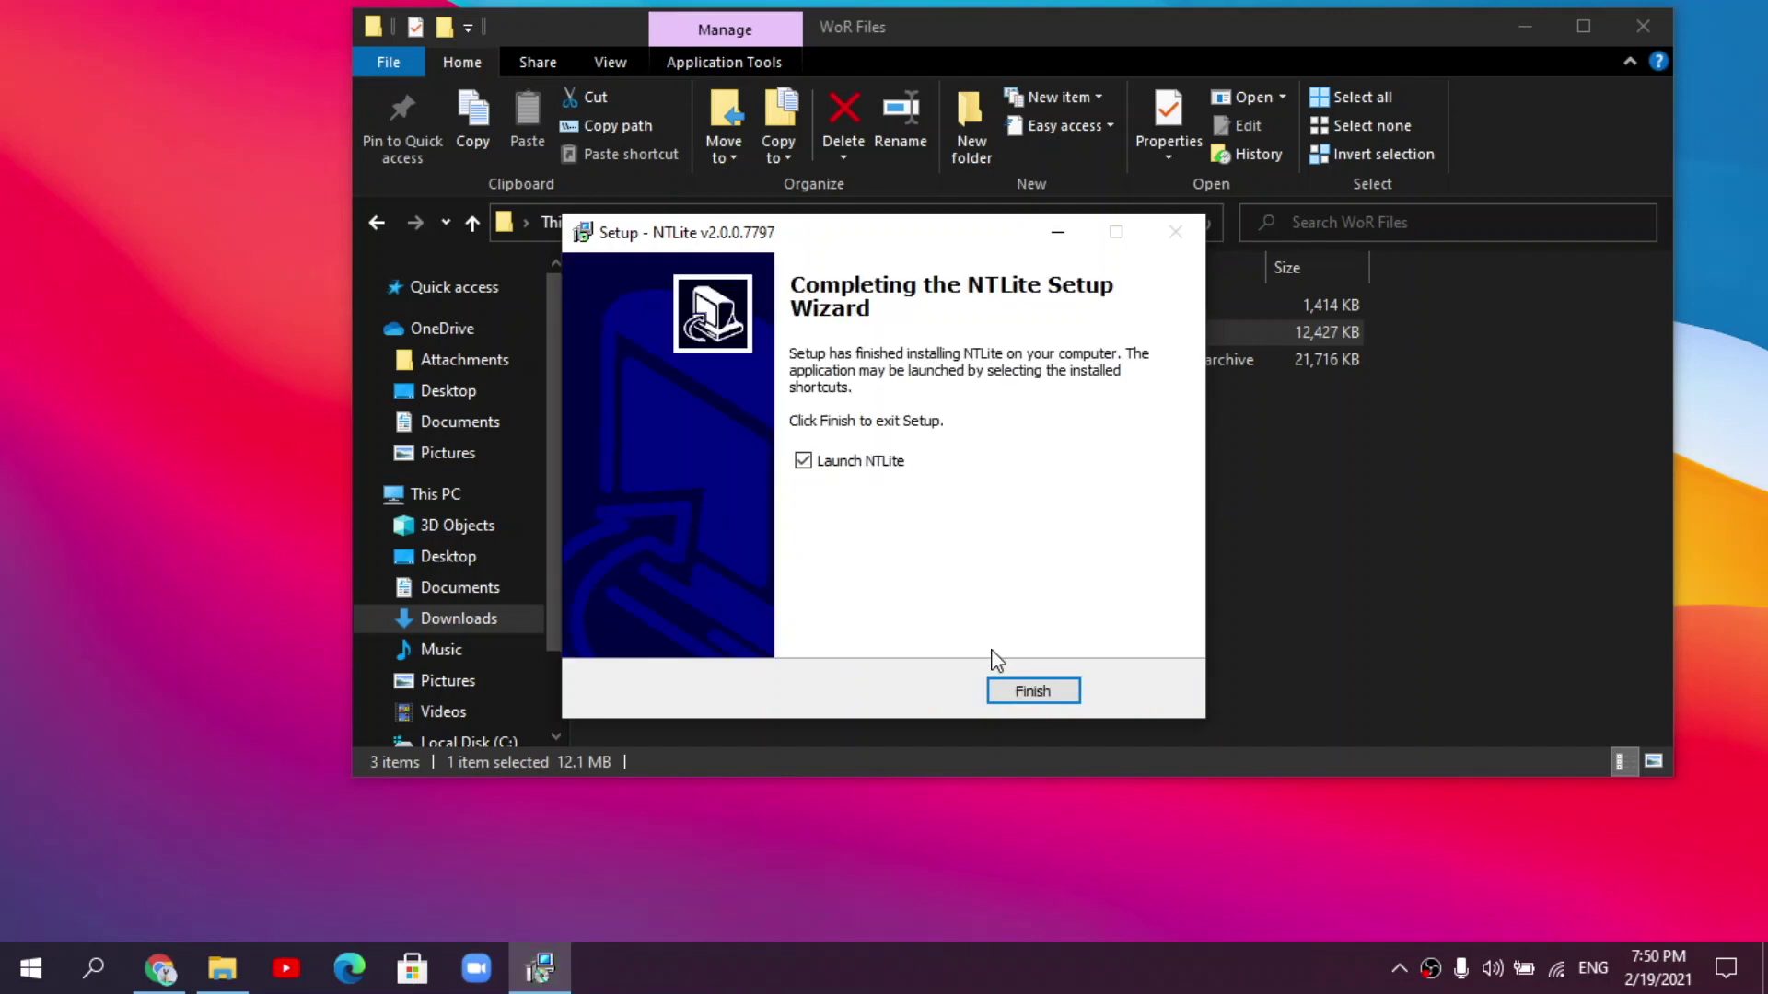
{"action": "left_click", "coordinate": [851, 460]}
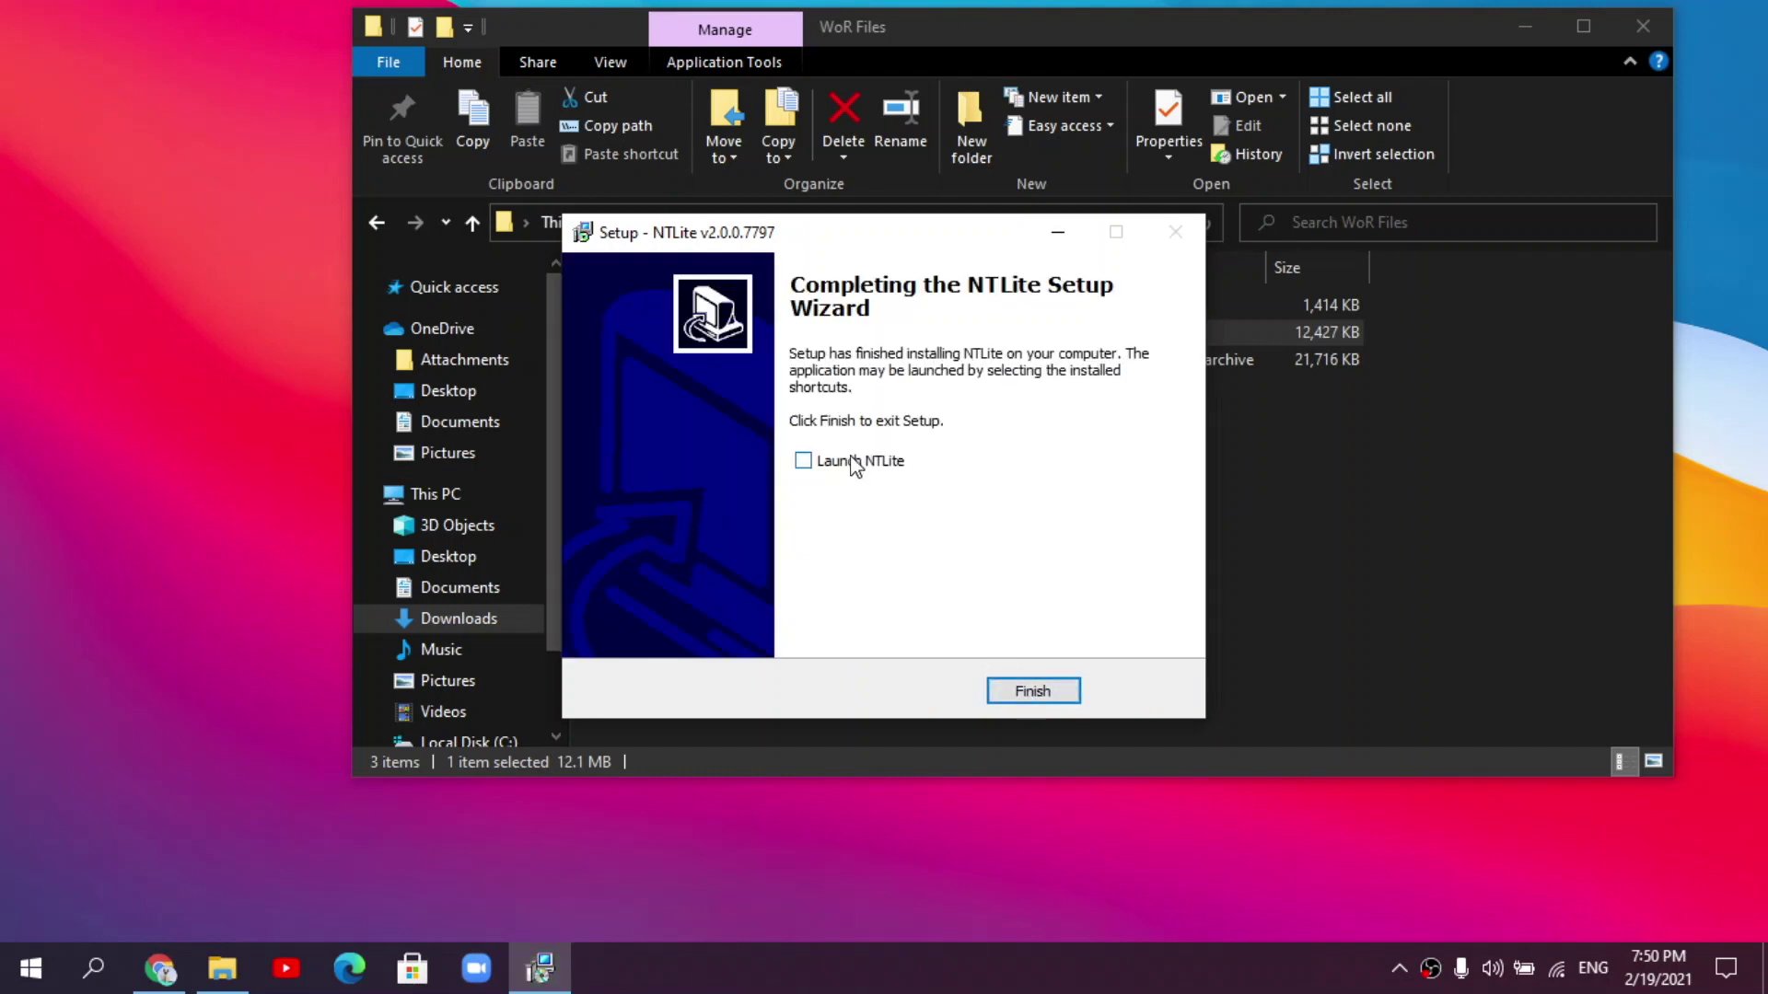
{"action": "left_click", "coordinate": [1033, 690]}
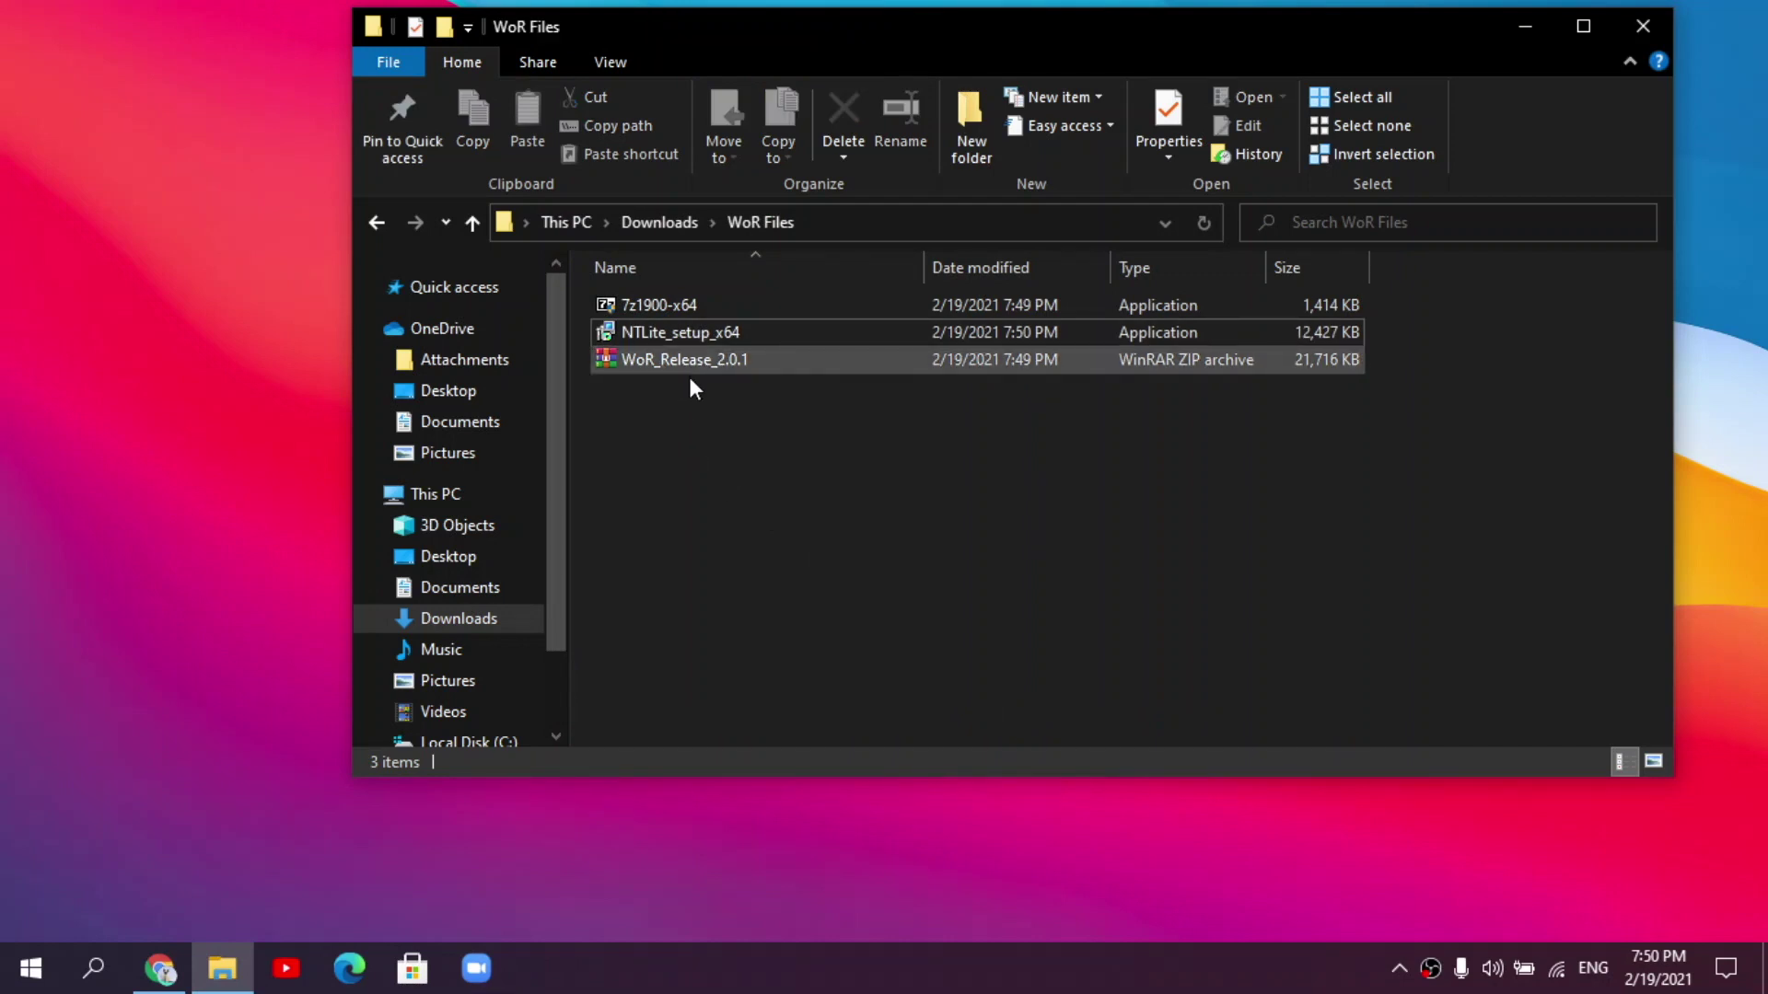
- Create a new folder named WOR TOOL inside WoR Files
{"action": "right_click", "coordinate": [698, 434]}
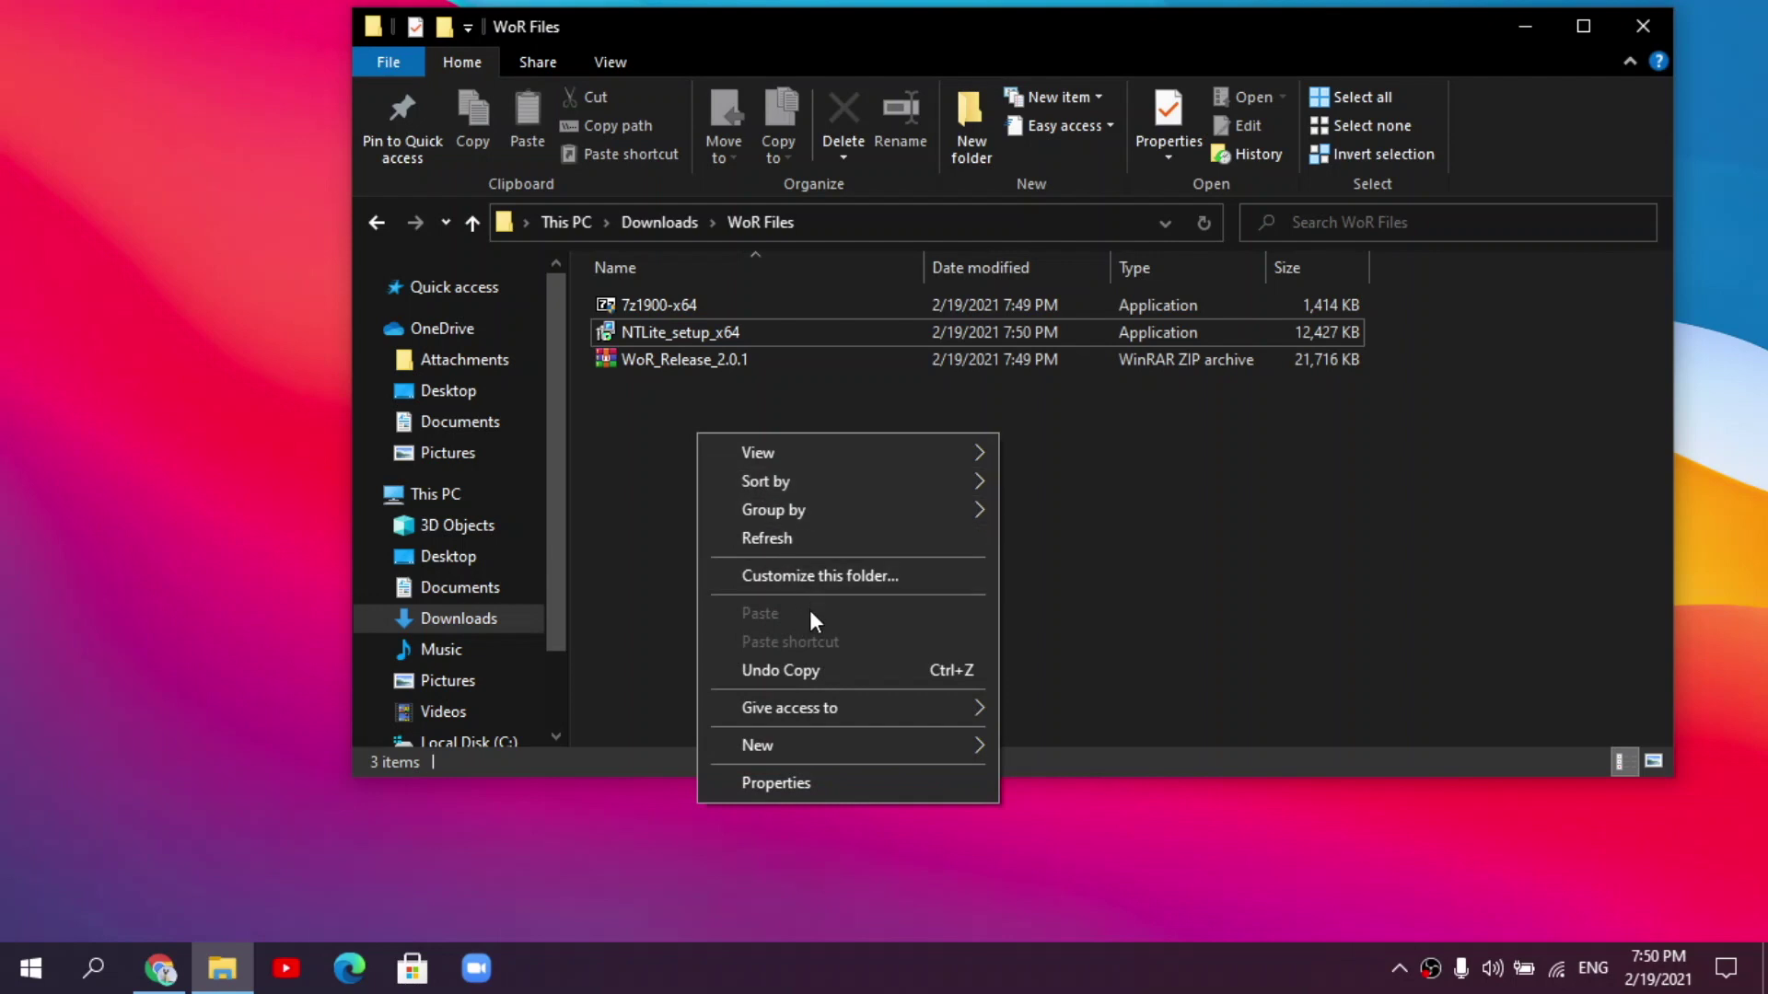
{"action": "mouse_move", "coordinate": [828, 743]}
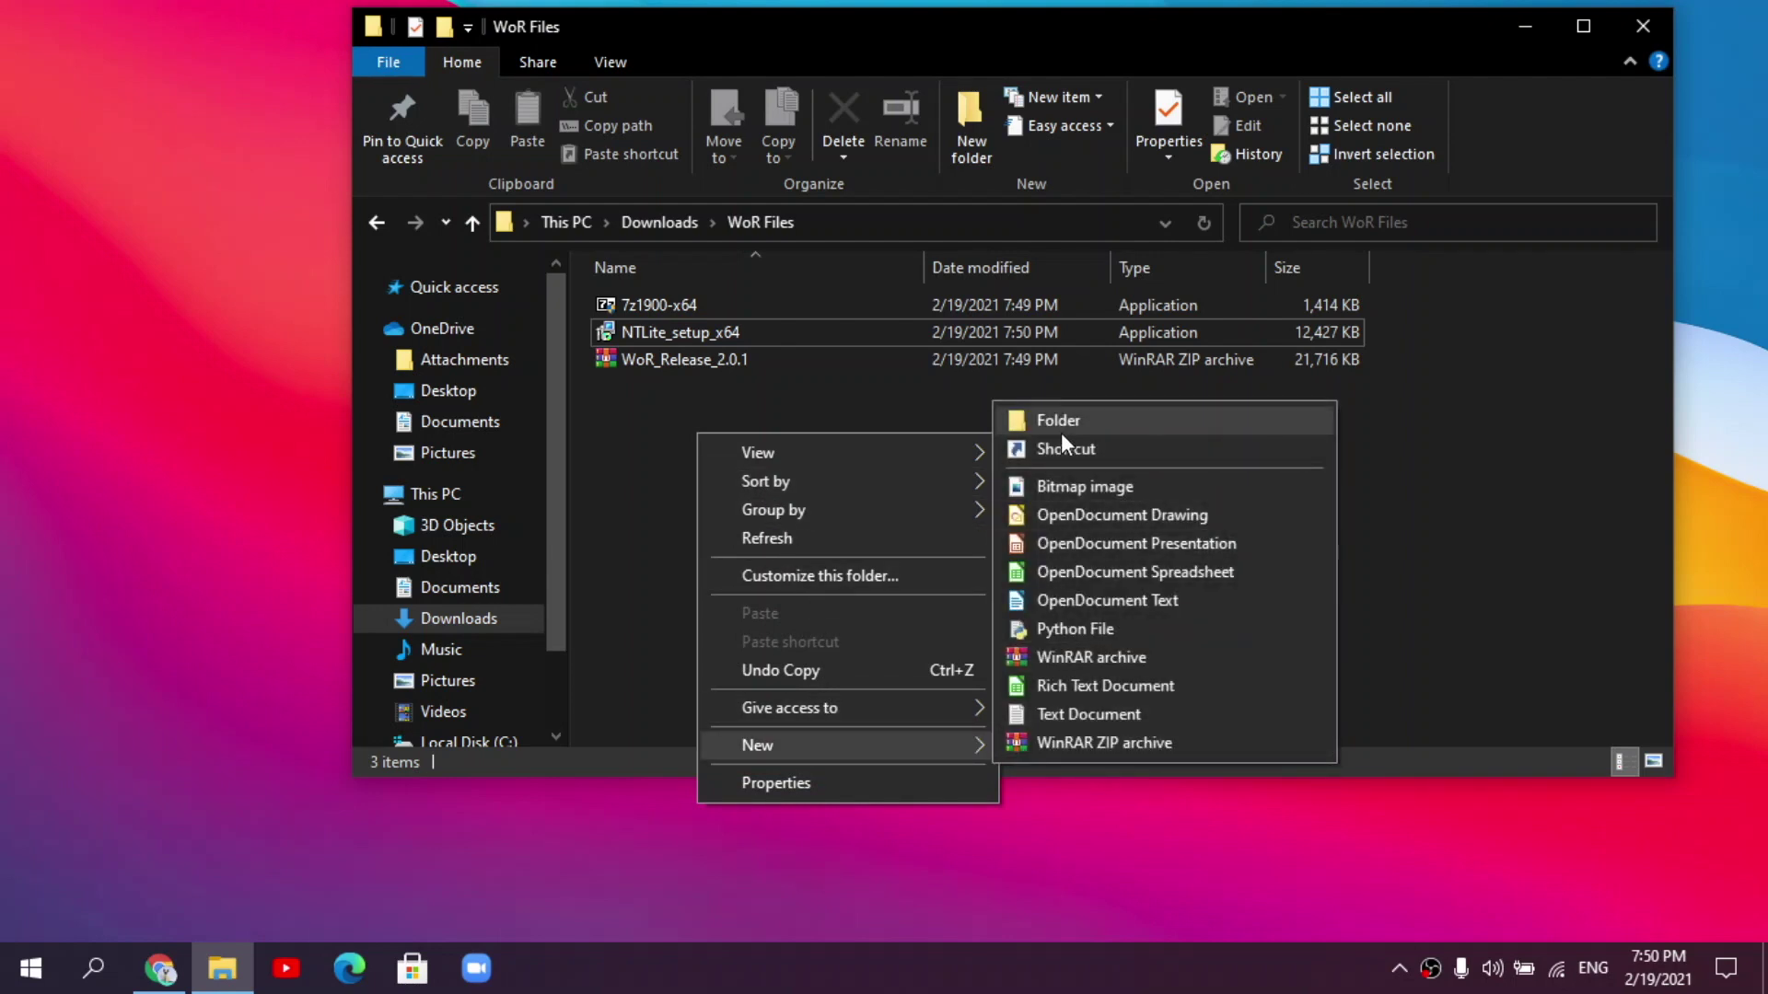
{"action": "left_click", "coordinate": [1059, 422]}
{"action": "key", "text": "BackSpace"}
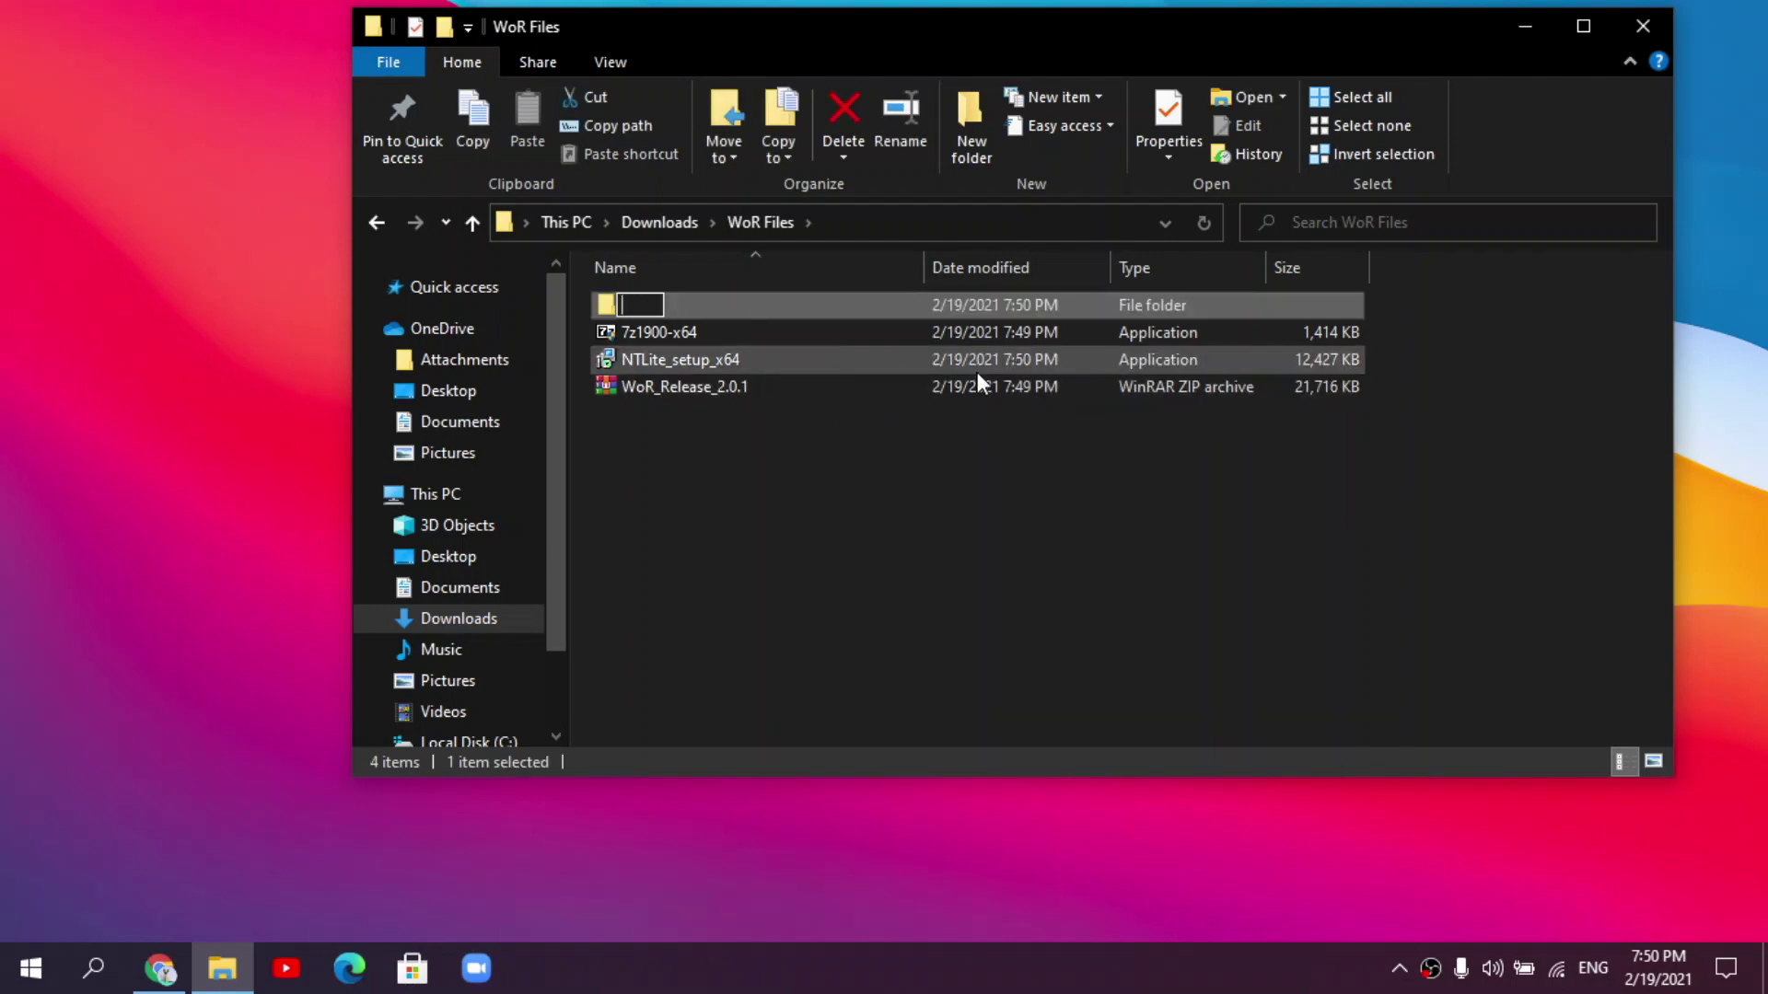
{"action": "type", "text": "WOR TOOL"}
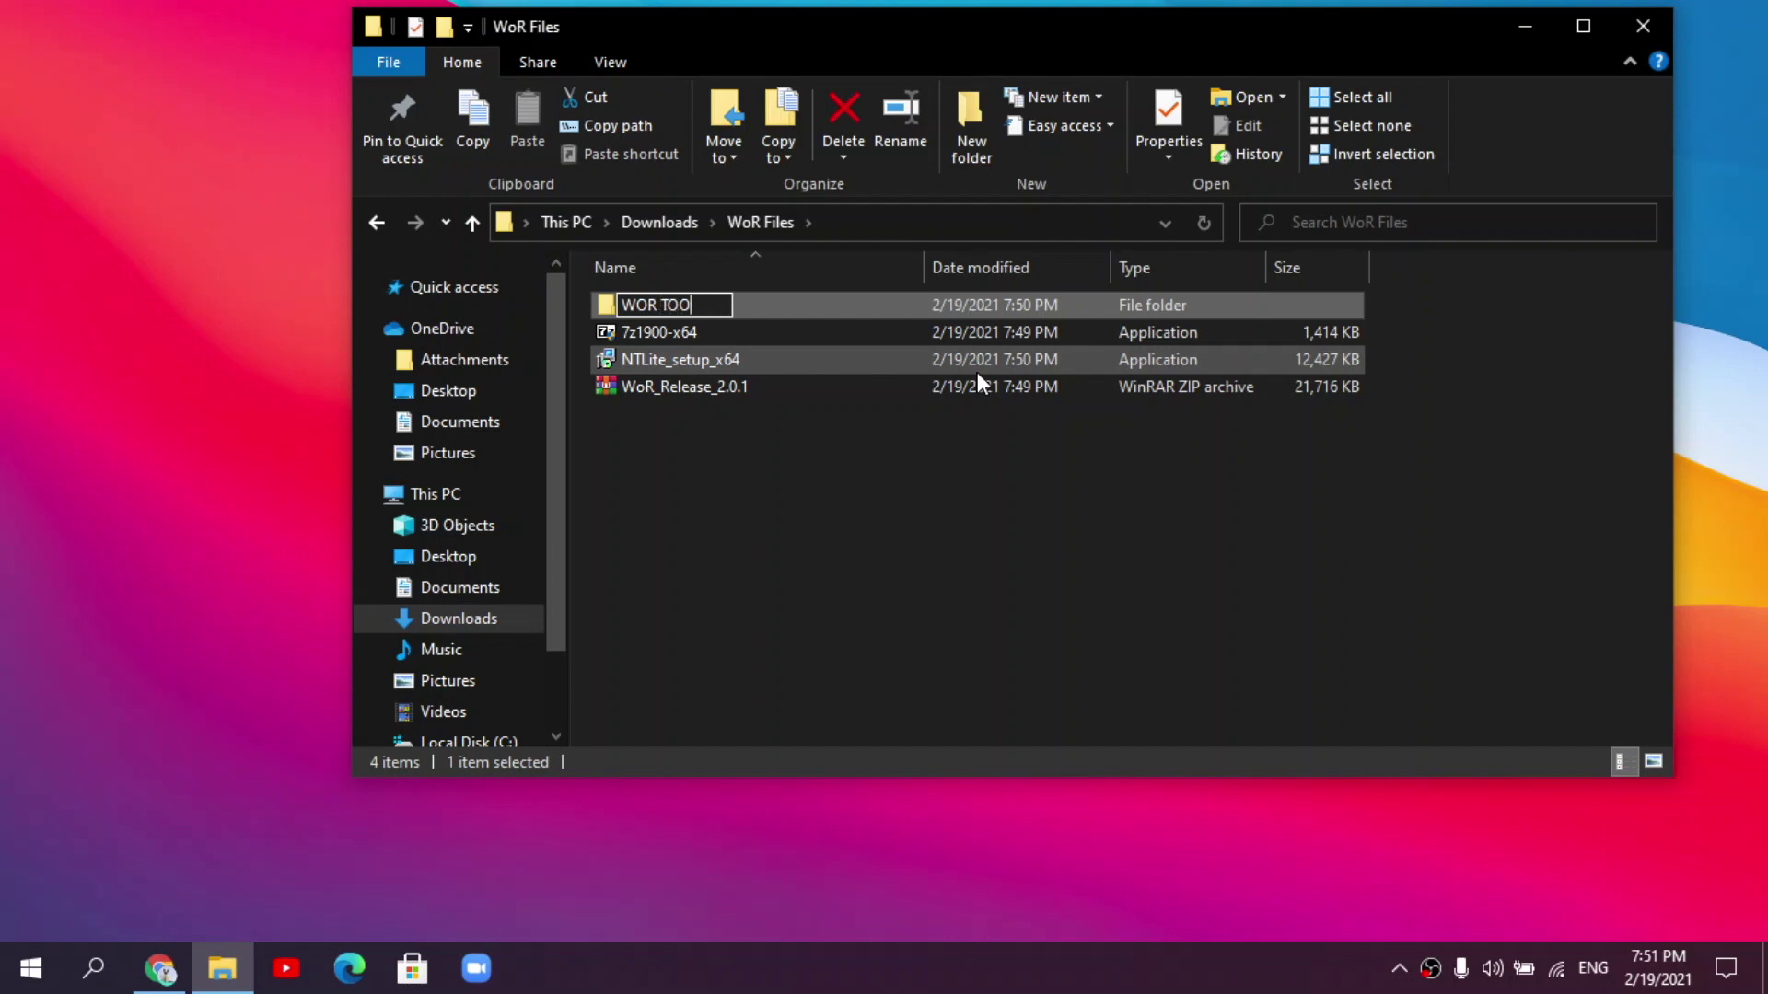
{"action": "key", "text": "Return"}
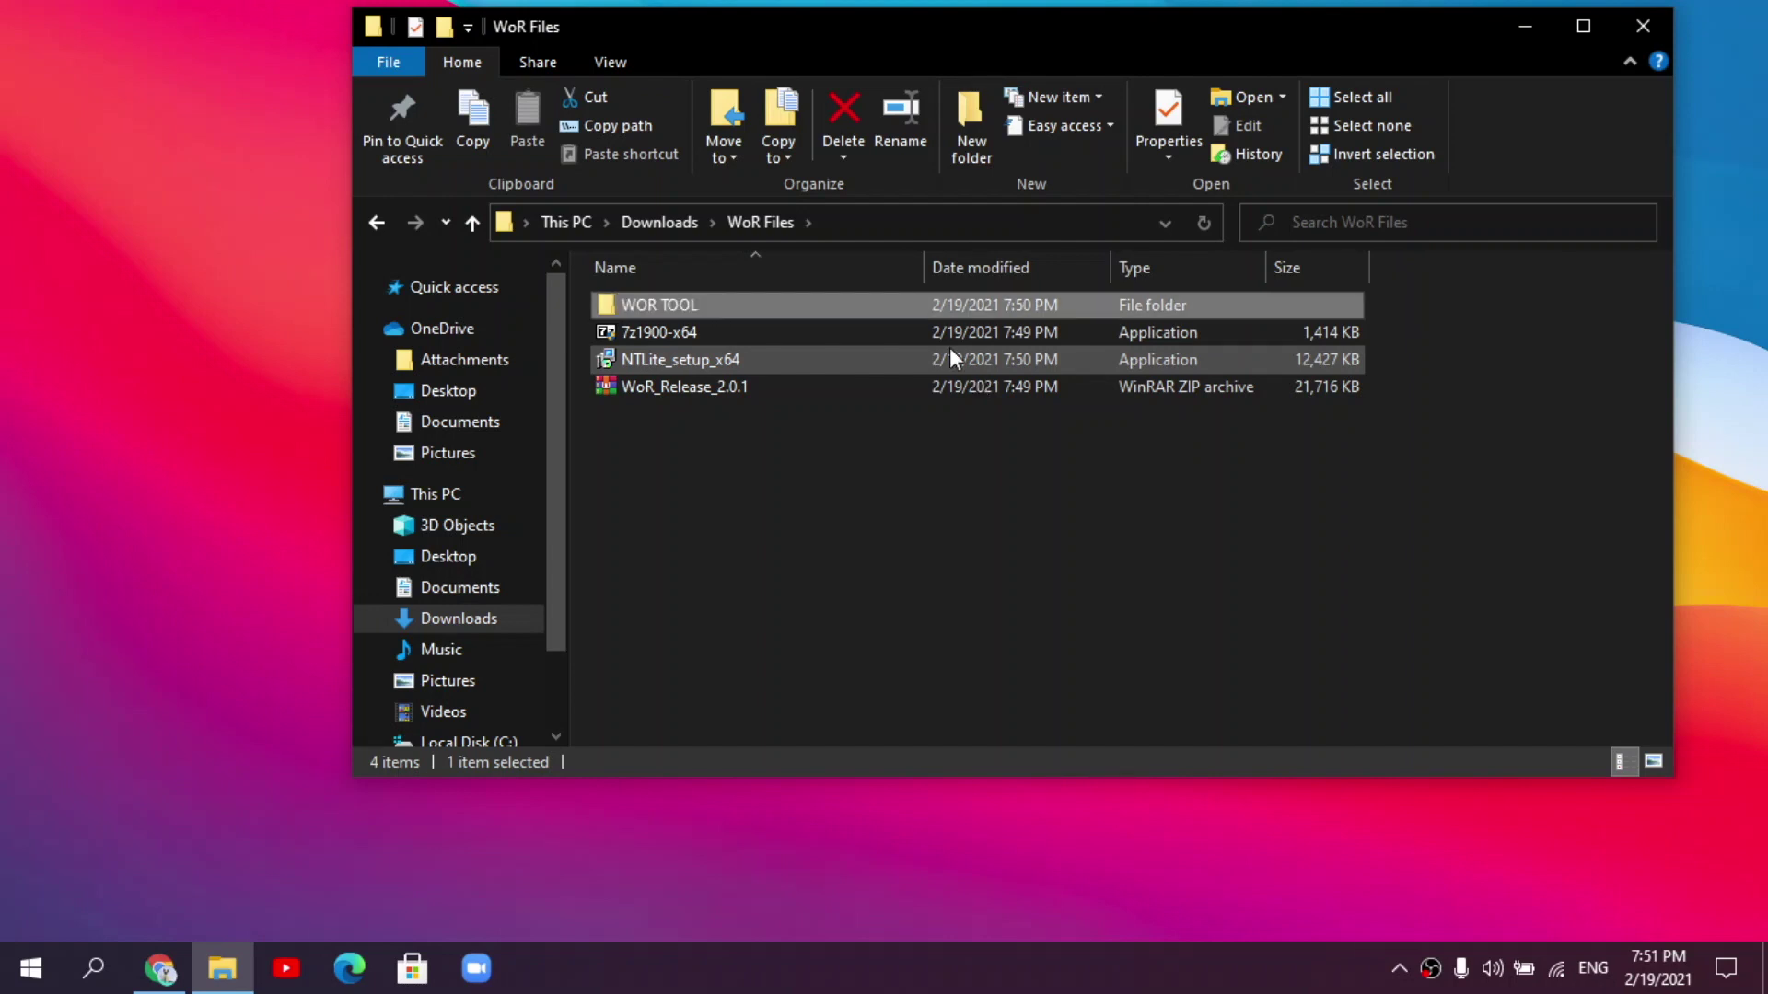
- Extract the WoR_Release_2.0.1 archive into a folder named WoR_Release_2.0.1
{"action": "right_click", "coordinate": [718, 387]}
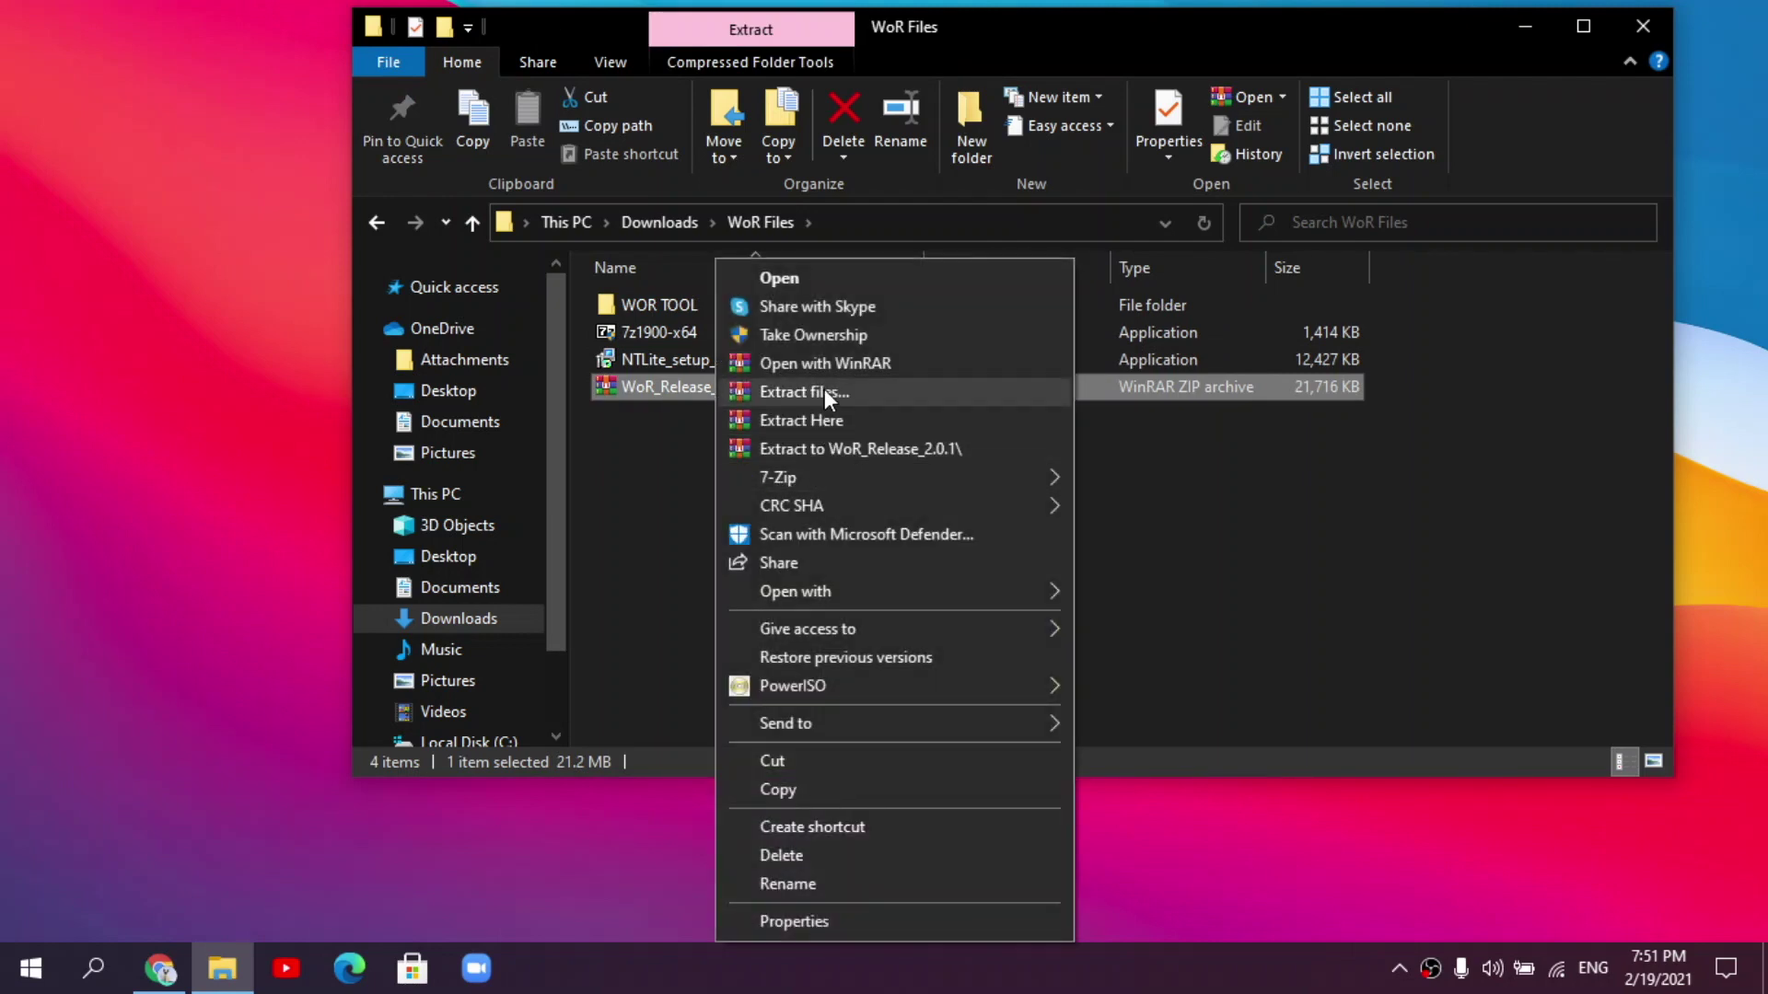
{"action": "left_click", "coordinate": [837, 450]}
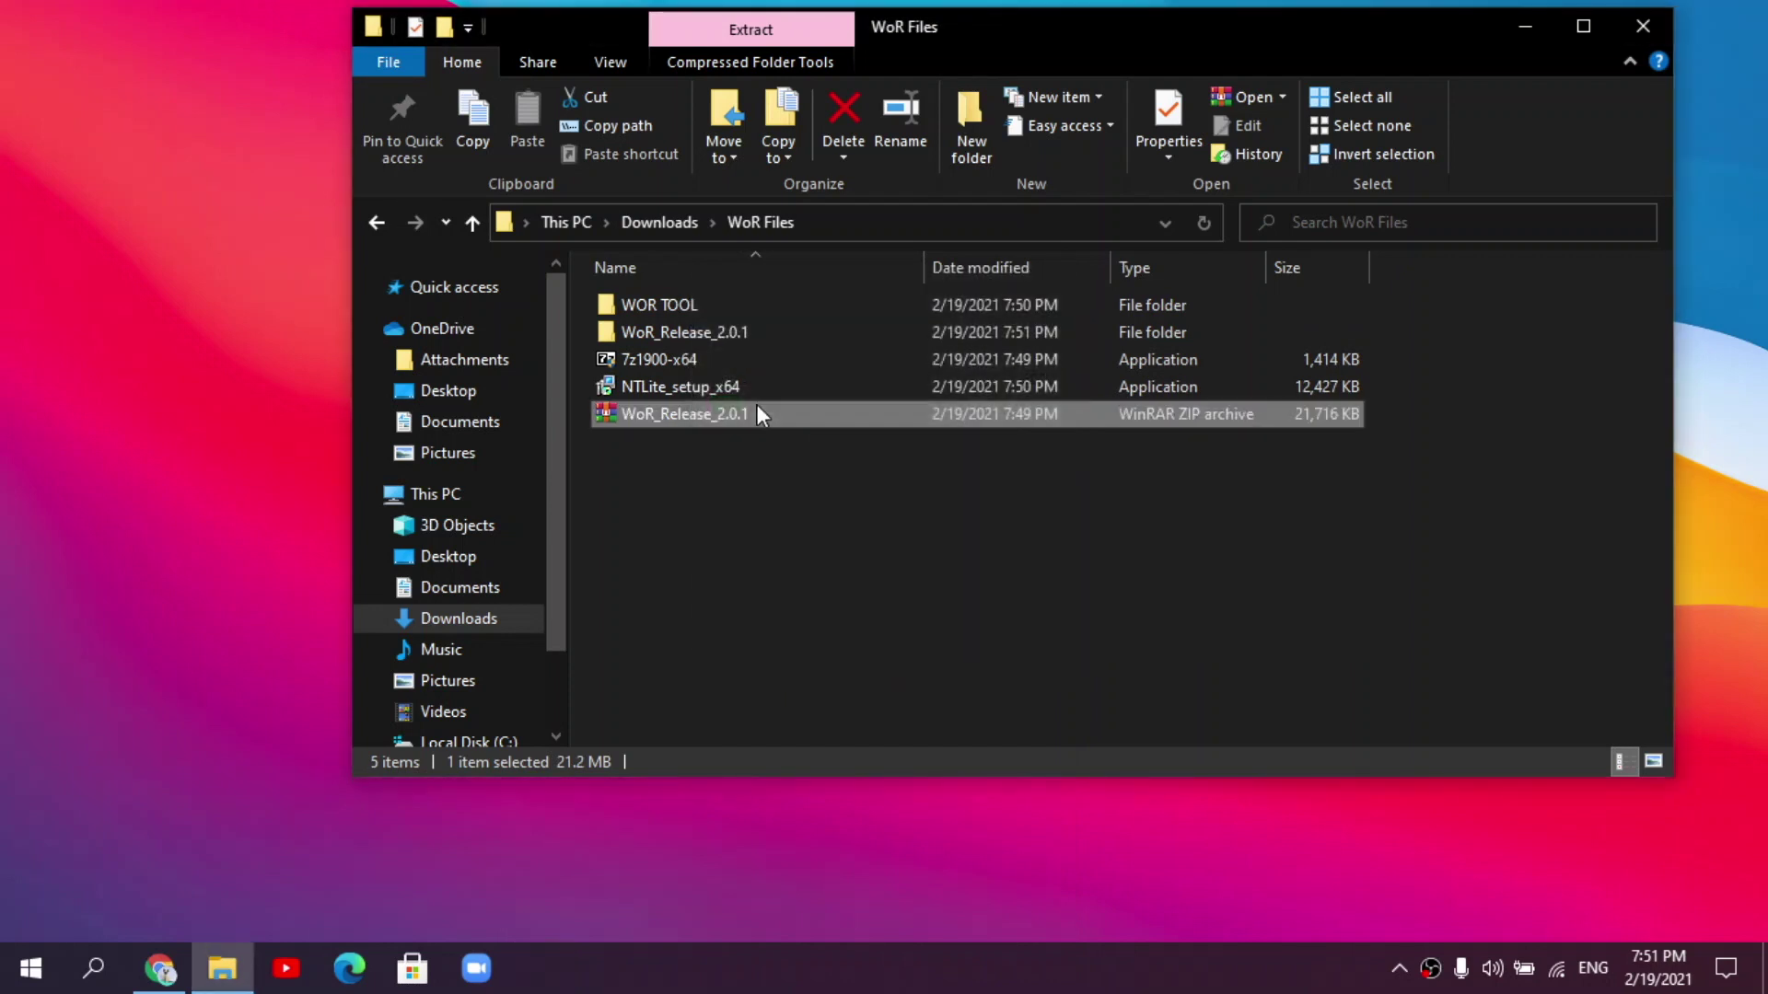
- Delete the WOR TOOL folder, both installers and the WoR_Release_2.0.1 archive, keeping only the extracted WoR_Release_2.0.1 folder
{"action": "left_click", "coordinate": [754, 306]}
{"action": "key", "text": "Delete"}
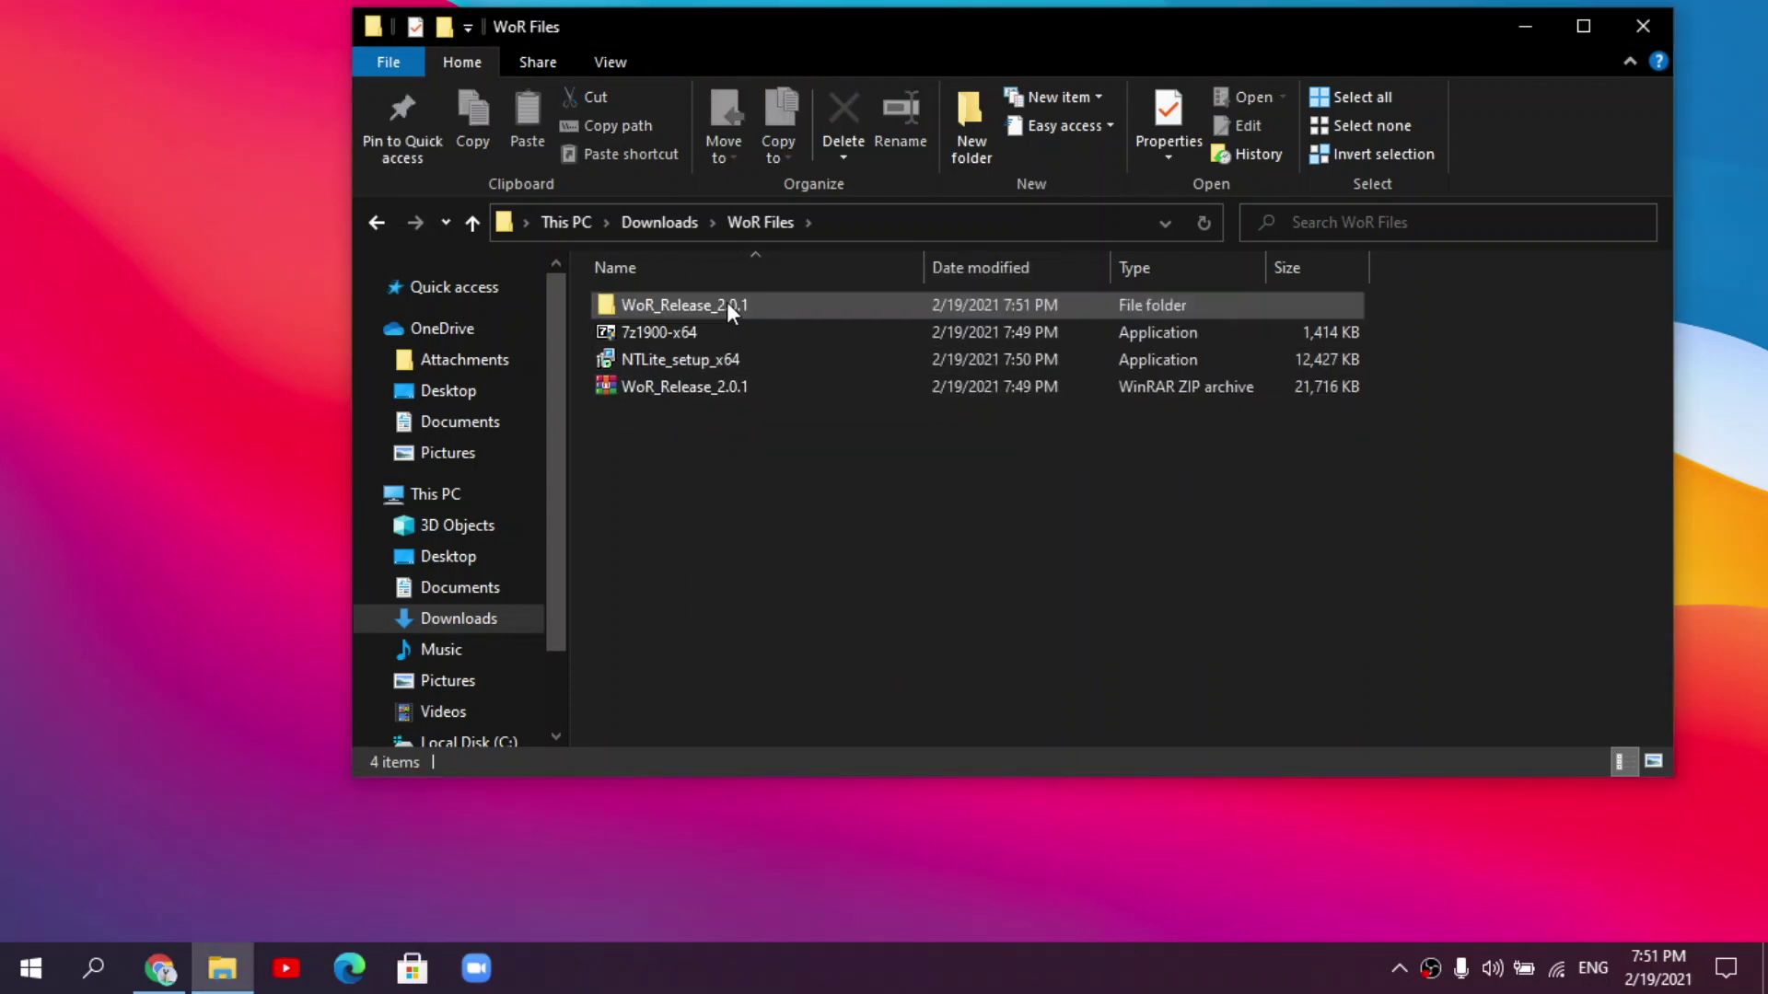
{"action": "left_click", "coordinate": [709, 385]}
{"action": "left_click_drag", "start_coordinate": [718, 475], "coordinate": [709, 344]}
{"action": "key", "text": "Delete"}
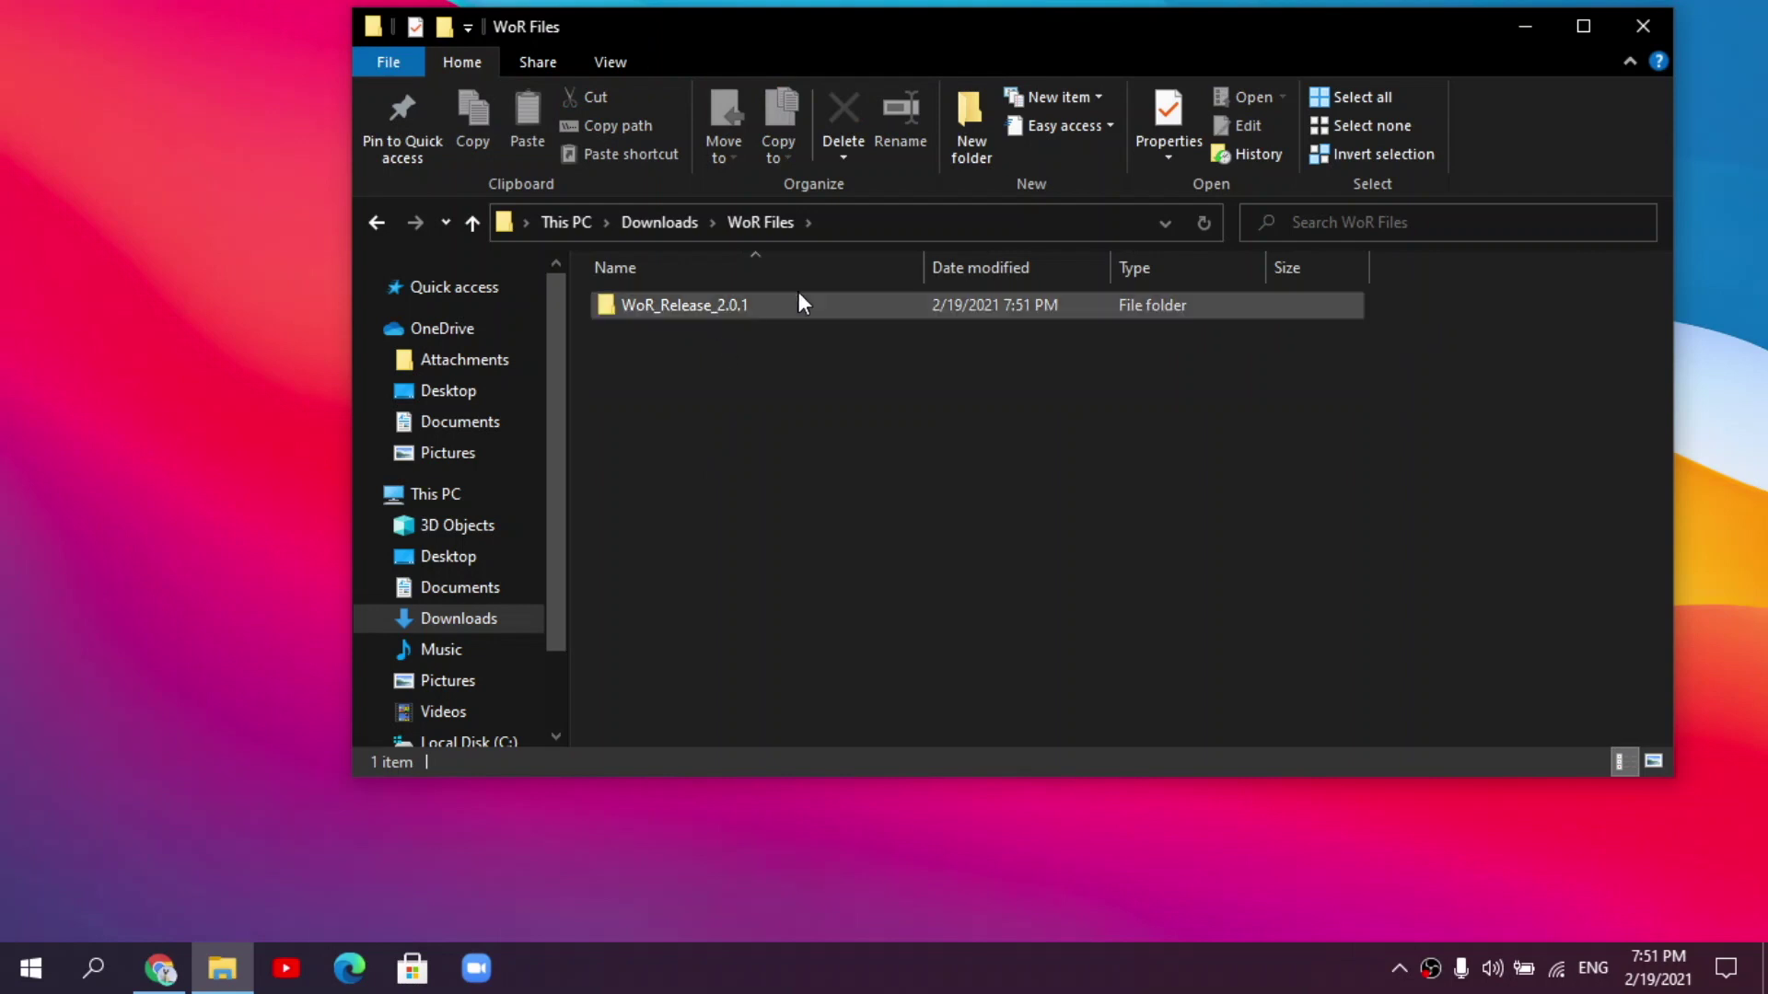
- Close File Explorer, return to the Discord install instructions in Chrome, and open the uup.rg-adguard.net link from step 1
{"action": "left_click", "coordinate": [1647, 26]}
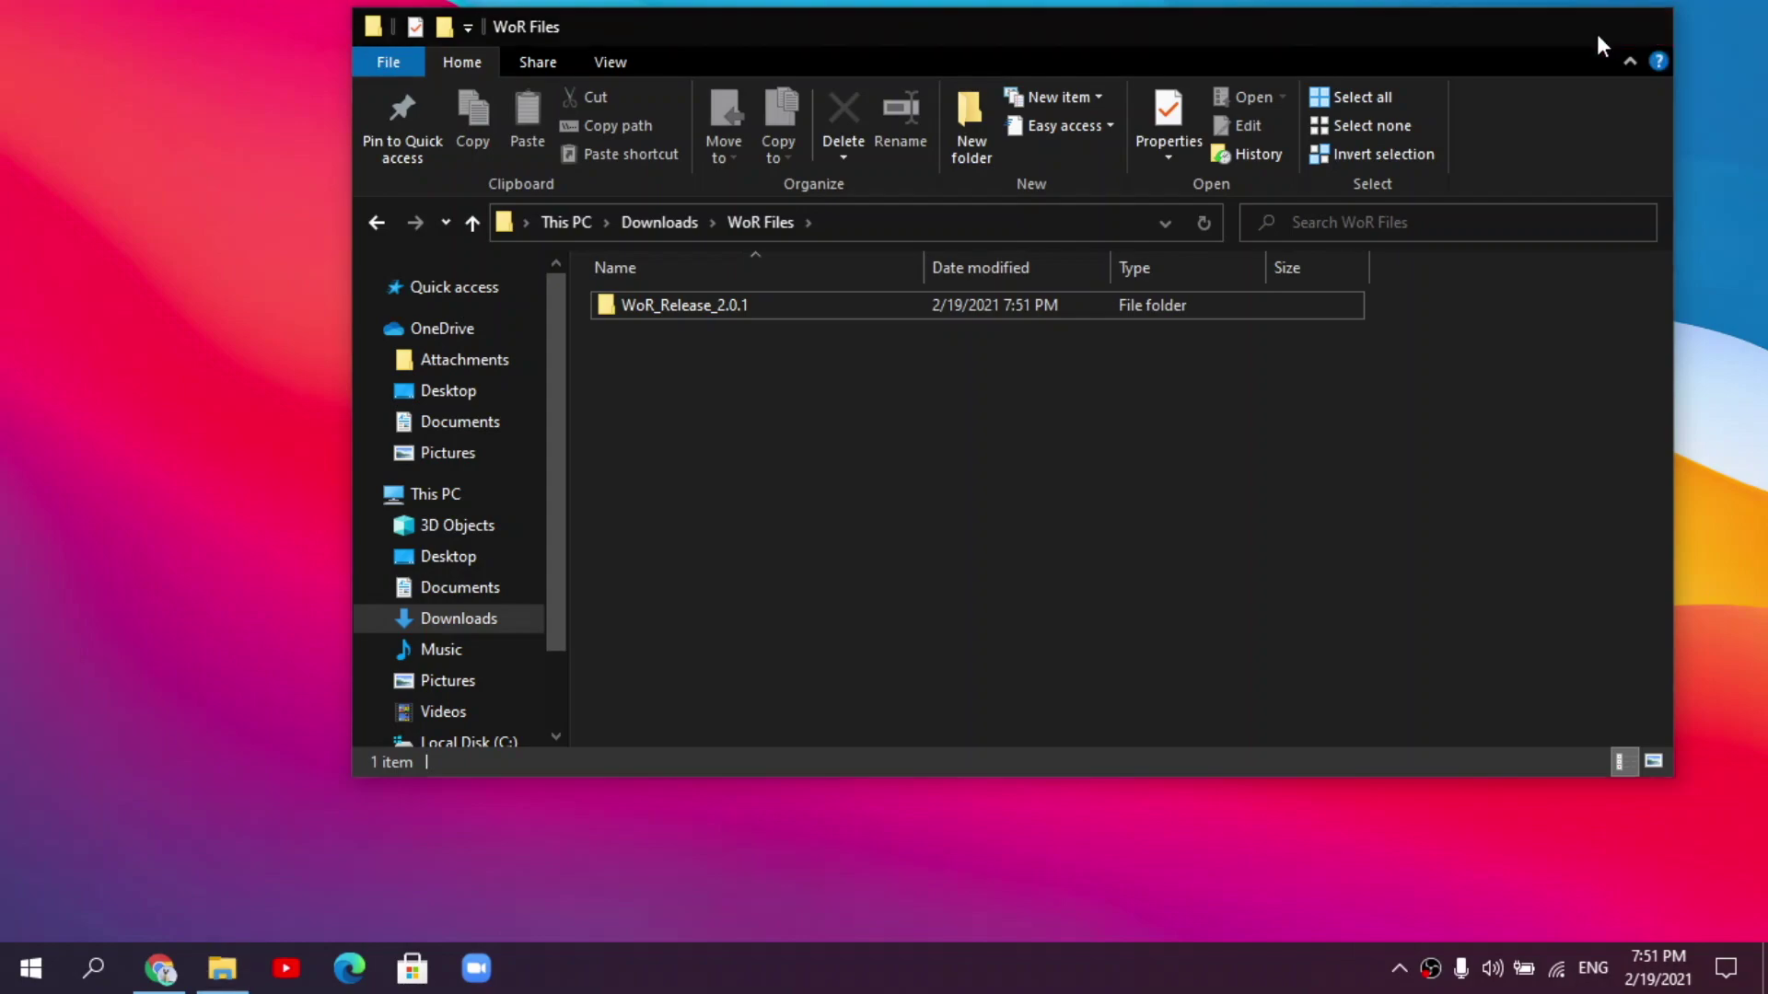
{"action": "left_click", "coordinate": [142, 947]}
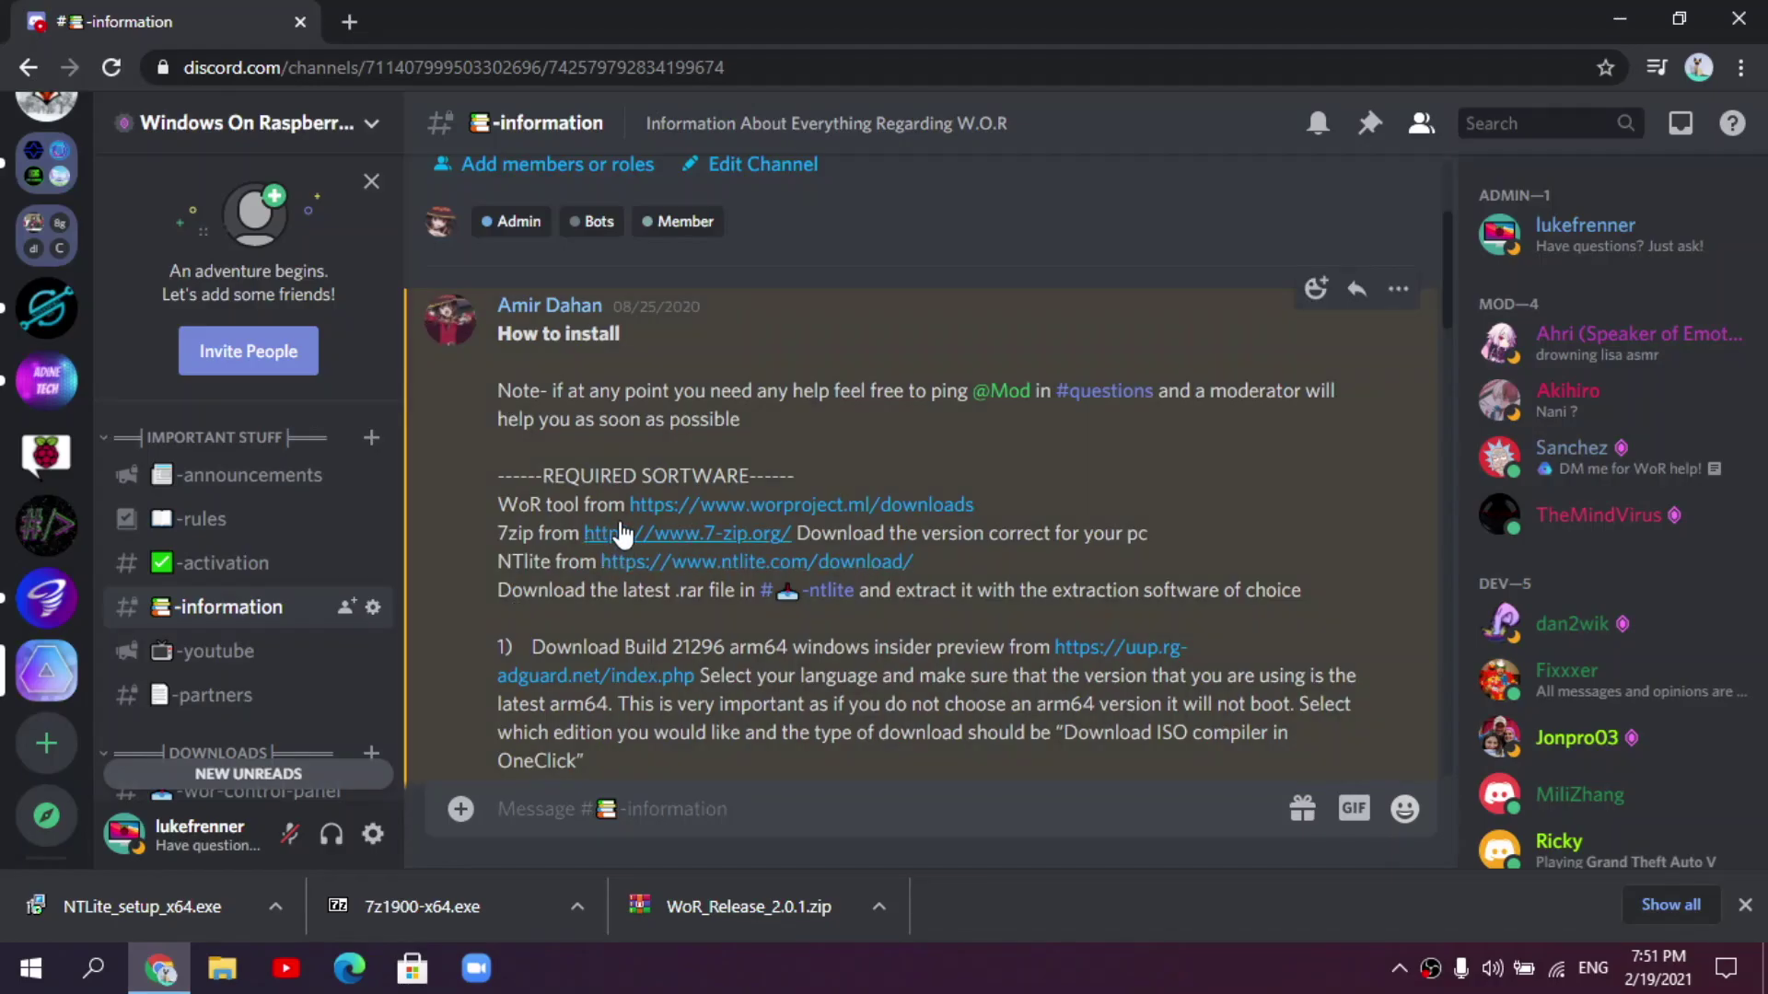
{"action": "left_click", "coordinate": [1744, 905]}
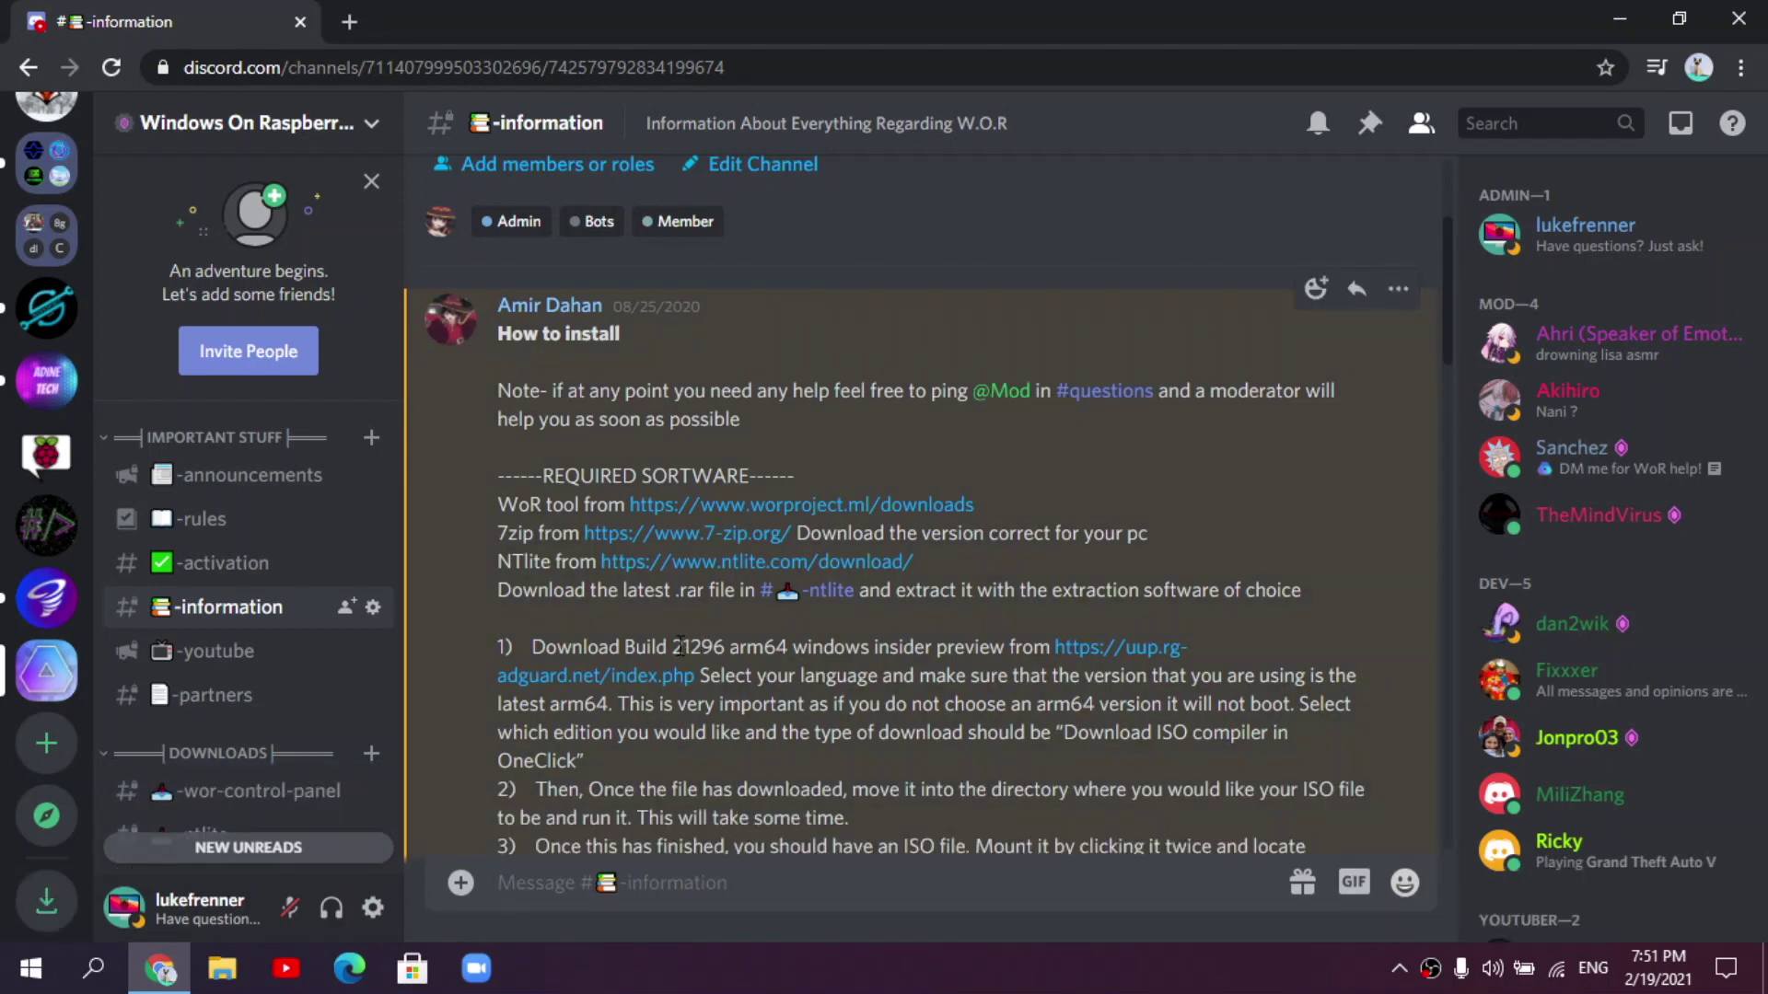
{"action": "left_click", "coordinate": [1131, 655]}
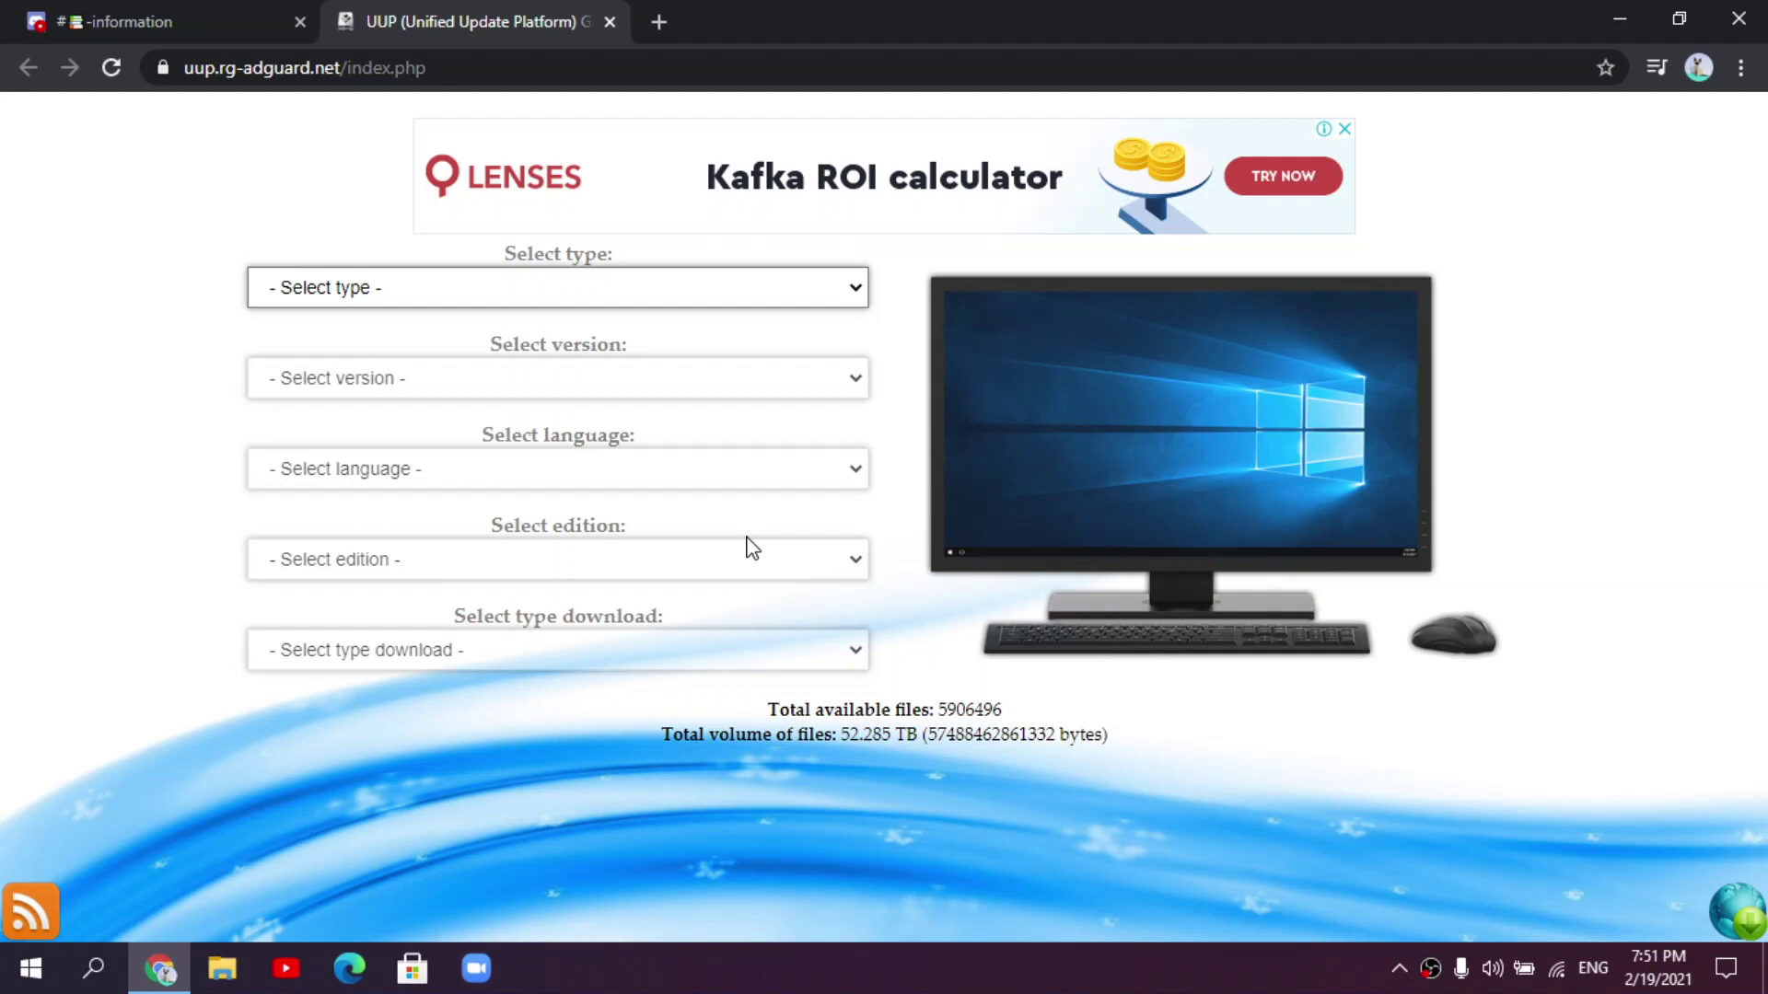
- Set the type to Windows (Insider version) on the UUP download page
{"action": "left_click", "coordinate": [655, 295]}
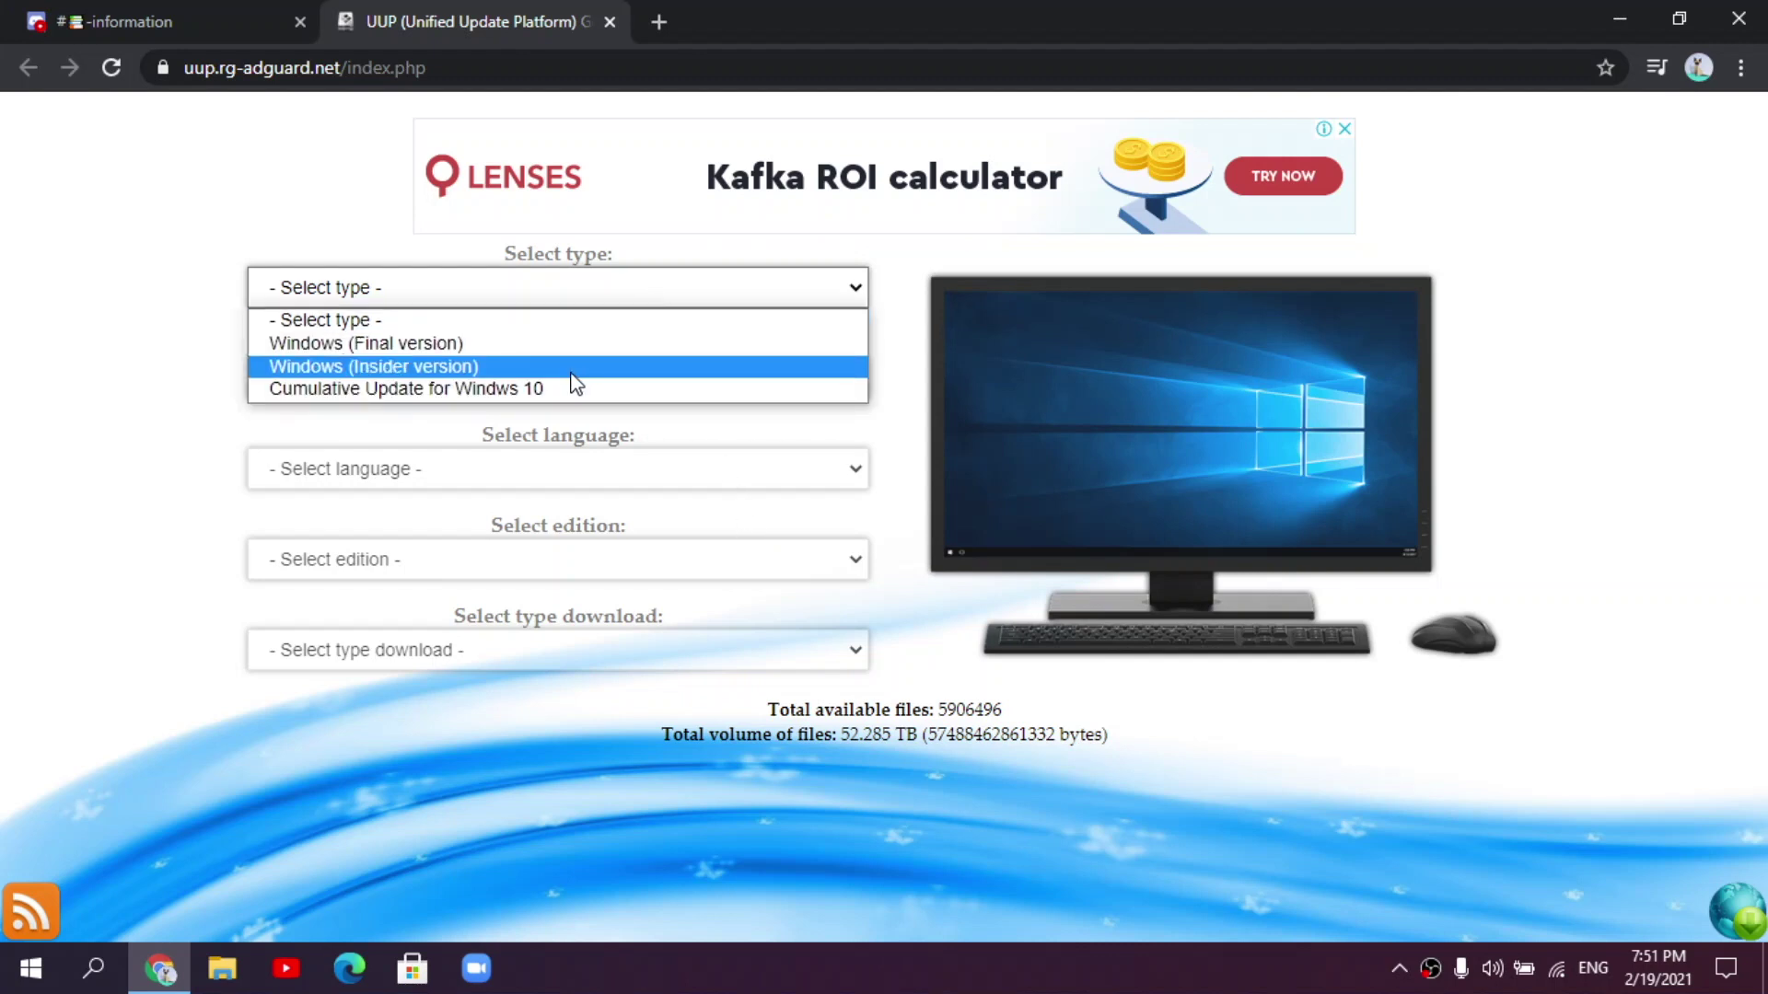
{"action": "left_click", "coordinate": [527, 280]}
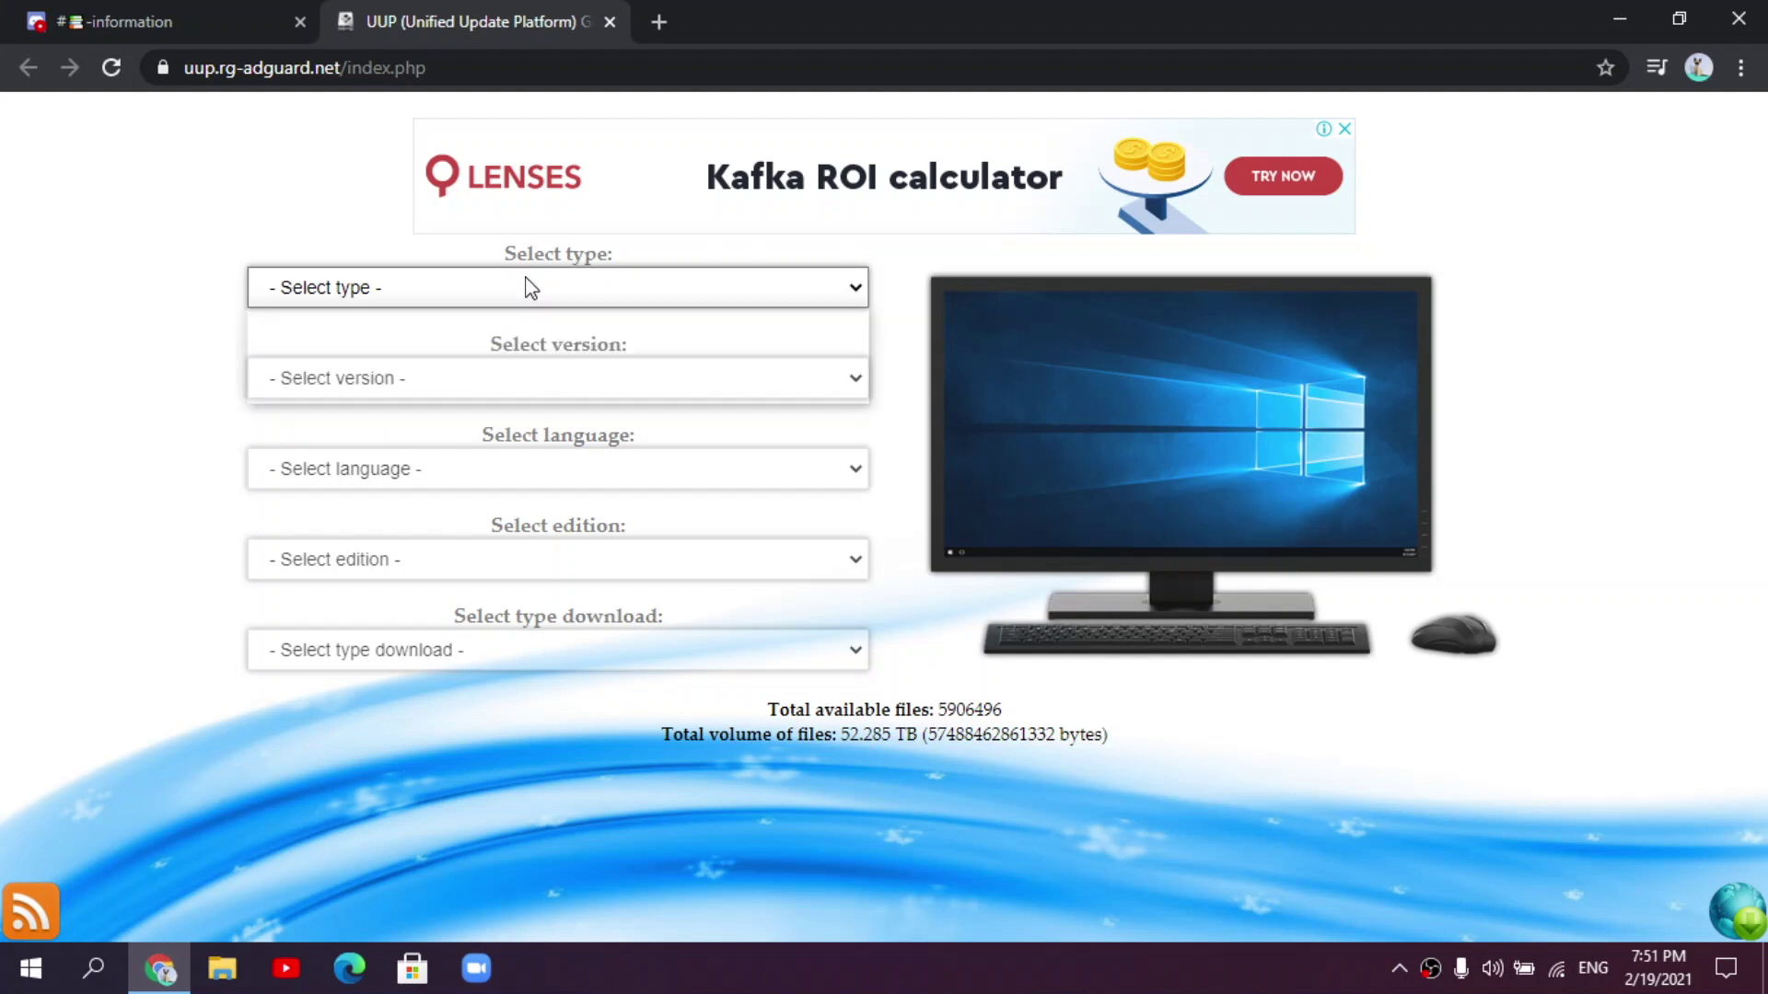
{"action": "left_click", "coordinate": [529, 288]}
{"action": "left_click", "coordinate": [460, 368]}
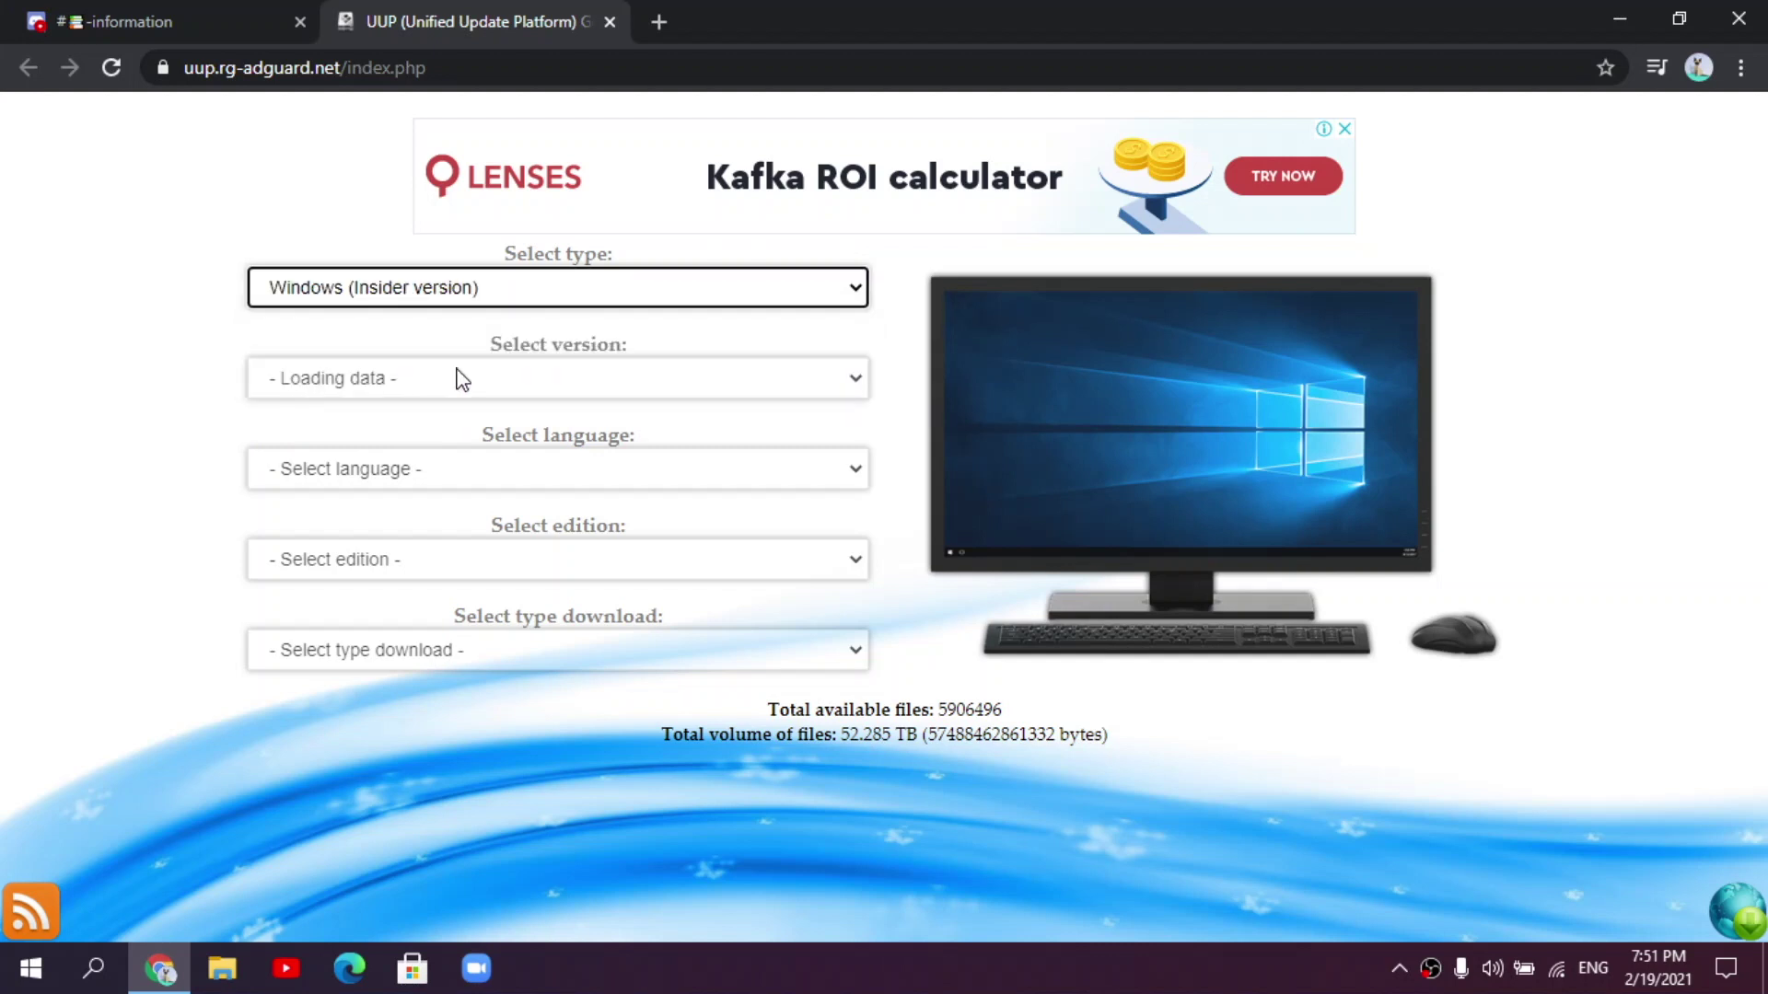
{"action": "left_click", "coordinate": [462, 290]}
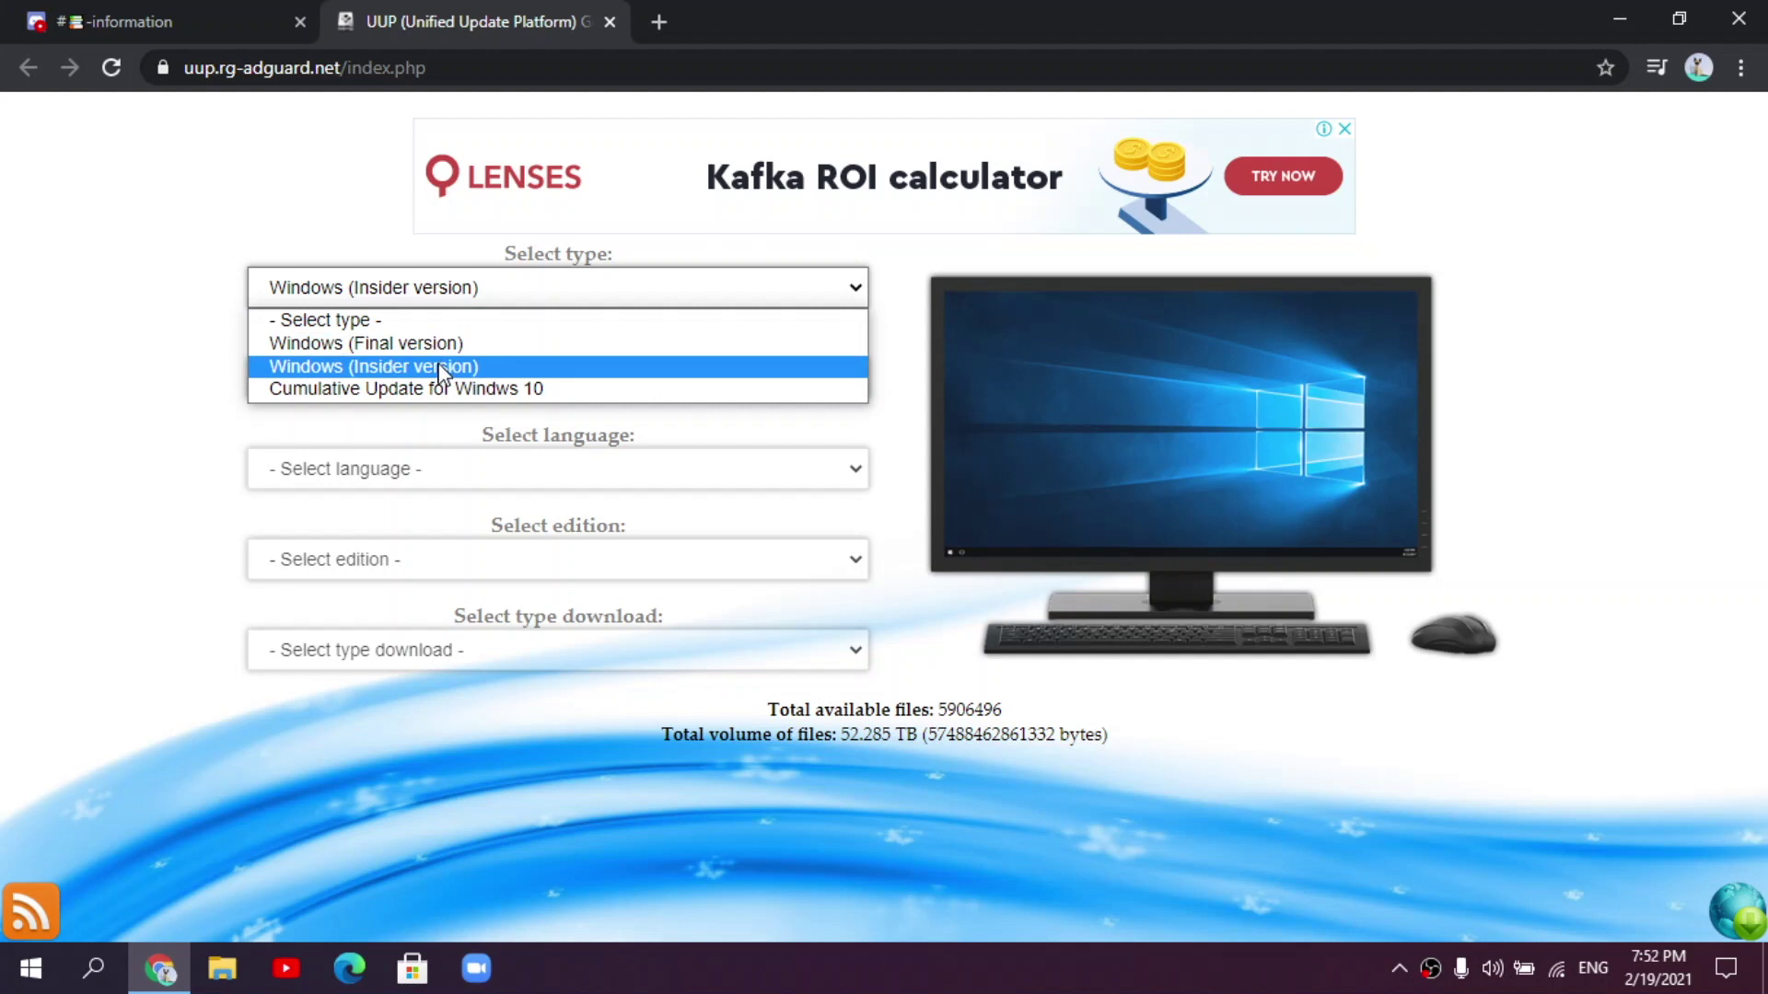
{"action": "left_click", "coordinate": [440, 369]}
- Select Windows 10 Insider Preview 21296.1000 (rs_prerelease) [arm64] as the version
{"action": "left_click", "coordinate": [422, 389]}
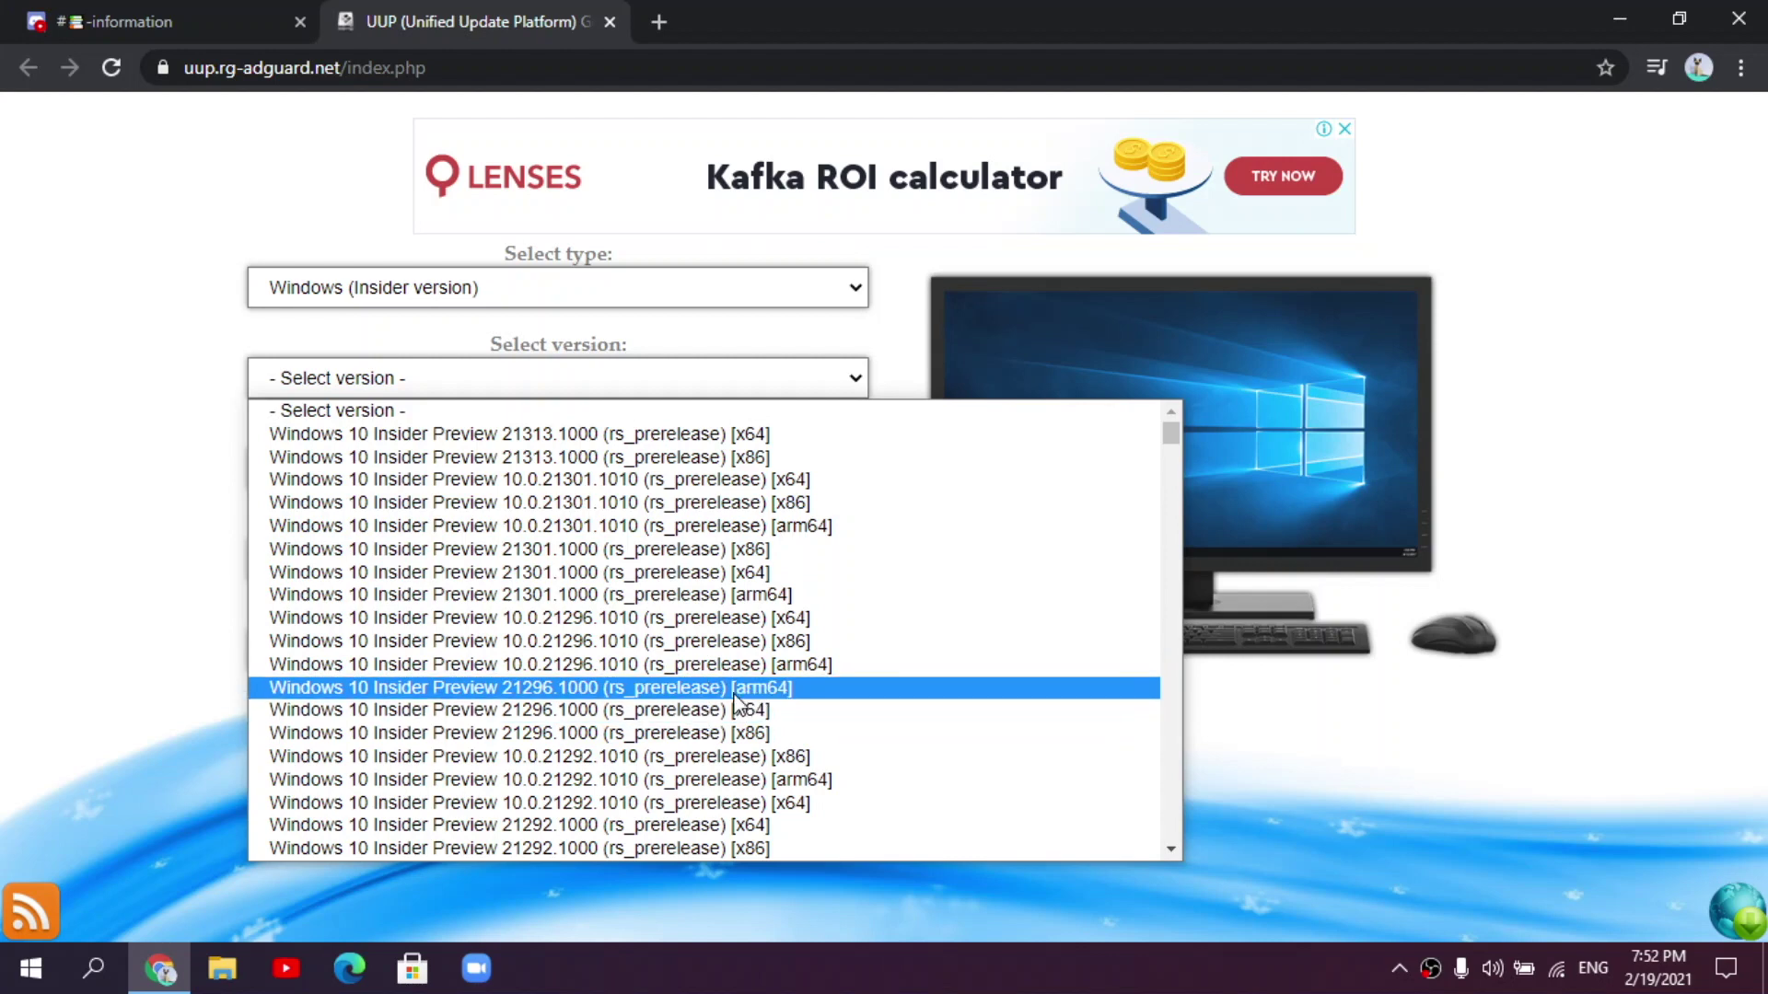
{"action": "scroll", "coordinate": [713, 810], "scroll_direction": "down", "scroll_amount": 5}
{"action": "scroll", "coordinate": [612, 449], "scroll_direction": "up", "scroll_amount": 3}
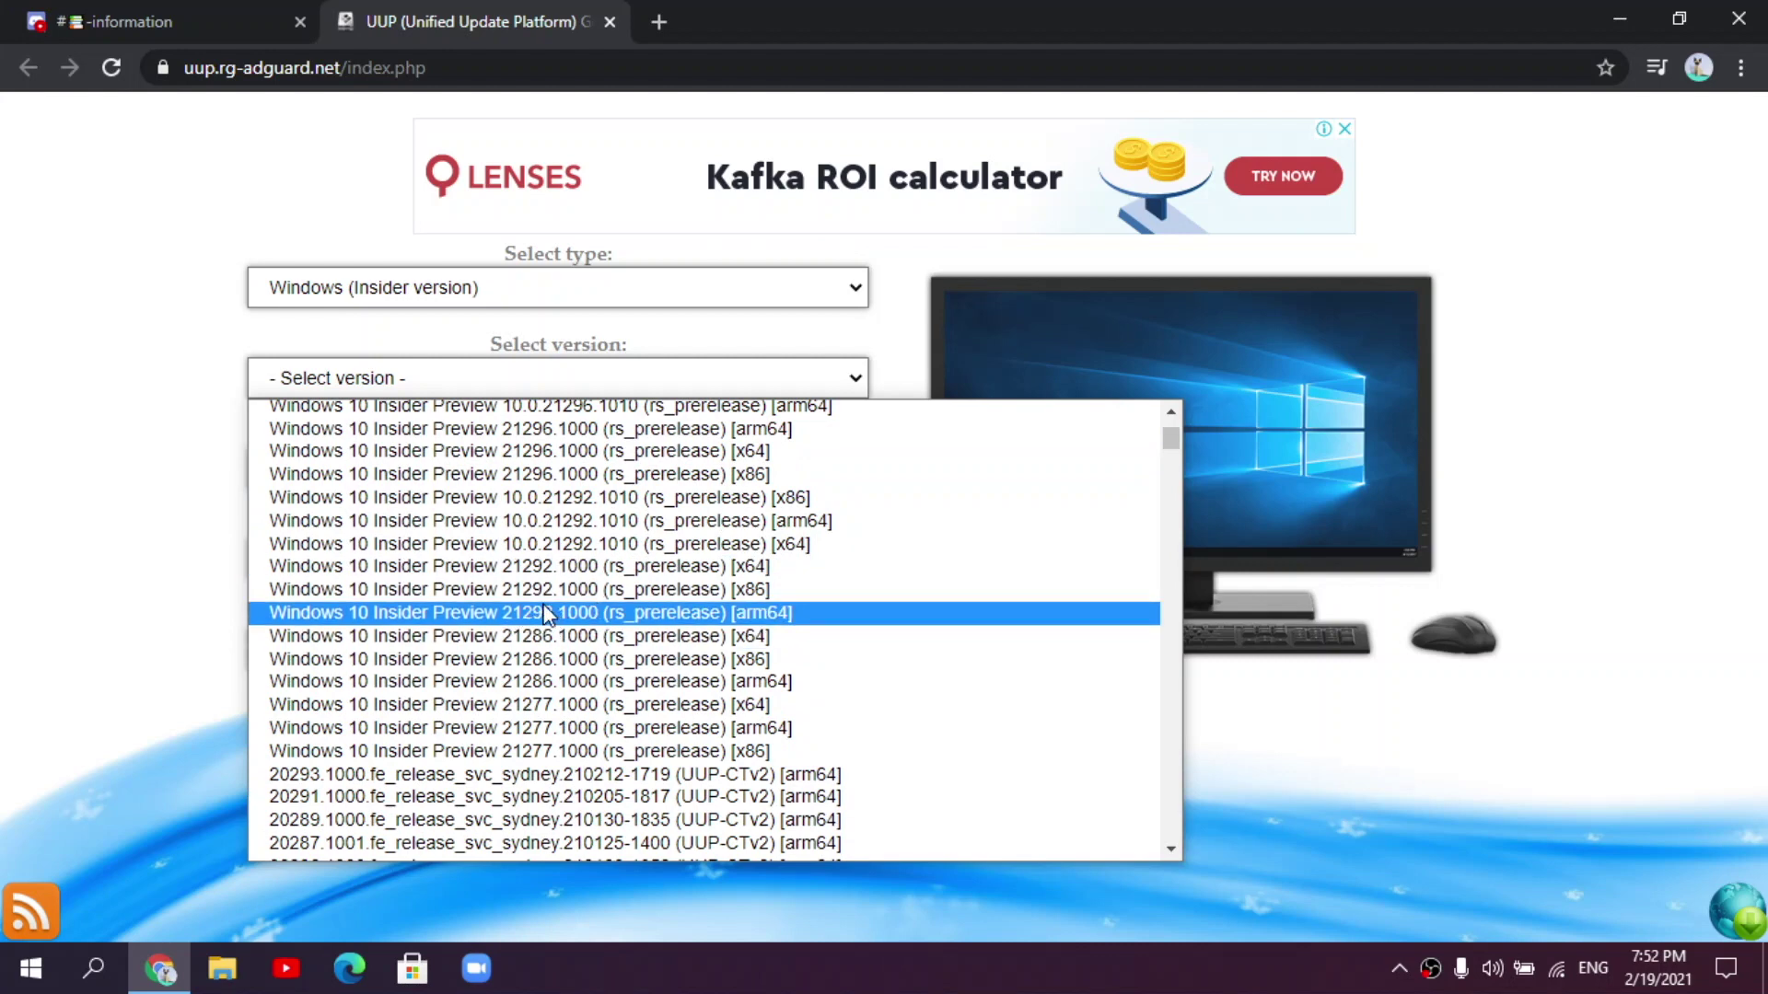
{"action": "scroll", "coordinate": [543, 604], "scroll_direction": "up", "scroll_amount": 3}
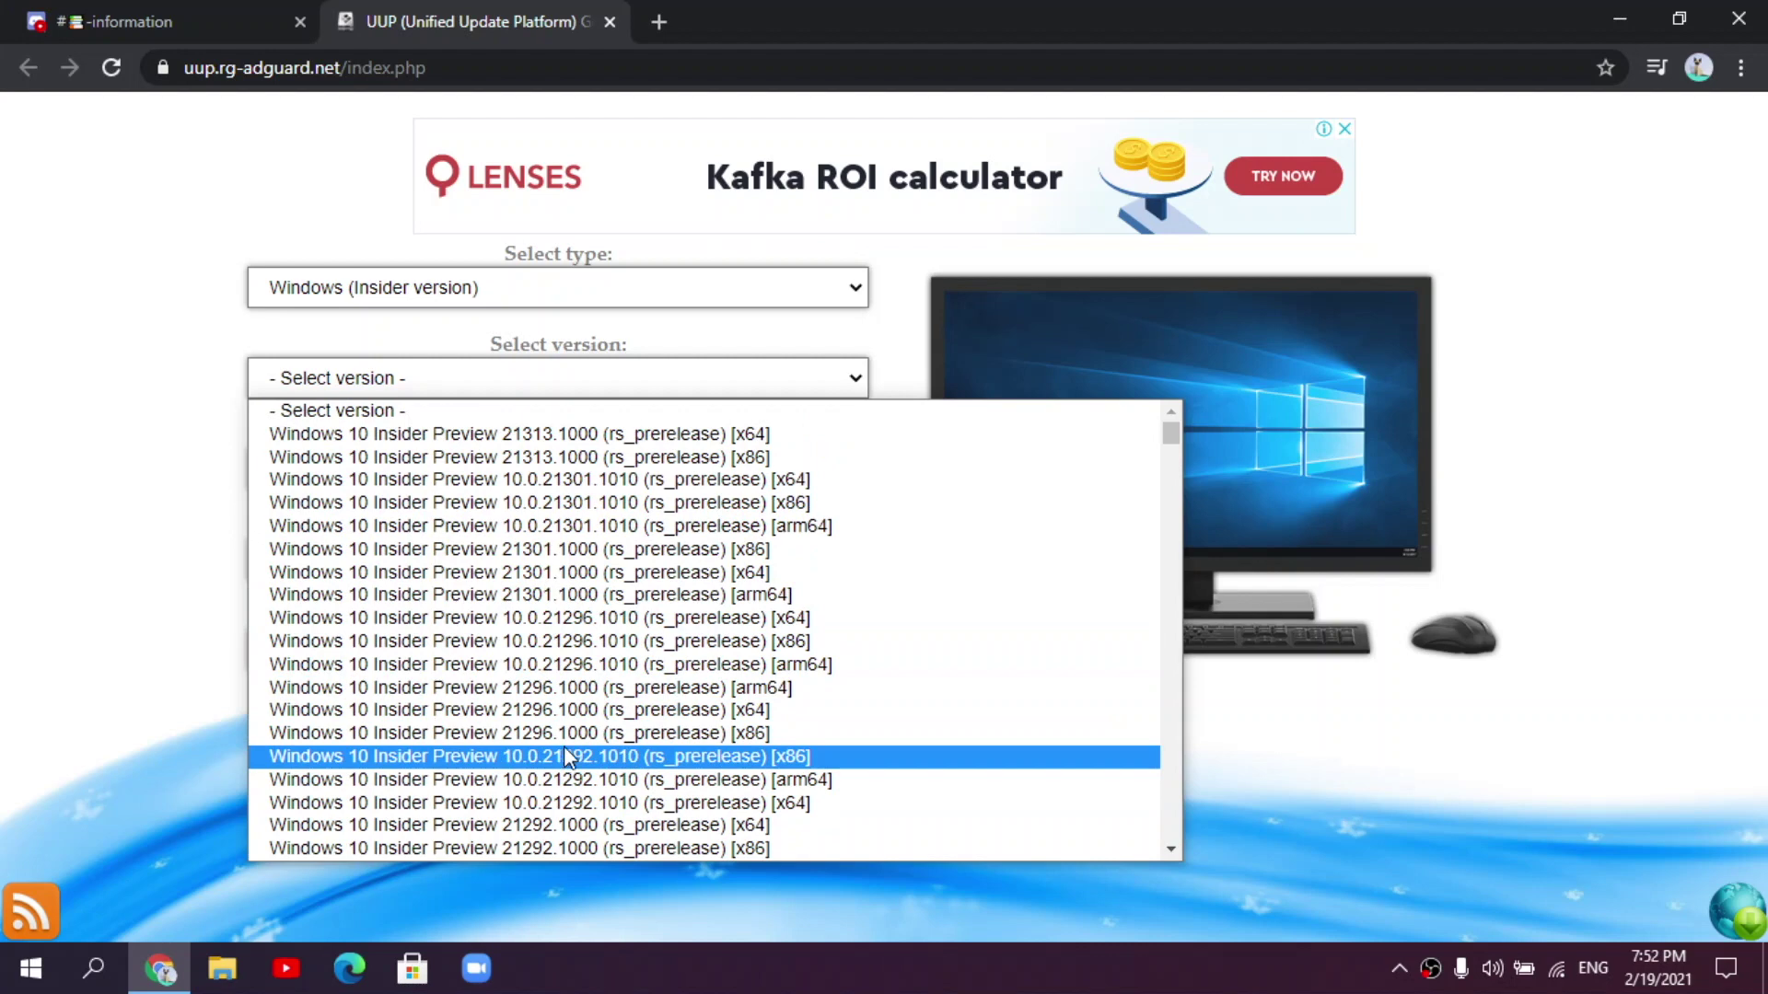
{"action": "left_click", "coordinate": [581, 696]}
- Choose en-us: English (United States) as the language and Windows 10 Professional as the edition
{"action": "left_click", "coordinate": [564, 471]}
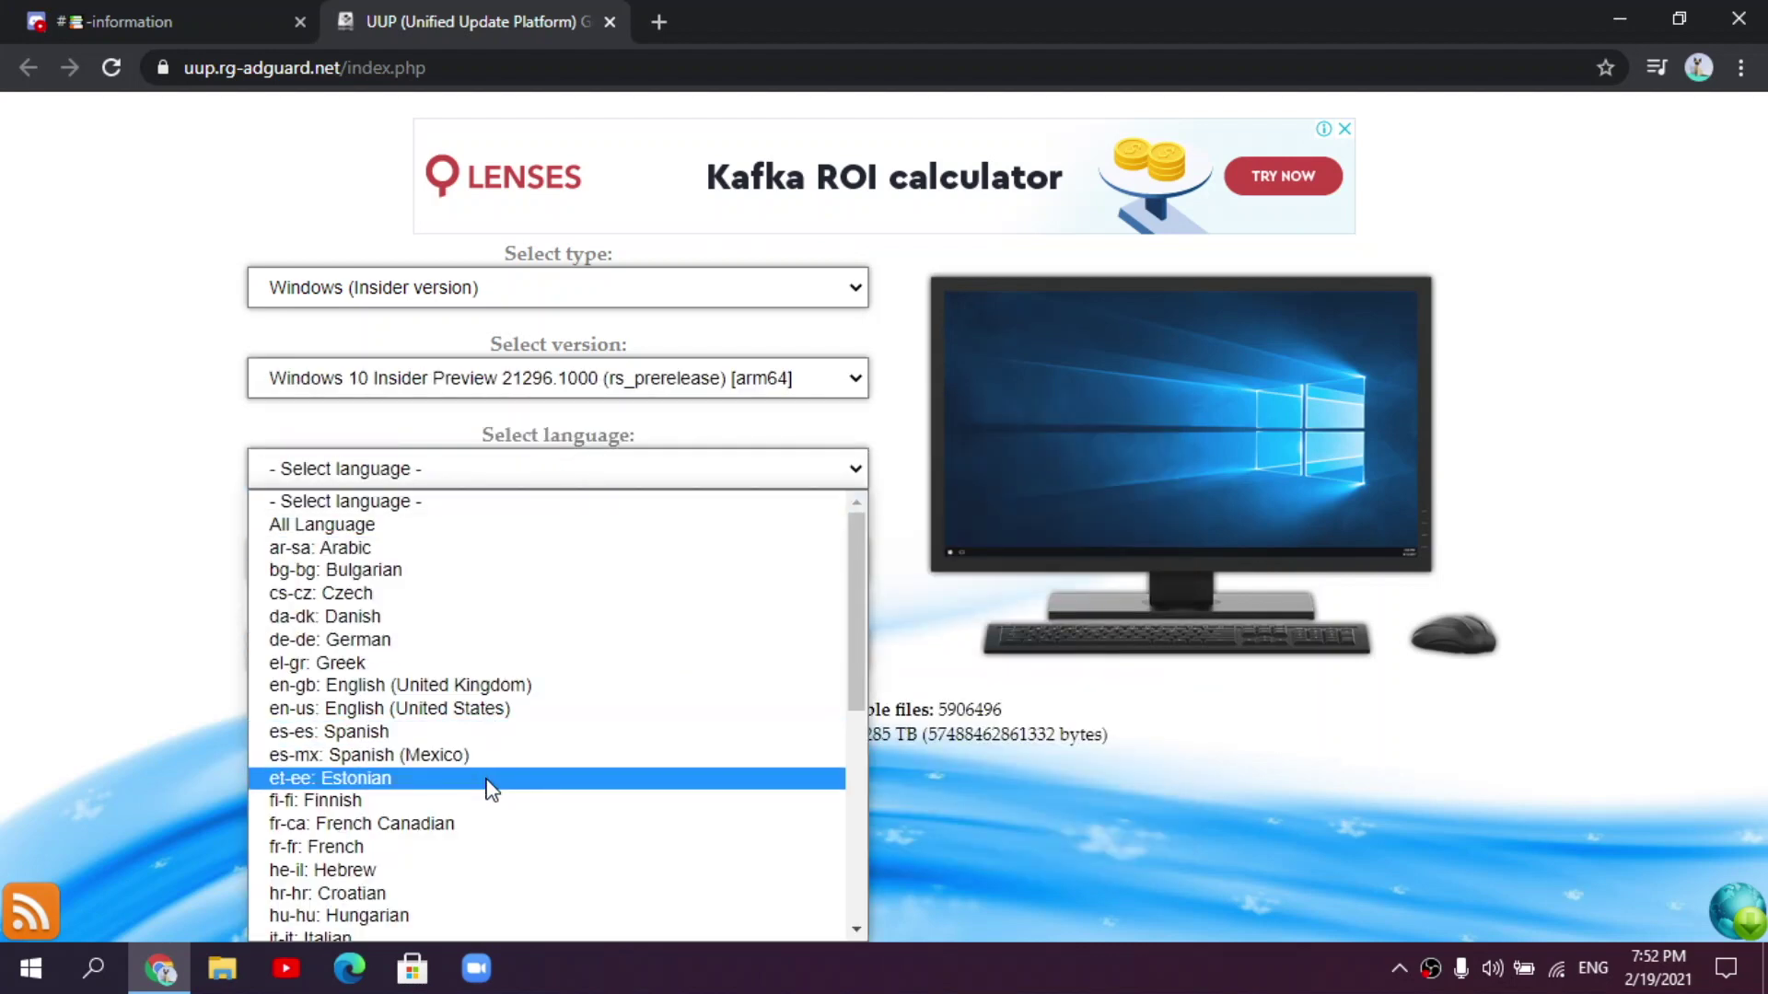
{"action": "scroll", "coordinate": [447, 626], "scroll_direction": "down", "scroll_amount": 2}
{"action": "scroll", "coordinate": [442, 653], "scroll_direction": "up", "scroll_amount": 2}
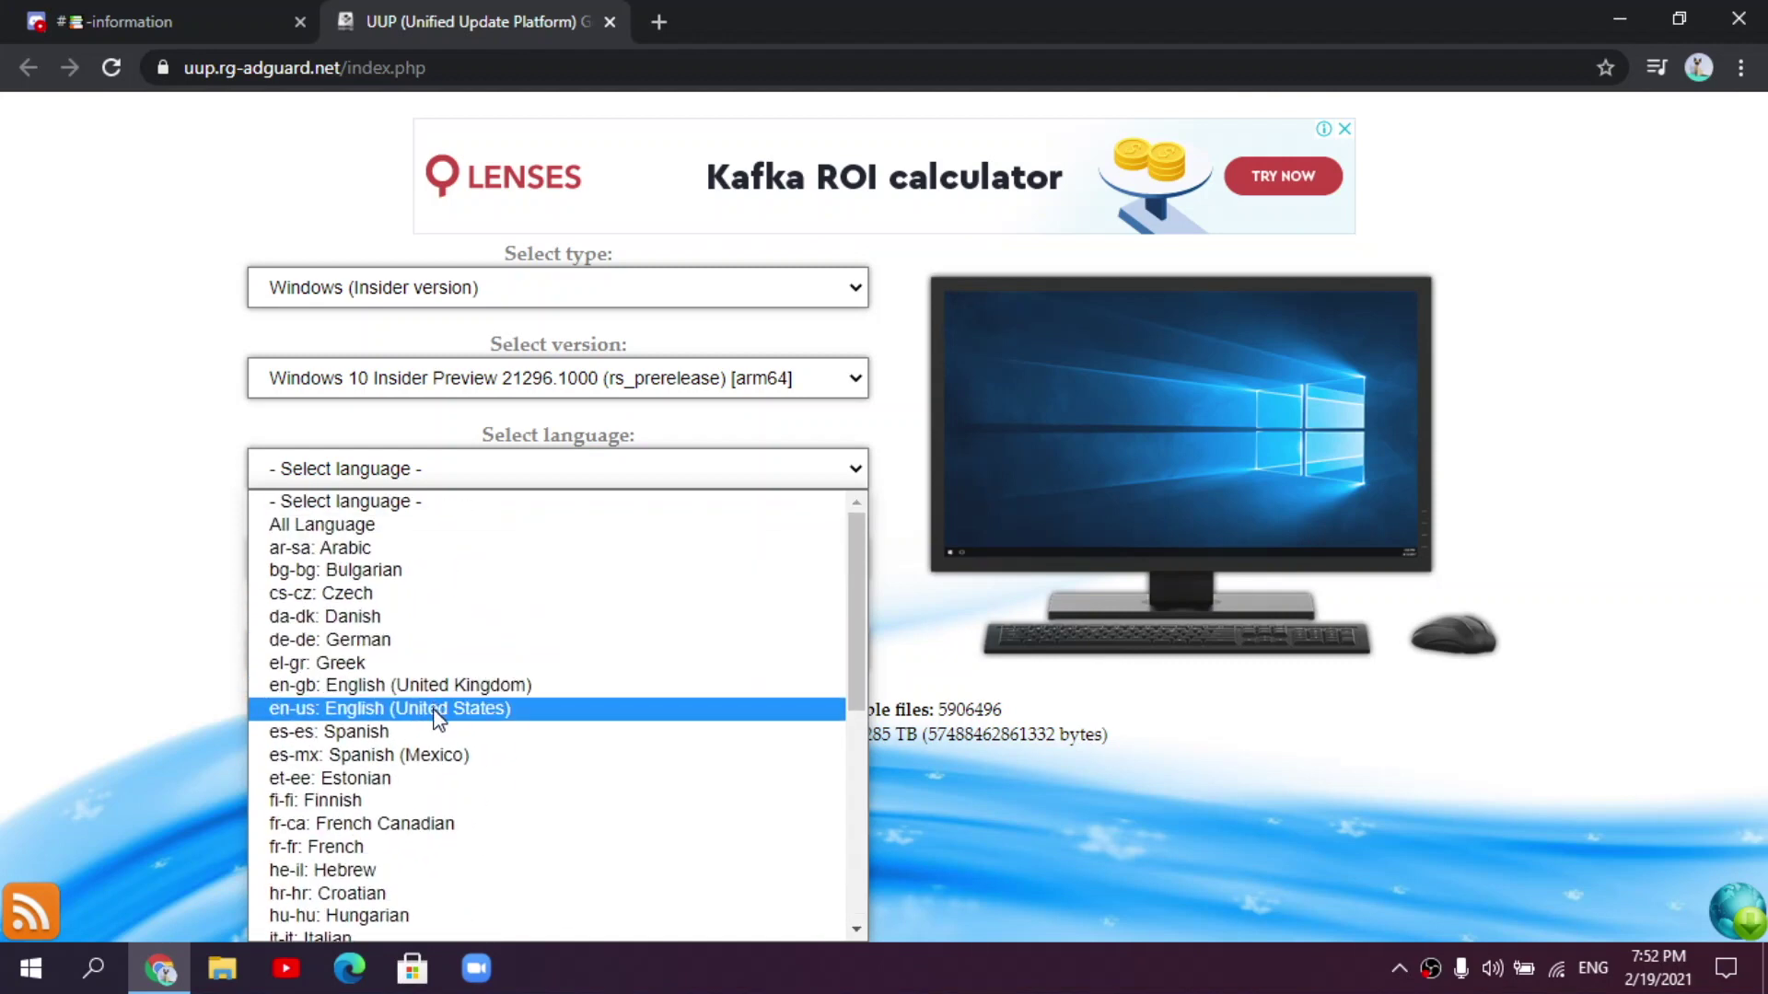
{"action": "left_click", "coordinate": [438, 718]}
{"action": "left_click", "coordinate": [466, 563]}
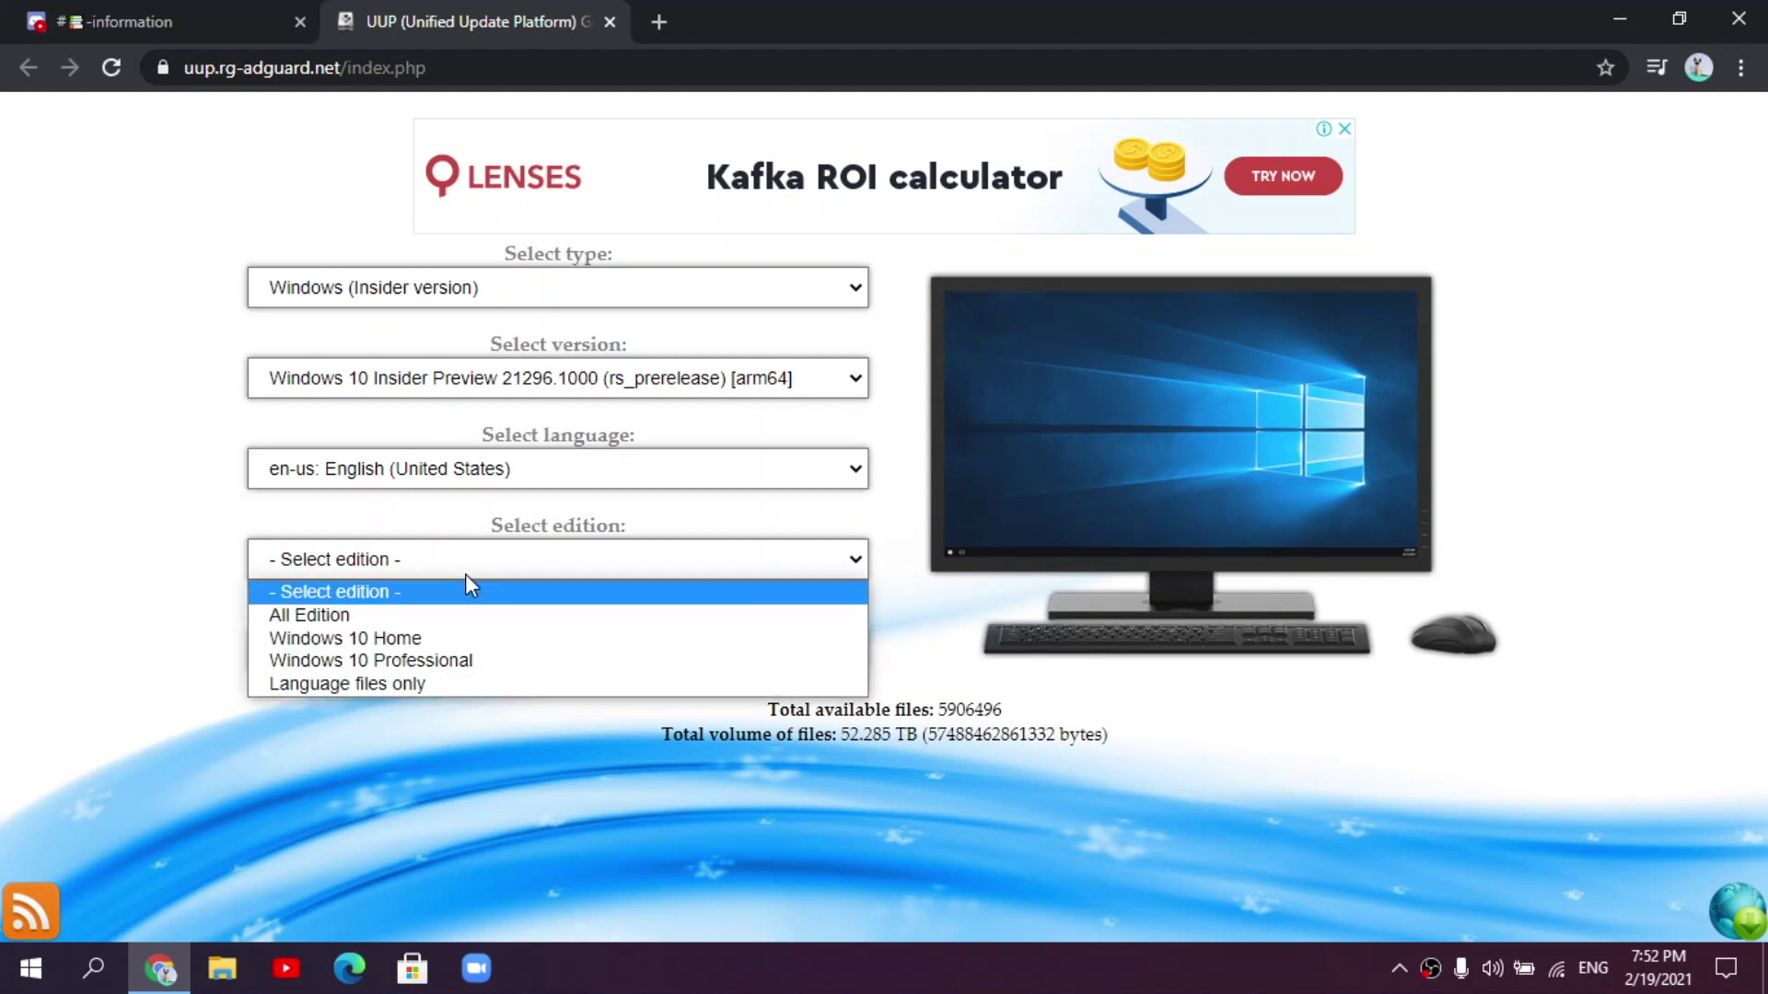
{"action": "left_click", "coordinate": [438, 660]}
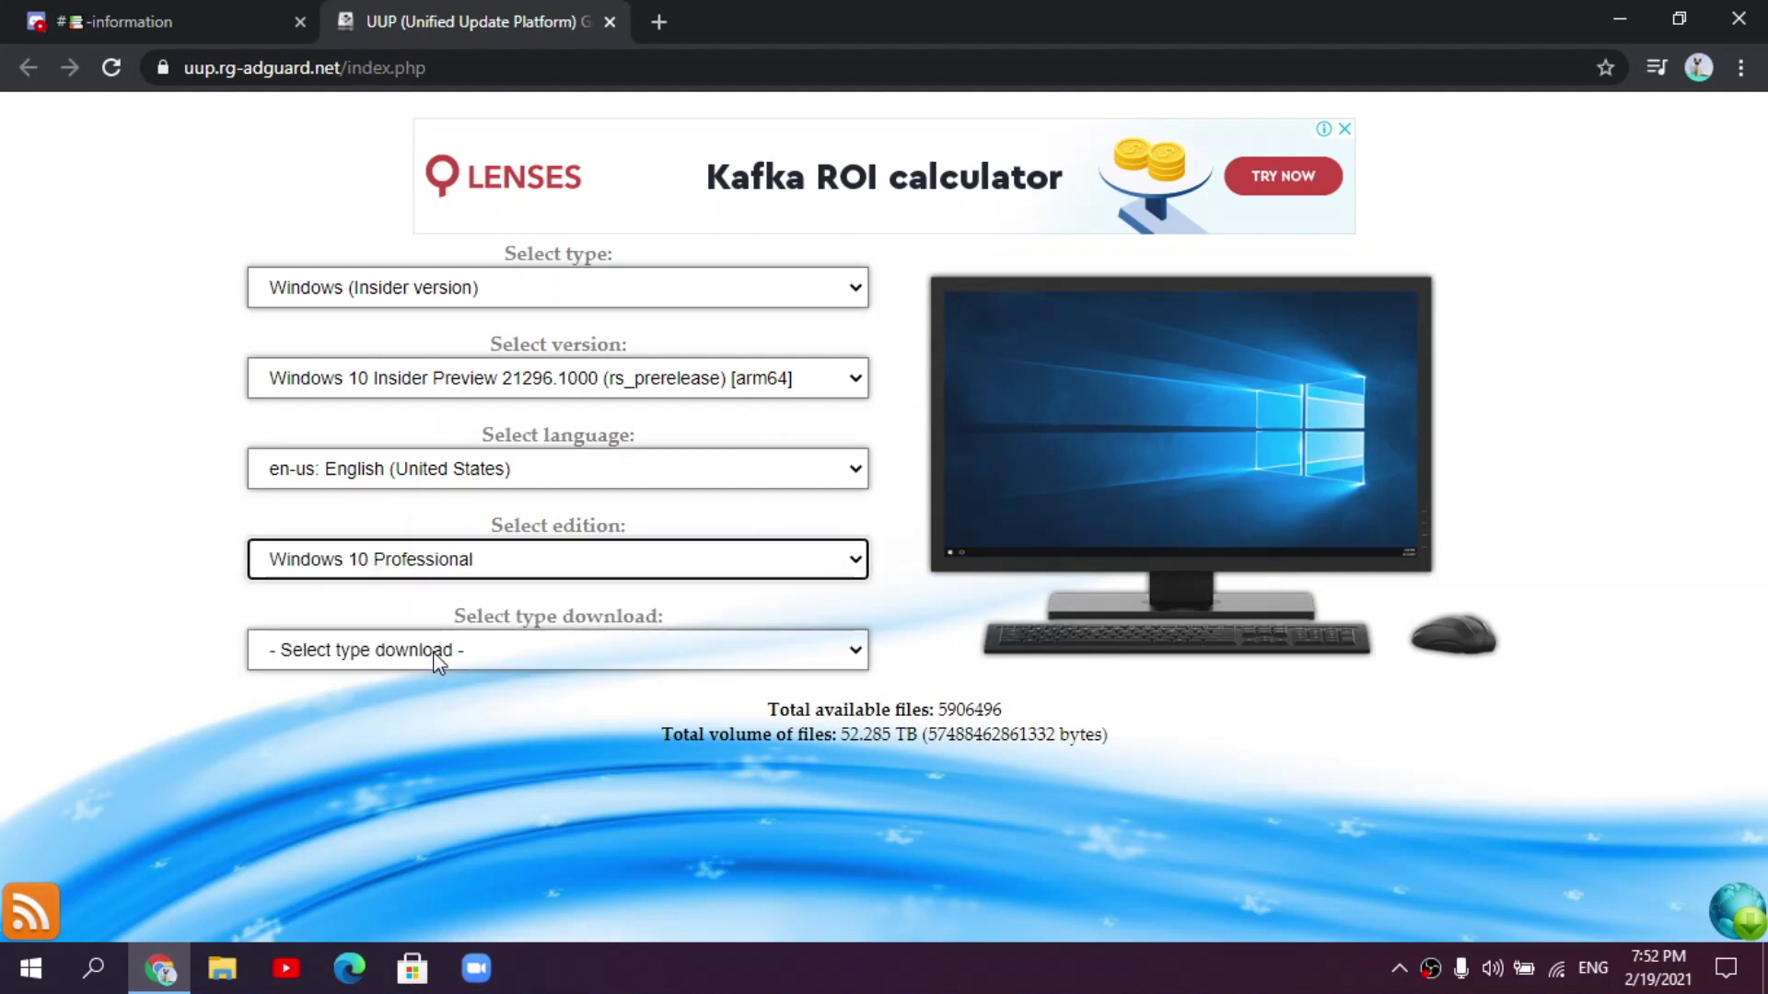
- Choose the OneClick ISO compiler as the download type, then download and keep creatingISO_21296.1000_en-us_arm64_professional.cmd
{"action": "left_click", "coordinate": [439, 654]}
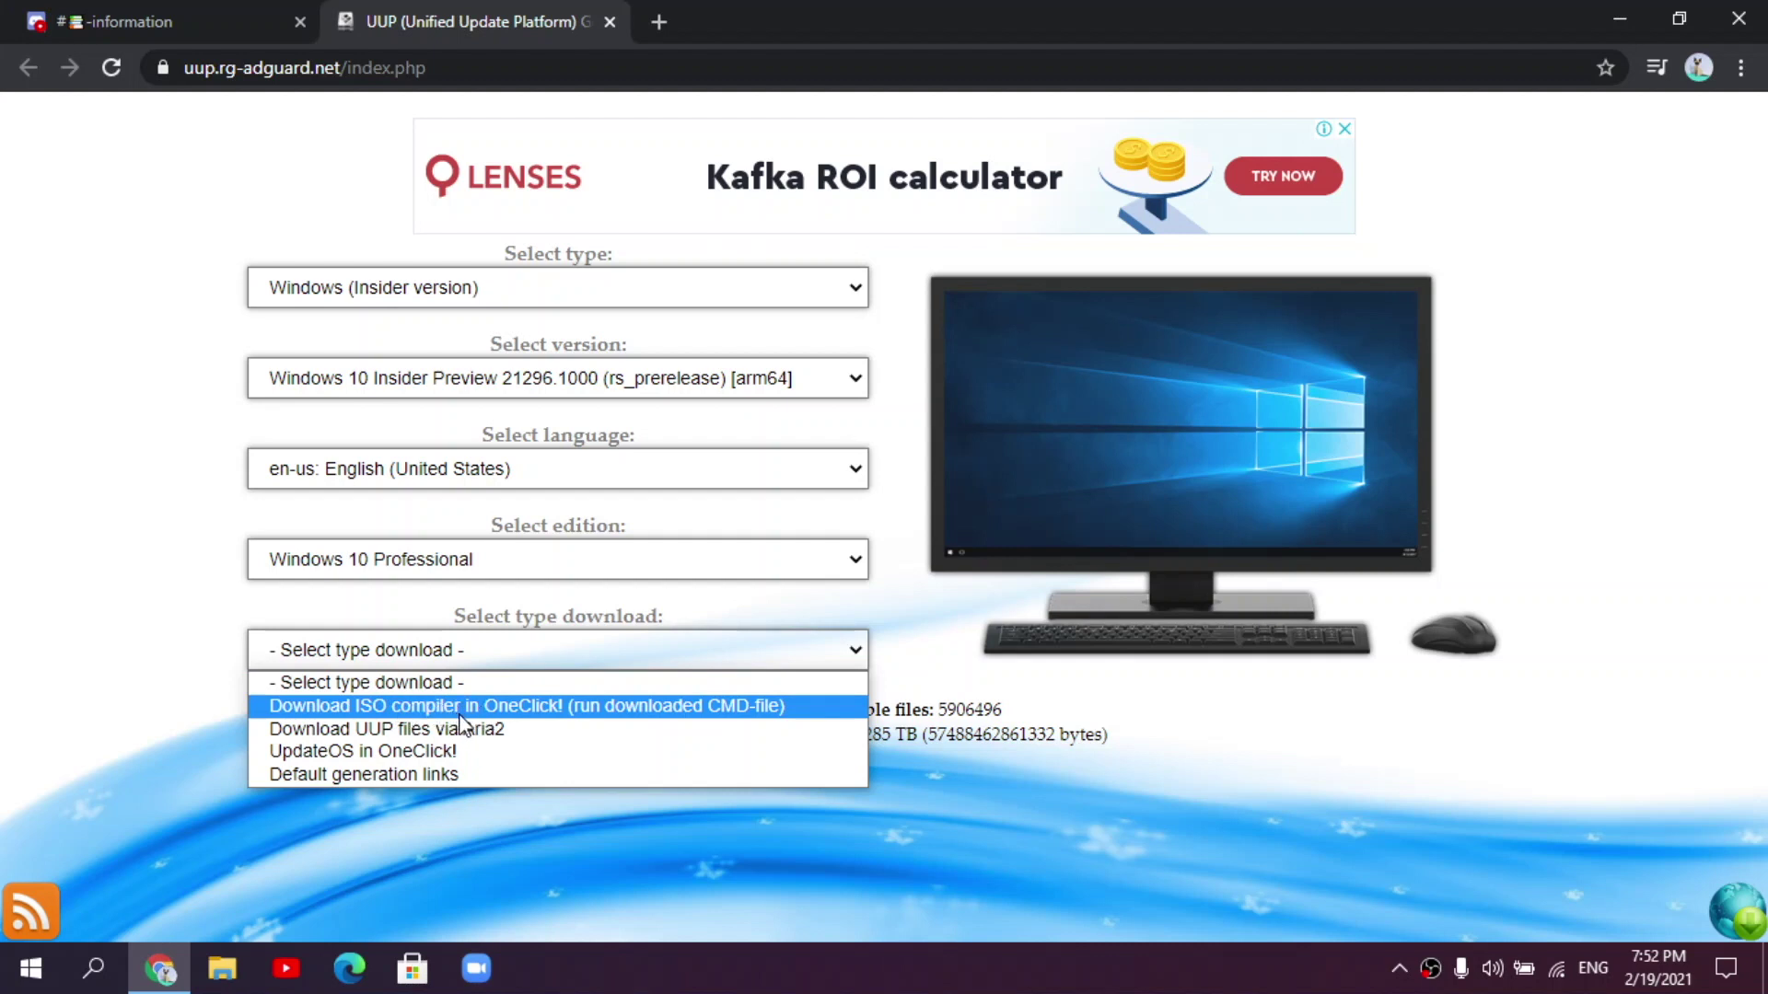
{"action": "left_click", "coordinate": [527, 702]}
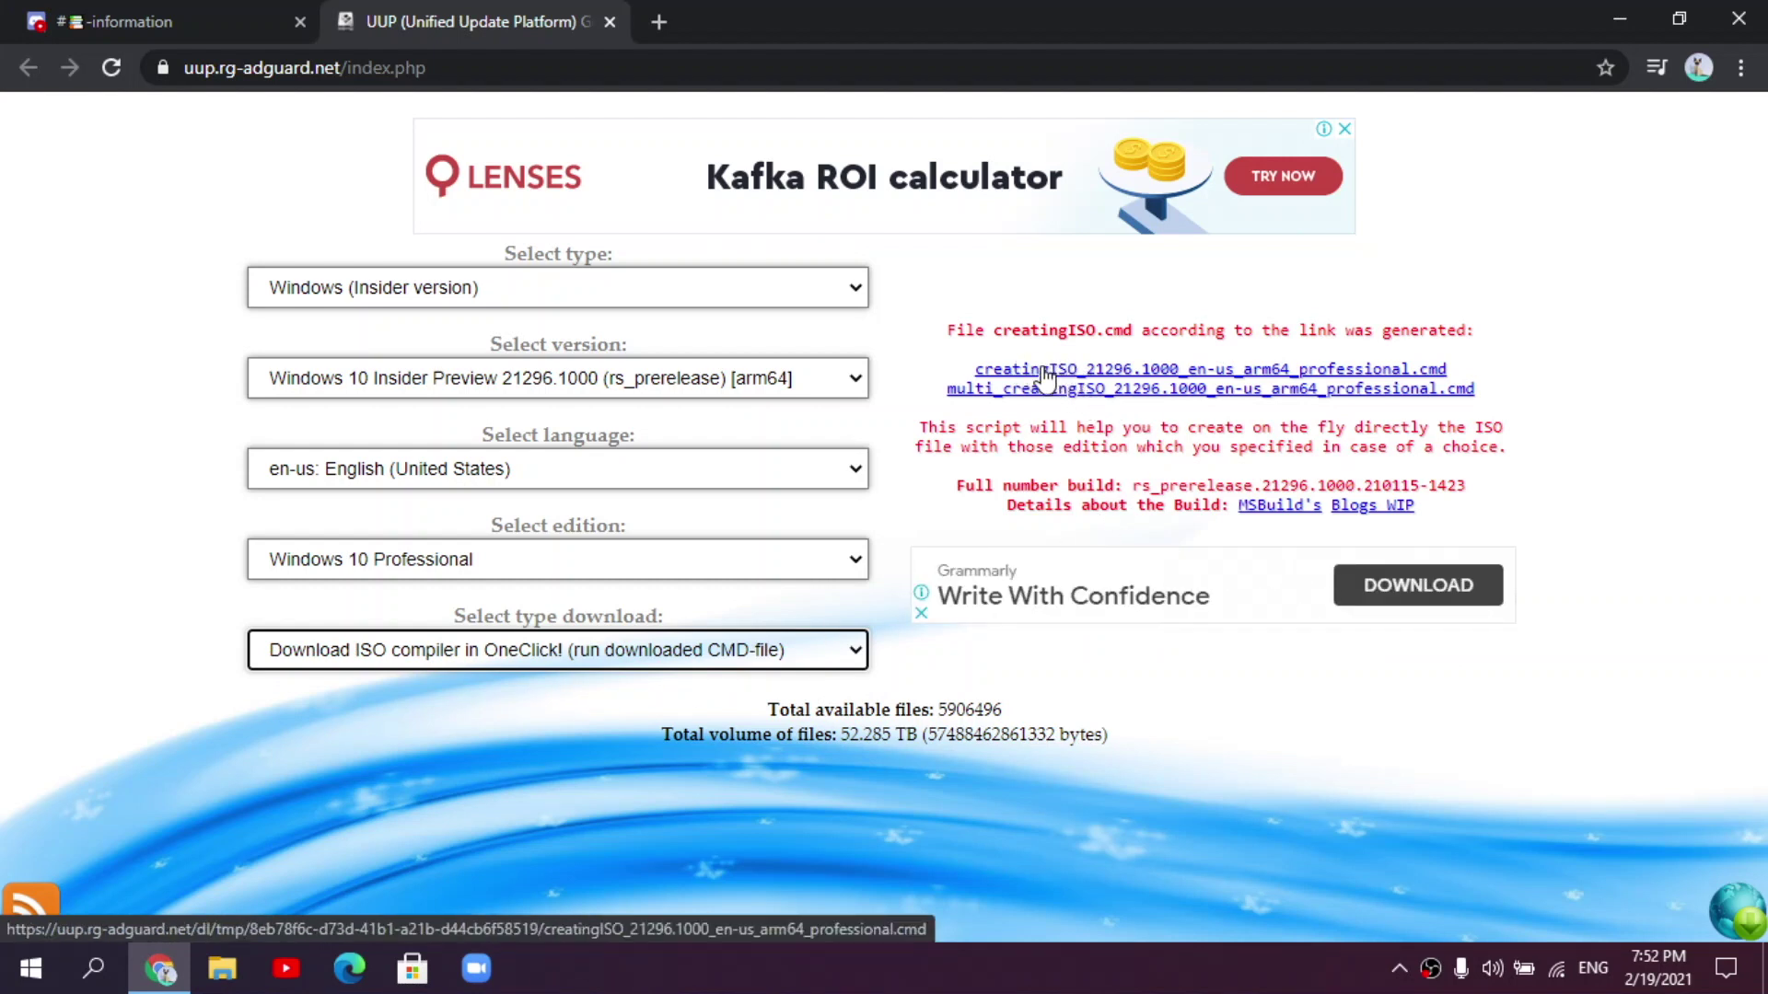
{"action": "left_click", "coordinate": [1054, 371]}
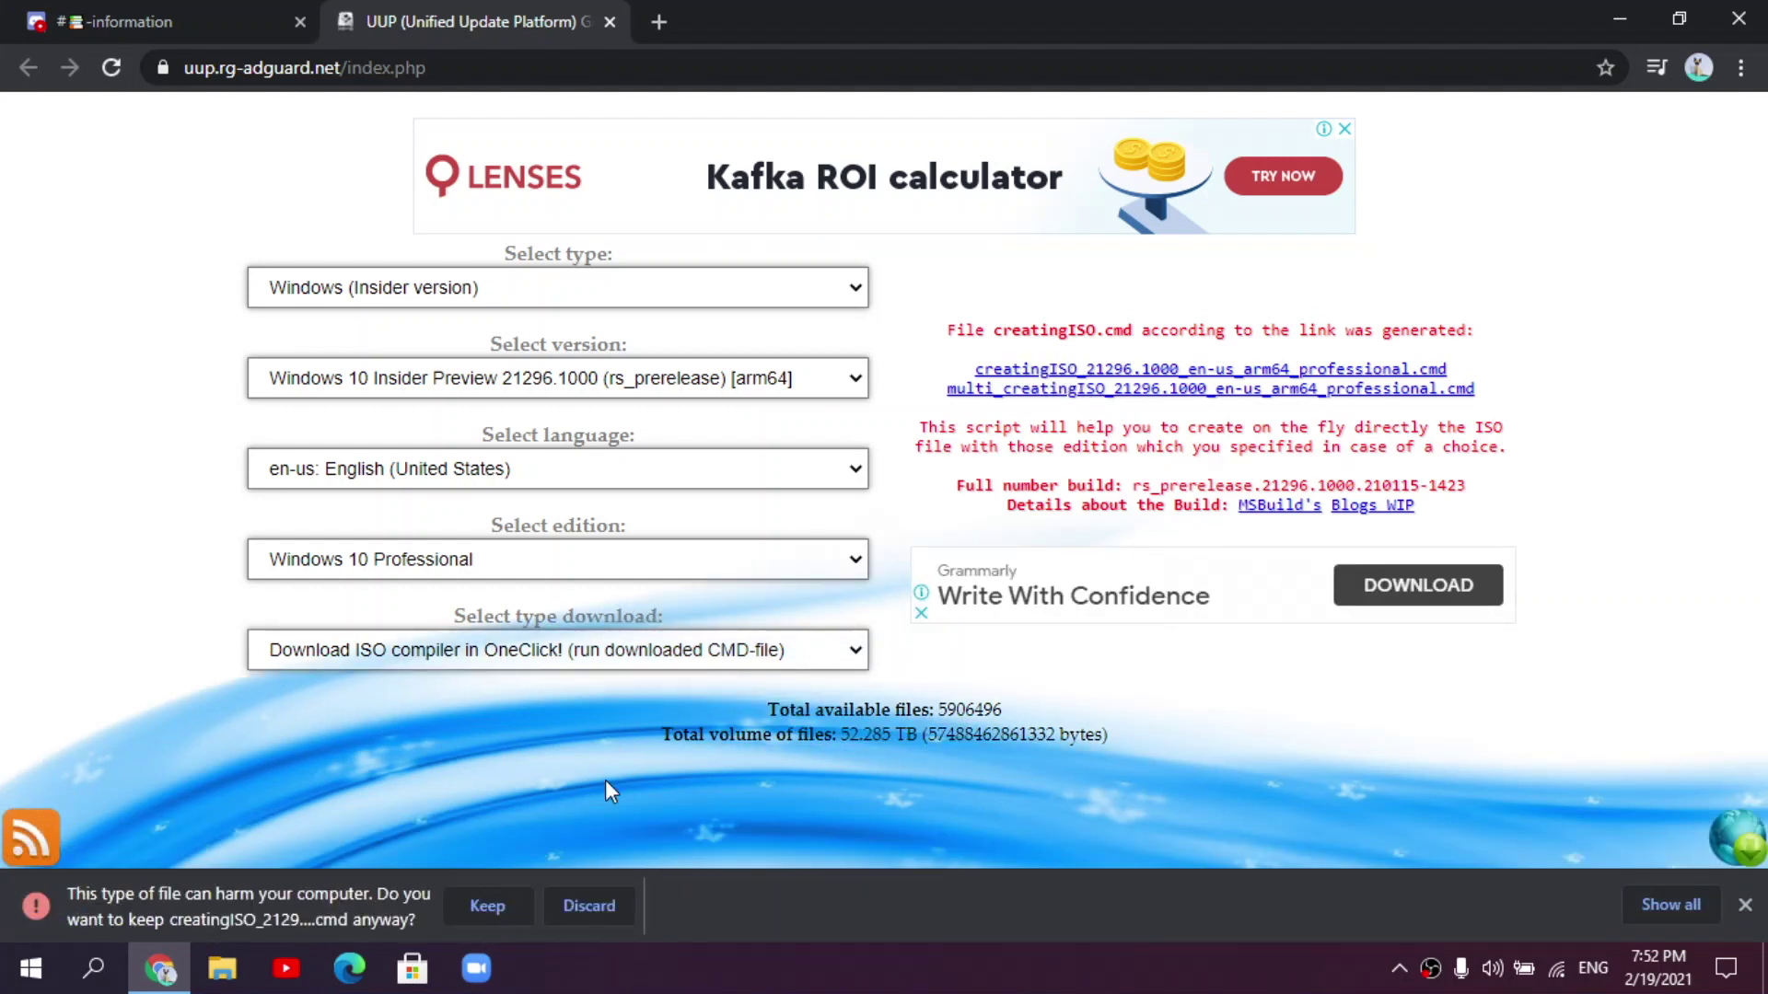
{"action": "left_click", "coordinate": [495, 904]}
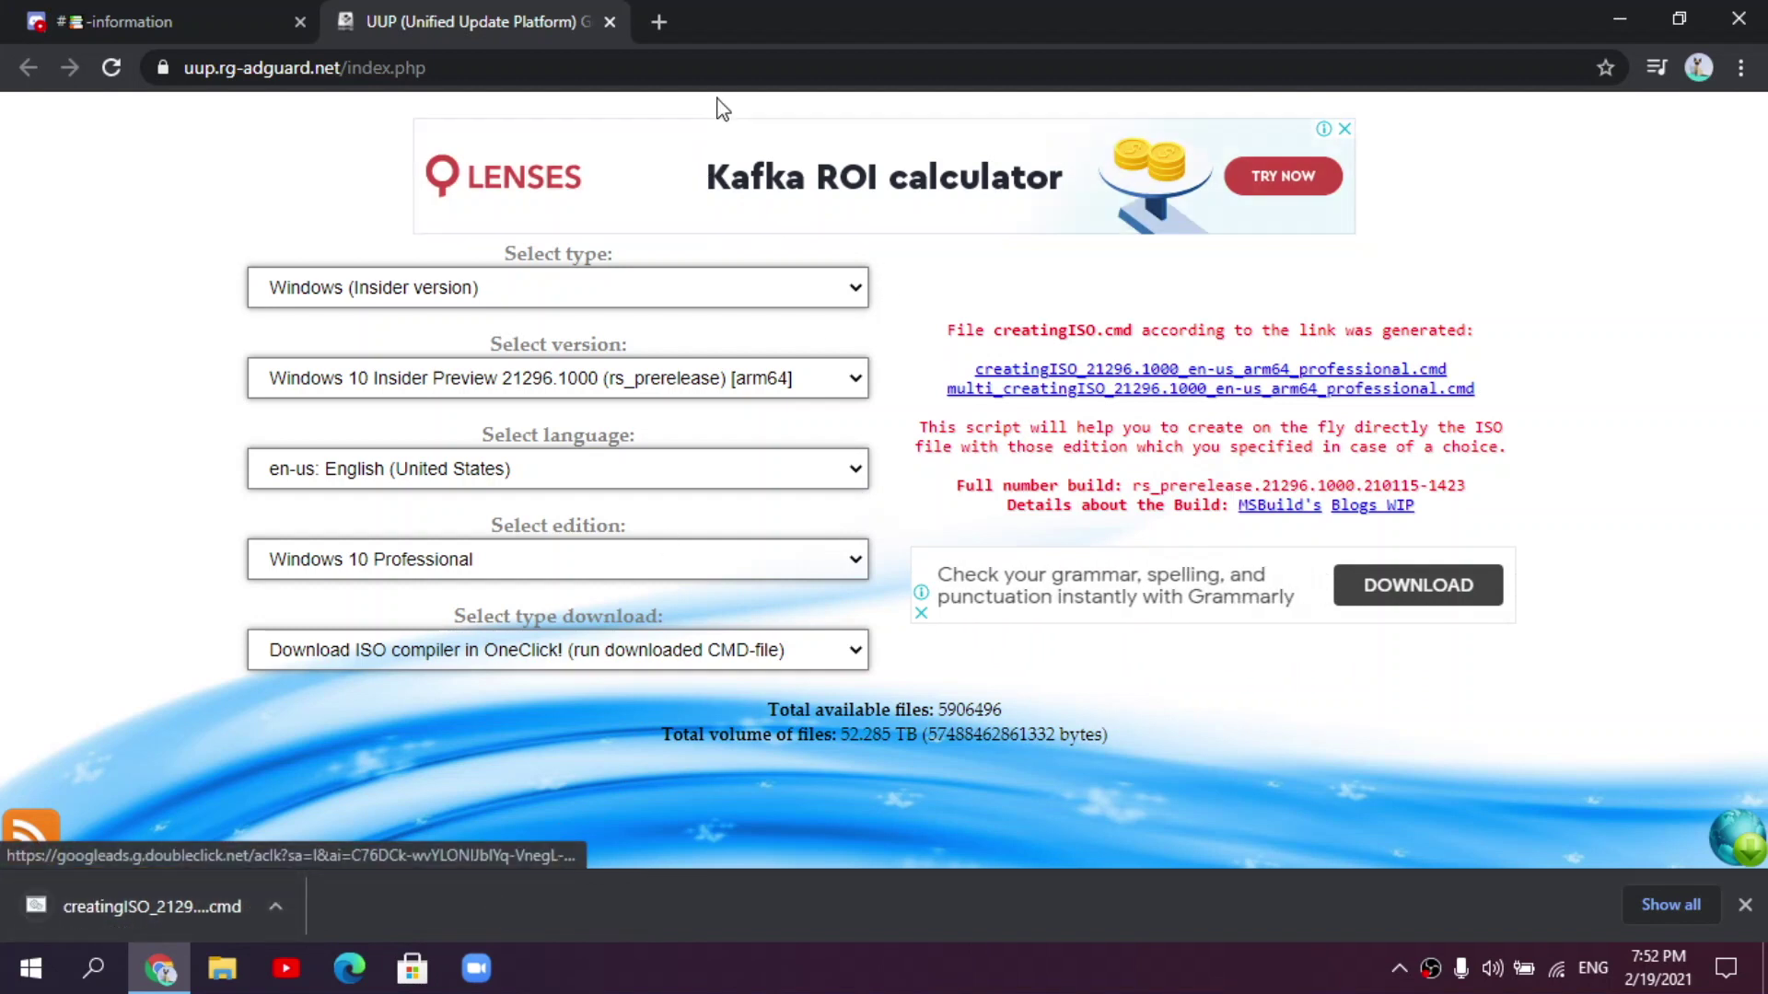
- Minimize the browser and move the downloaded creatingISO script from Downloads into the WoR Files folder using File Explorer
{"action": "left_click", "coordinate": [1643, 13]}
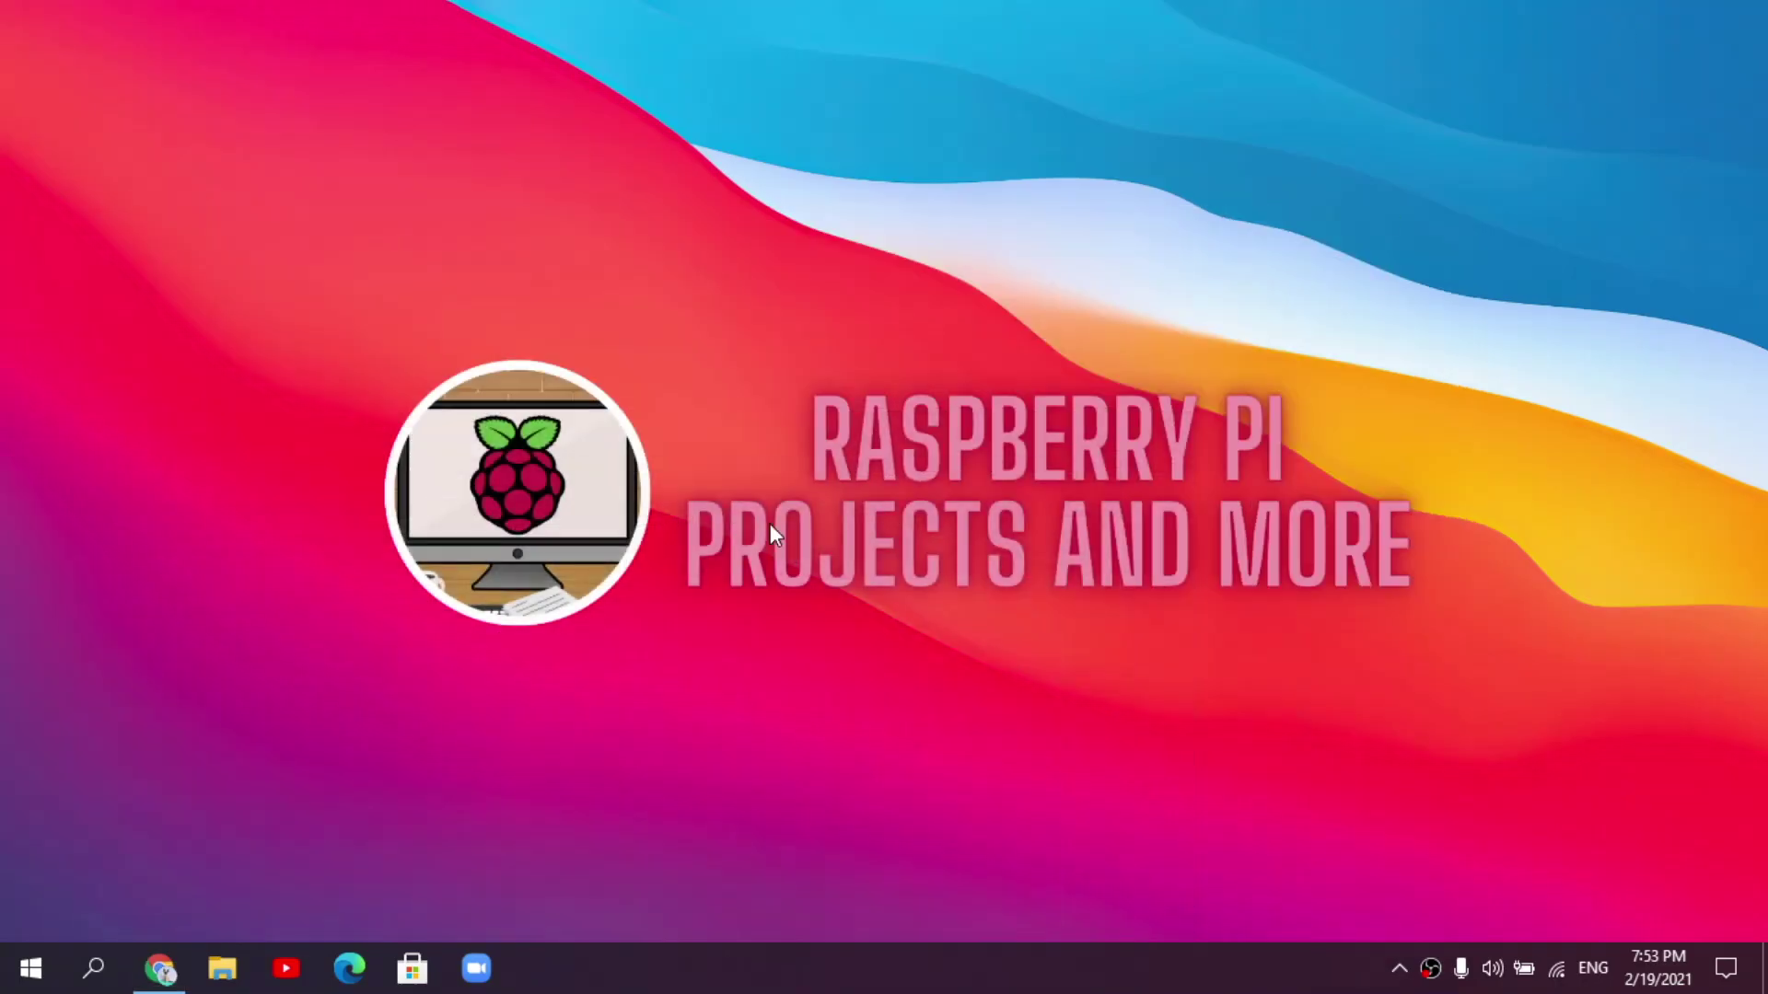
{"action": "left_click", "coordinate": [220, 969]}
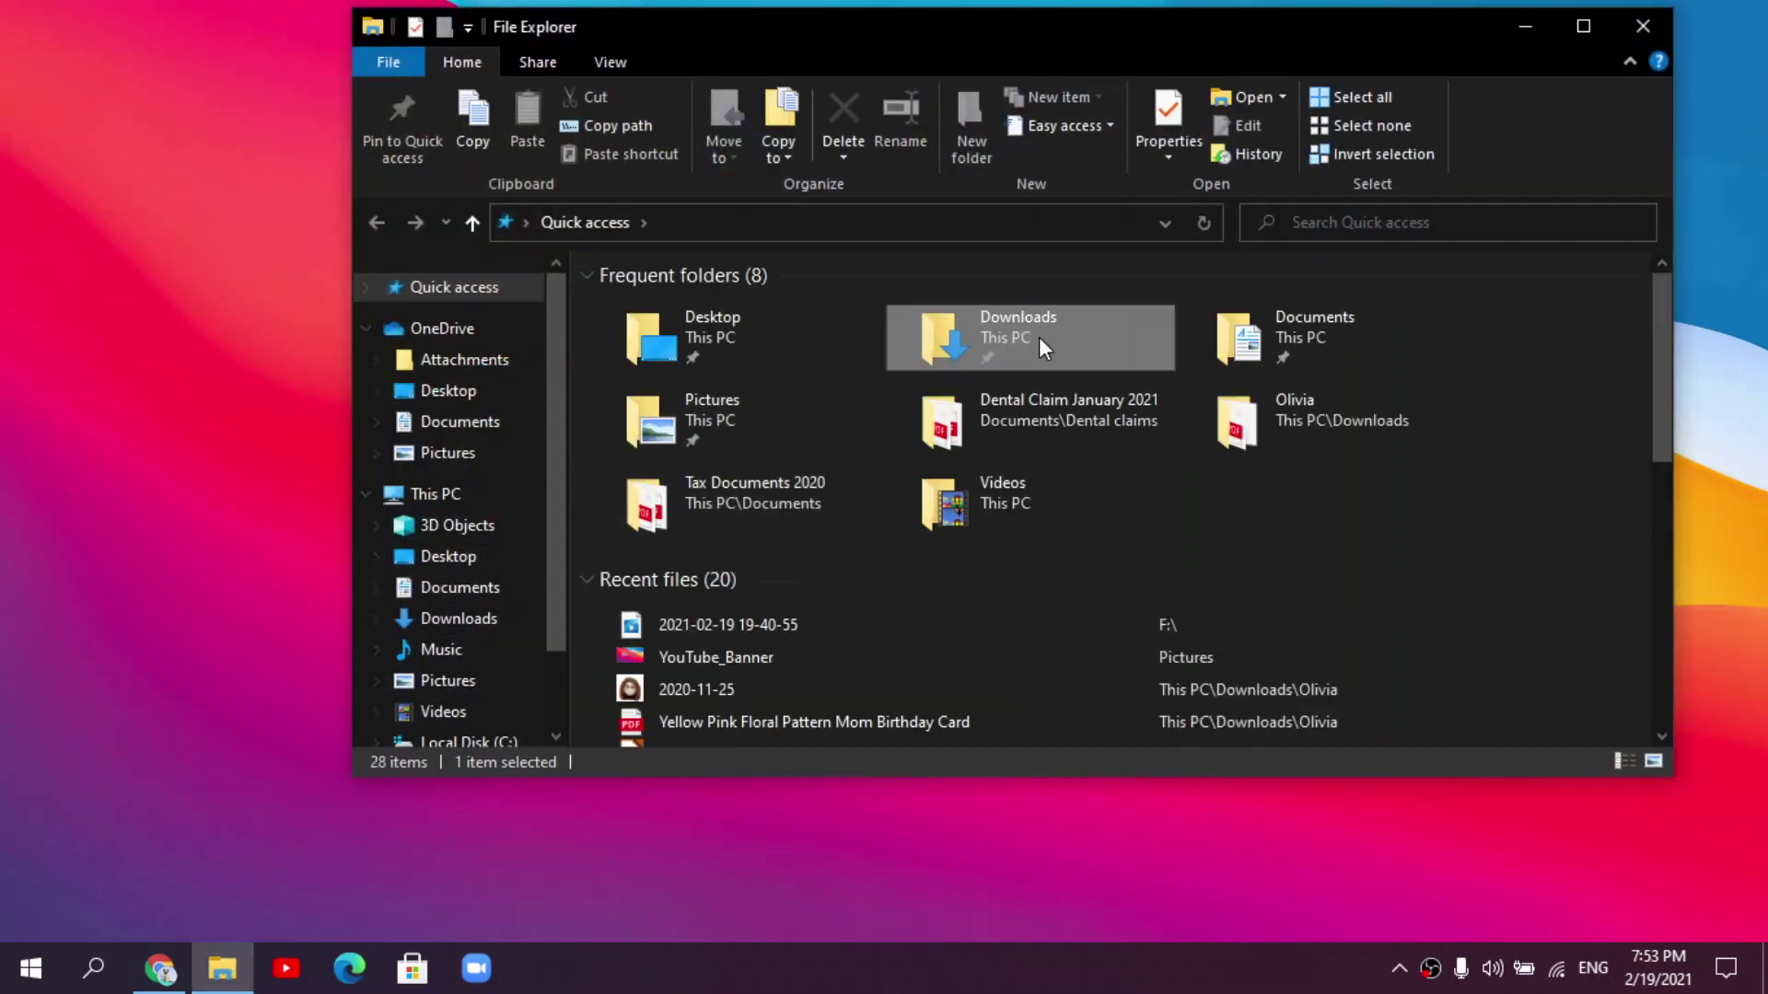
{"action": "double_click", "coordinate": [1037, 337]}
{"action": "scroll", "coordinate": [709, 682], "scroll_direction": "down", "scroll_amount": 2}
{"action": "left_click_drag", "start_coordinate": [728, 727], "coordinate": [714, 623]}
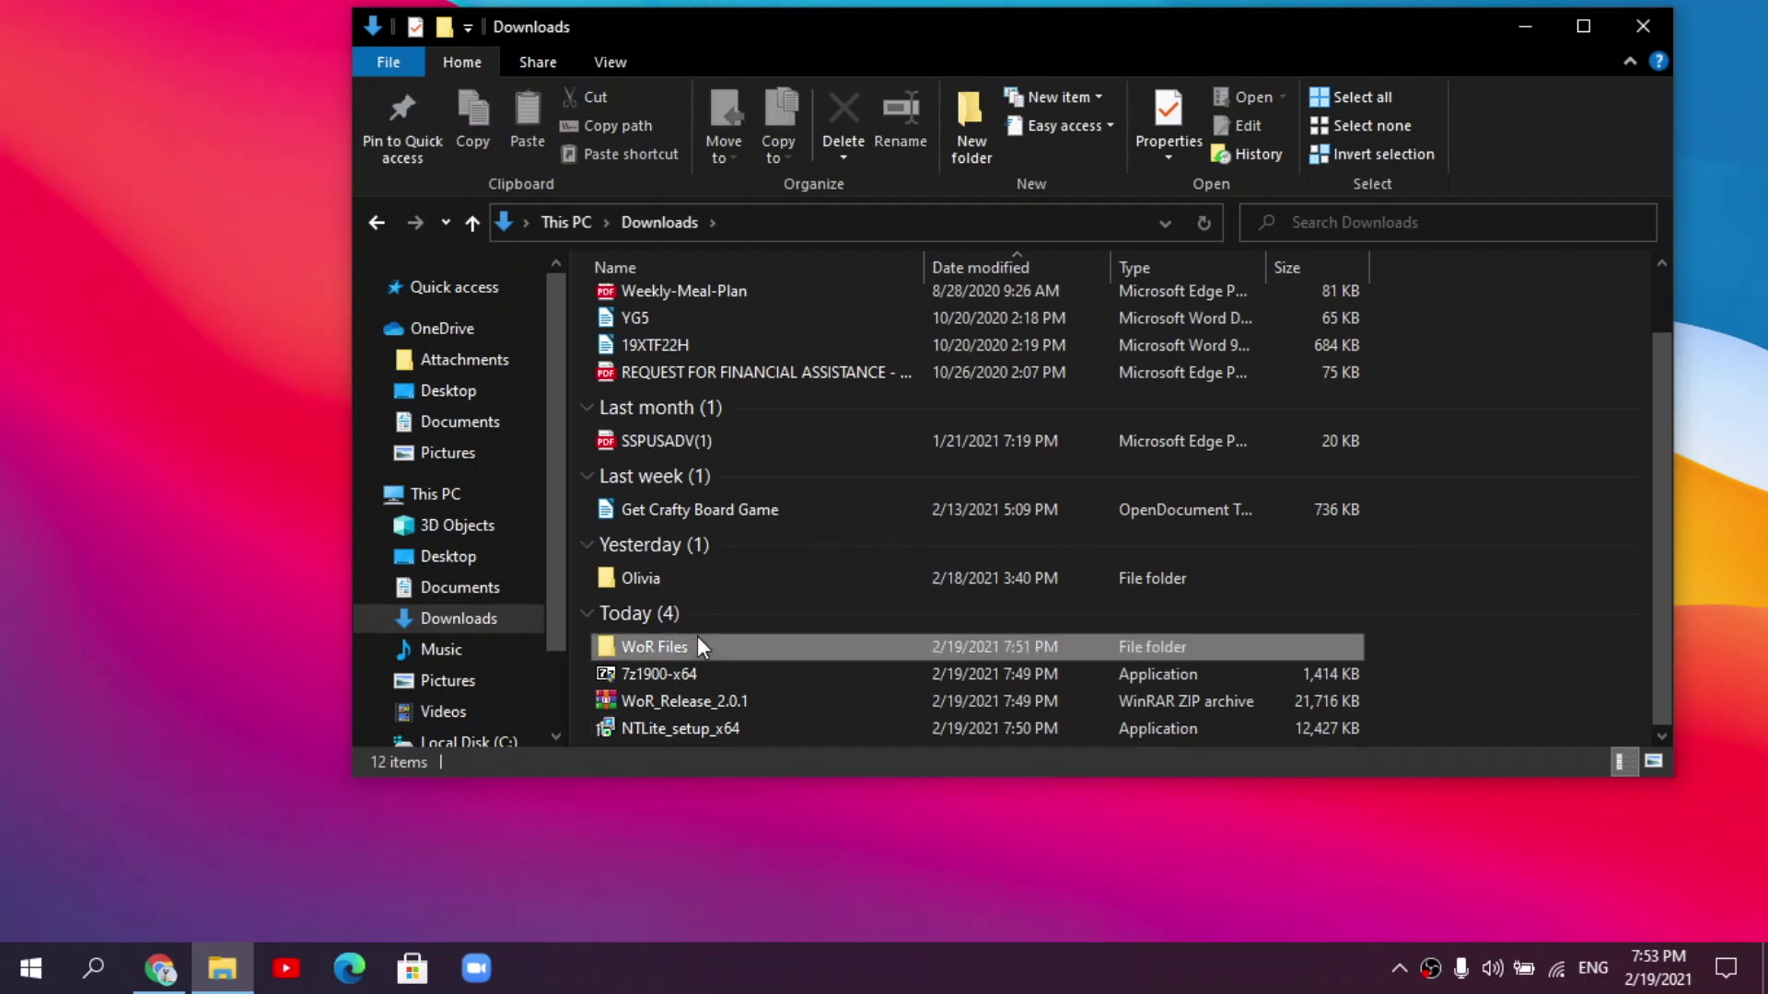
- Create a new folder named arm64wim inside WoR Files
{"action": "double_click", "coordinate": [698, 637]}
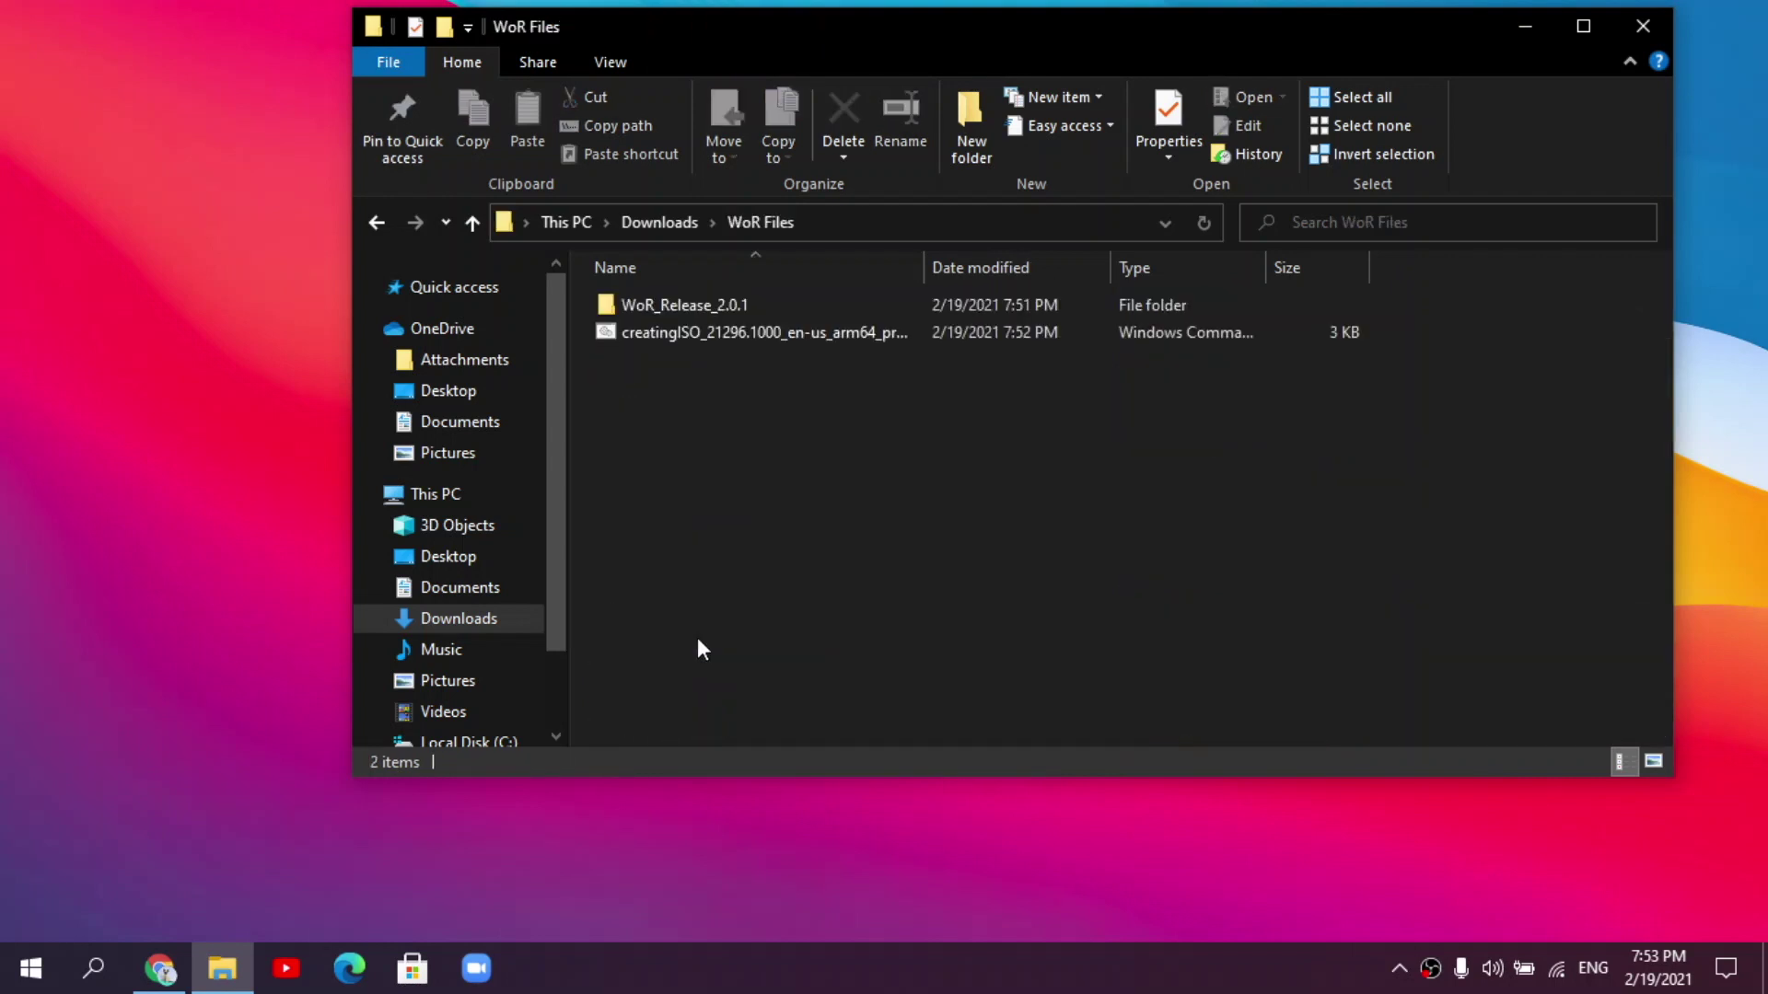
{"action": "right_click", "coordinate": [706, 439]}
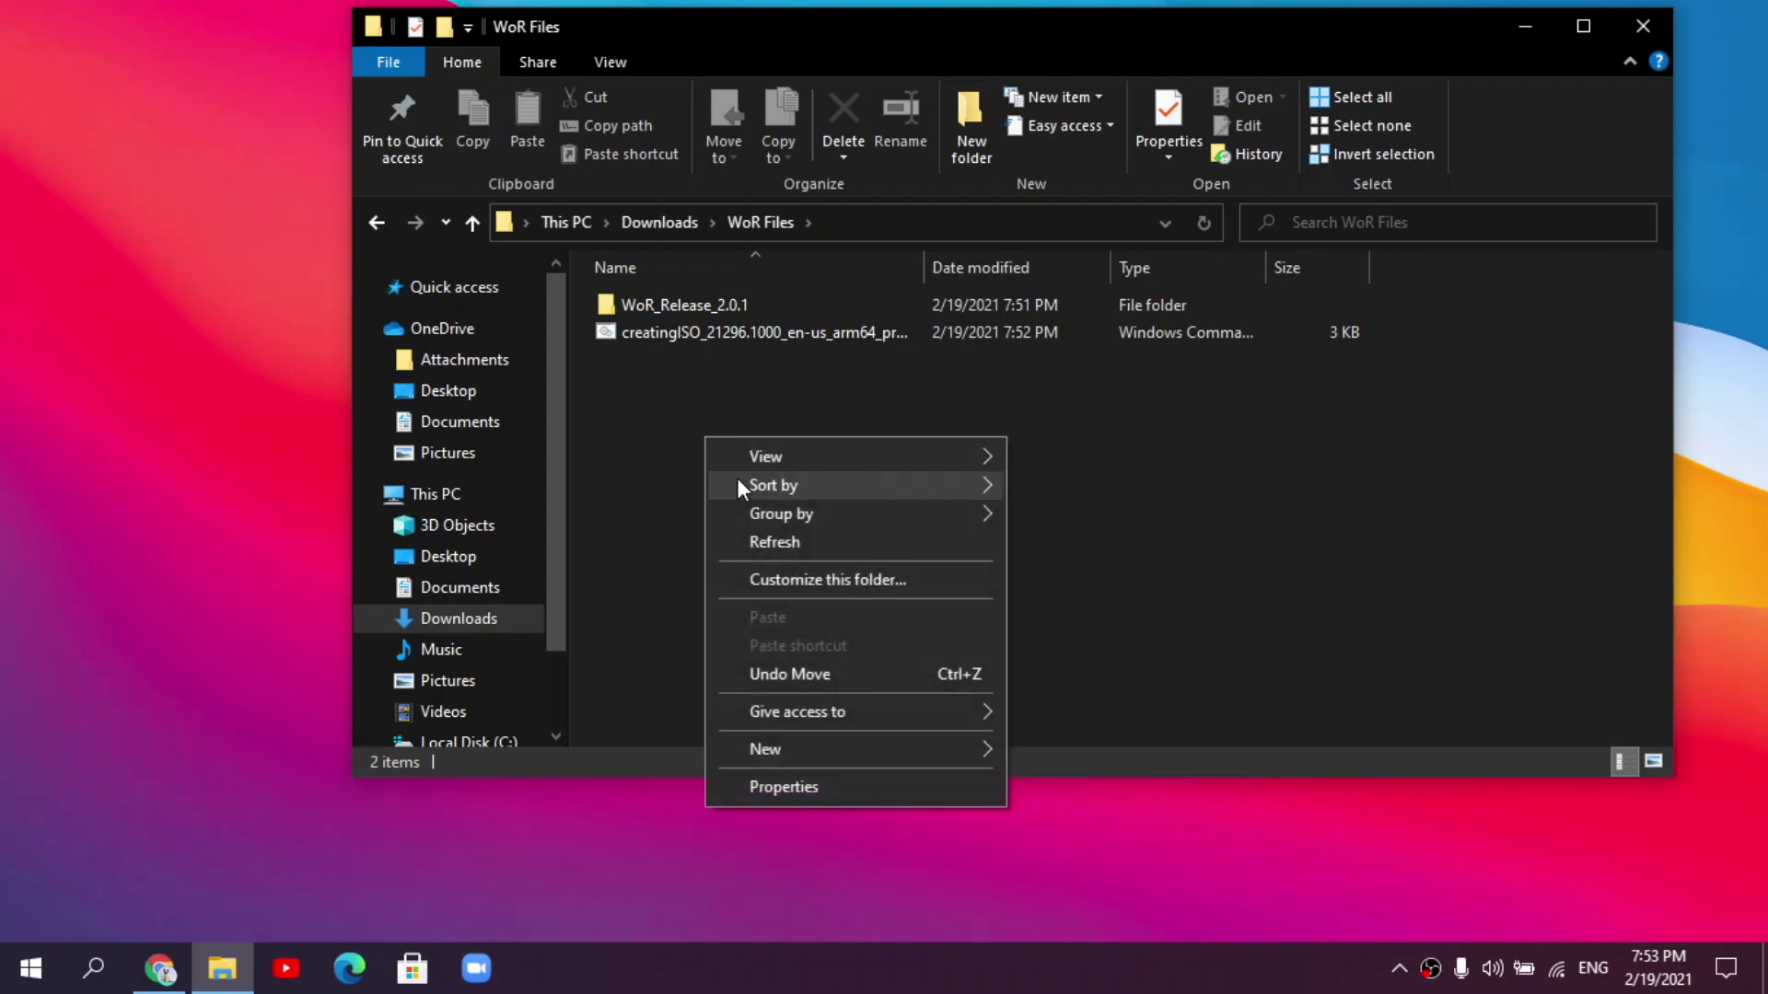
{"action": "mouse_move", "coordinate": [819, 749]}
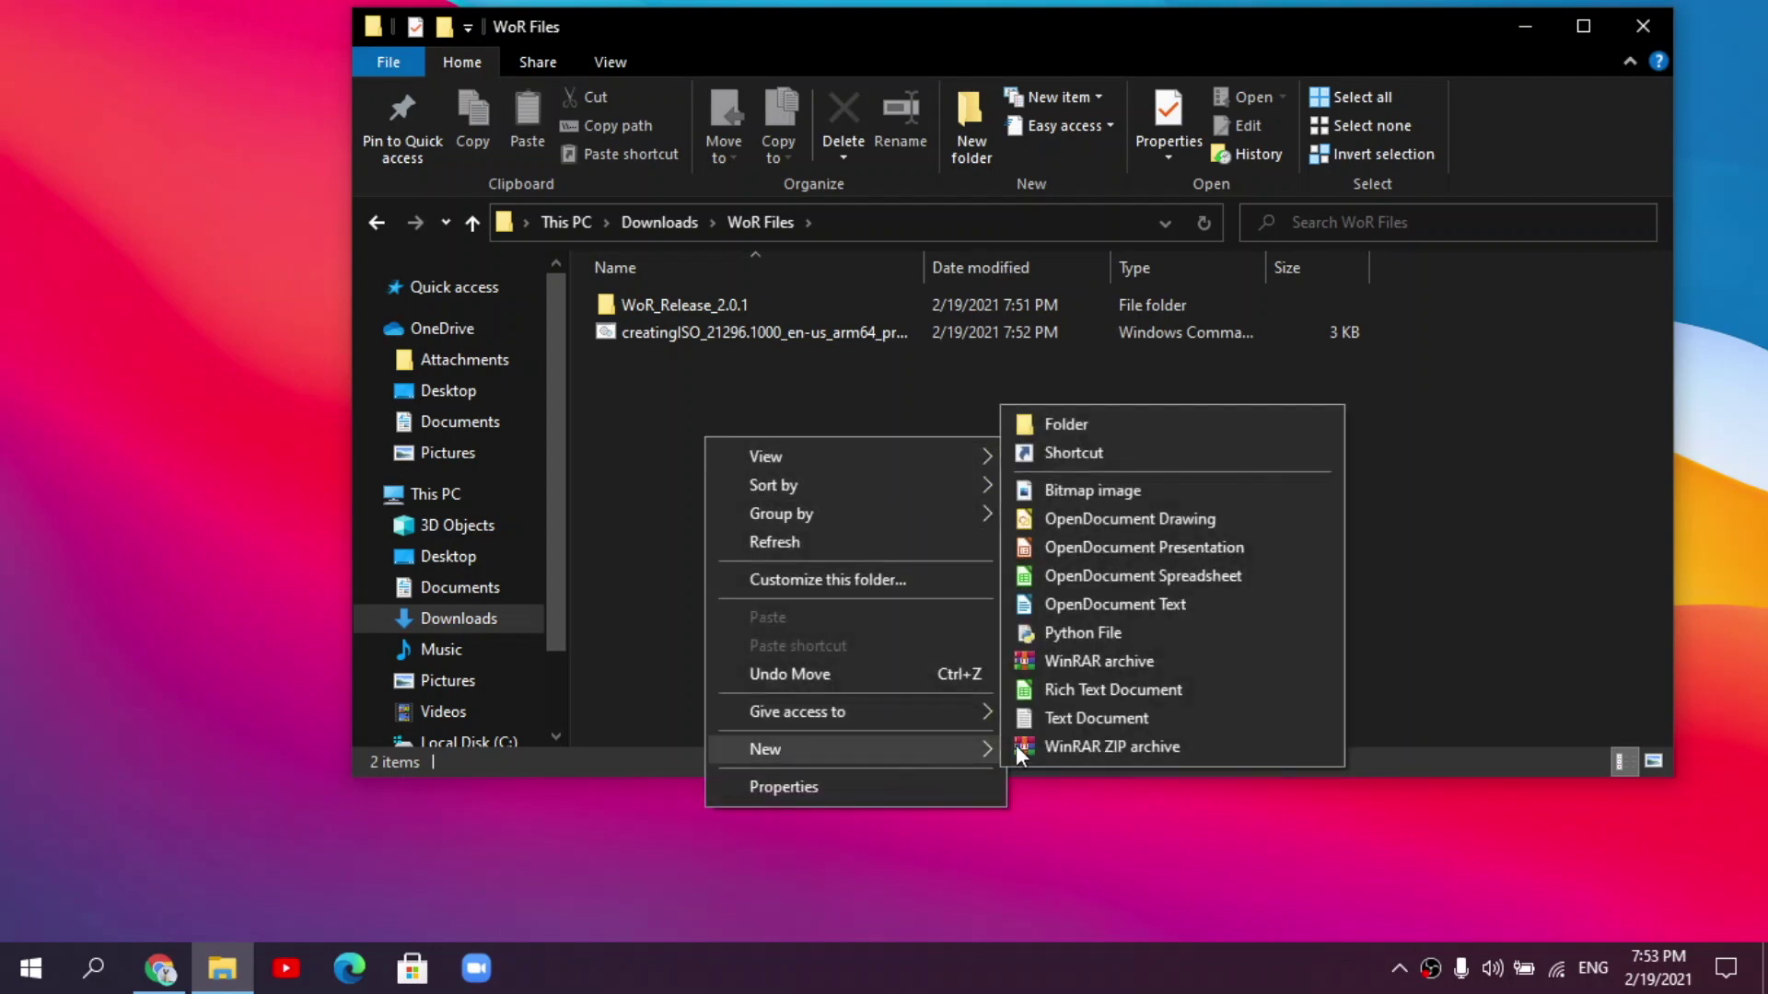
{"action": "left_click", "coordinate": [1074, 434]}
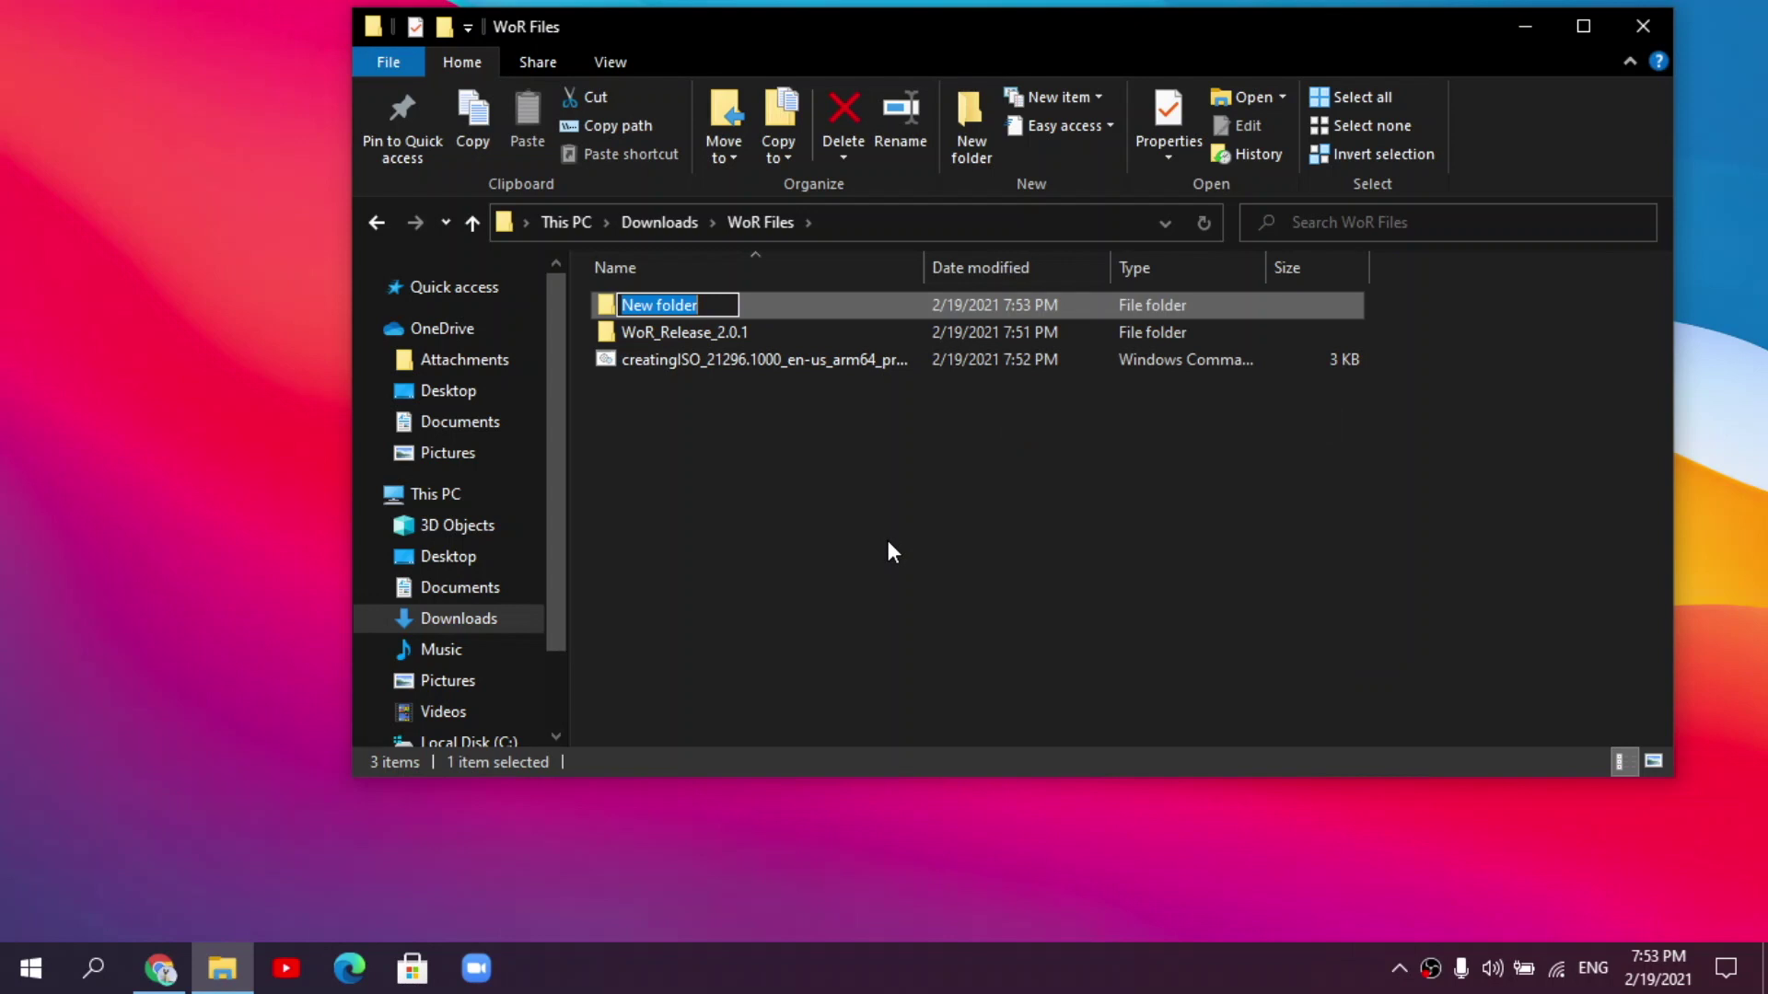
{"action": "key", "text": "BackSpace"}
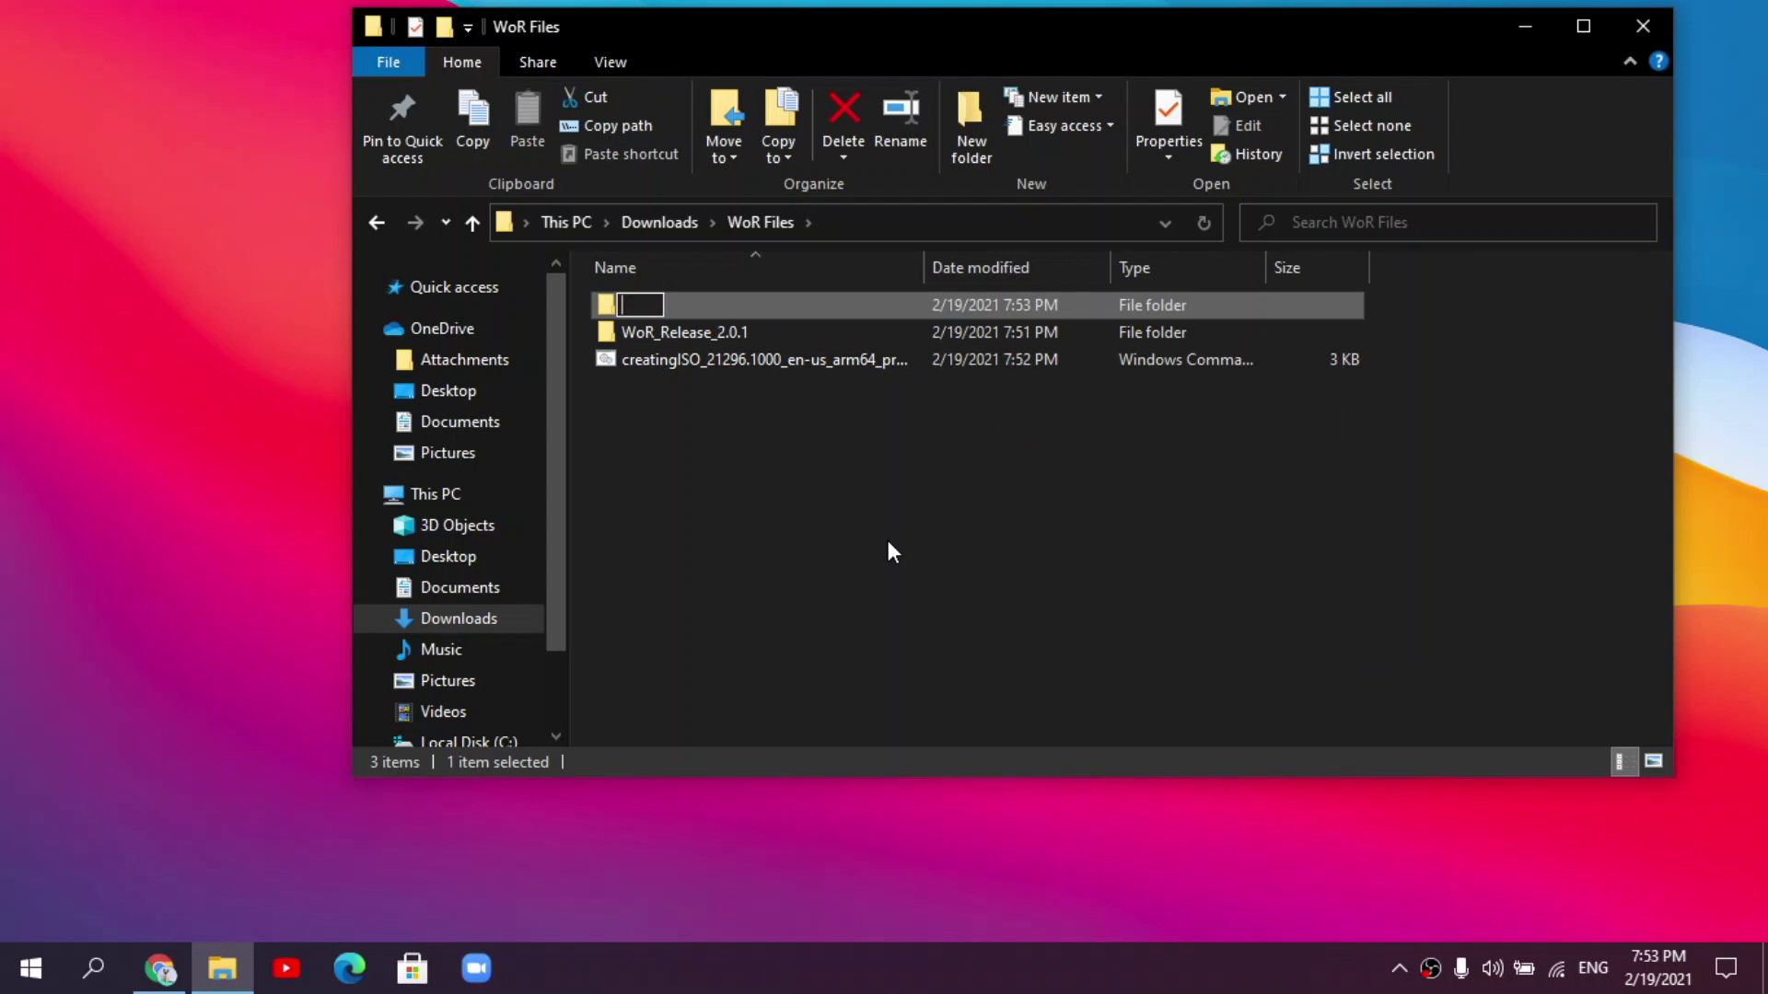
{"action": "type", "text": "arm64"}
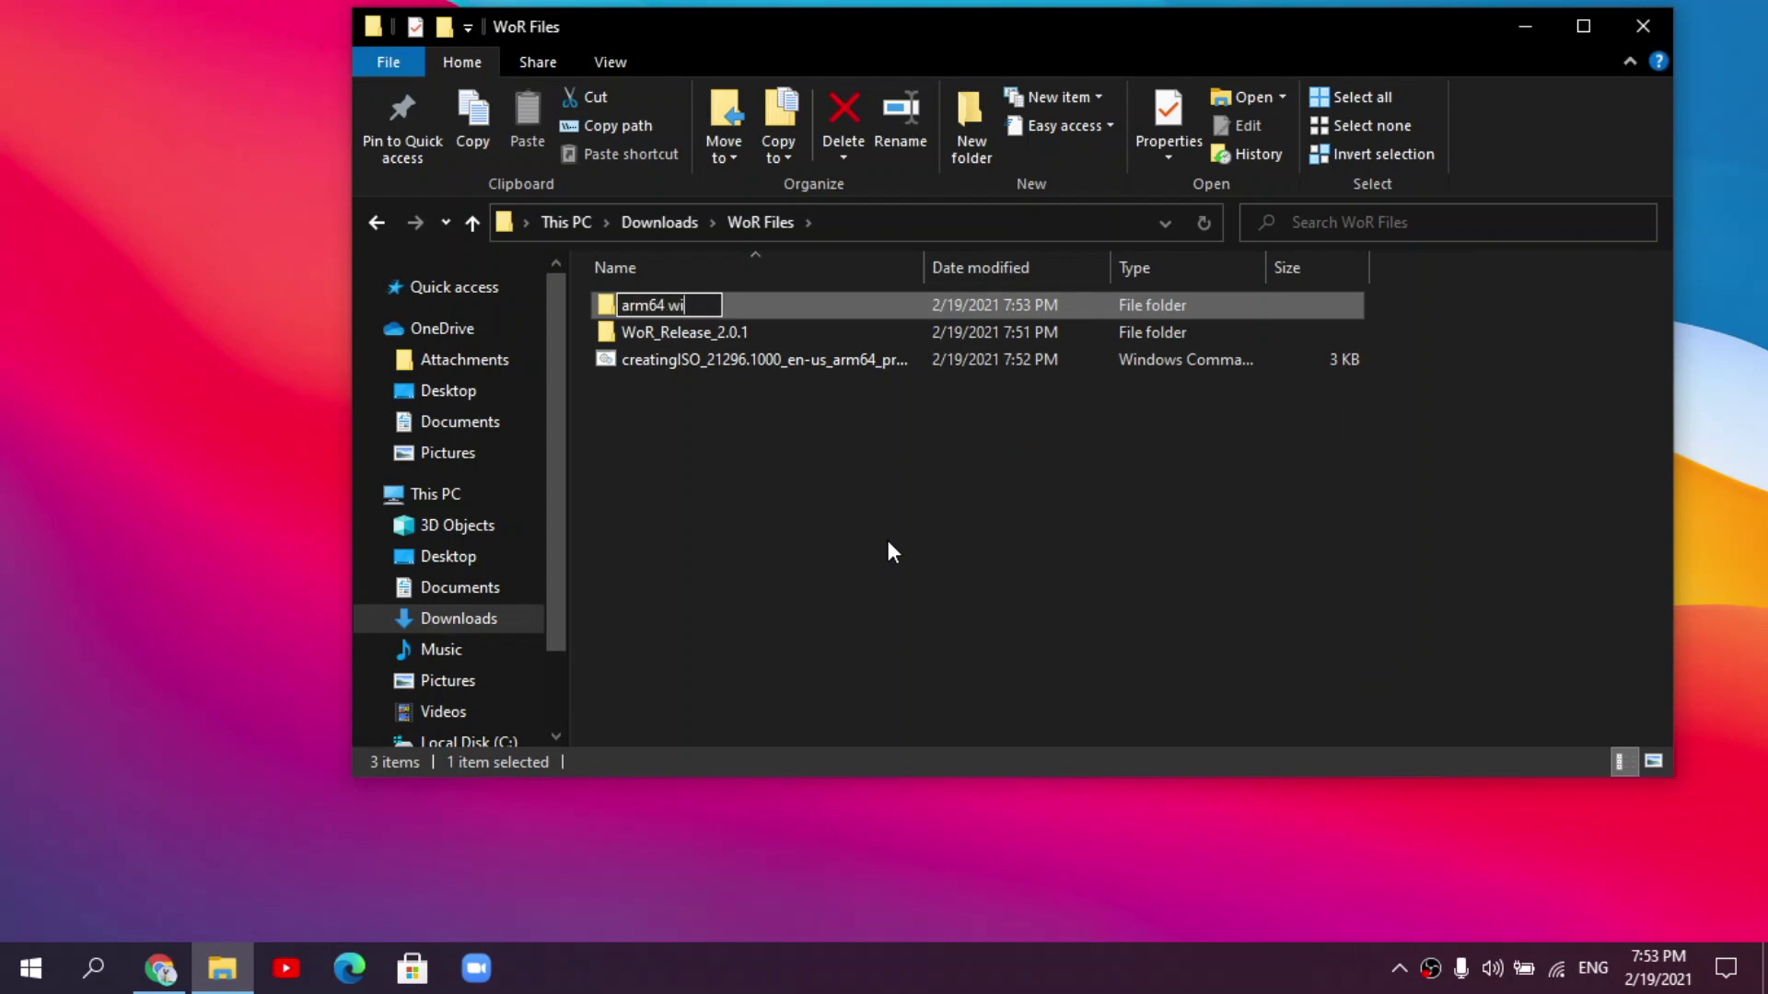
{"action": "type", "text": "wim"}
{"action": "key", "text": "Return"}
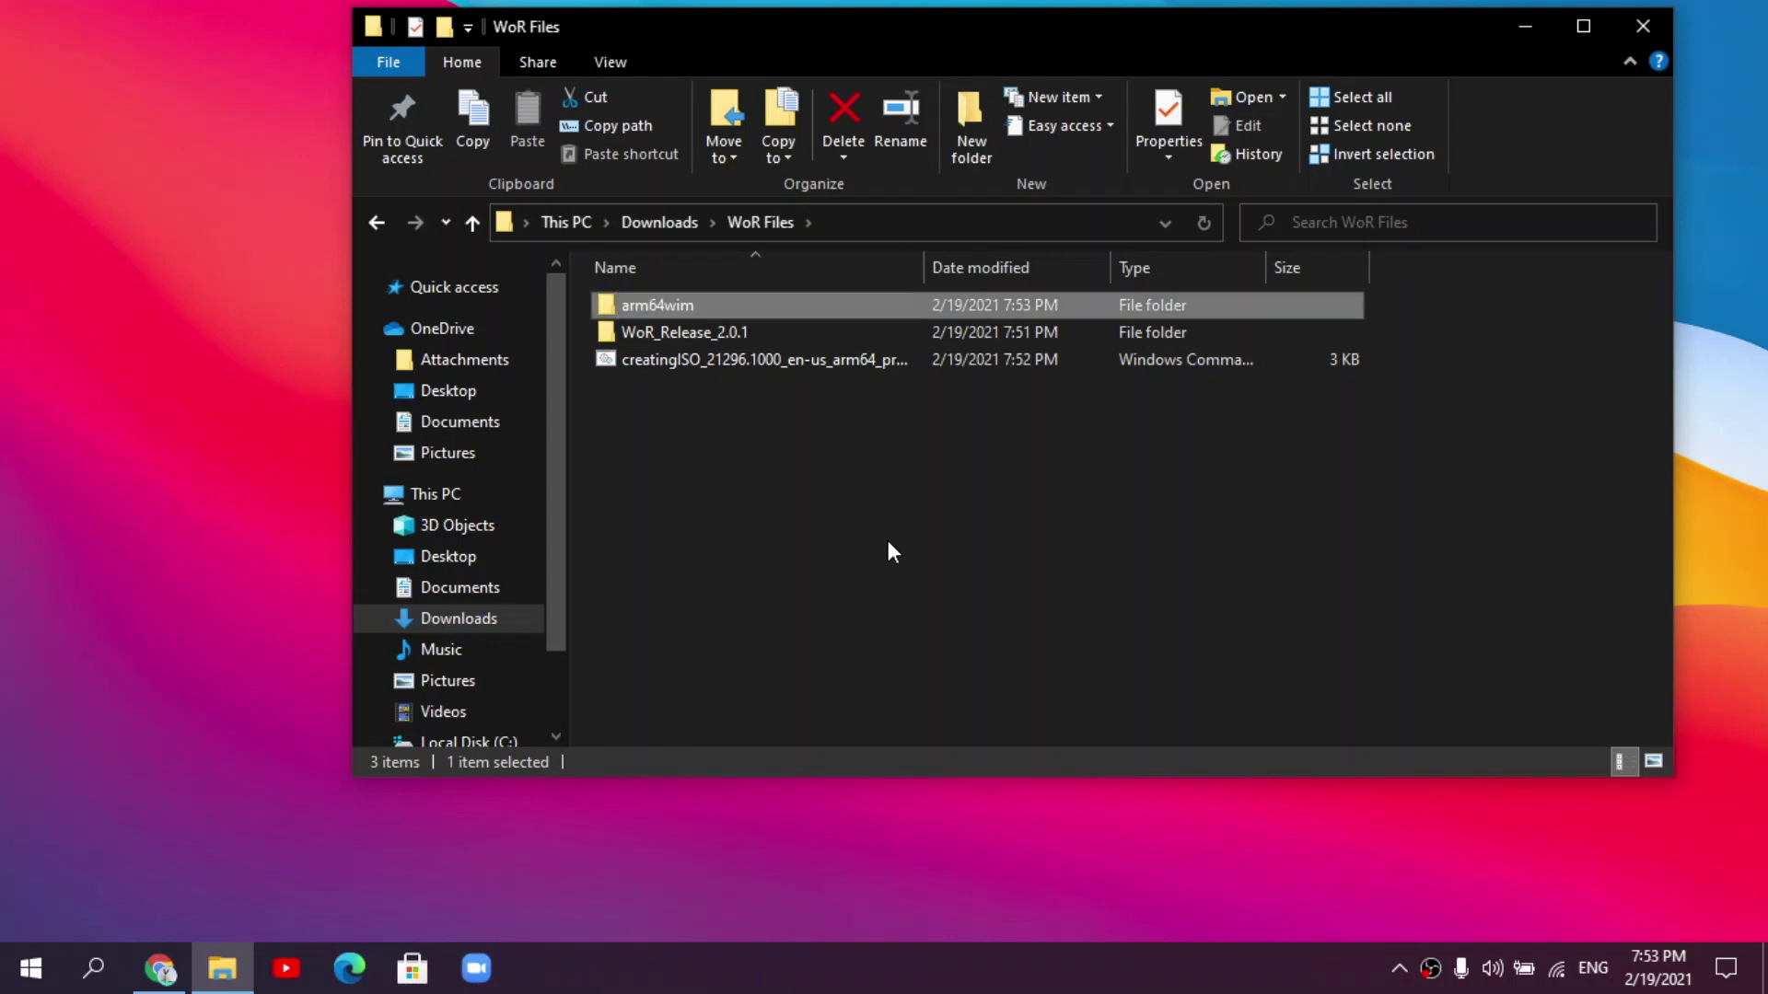
- Move the creatingISO script into the arm64wim folder and run it from there, overriding the SmartScreen block
{"action": "left_click_drag", "start_coordinate": [723, 359], "coordinate": [765, 307]}
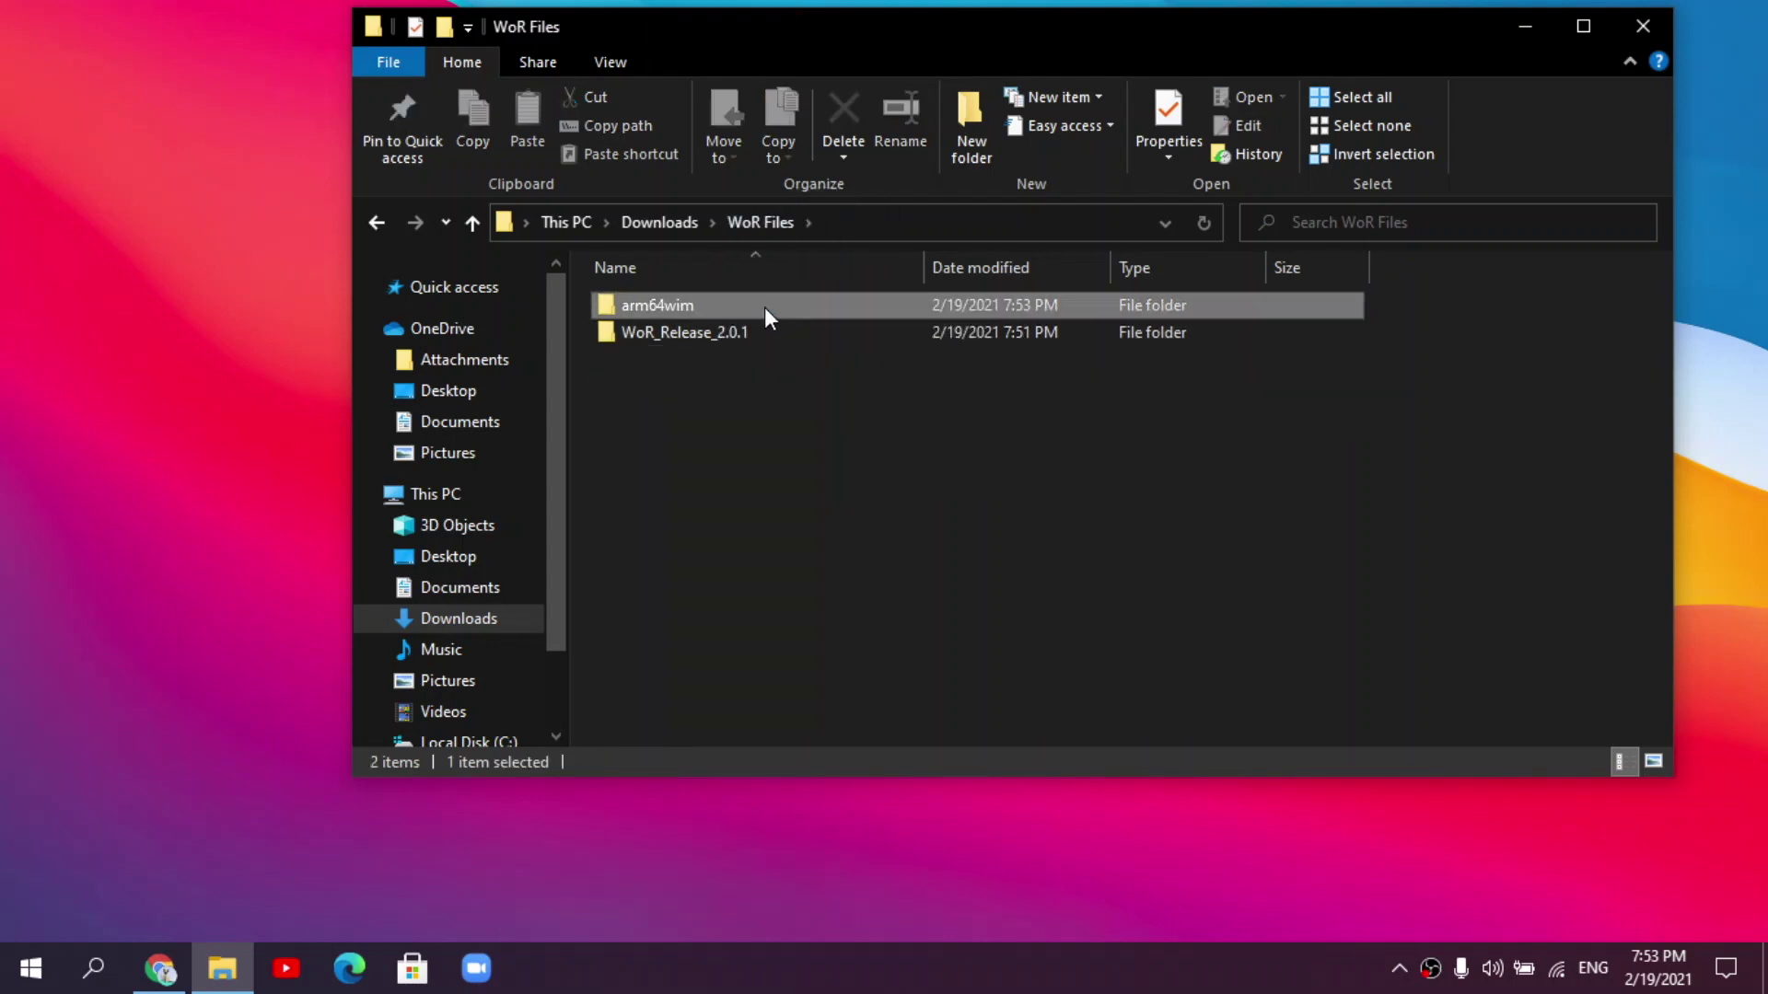
{"action": "double_click", "coordinate": [764, 306]}
{"action": "left_click", "coordinate": [712, 302]}
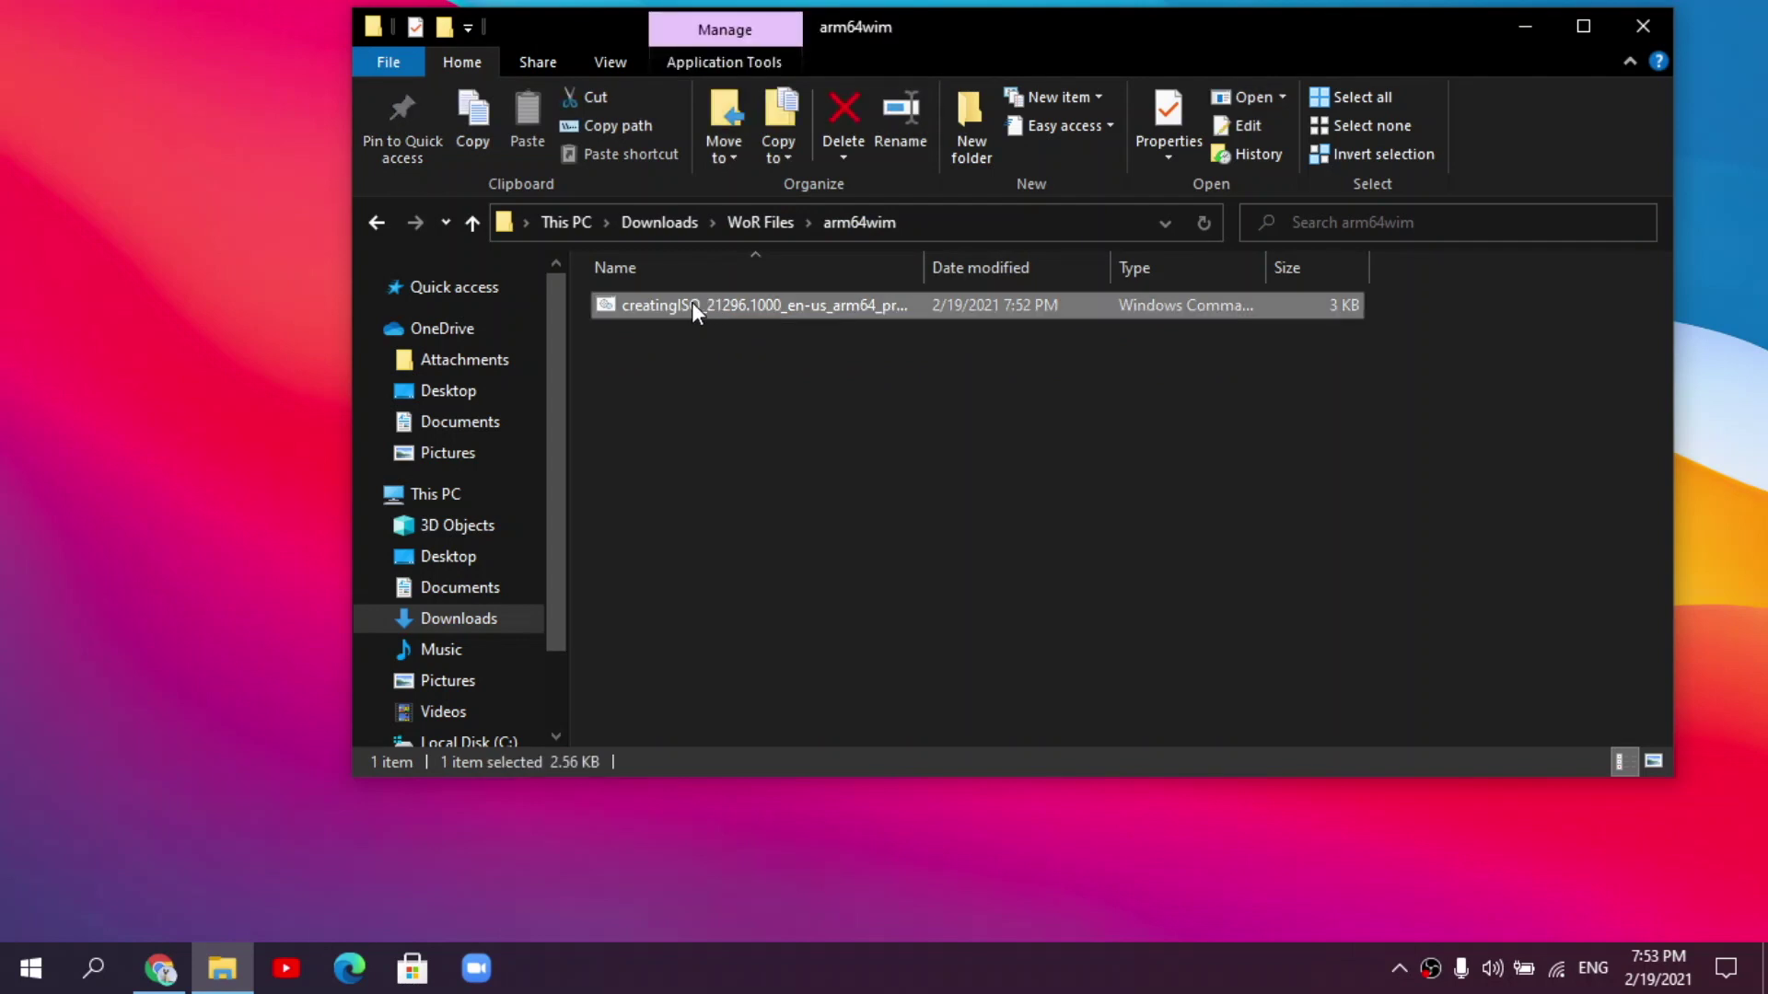
{"action": "double_click", "coordinate": [687, 308]}
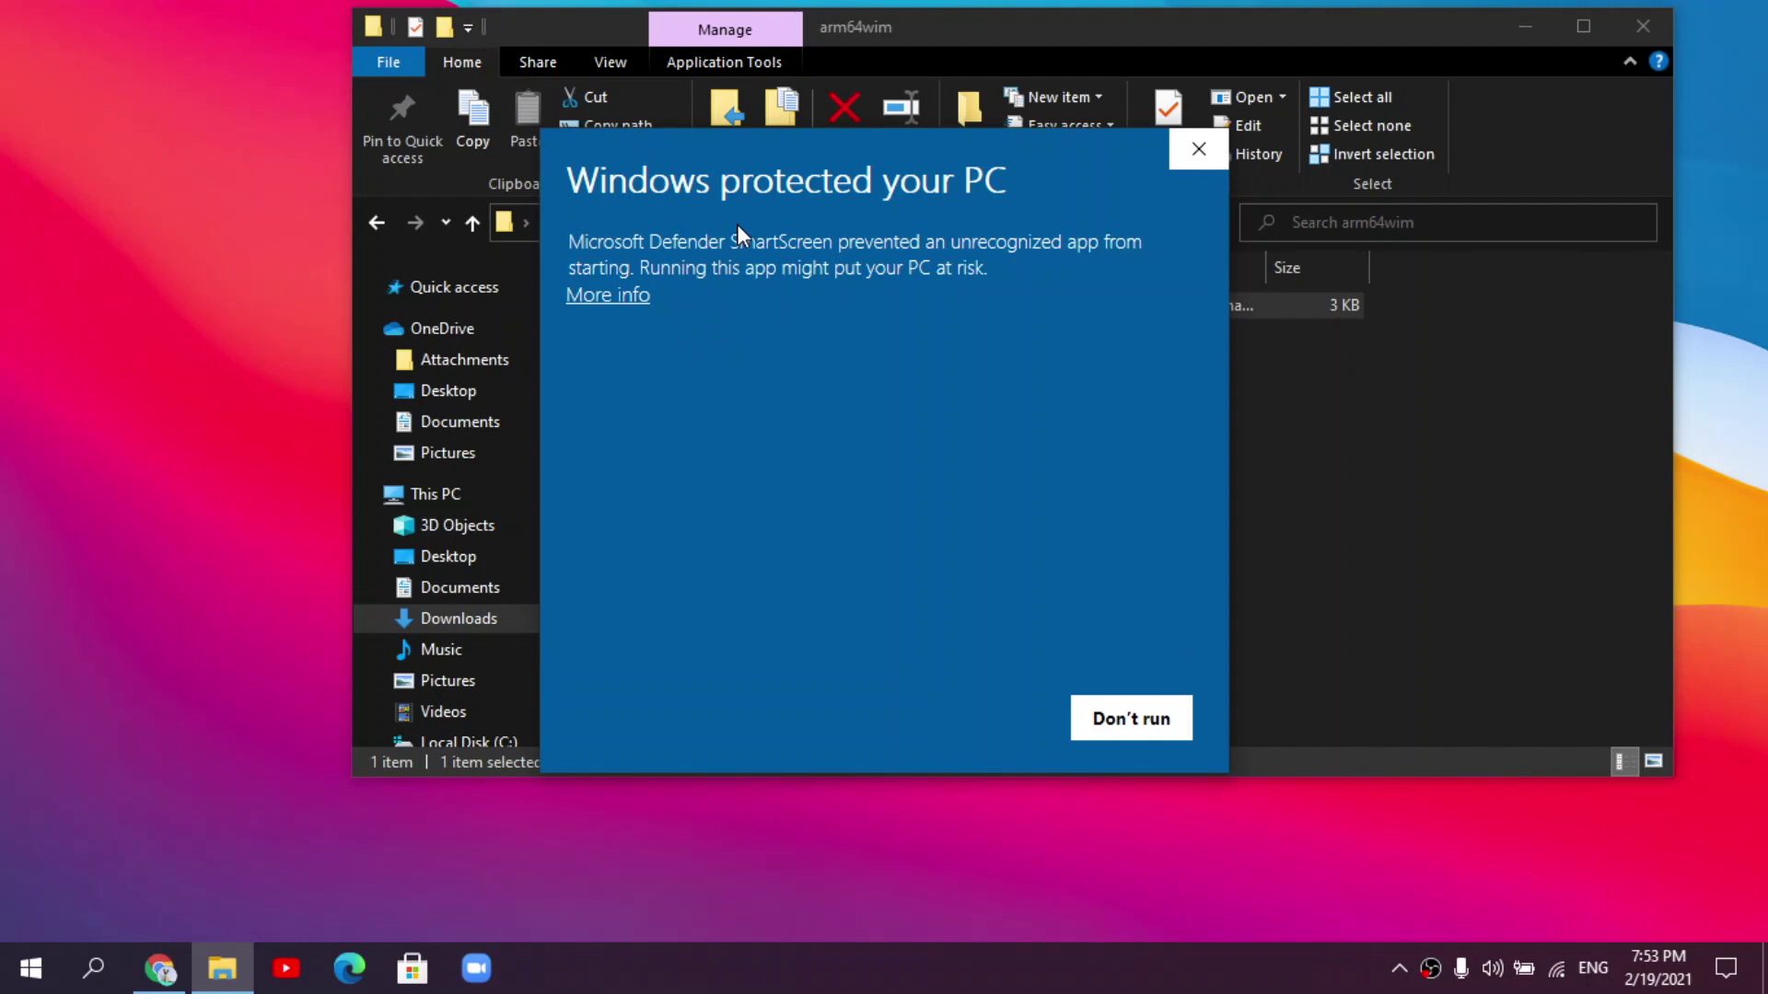
{"action": "left_click", "coordinate": [629, 297]}
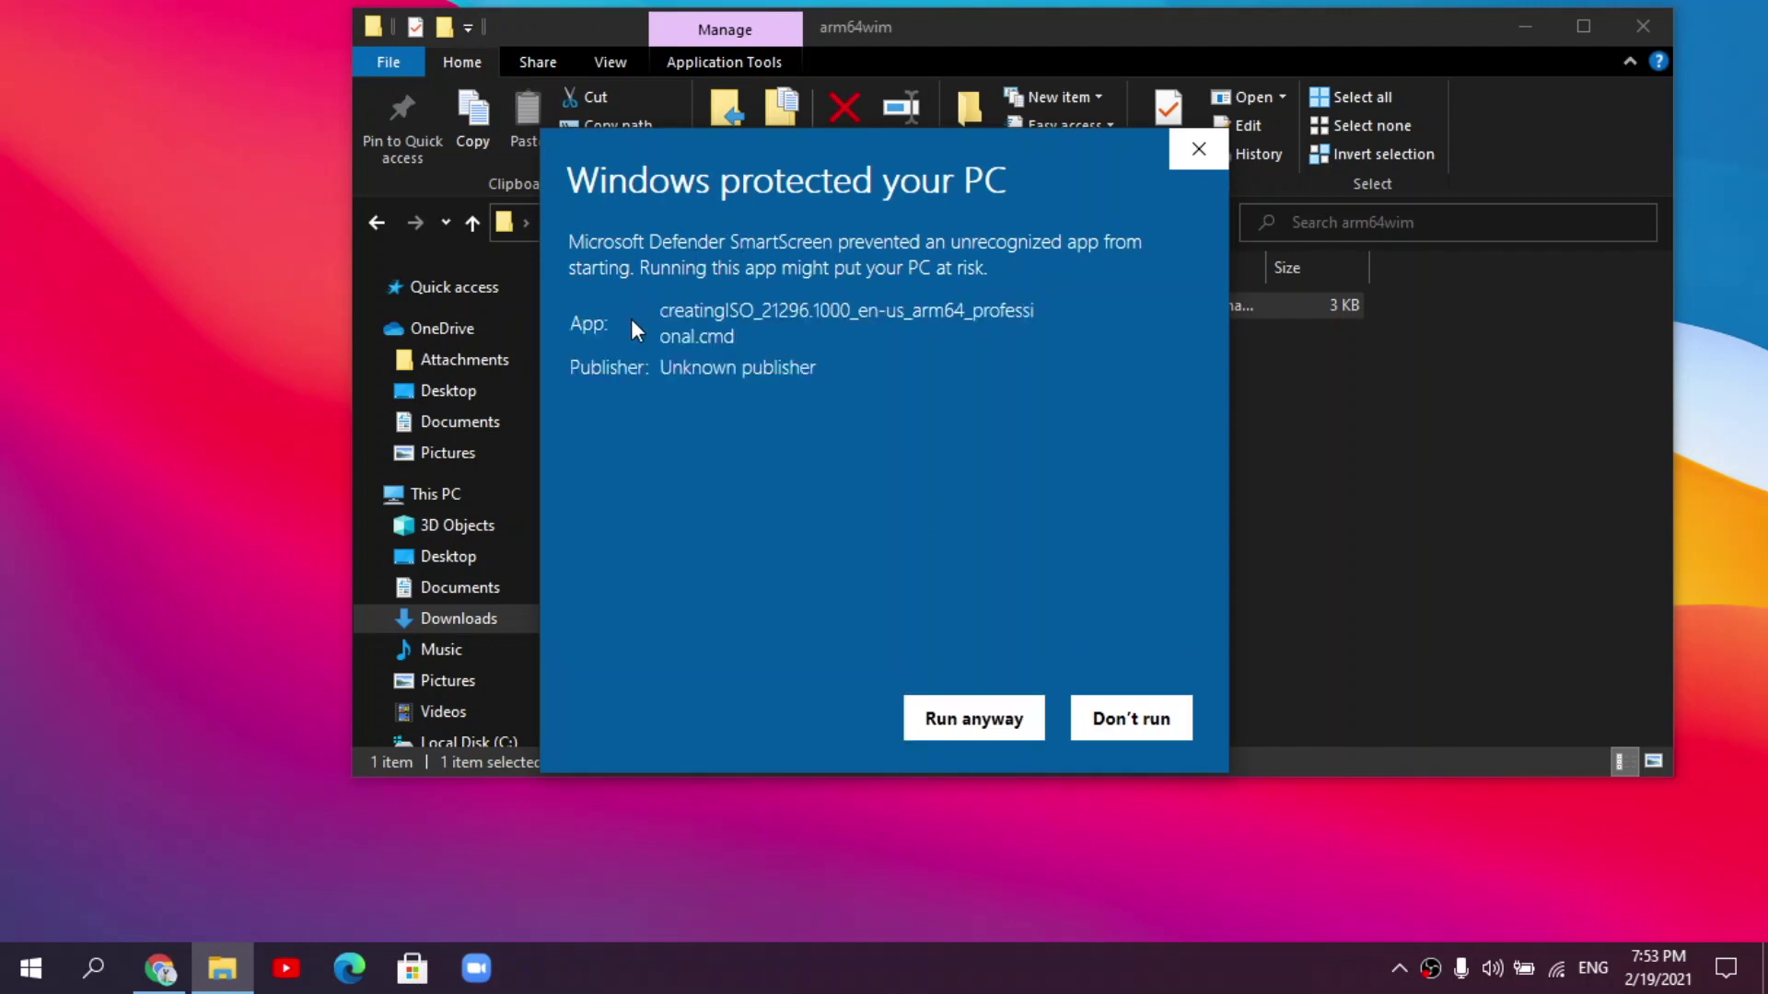
{"action": "left_click", "coordinate": [974, 718]}
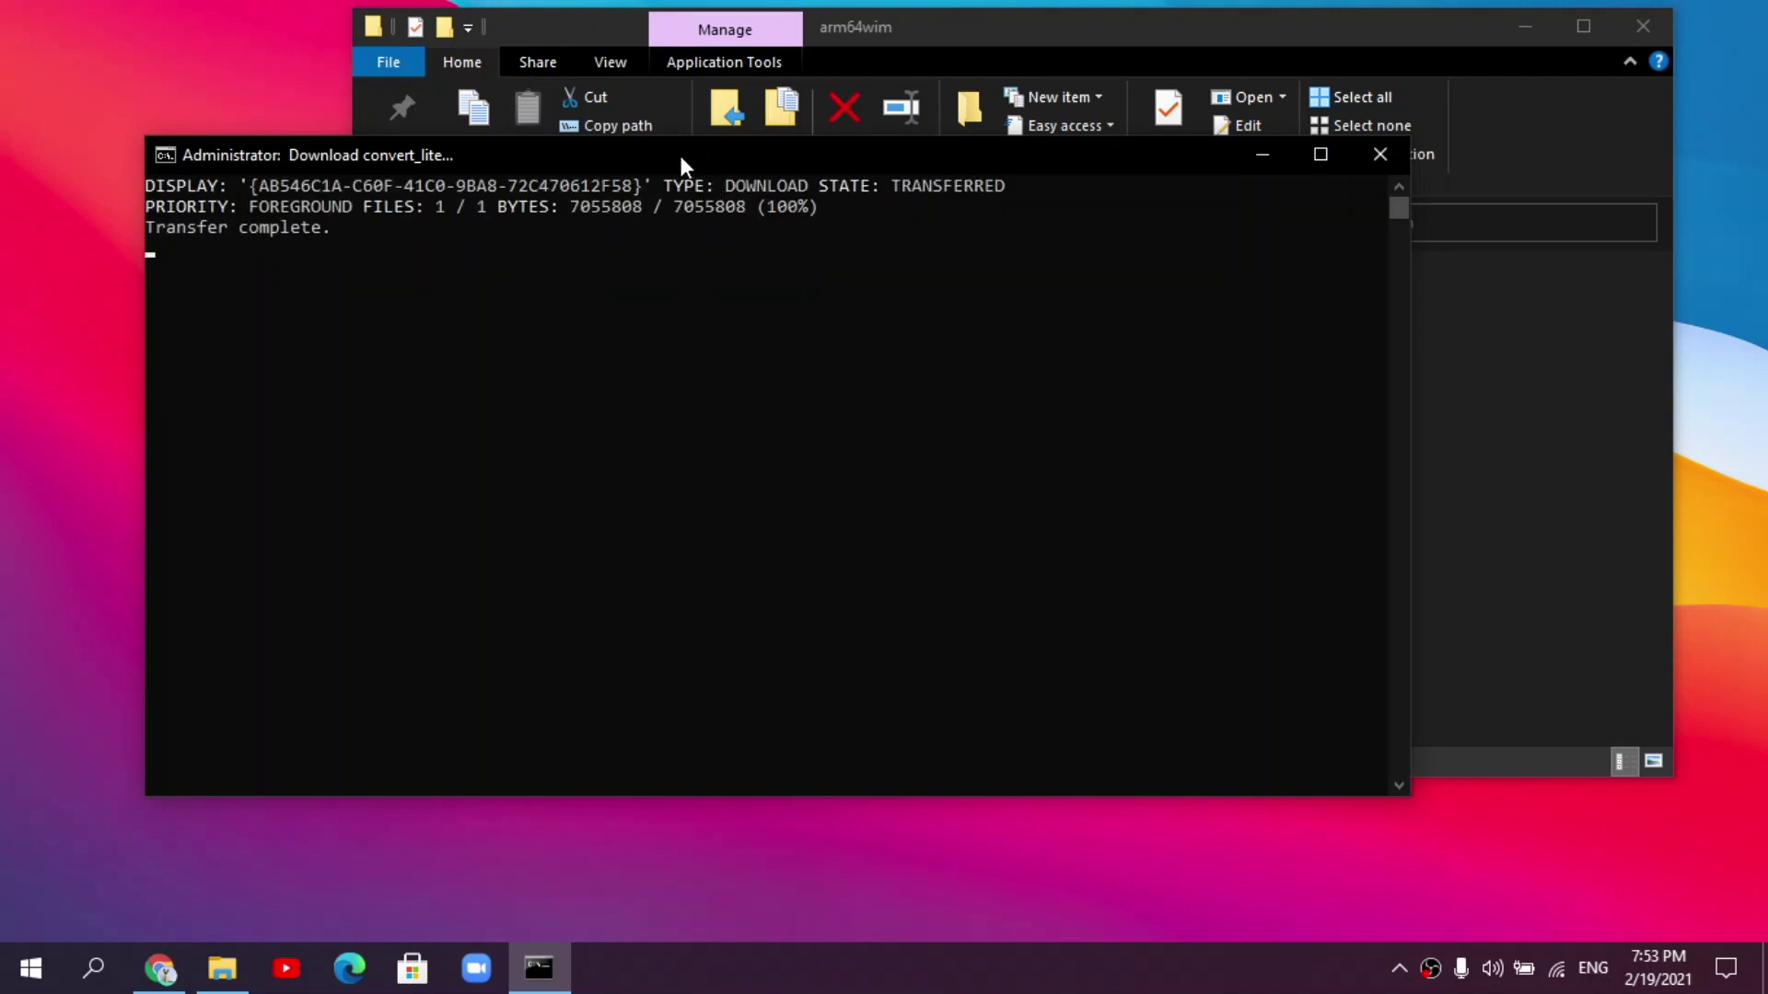
- Shift the command window aside and close the File Explorer window, leaving the script running
{"action": "left_click_drag", "start_coordinate": [661, 160], "coordinate": [587, 167]}
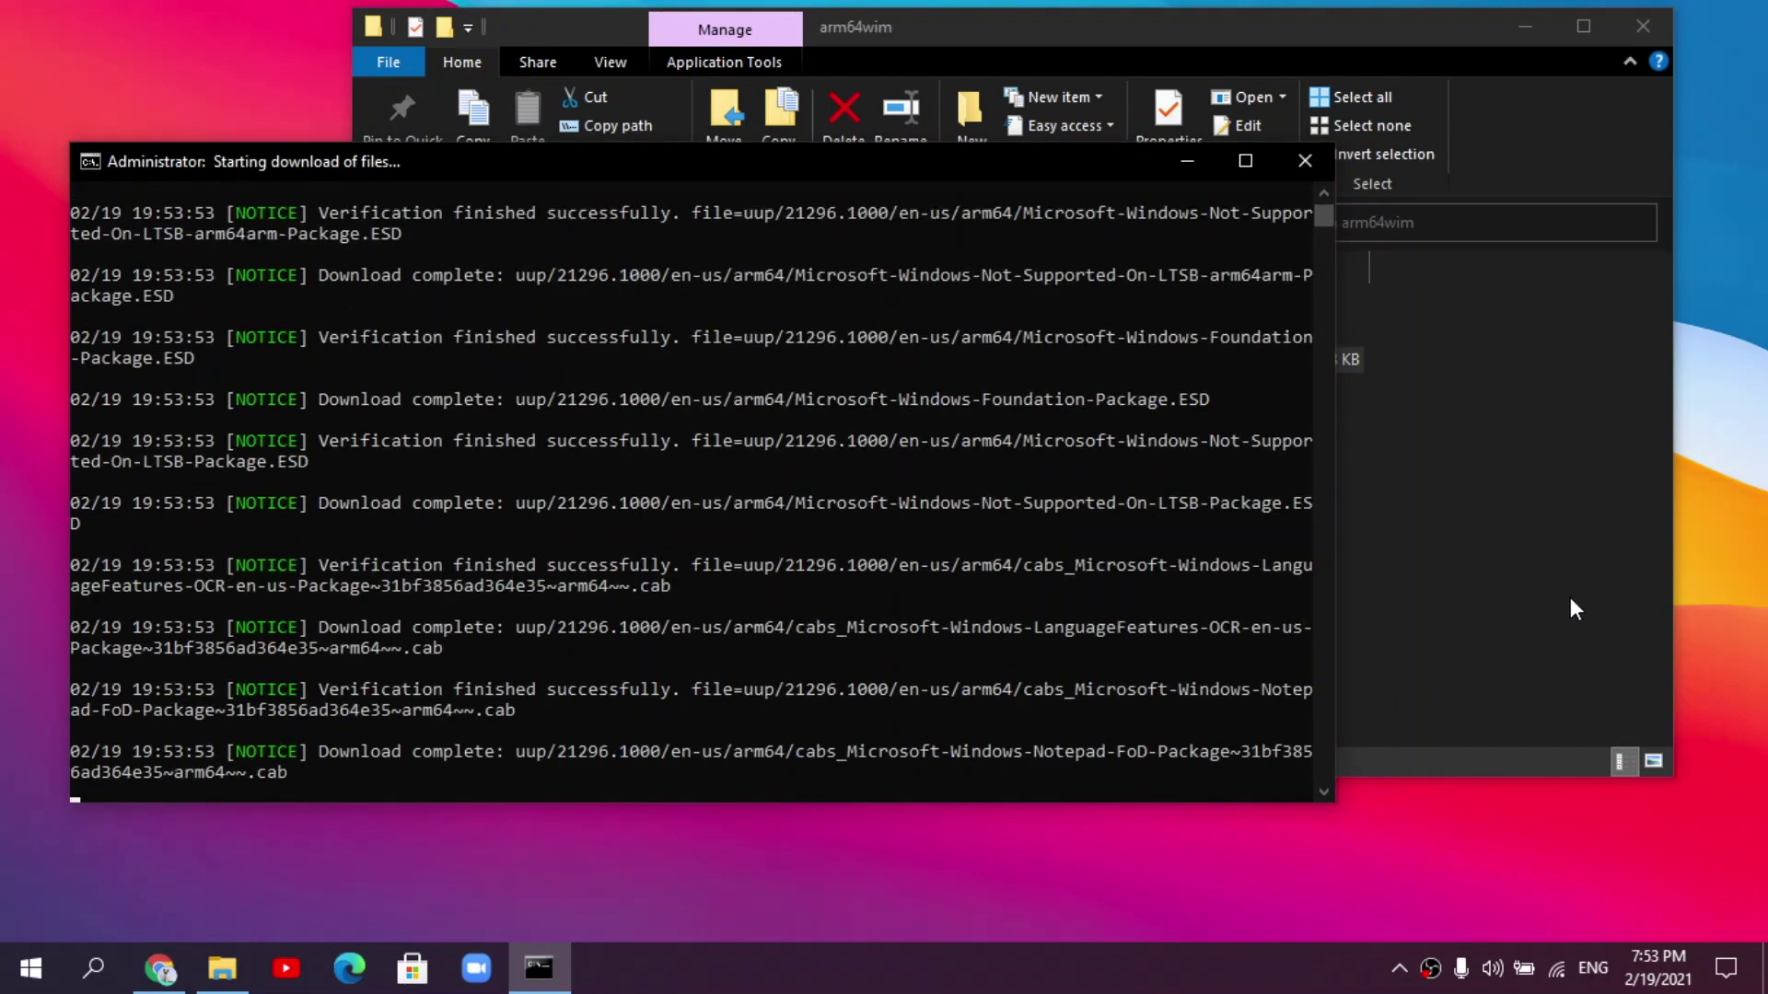
{"action": "left_click", "coordinate": [1571, 597]}
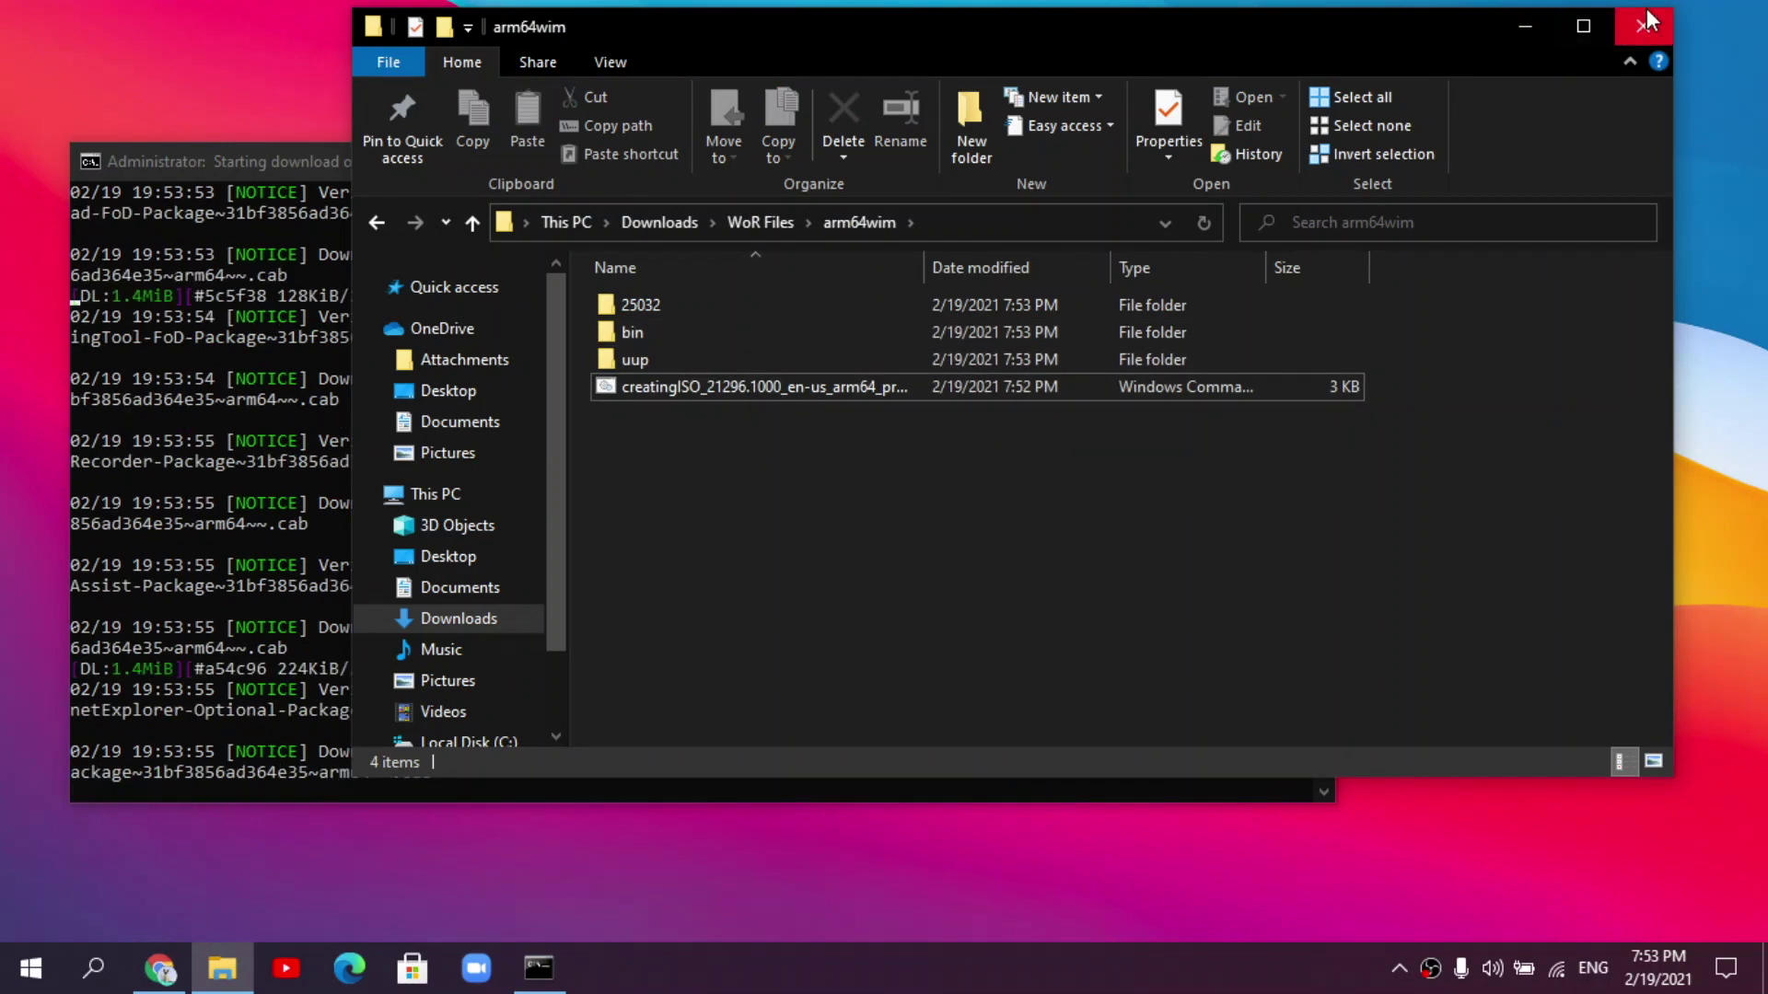
{"action": "left_click", "coordinate": [1647, 22]}
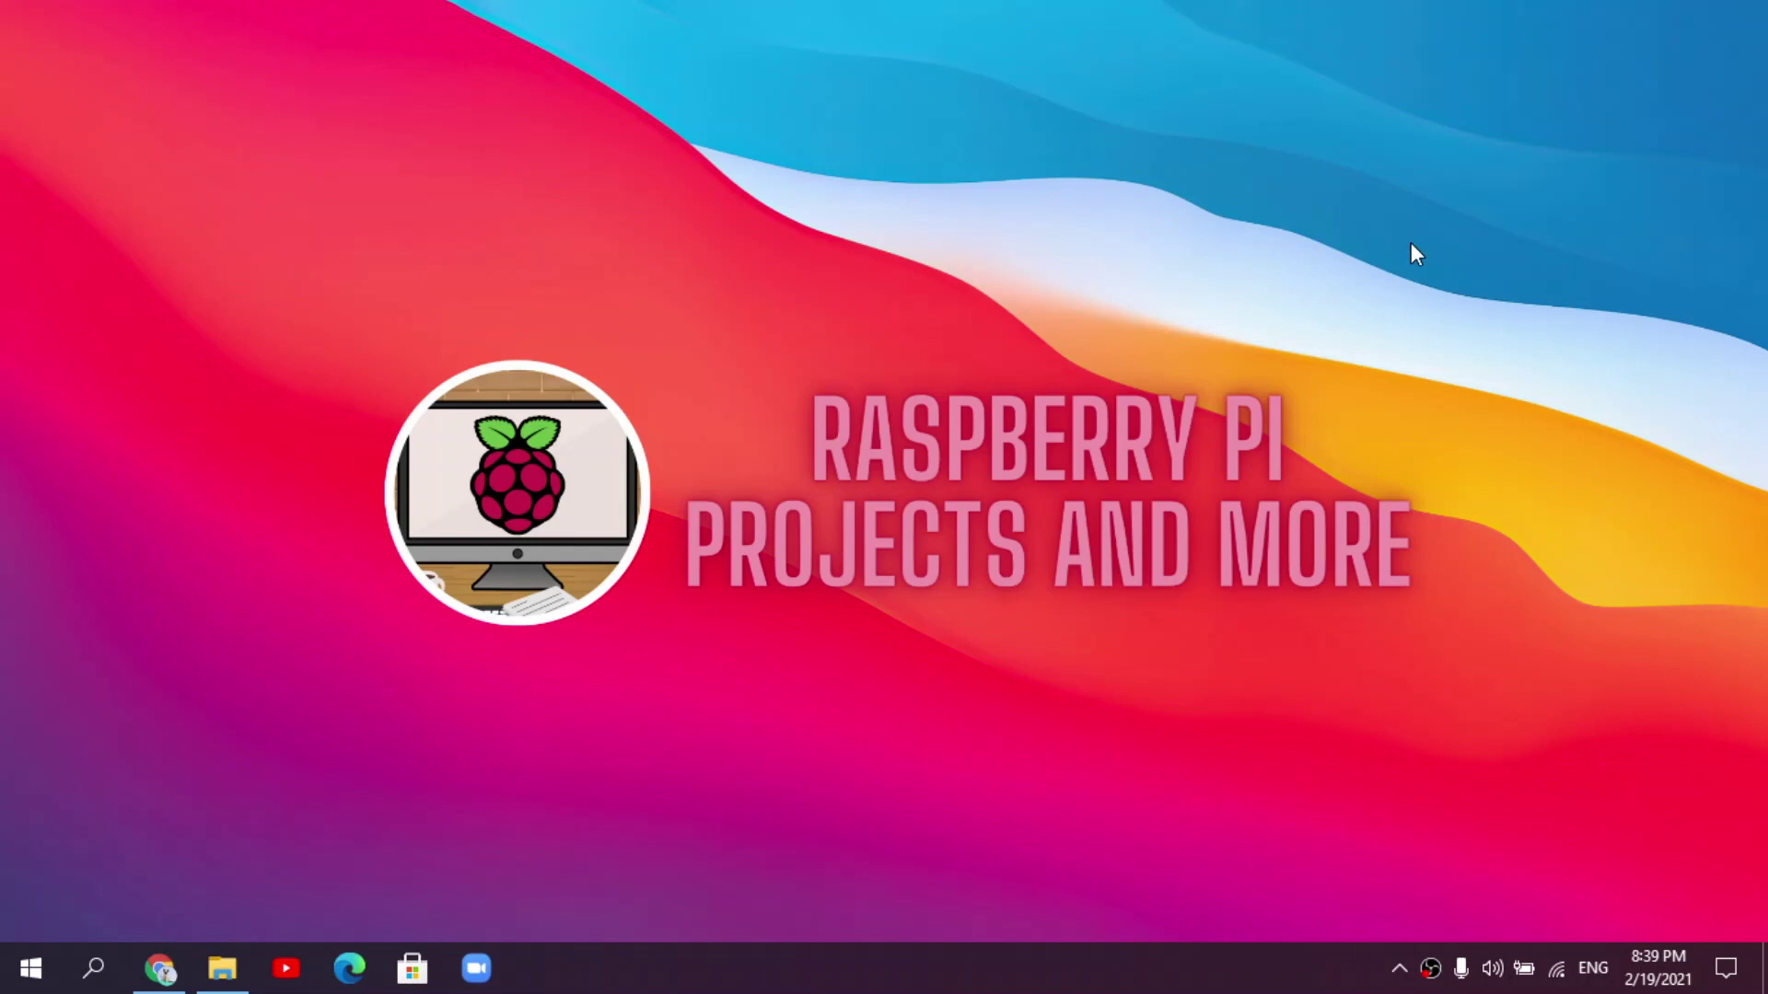
- Switch to File Explorer, open the arm64wim folder inside WoR Files and mount the 21296.1000 disc image
{"action": "left_click", "coordinate": [221, 967]}
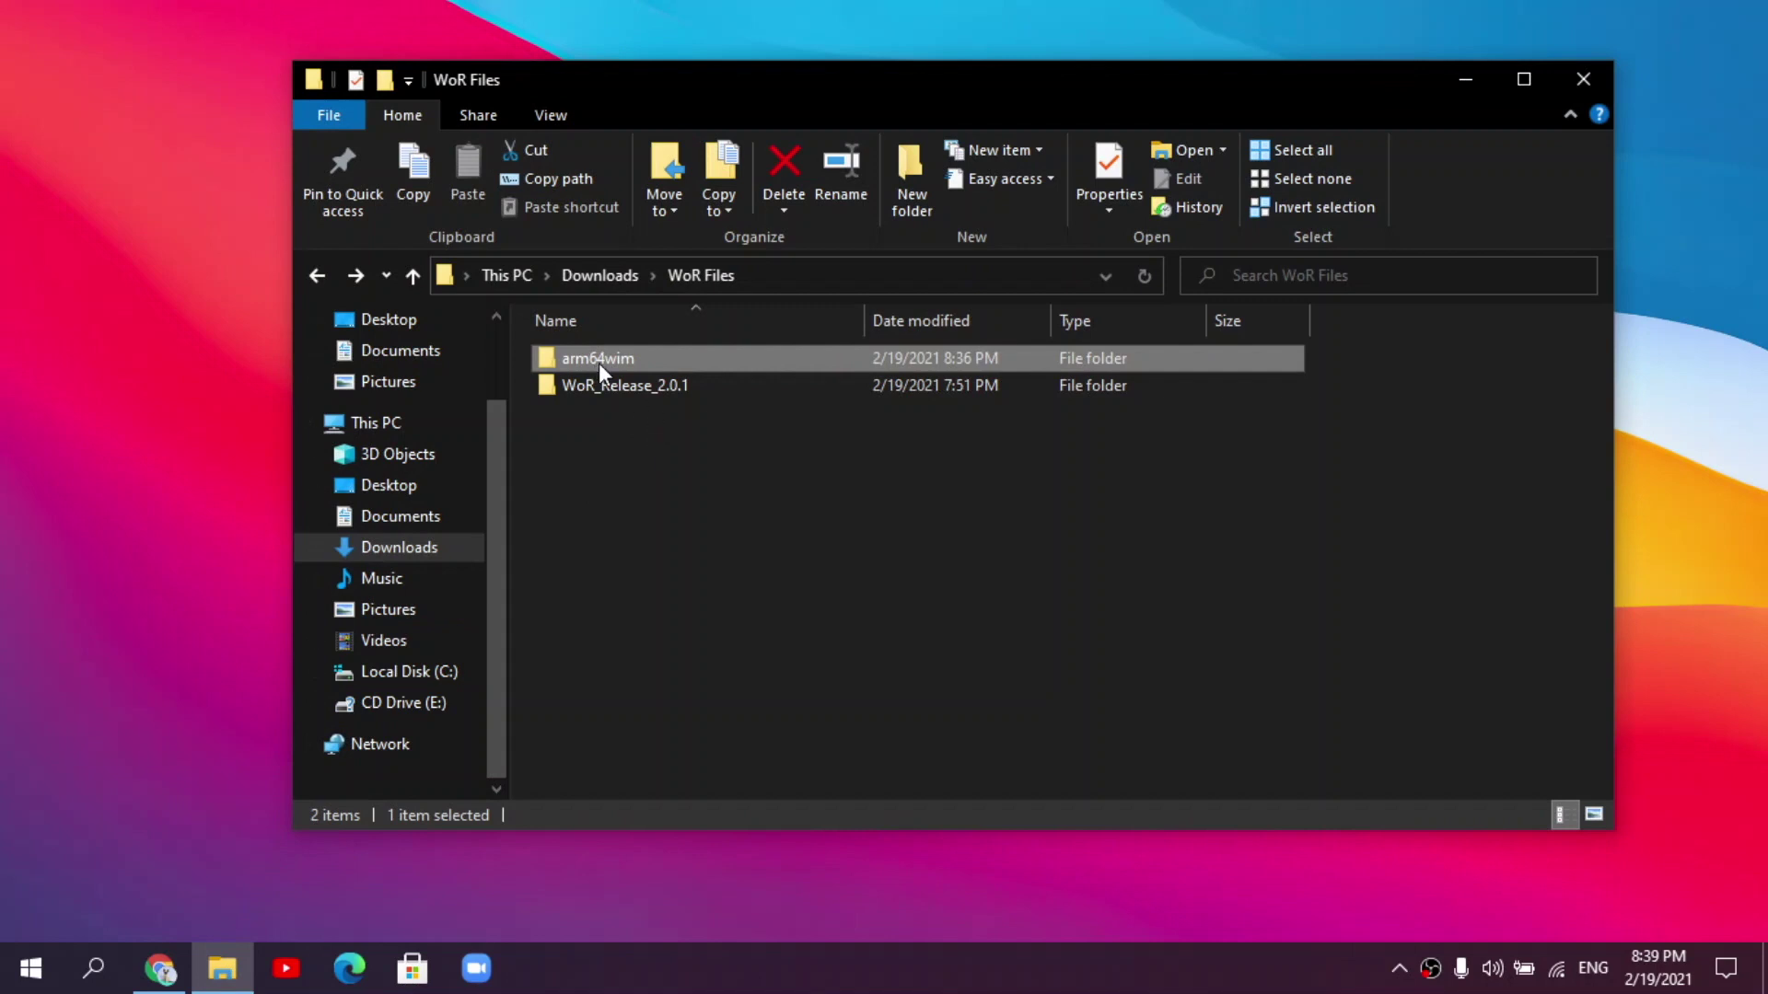
{"action": "double_click", "coordinate": [602, 363]}
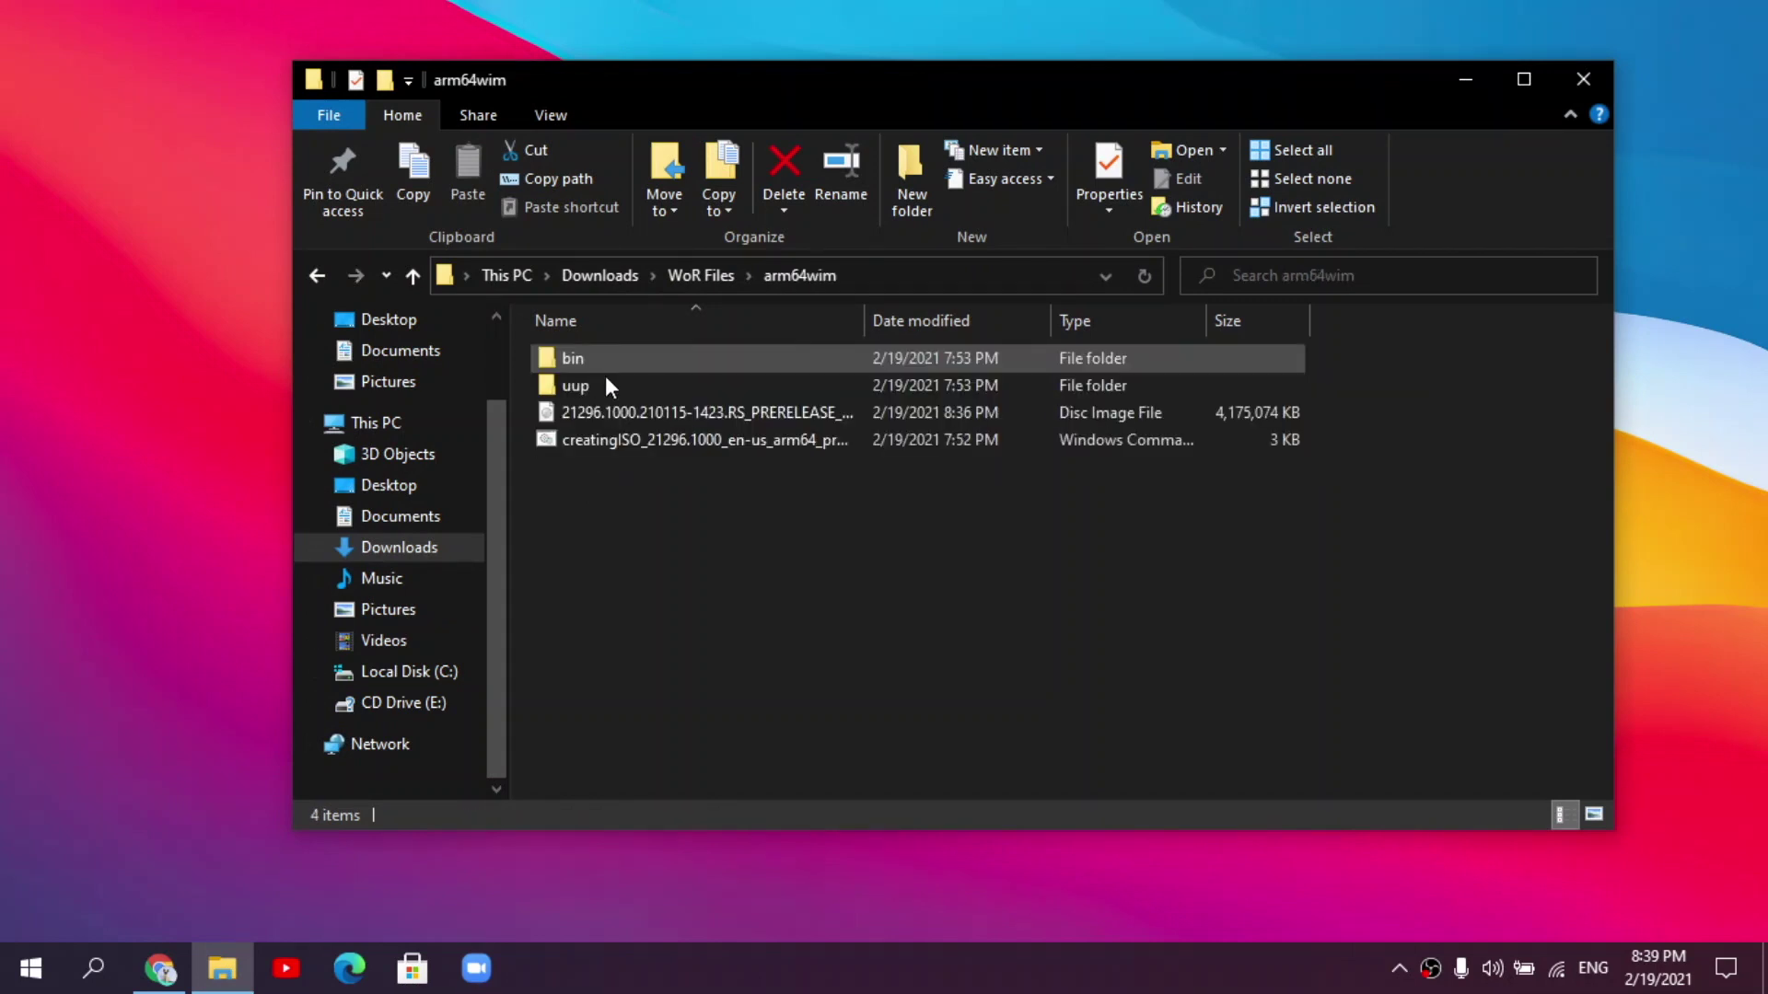
{"action": "left_click", "coordinate": [748, 421]}
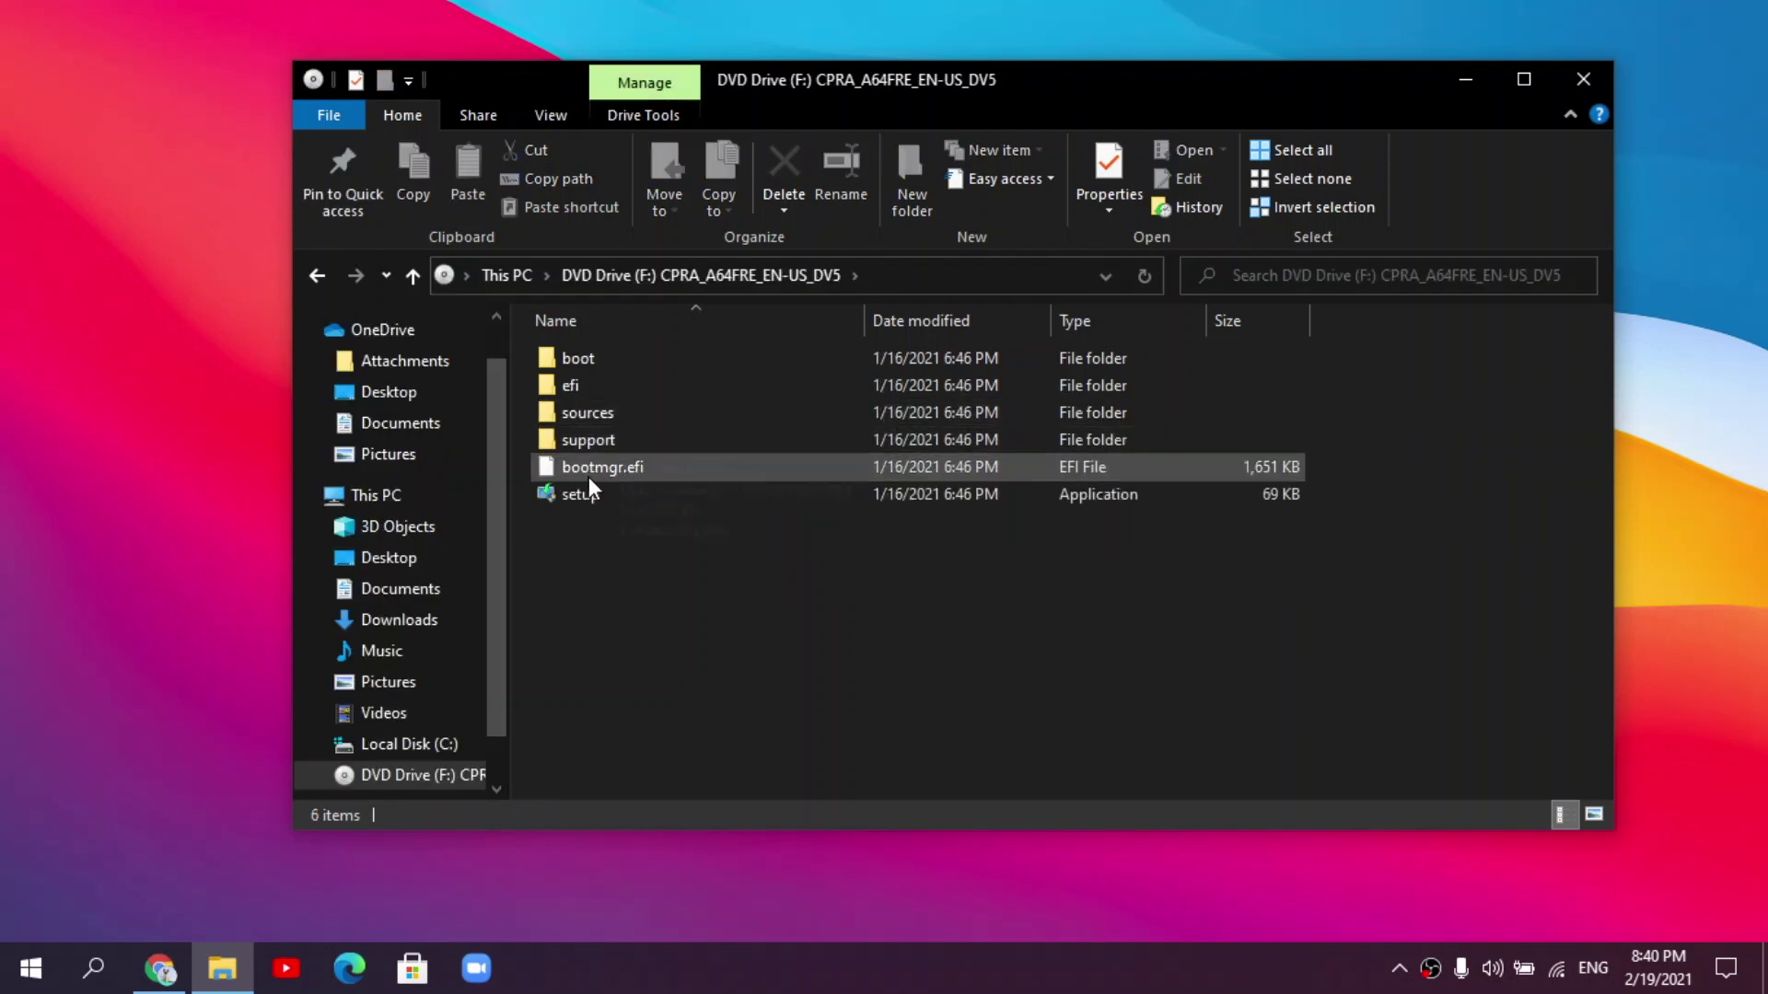
{"action": "scroll", "coordinate": [461, 597], "scroll_direction": "down", "scroll_amount": 1}
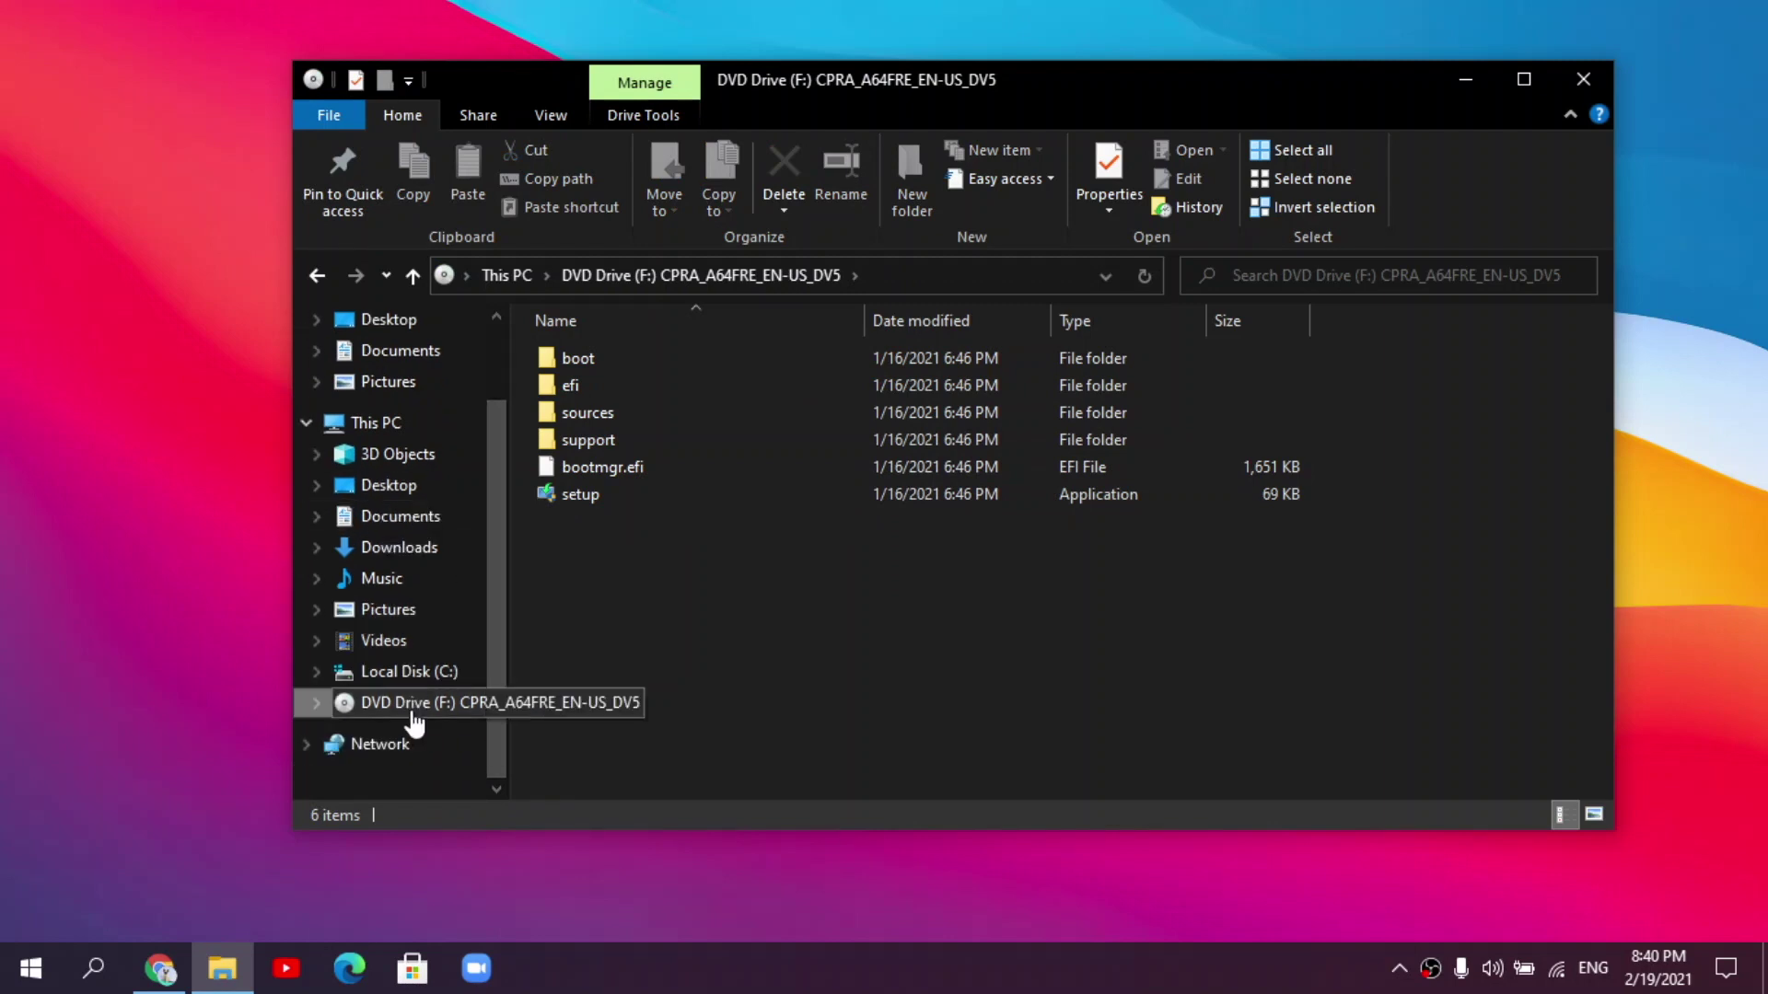
- Open the sources folder on the mounted DVD drive and search it for "install"
{"action": "left_click", "coordinate": [623, 416]}
{"action": "double_click", "coordinate": [623, 412]}
{"action": "scroll", "coordinate": [1009, 474], "scroll_direction": "down", "scroll_amount": 1}
{"action": "scroll", "coordinate": [1008, 478], "scroll_direction": "up", "scroll_amount": 1}
{"action": "left_click", "coordinate": [1299, 273]}
{"action": "type", "text": "install"}
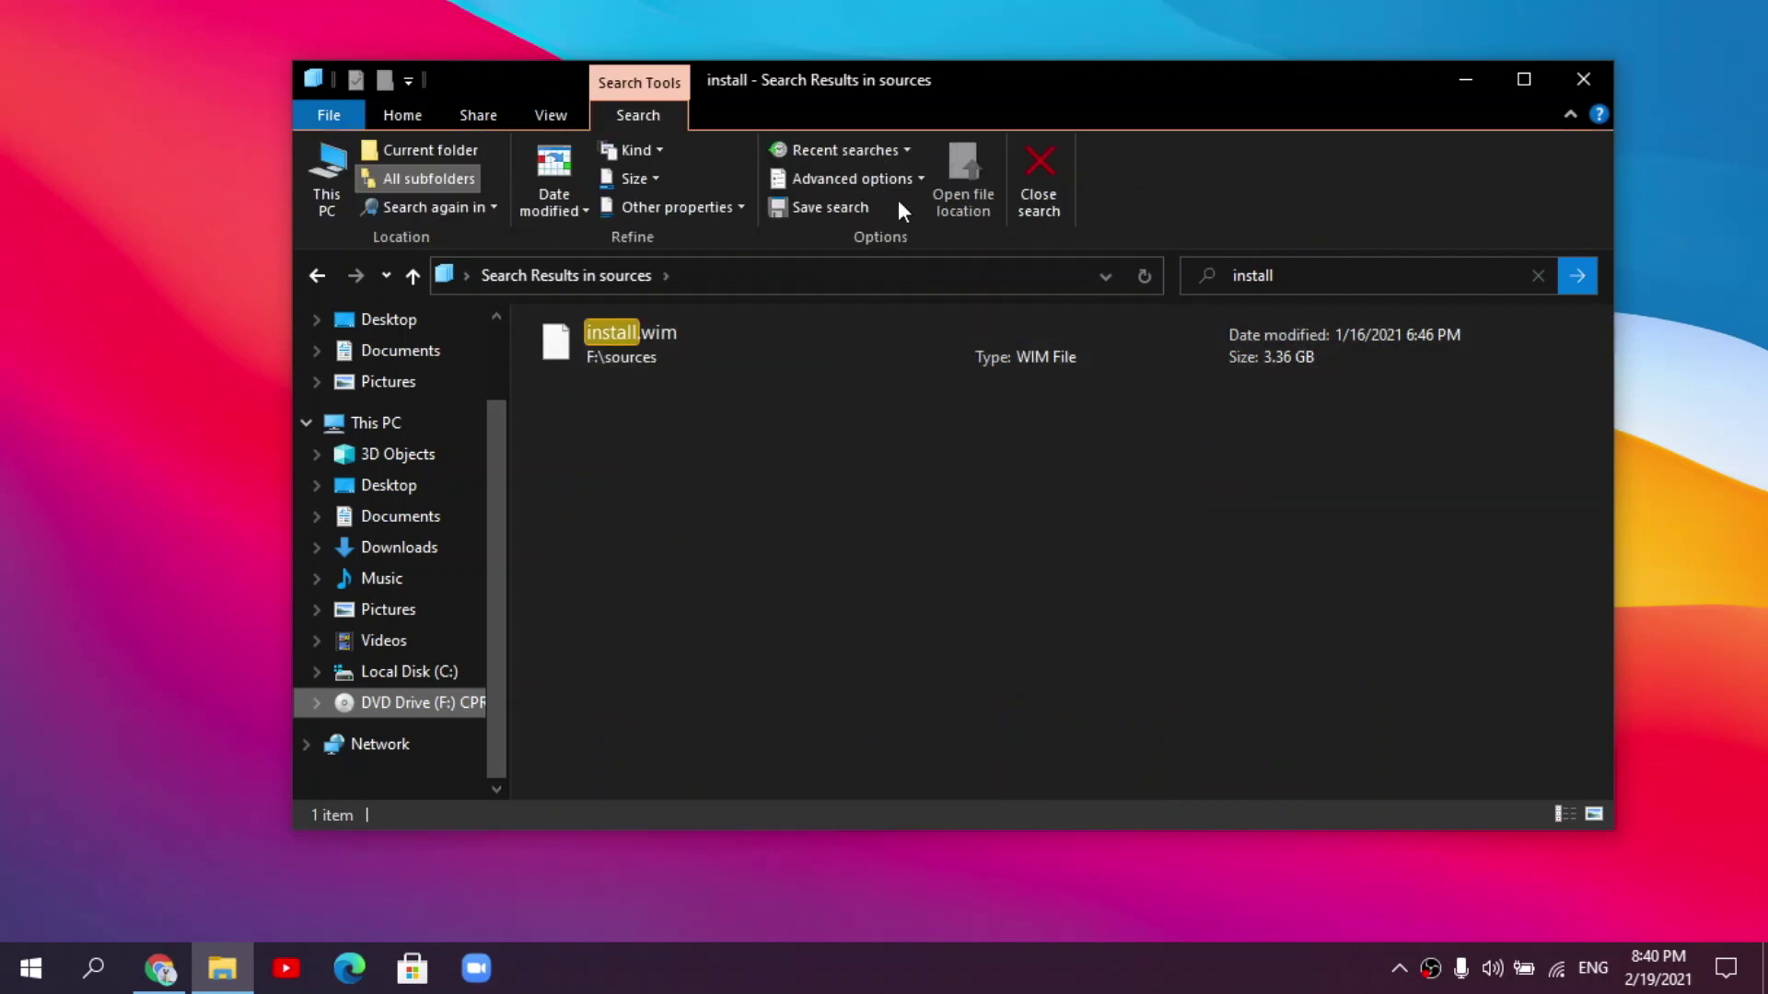
- Copy install.wim from the mounted image's sources folder to Downloads and close the File Explorer window
{"action": "left_click_drag", "start_coordinate": [891, 91], "coordinate": [683, 105]}
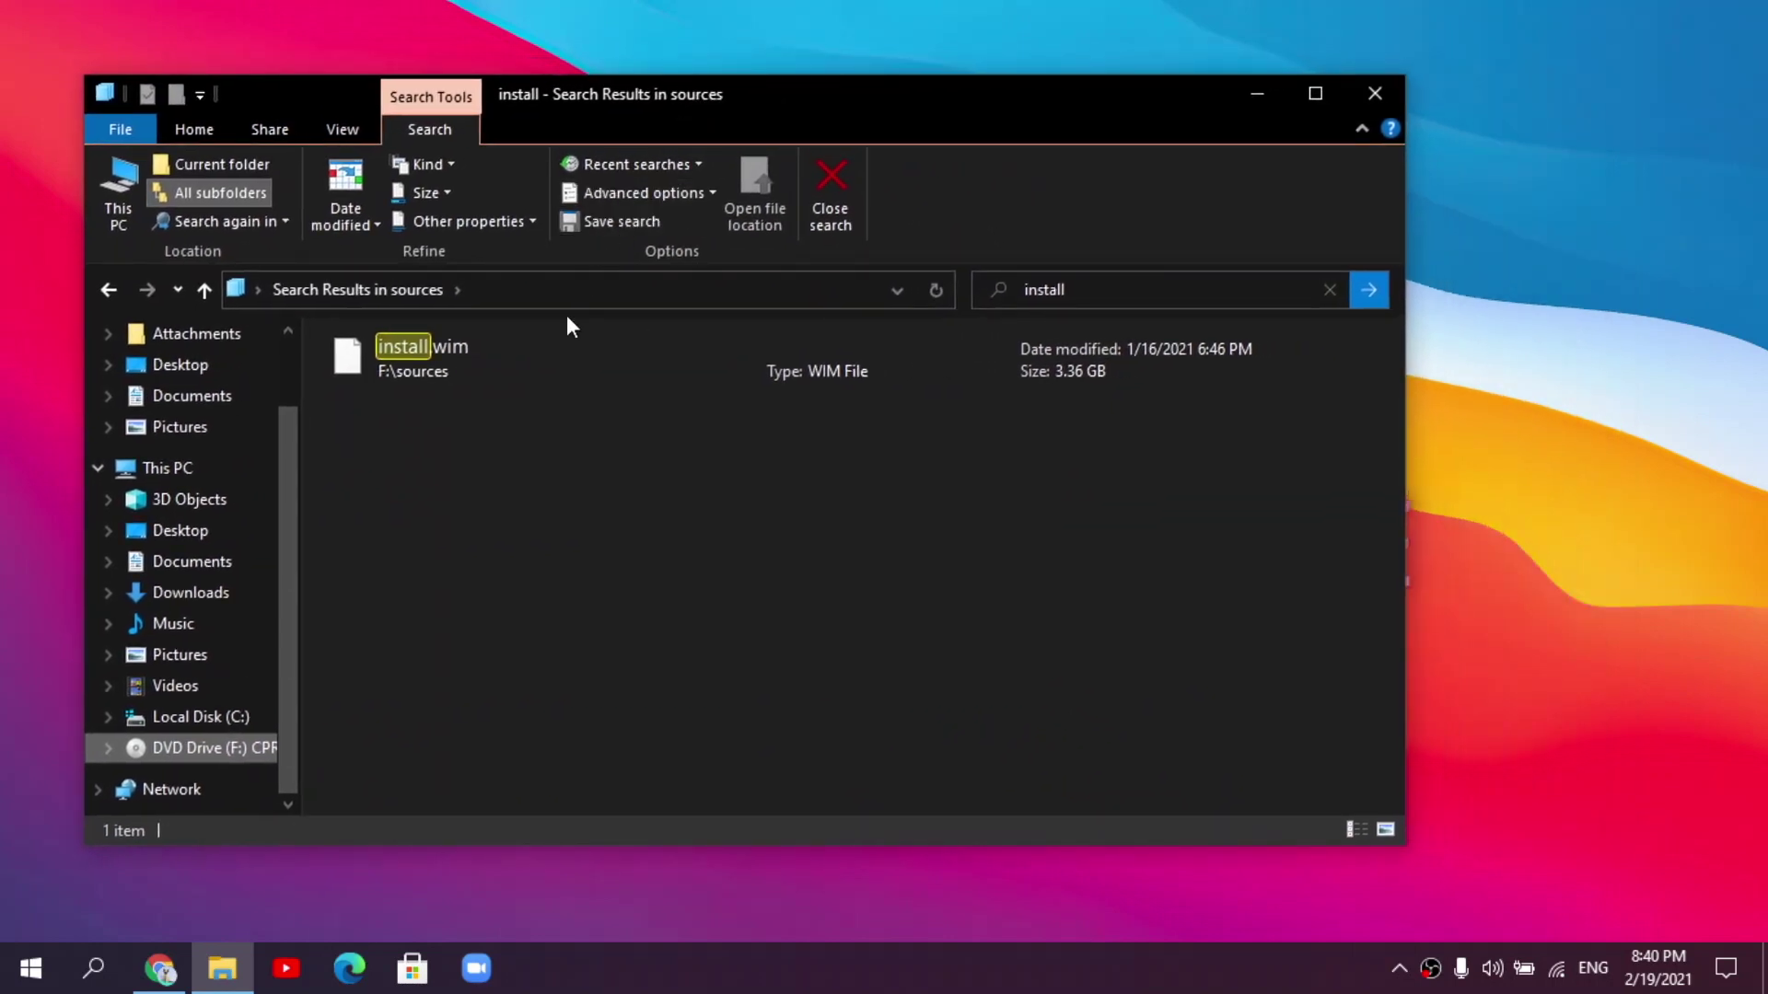
{"action": "left_click_drag", "start_coordinate": [530, 350], "coordinate": [782, 465]}
{"action": "left_click_drag", "start_coordinate": [742, 378], "coordinate": [580, 388]}
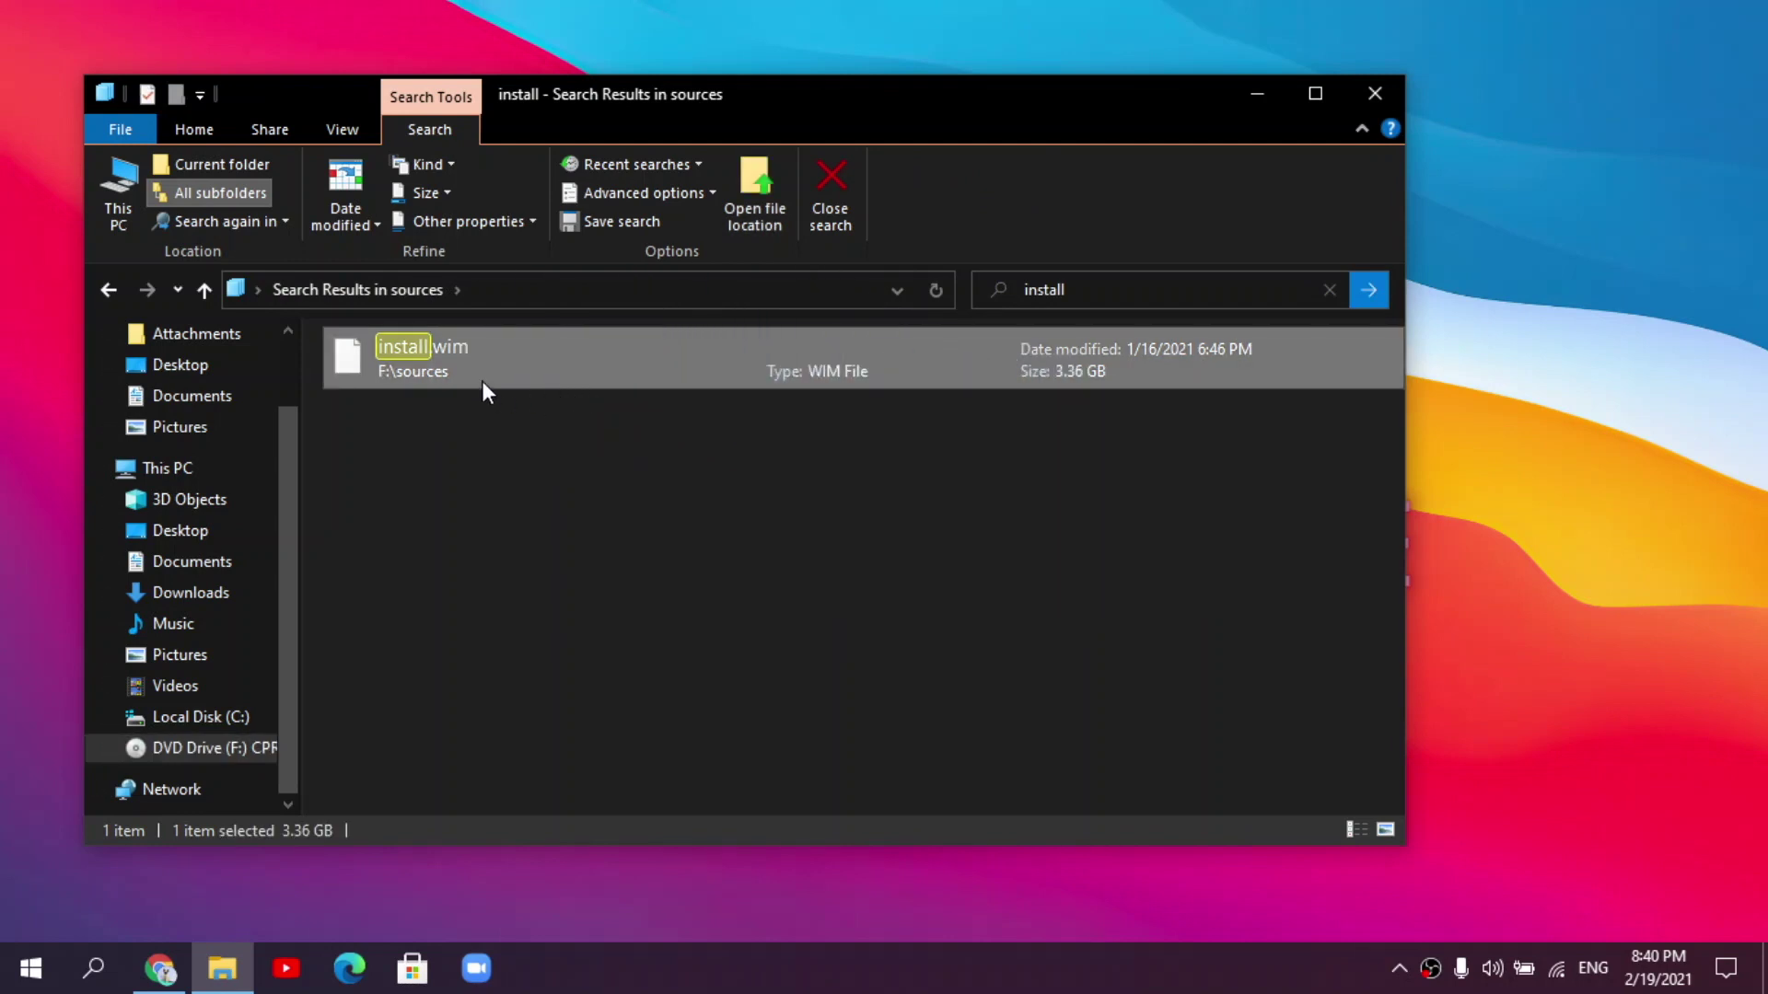
{"action": "left_click_drag", "start_coordinate": [479, 358], "coordinate": [229, 595]}
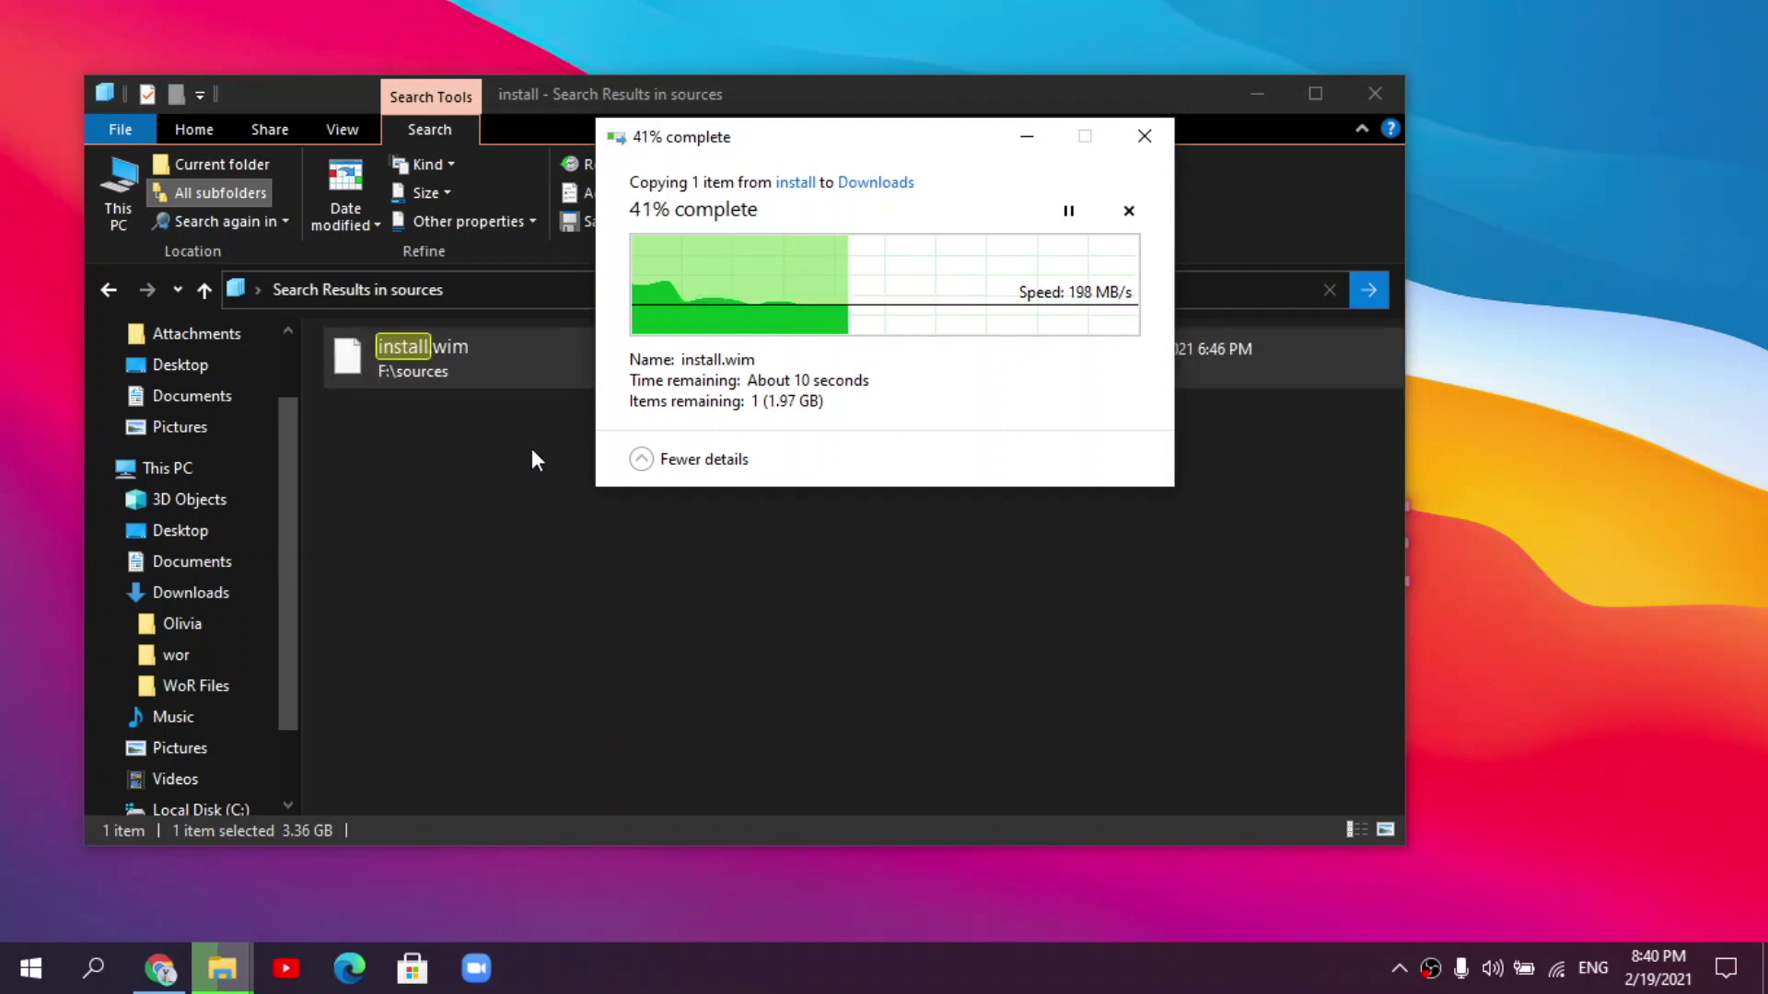
{"action": "left_click", "coordinate": [1365, 95]}
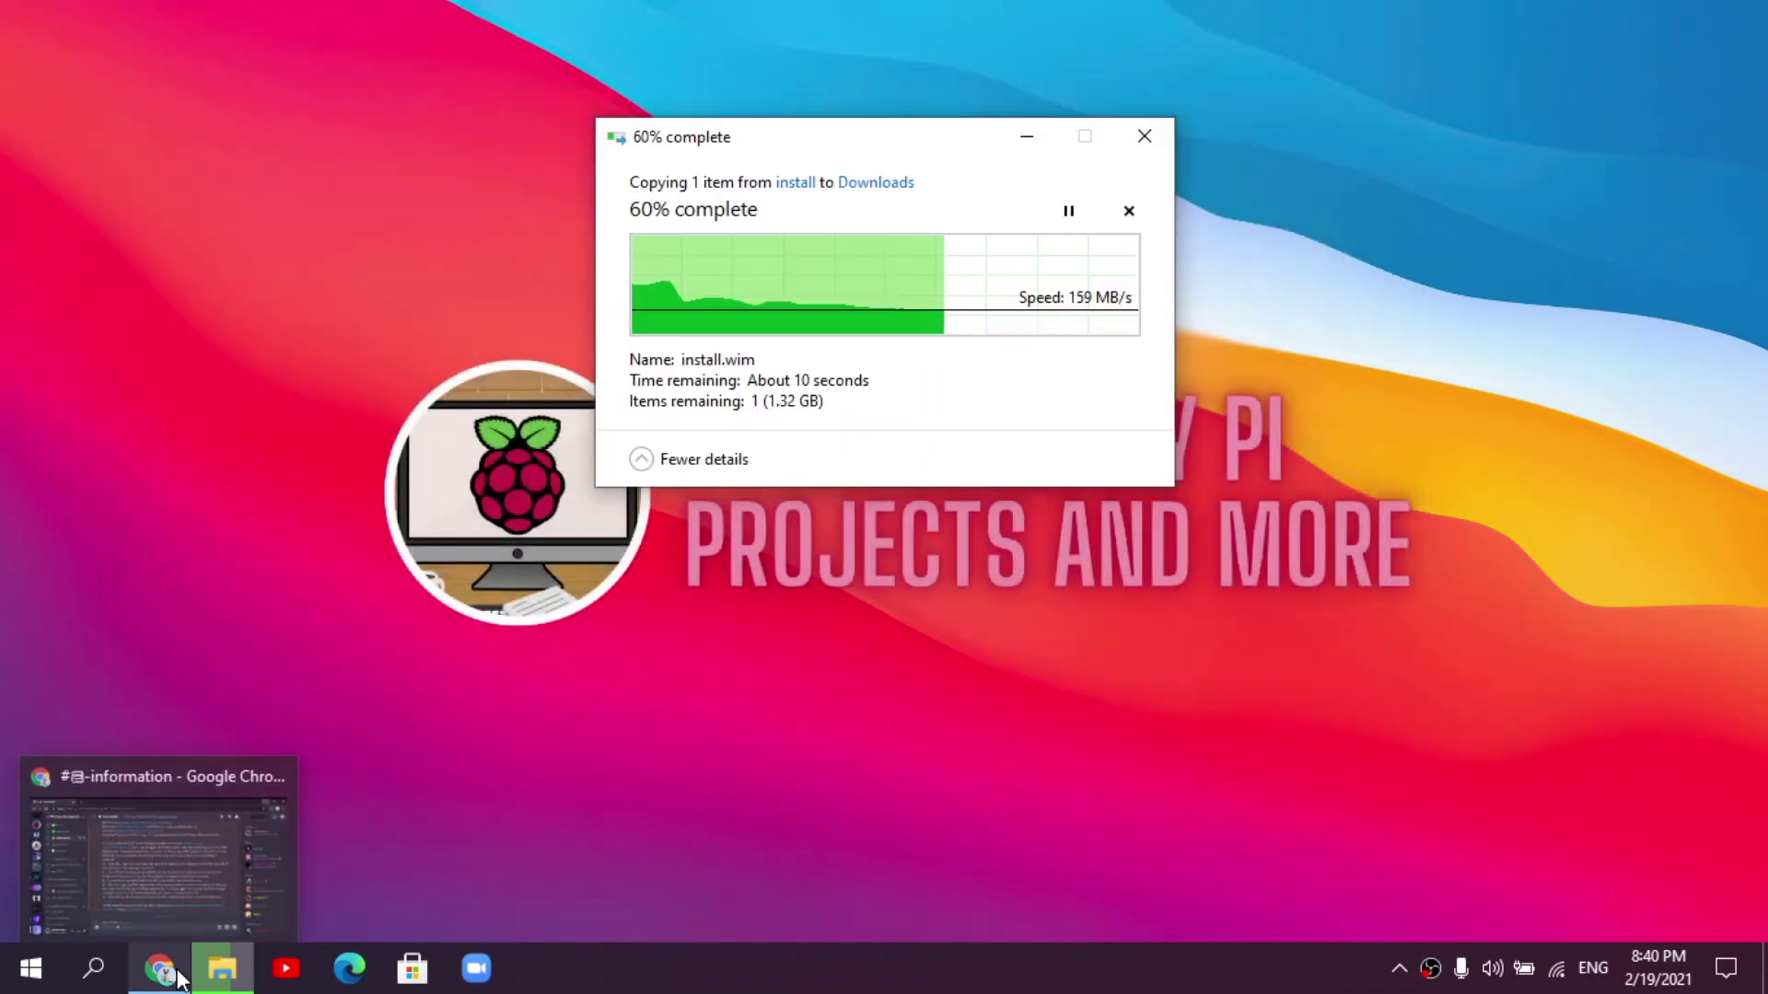
- Switch to Discord in Chrome, follow the install instructions to the ntlite channel, download Neon_3.0_.rar and minimize the browser
{"action": "left_click", "coordinate": [276, 811]}
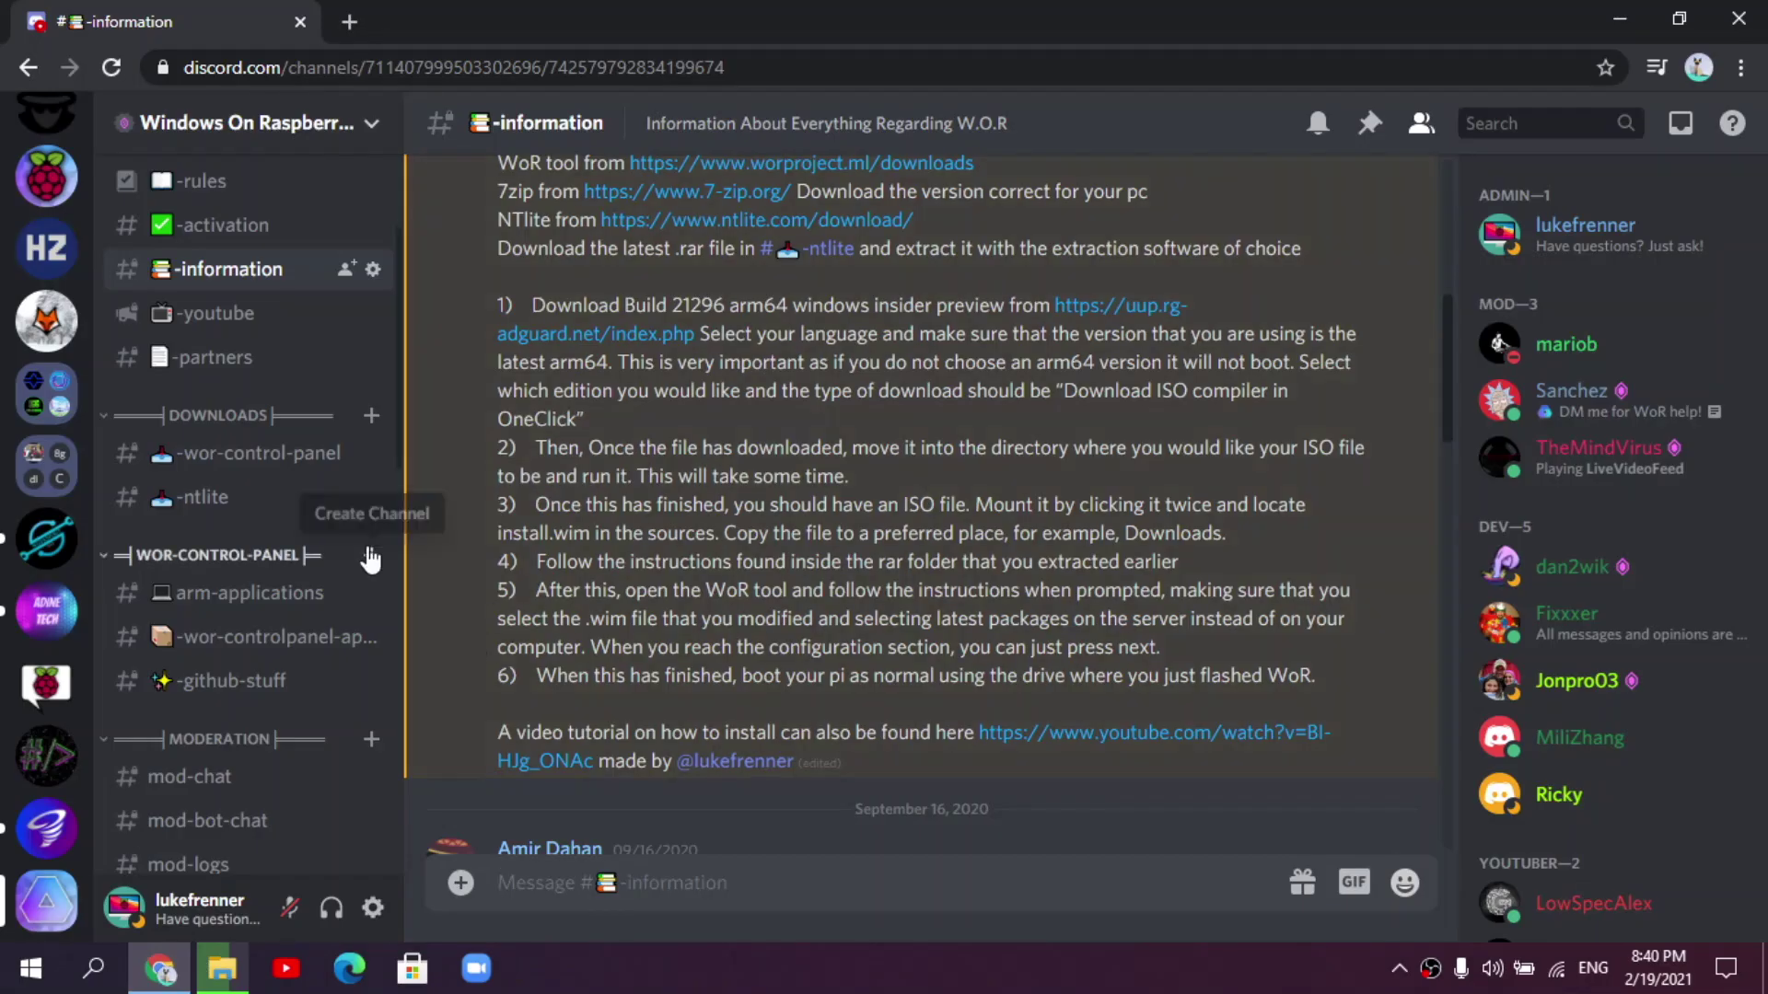
{"action": "scroll", "coordinate": [500, 506], "scroll_direction": "up", "scroll_amount": 2}
{"action": "scroll", "coordinate": [500, 507], "scroll_direction": "up", "scroll_amount": 3}
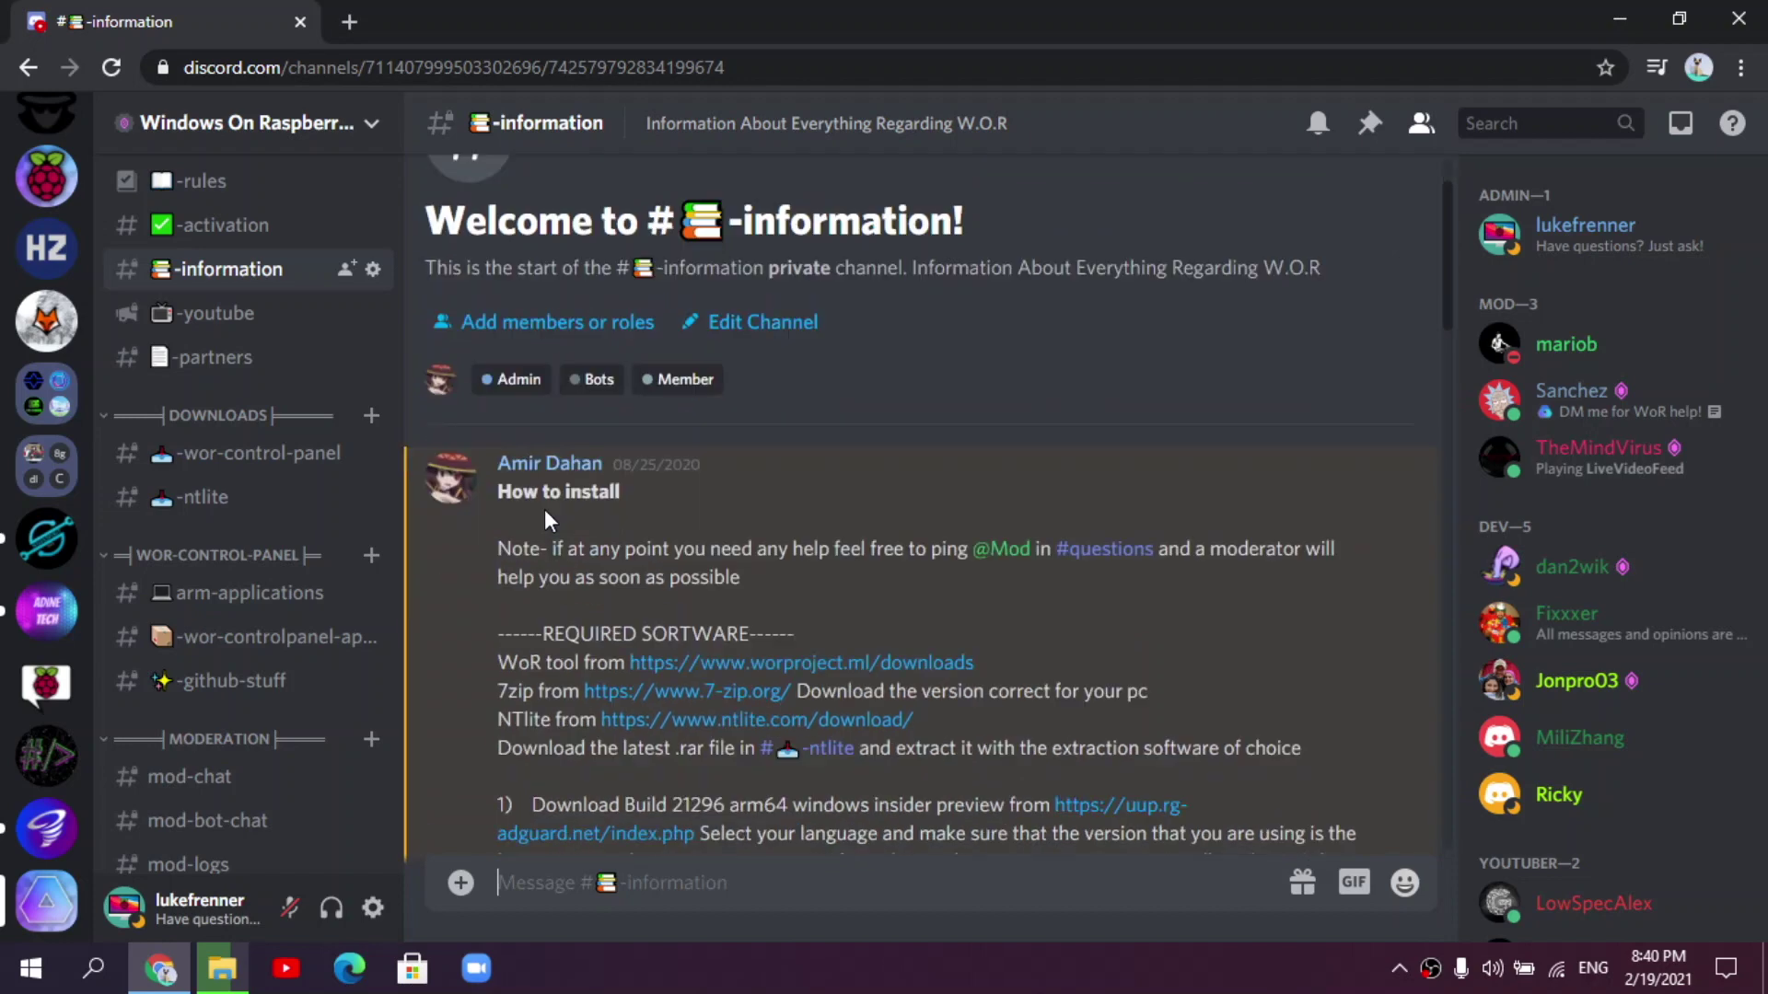
{"action": "scroll", "coordinate": [502, 515], "scroll_direction": "down", "scroll_amount": 5}
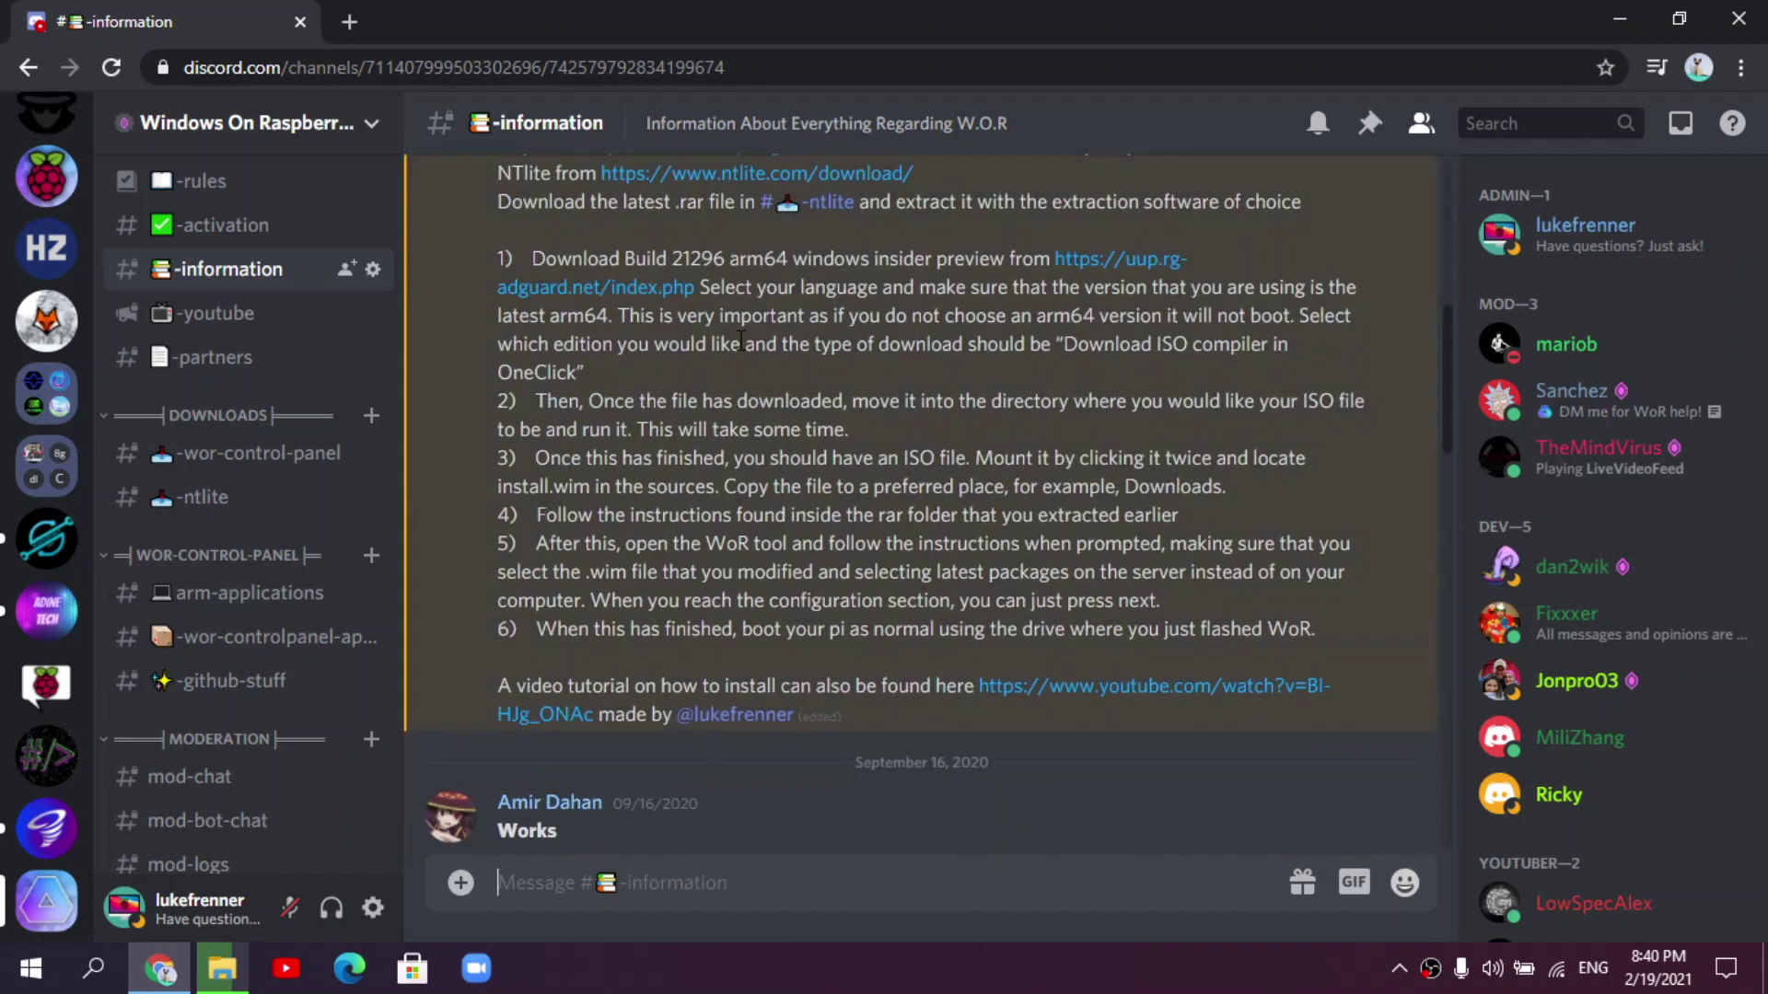
{"action": "scroll", "coordinate": [718, 469], "scroll_direction": "up", "scroll_amount": 3}
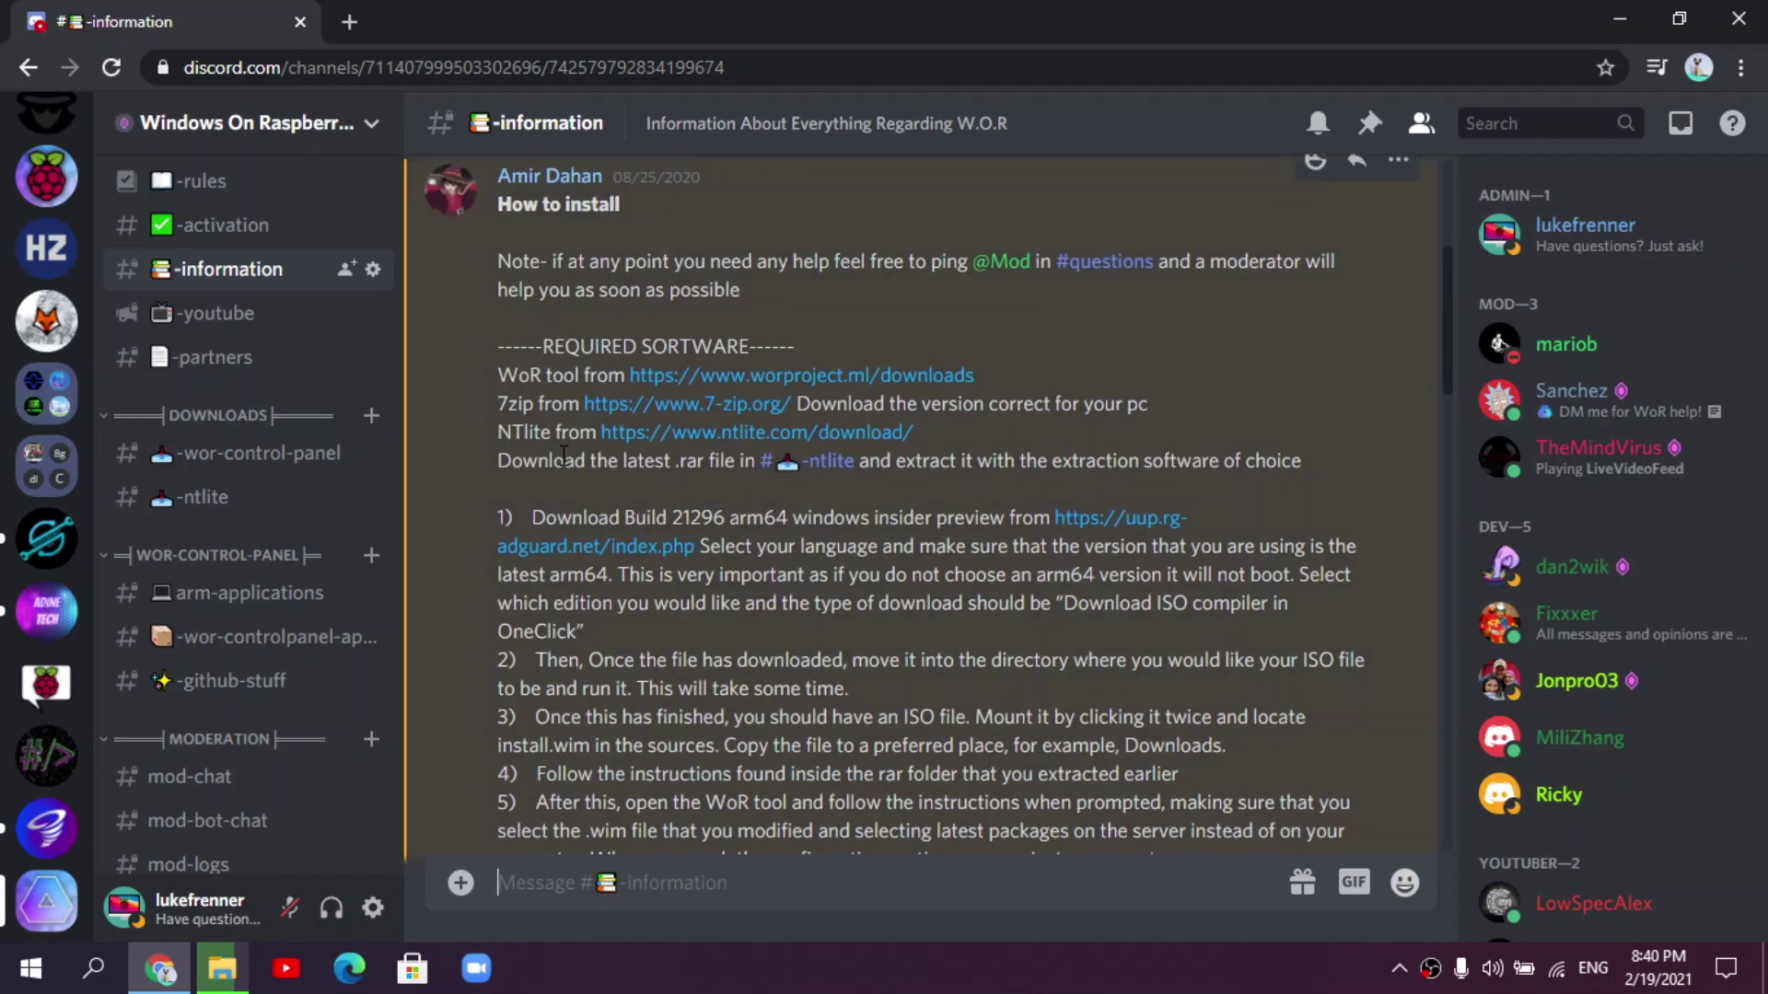
{"action": "left_click", "coordinate": [817, 467]}
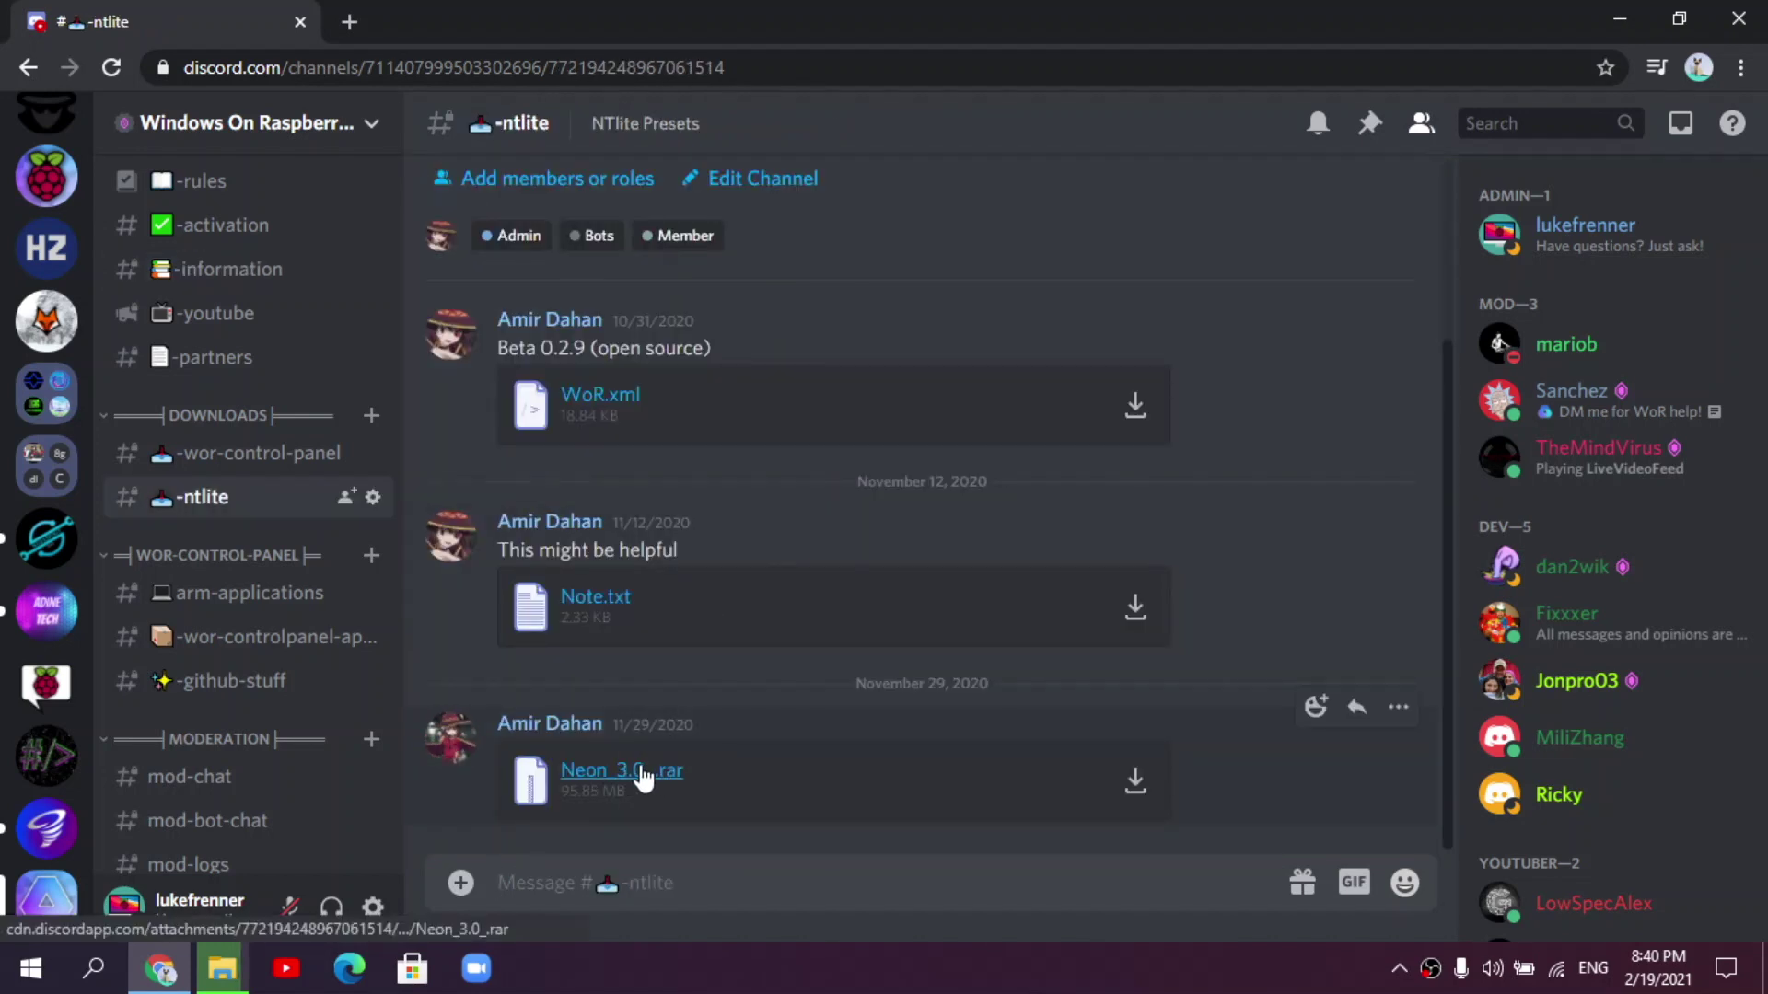
{"action": "left_click", "coordinate": [1124, 781]}
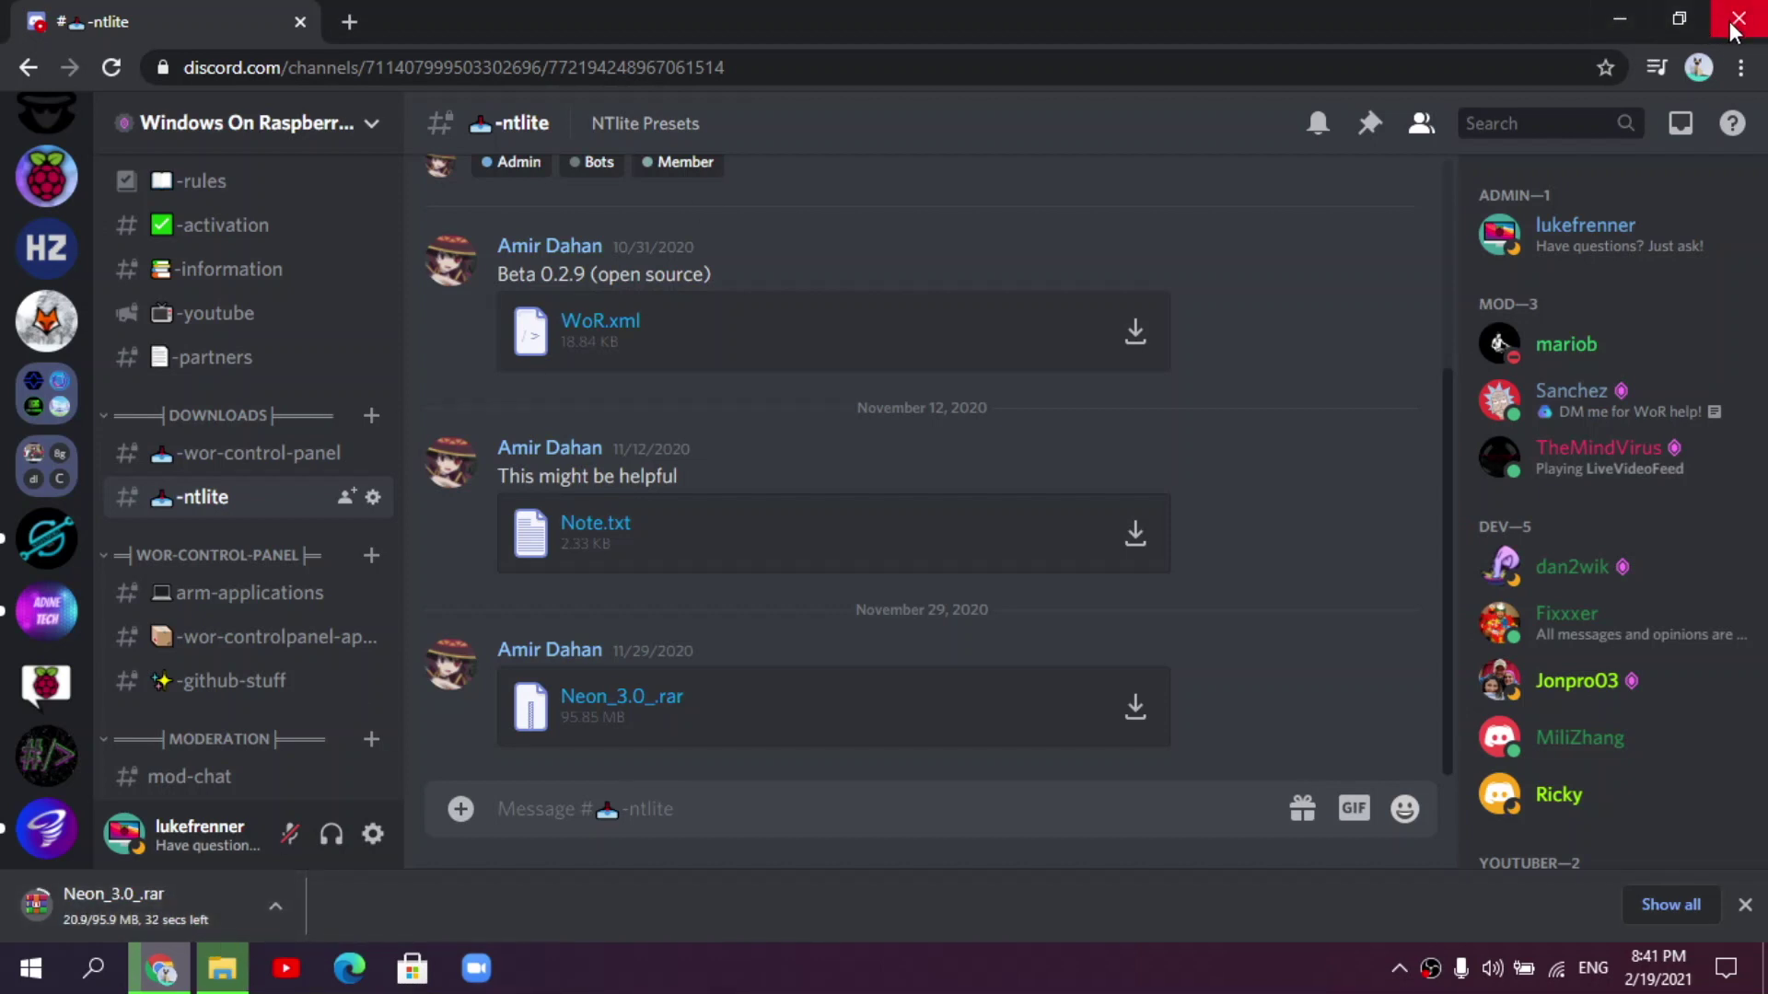
{"action": "left_click", "coordinate": [1613, 22]}
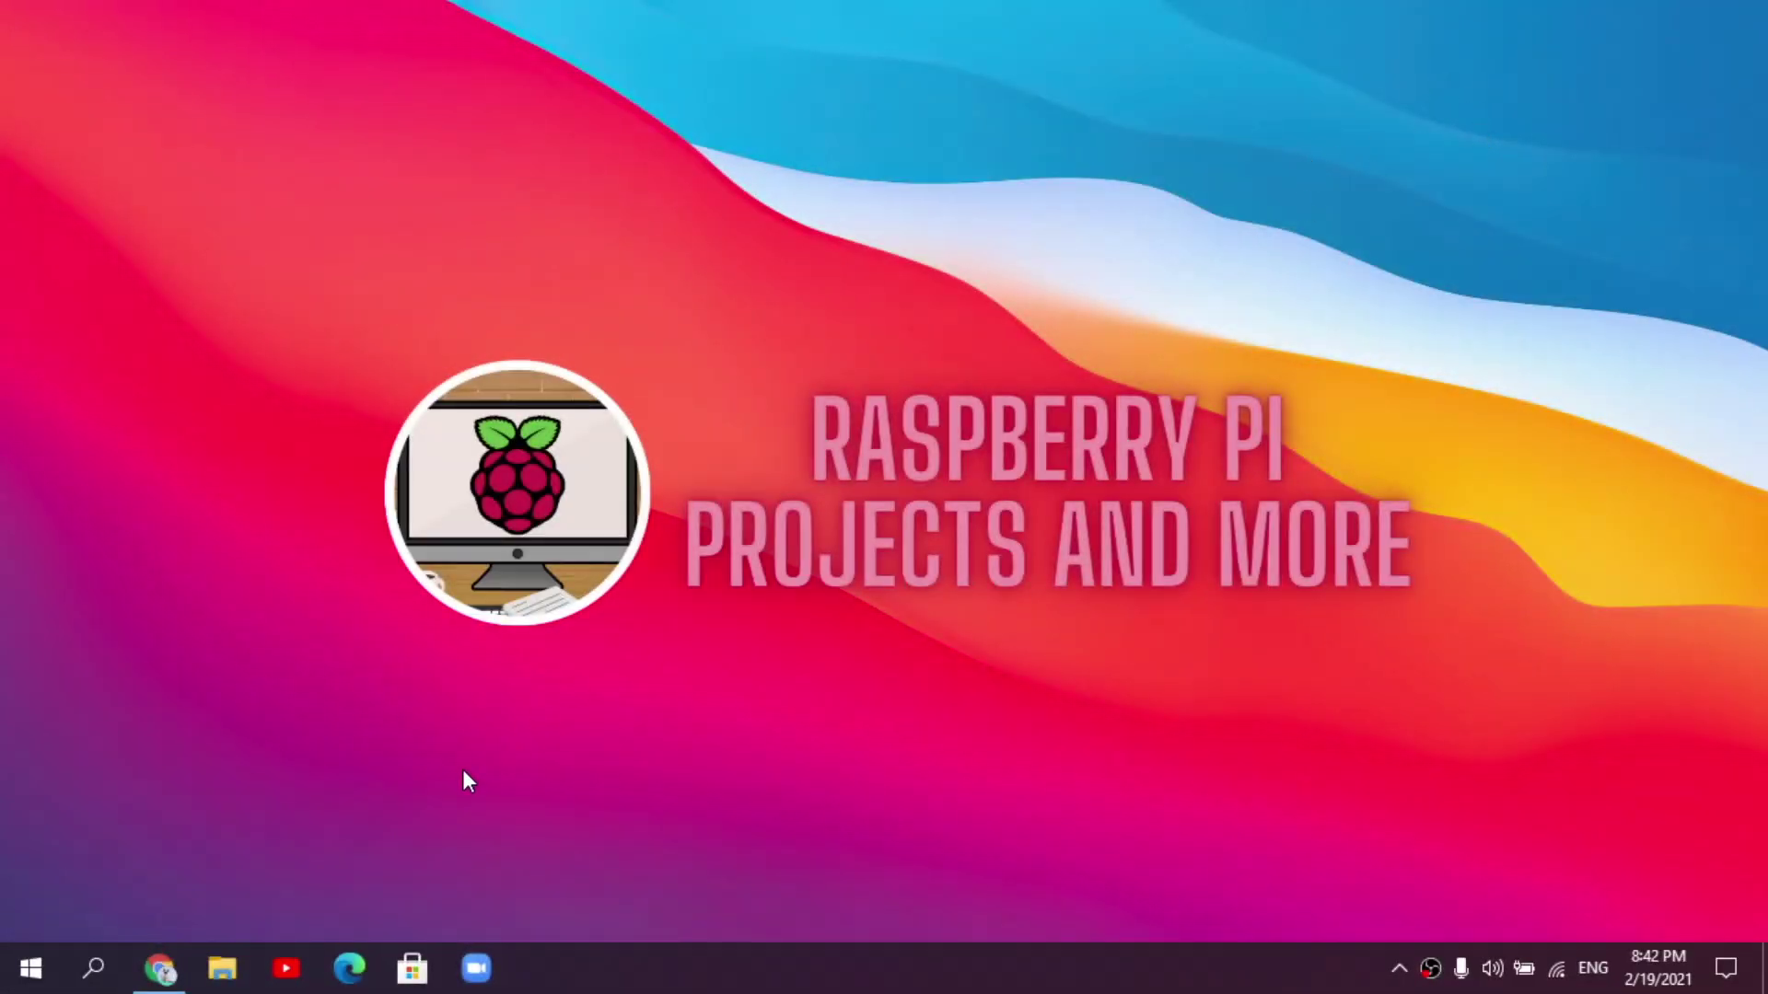
- Extract the Neon_3.0_ archive in Downloads into its own folder, open that folder in File Explorer and shift the window aside
{"action": "left_click", "coordinate": [220, 969]}
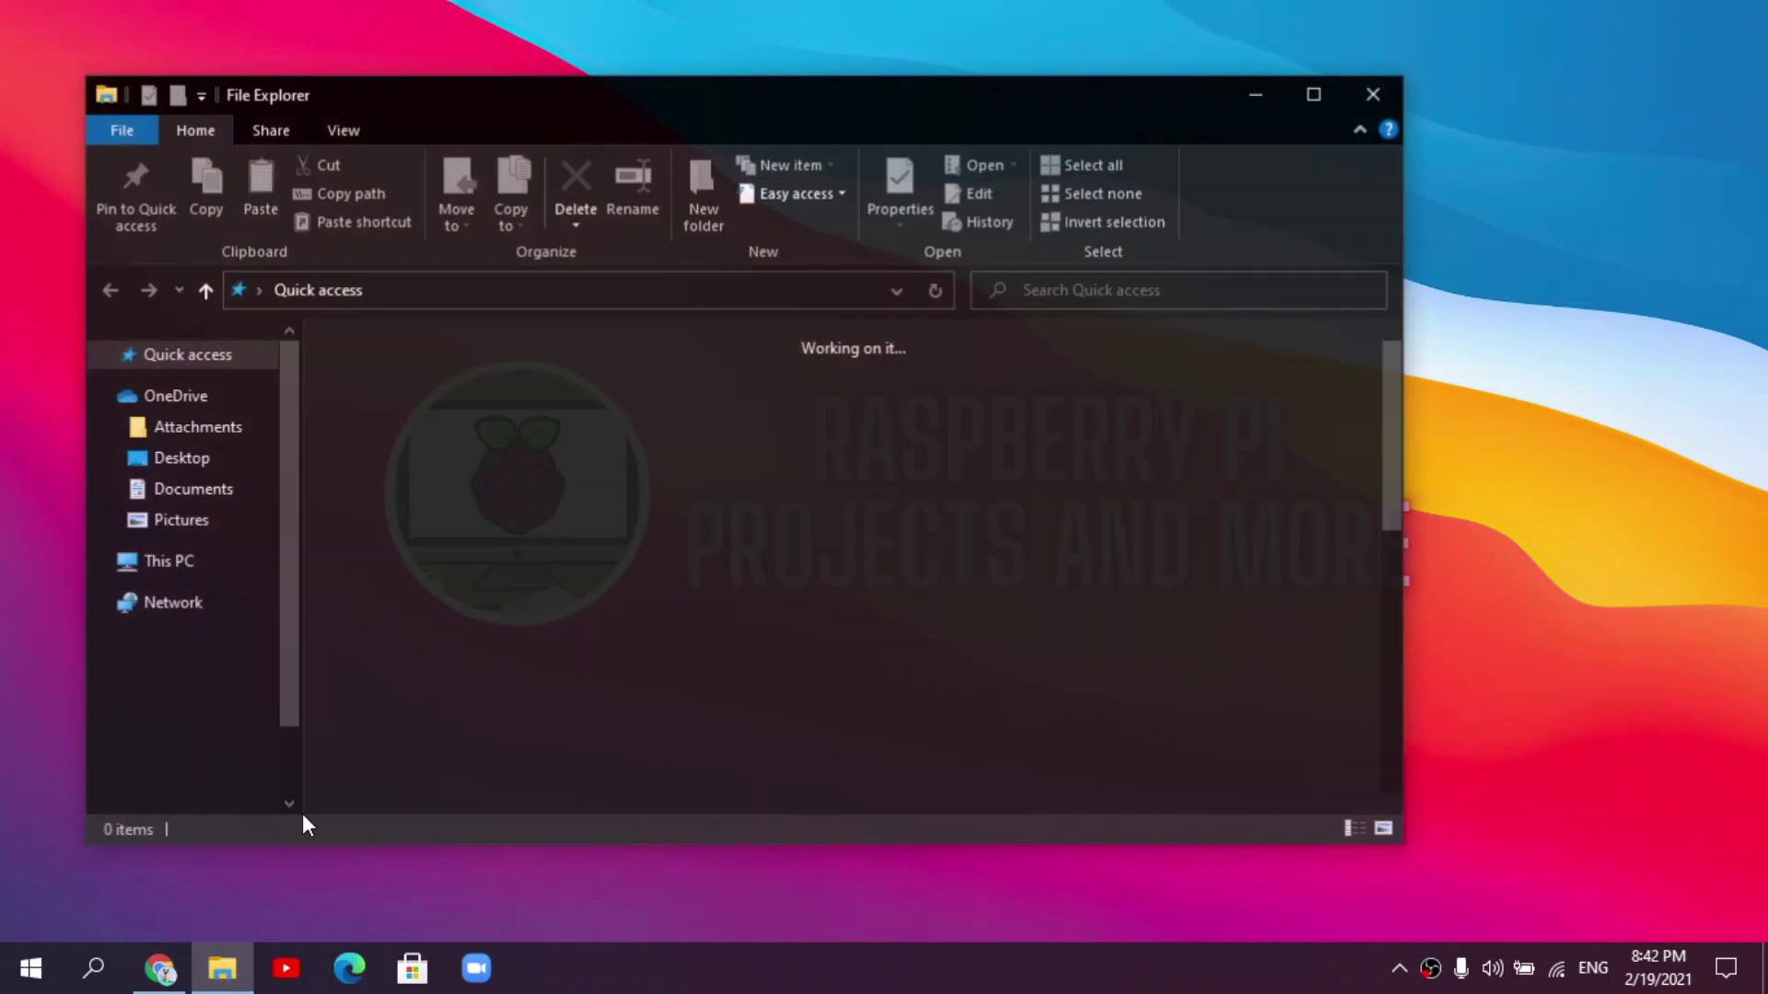
{"action": "left_click", "coordinate": [742, 497]}
{"action": "double_click", "coordinate": [742, 498]}
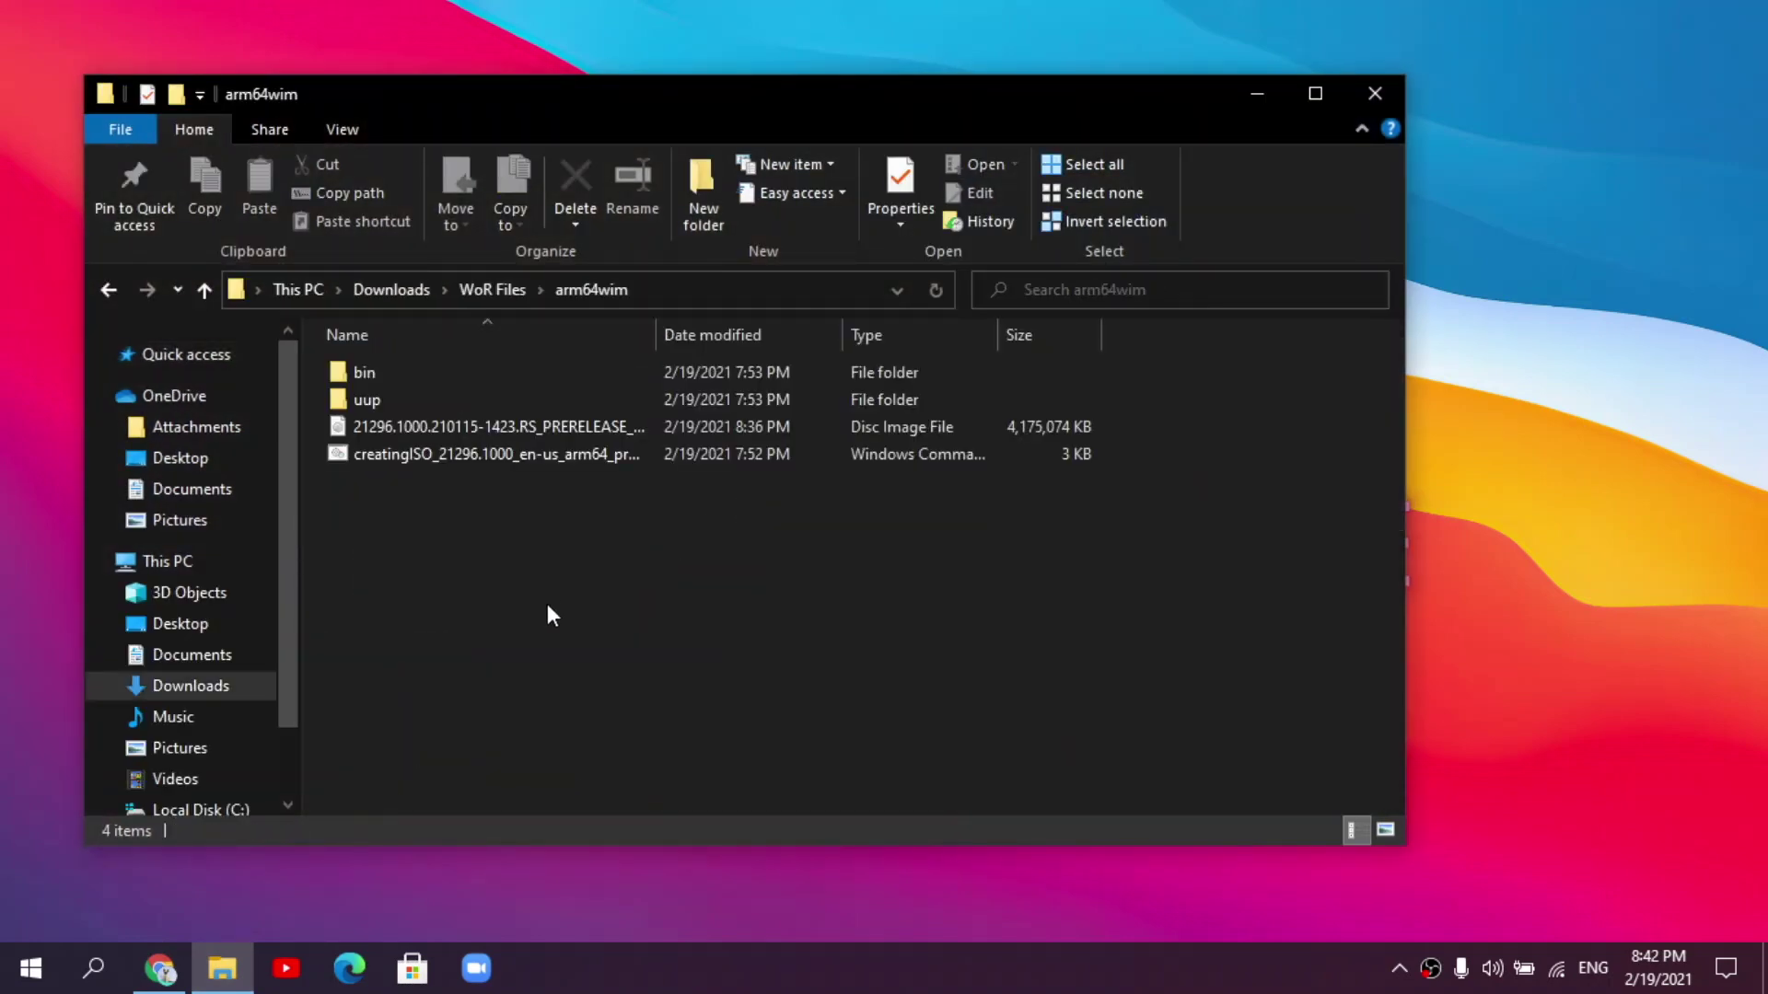
{"action": "left_click", "coordinate": [493, 289]}
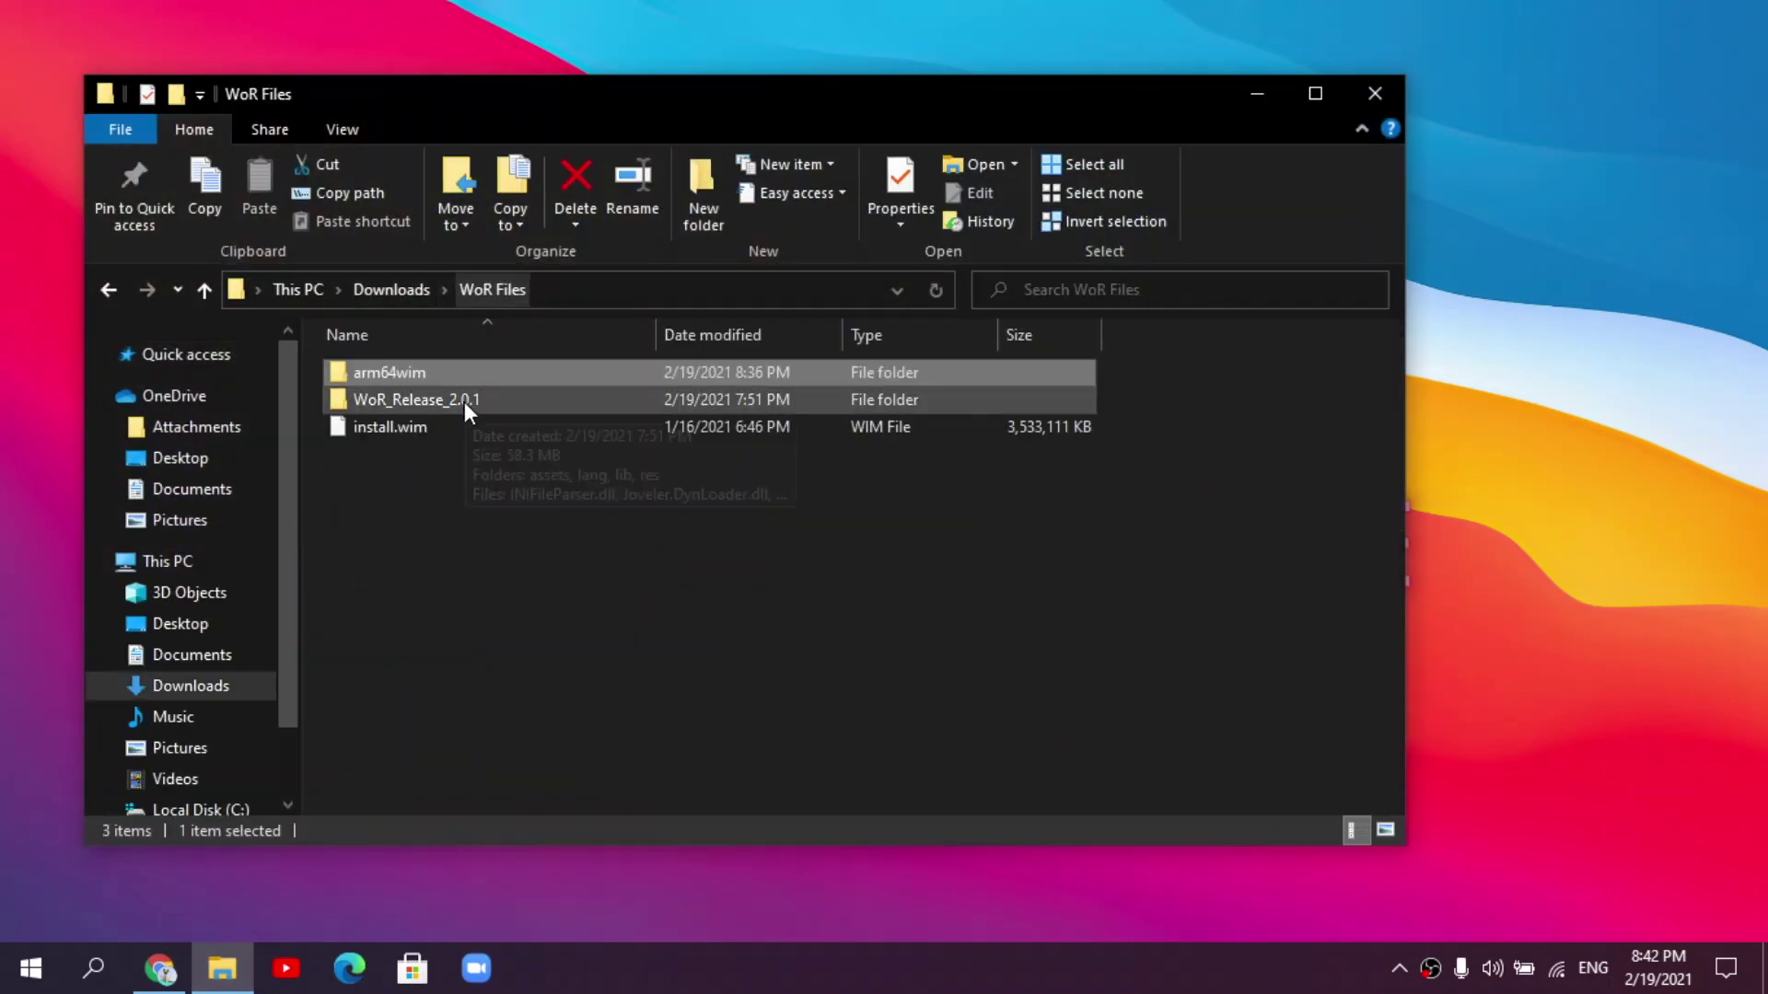
{"action": "left_click", "coordinate": [425, 289]}
{"action": "left_click", "coordinate": [410, 797]}
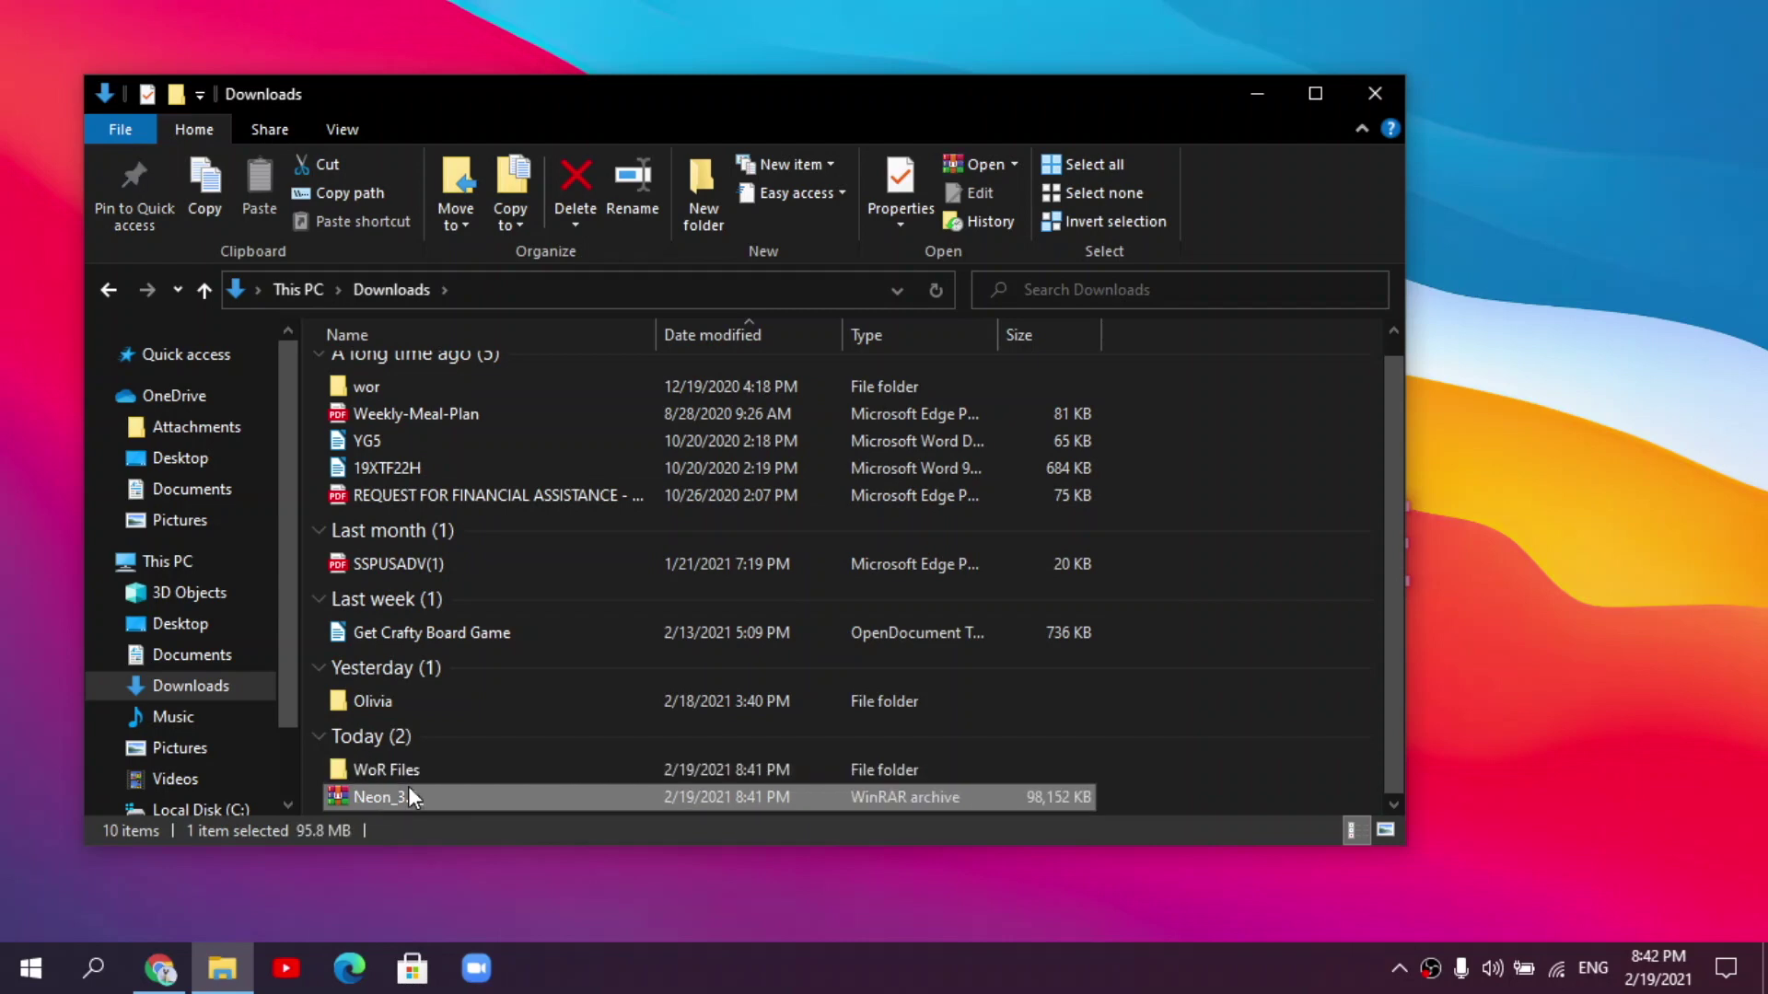
{"action": "right_click", "coordinate": [411, 798]}
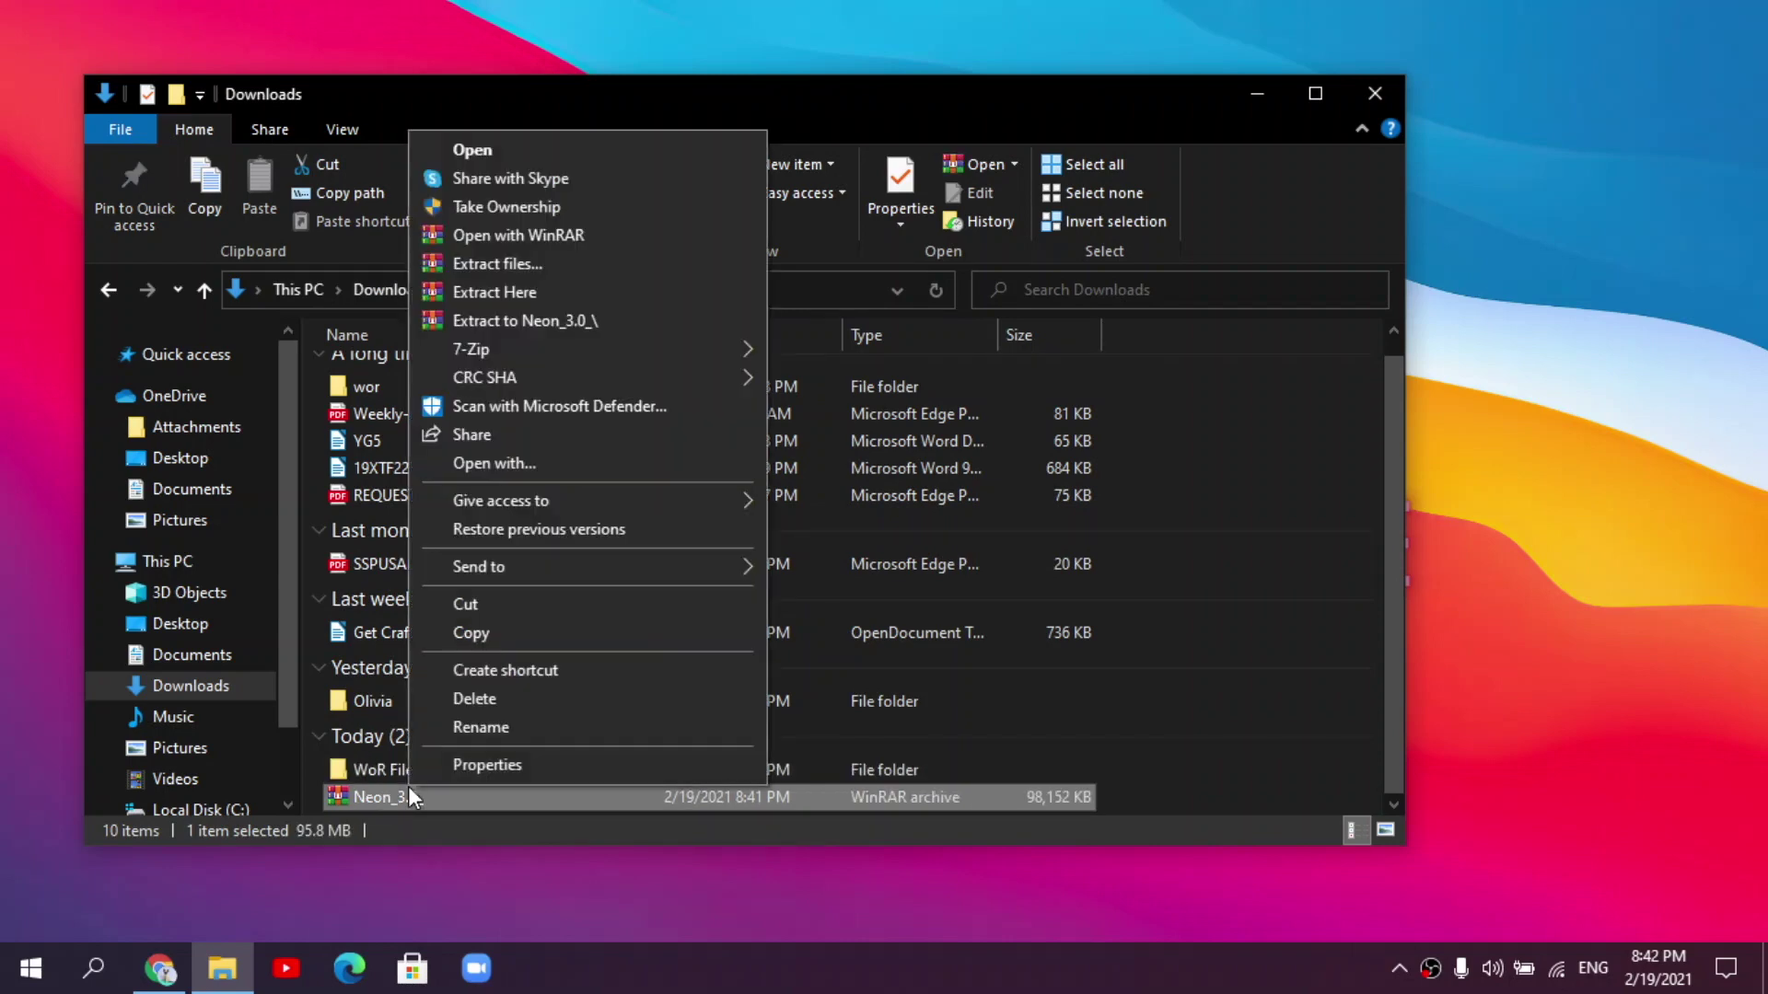
{"action": "left_click", "coordinate": [536, 322]}
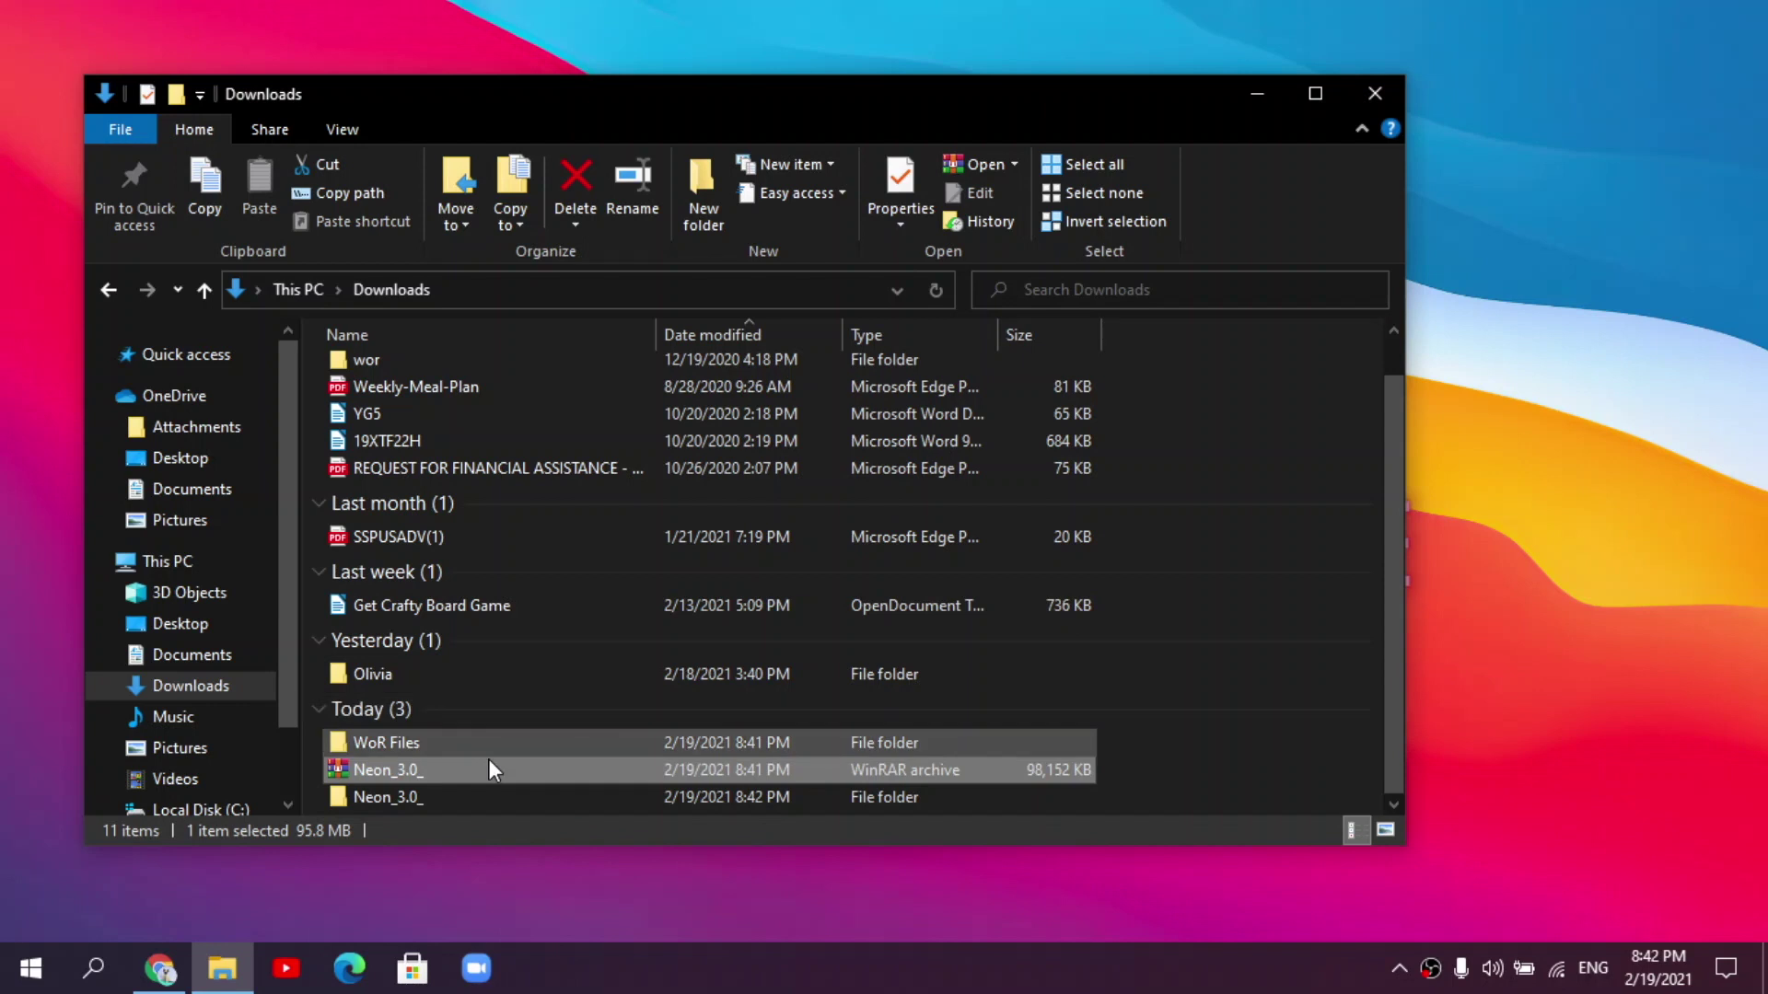
{"action": "double_click", "coordinate": [420, 794]}
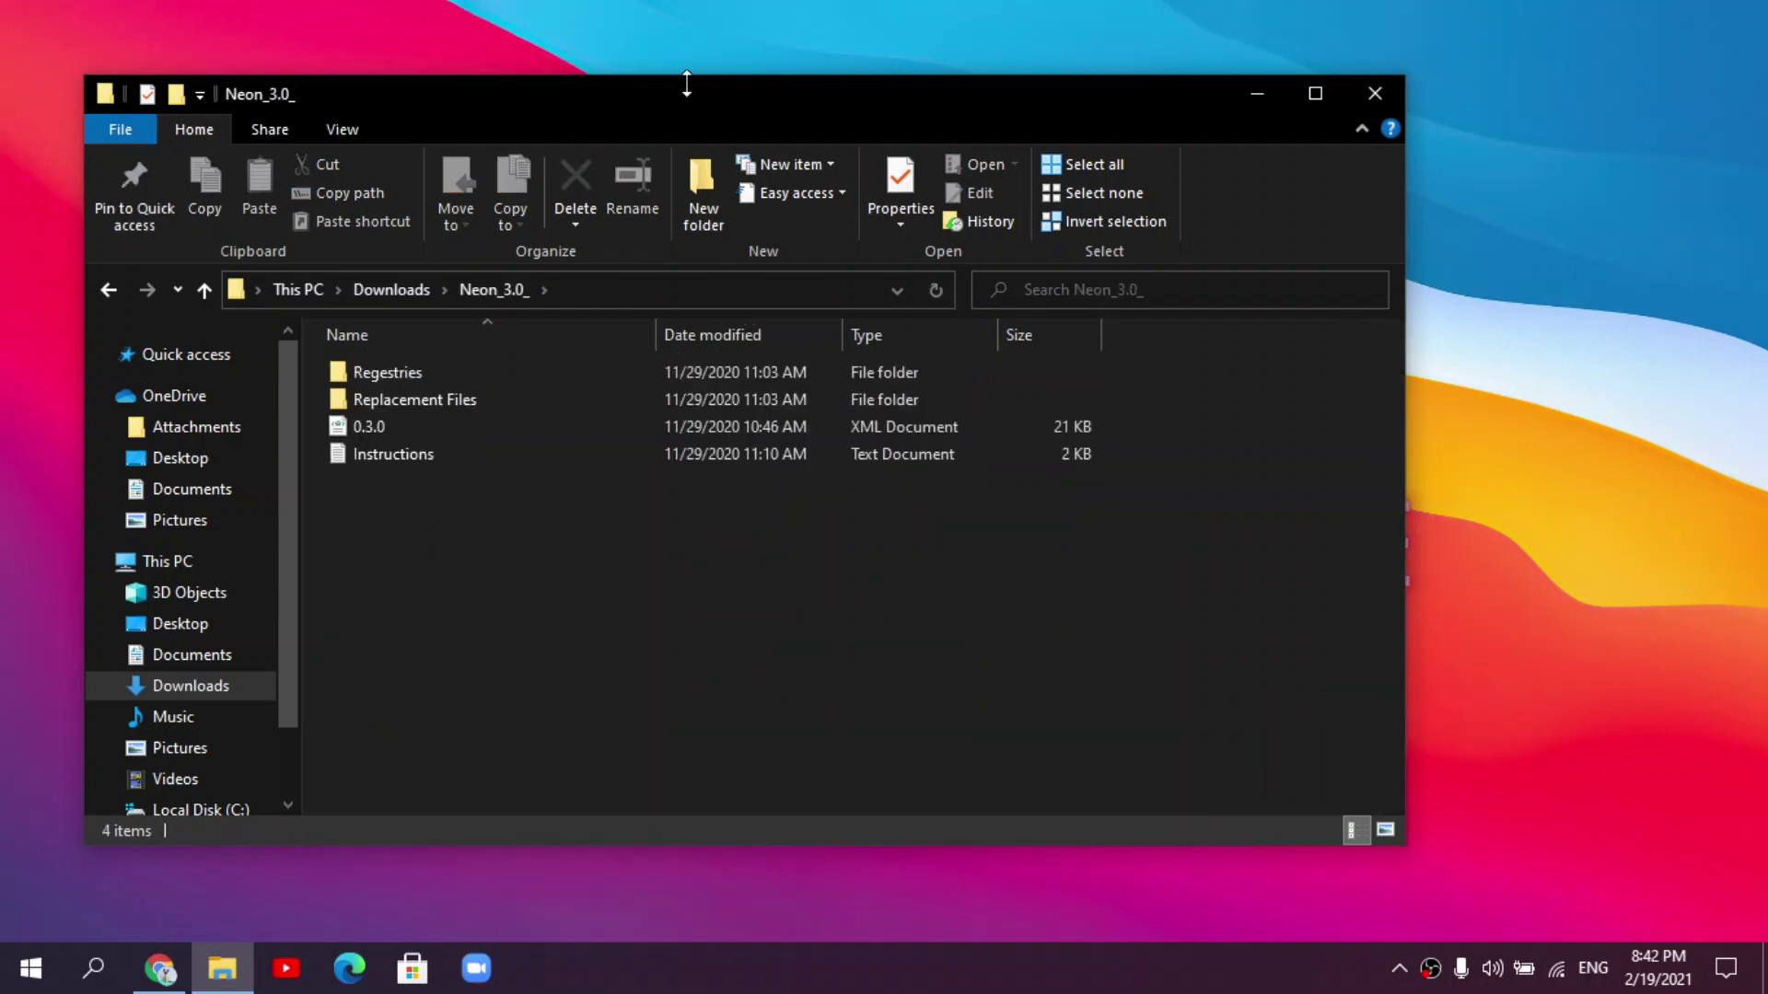
{"action": "left_click_drag", "start_coordinate": [680, 104], "coordinate": [1040, 94]}
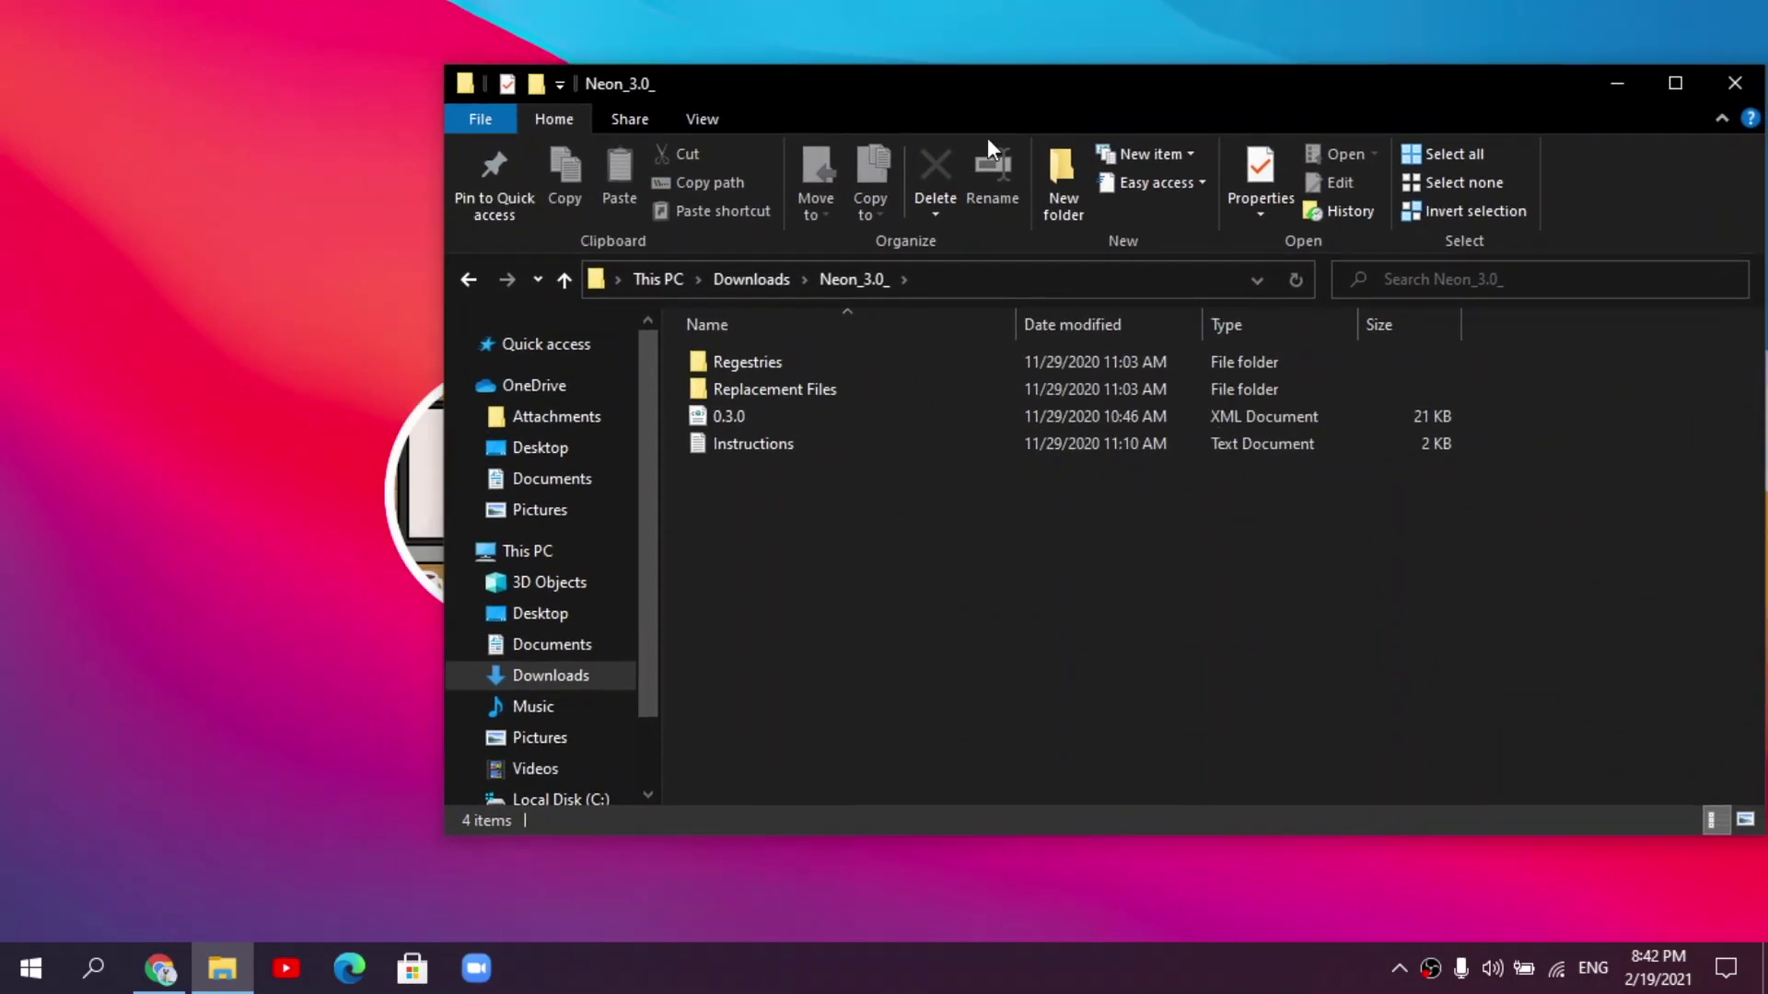
- Launch NTLite through a Windows search, allow it to run and maximize its window
{"action": "left_click", "coordinate": [90, 956]}
{"action": "type", "text": "ntli"}
{"action": "key", "text": "Return"}
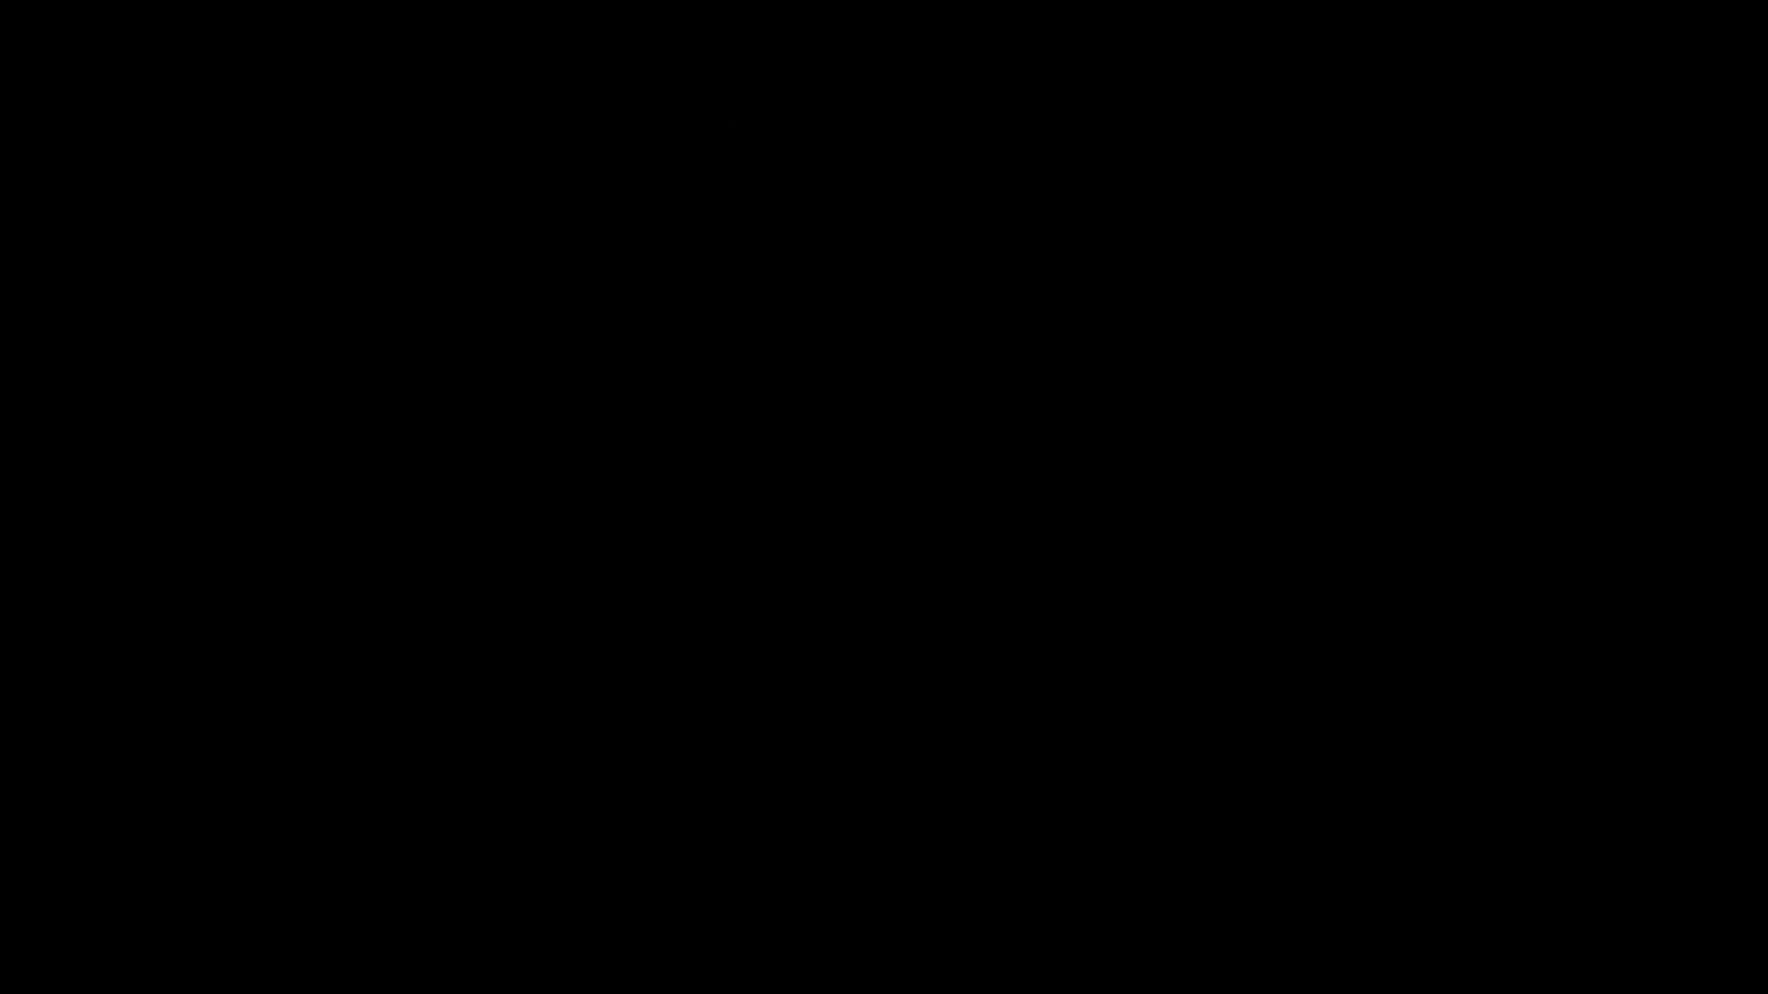
{"action": "left_click", "coordinate": [770, 646]}
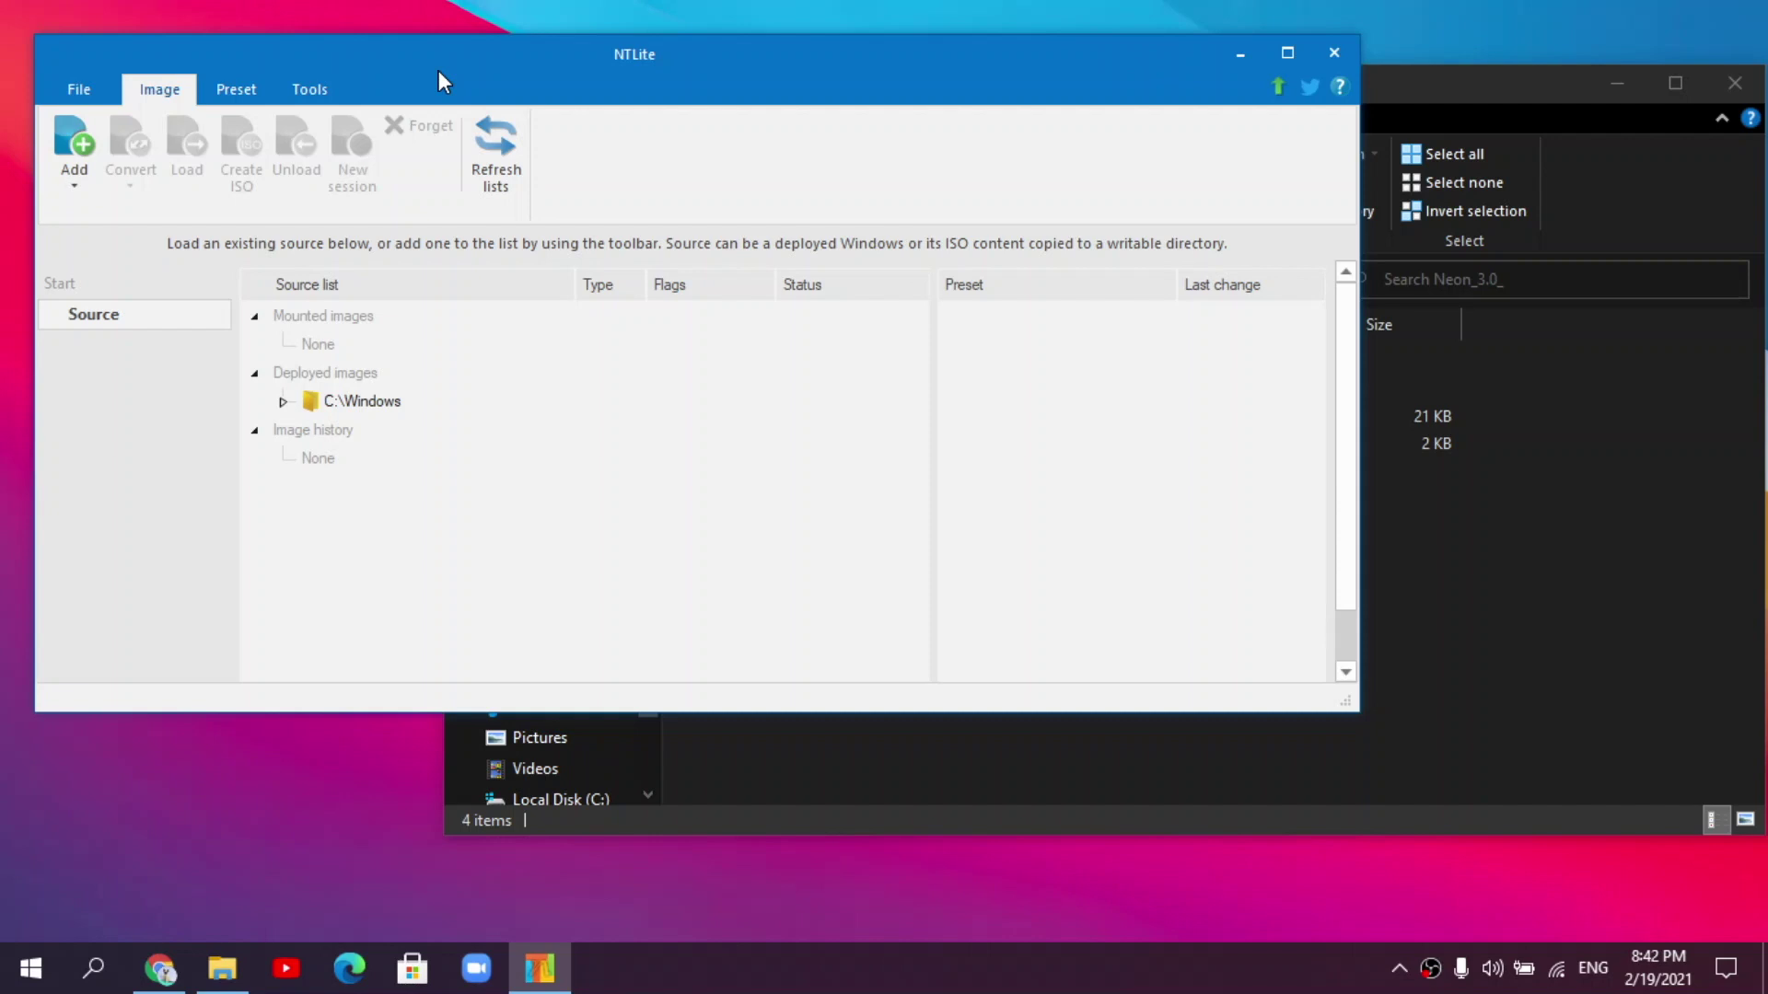
{"action": "left_click", "coordinate": [64, 134]}
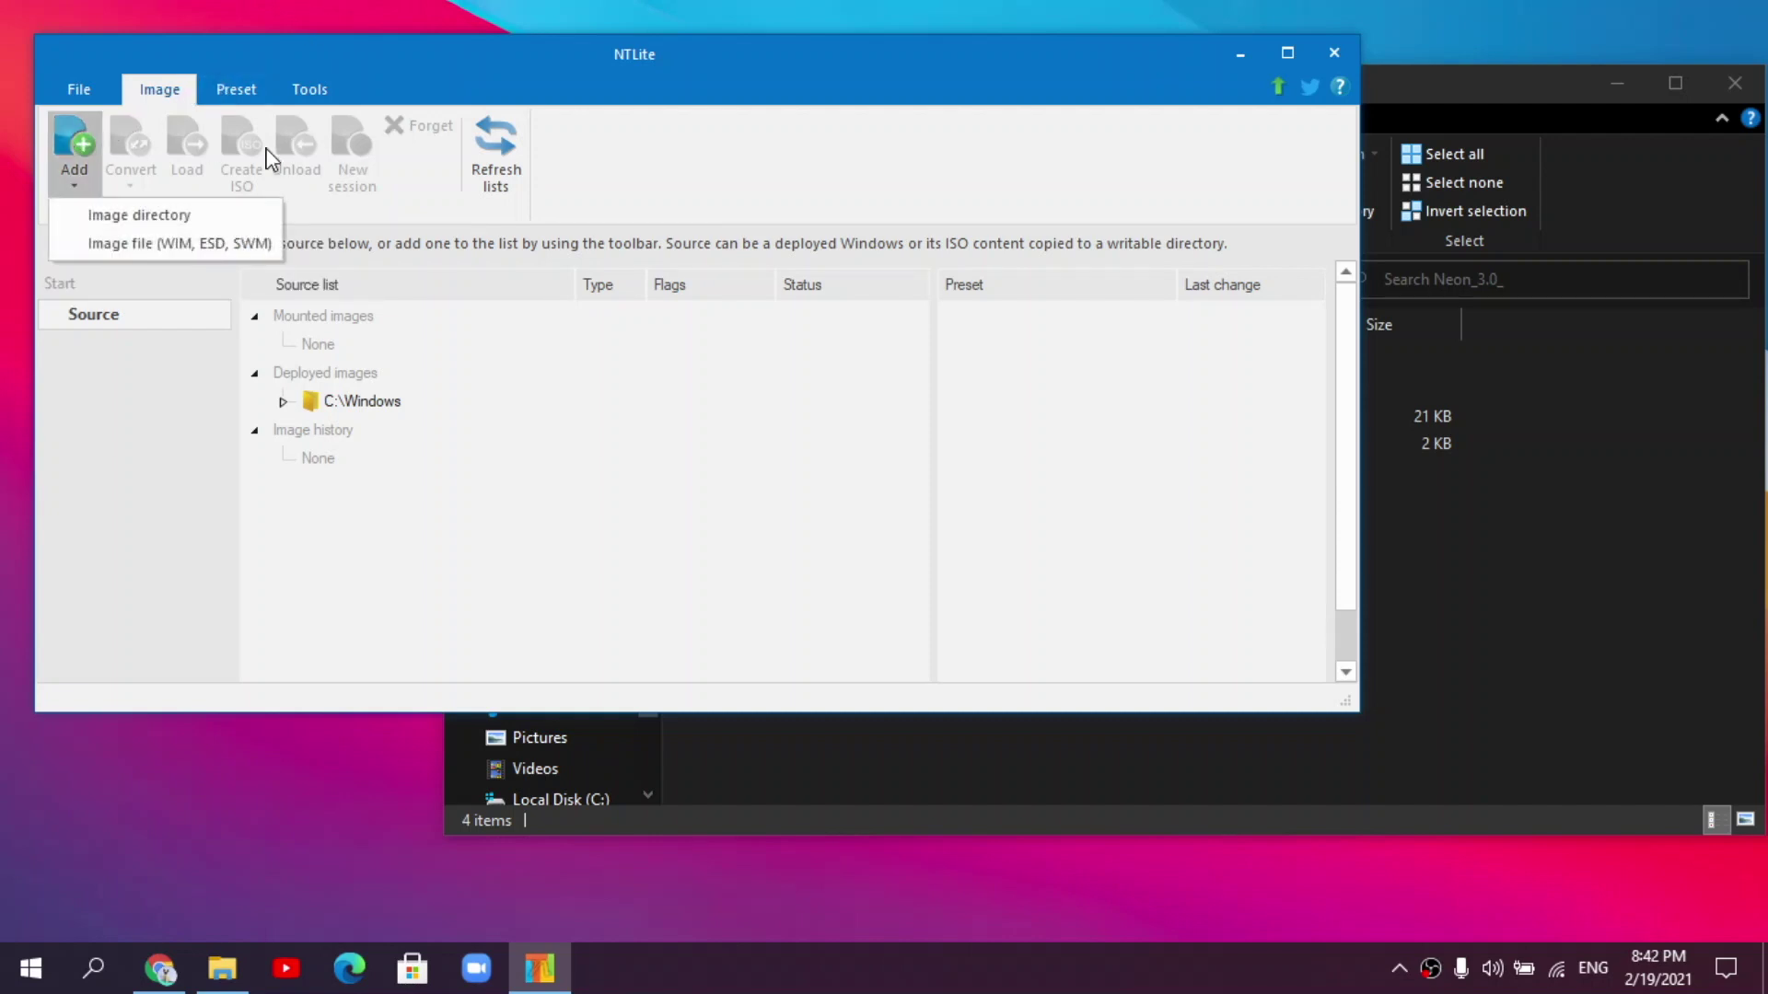
{"action": "left_click", "coordinate": [1288, 53]}
{"action": "left_click", "coordinate": [1287, 53]}
- Add install.wim from the WoR Files folder in Downloads as an image file, accept the isolated-image warning and select its Windows 10 Pro entry
{"action": "left_click", "coordinate": [37, 120]}
{"action": "left_click", "coordinate": [103, 206]}
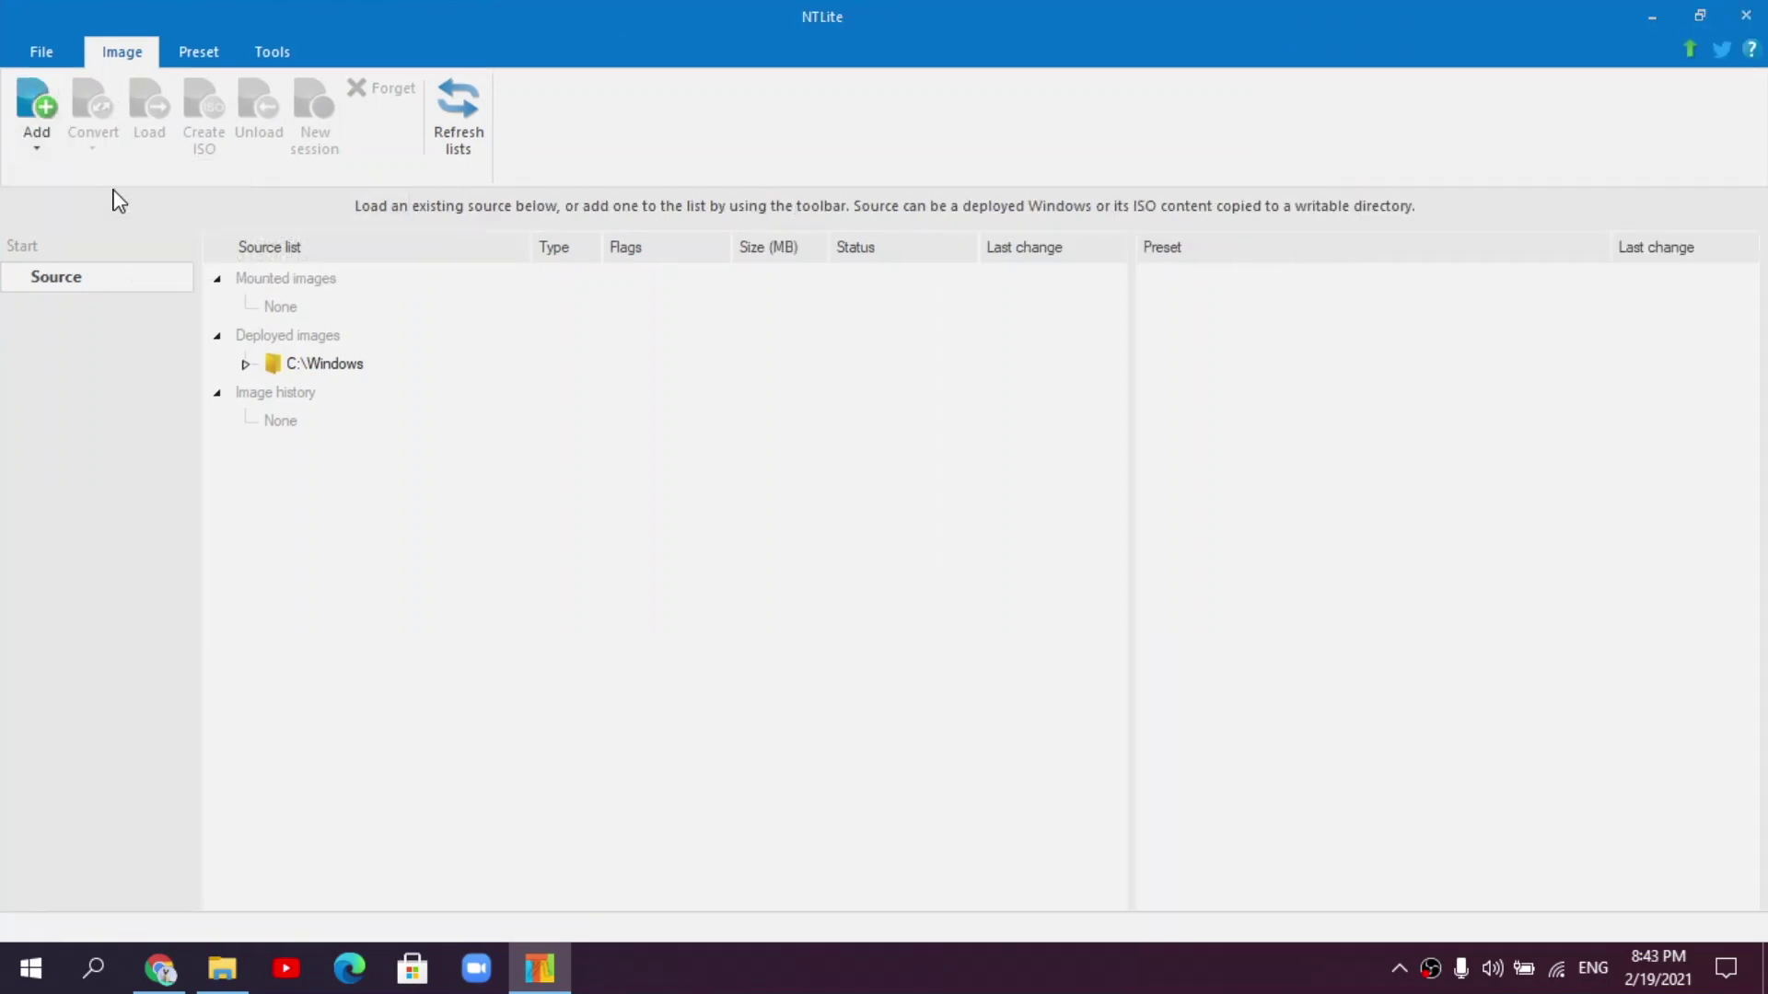
{"action": "left_click", "coordinate": [552, 456]}
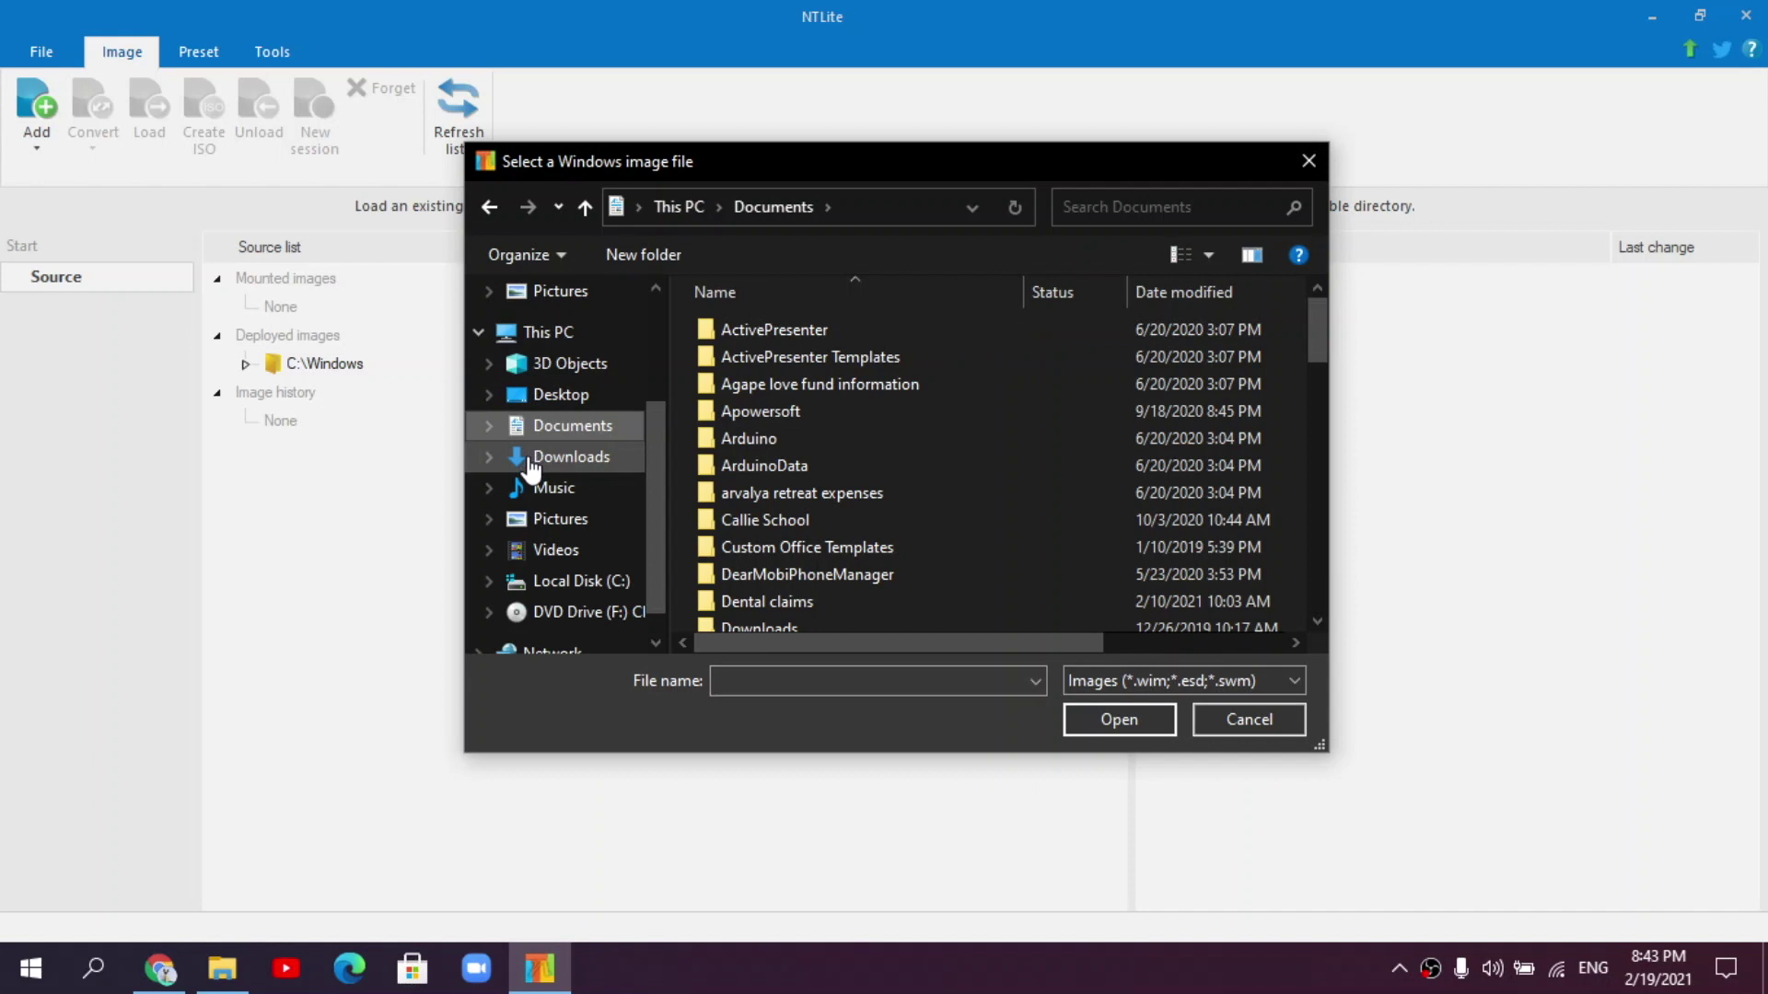
{"action": "double_click", "coordinate": [765, 538]}
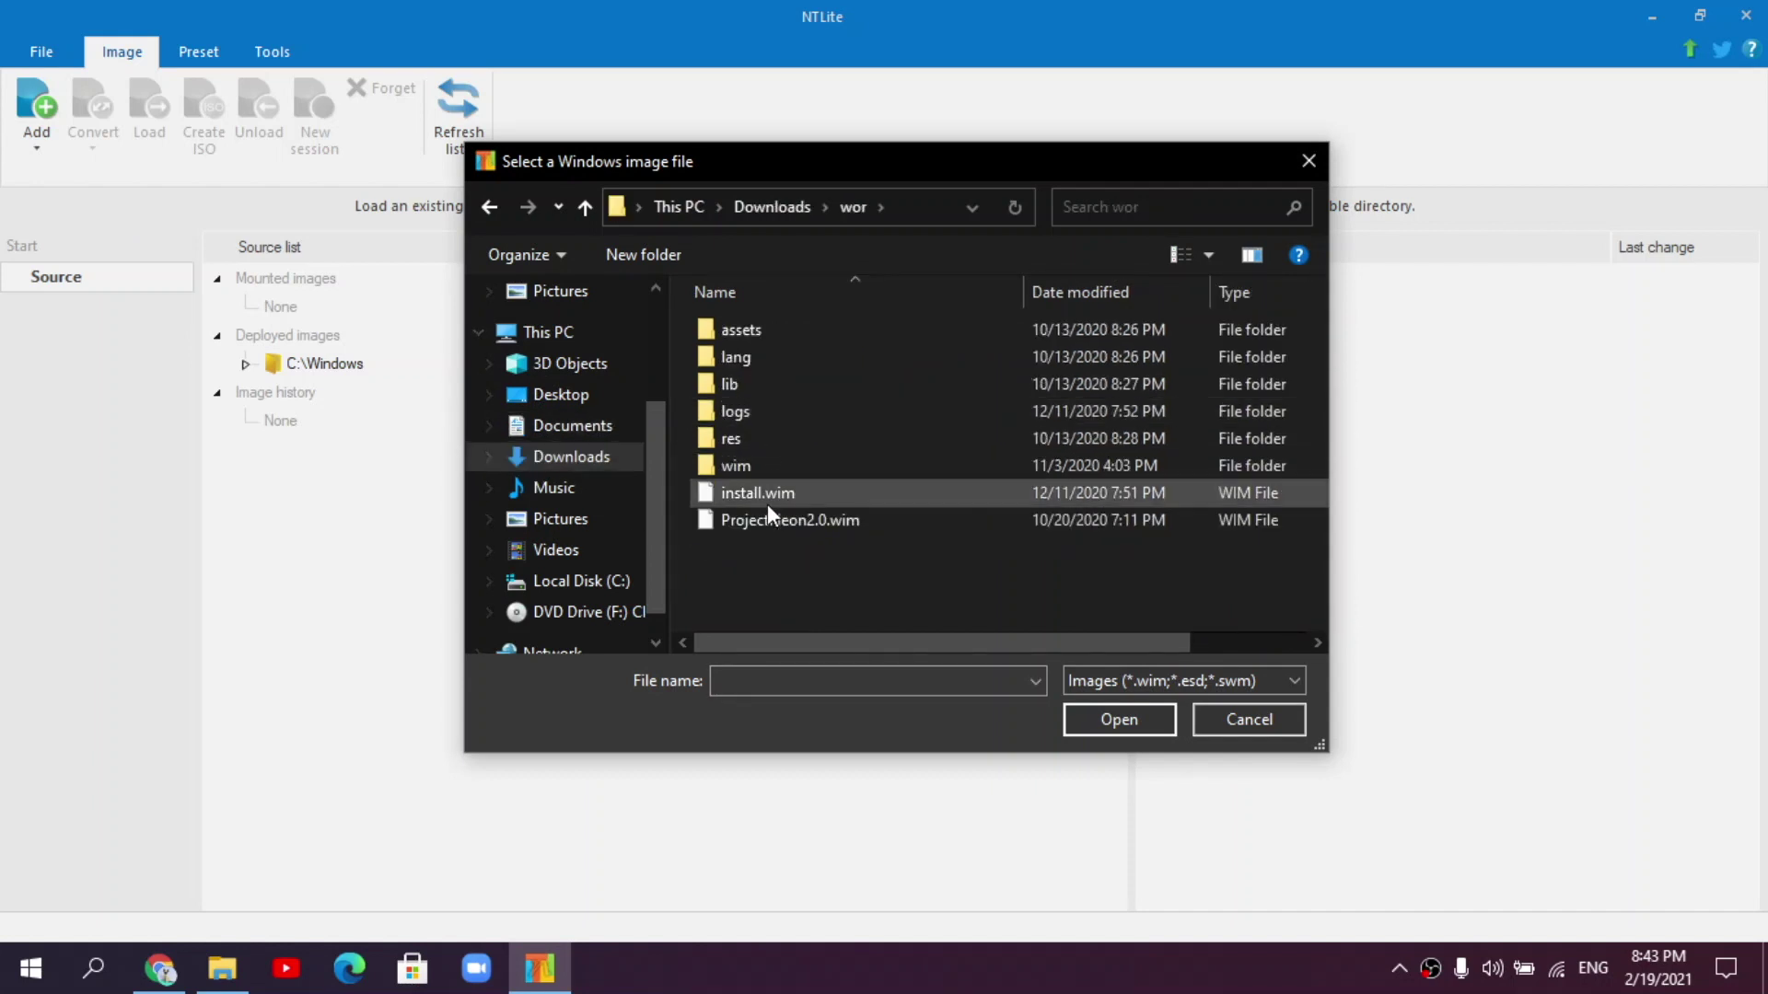
{"action": "left_click", "coordinate": [590, 458]}
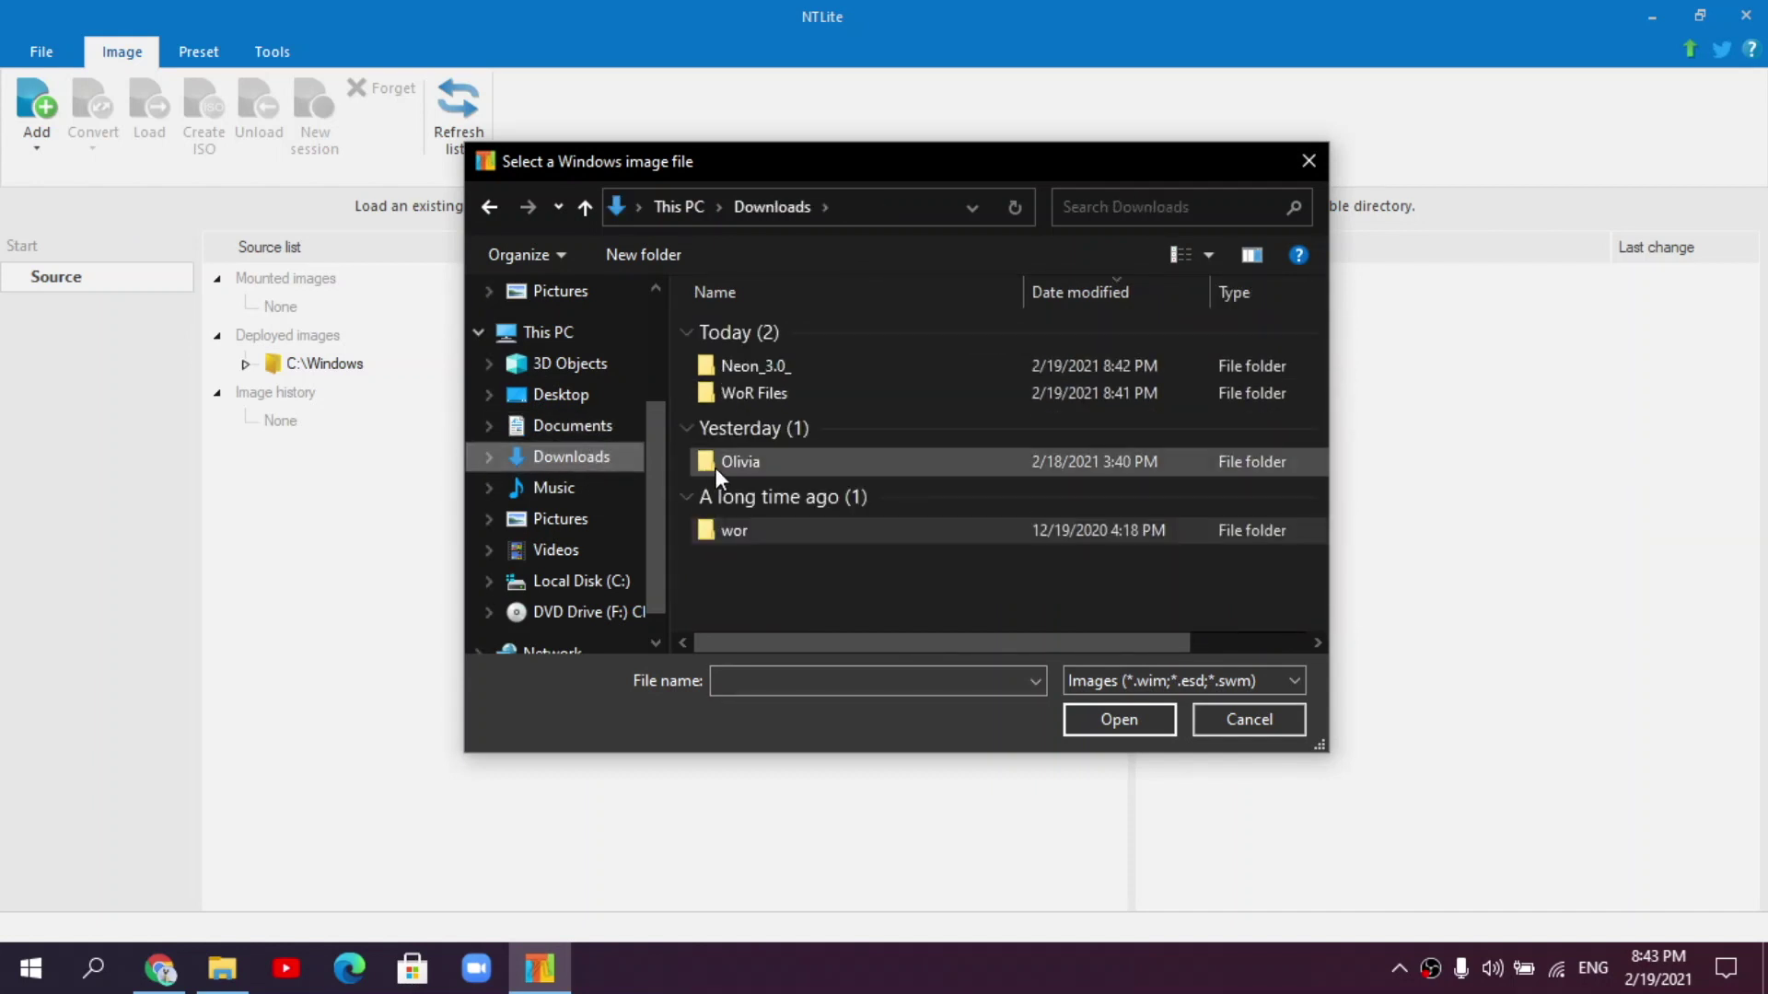
{"action": "left_click", "coordinate": [761, 390]}
{"action": "double_click", "coordinate": [761, 392]}
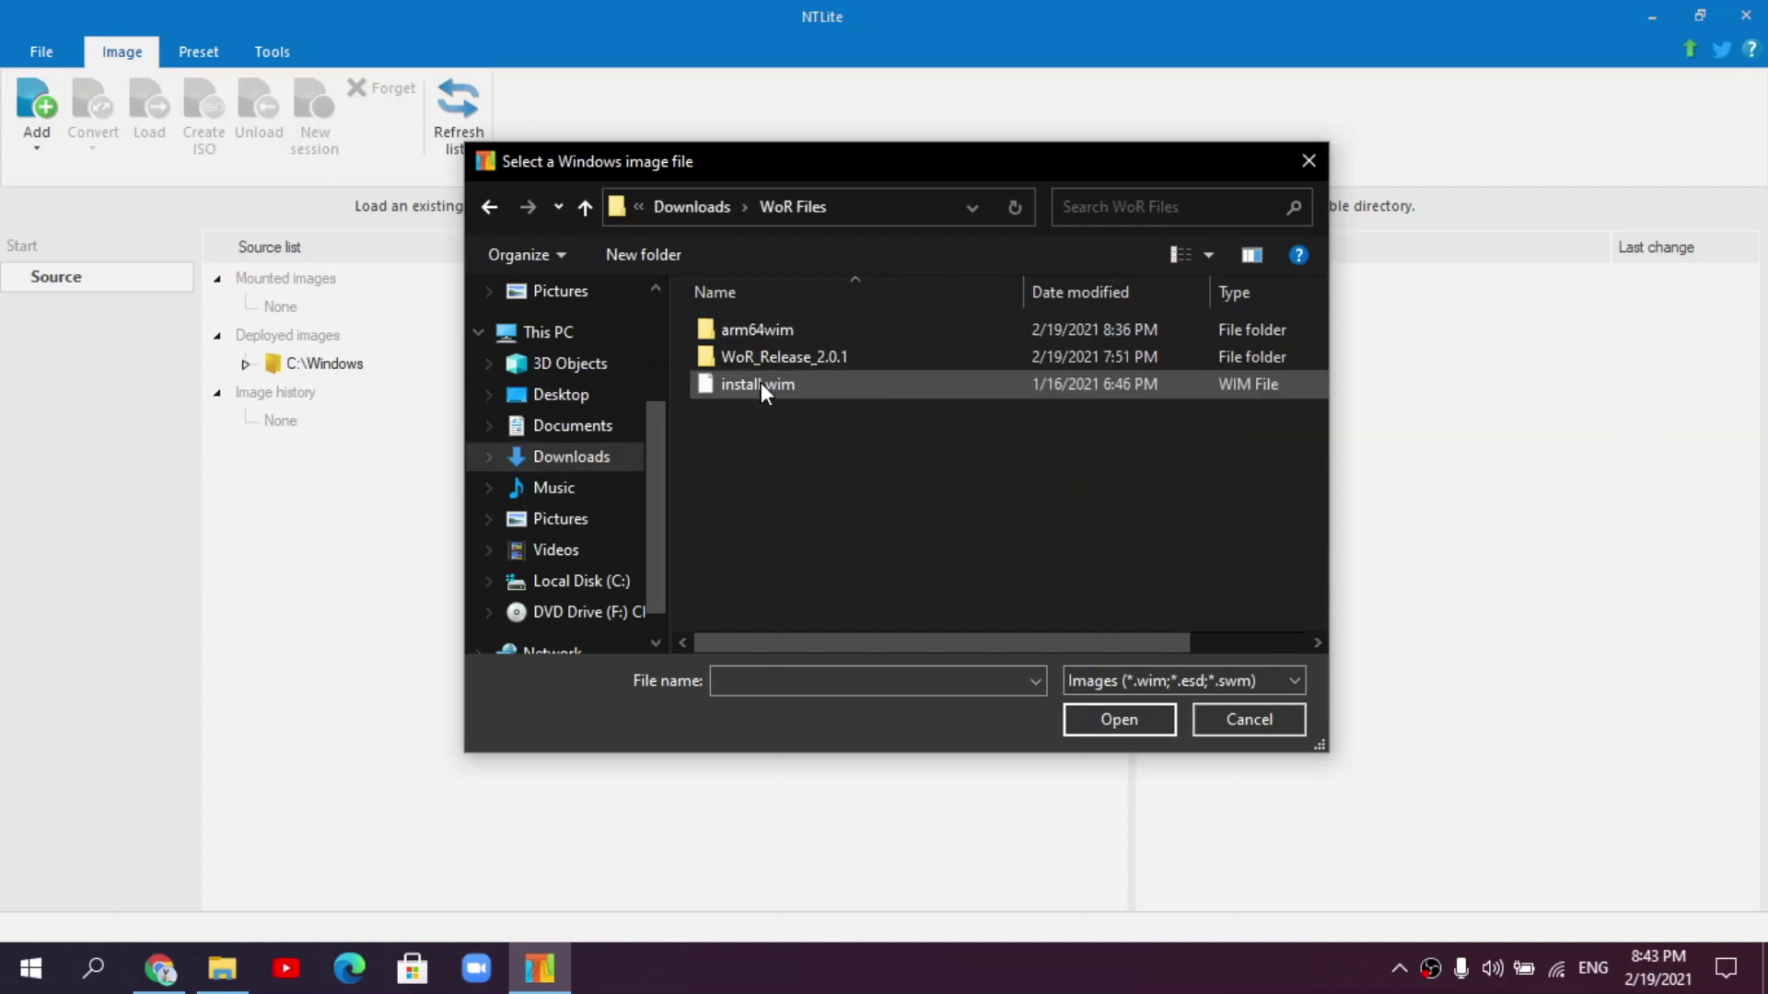
{"action": "left_click", "coordinate": [760, 383]}
{"action": "left_click", "coordinate": [1146, 726]}
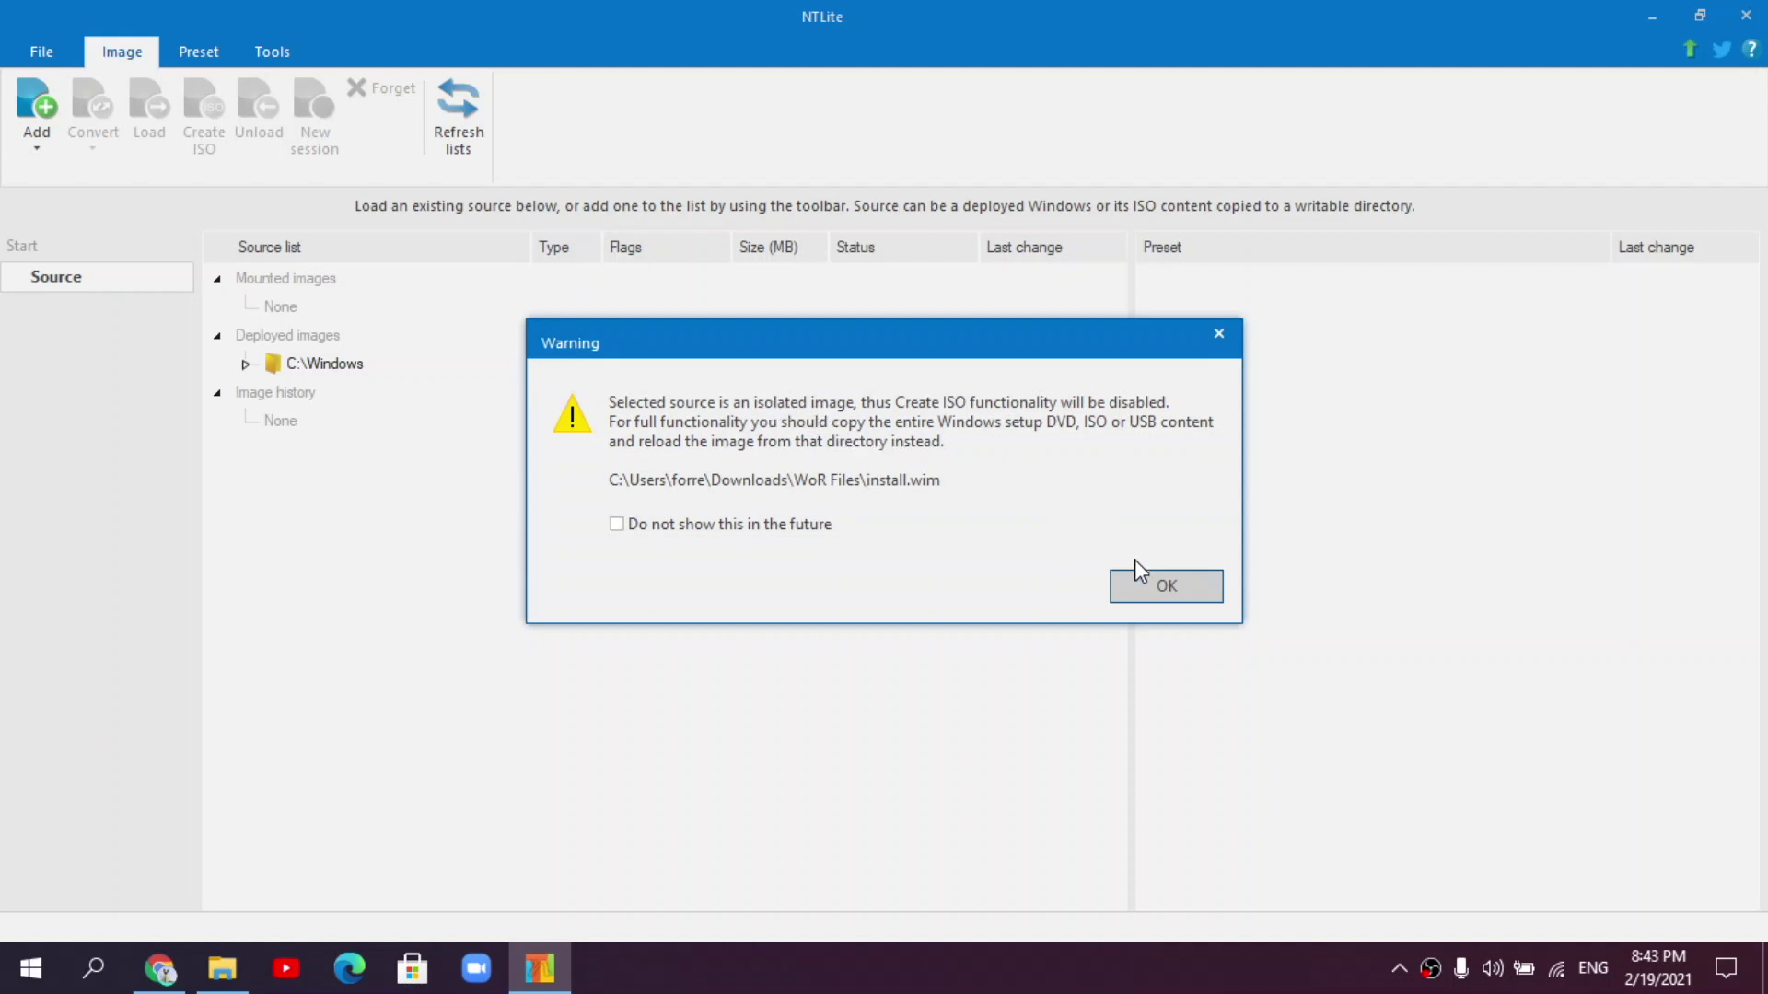
{"action": "left_click", "coordinate": [1146, 585]}
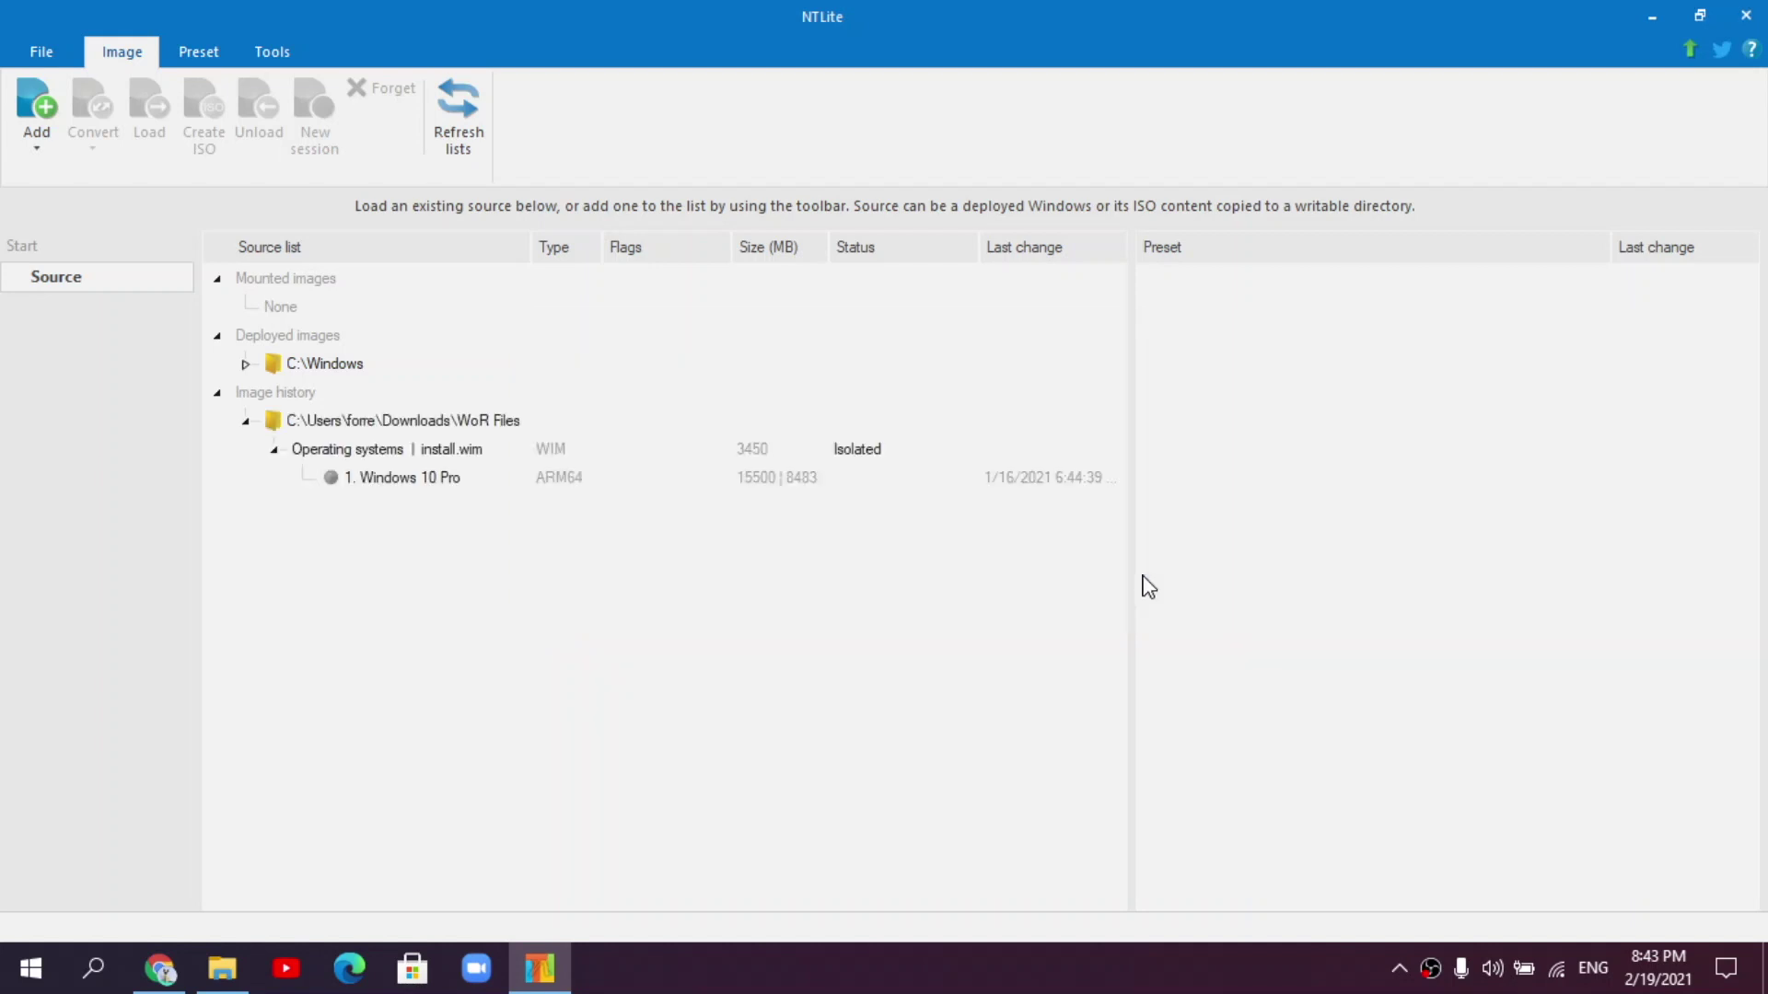
{"action": "left_click", "coordinate": [411, 477]}
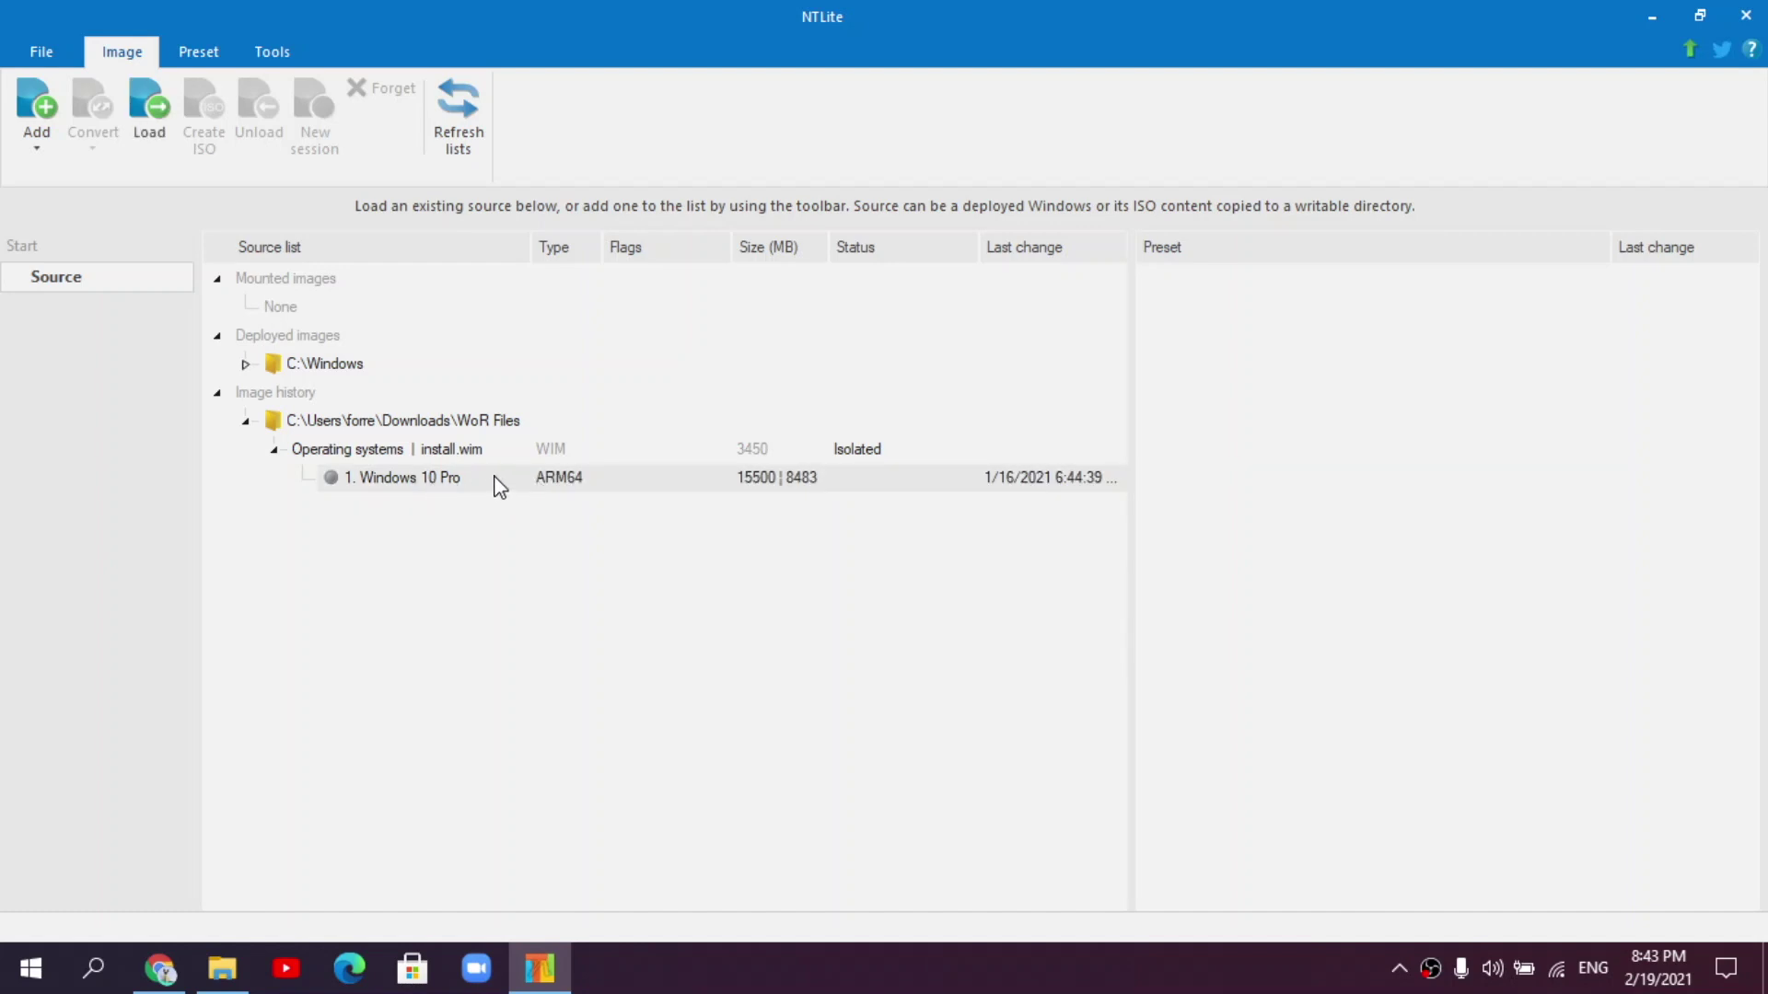
- Load the Windows 10 Pro image of install.wim, import the 0.3.0 preset from the Neon_3.0_ folder under the name 0.3.0 and select it
{"action": "double_click", "coordinate": [498, 479]}
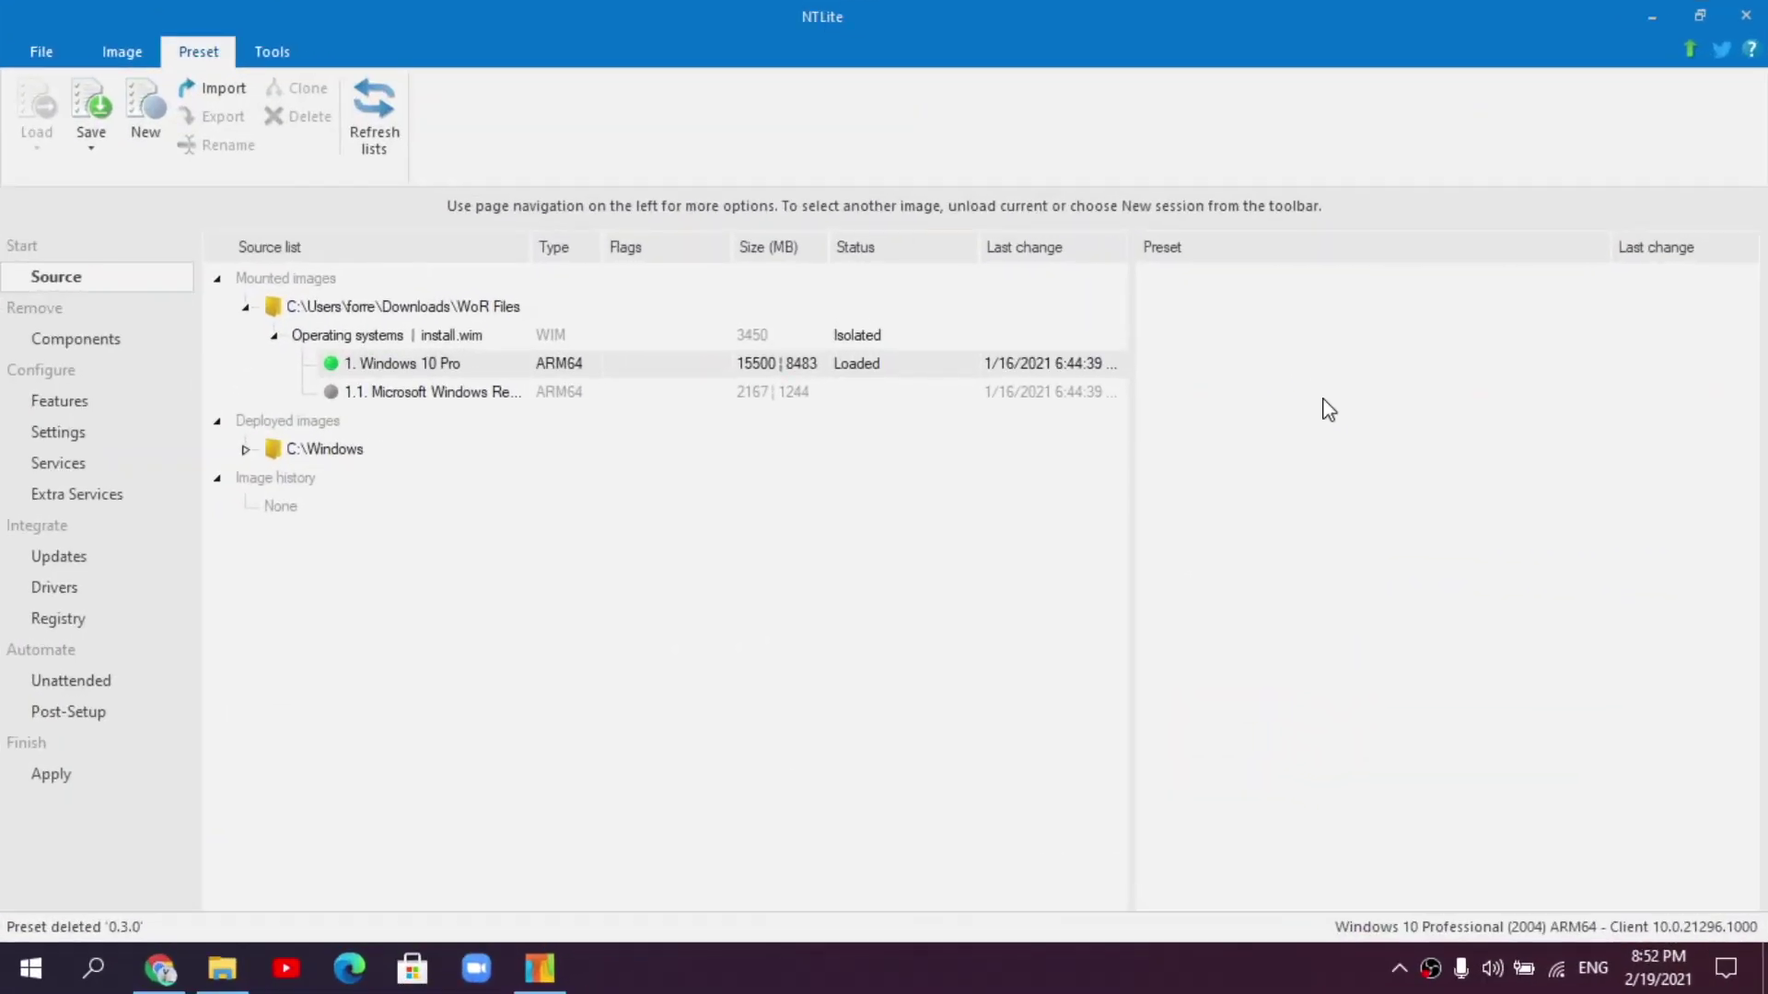
{"action": "left_click", "coordinate": [448, 368]}
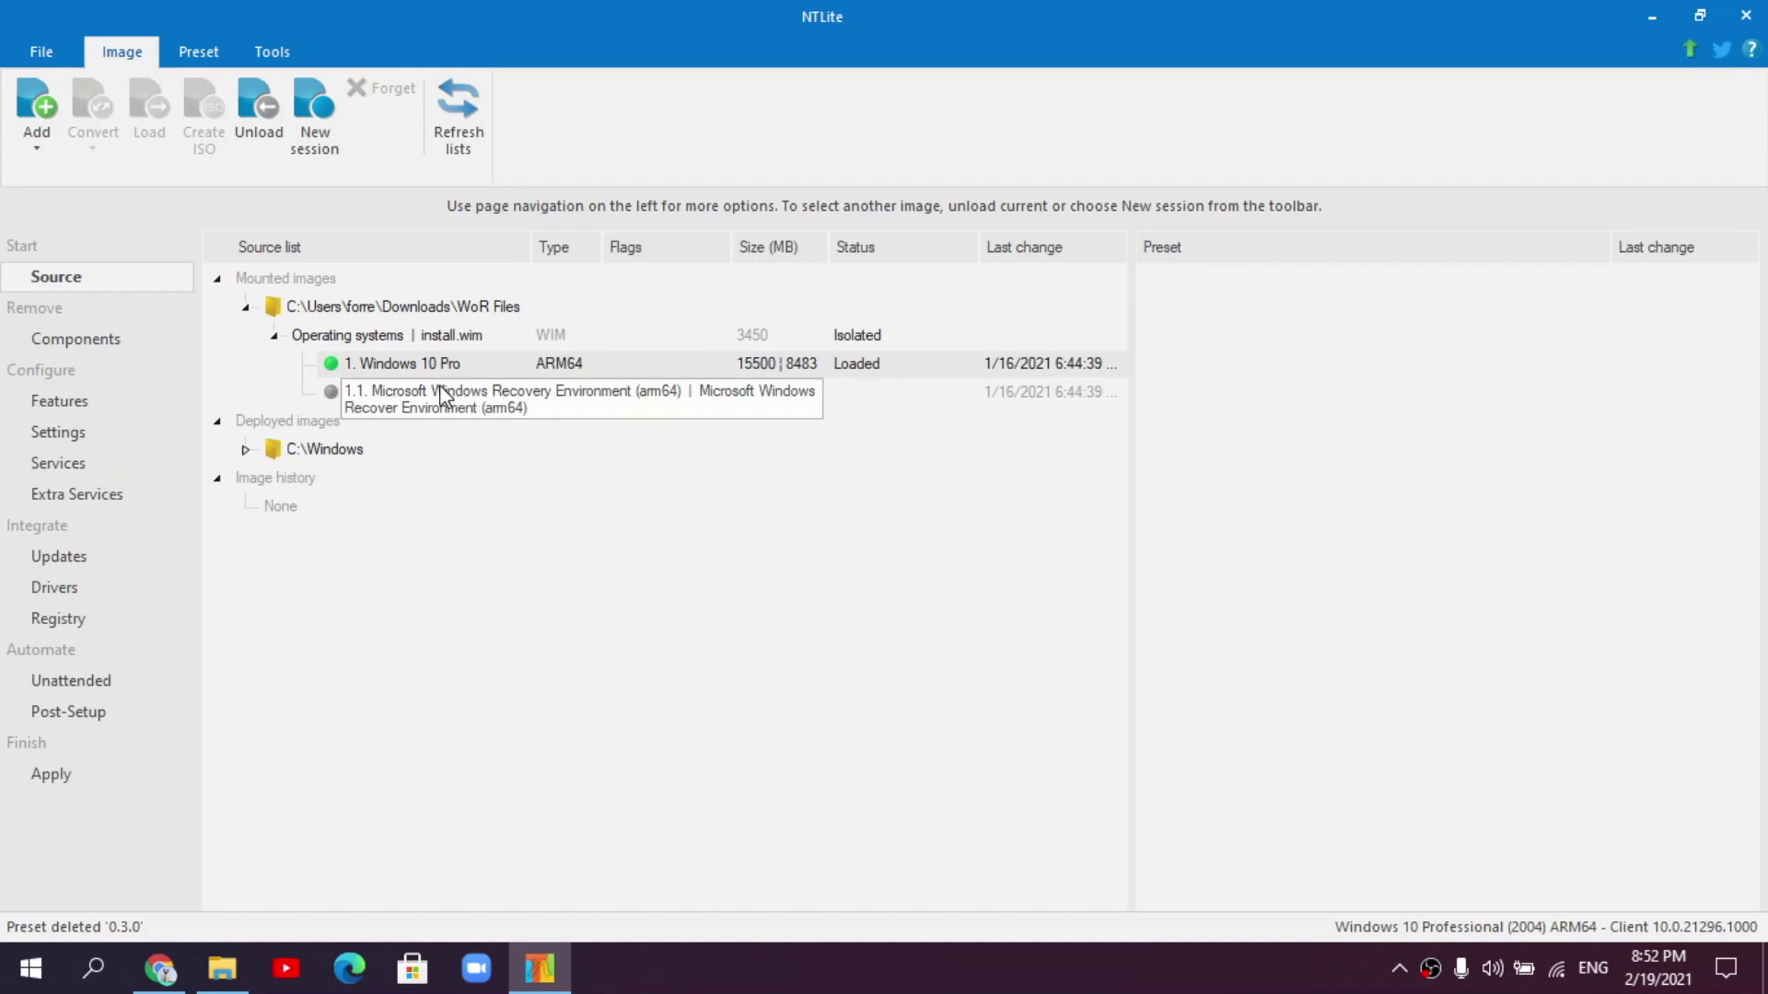
{"action": "left_click", "coordinate": [207, 55]}
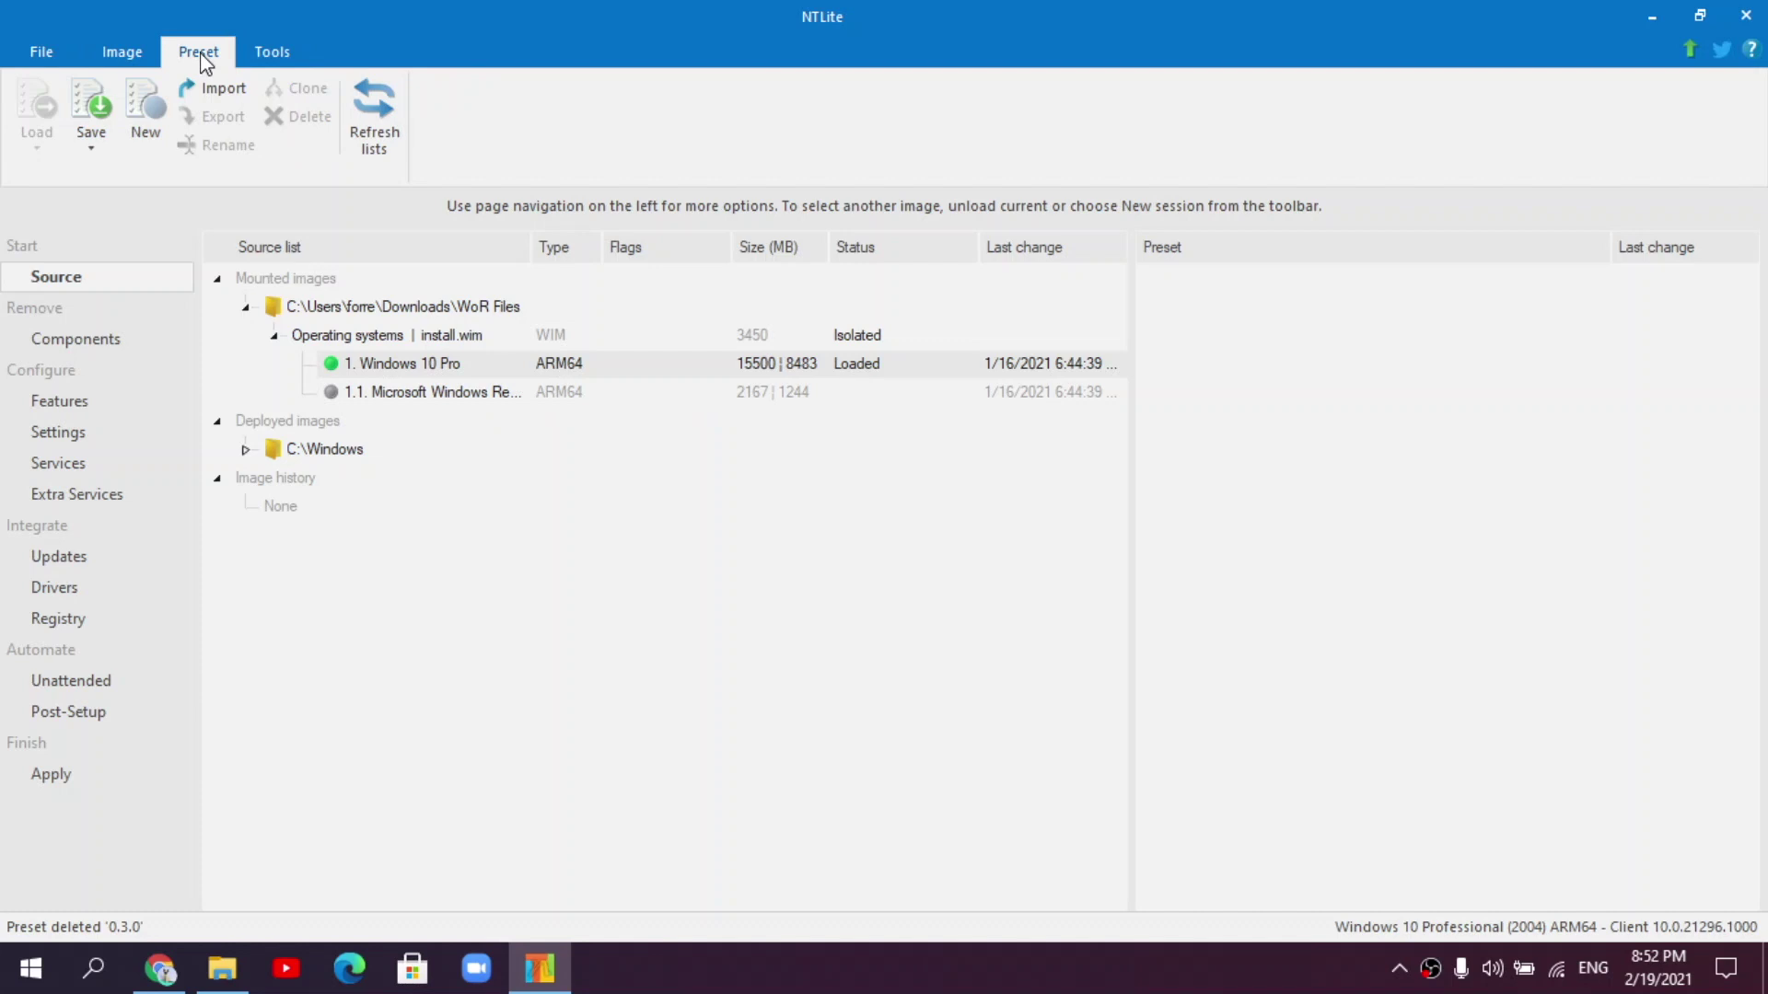
{"action": "left_click", "coordinate": [212, 89]}
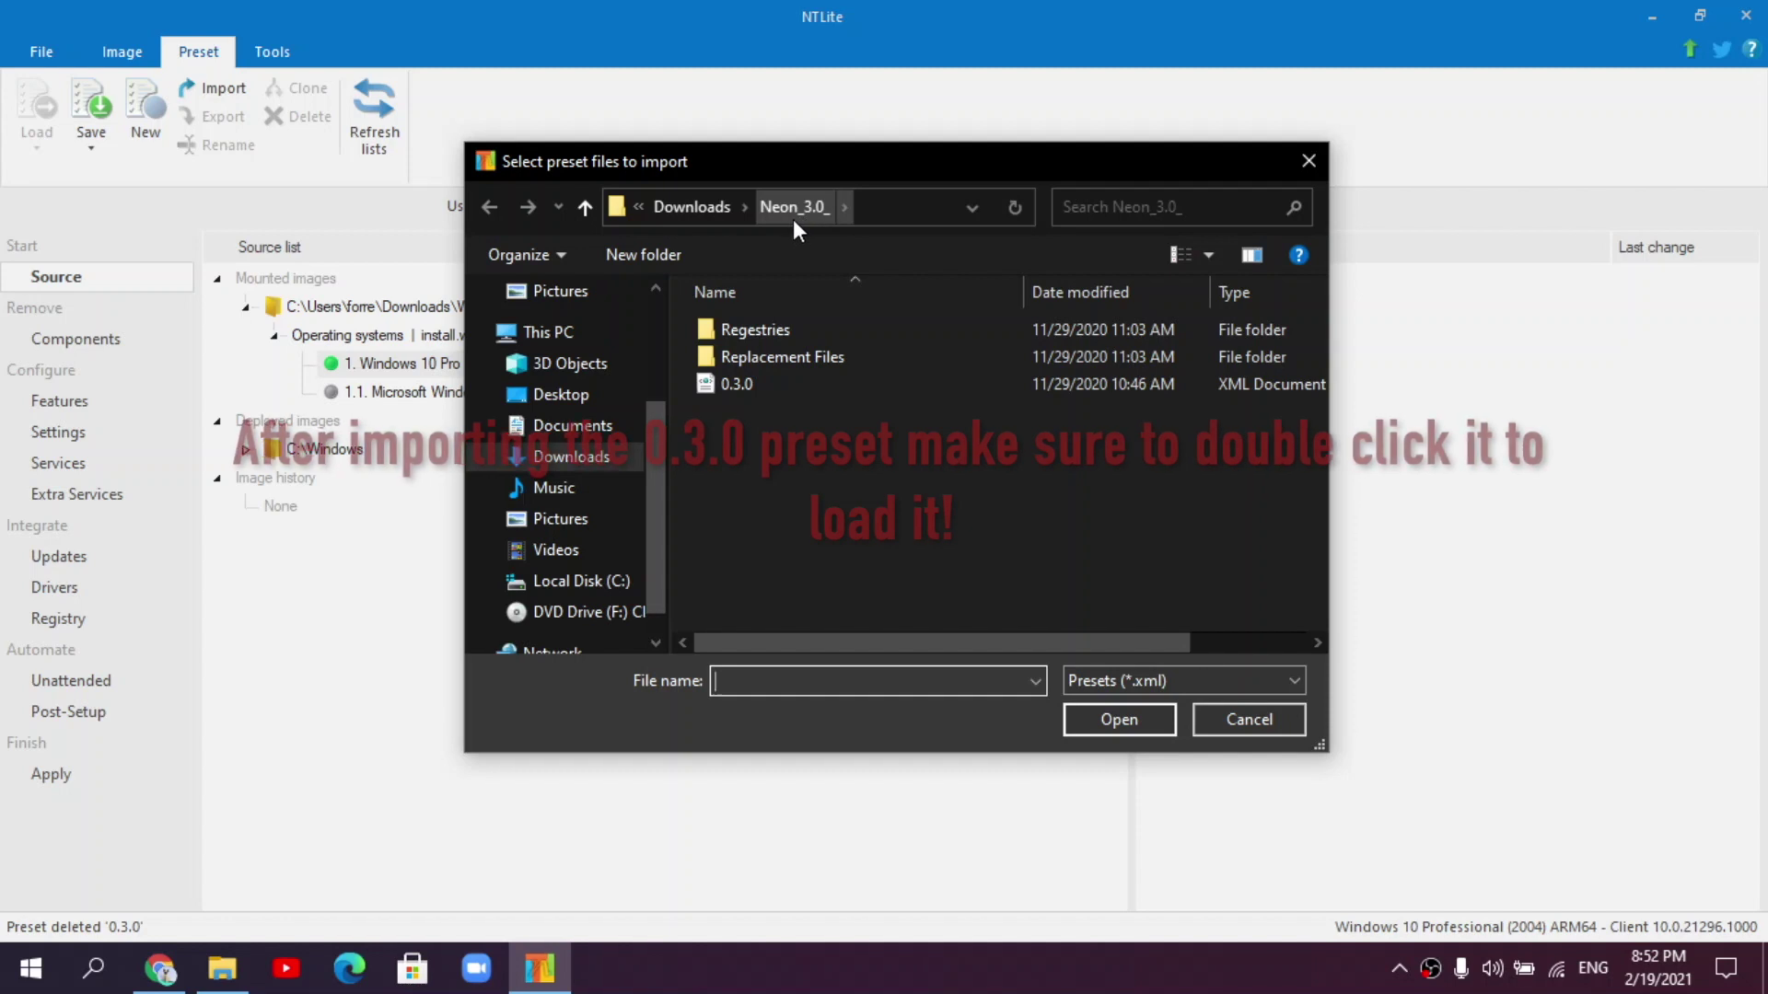
{"action": "left_click", "coordinate": [754, 383]}
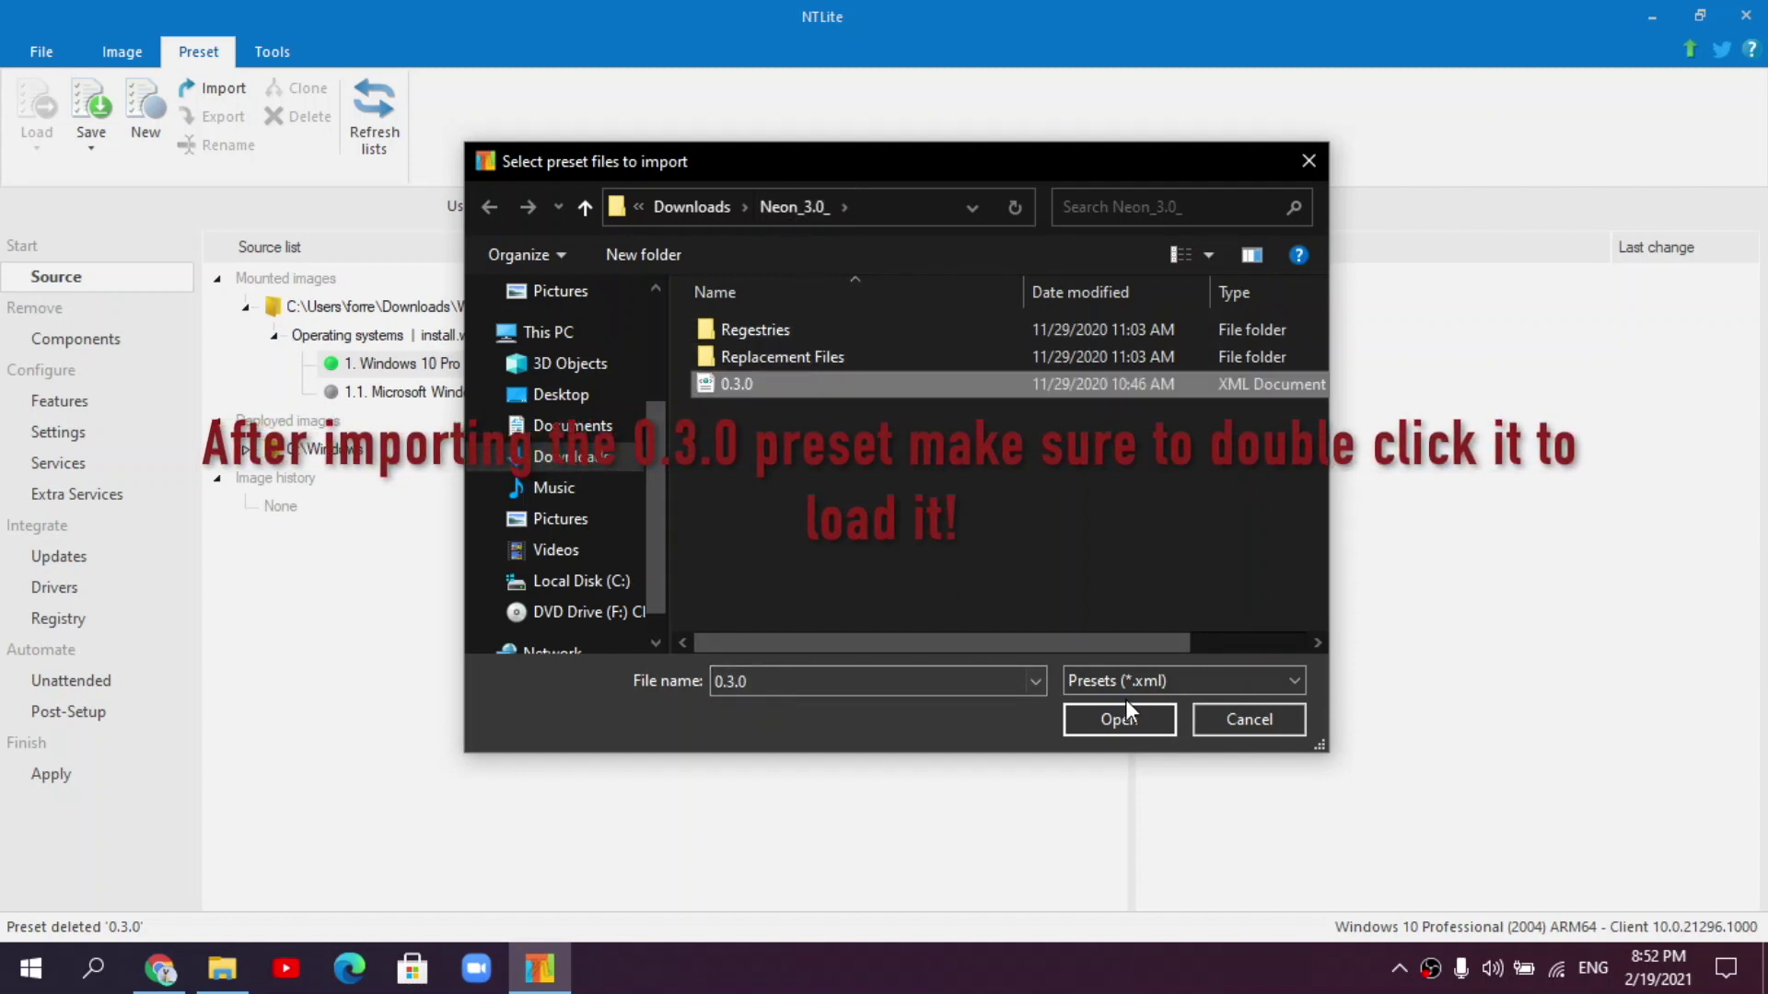
{"action": "left_click", "coordinate": [1098, 723]}
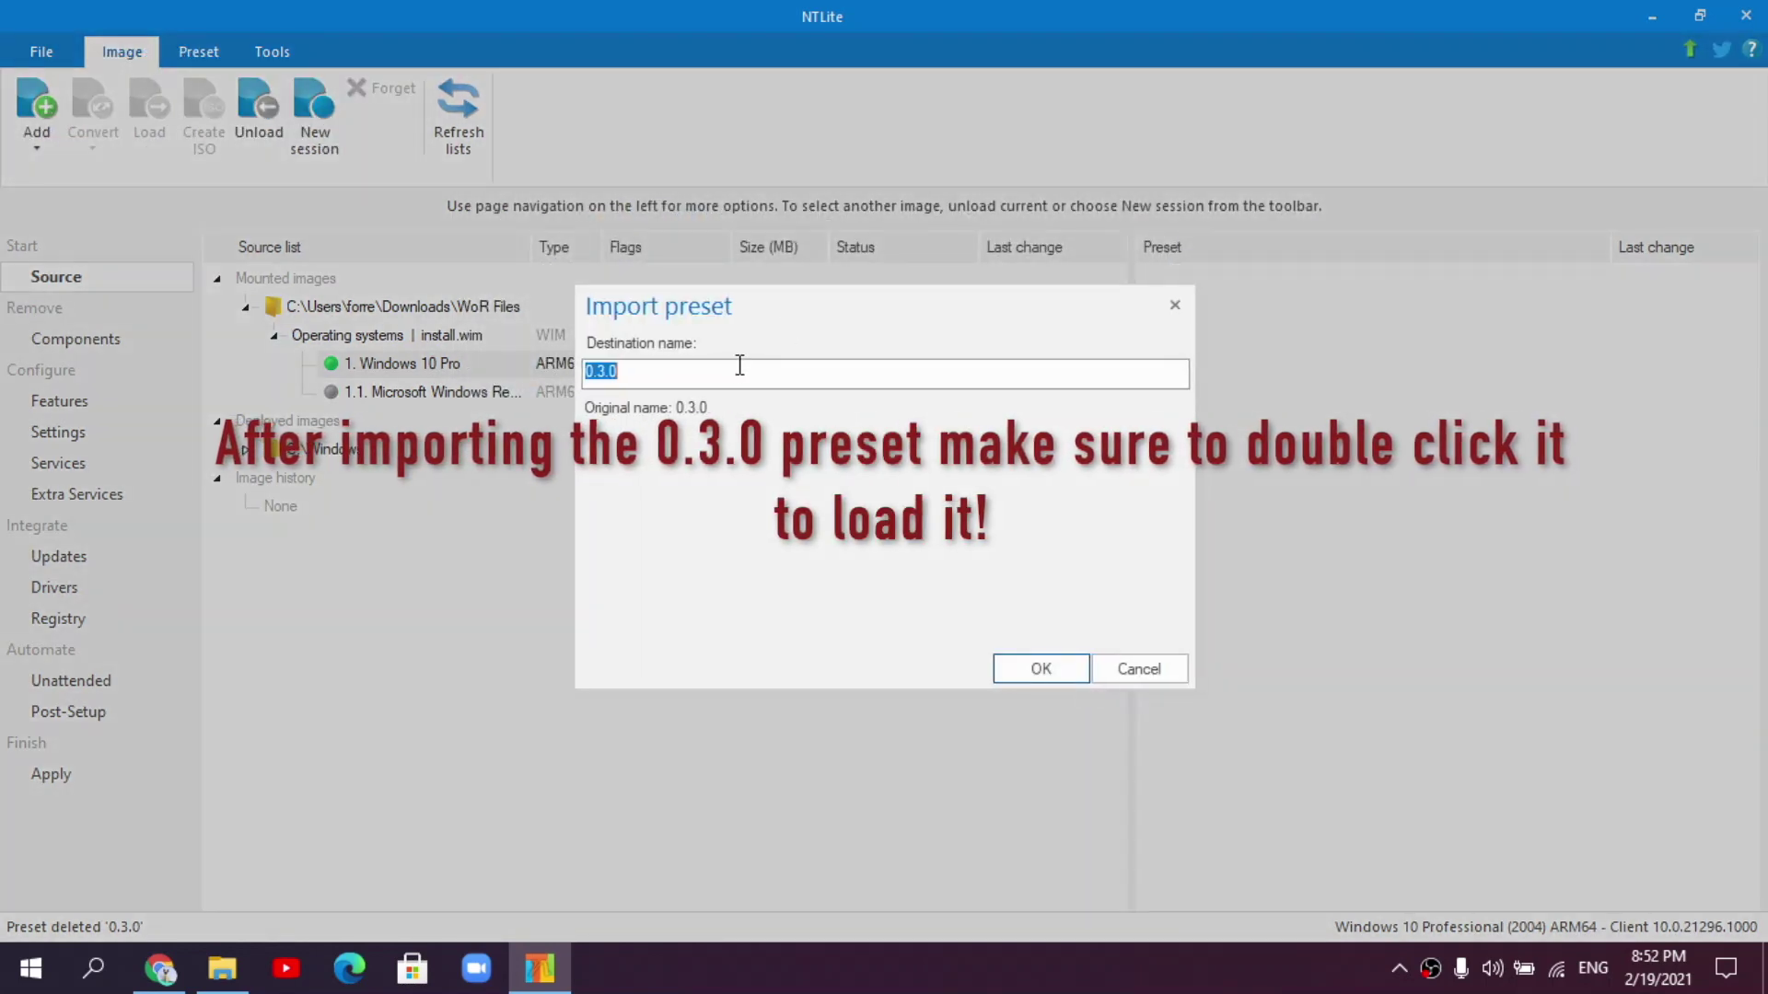
{"action": "left_click", "coordinate": [1047, 672]}
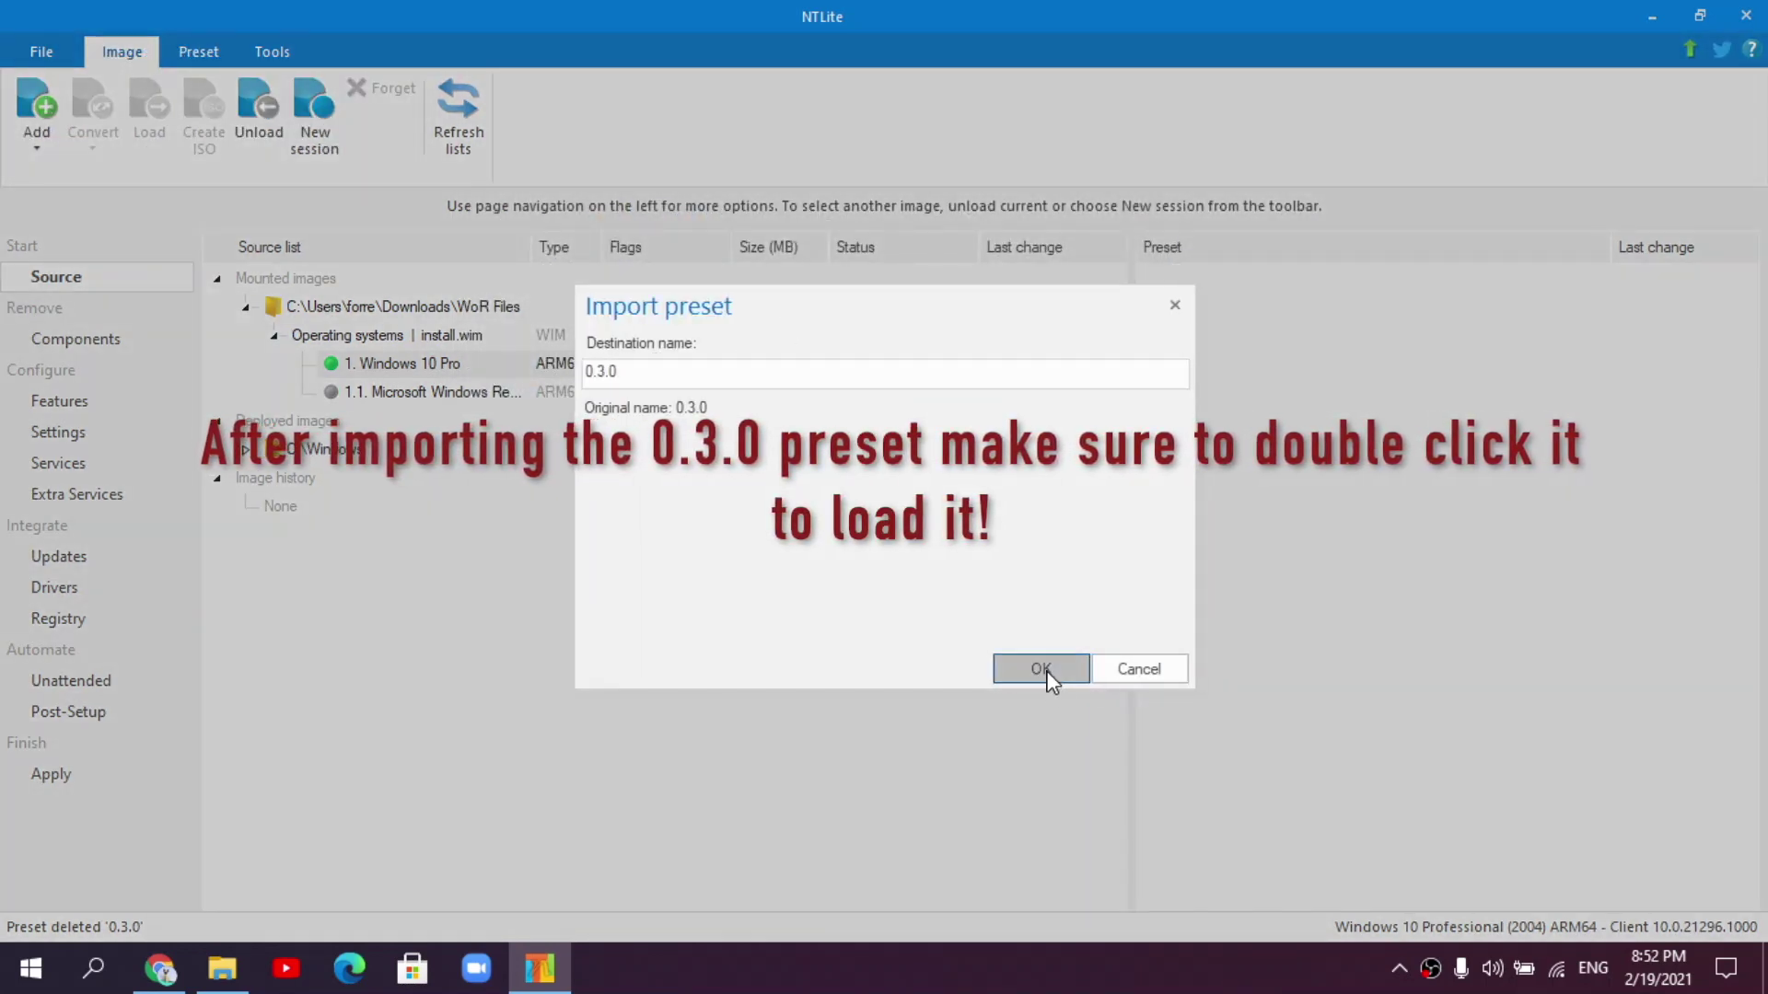
{"action": "left_click", "coordinate": [1146, 281]}
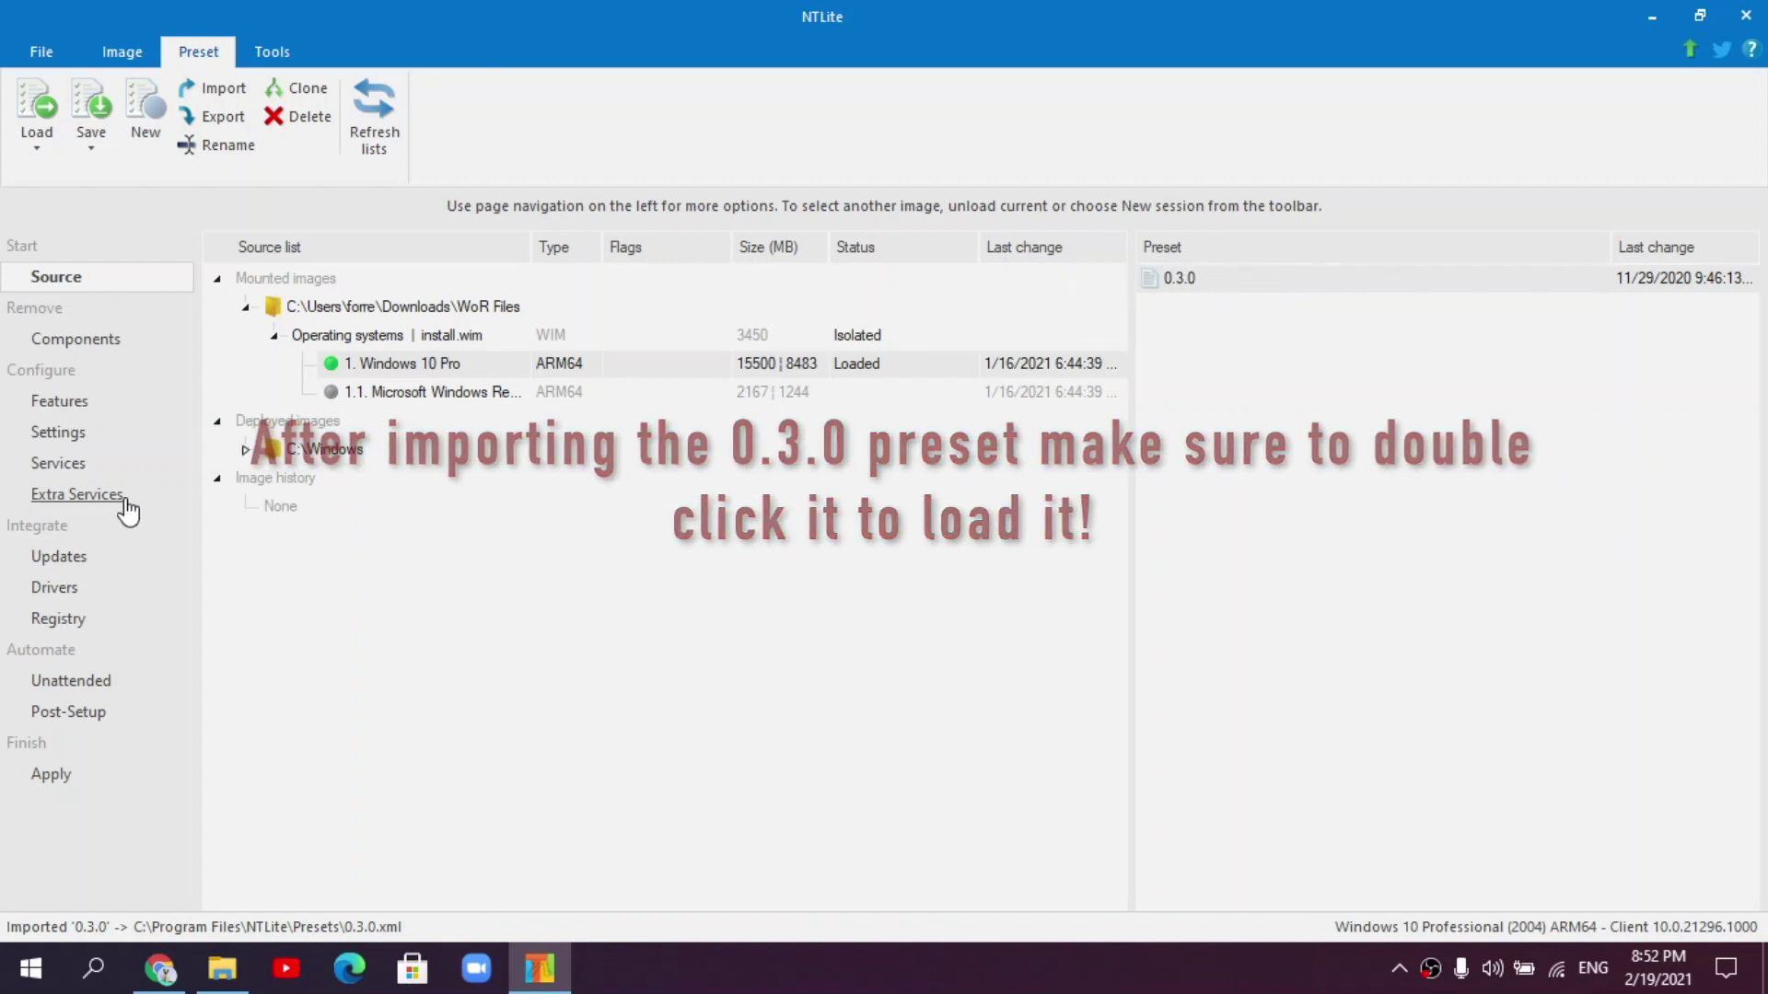
- Add all five registry files from the Regestries folder in Neon_3.0_ to the image's registry integration queue
{"action": "left_click", "coordinate": [80, 626]}
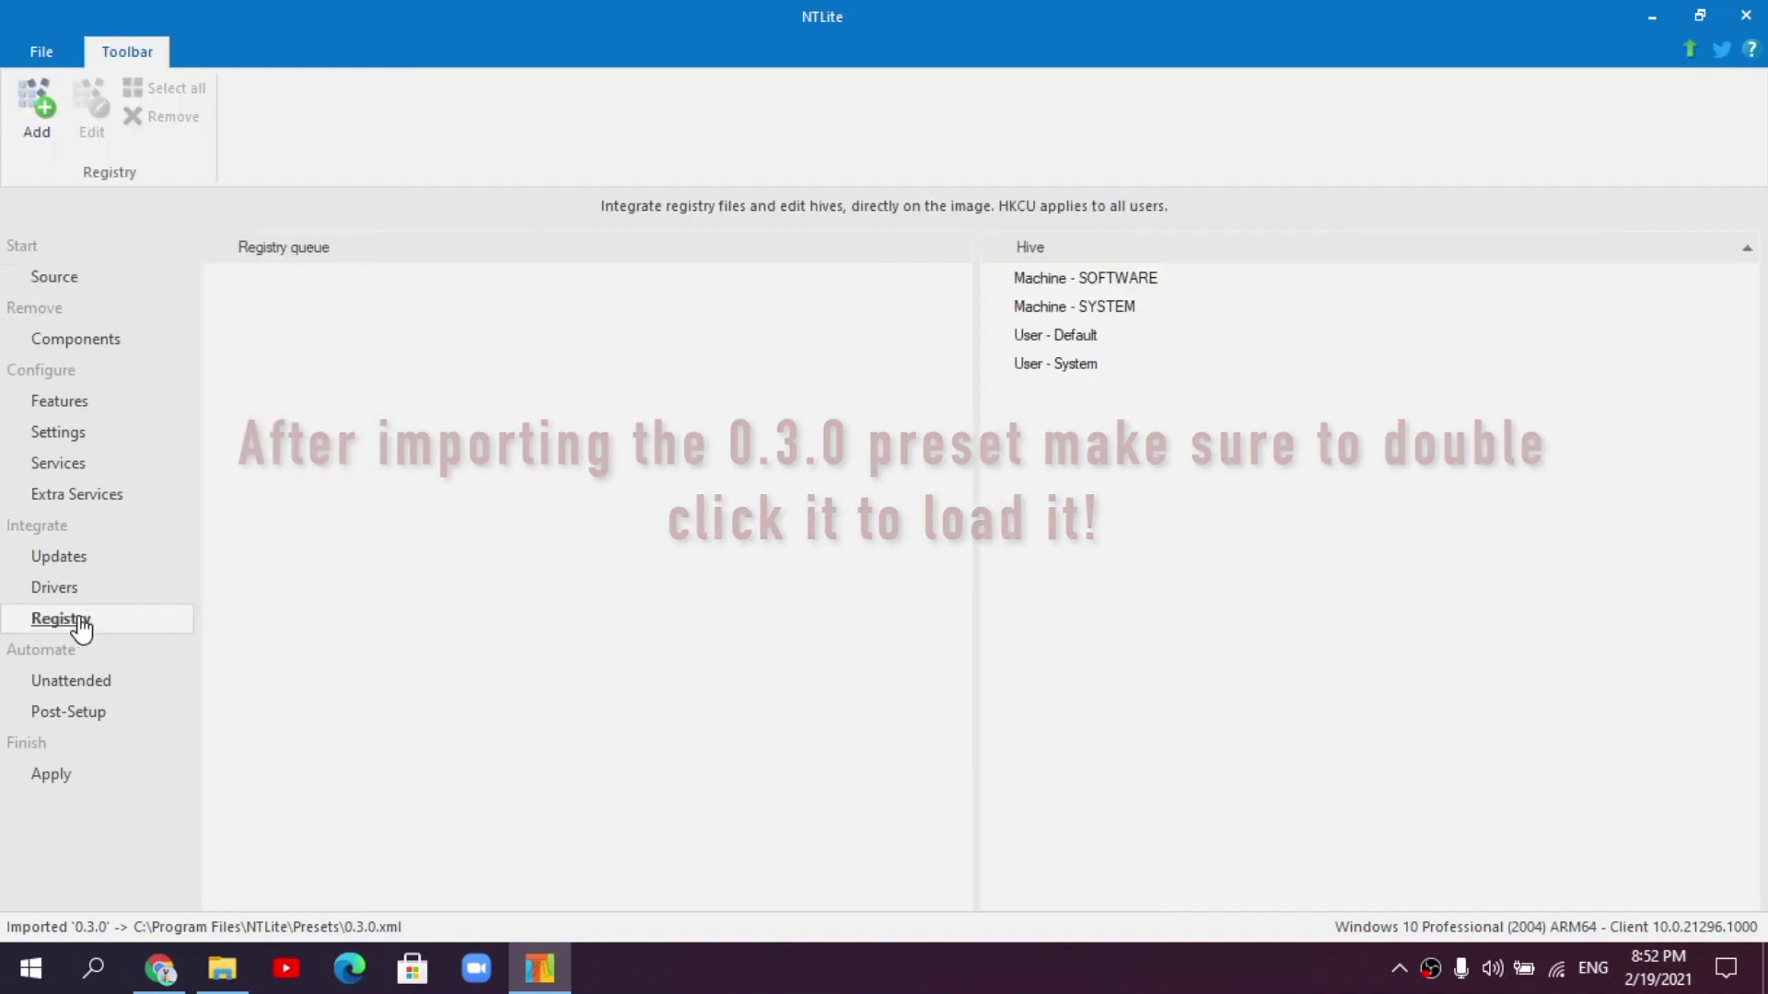
{"action": "left_click", "coordinate": [245, 966]}
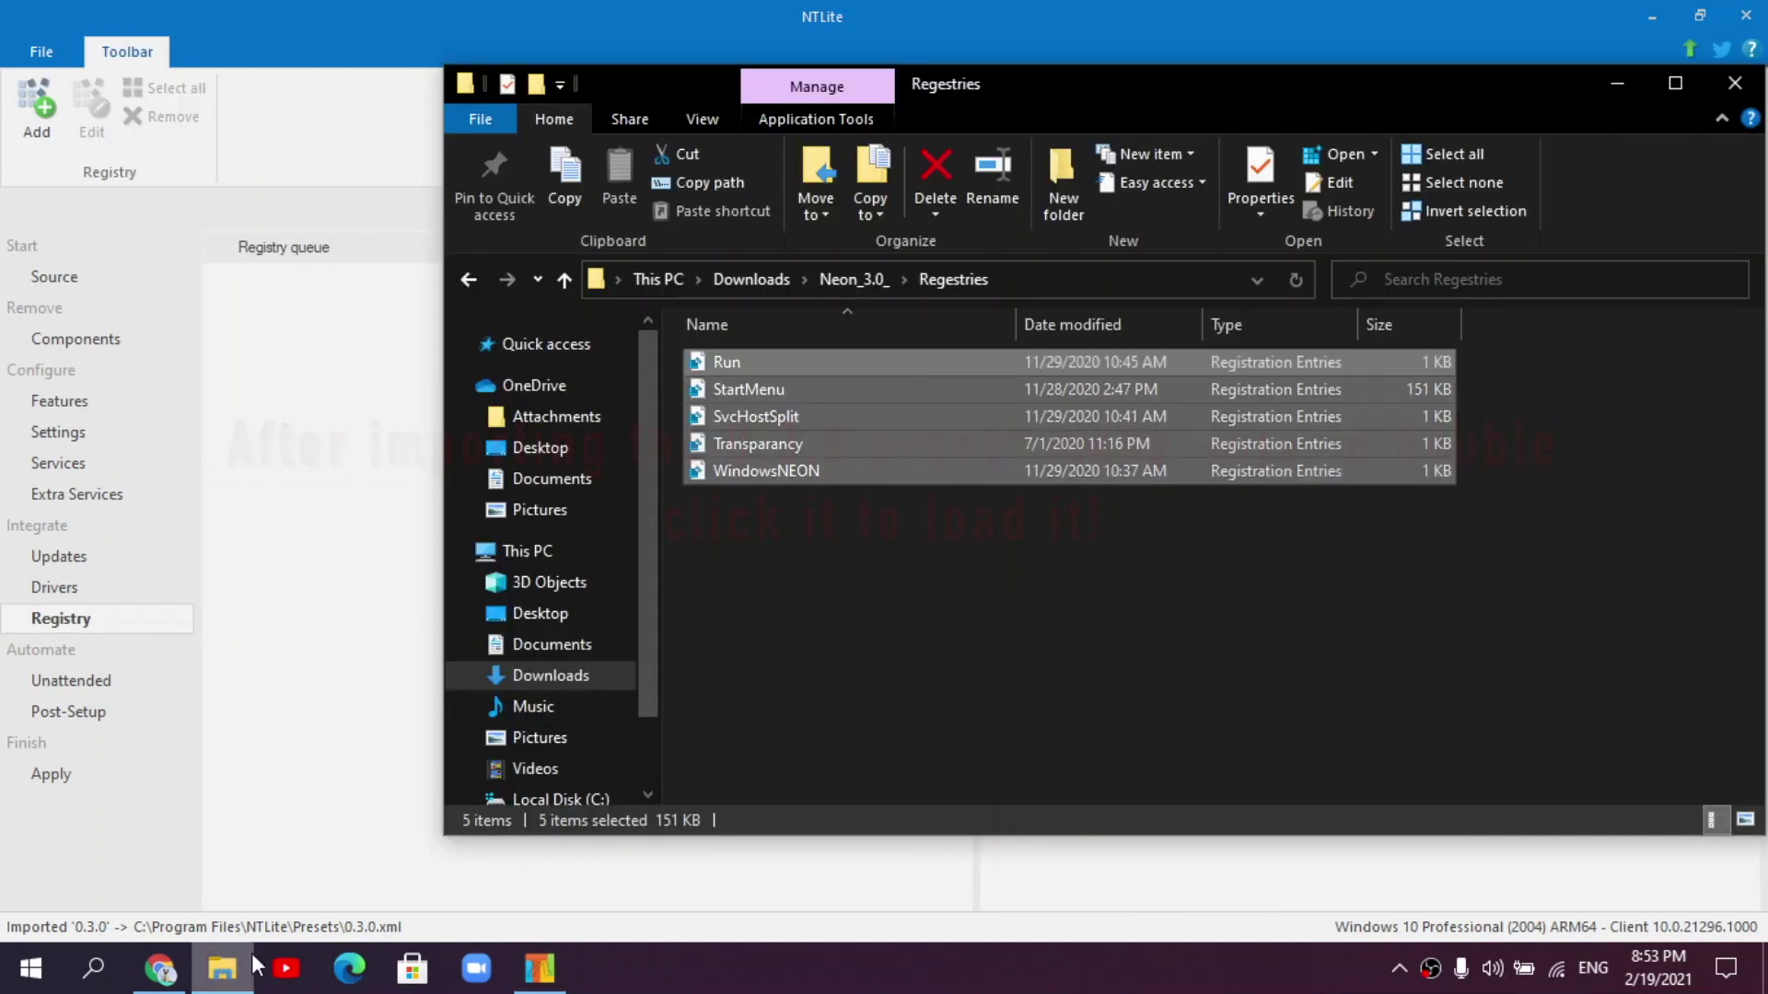
{"action": "left_click", "coordinate": [808, 548]}
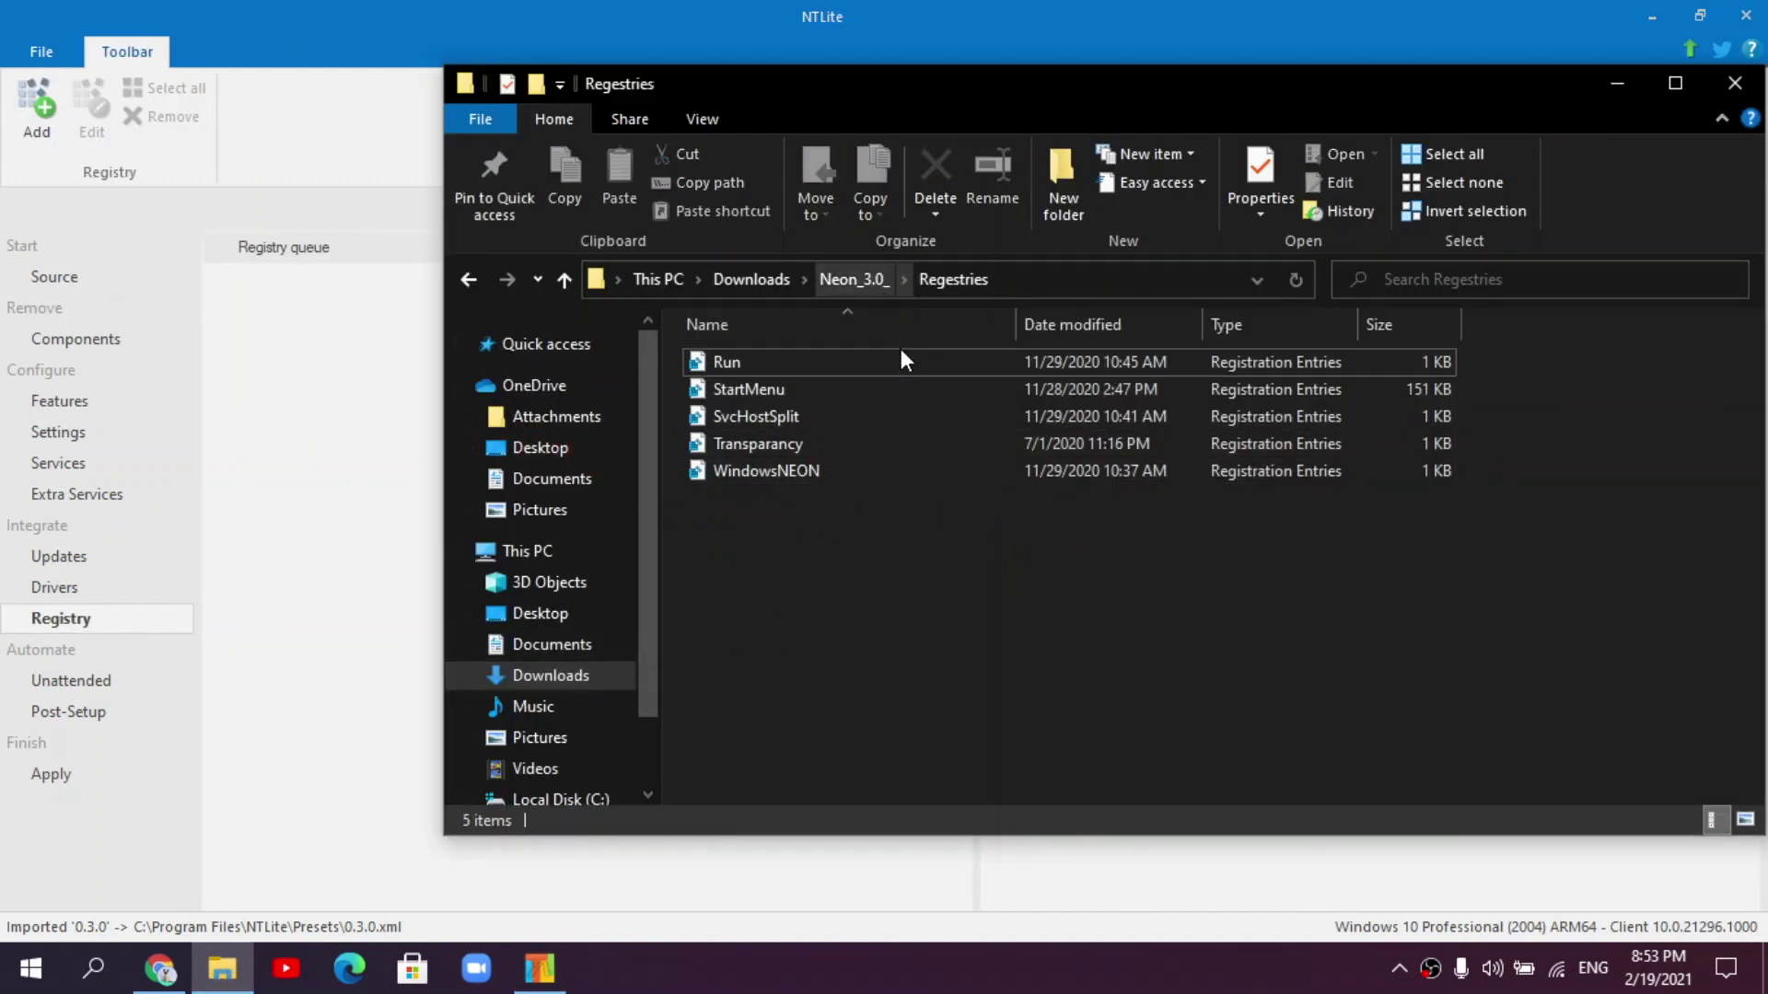
{"action": "left_click", "coordinate": [854, 278]}
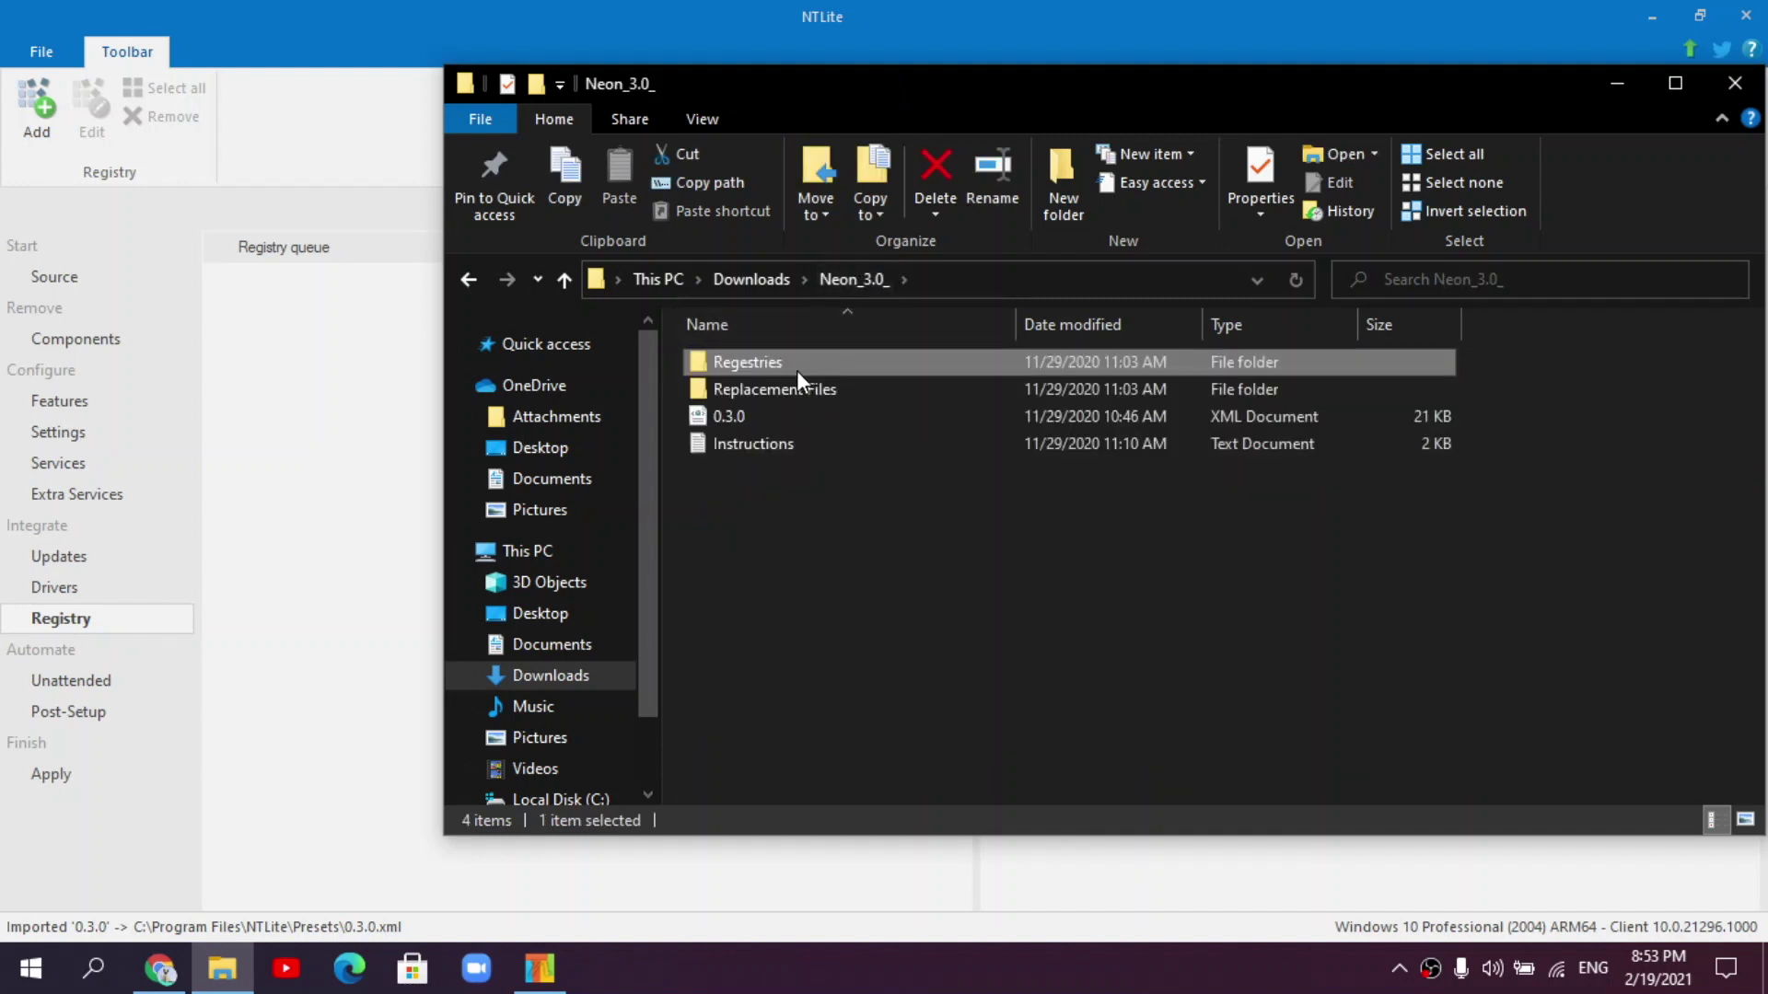
{"action": "double_click", "coordinate": [797, 370]}
{"action": "left_click_drag", "start_coordinate": [793, 543], "coordinate": [363, 538]}
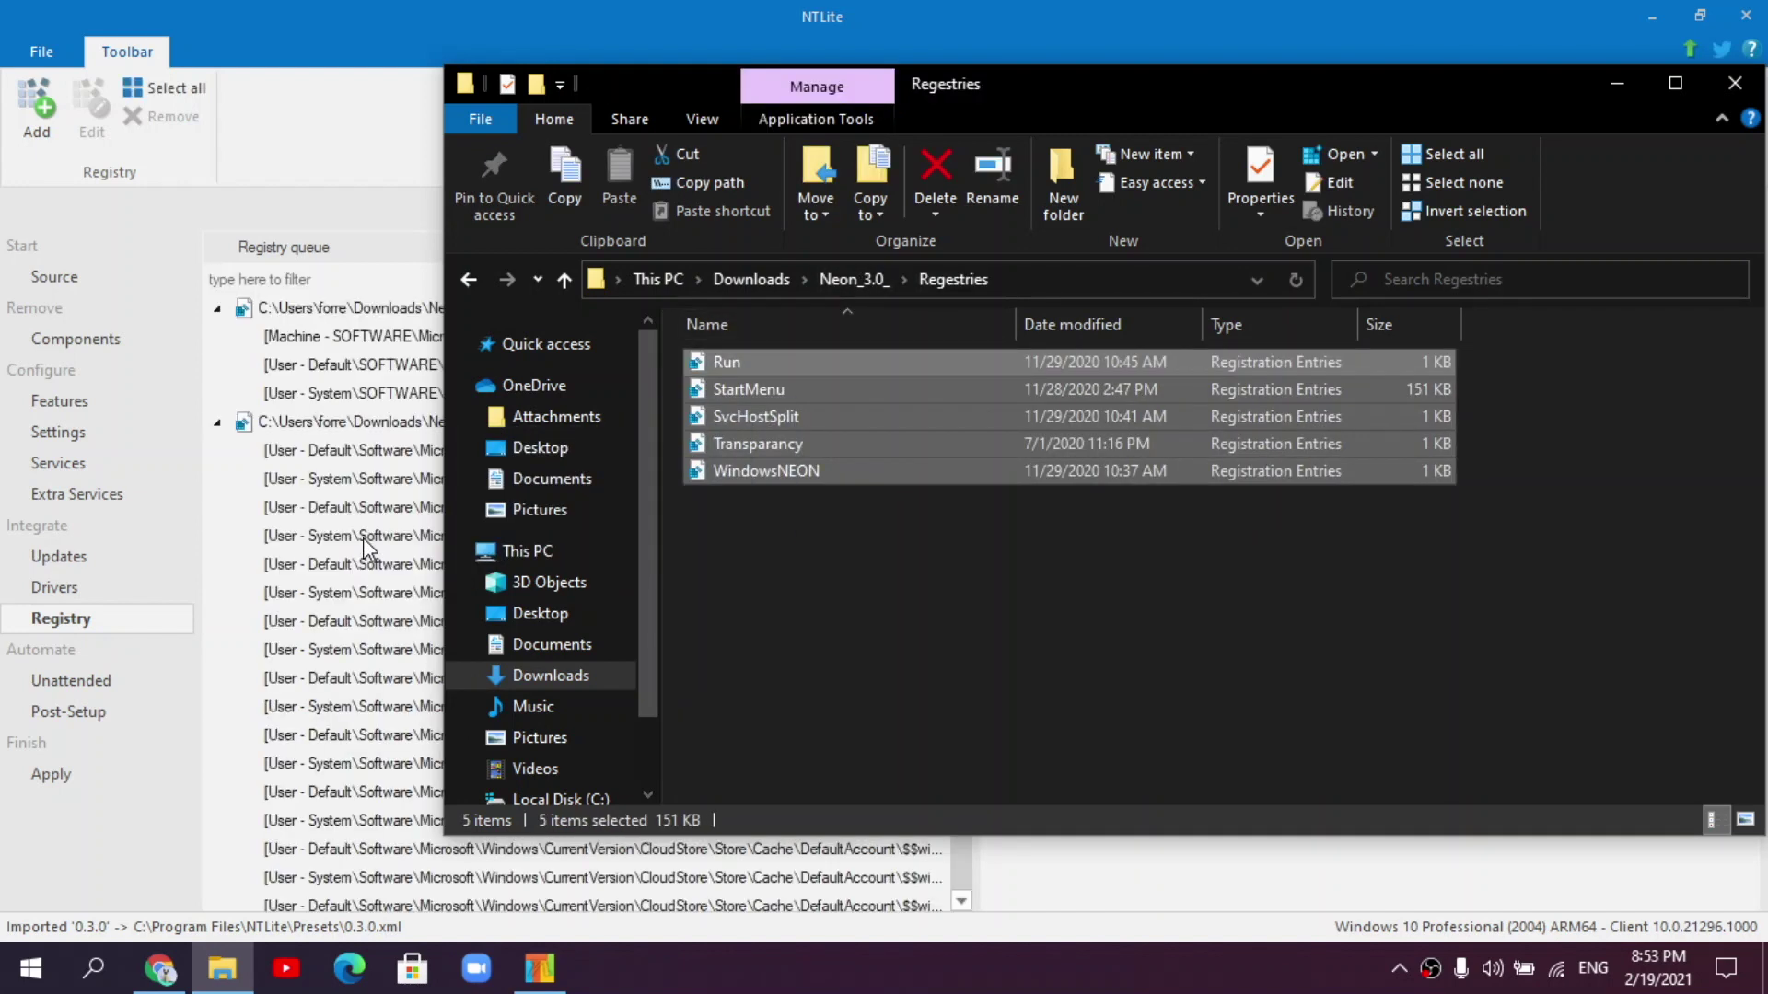
{"action": "left_click", "coordinate": [355, 215]}
{"action": "scroll", "coordinate": [660, 460], "scroll_direction": "down", "scroll_amount": 5}
{"action": "scroll", "coordinate": [654, 455], "scroll_direction": "up", "scroll_amount": 4}
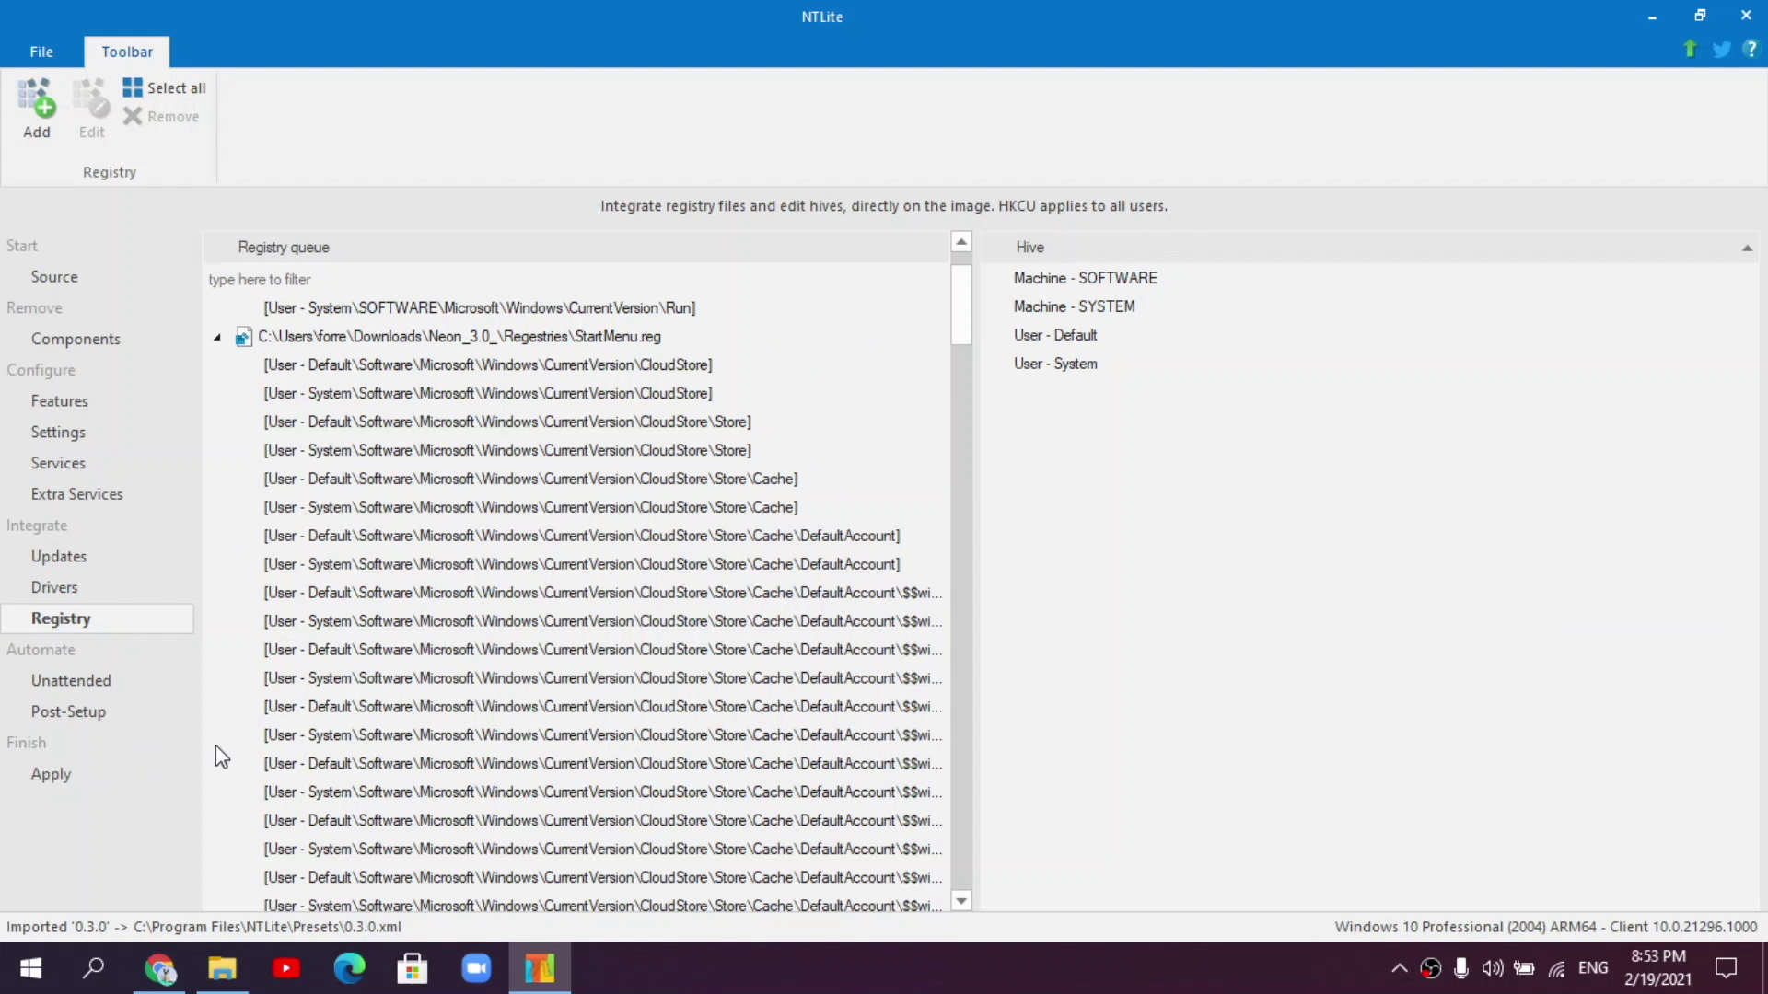
- Process the pending changes with Save the image, decline opening the Windows Defender settings, acknowledge the completed save and close NTLite
{"action": "left_click", "coordinate": [83, 779]}
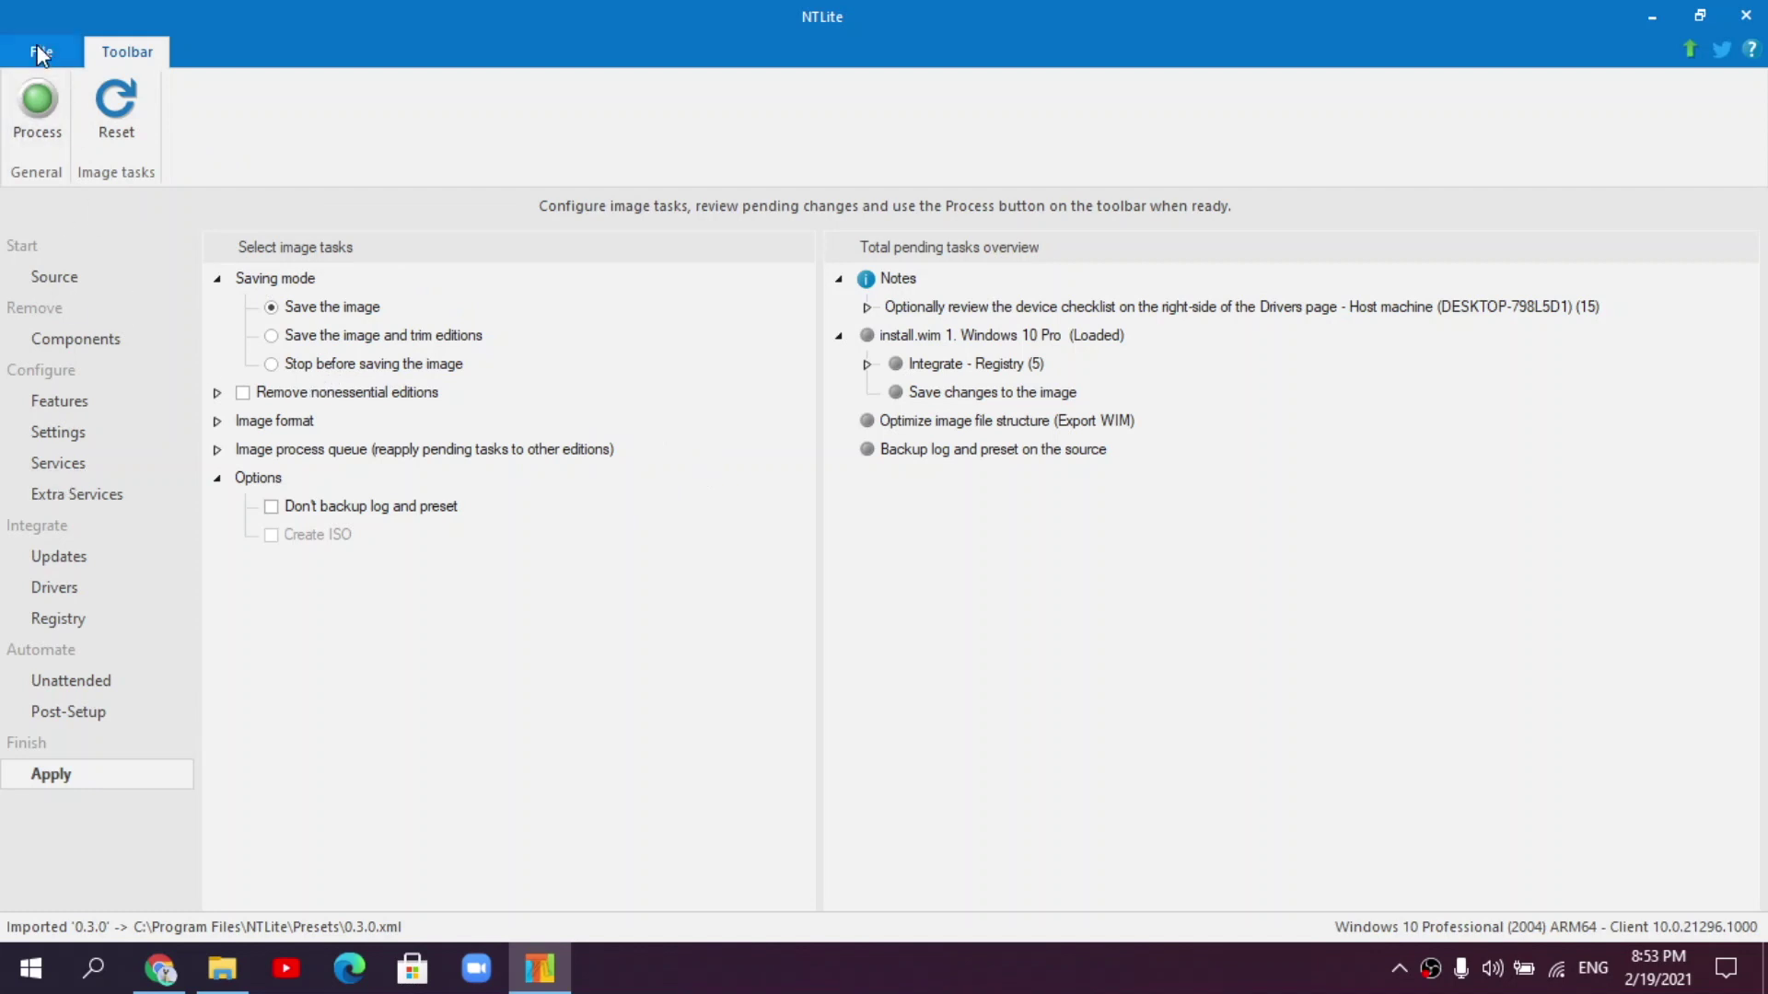
{"action": "left_click", "coordinate": [38, 103]}
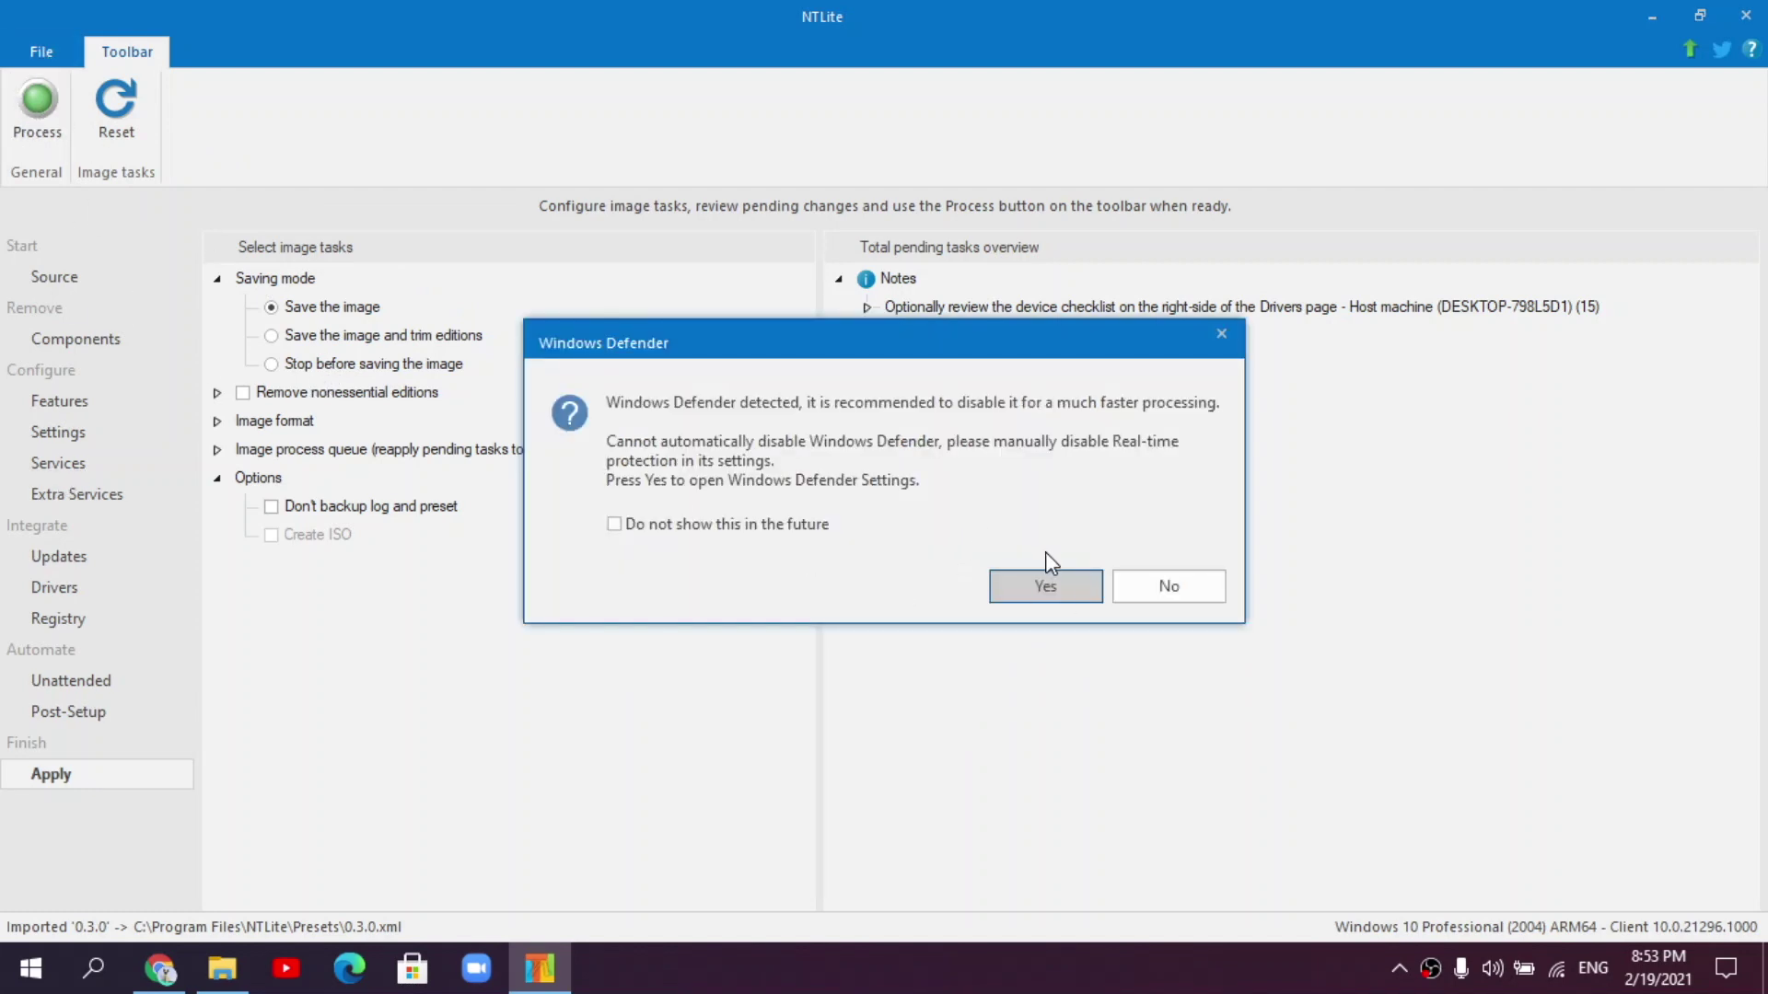
{"action": "left_click", "coordinate": [1151, 589]}
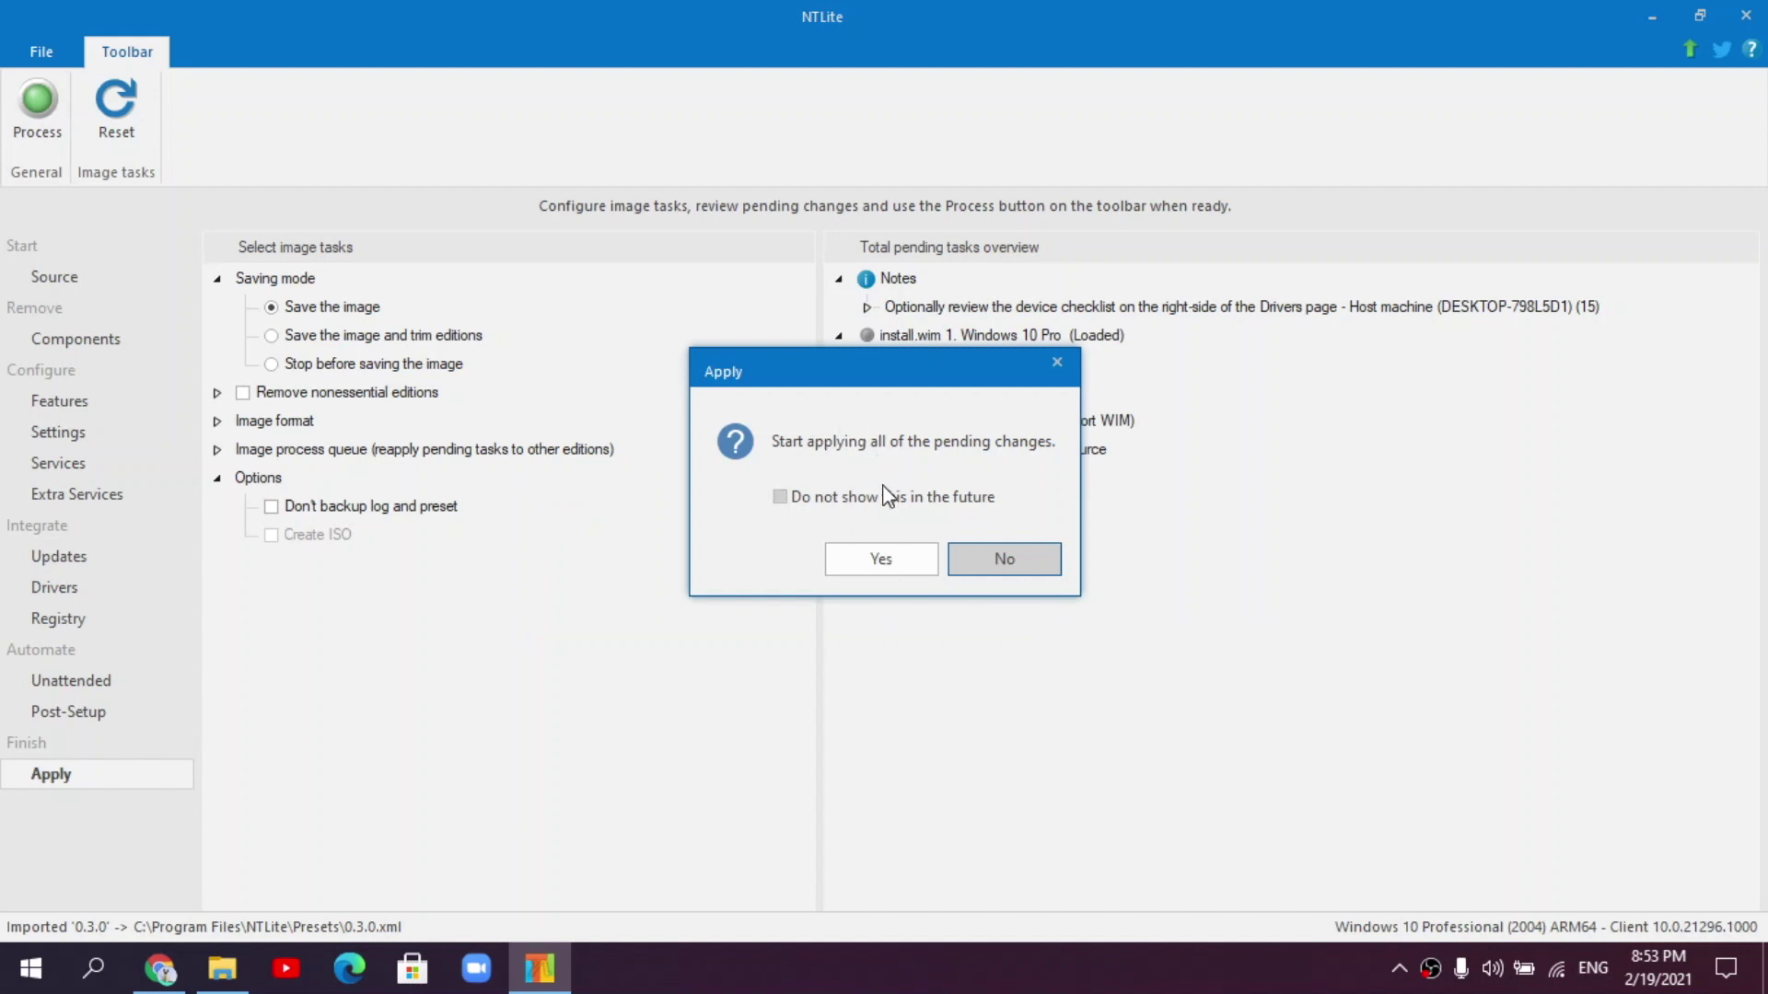
{"action": "left_click", "coordinate": [880, 557]}
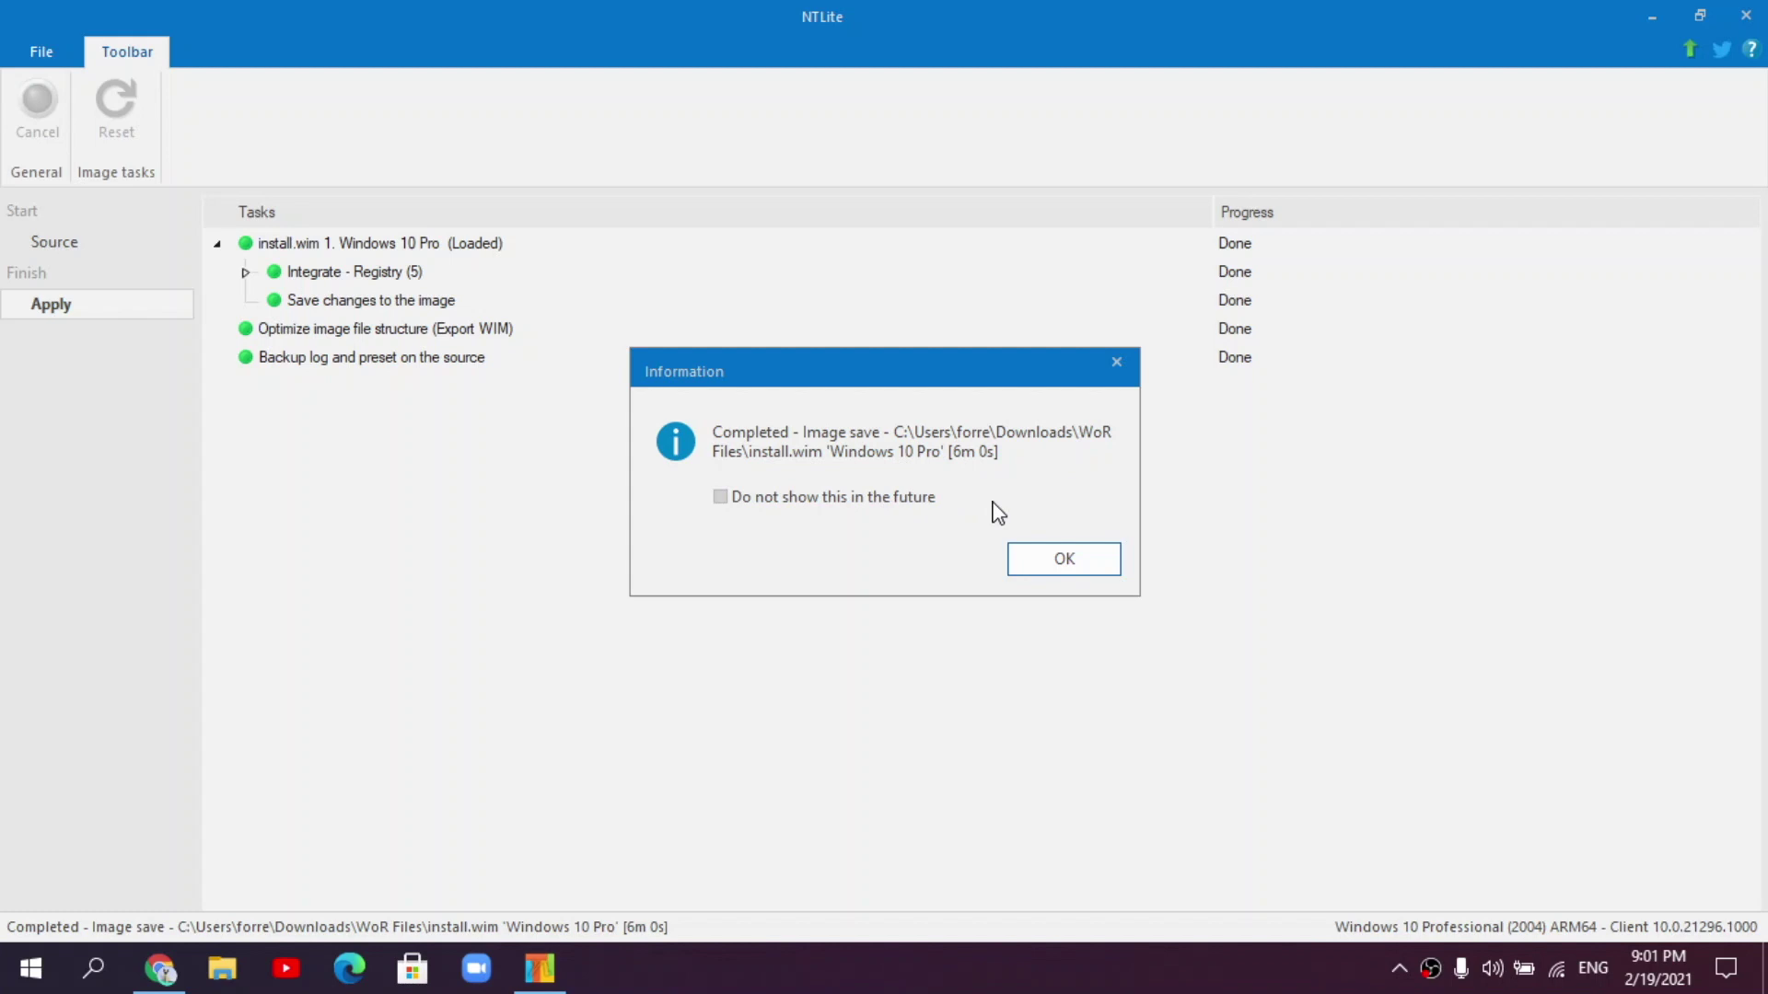
{"action": "left_click", "coordinate": [1059, 558]}
{"action": "left_click", "coordinate": [1746, 16]}
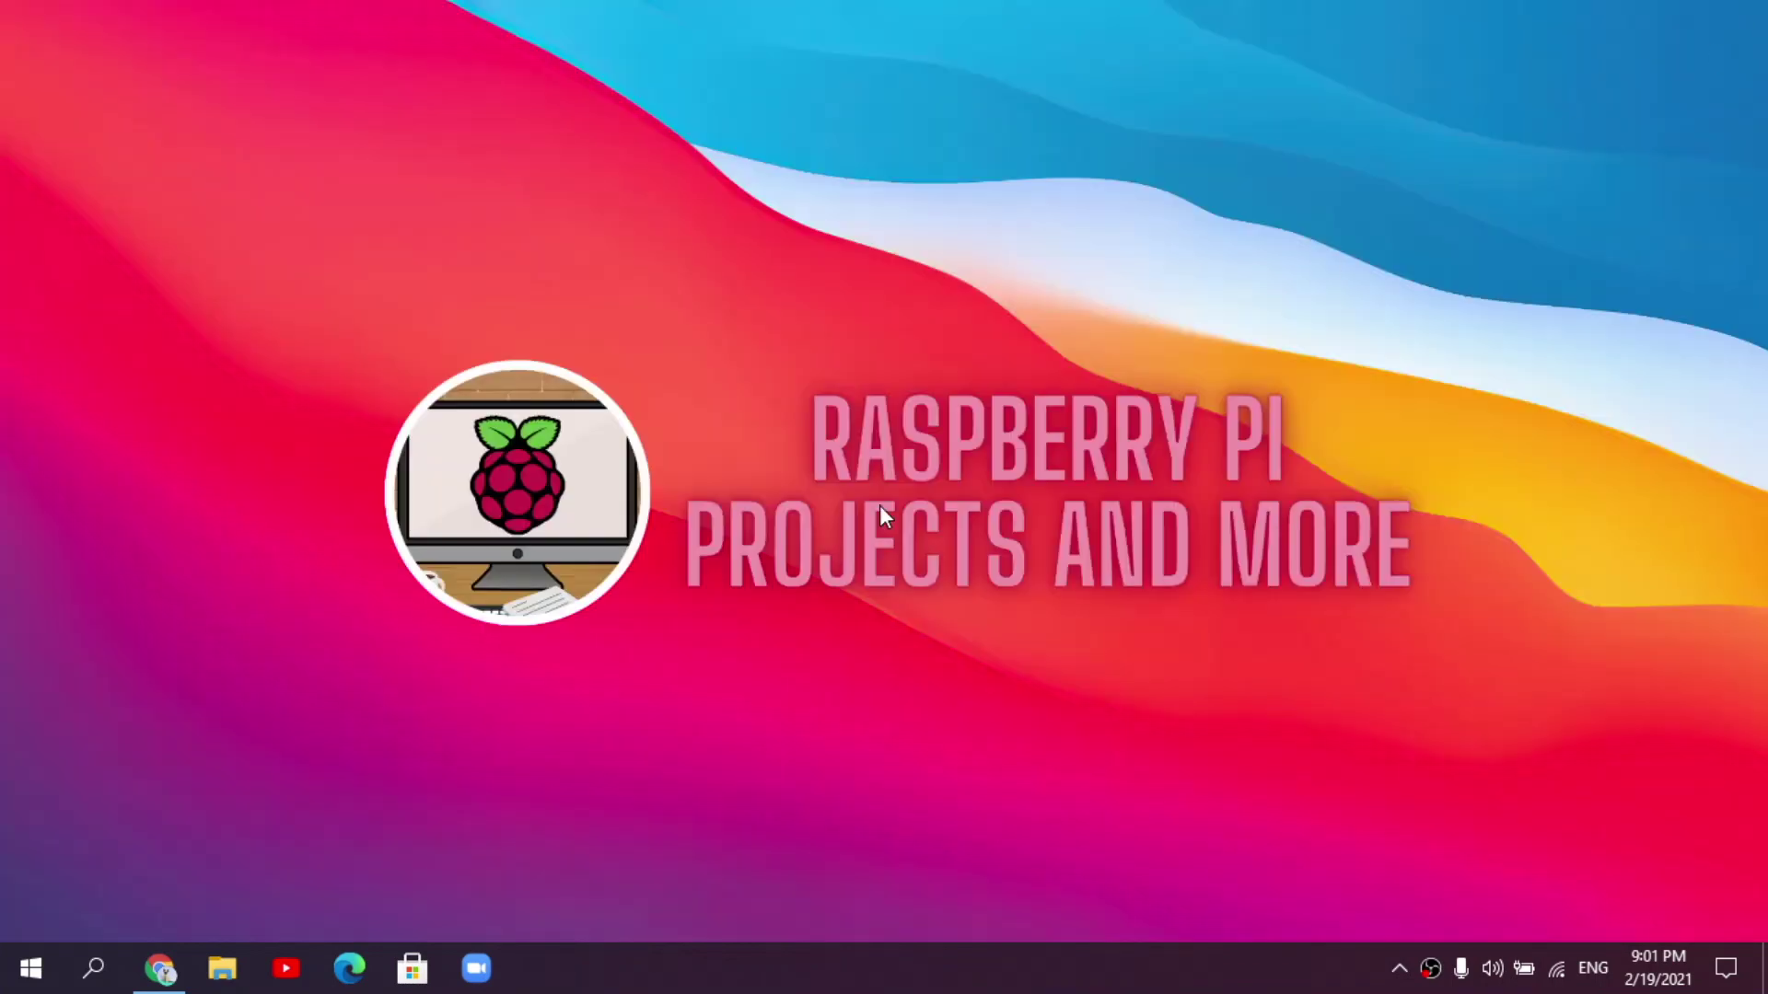
- Open the WoR Files folder in File Explorer and select the install.wim file
{"action": "left_click", "coordinate": [222, 968]}
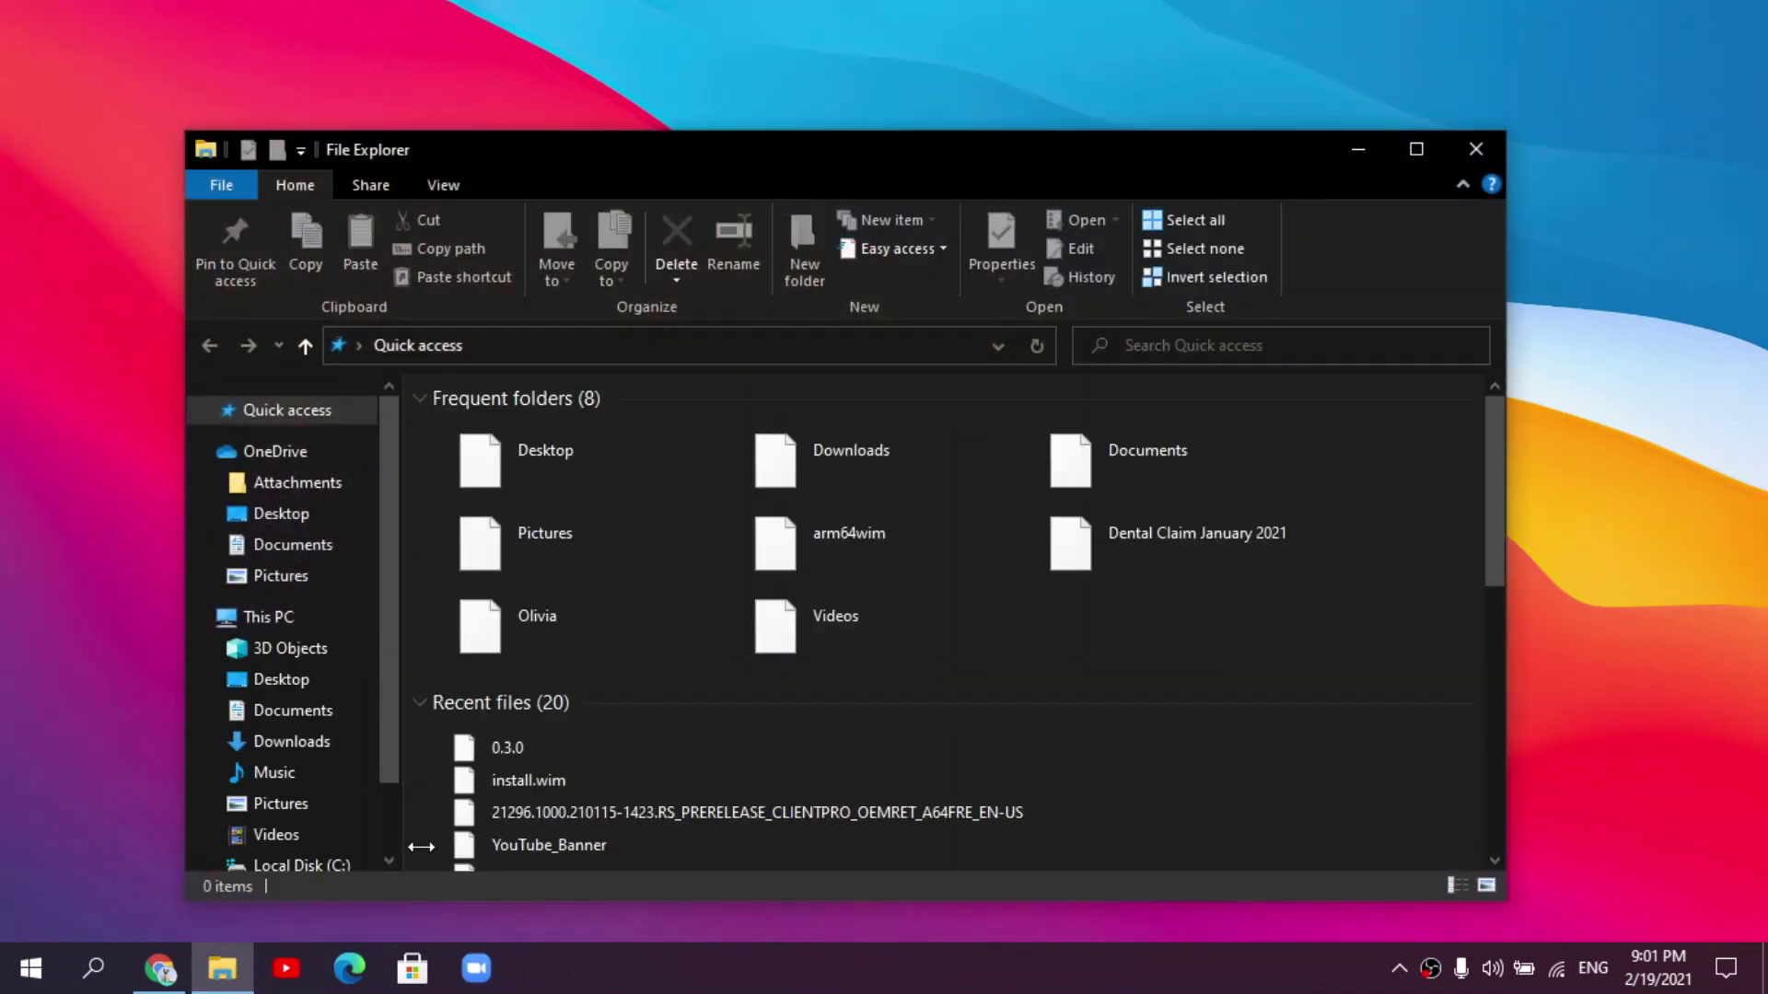
{"action": "double_click", "coordinate": [833, 522]}
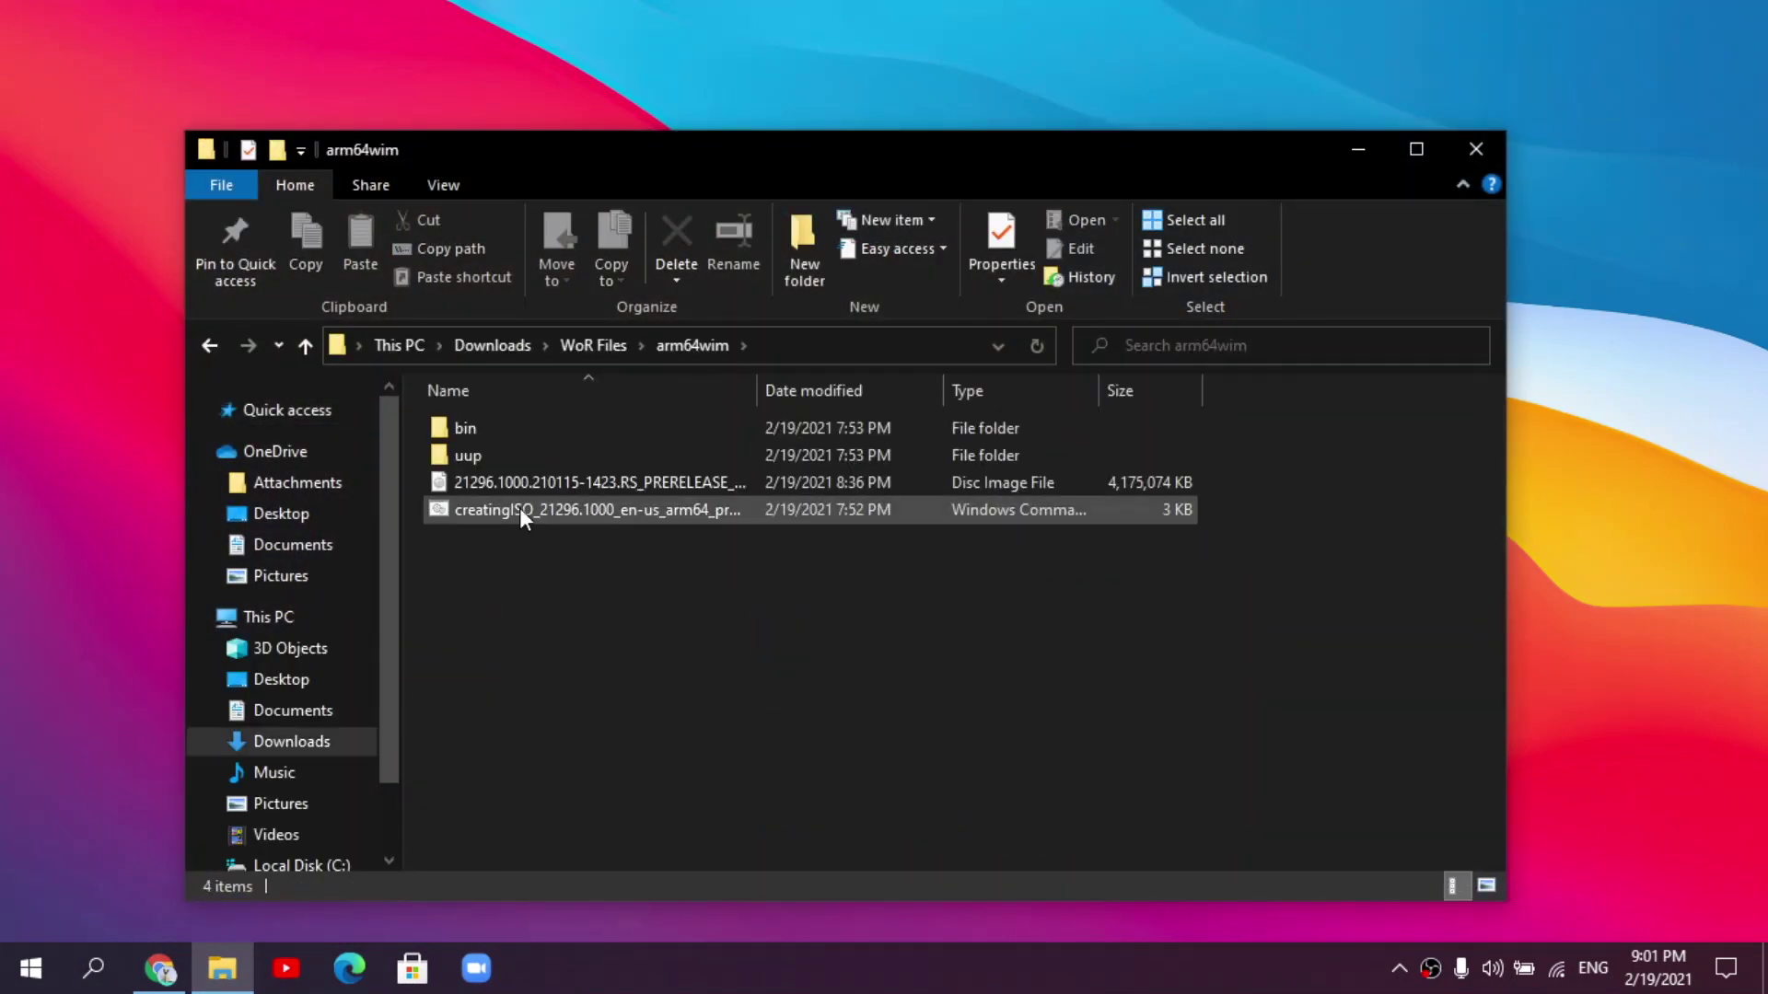
{"action": "left_click", "coordinate": [589, 339]}
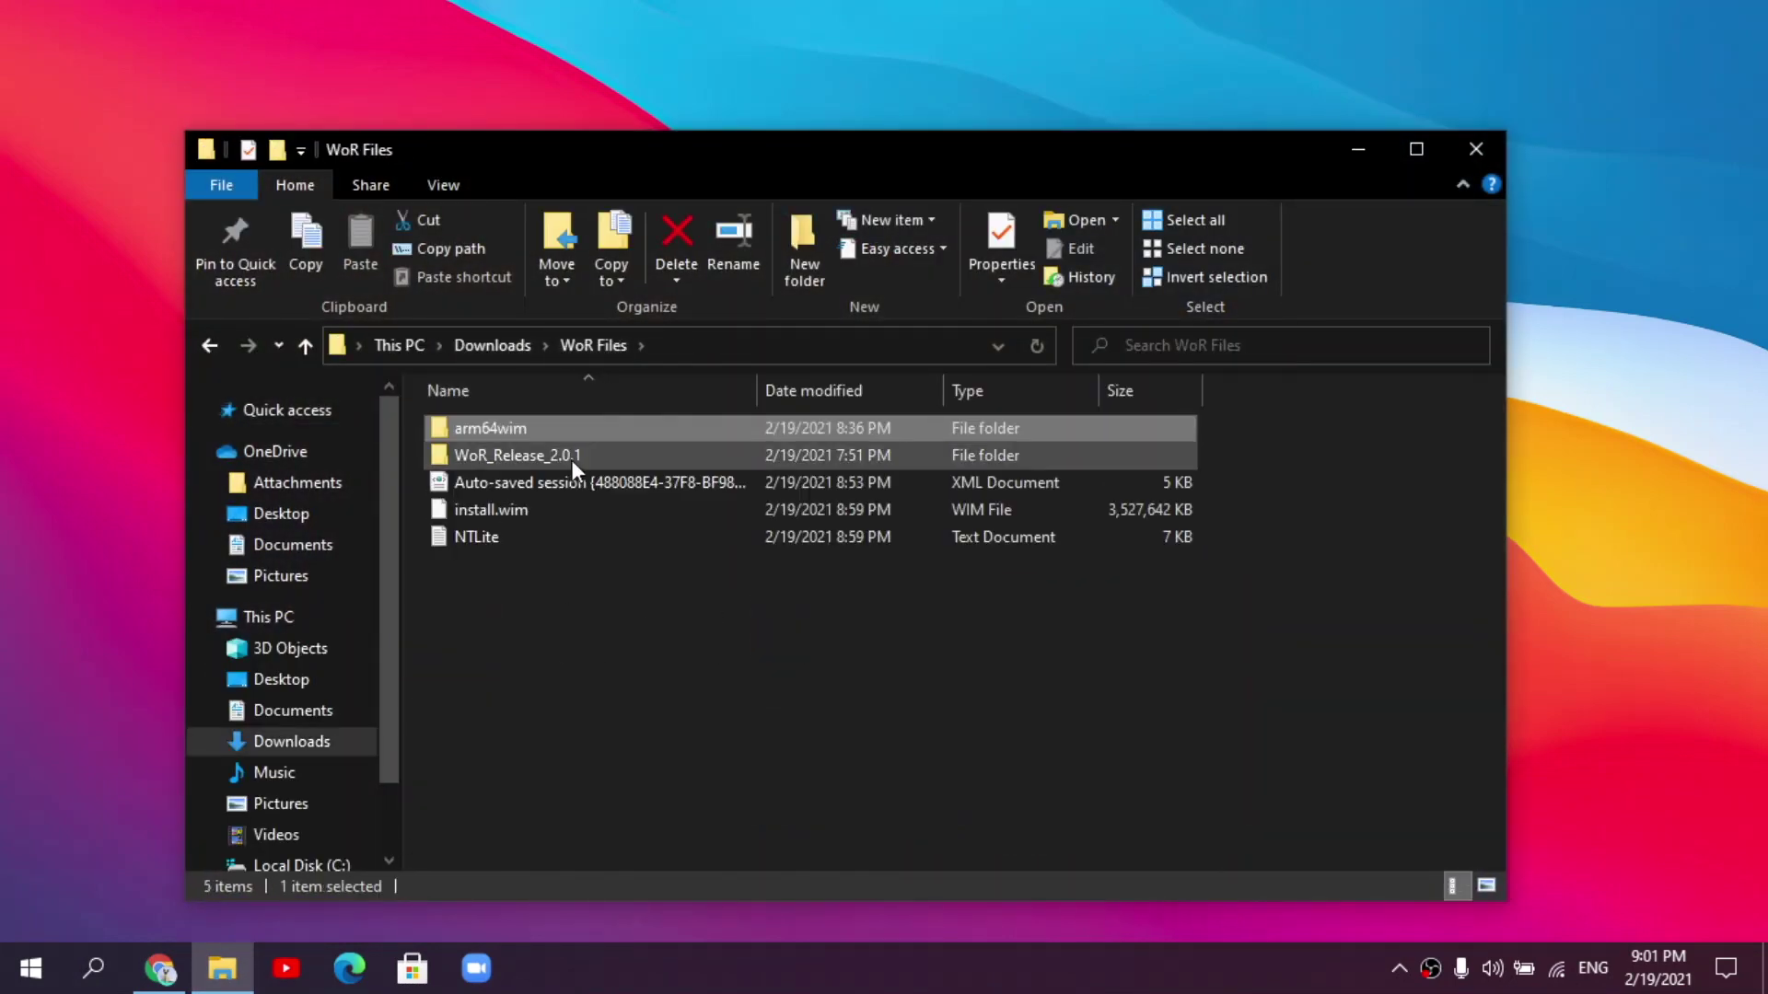
{"action": "left_click", "coordinate": [532, 512]}
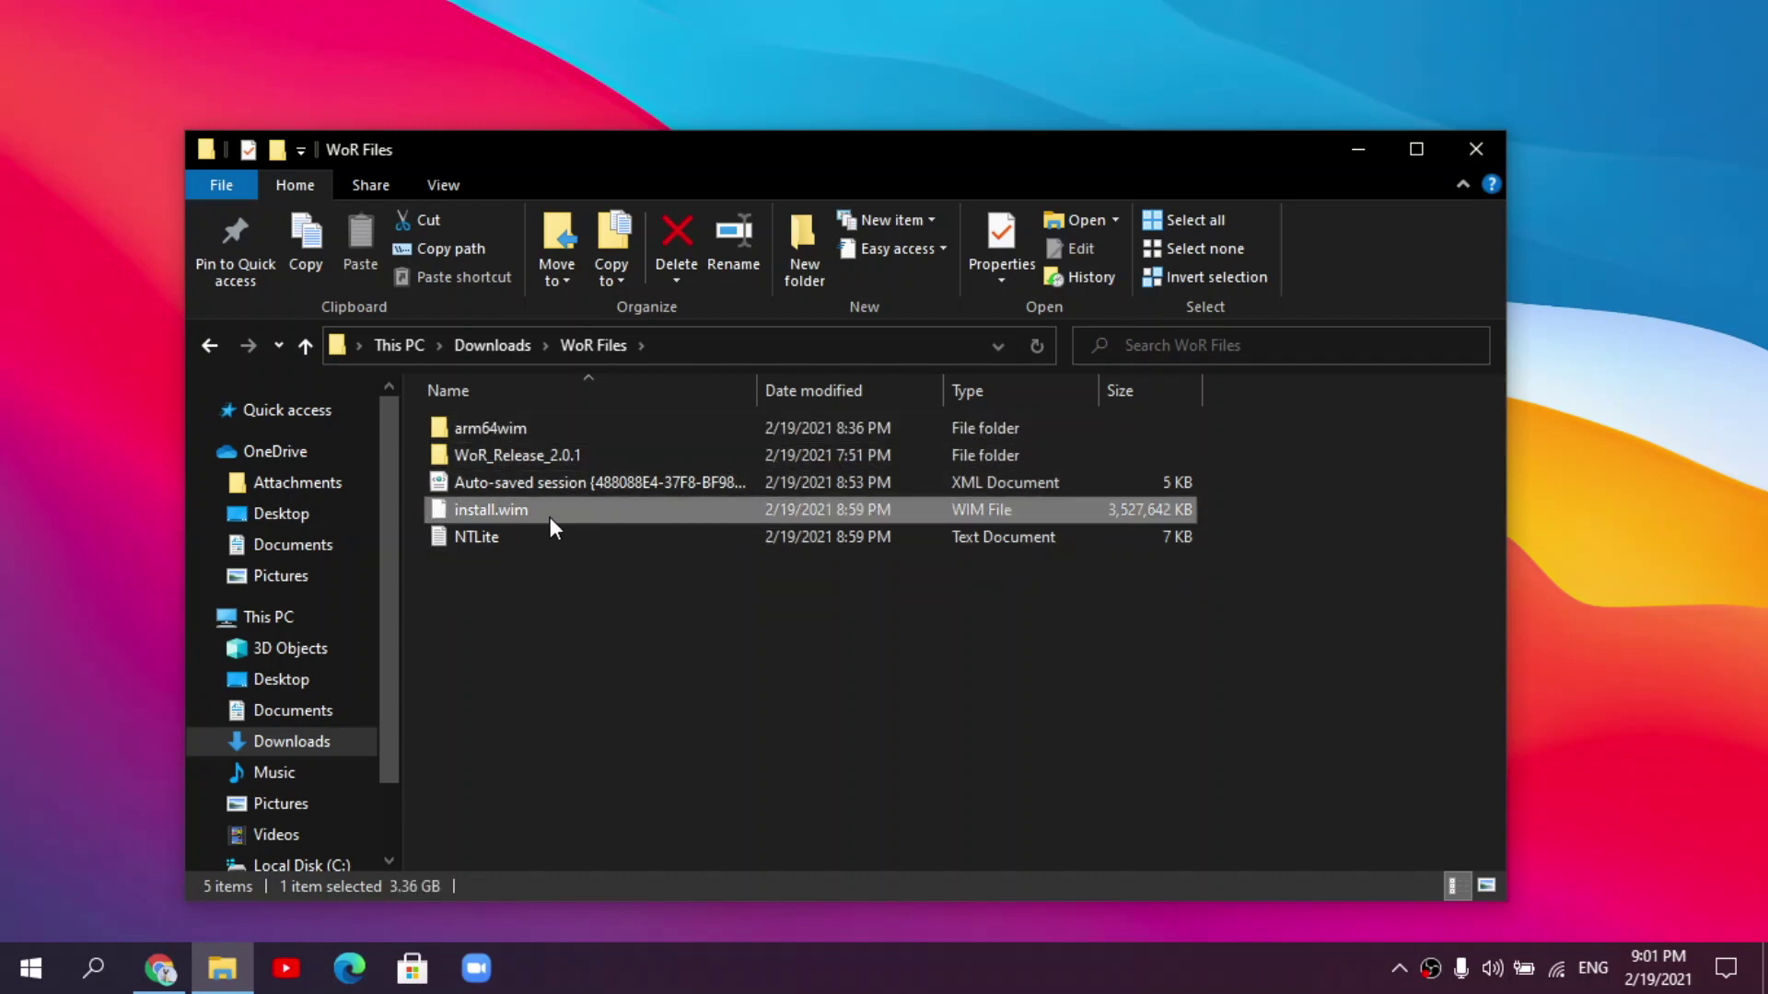
- Look through the NTLite log file in the WoR Files folder and close it
{"action": "double_click", "coordinate": [525, 534]}
{"action": "scroll", "coordinate": [525, 529], "scroll_direction": "down", "scroll_amount": 15}
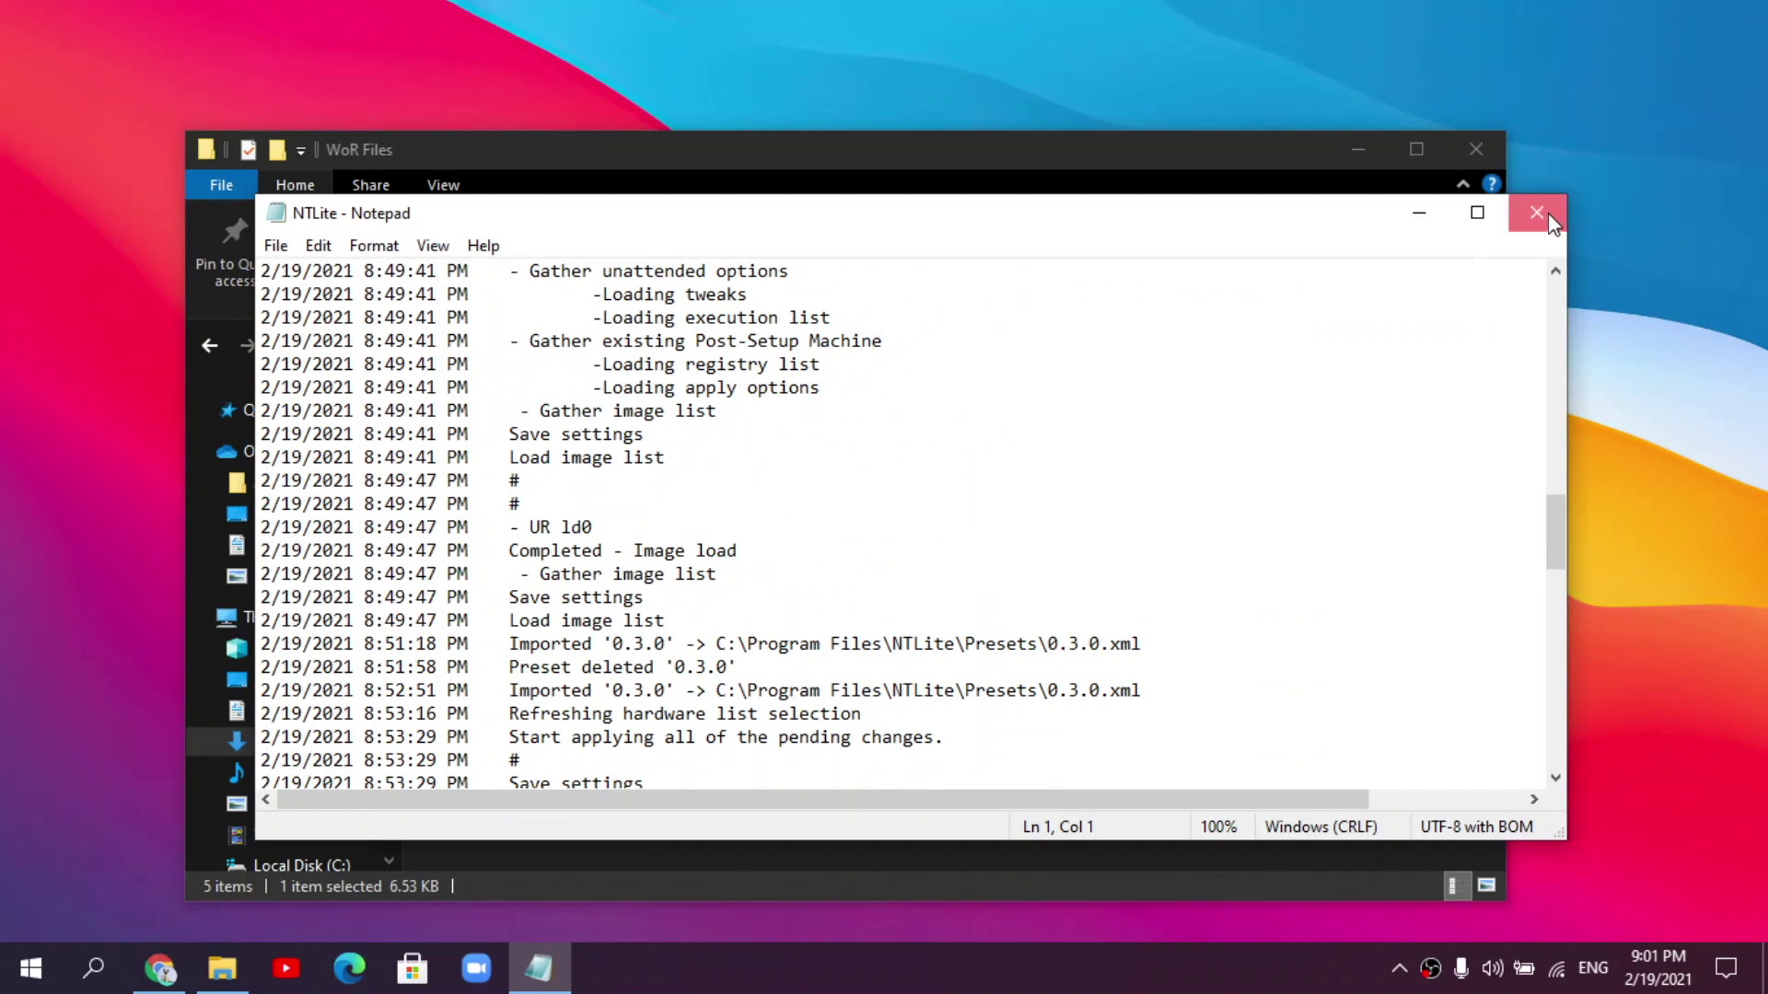
{"action": "left_click", "coordinate": [1548, 214]}
{"action": "left_click", "coordinate": [709, 483]}
{"action": "left_click", "coordinate": [584, 571]}
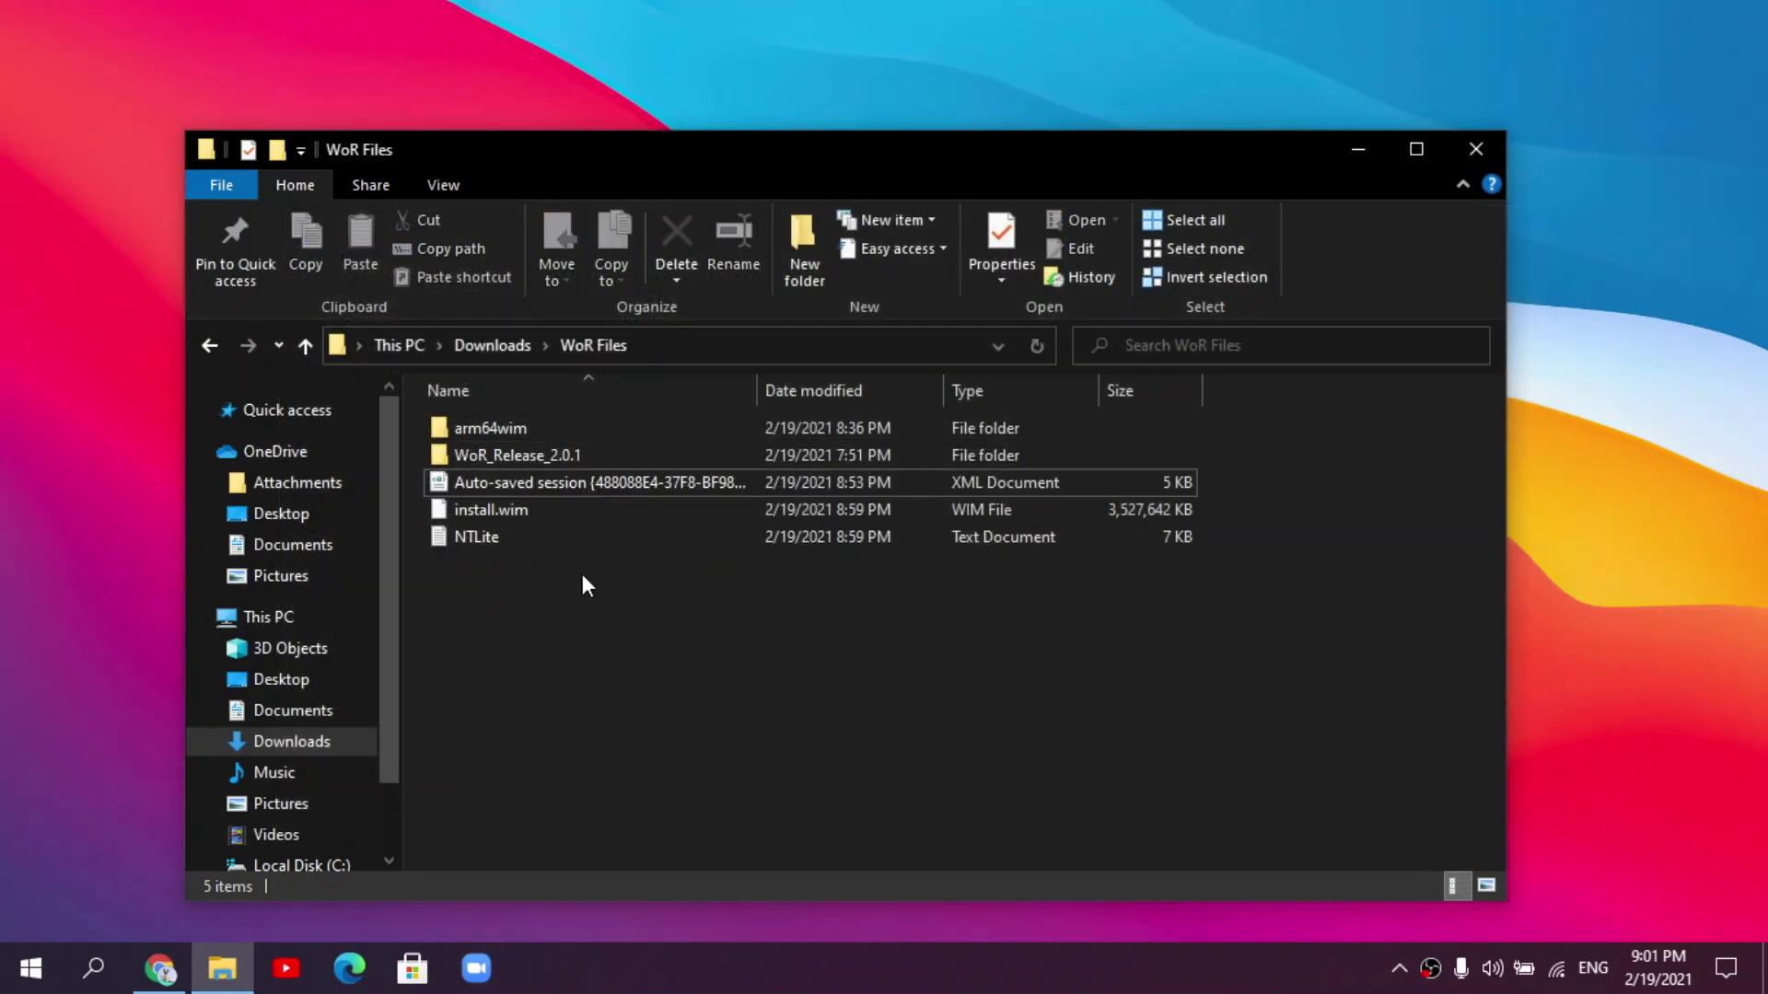
- Delete the NTLite log and the auto-saved session file from the WoR Files folder, keeping install.wim
{"action": "left_click", "coordinate": [566, 550]}
{"action": "key", "text": "Delete"}
{"action": "left_click", "coordinate": [550, 484]}
{"action": "key", "text": "Delete"}
{"action": "left_click", "coordinate": [532, 492]}
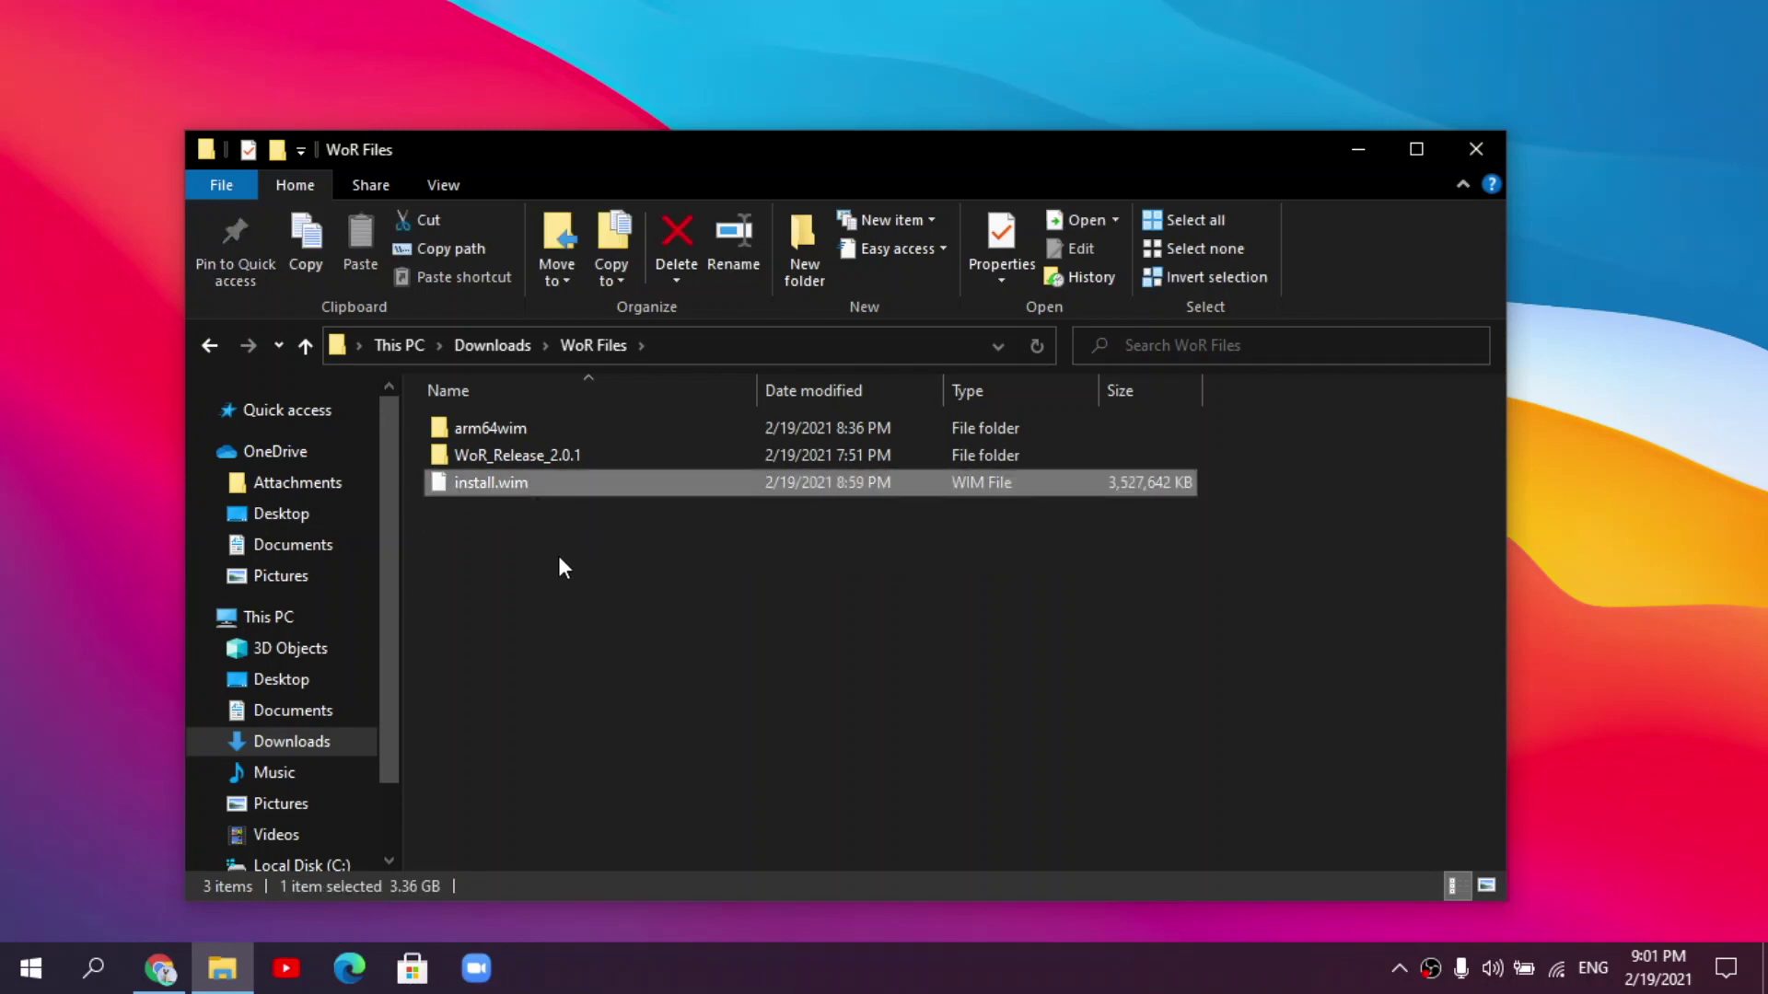
{"action": "left_click", "coordinate": [841, 990]}
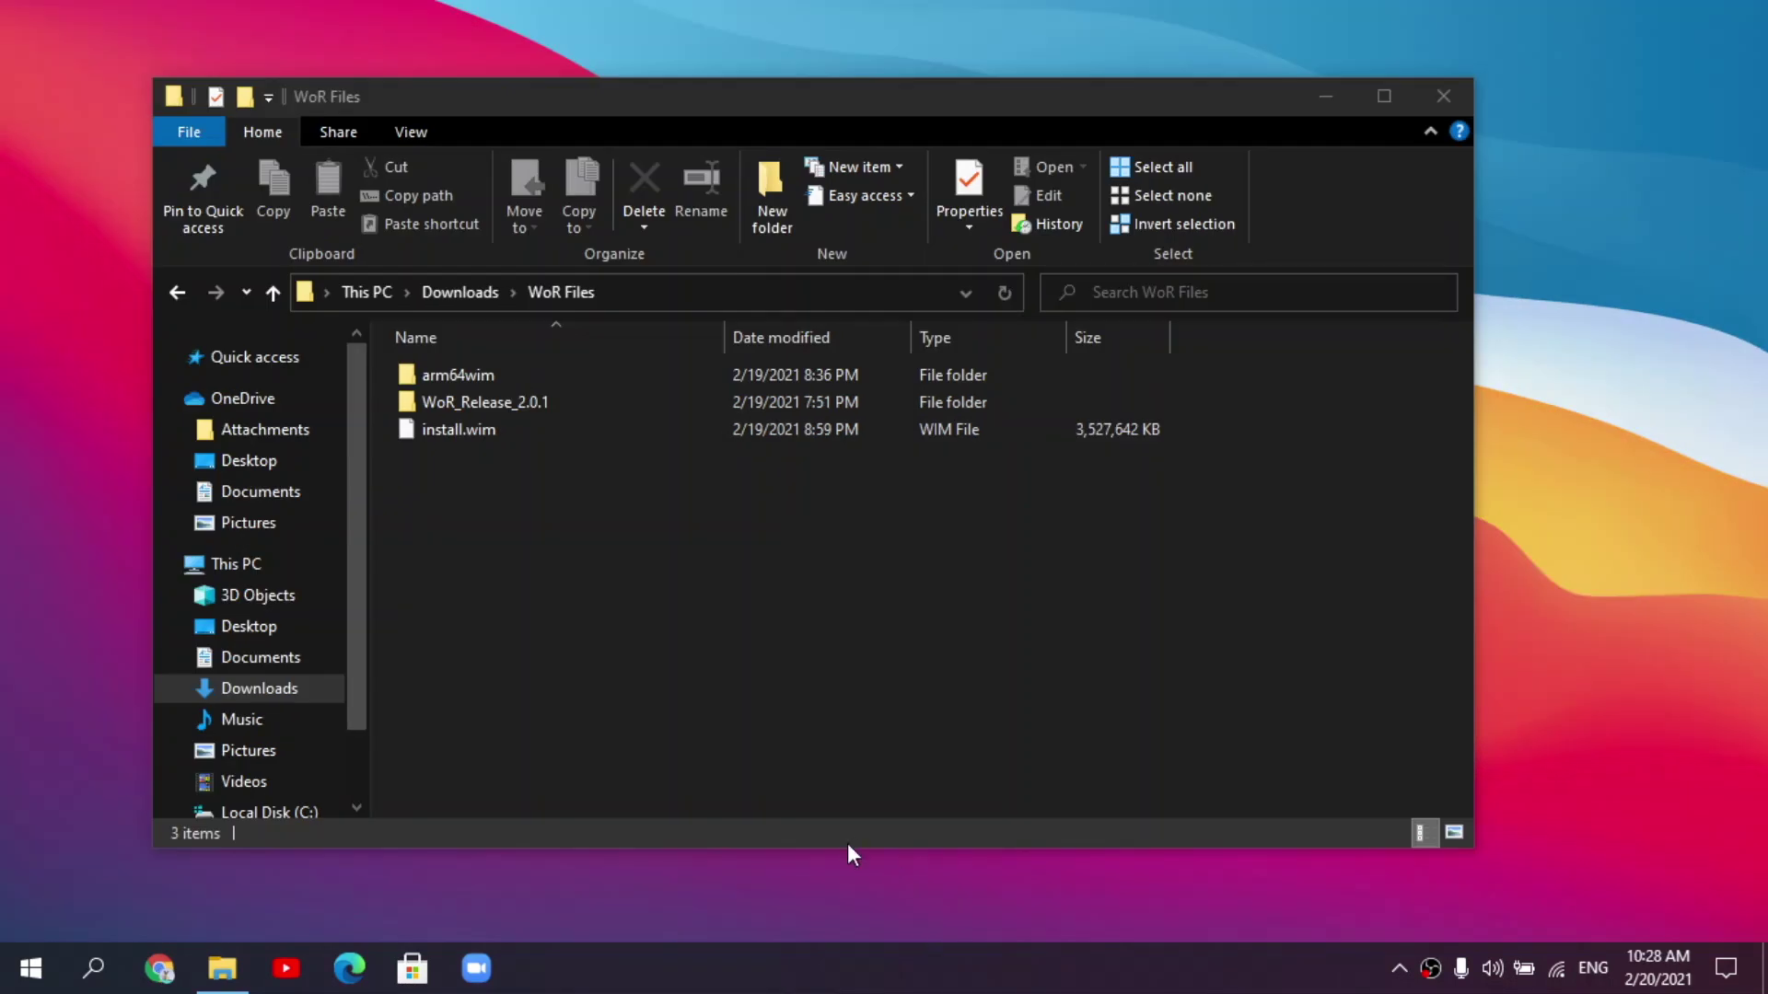
- Open install.wim as an archive in 7-Zip and arrange its window side by side with the WoR Files window
{"action": "left_click", "coordinate": [435, 434]}
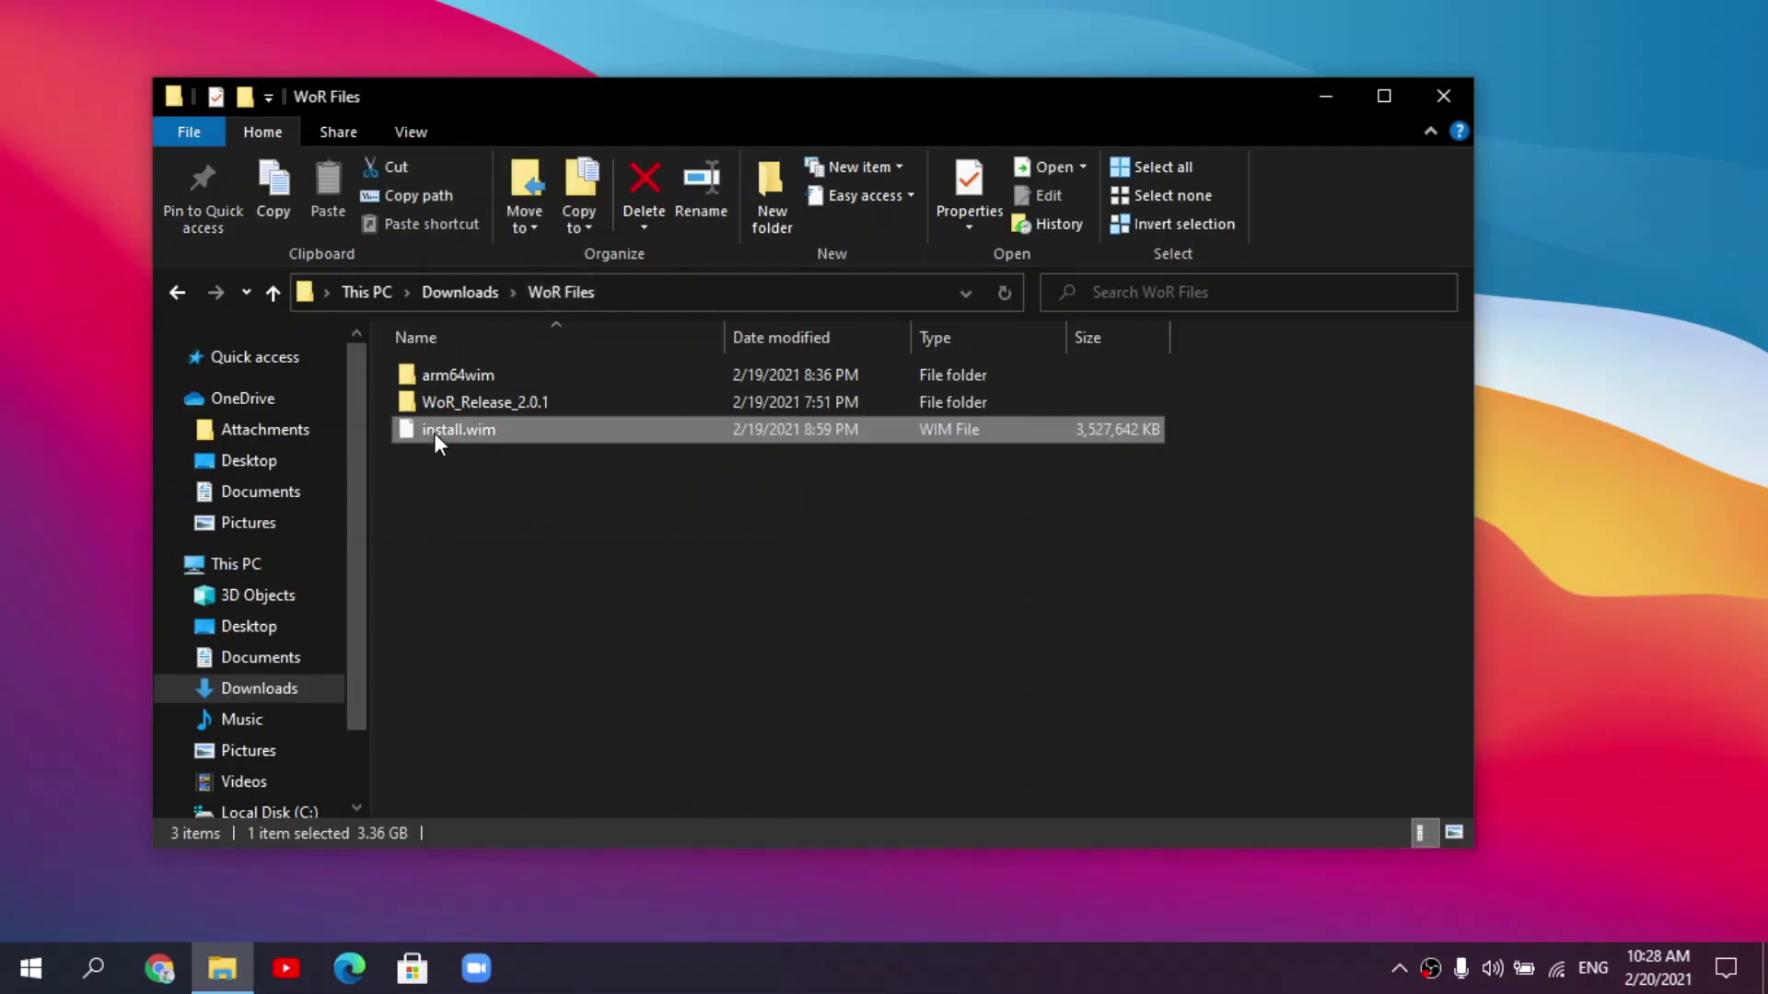
{"action": "right_click", "coordinate": [445, 429]}
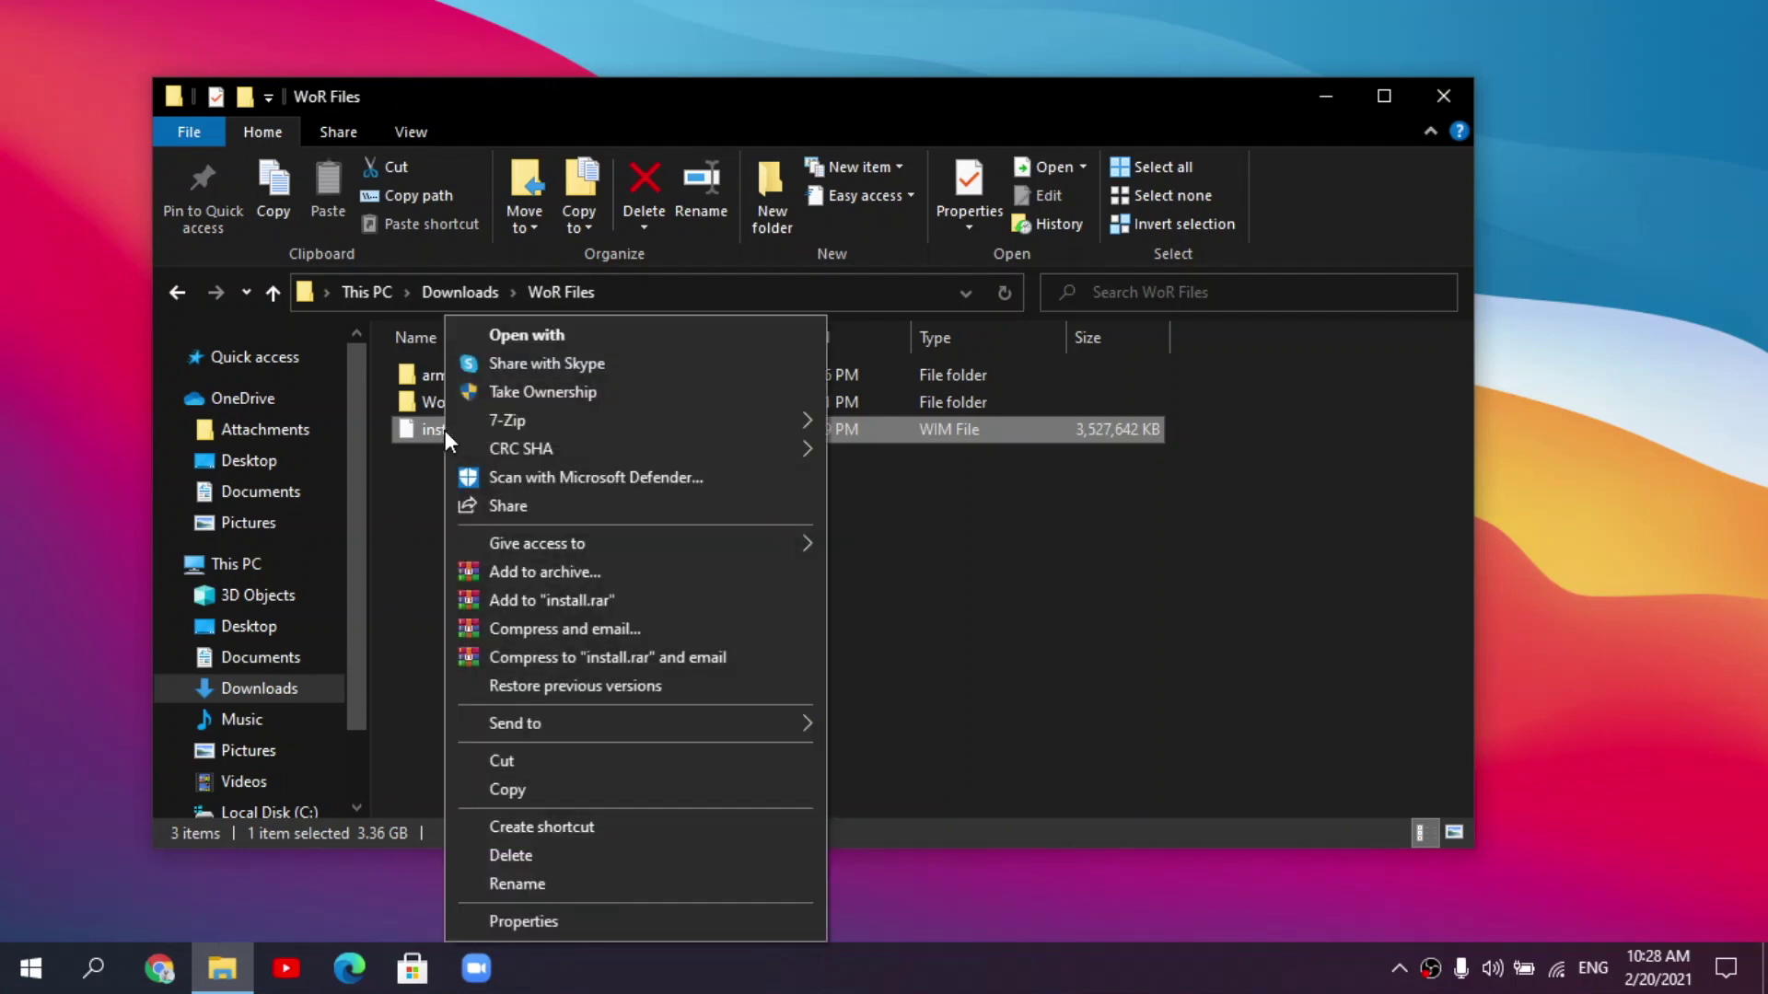
{"action": "mouse_move", "coordinate": [515, 420]}
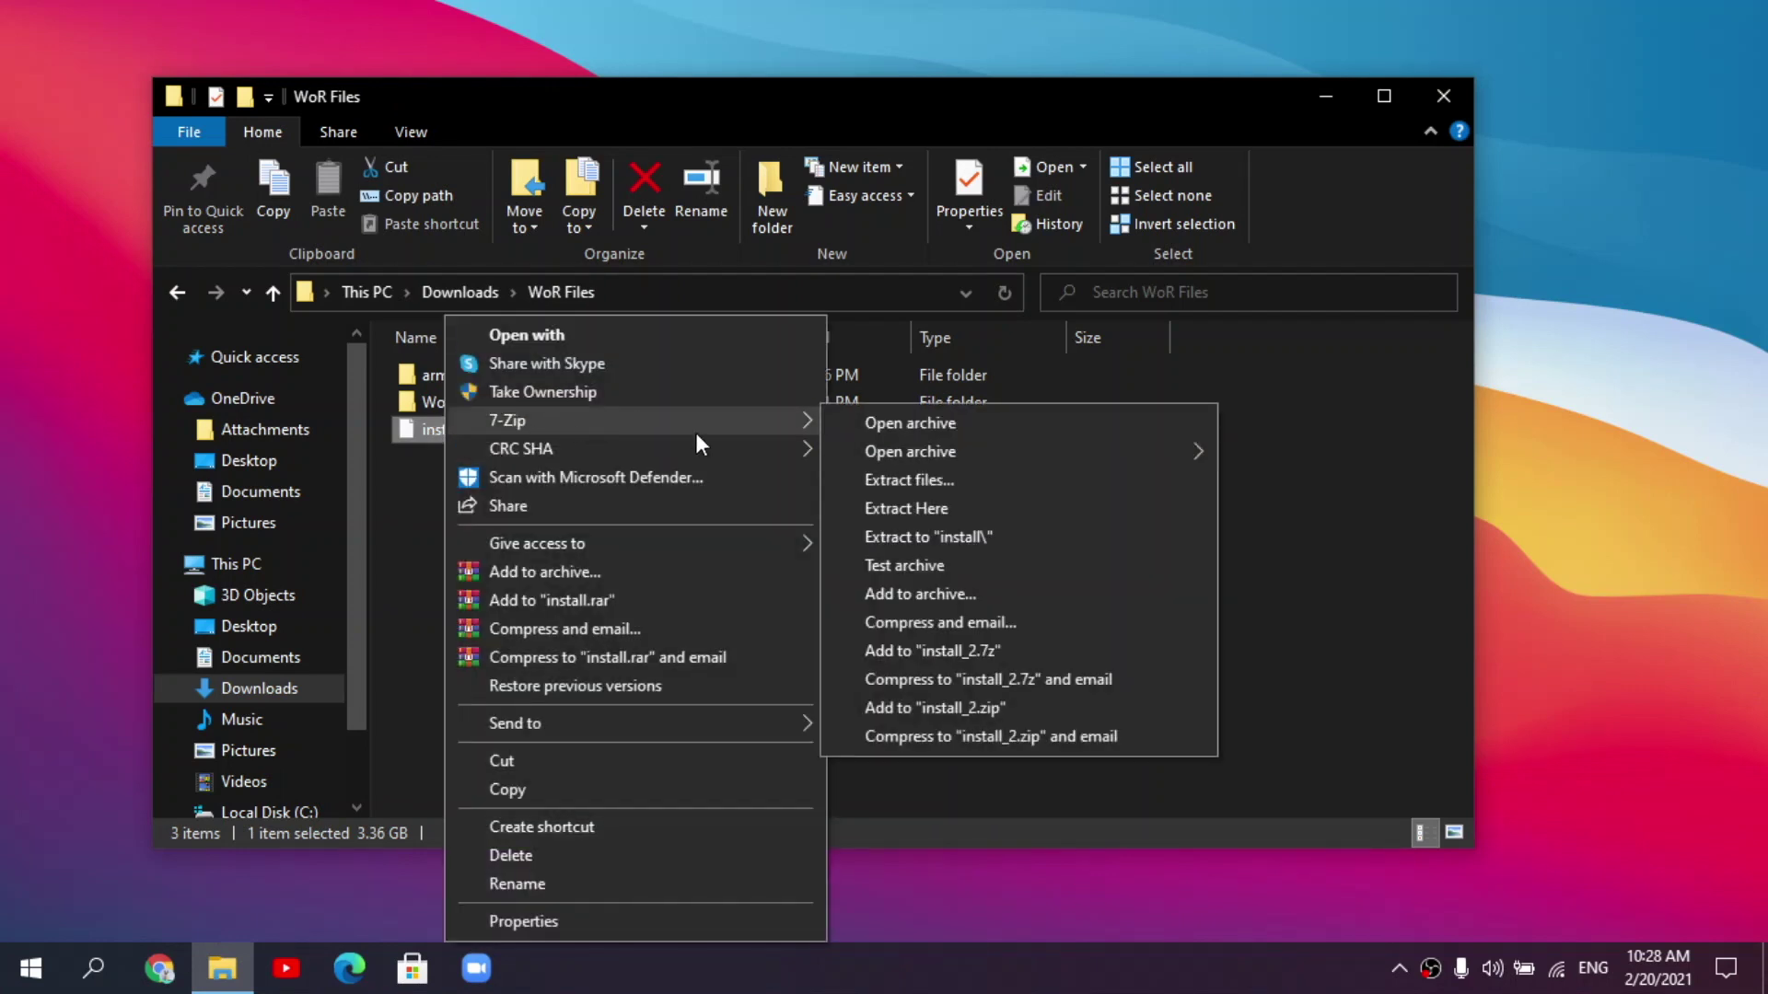
{"action": "left_click", "coordinate": [875, 423]}
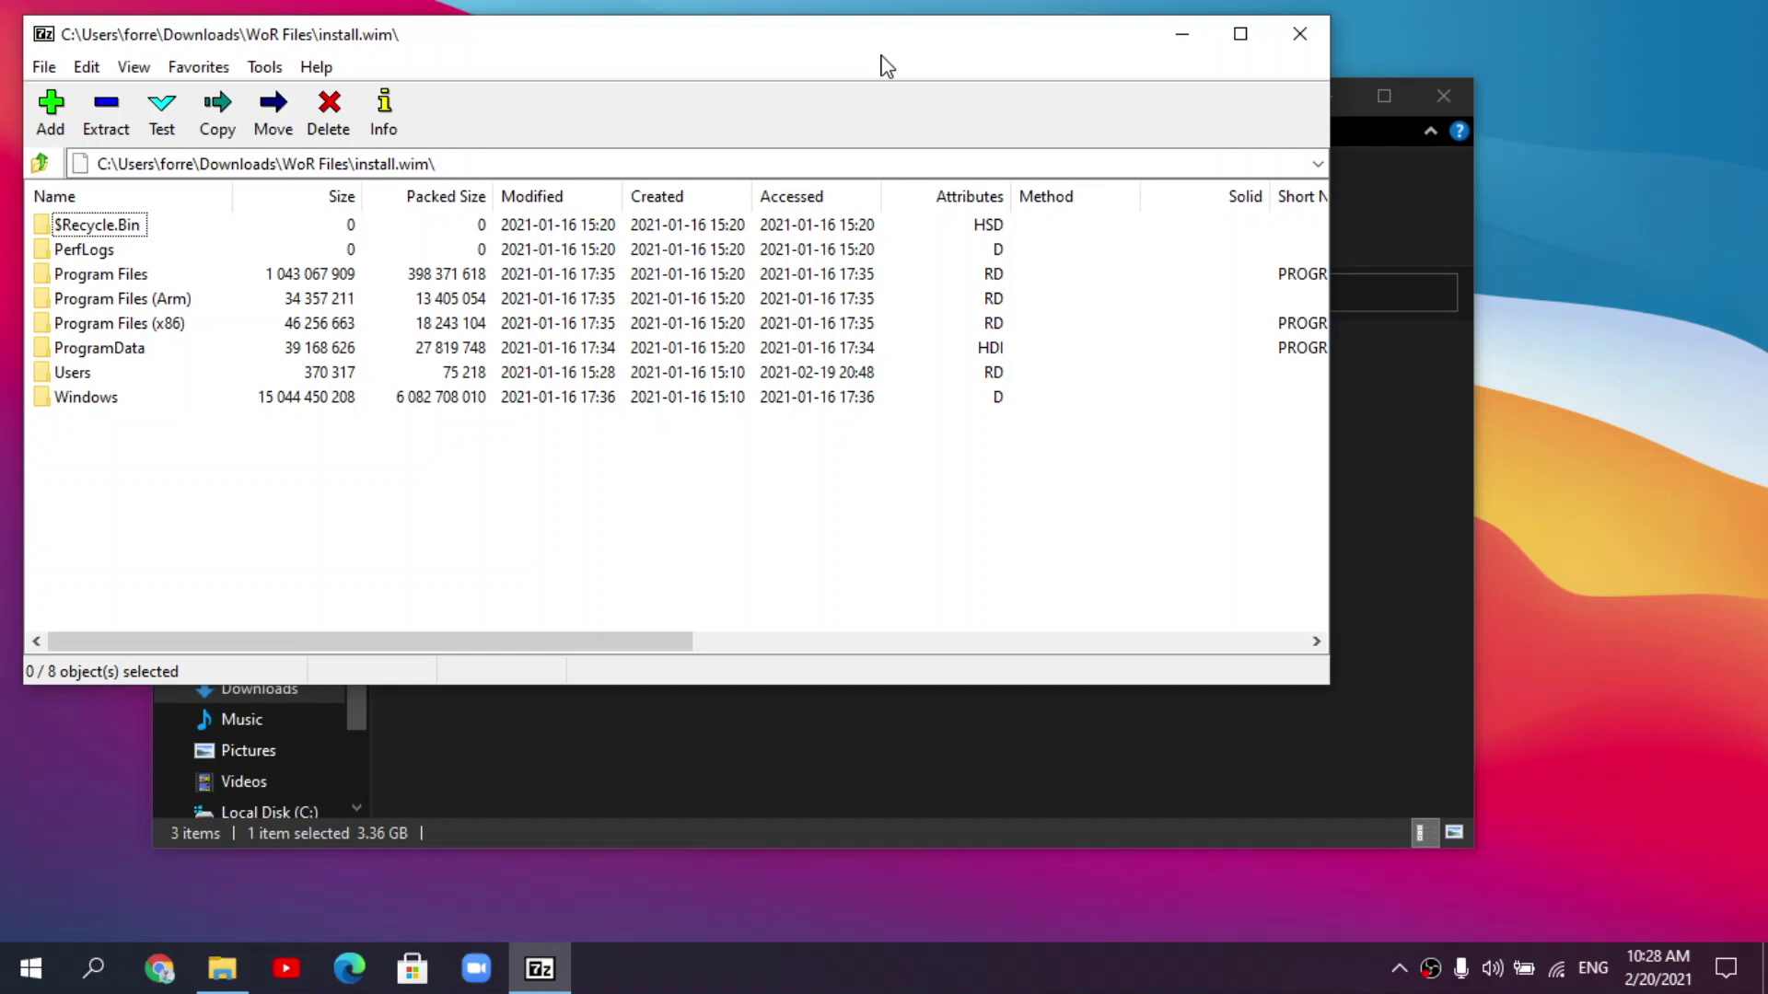
{"action": "key", "text": "super+Left"}
{"action": "left_click", "coordinate": [1294, 354]}
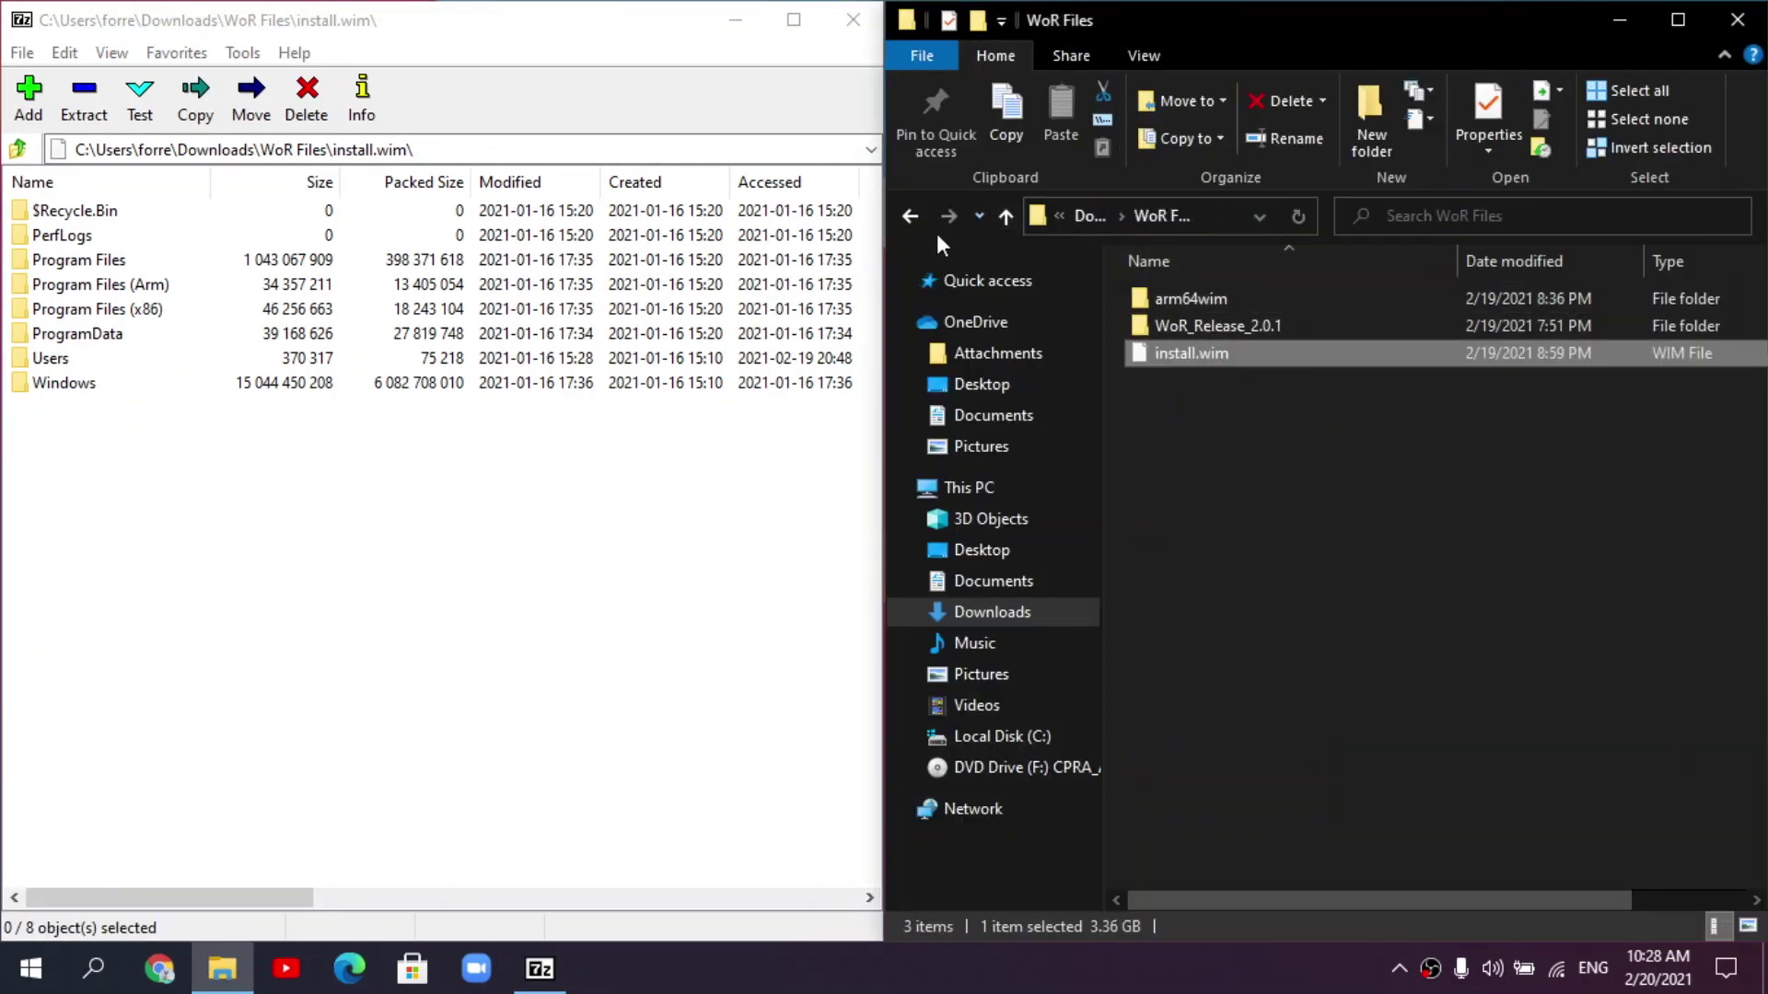
- Go to the Neon_3.0_ folder in Downloads and open its Instructions text file to read the image modification steps
{"action": "left_click", "coordinate": [911, 217]}
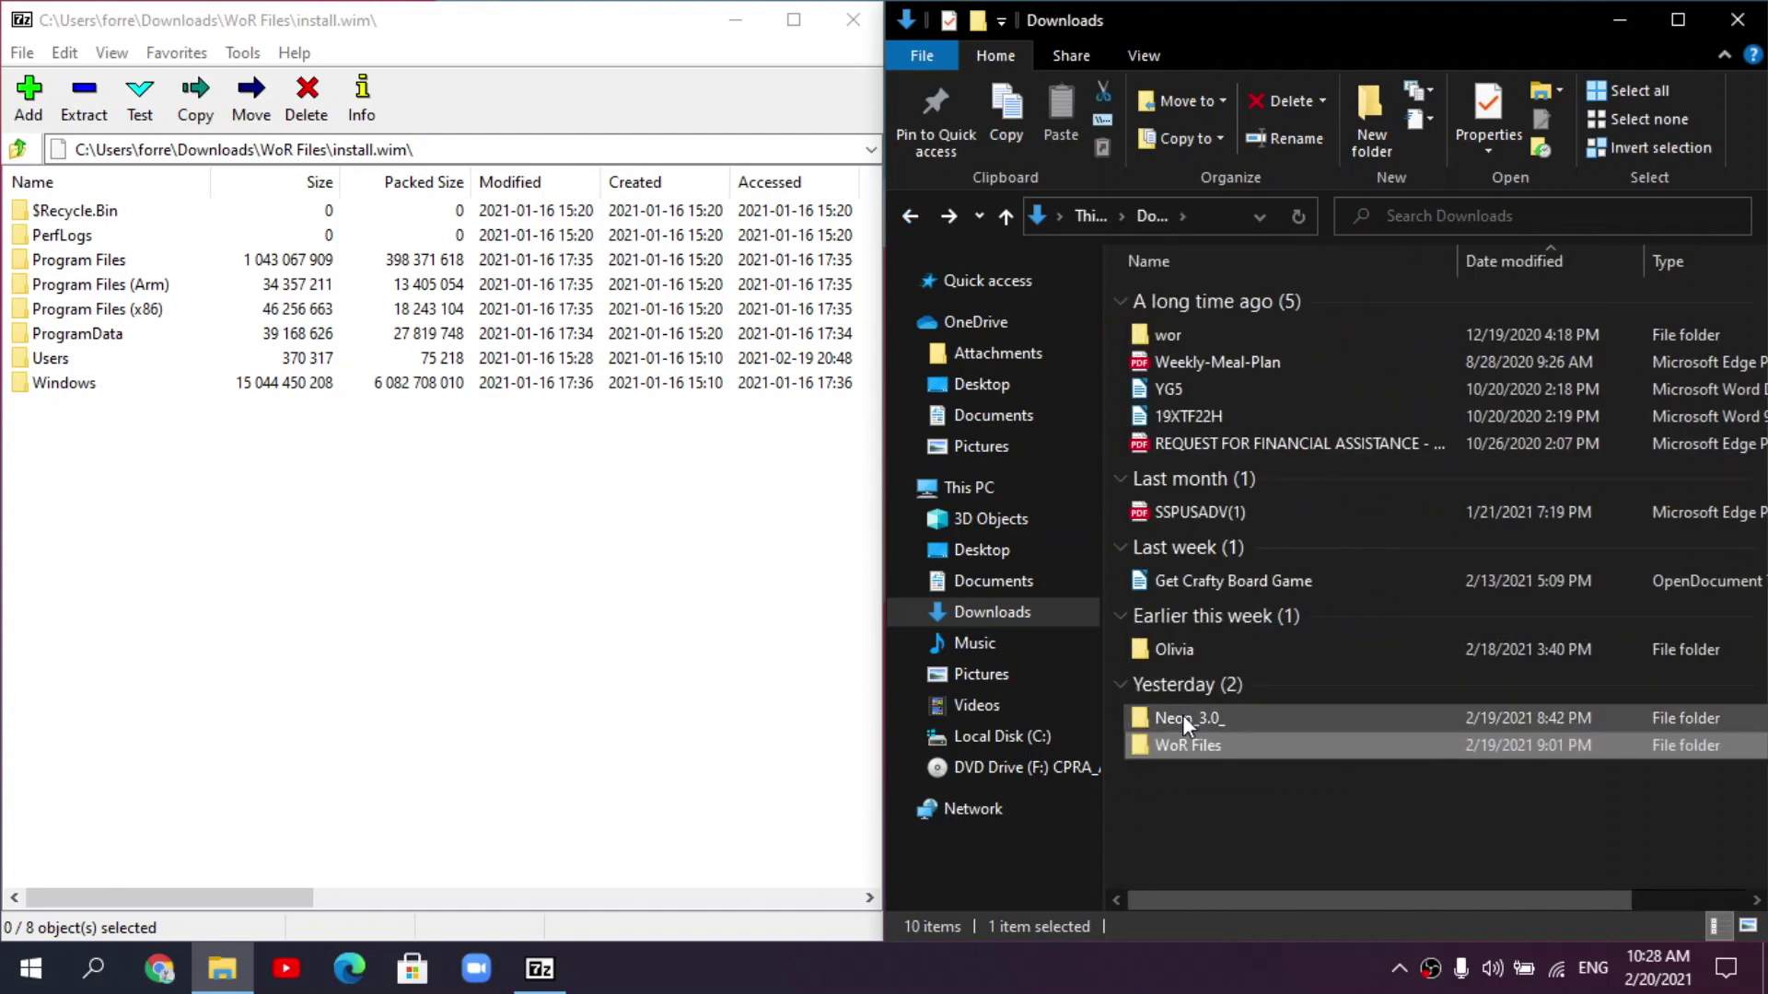
{"action": "double_click", "coordinate": [1183, 717]}
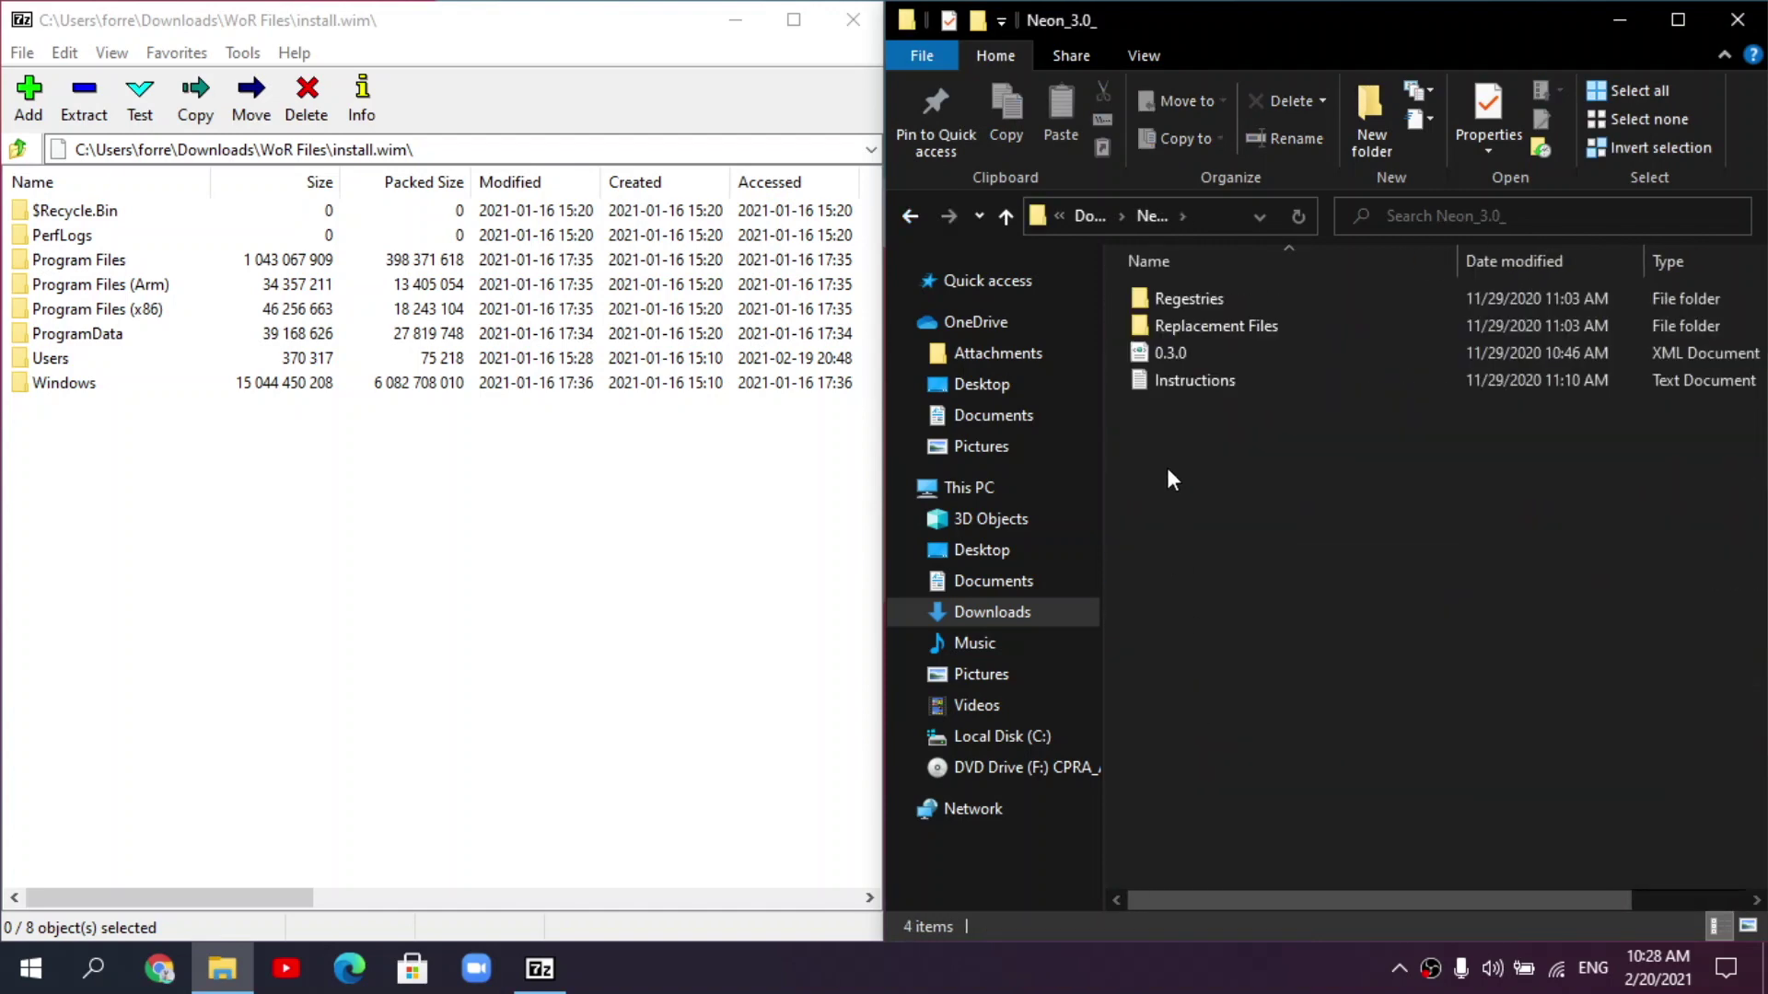
{"action": "double_click", "coordinate": [1197, 379]}
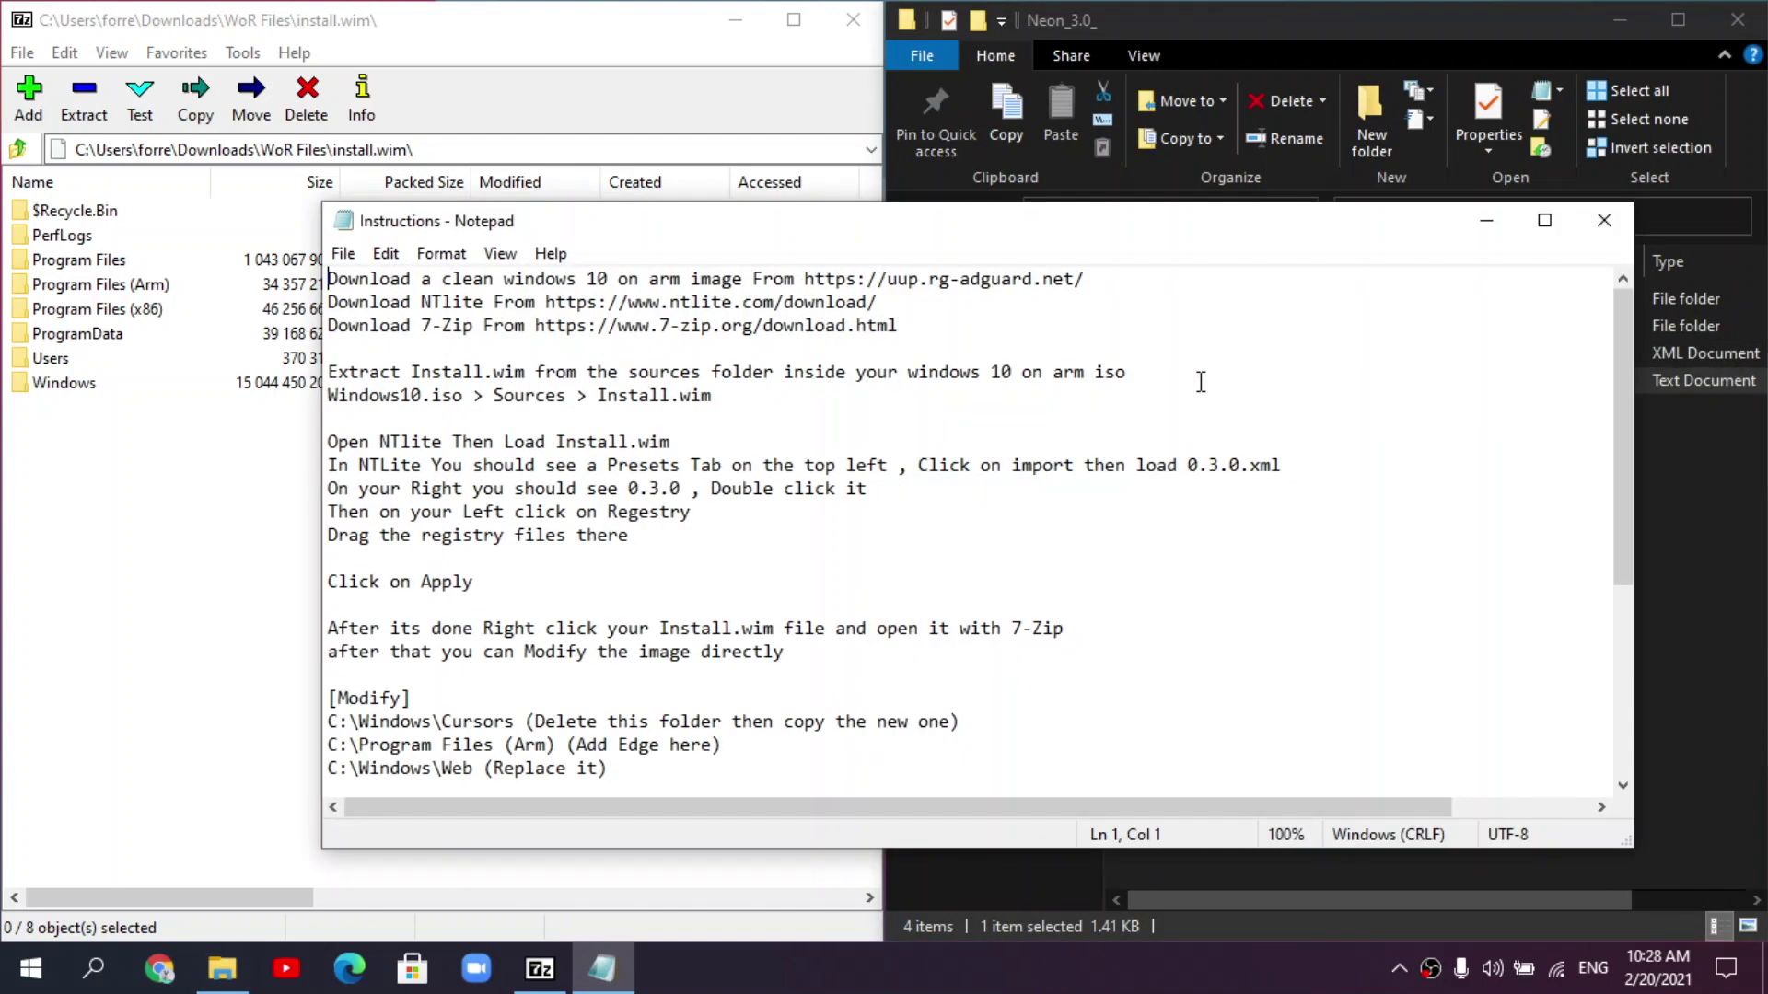
- Place the Instructions text beside the 7-Zip window and delete the Cursors folder from the Windows folder in install.wim
{"action": "key", "text": "super+Right"}
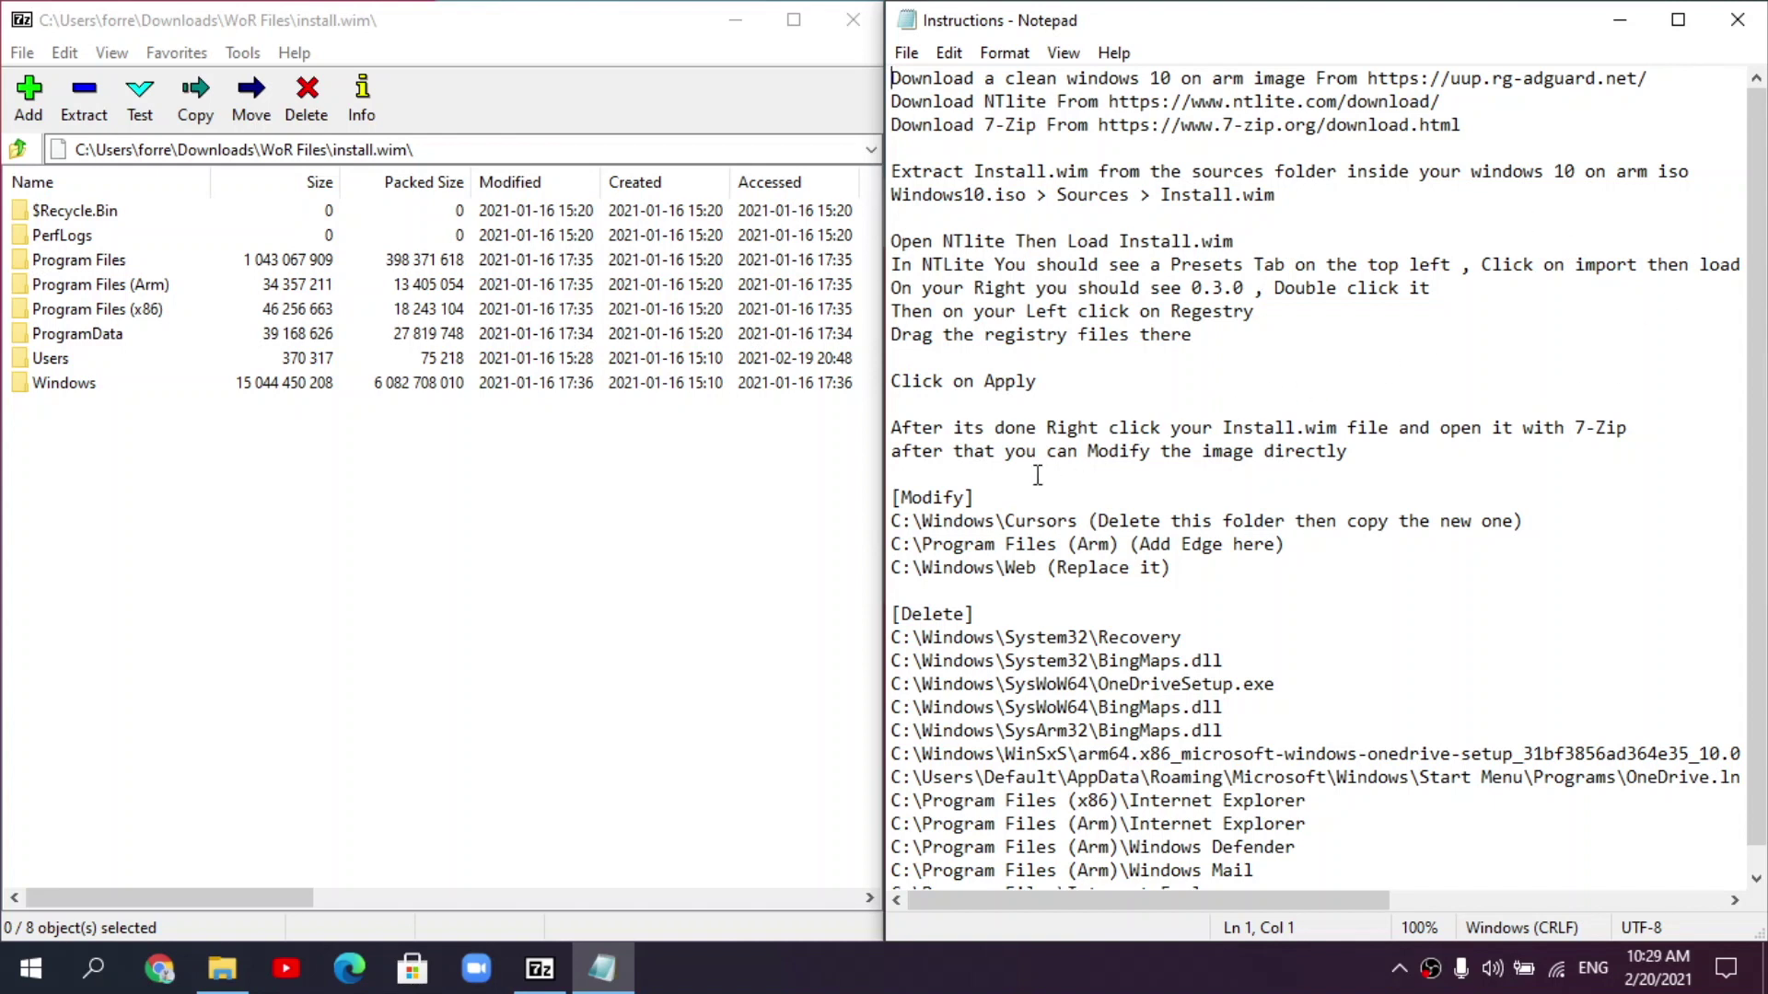
{"action": "left_click", "coordinate": [984, 497]}
{"action": "double_click", "coordinate": [79, 387]}
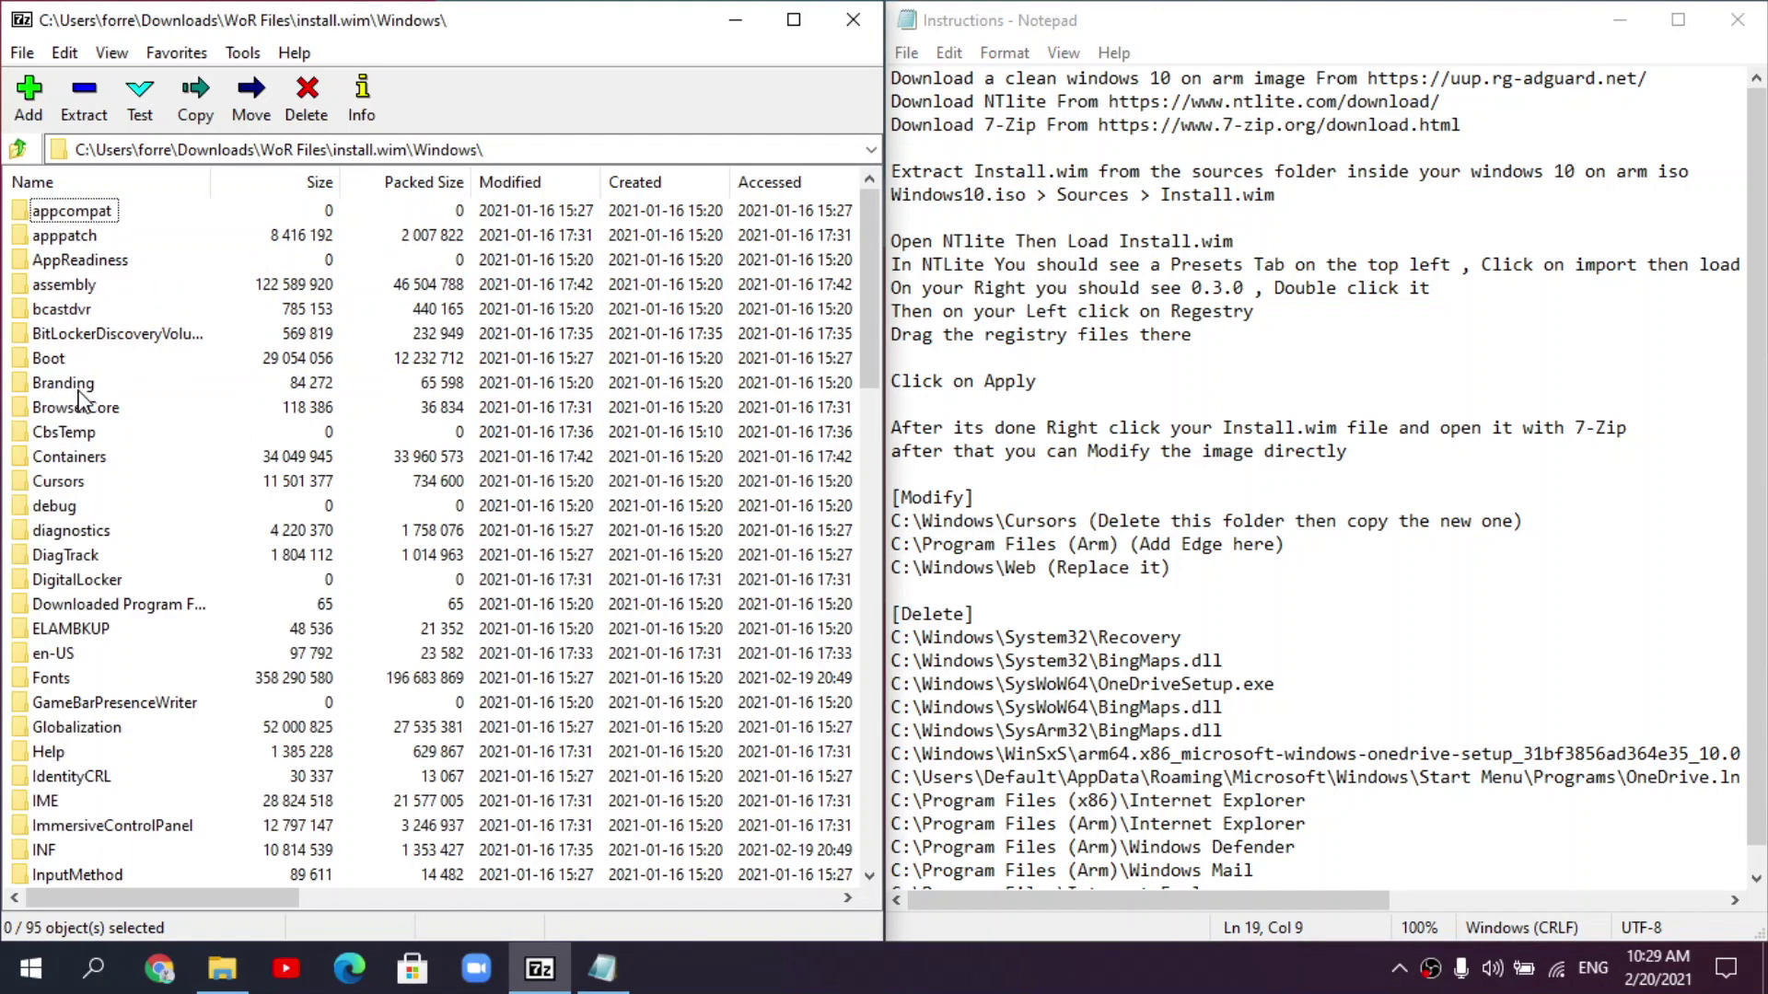
{"action": "double_click", "coordinate": [64, 484]}
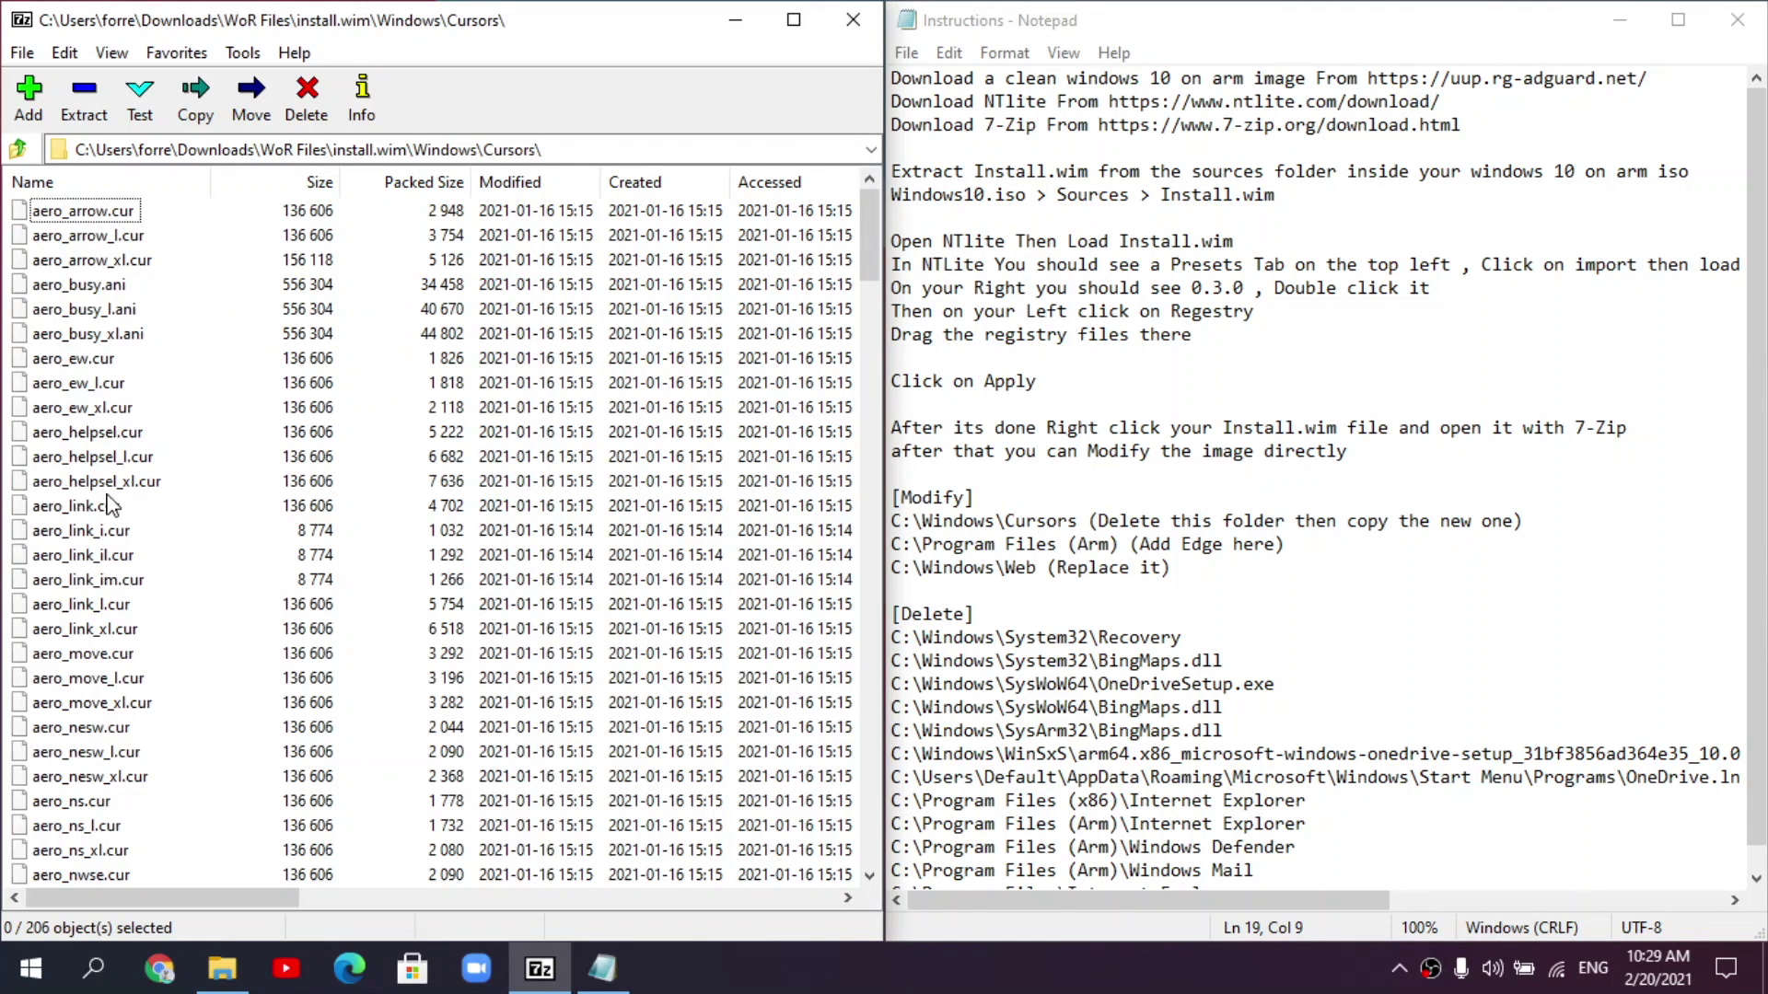
{"action": "left_click", "coordinate": [16, 147]}
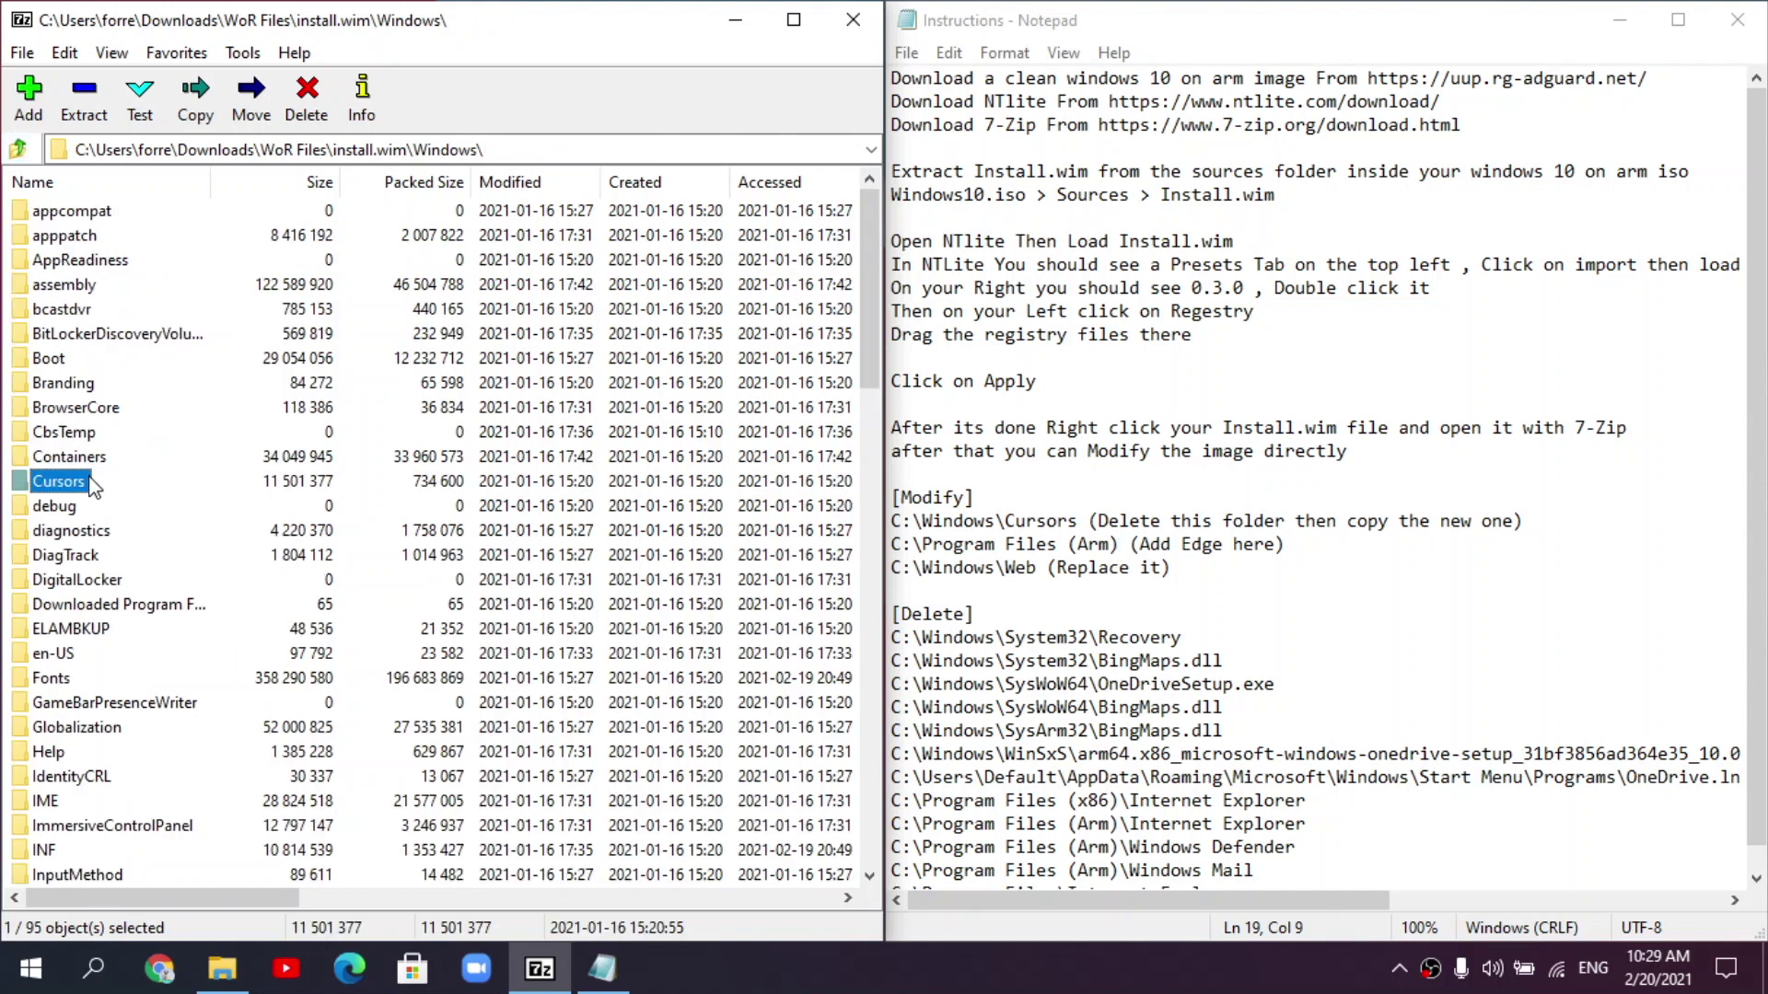
{"action": "key", "text": "Delete"}
{"action": "left_click", "coordinate": [979, 576]}
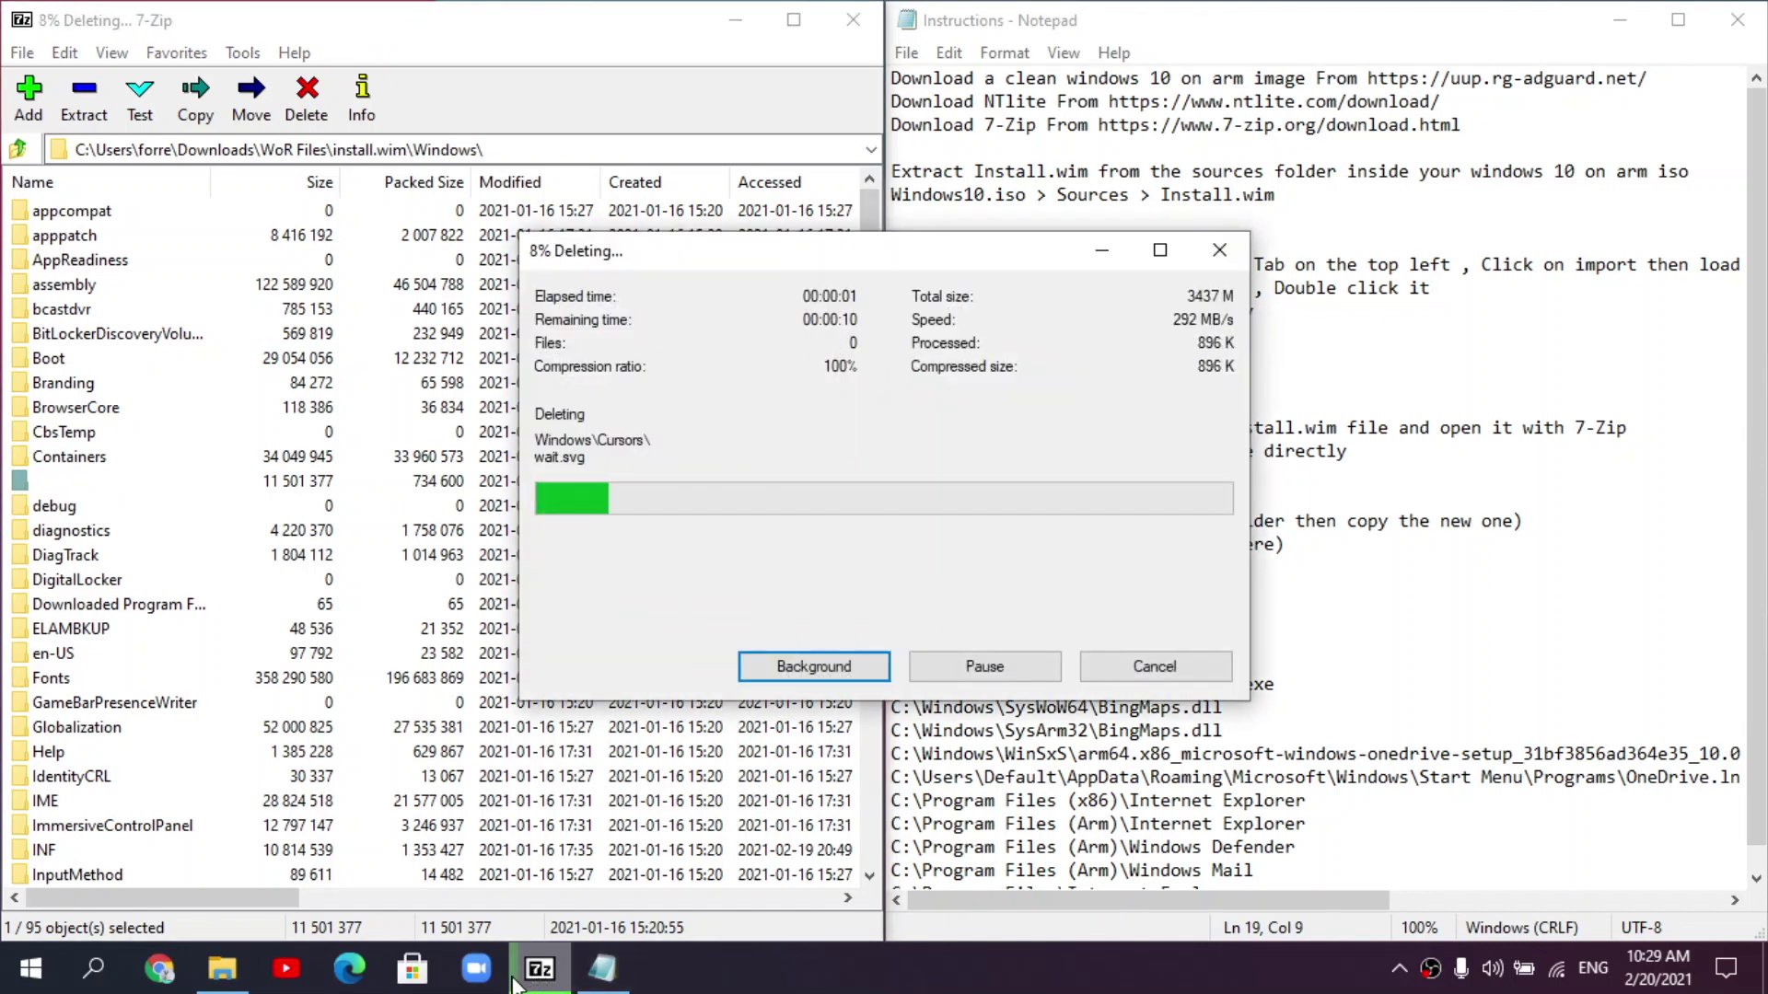
- Copy the new Cursors folder from Neon_3.0_'s Replacement Files into the Windows folder of install.wim
{"action": "left_click", "coordinate": [221, 968]}
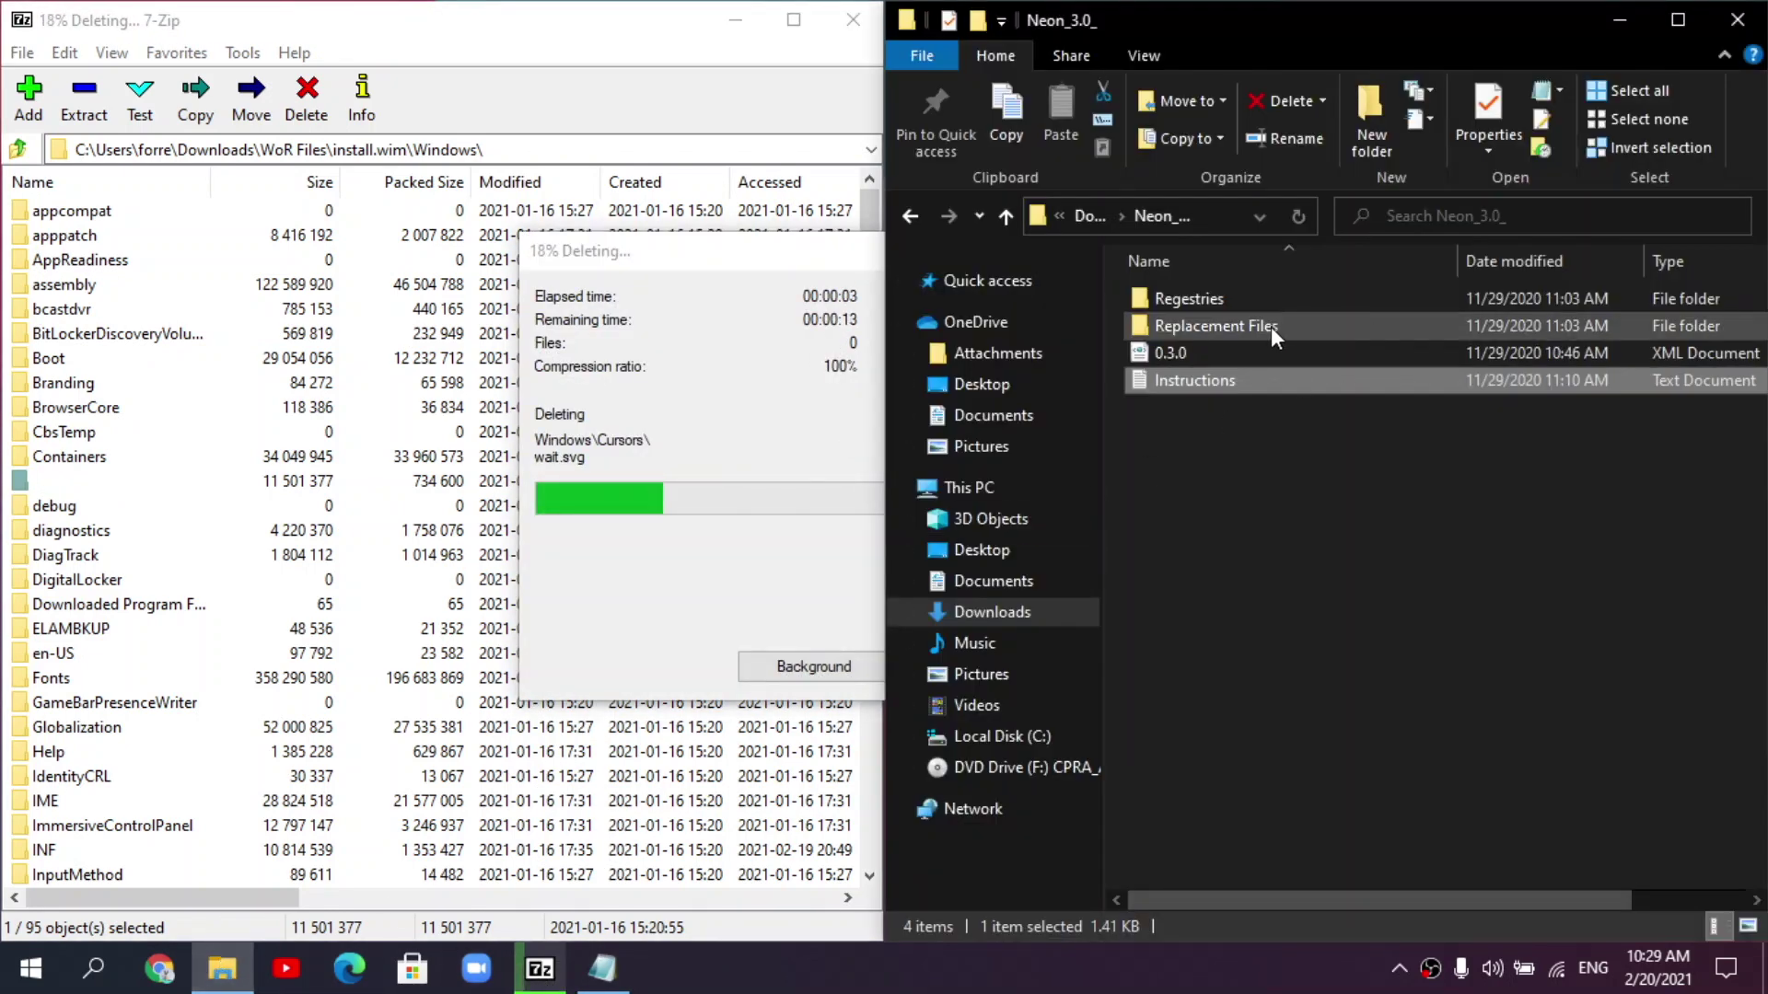
{"action": "double_click", "coordinate": [1175, 323]}
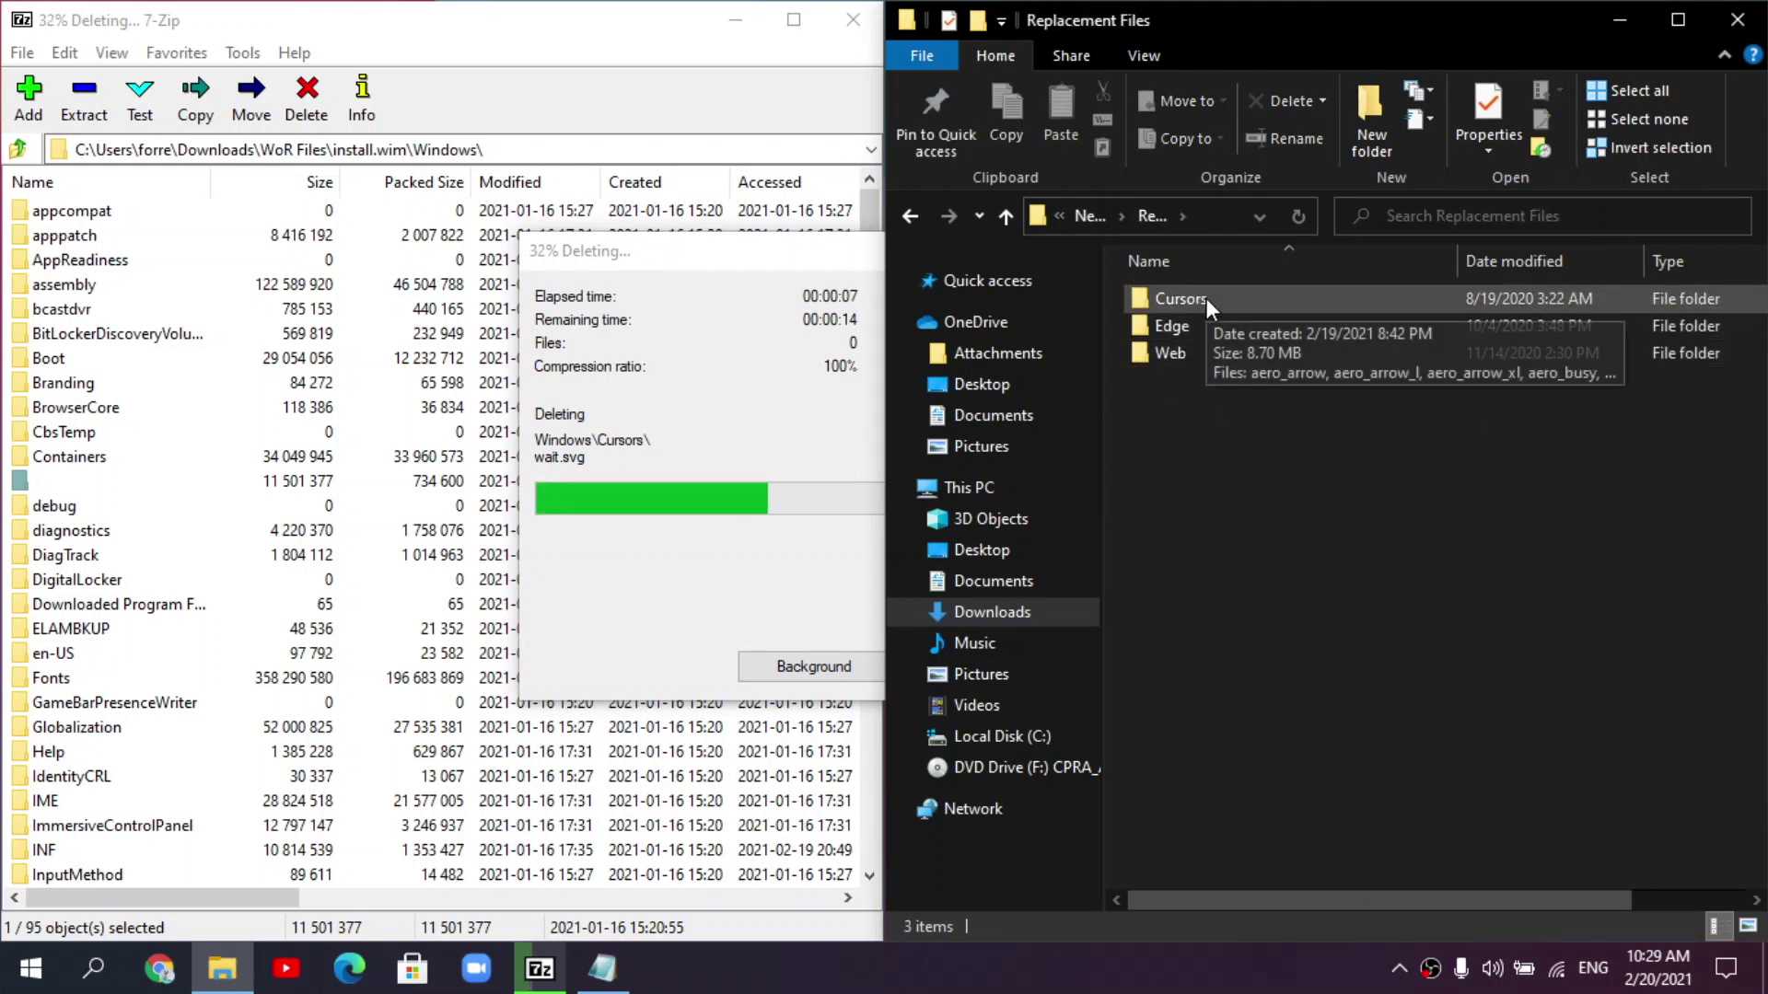
{"action": "left_click_drag", "start_coordinate": [1217, 299], "coordinate": [433, 474]}
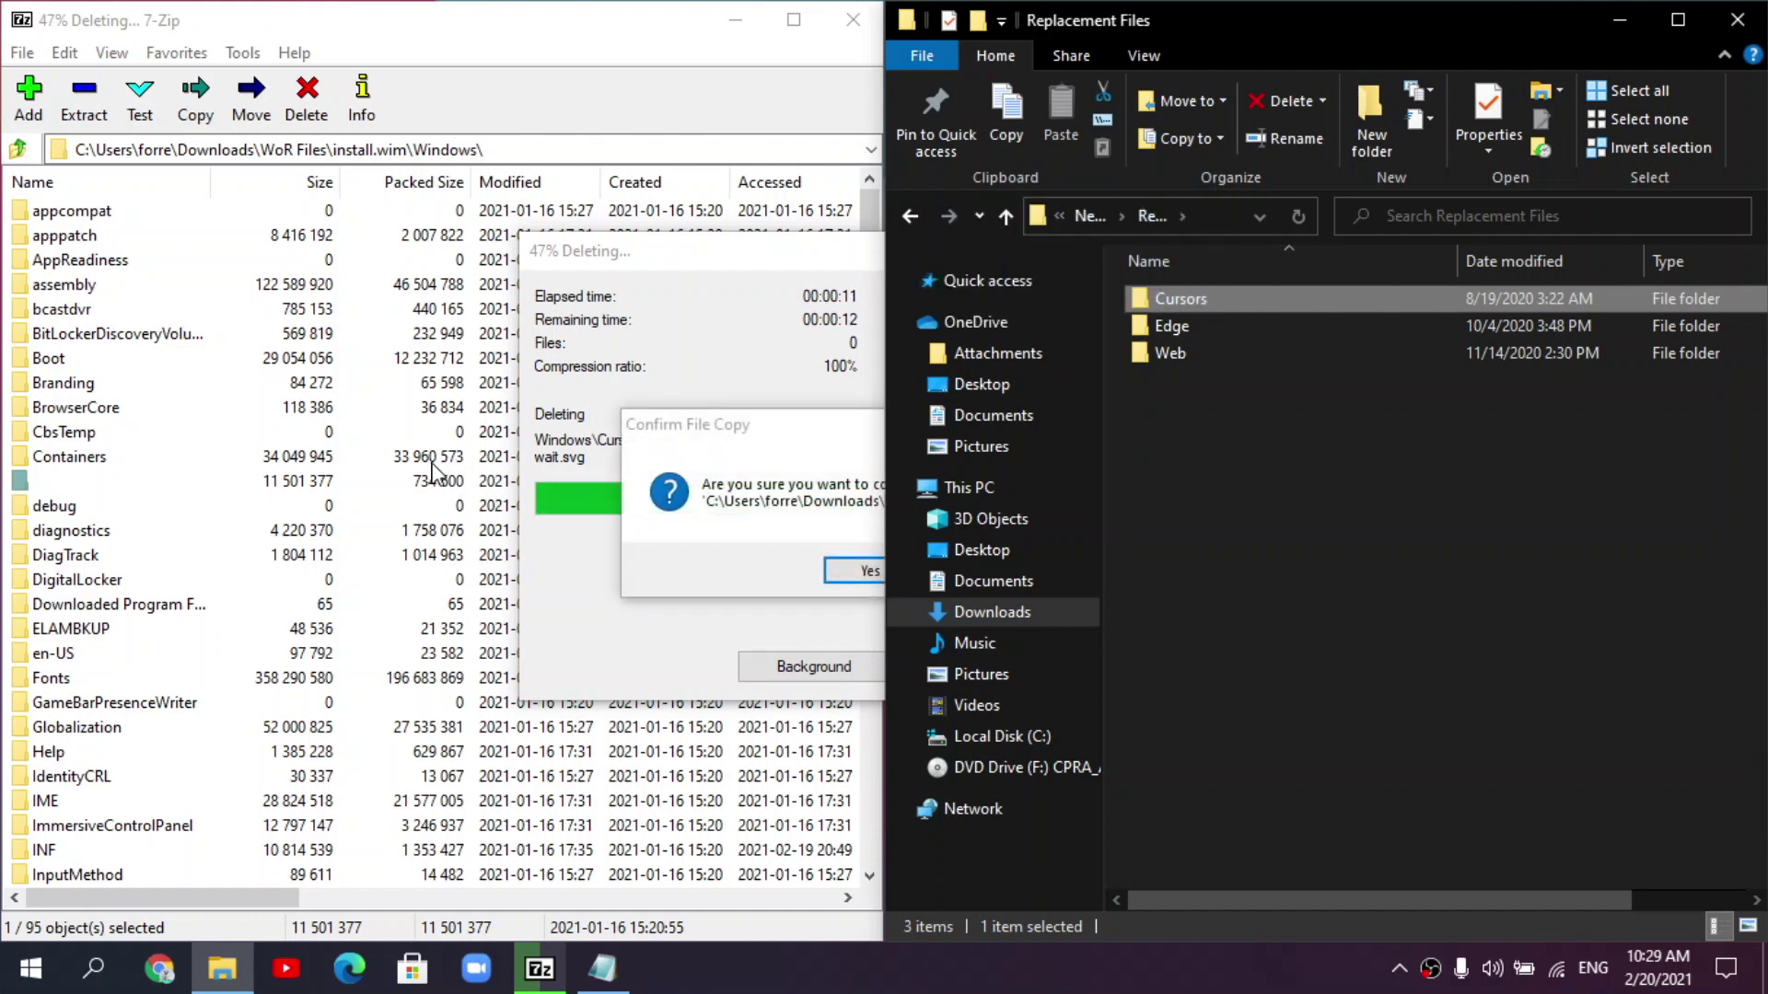
{"action": "left_click", "coordinate": [842, 465]}
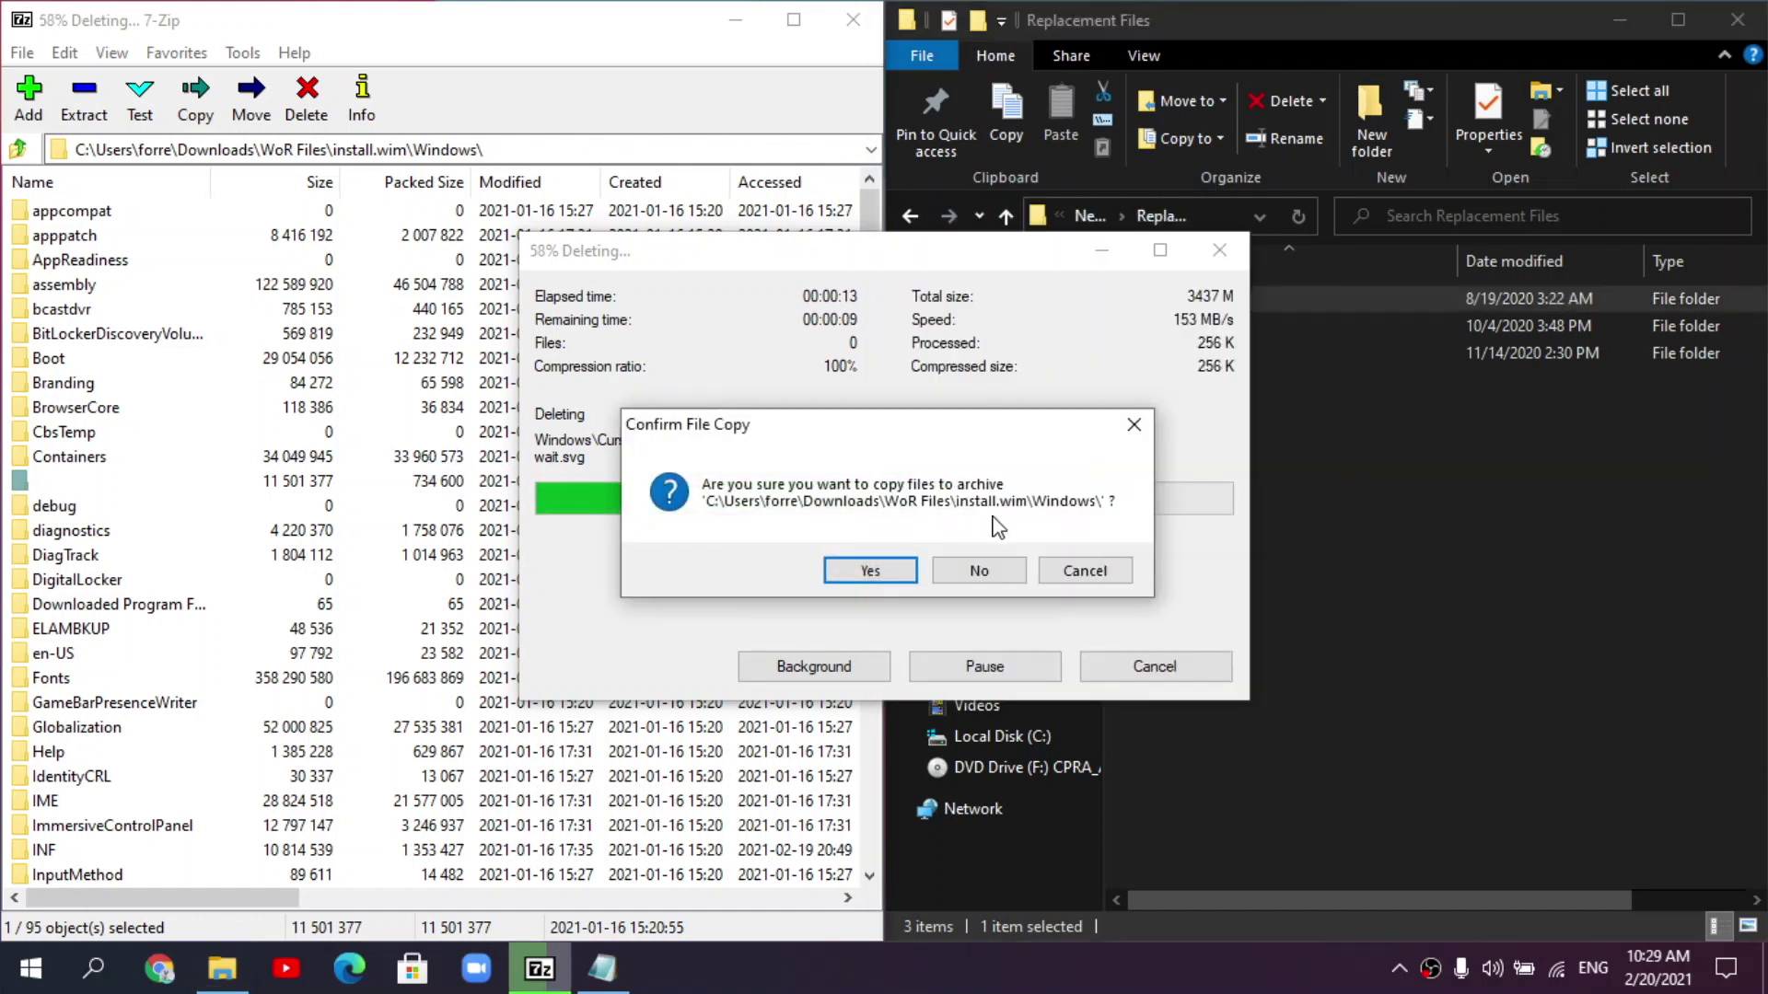
{"action": "left_click", "coordinate": [900, 570]}
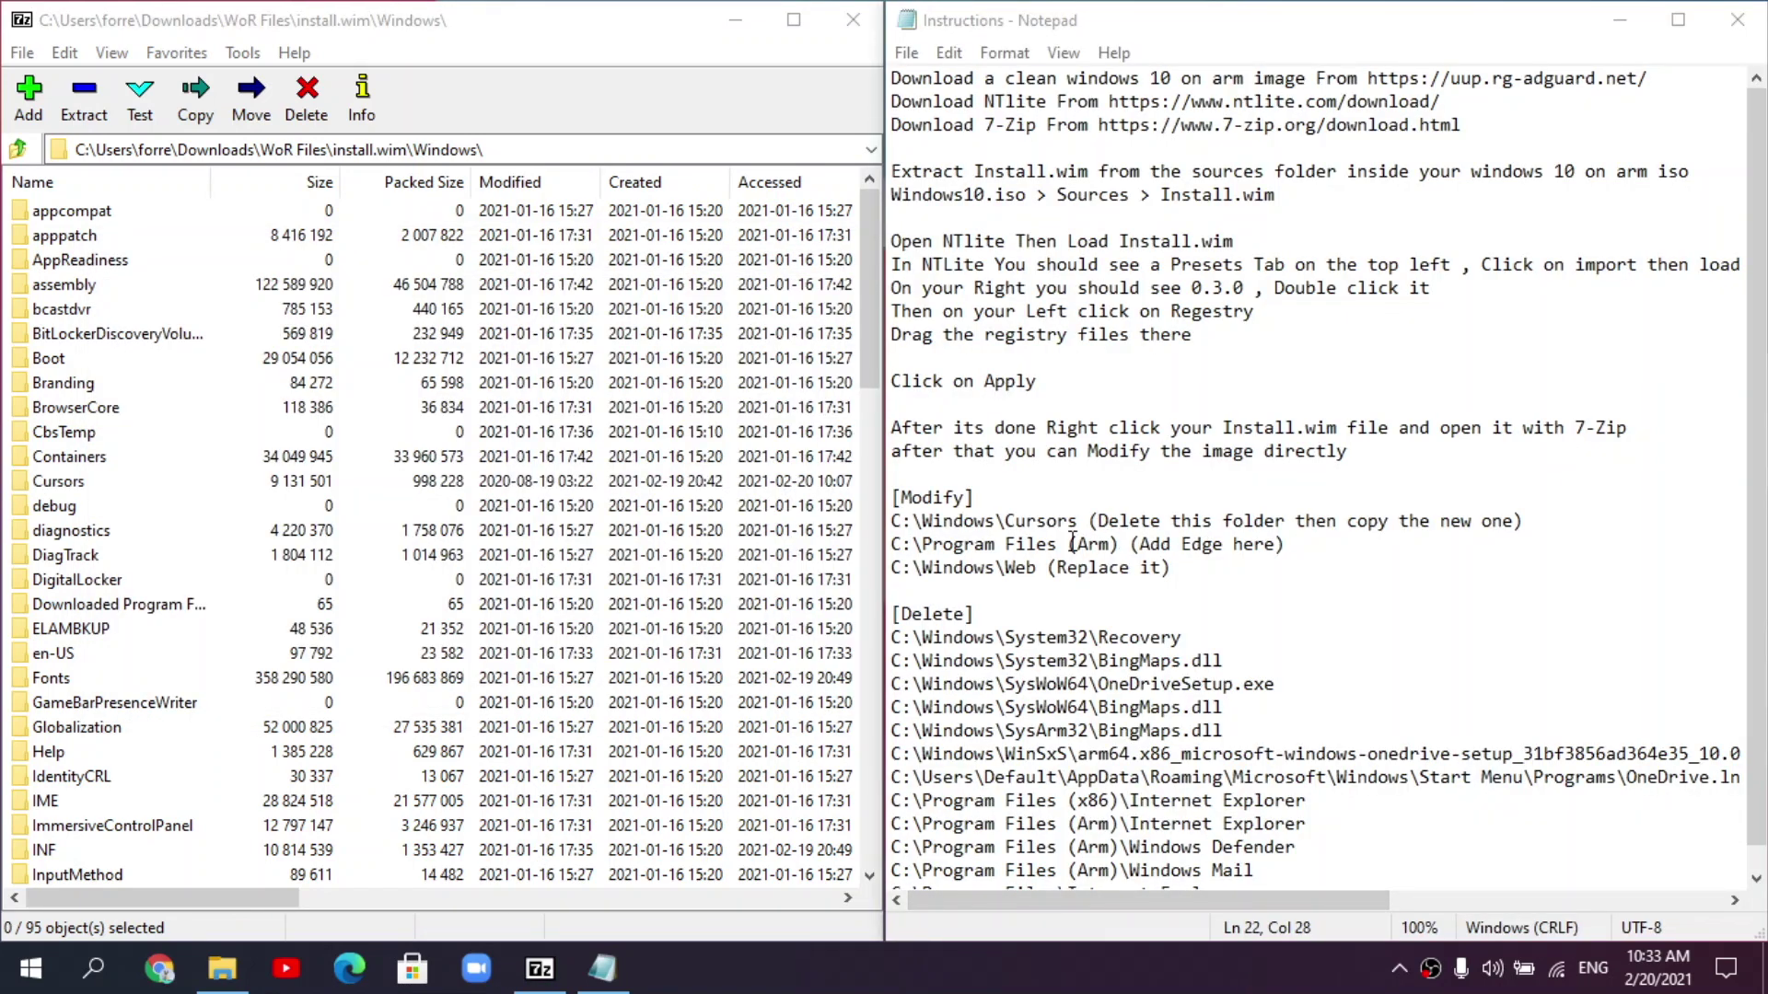
- Copy the Edge folder from Replacement Files into Program Files (Arm) inside install.wim
{"action": "left_click", "coordinate": [15, 148]}
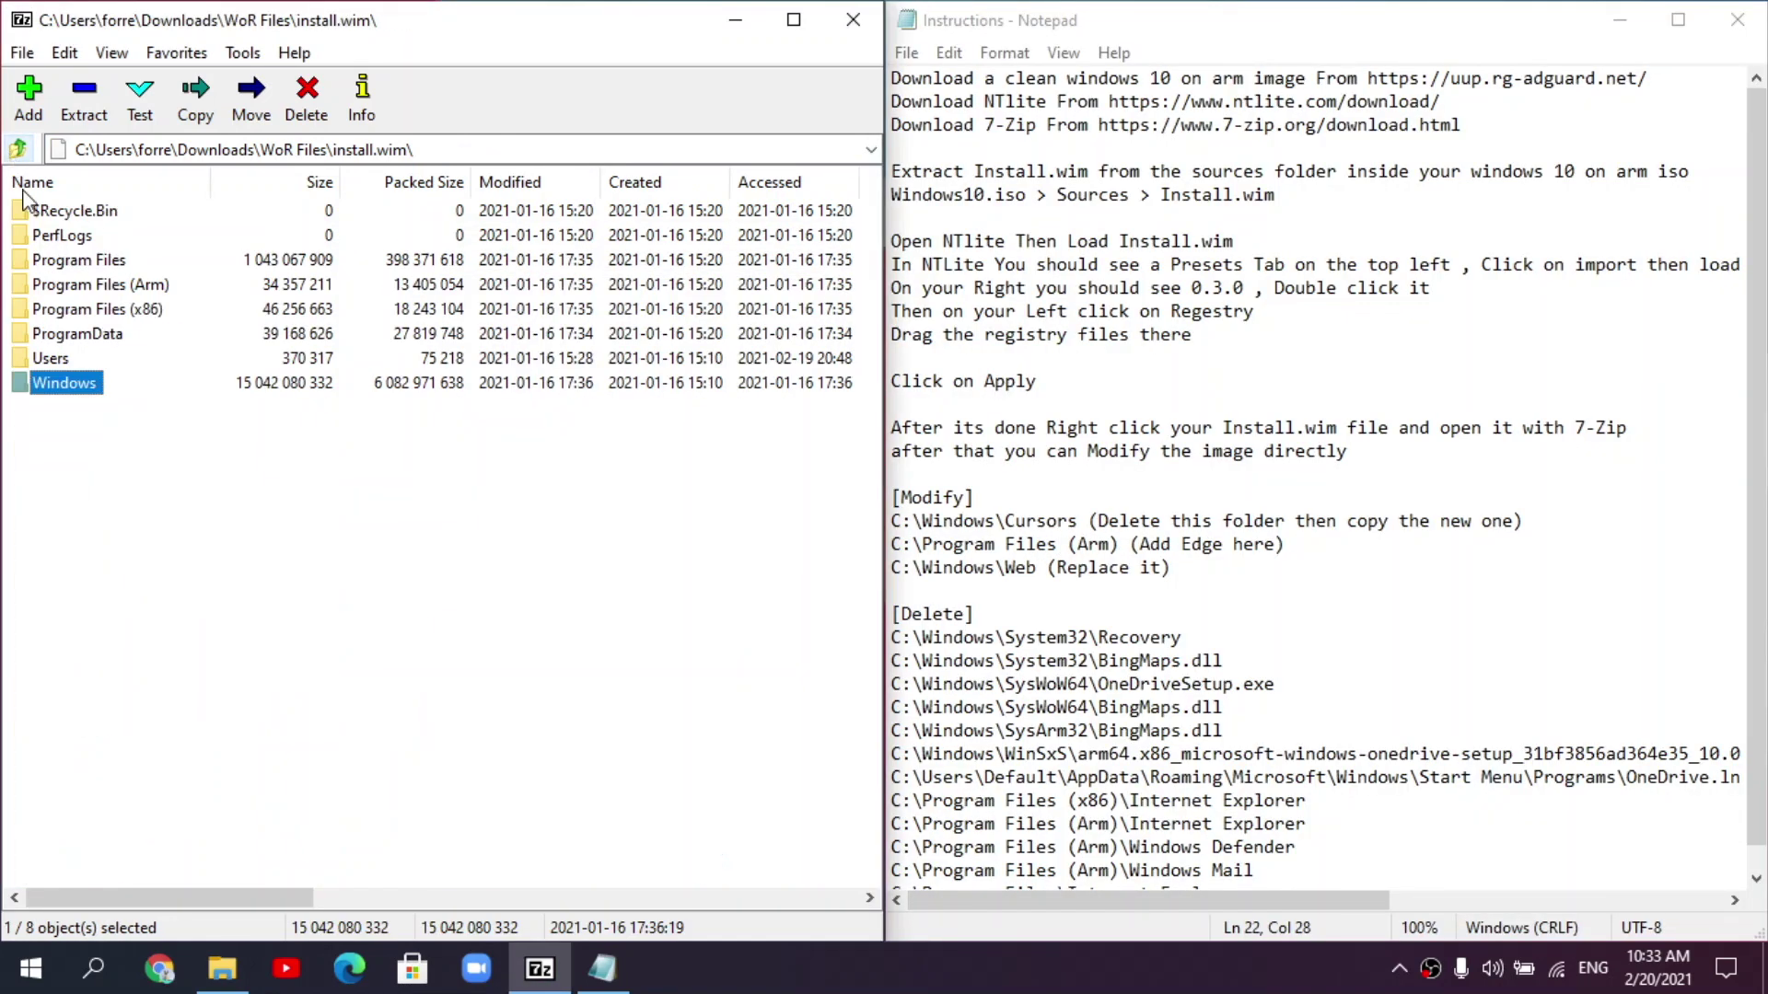
{"action": "double_click", "coordinate": [108, 283]}
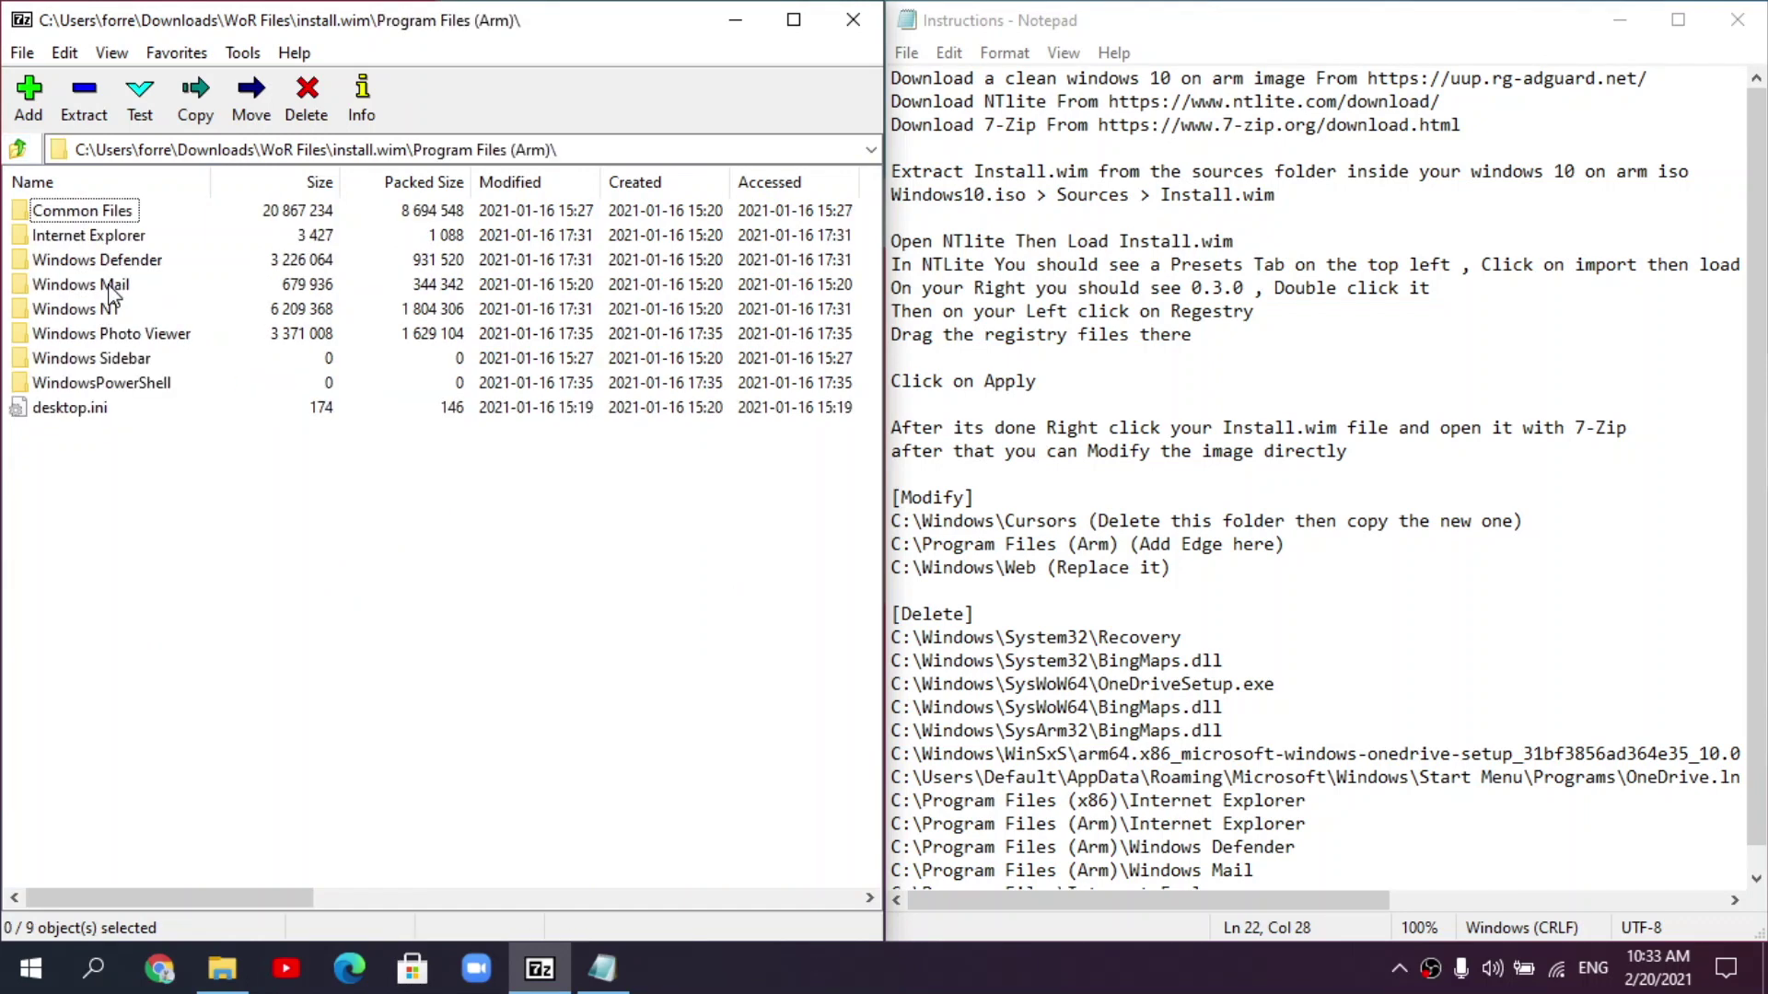
{"action": "left_click", "coordinate": [224, 972]}
{"action": "left_click_drag", "start_coordinate": [1206, 328], "coordinate": [515, 548]}
{"action": "left_click", "coordinate": [833, 563]}
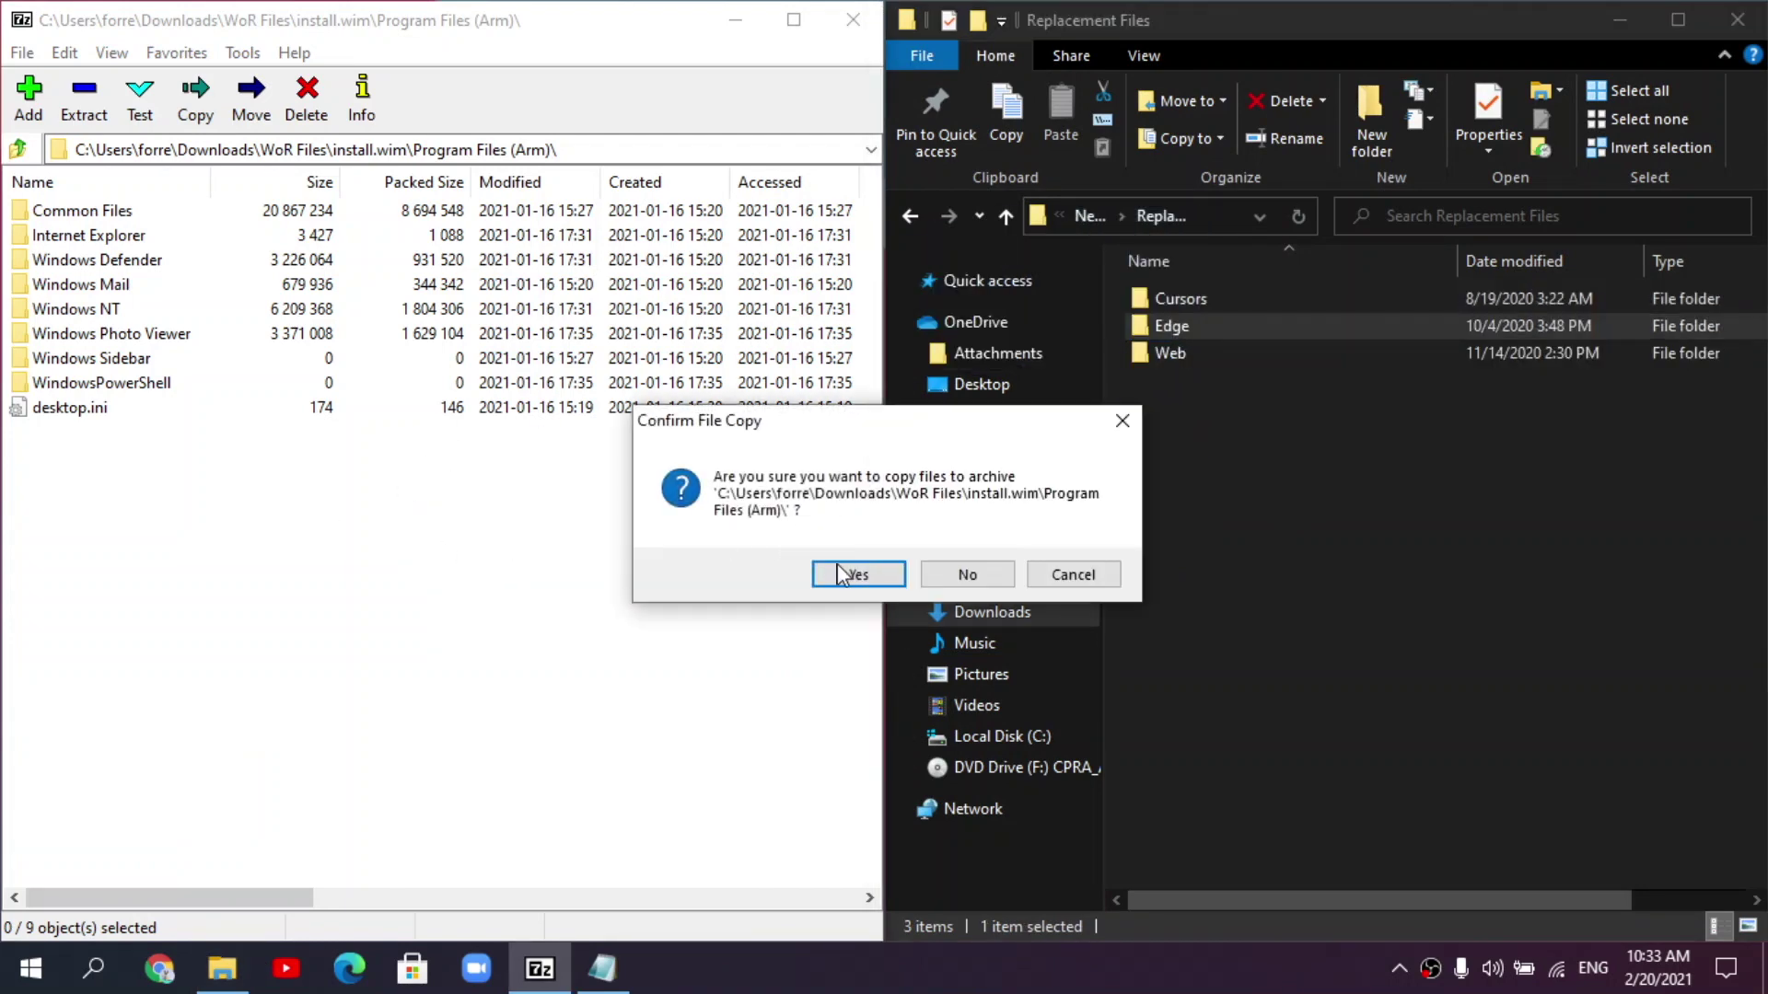
{"action": "left_click", "coordinate": [856, 574]}
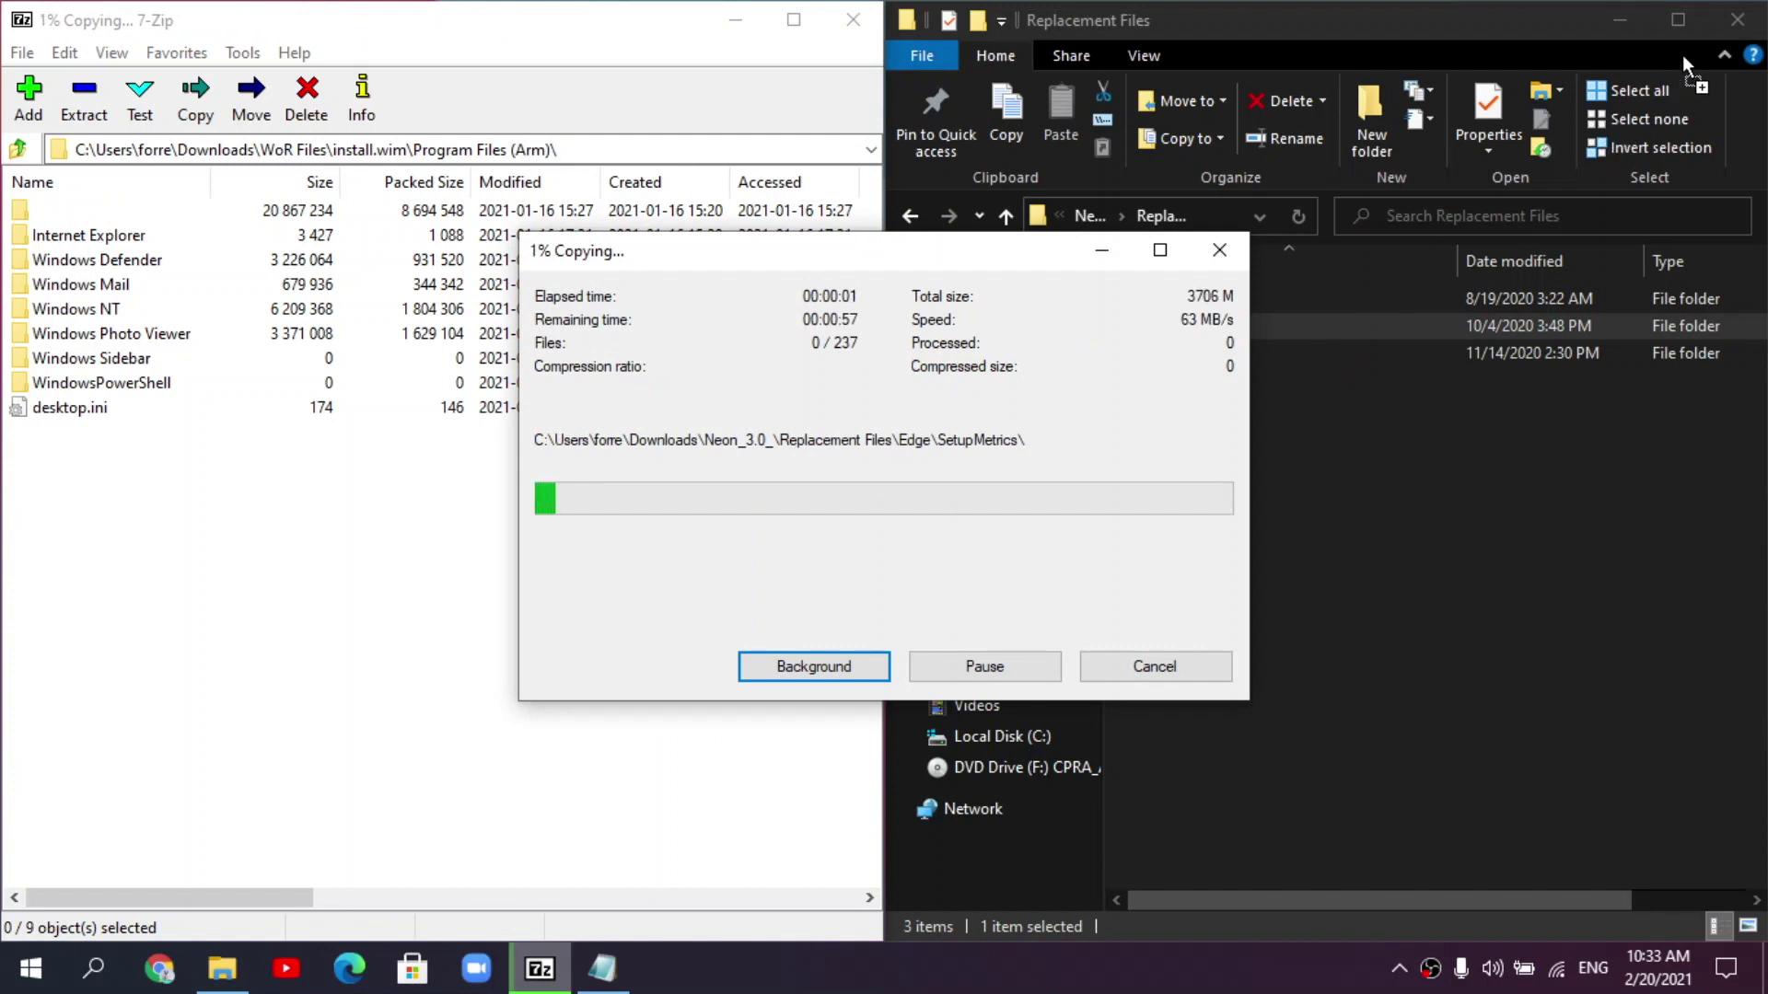
{"action": "left_click_drag", "start_coordinate": [978, 262], "coordinate": [665, 251]}
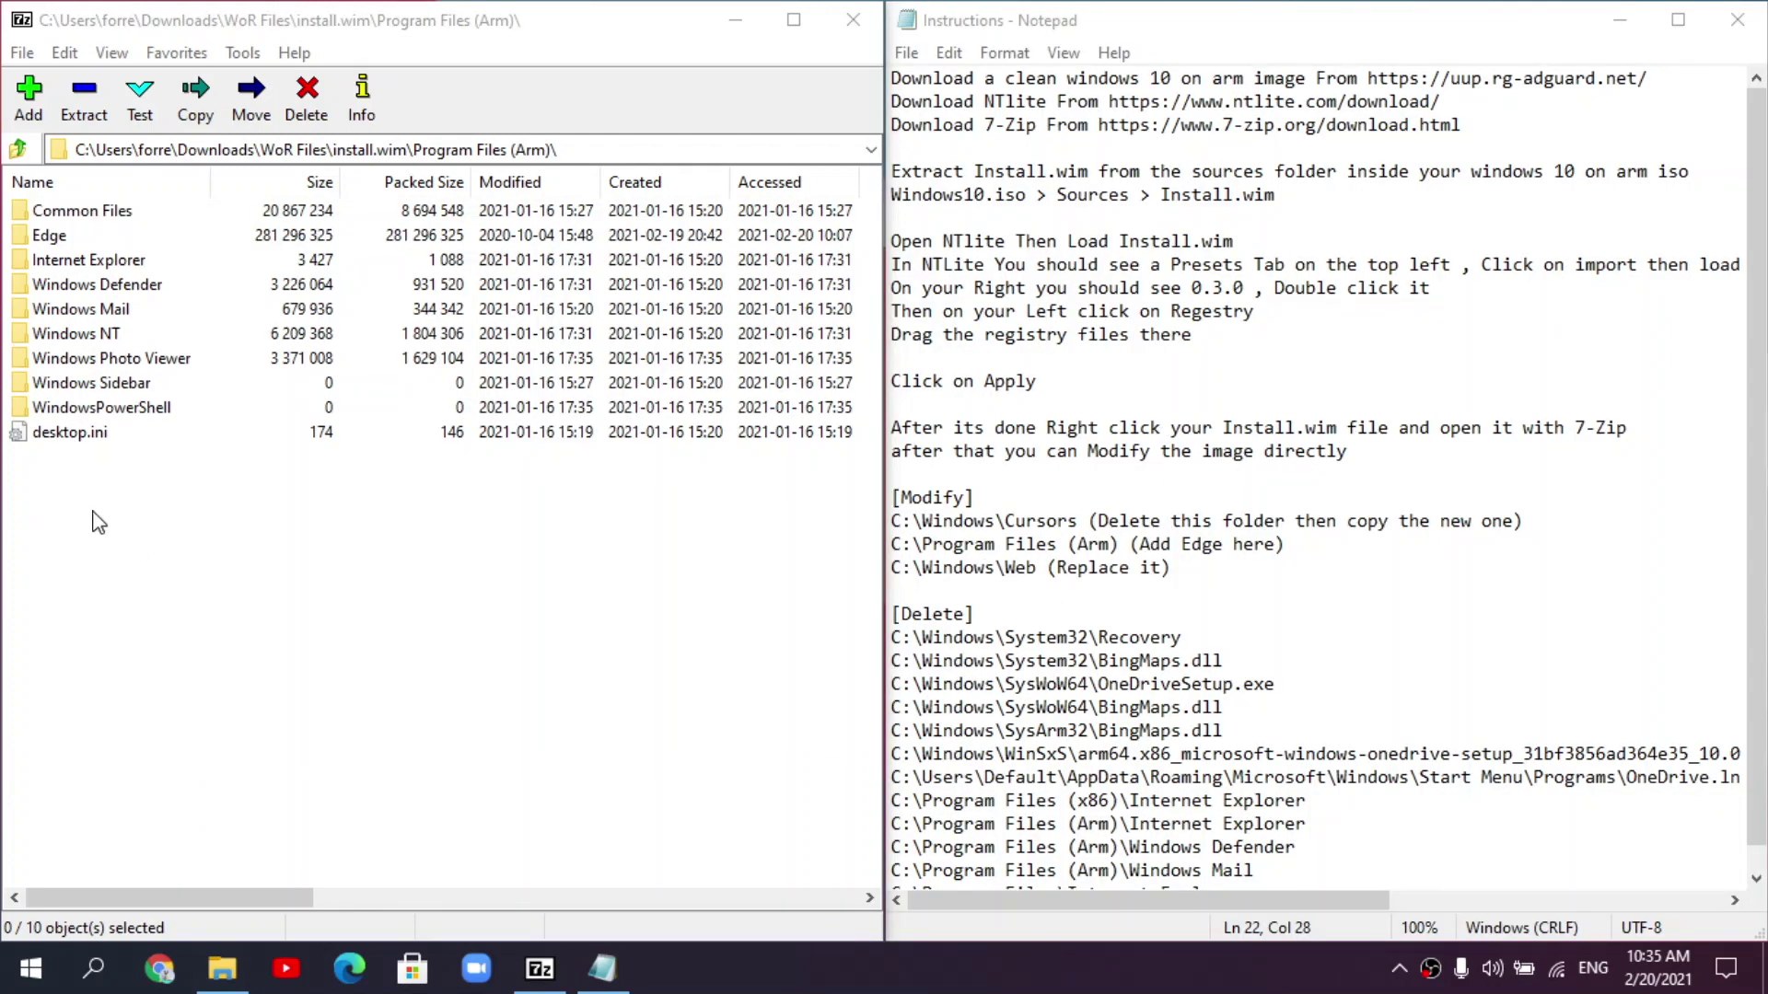
- Locate the Web folder within the Windows folder of install.wim and delete it with all its contents
{"action": "left_click", "coordinate": [19, 148]}
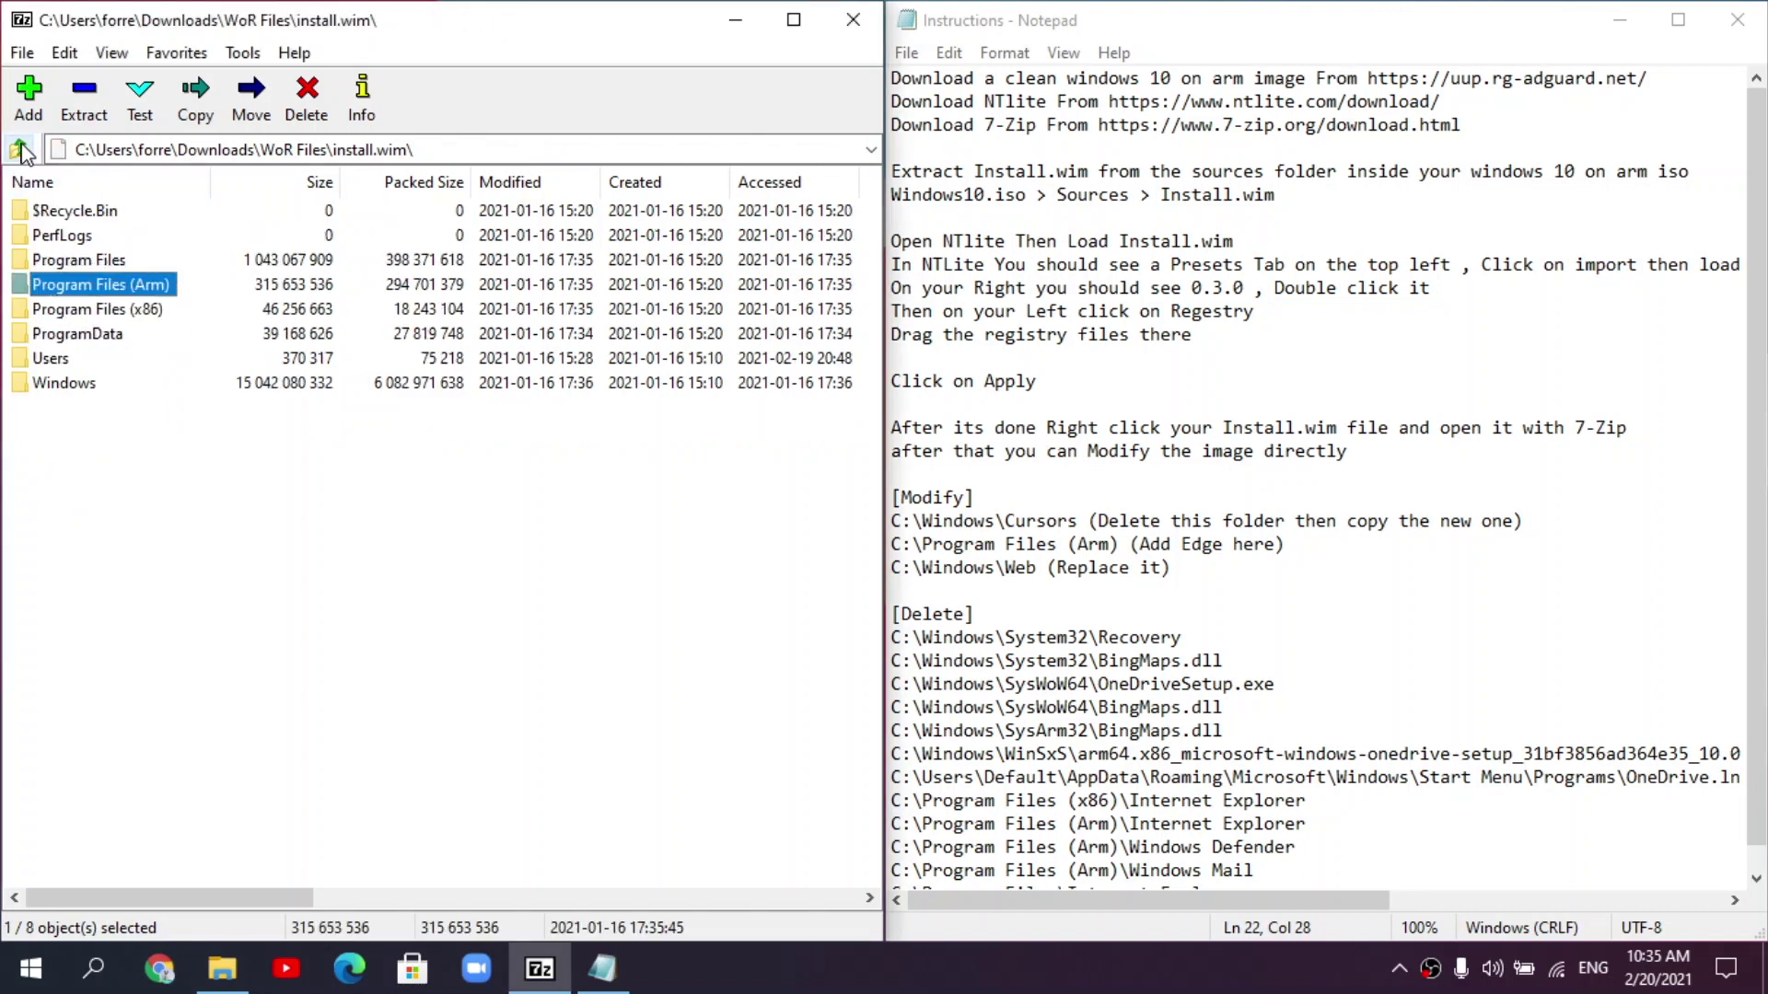
{"action": "left_click", "coordinate": [51, 358]}
{"action": "double_click", "coordinate": [65, 383]}
{"action": "left_click", "coordinate": [64, 383]}
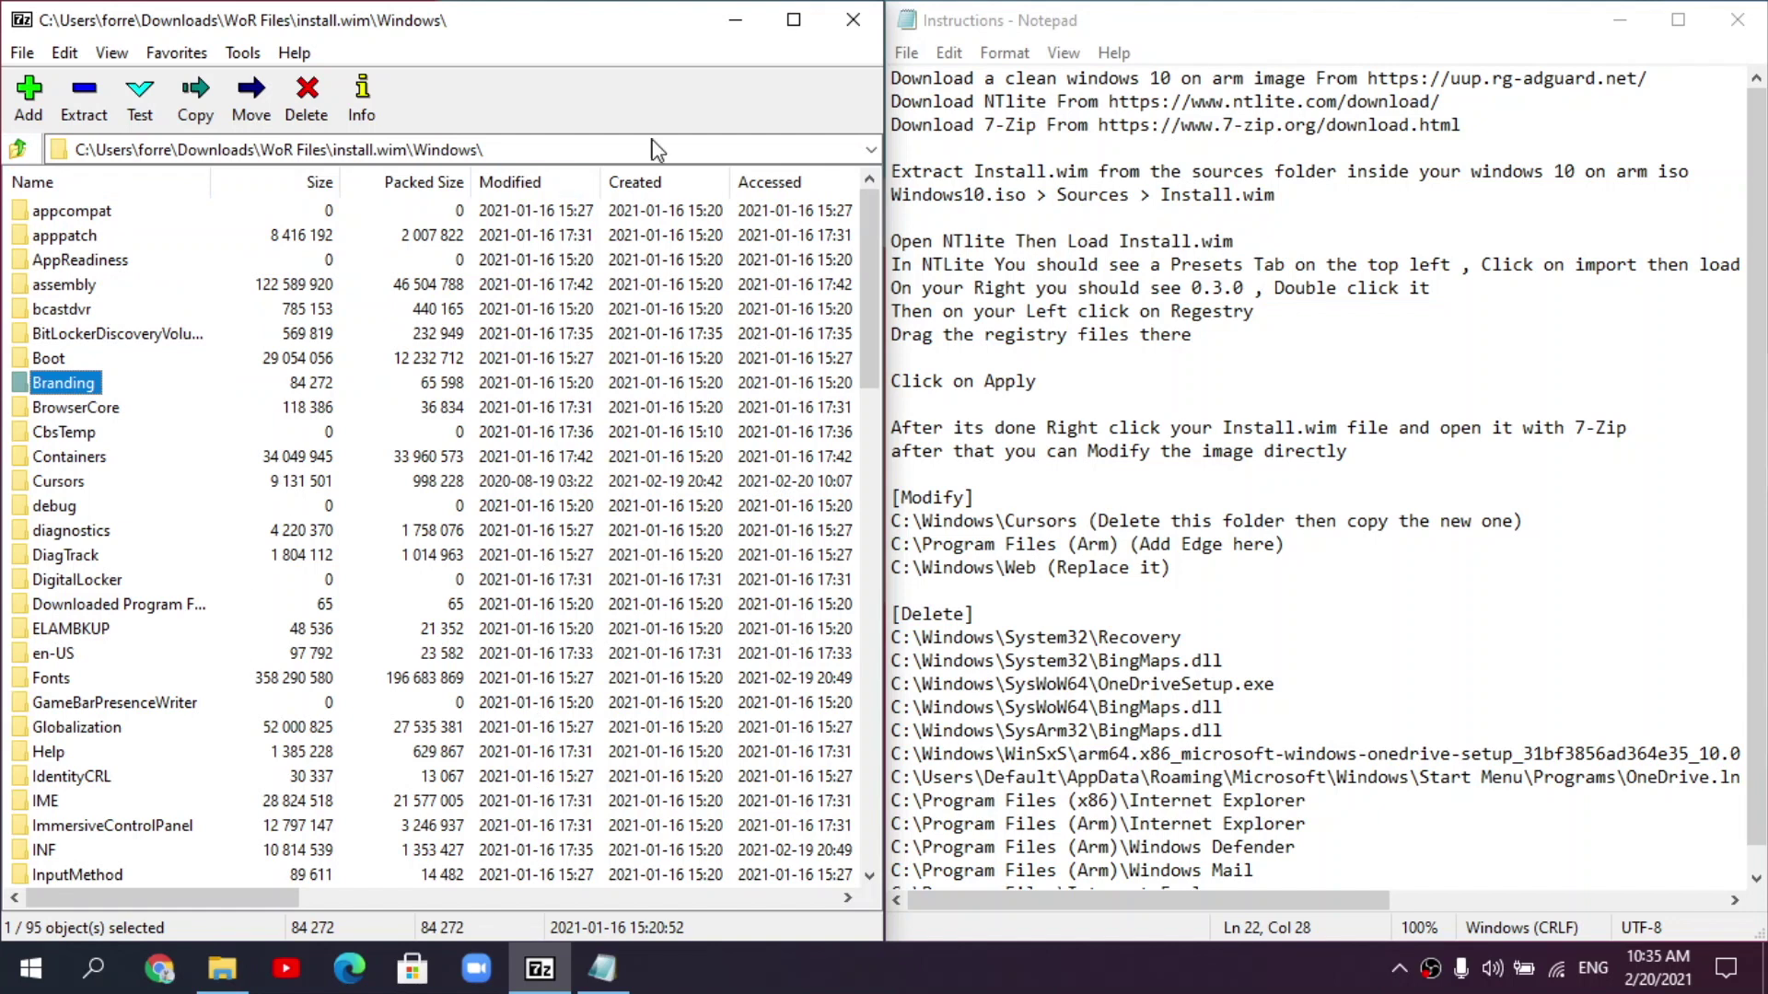
{"action": "left_click", "coordinate": [595, 149]}
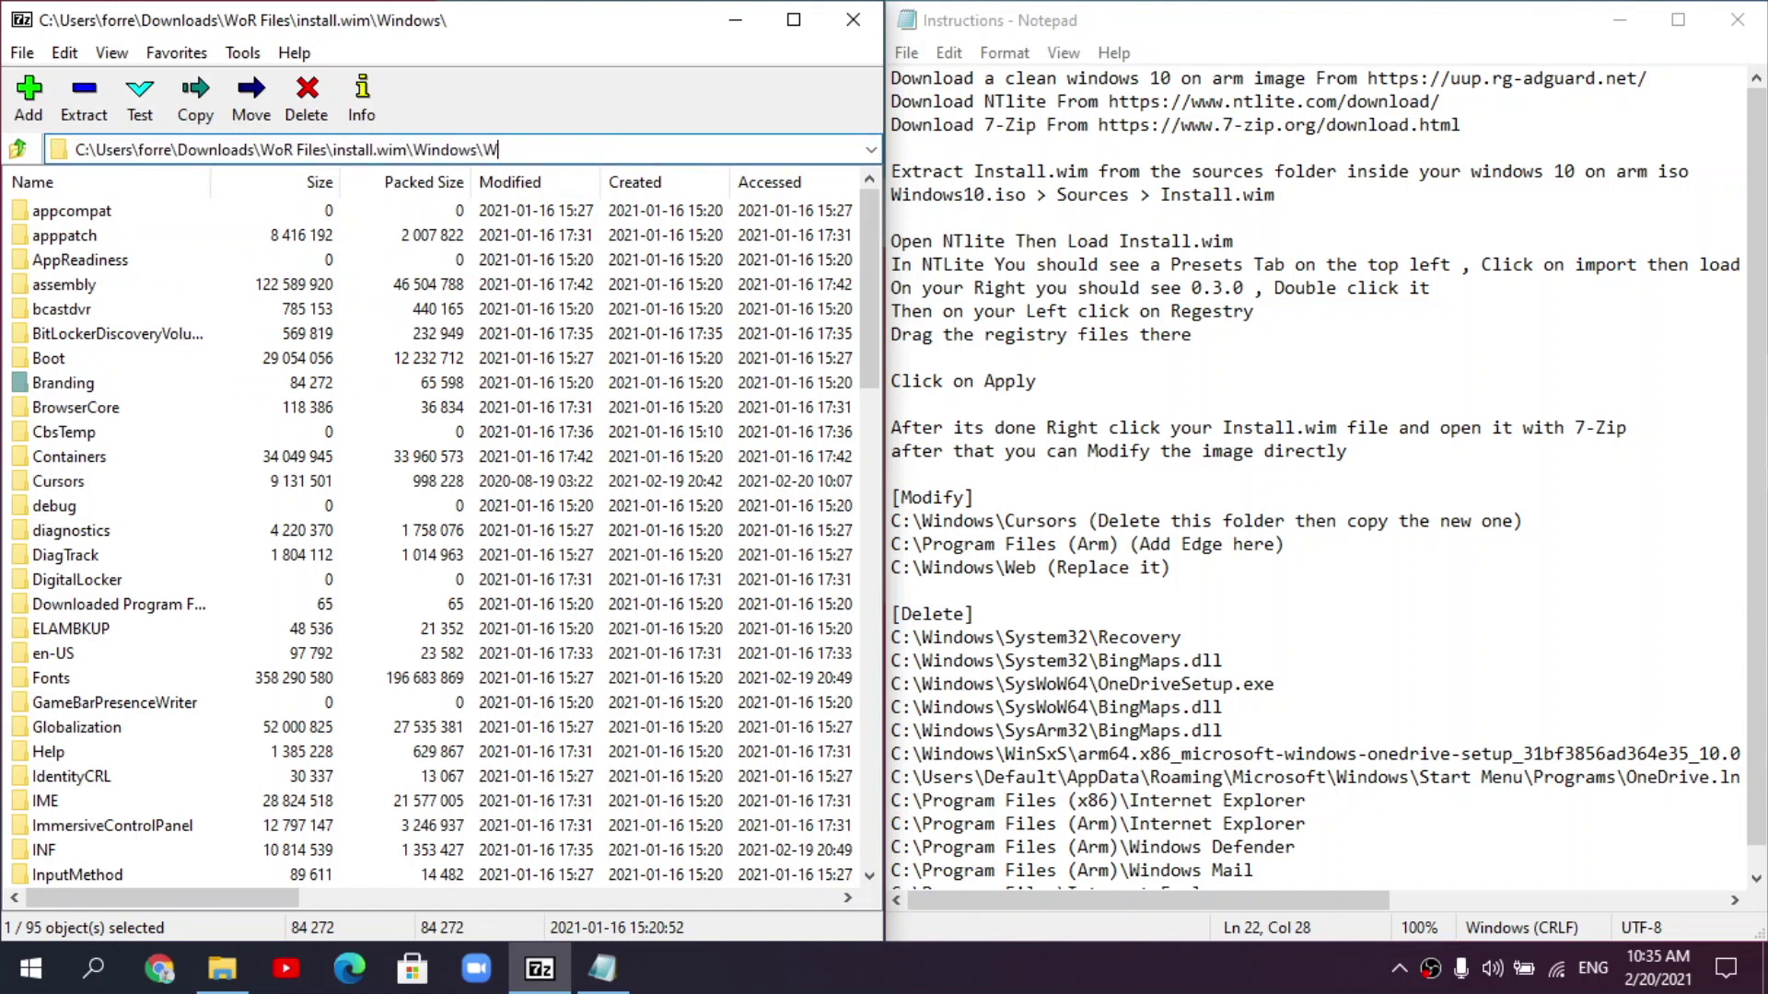
{"action": "key", "text": "Return"}
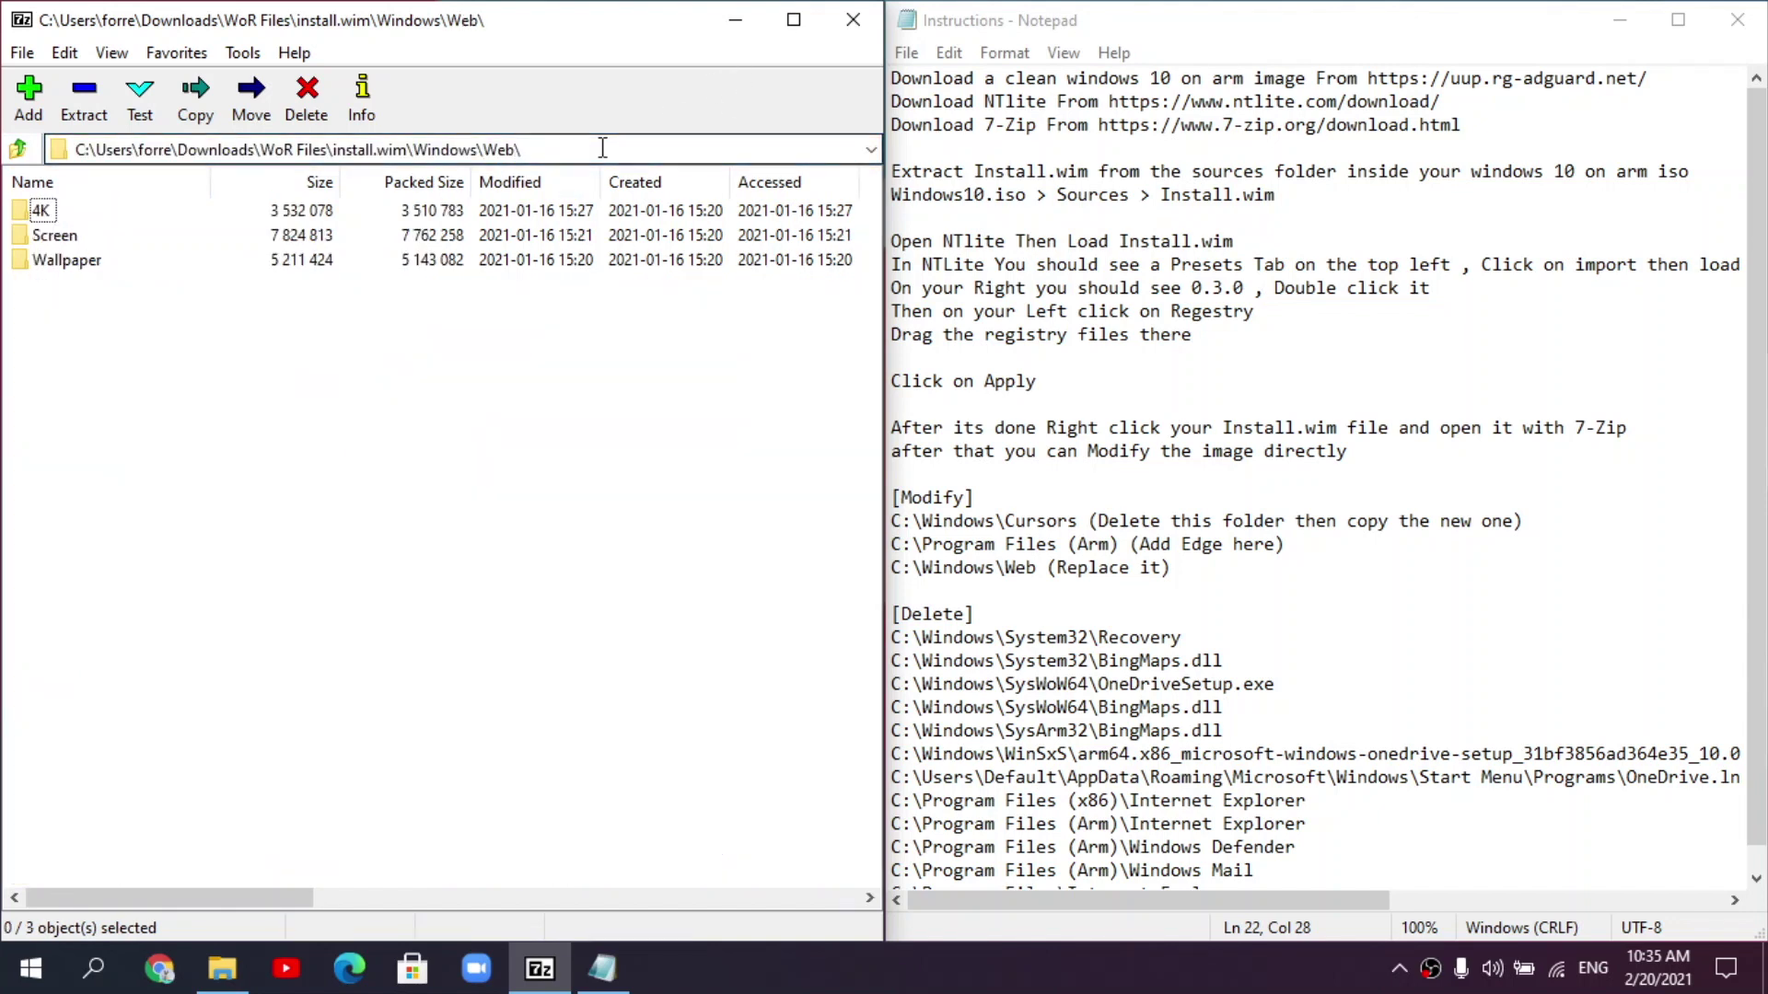
{"action": "left_click", "coordinate": [18, 149]}
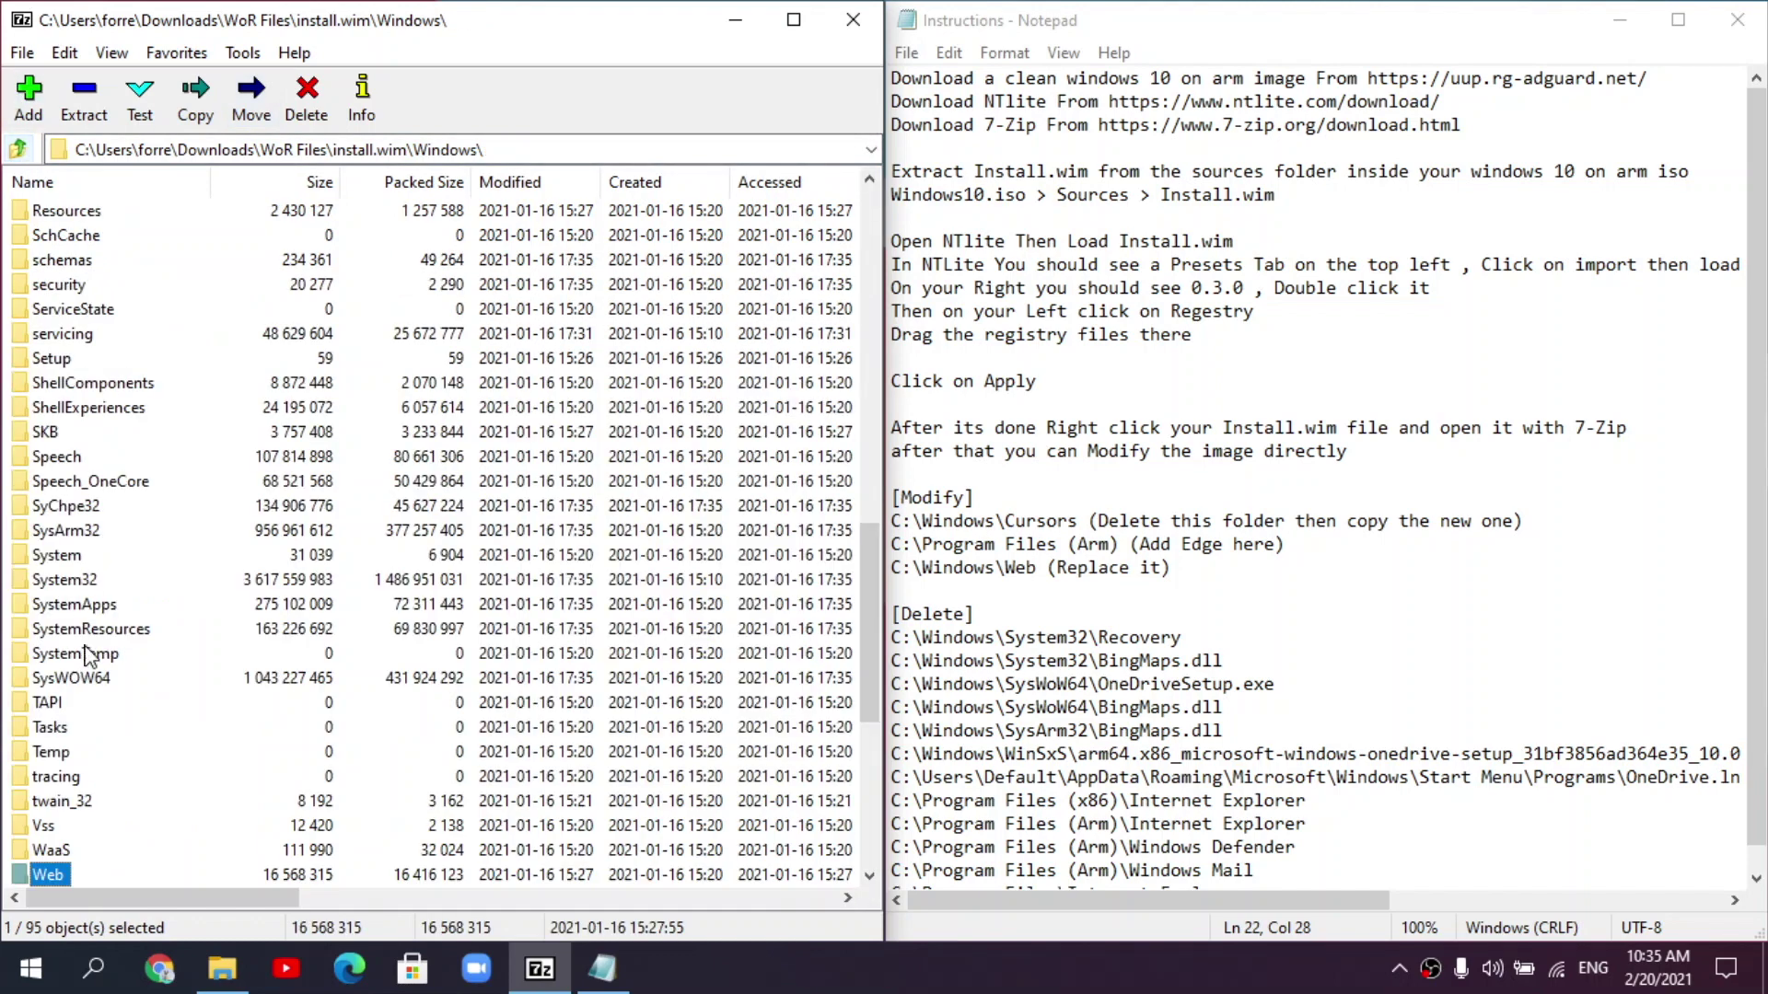
{"action": "key", "text": "Delete"}
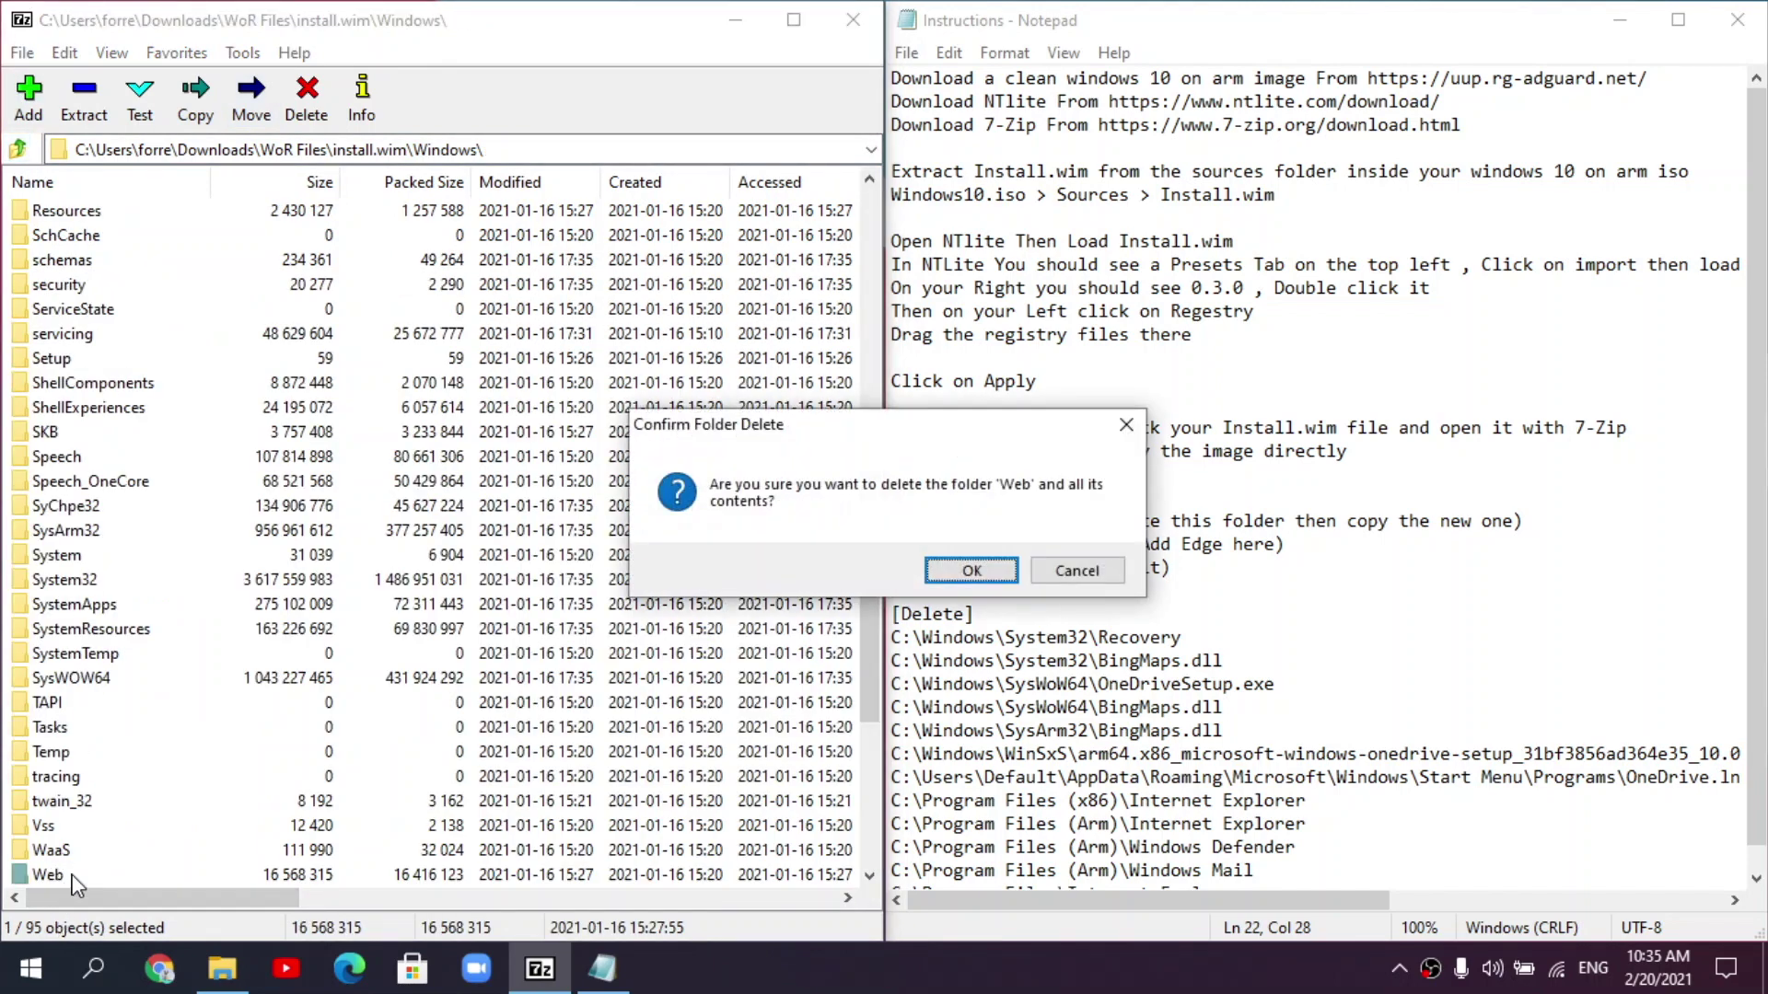
{"action": "left_click", "coordinate": [971, 571]}
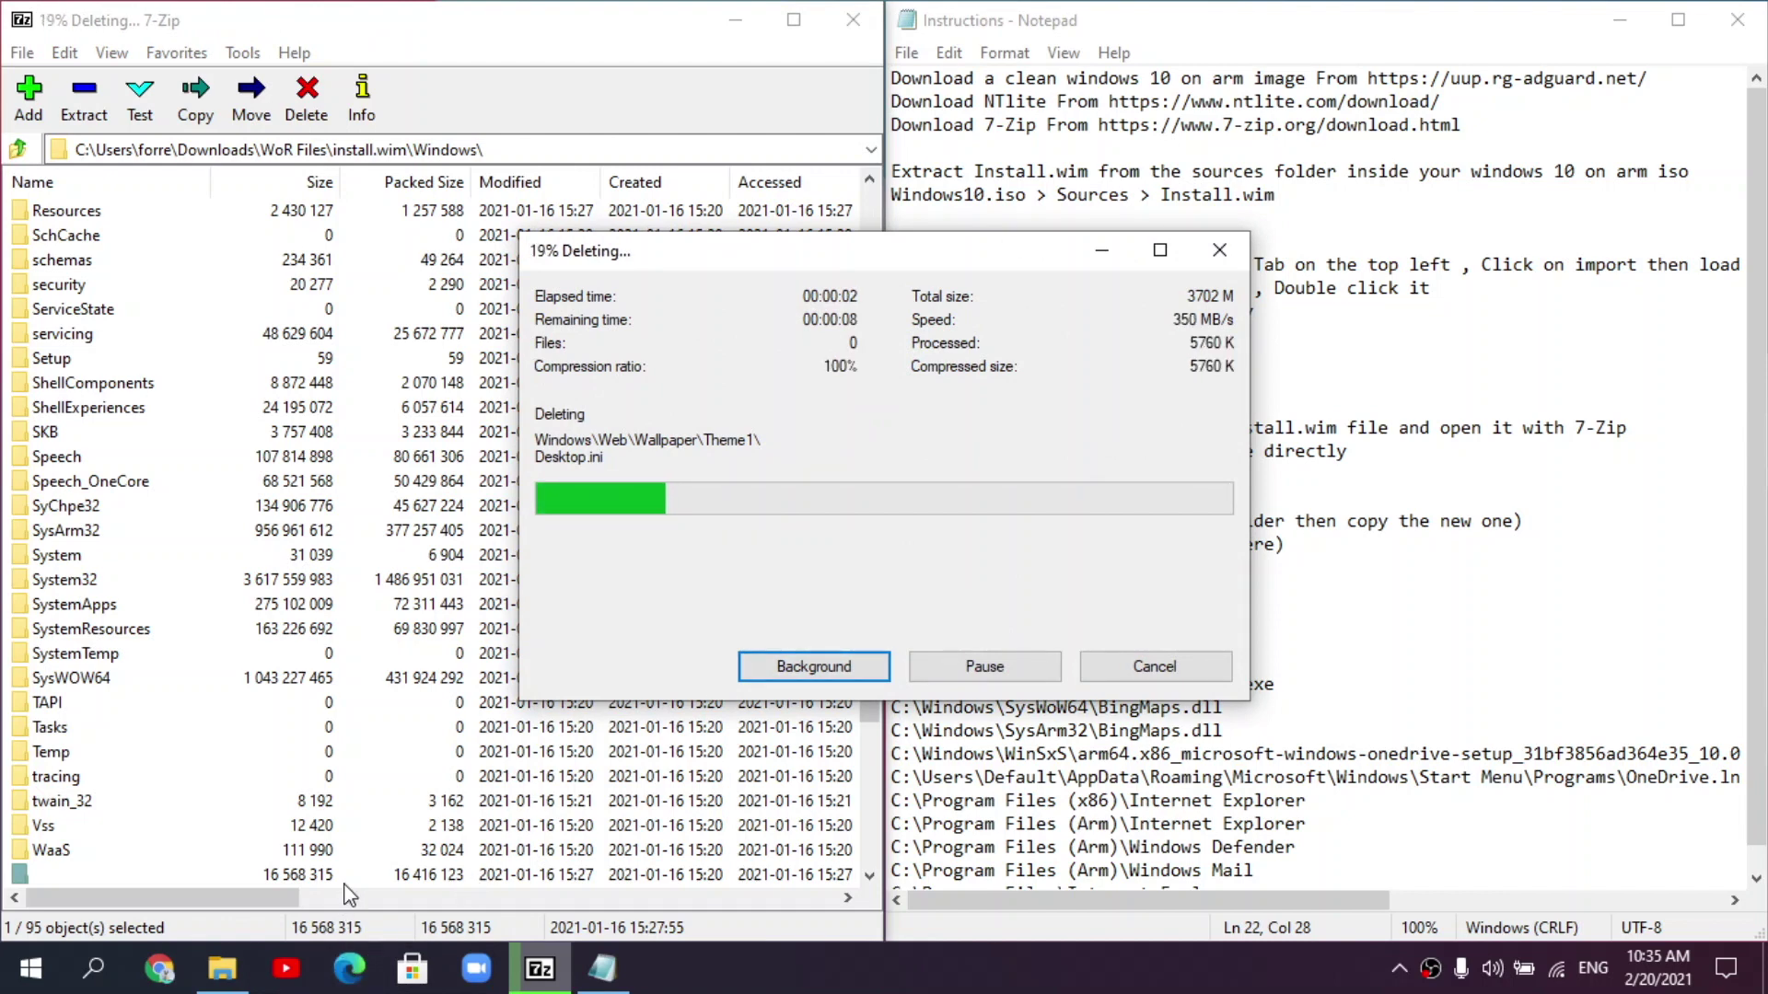
- Copy the replacement Web folder from Replacement Files into the Windows folder of install.wim
{"action": "left_click", "coordinate": [221, 968]}
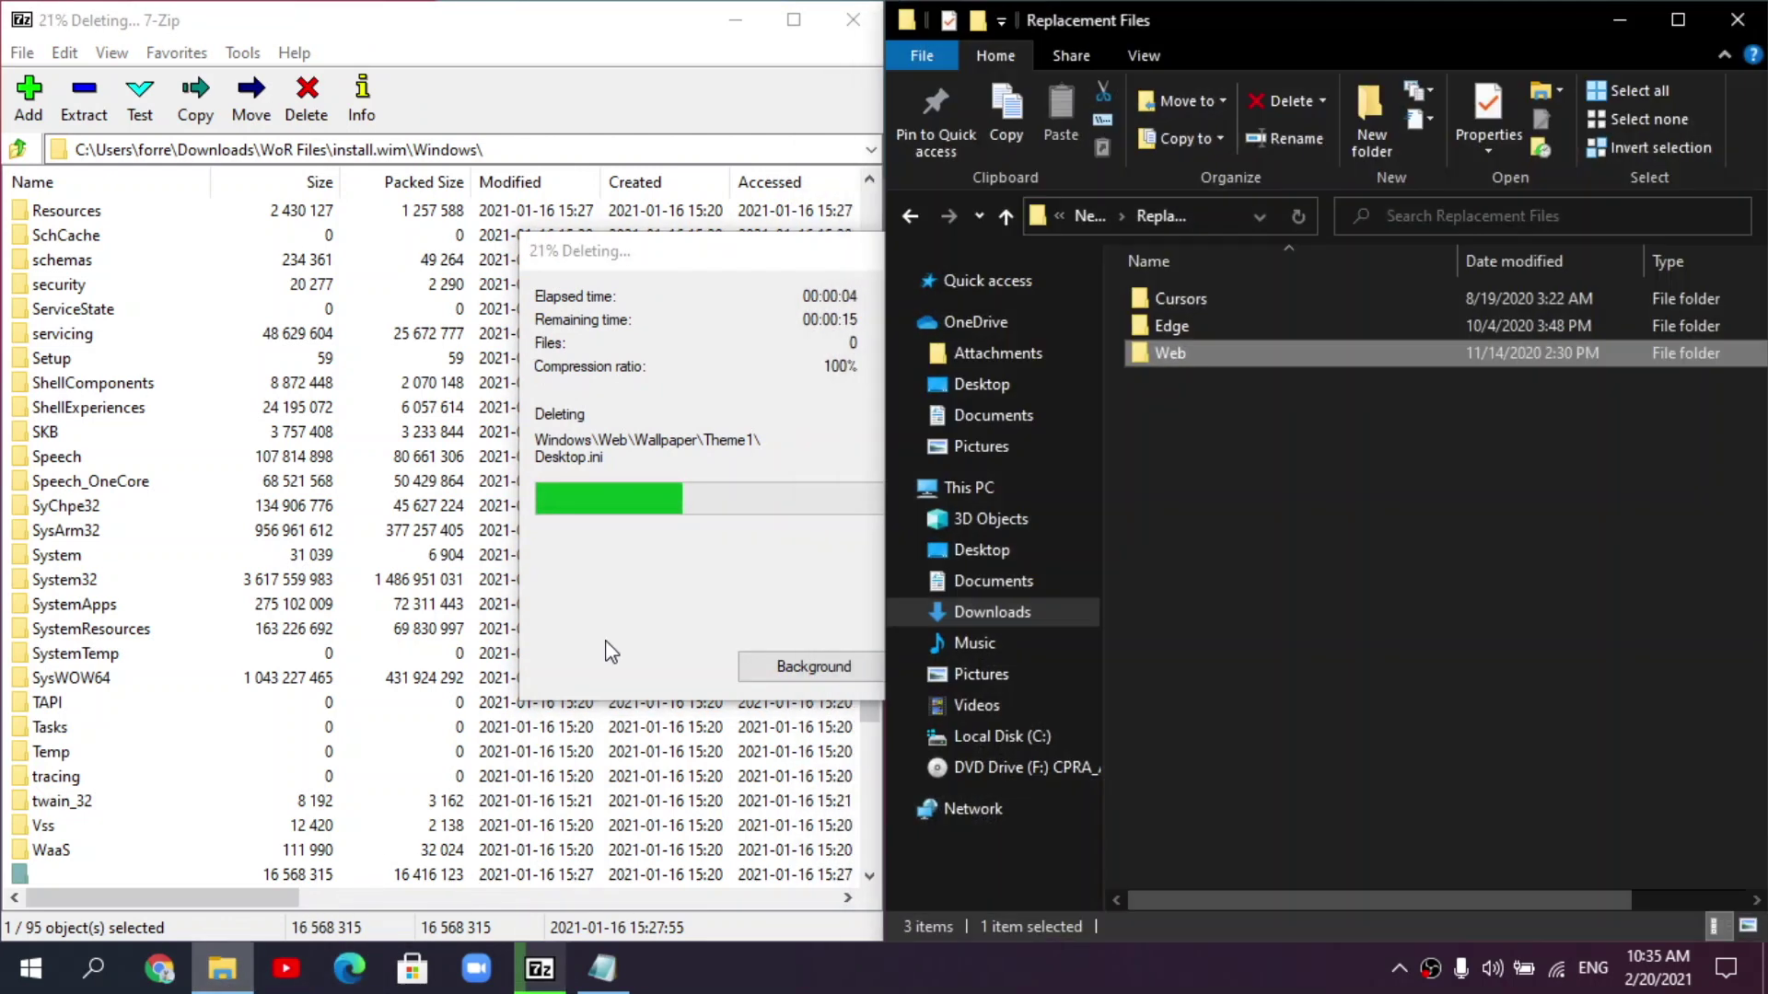
{"action": "left_click_drag", "start_coordinate": [1251, 353], "coordinate": [348, 610]}
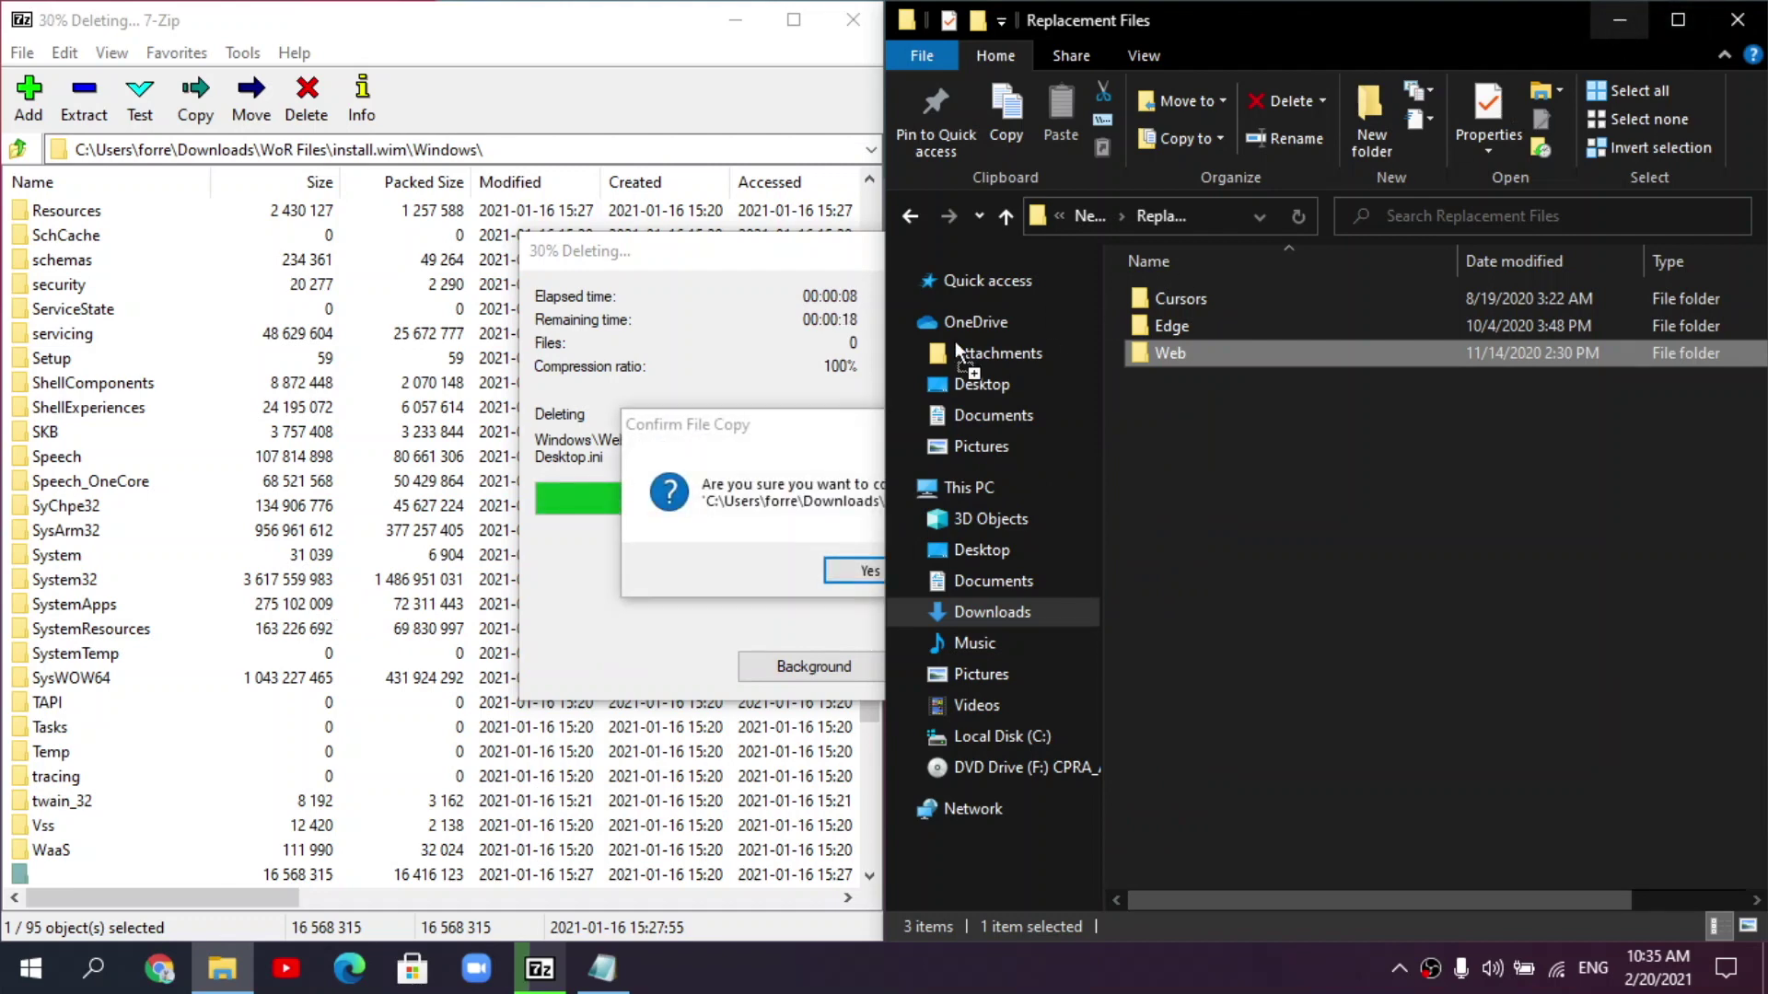
{"action": "left_click", "coordinate": [750, 474]}
{"action": "left_click", "coordinate": [884, 571]}
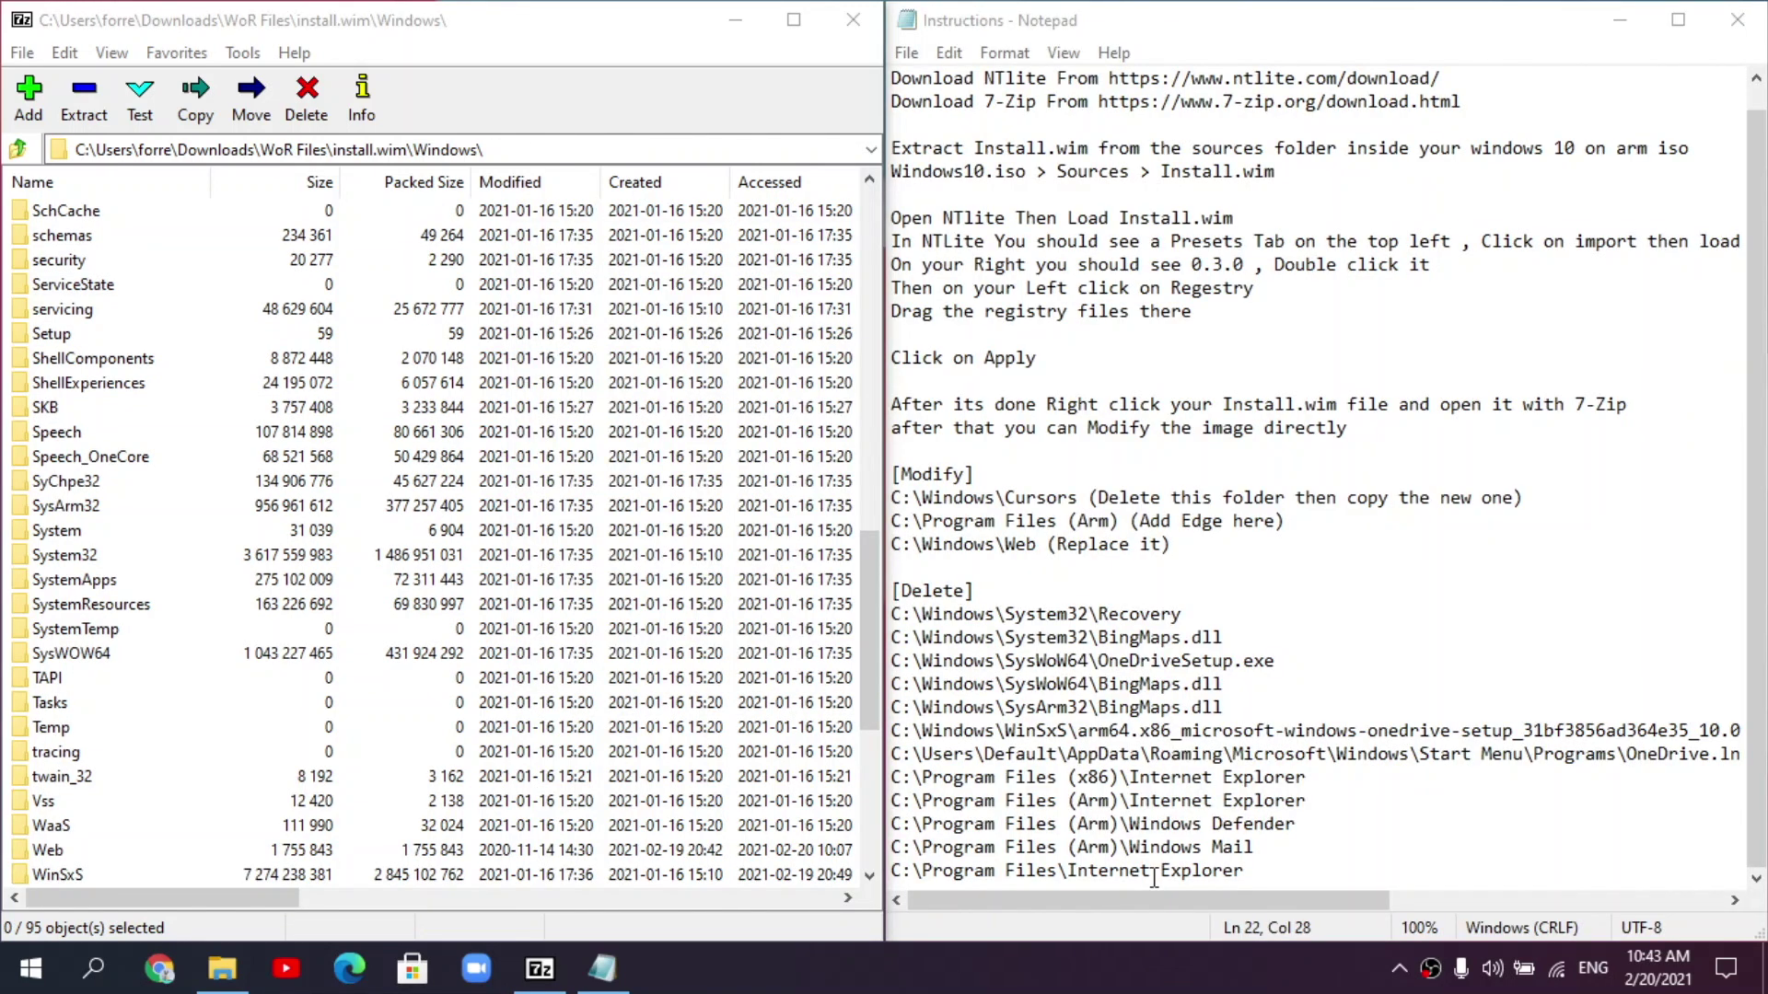
- Delete the Recovery folder from Windows\System32 in install.wim, following the Delete list in the instructions
{"action": "left_click", "coordinate": [1368, 669]}
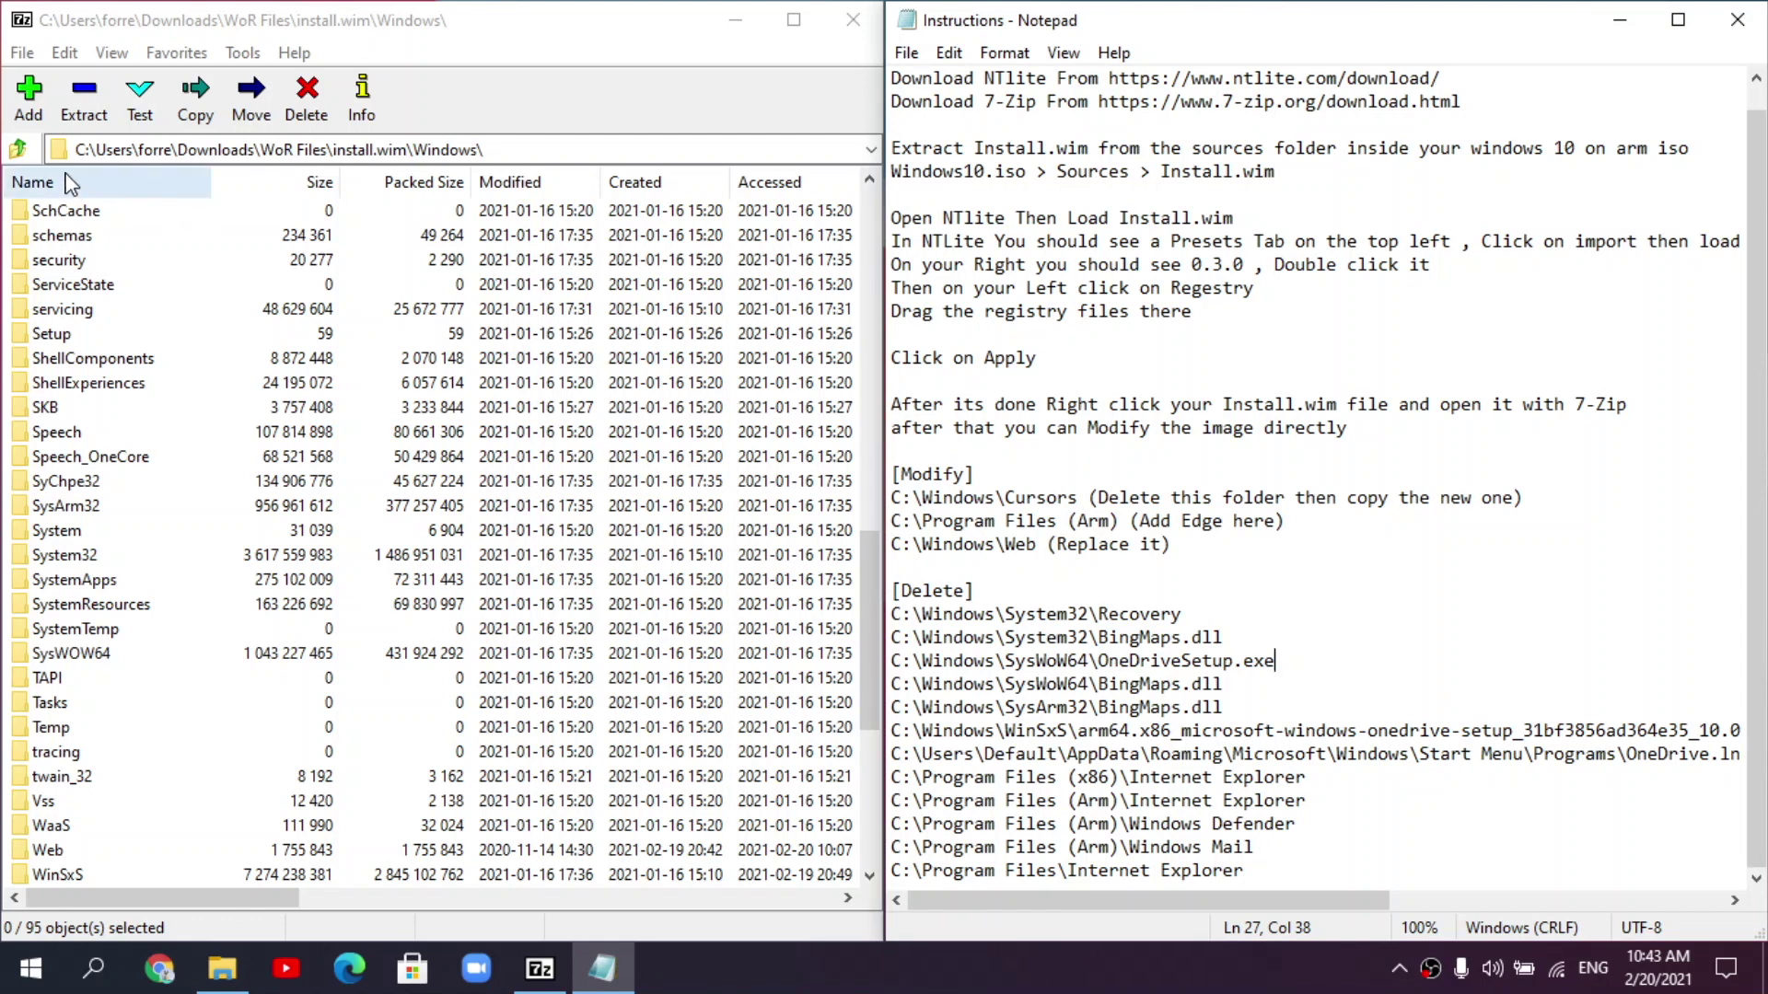
{"action": "left_click", "coordinate": [17, 149]}
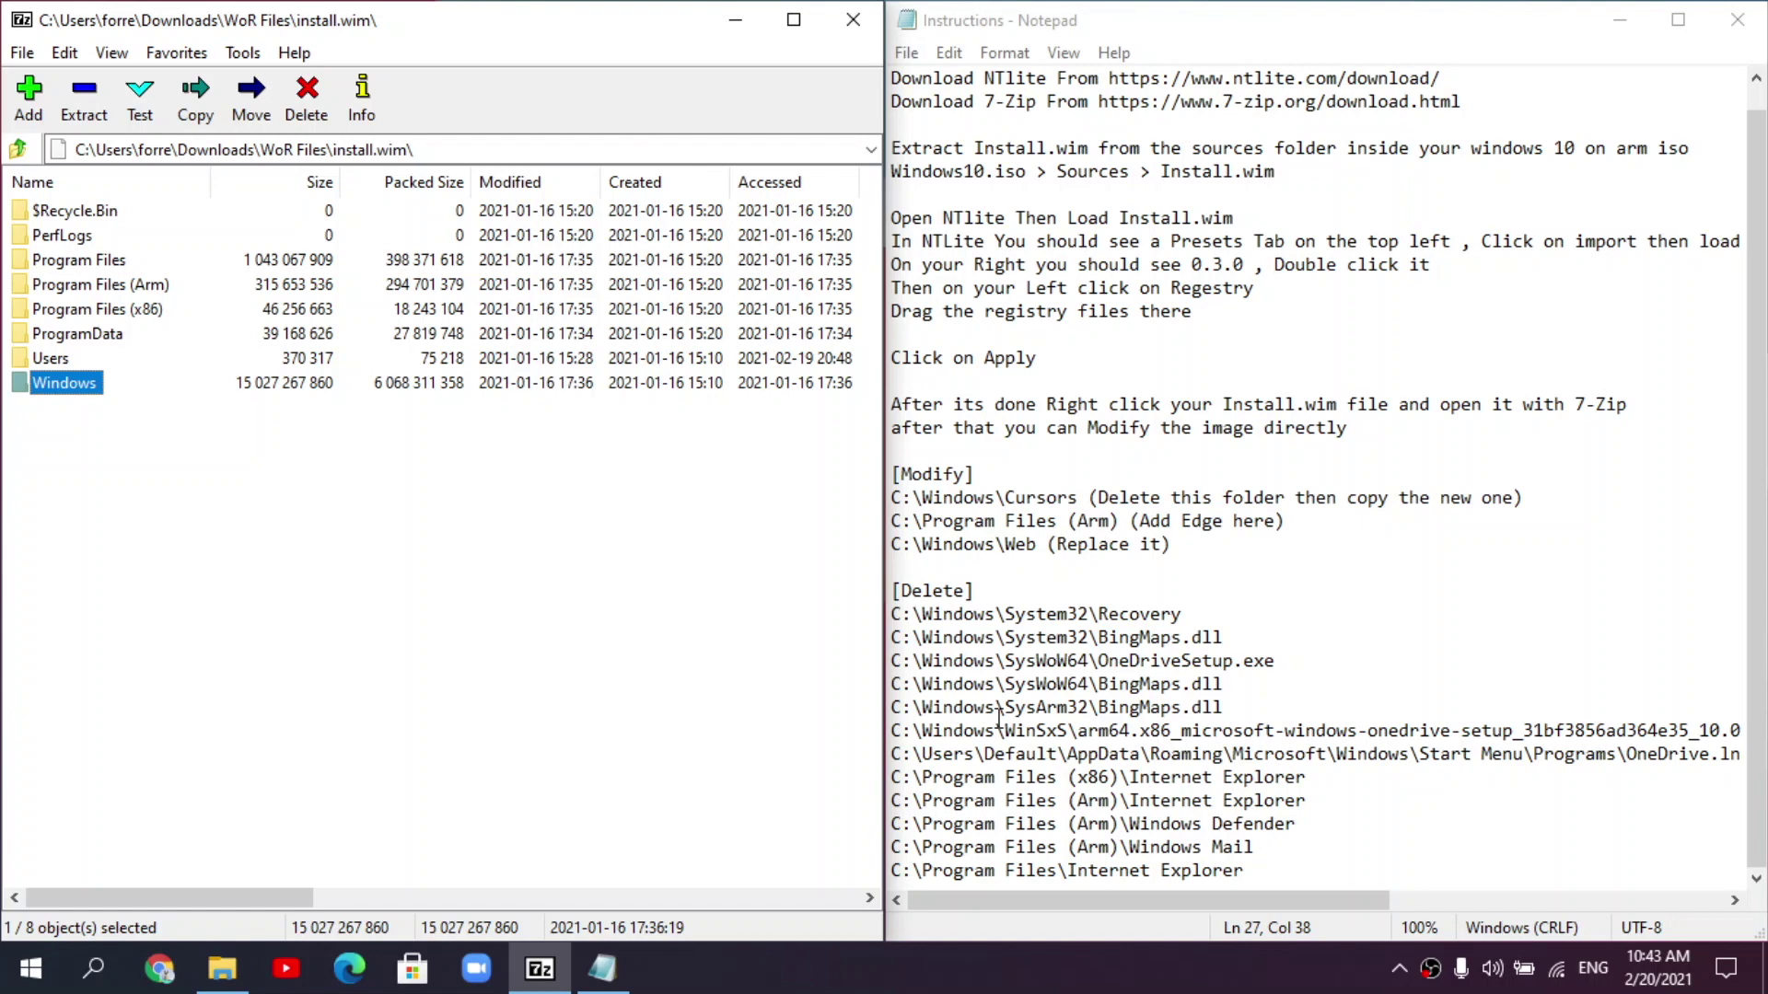
{"action": "double_click", "coordinate": [64, 383]}
{"action": "scroll", "coordinate": [262, 644], "scroll_direction": "down", "scroll_amount": 20}
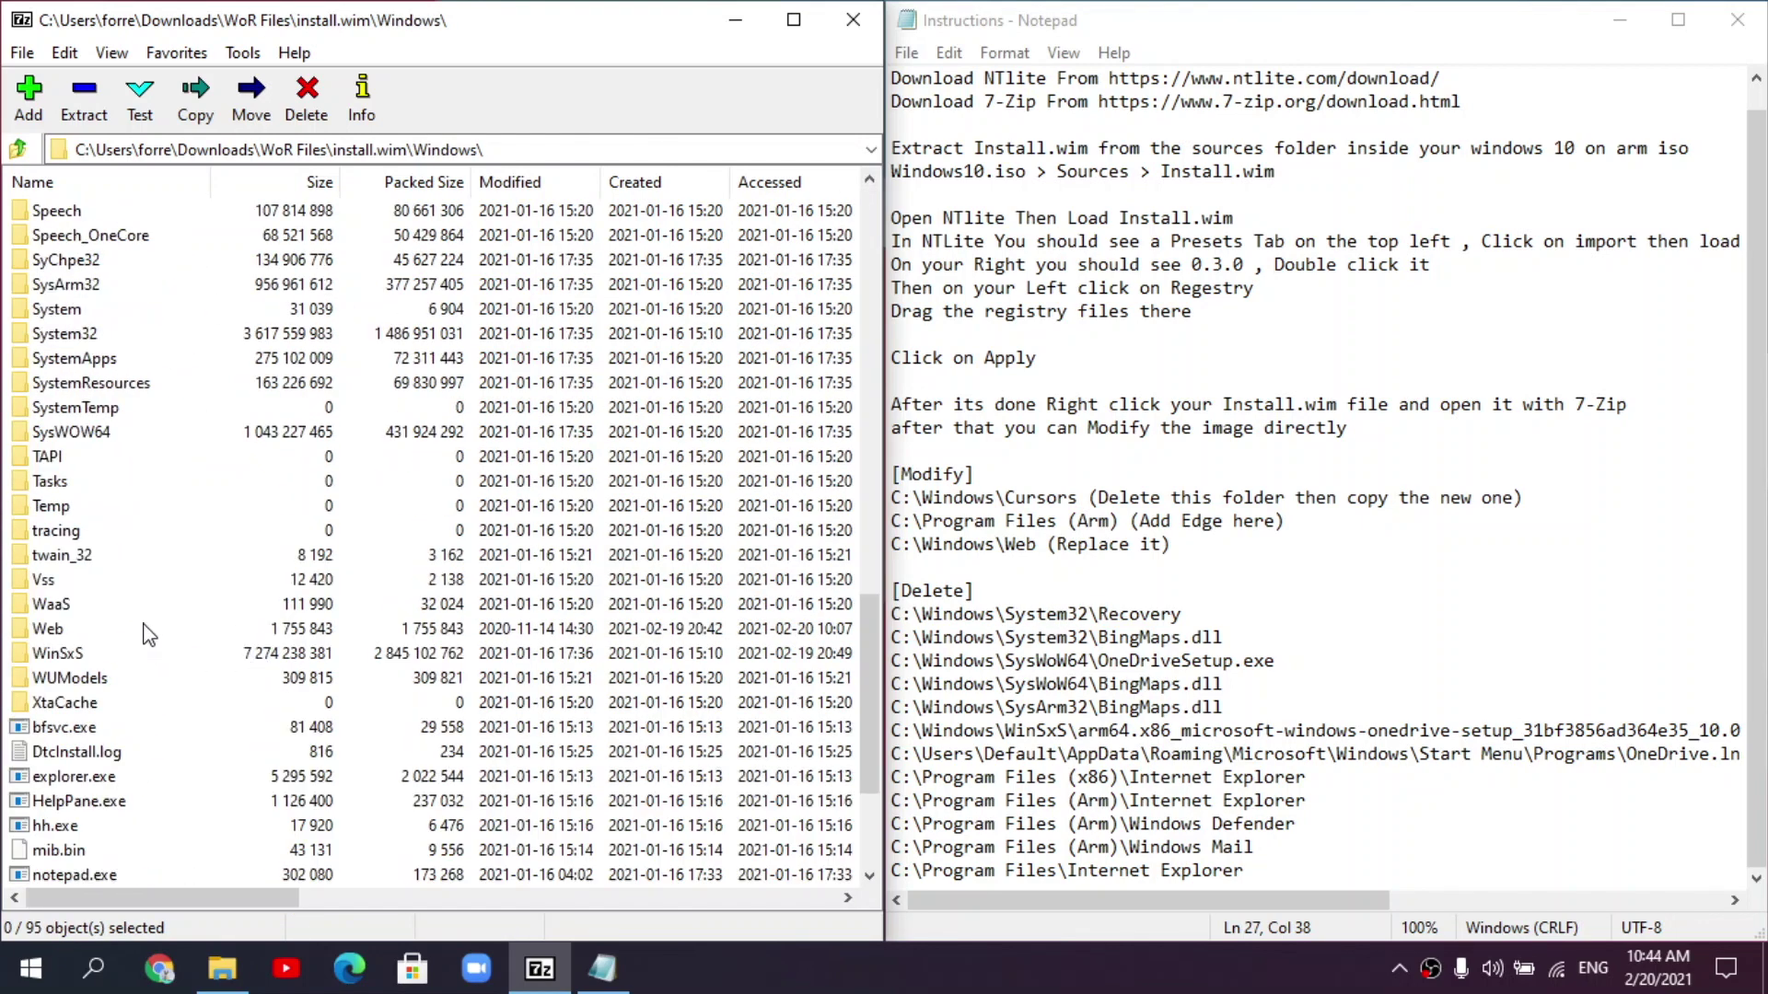
{"action": "double_click", "coordinate": [78, 336]}
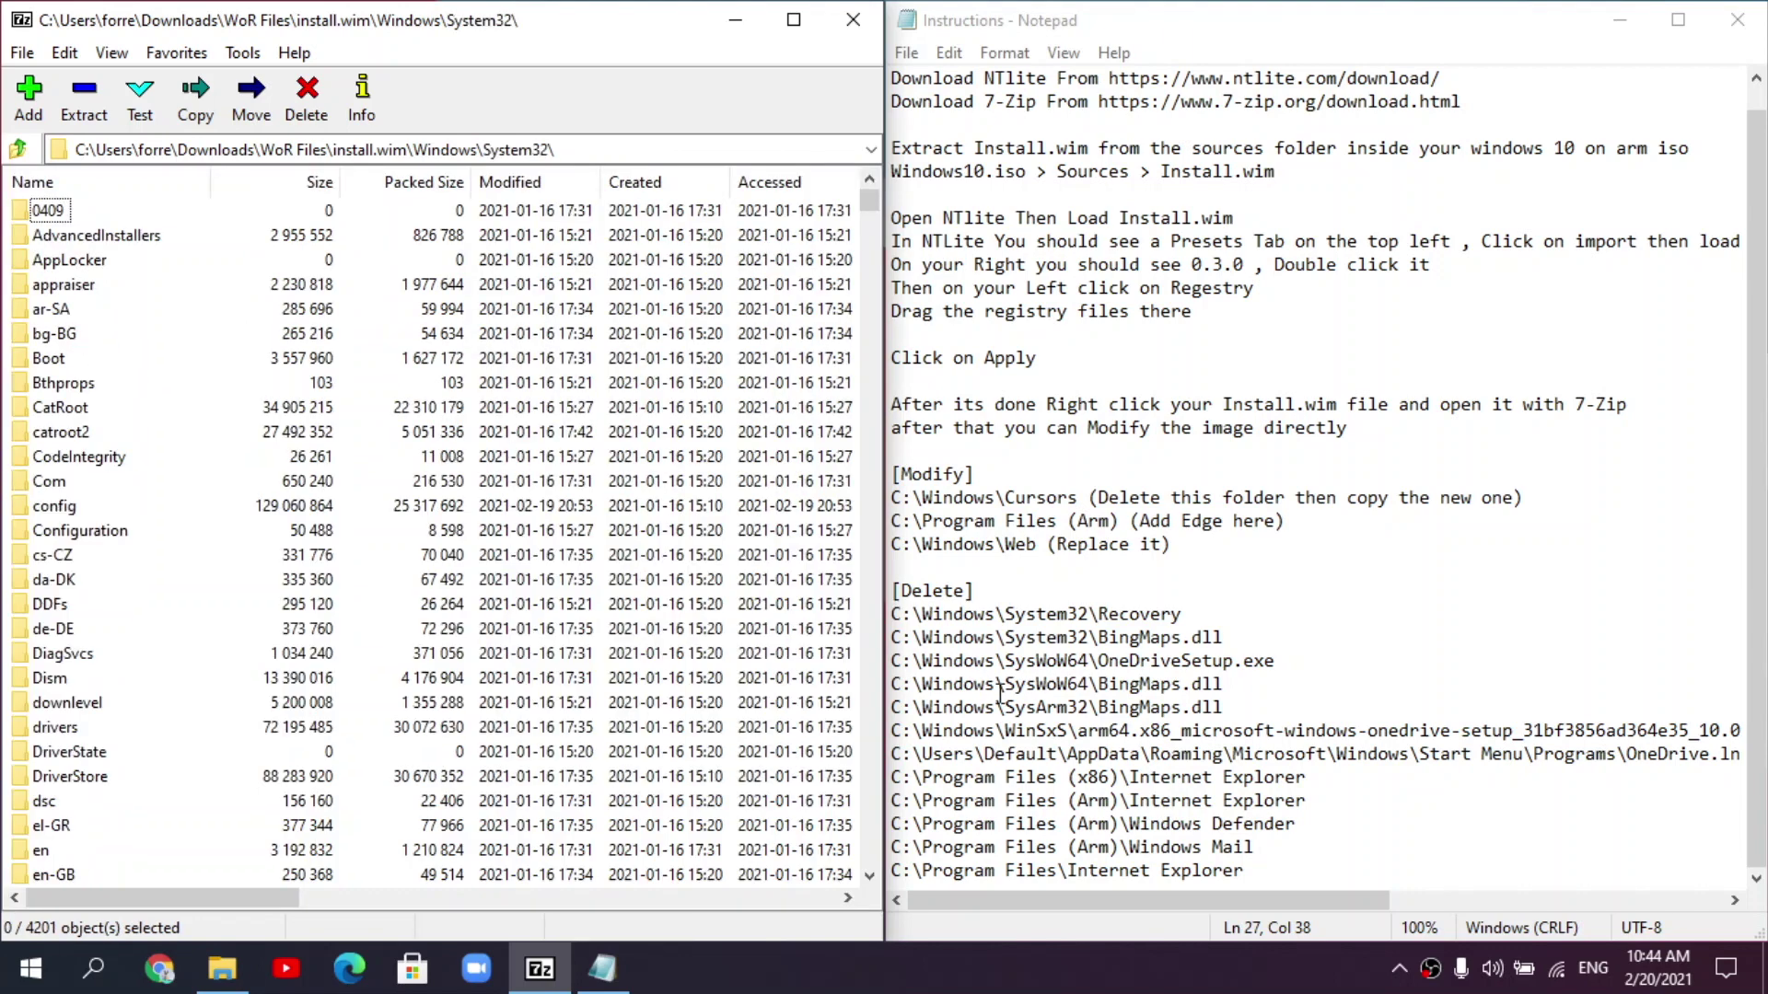
{"action": "scroll", "coordinate": [201, 534], "scroll_direction": "down", "scroll_amount": 20}
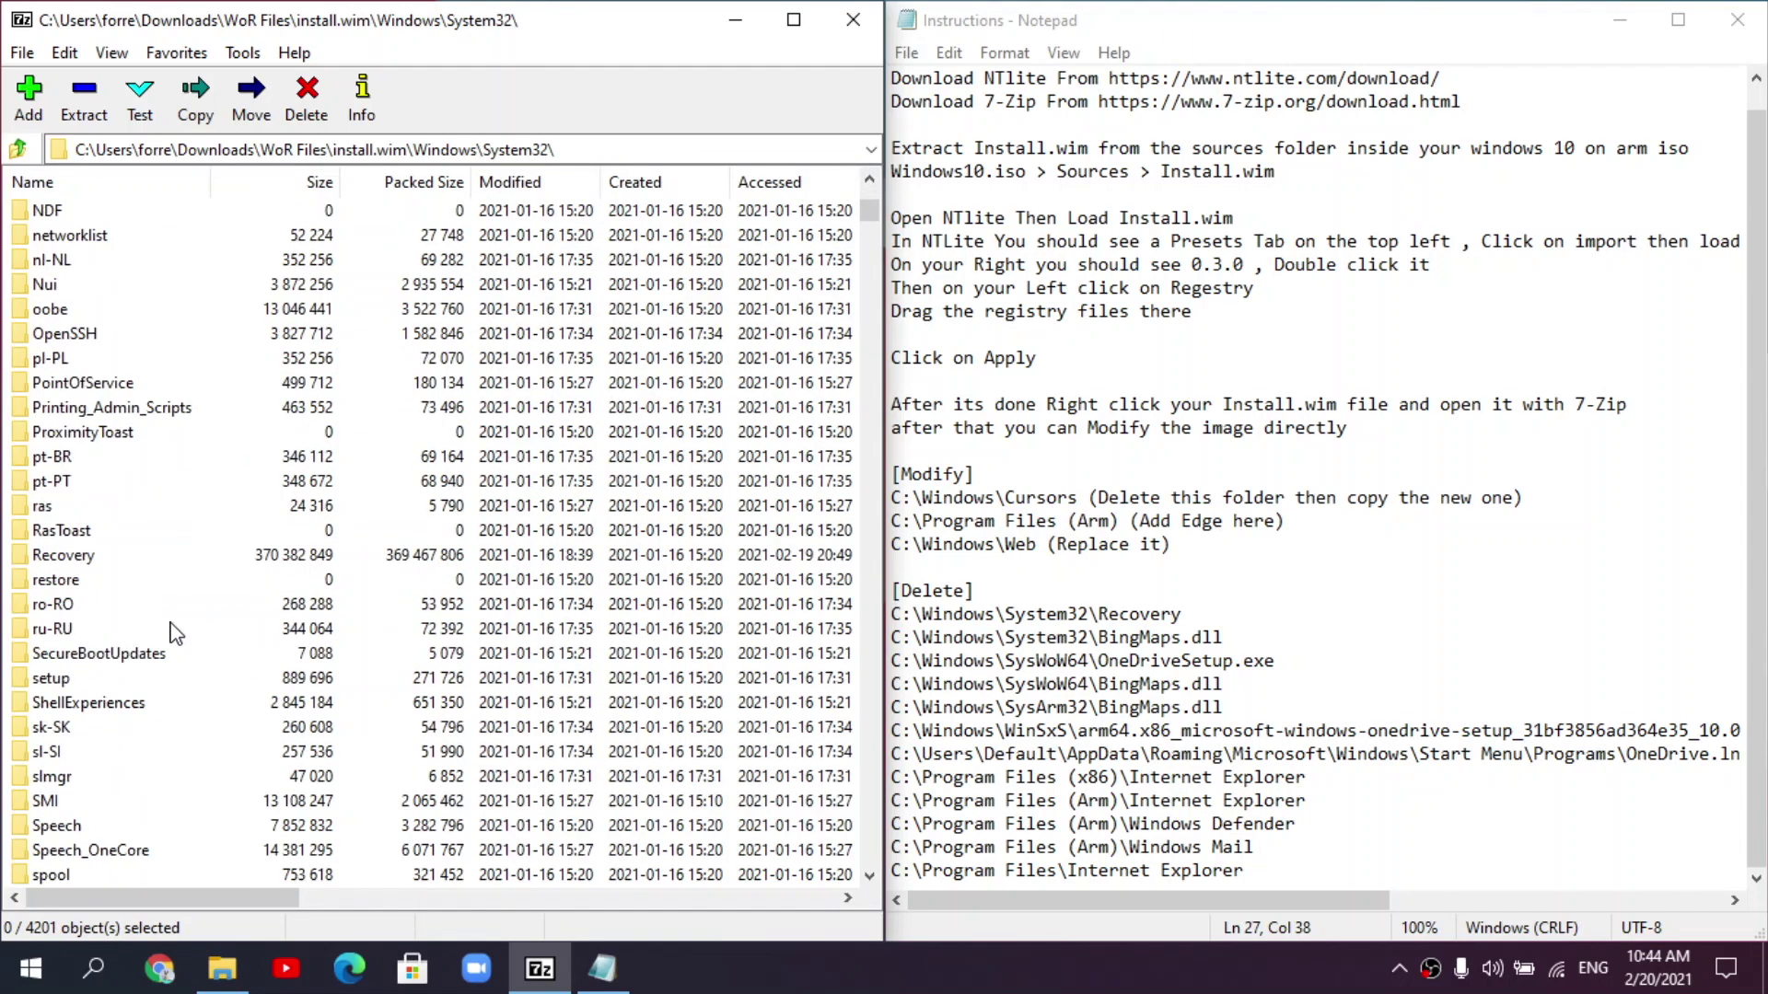
{"action": "scroll", "coordinate": [161, 612], "scroll_direction": "up", "scroll_amount": 15}
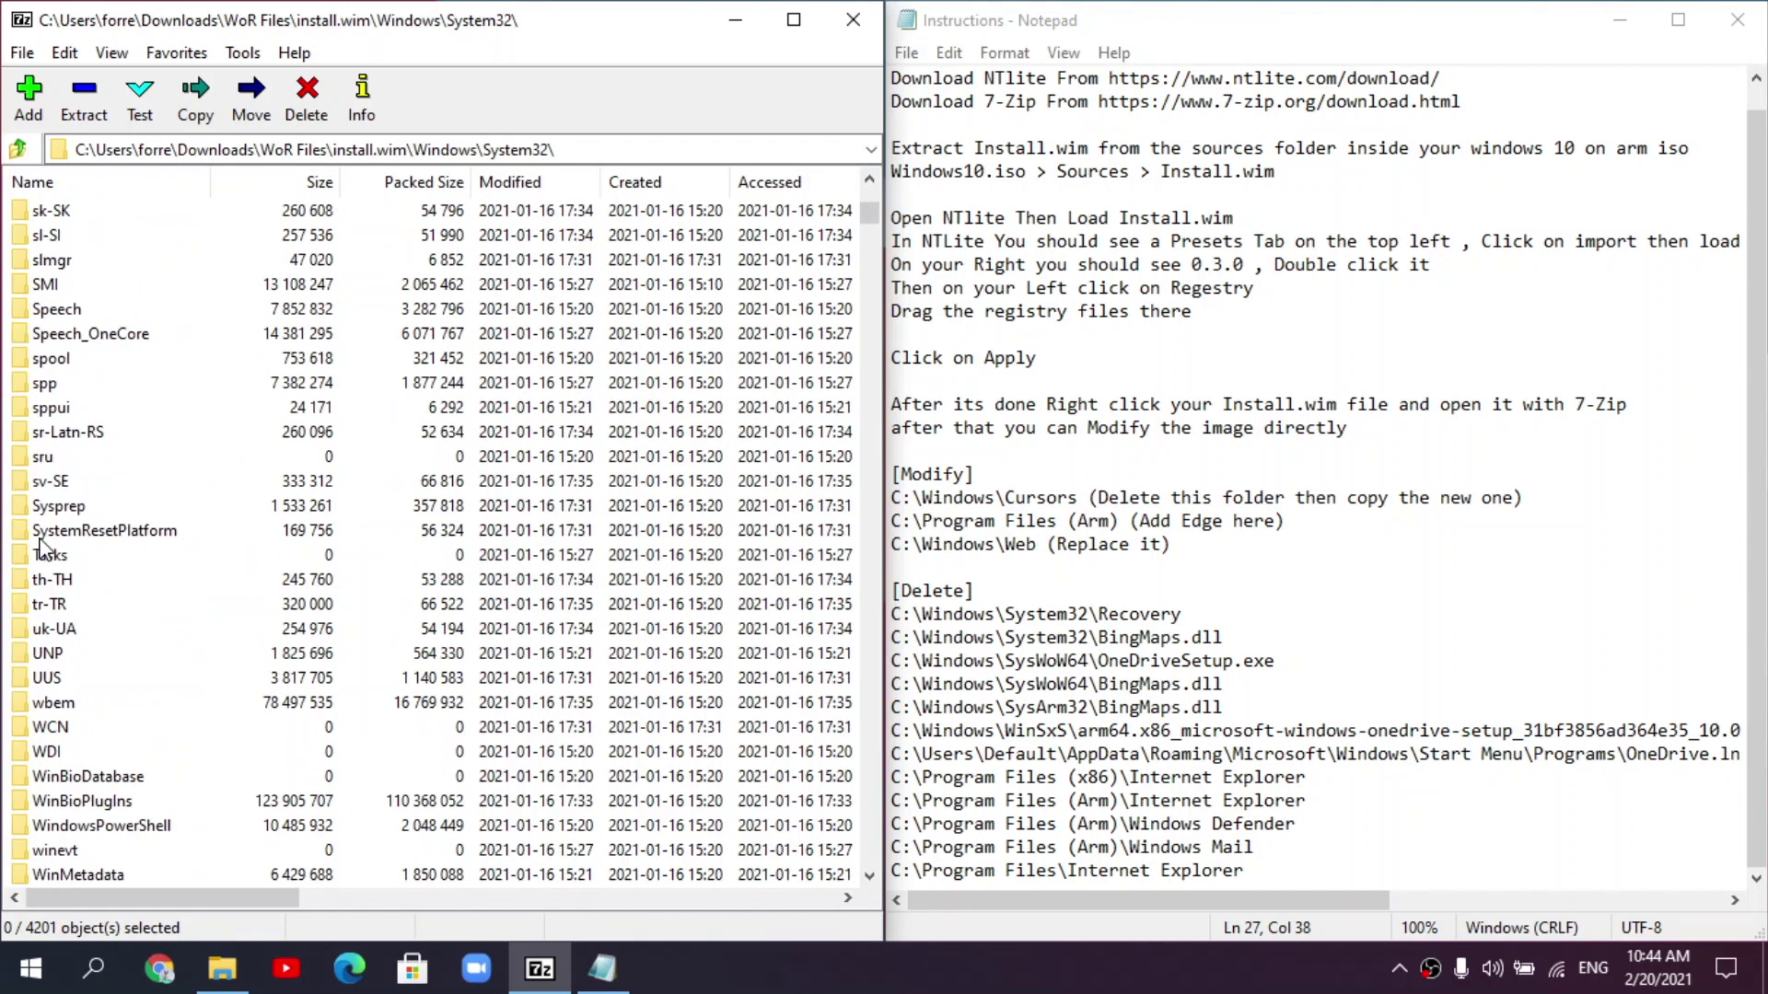
{"action": "scroll", "coordinate": [74, 355], "scroll_direction": "up", "scroll_amount": 6}
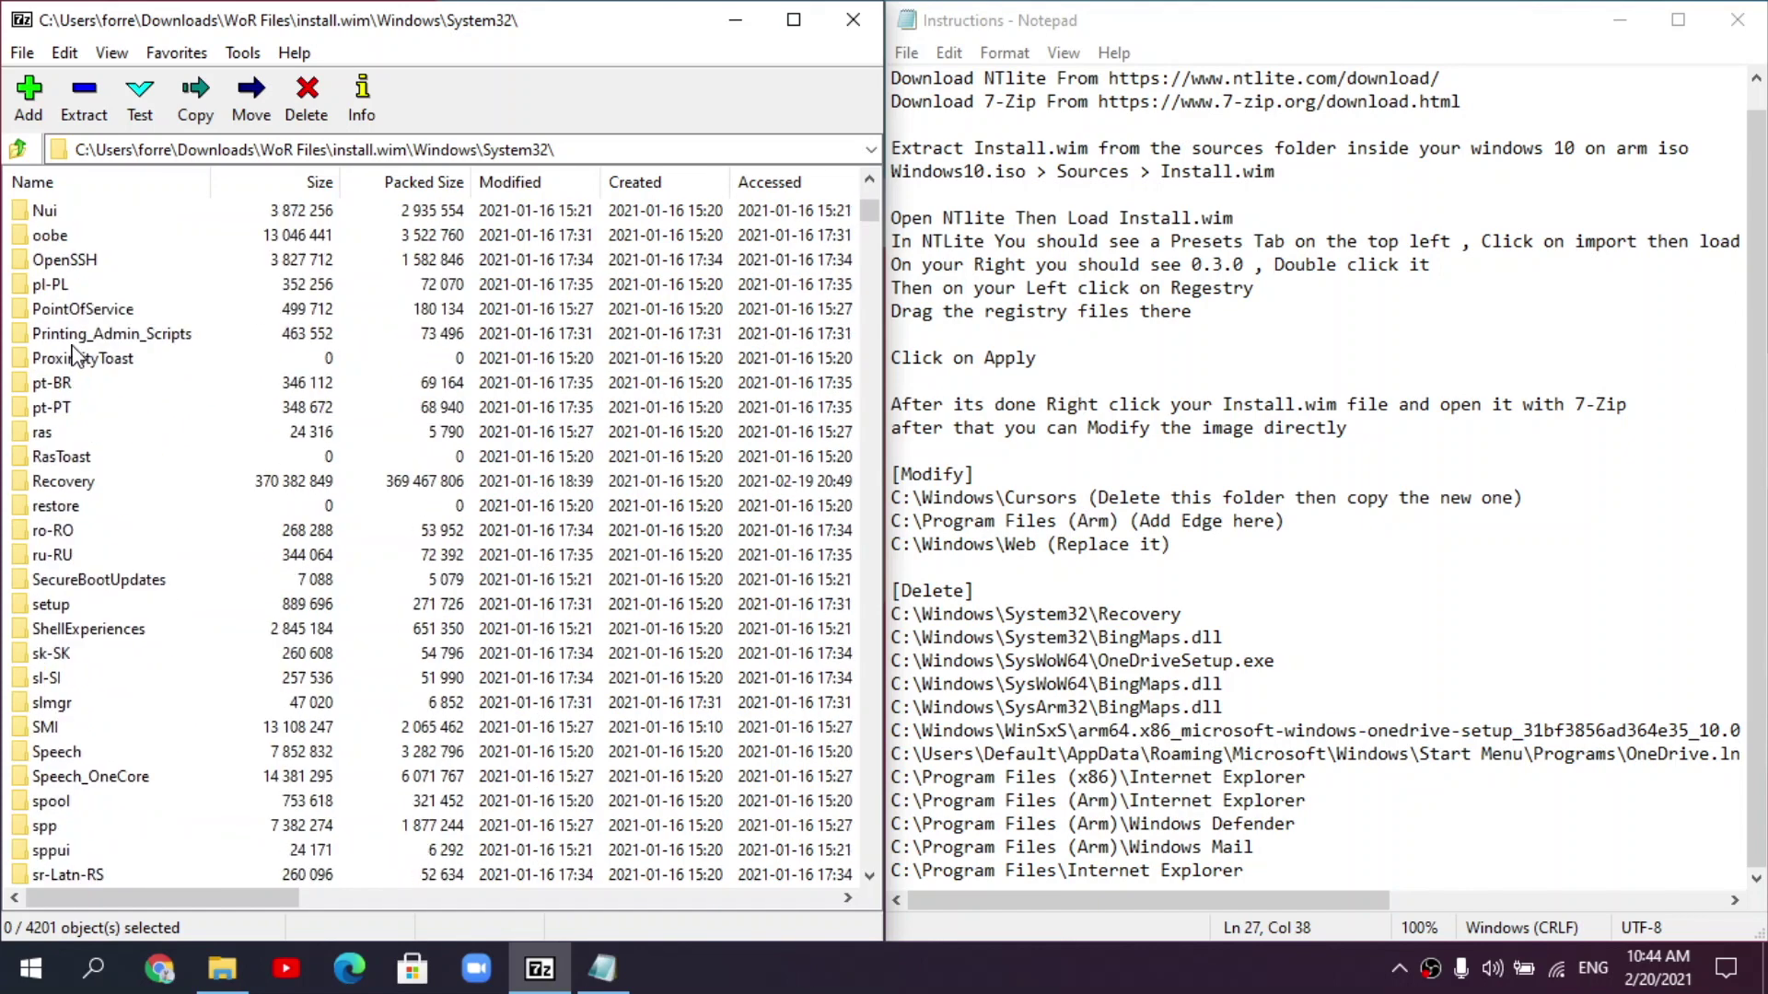
{"action": "left_click", "coordinate": [78, 488]}
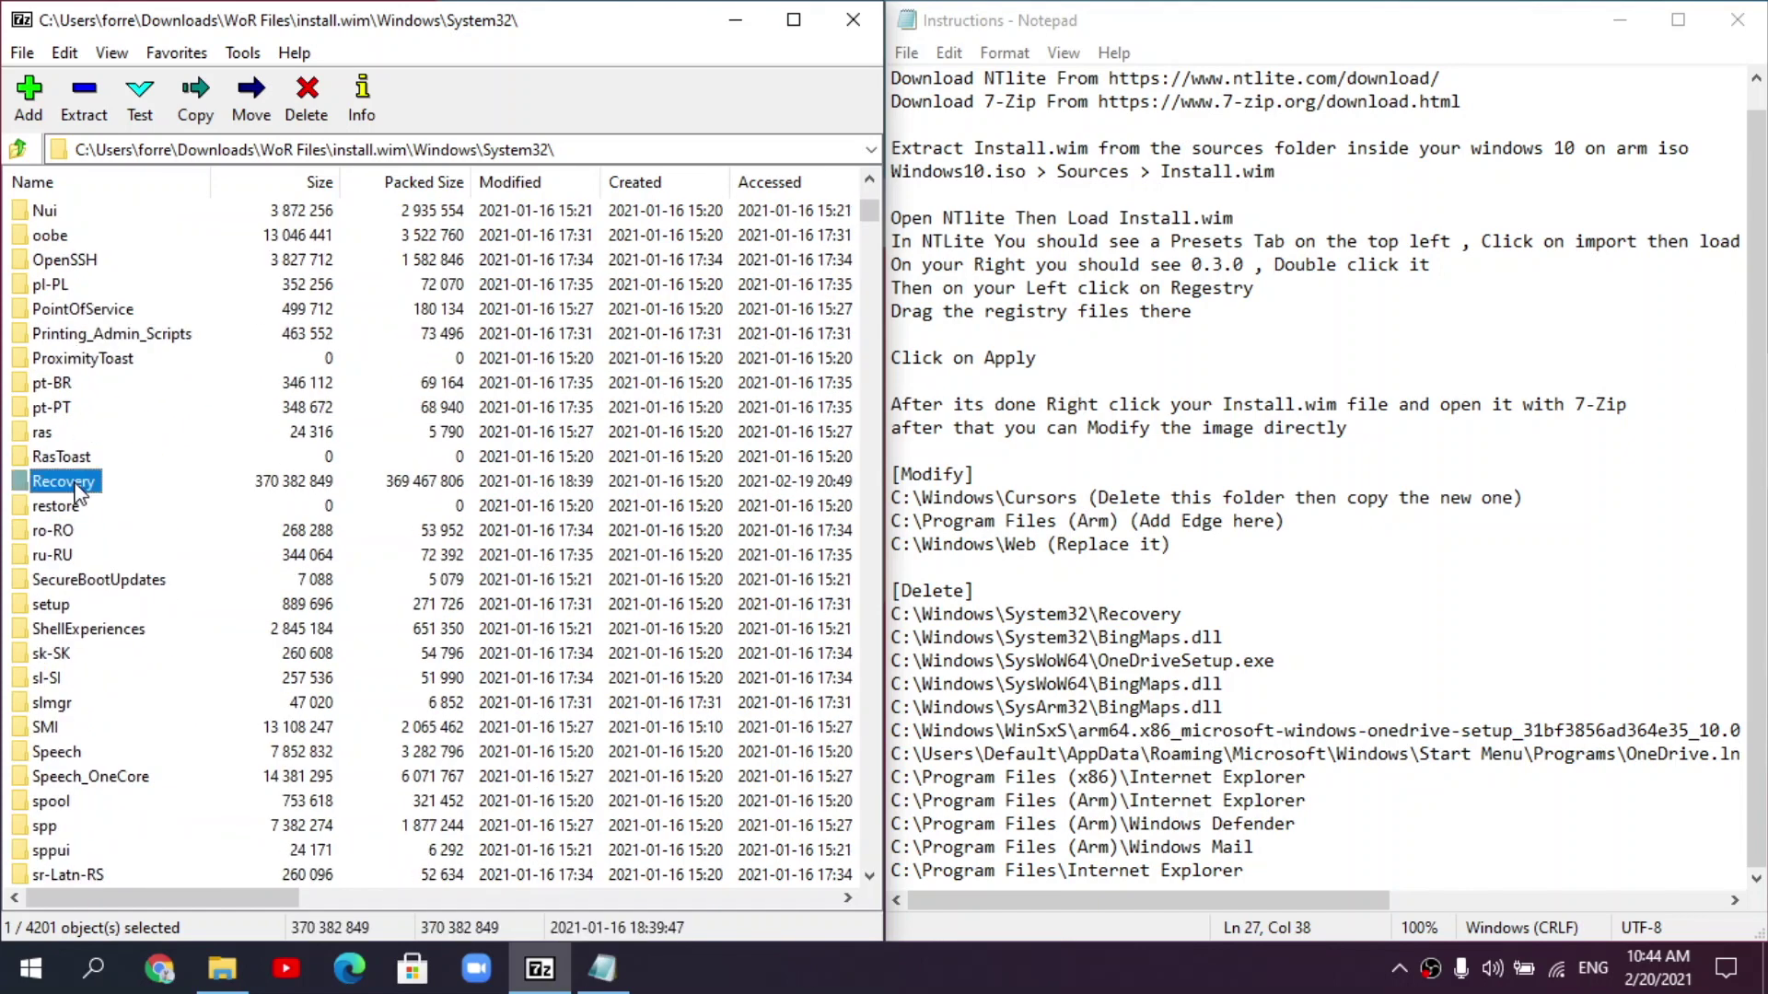
{"action": "key", "text": "Delete"}
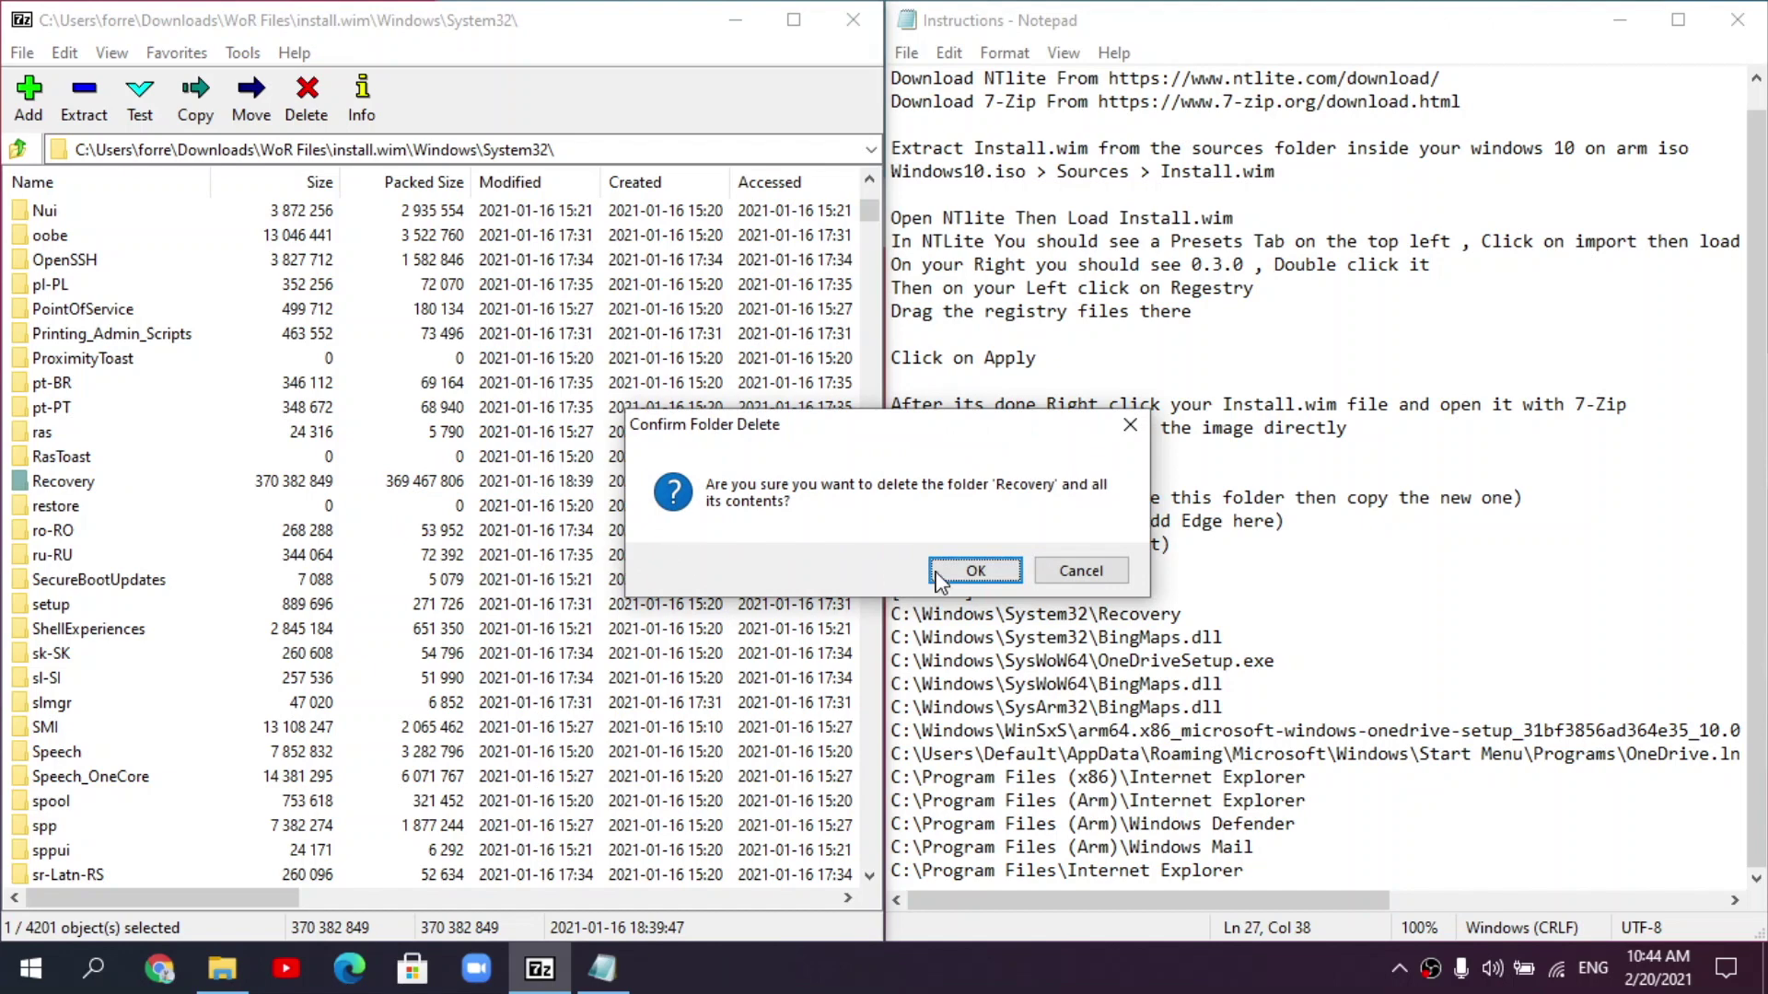
{"action": "key", "text": "Return"}
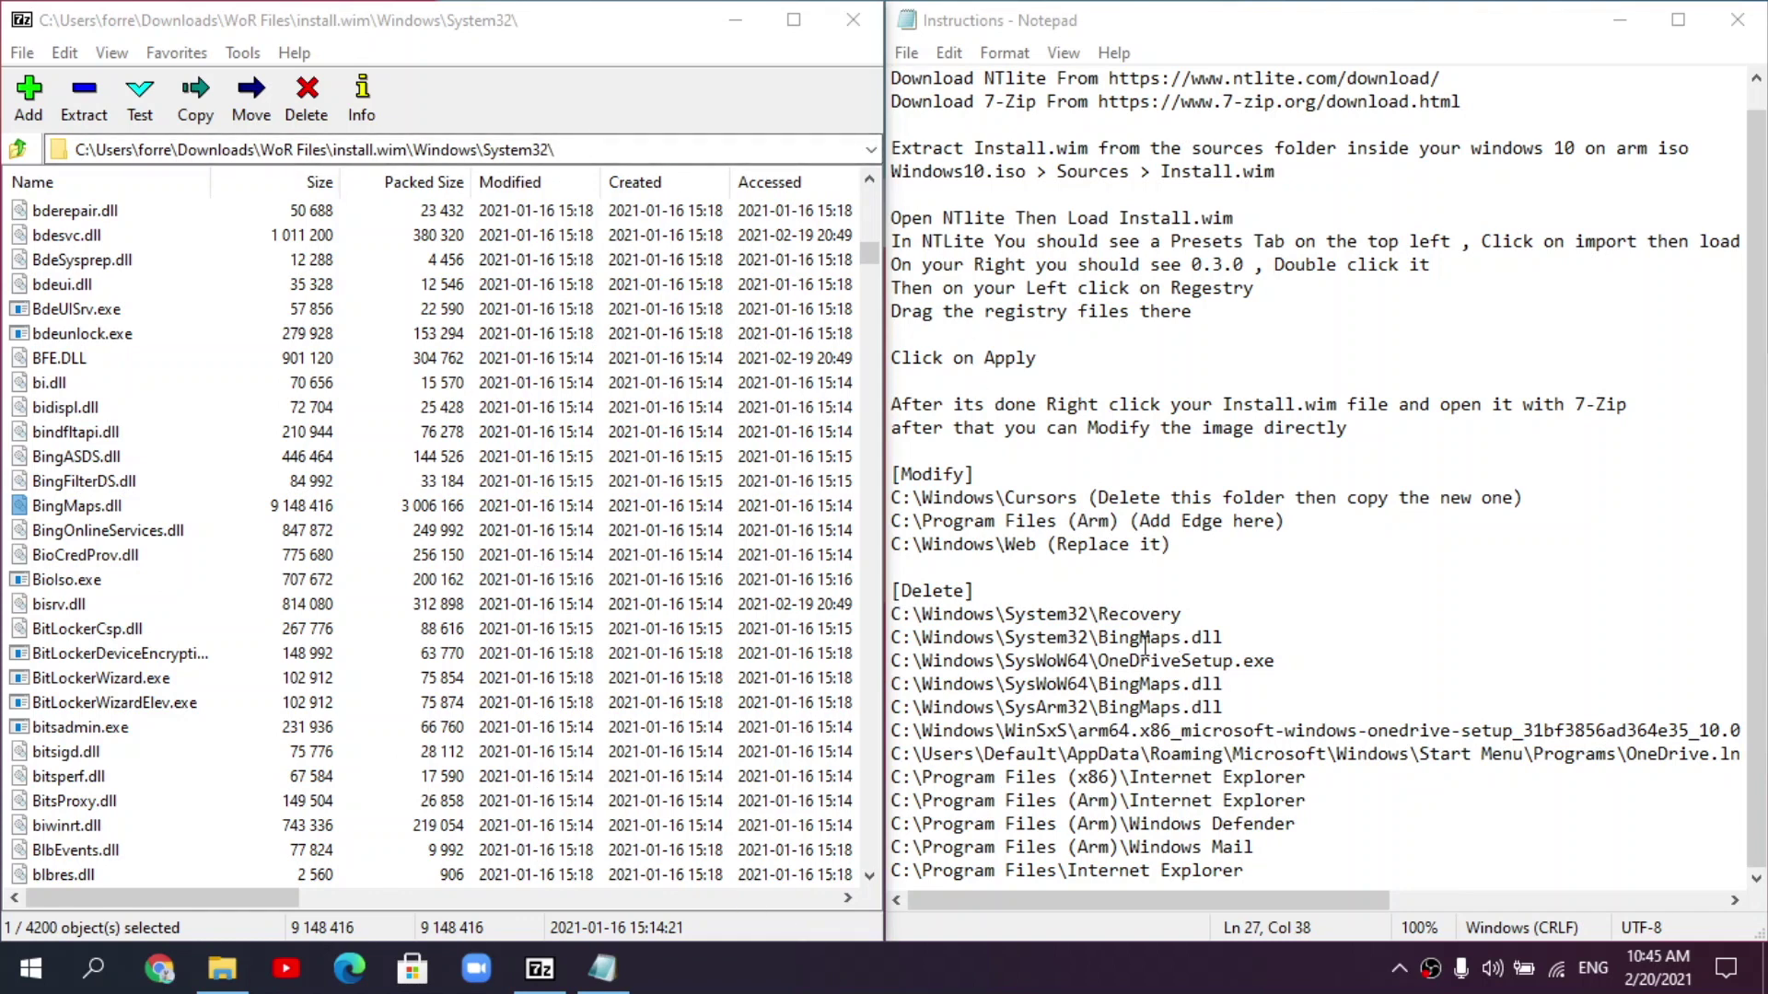
- Try to delete BingMaps.dll from Windows\System32 in install.wim
{"action": "left_click", "coordinate": [123, 512]}
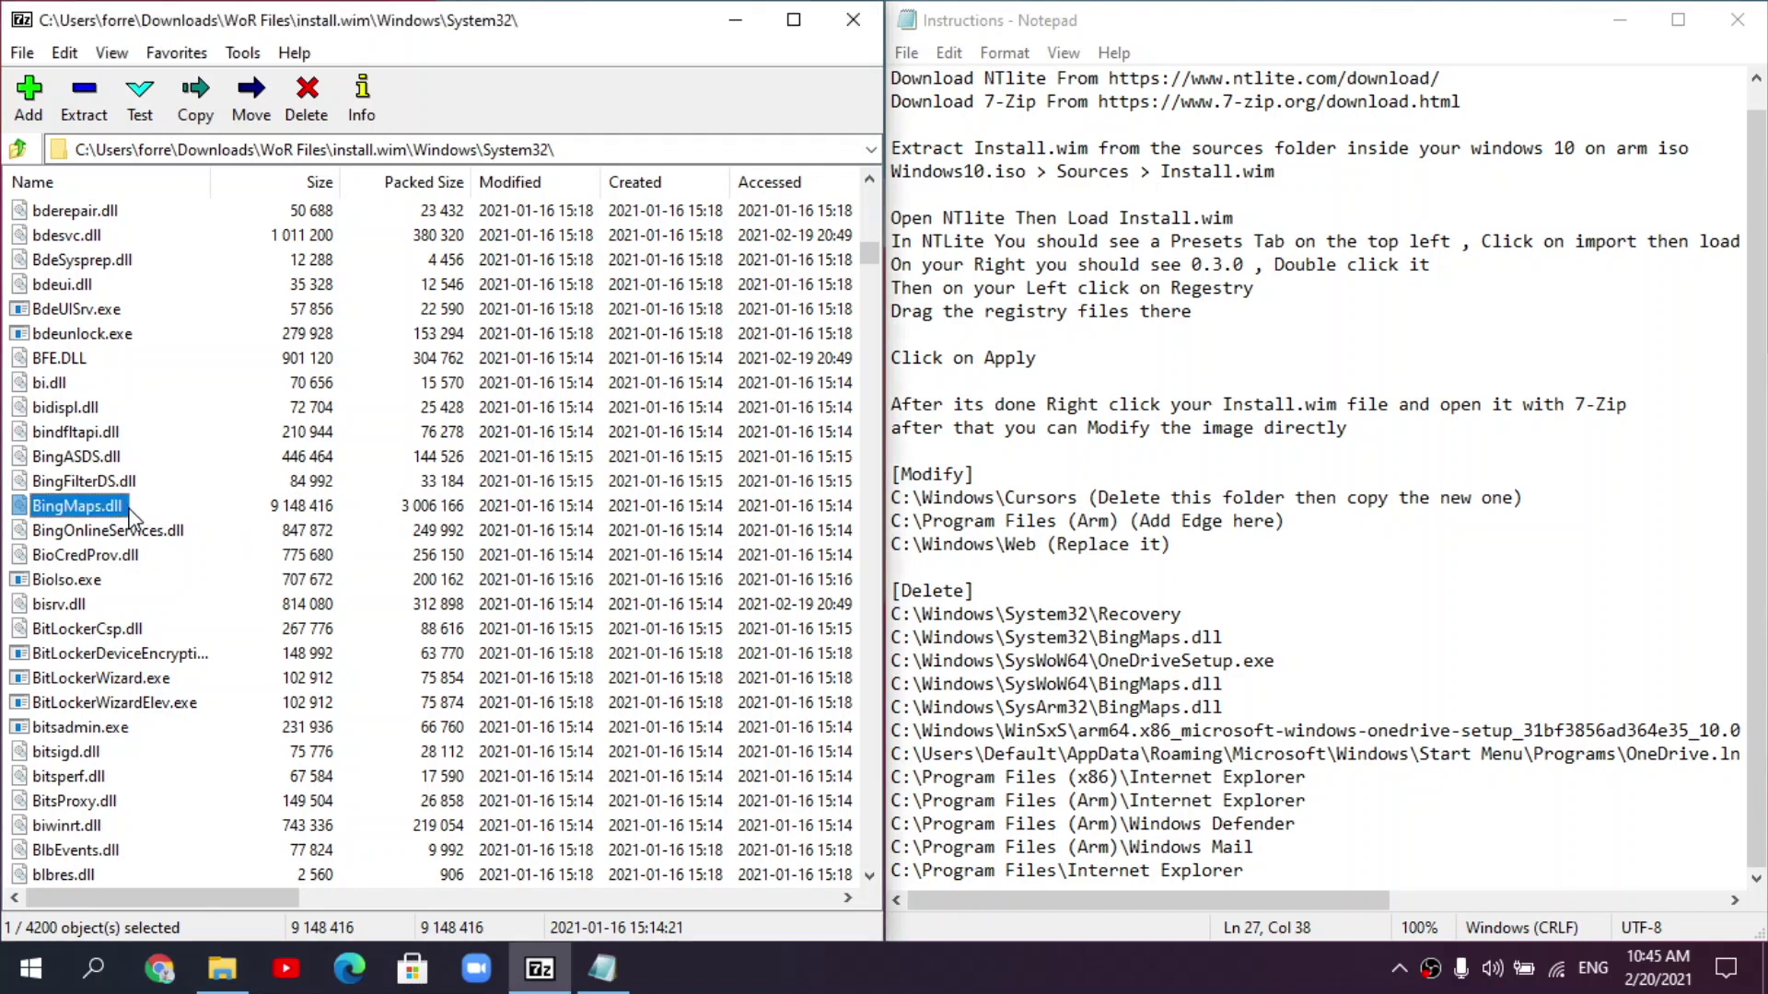
{"action": "key", "text": "Delete"}
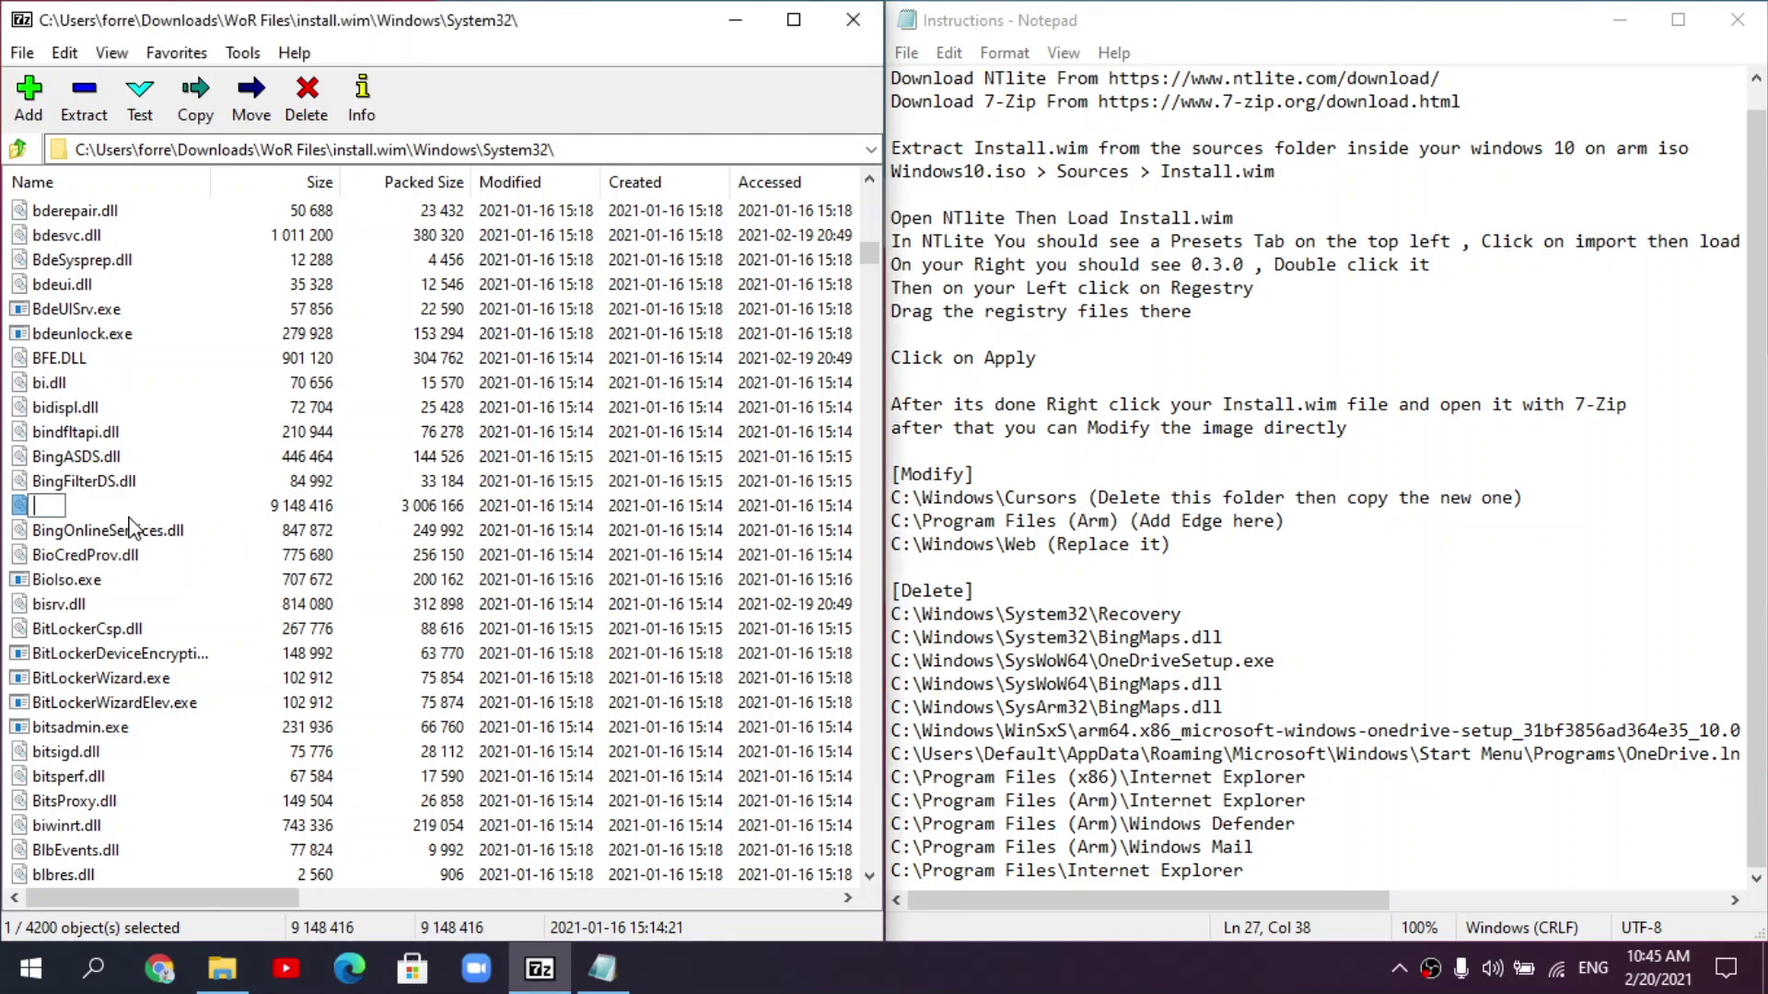
{"action": "key", "text": "Return"}
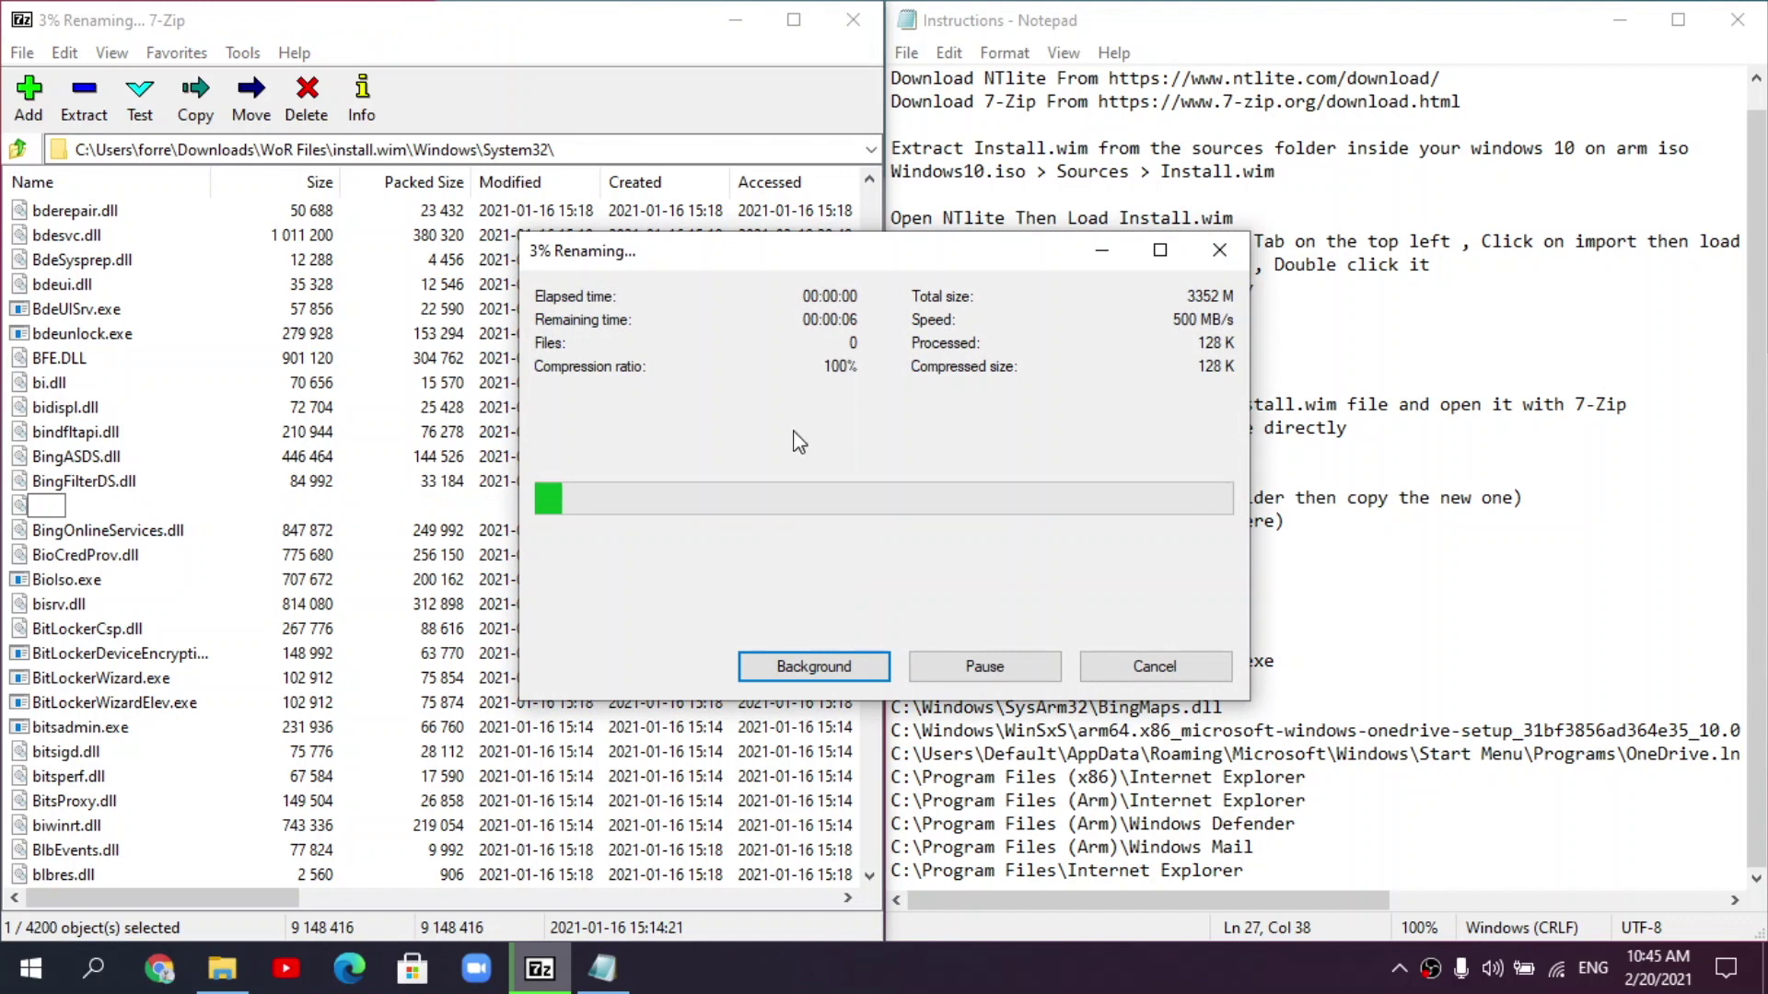
{"action": "left_click", "coordinate": [884, 983]}
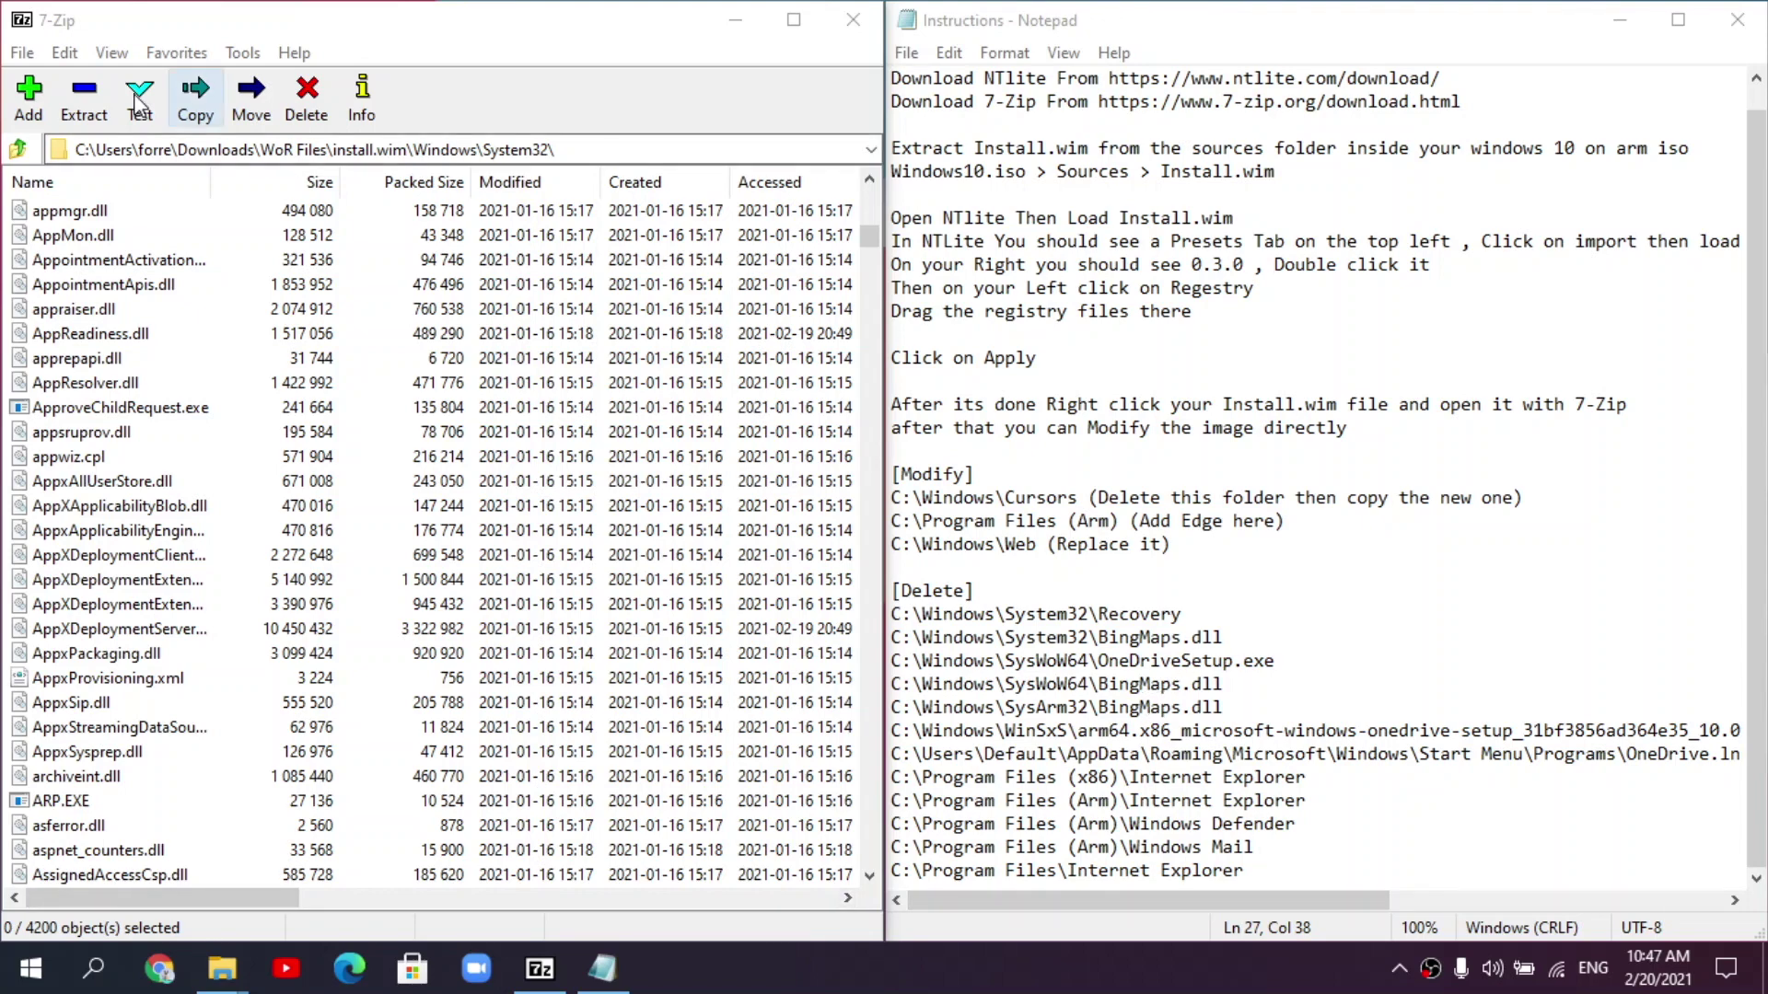
- Delete OneDriveSetup.exe from the Windows\SysWOW64 folder of install.wim
{"action": "left_click", "coordinate": [31, 149]}
{"action": "scroll", "coordinate": [147, 700], "scroll_direction": "down", "scroll_amount": 3}
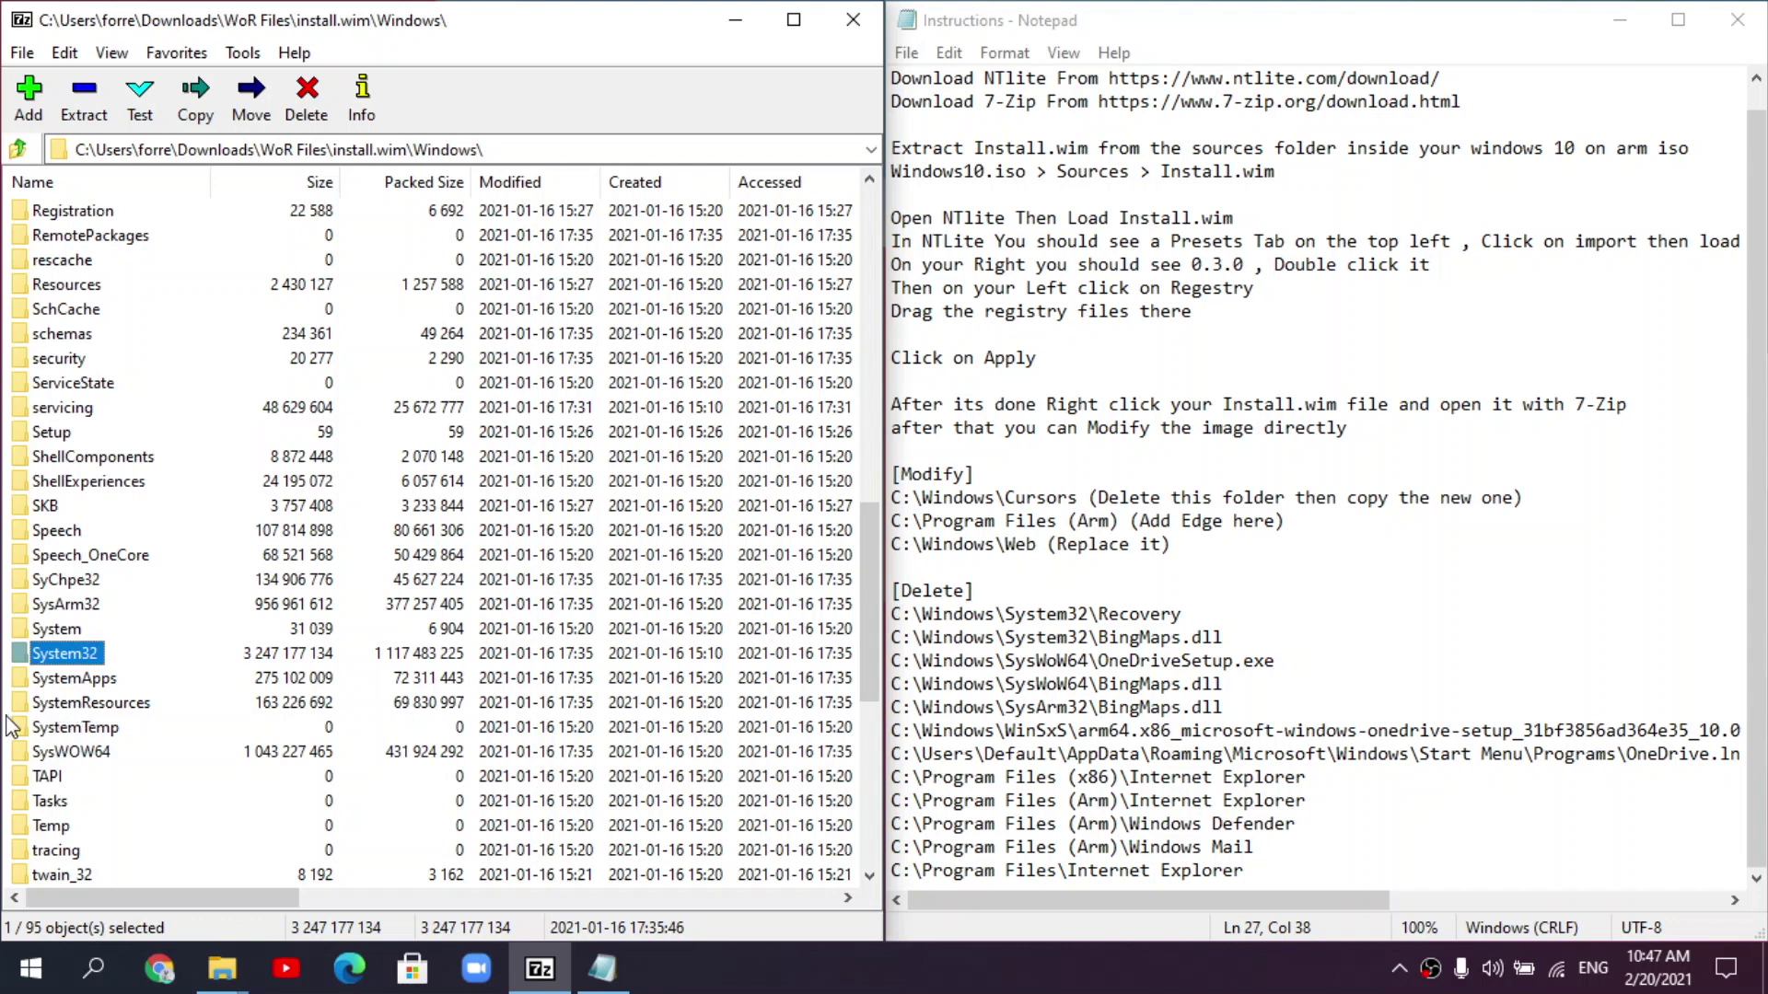
{"action": "double_click", "coordinate": [96, 753]}
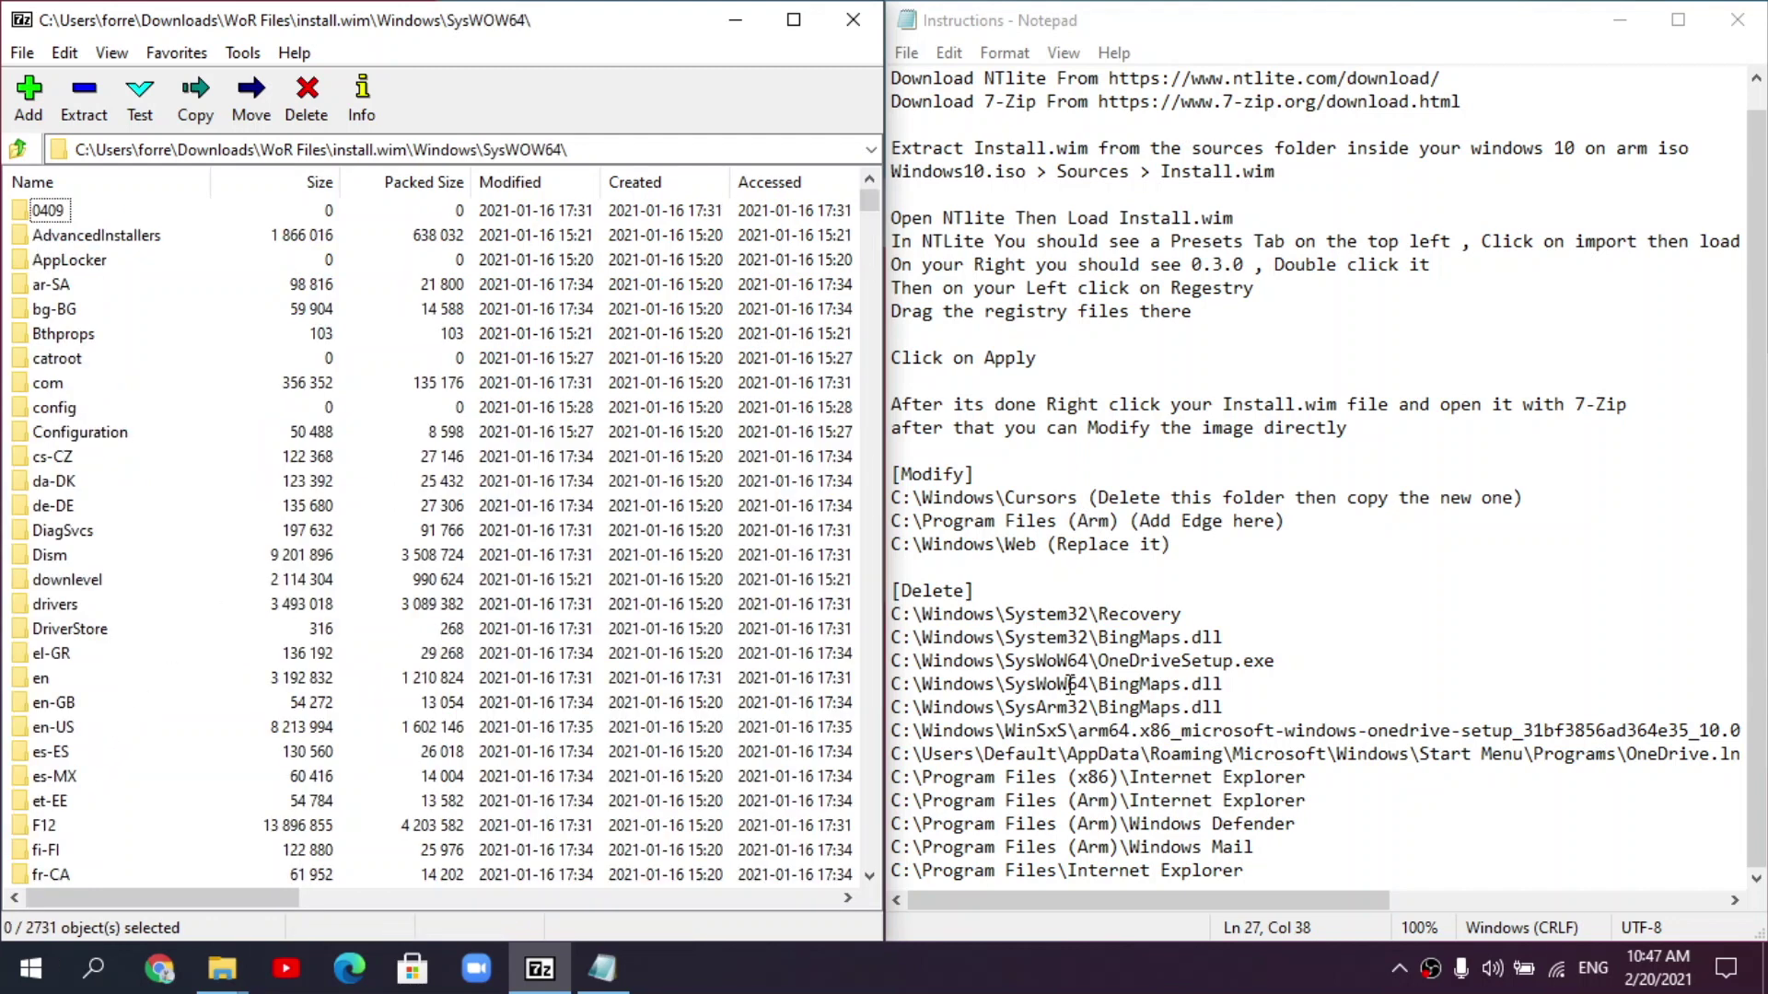
{"action": "left_click_drag", "start_coordinate": [870, 198], "coordinate": [853, 575]}
{"action": "scroll", "coordinate": [257, 855], "scroll_direction": "down", "scroll_amount": 9}
{"action": "scroll", "coordinate": [91, 665], "scroll_direction": "down", "scroll_amount": 8}
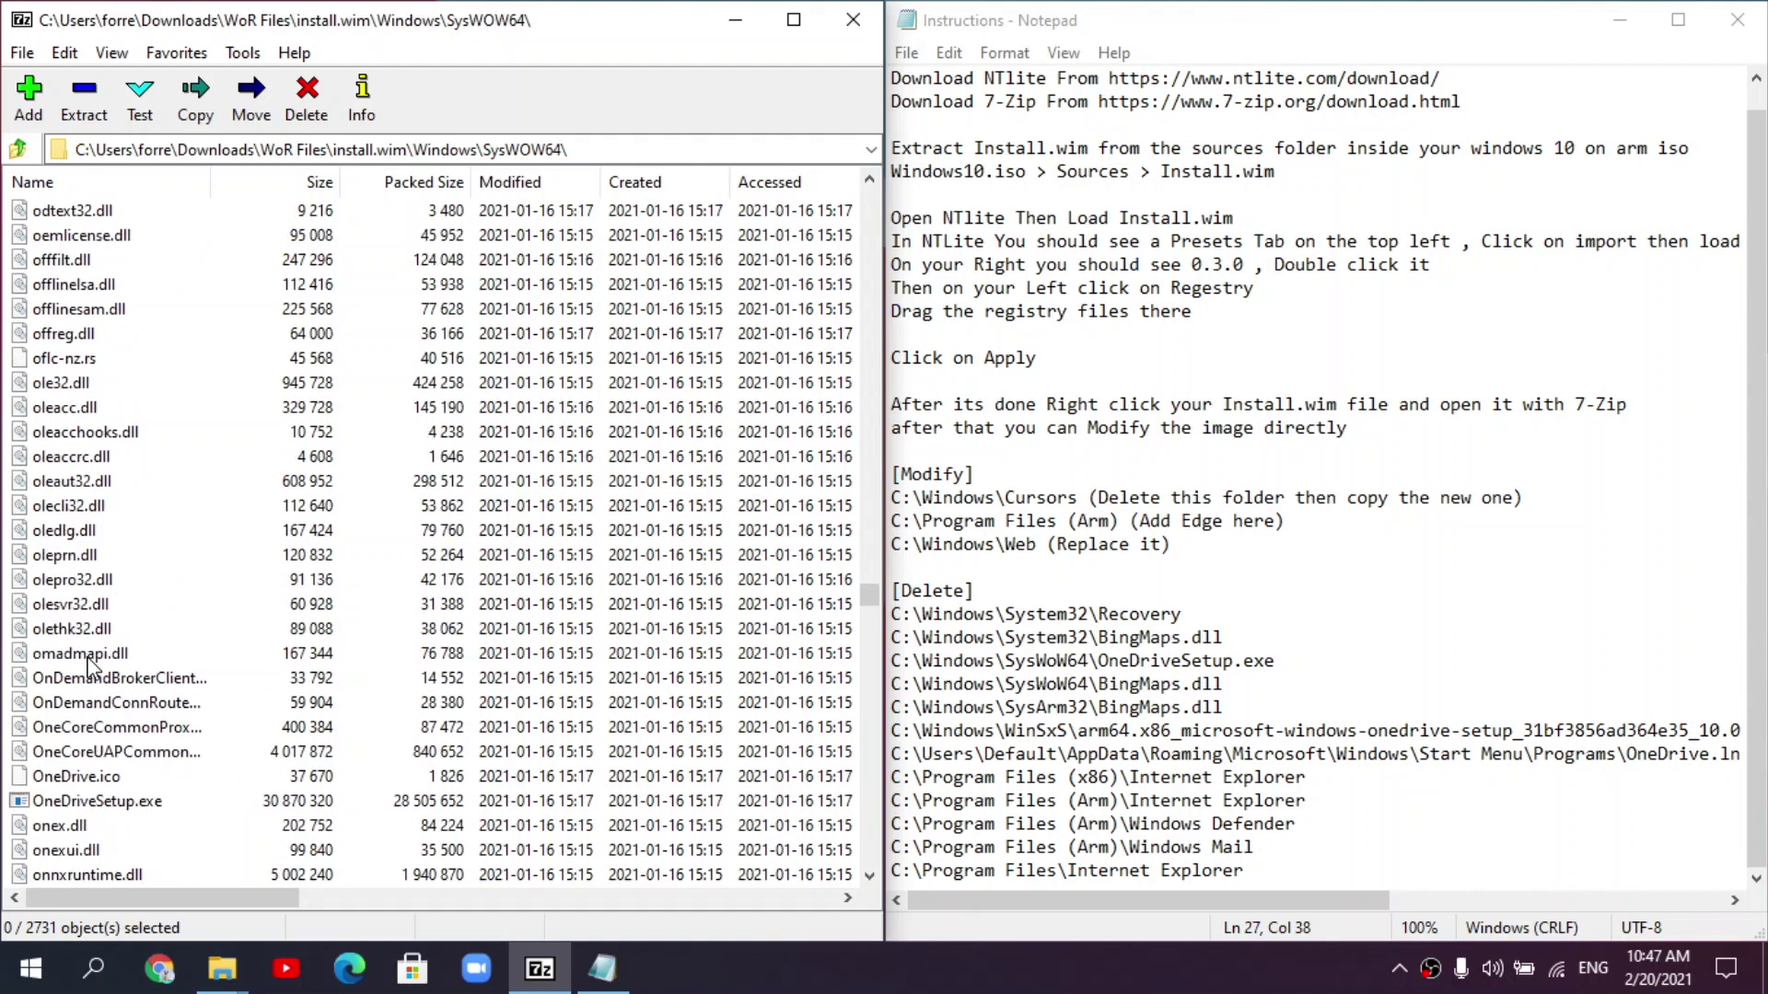
{"action": "left_click", "coordinate": [116, 803]}
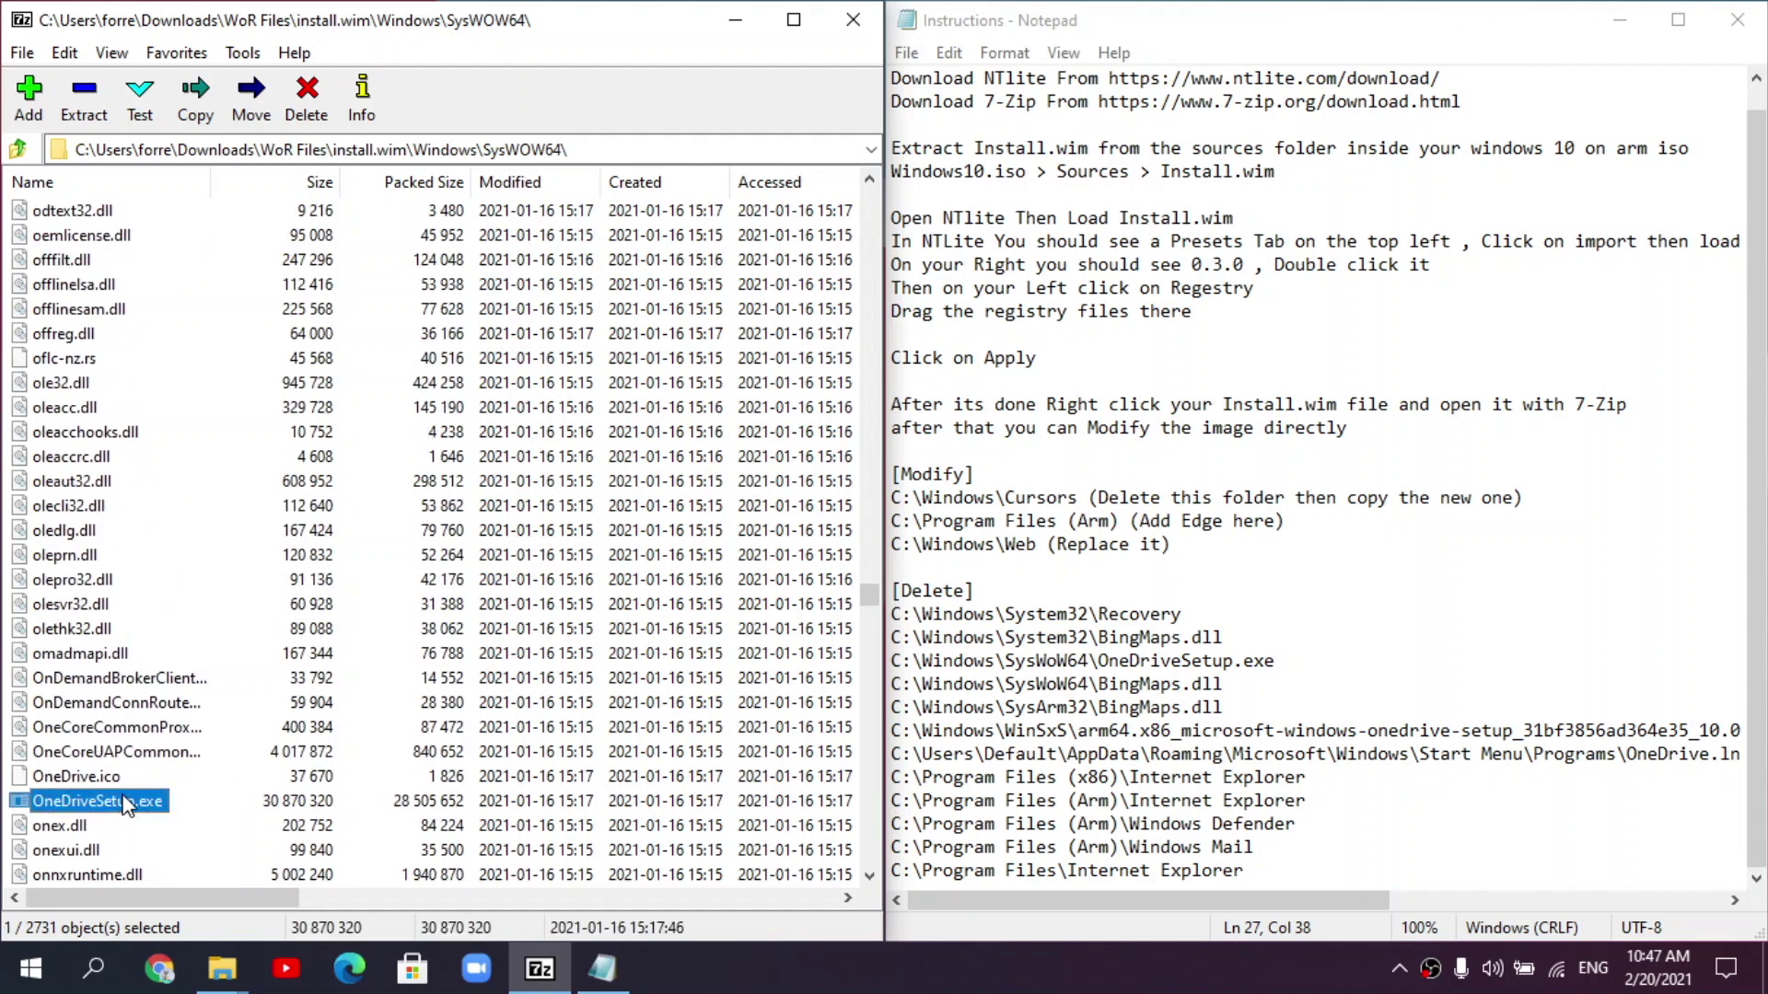
{"action": "key", "text": "Delete"}
{"action": "left_click", "coordinate": [910, 573]}
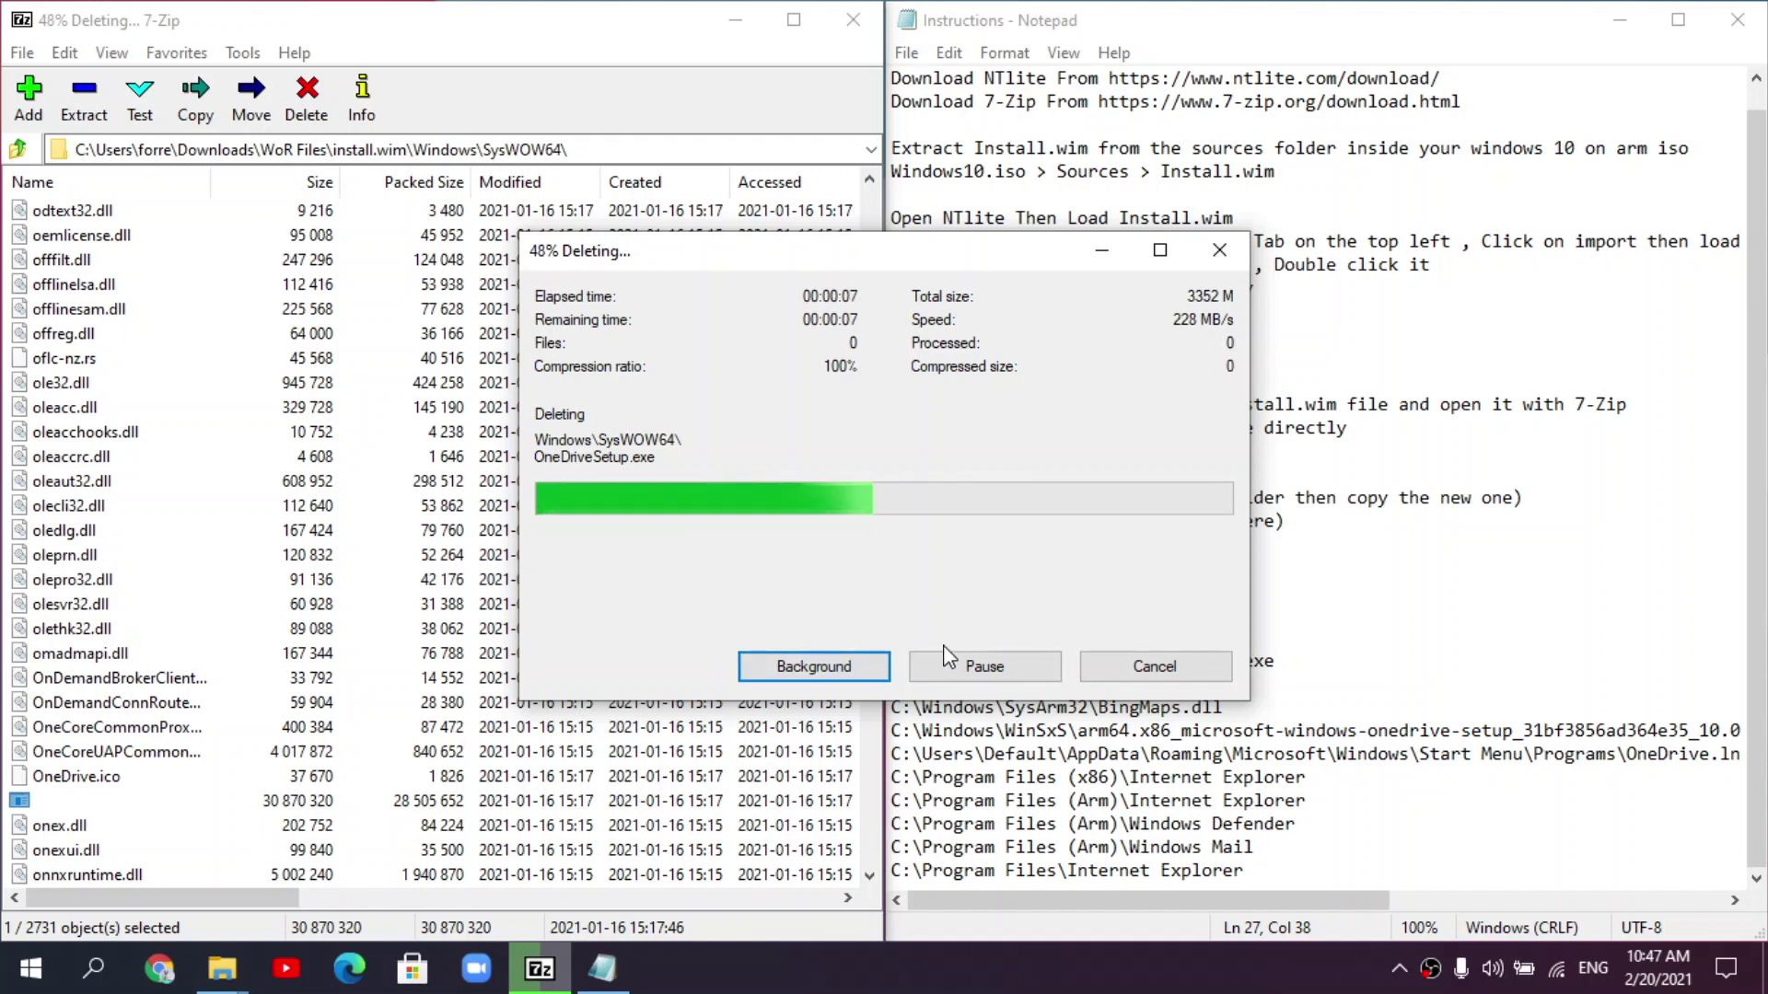
{"action": "left_click_drag", "start_coordinate": [926, 261], "coordinate": [718, 244]}
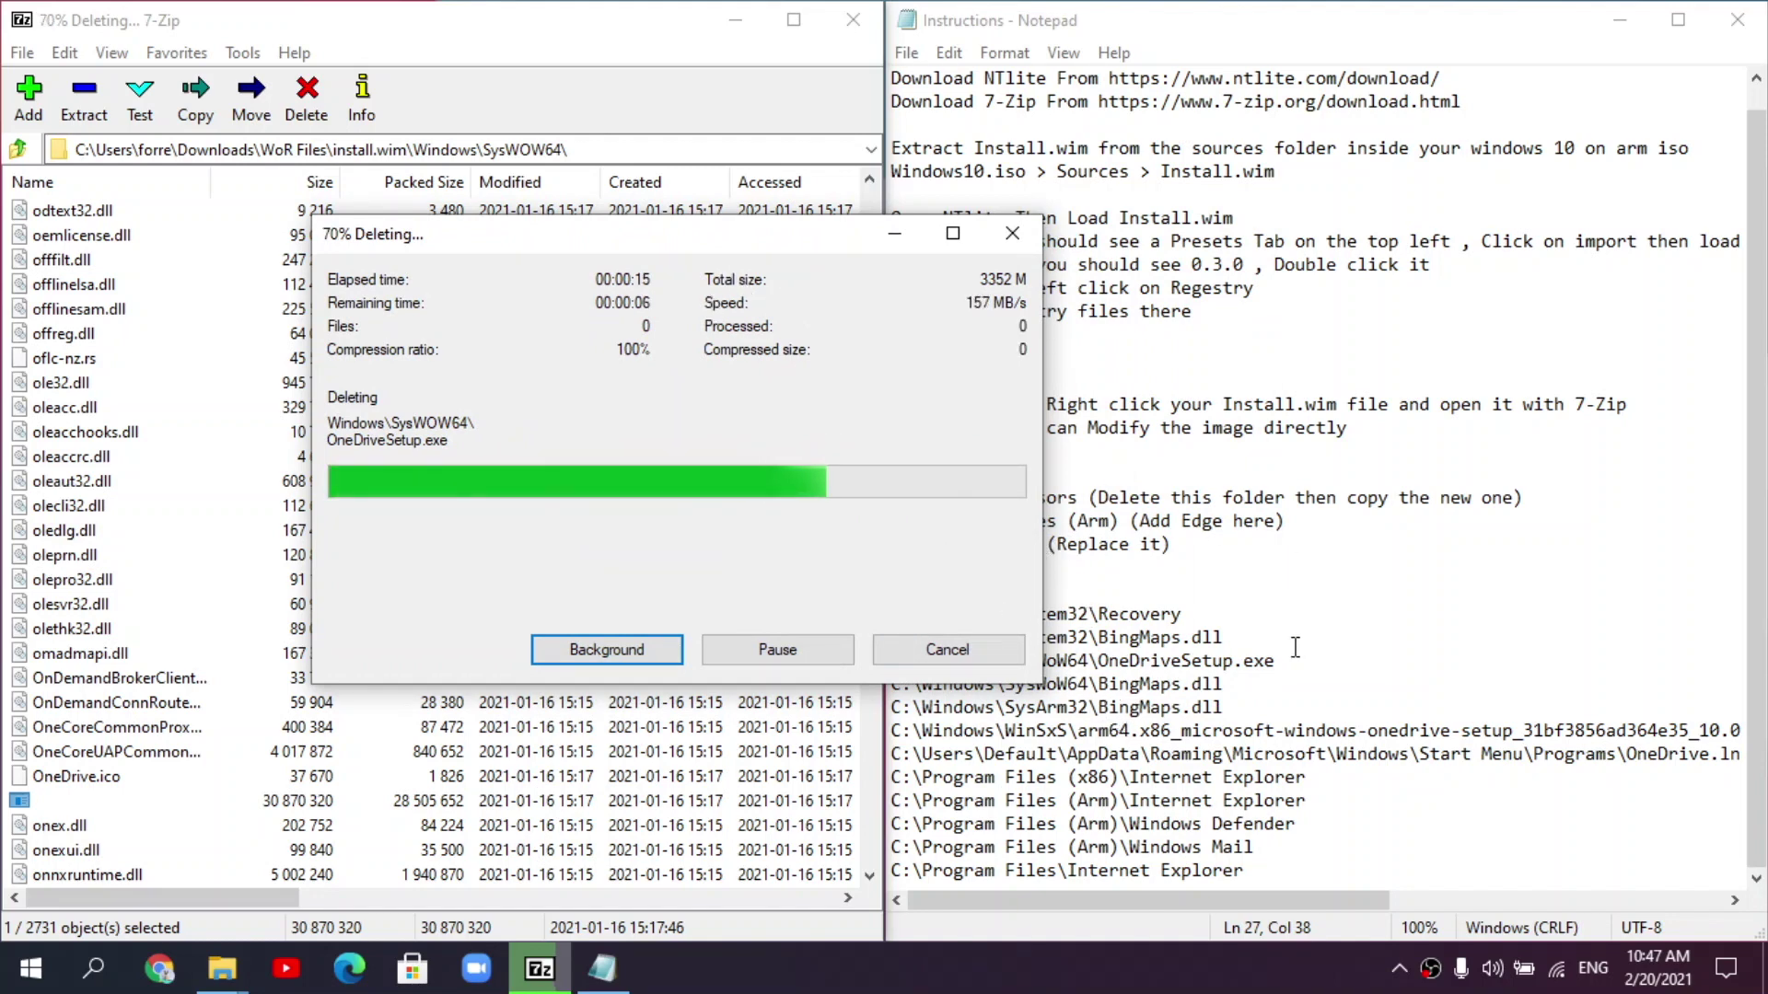
- Delete BingMaps.dll from the Windows\SysWOW64 folder, following the next entry in the Delete list
{"action": "left_click", "coordinate": [1224, 639]}
{"action": "double_click", "coordinate": [1142, 684]}
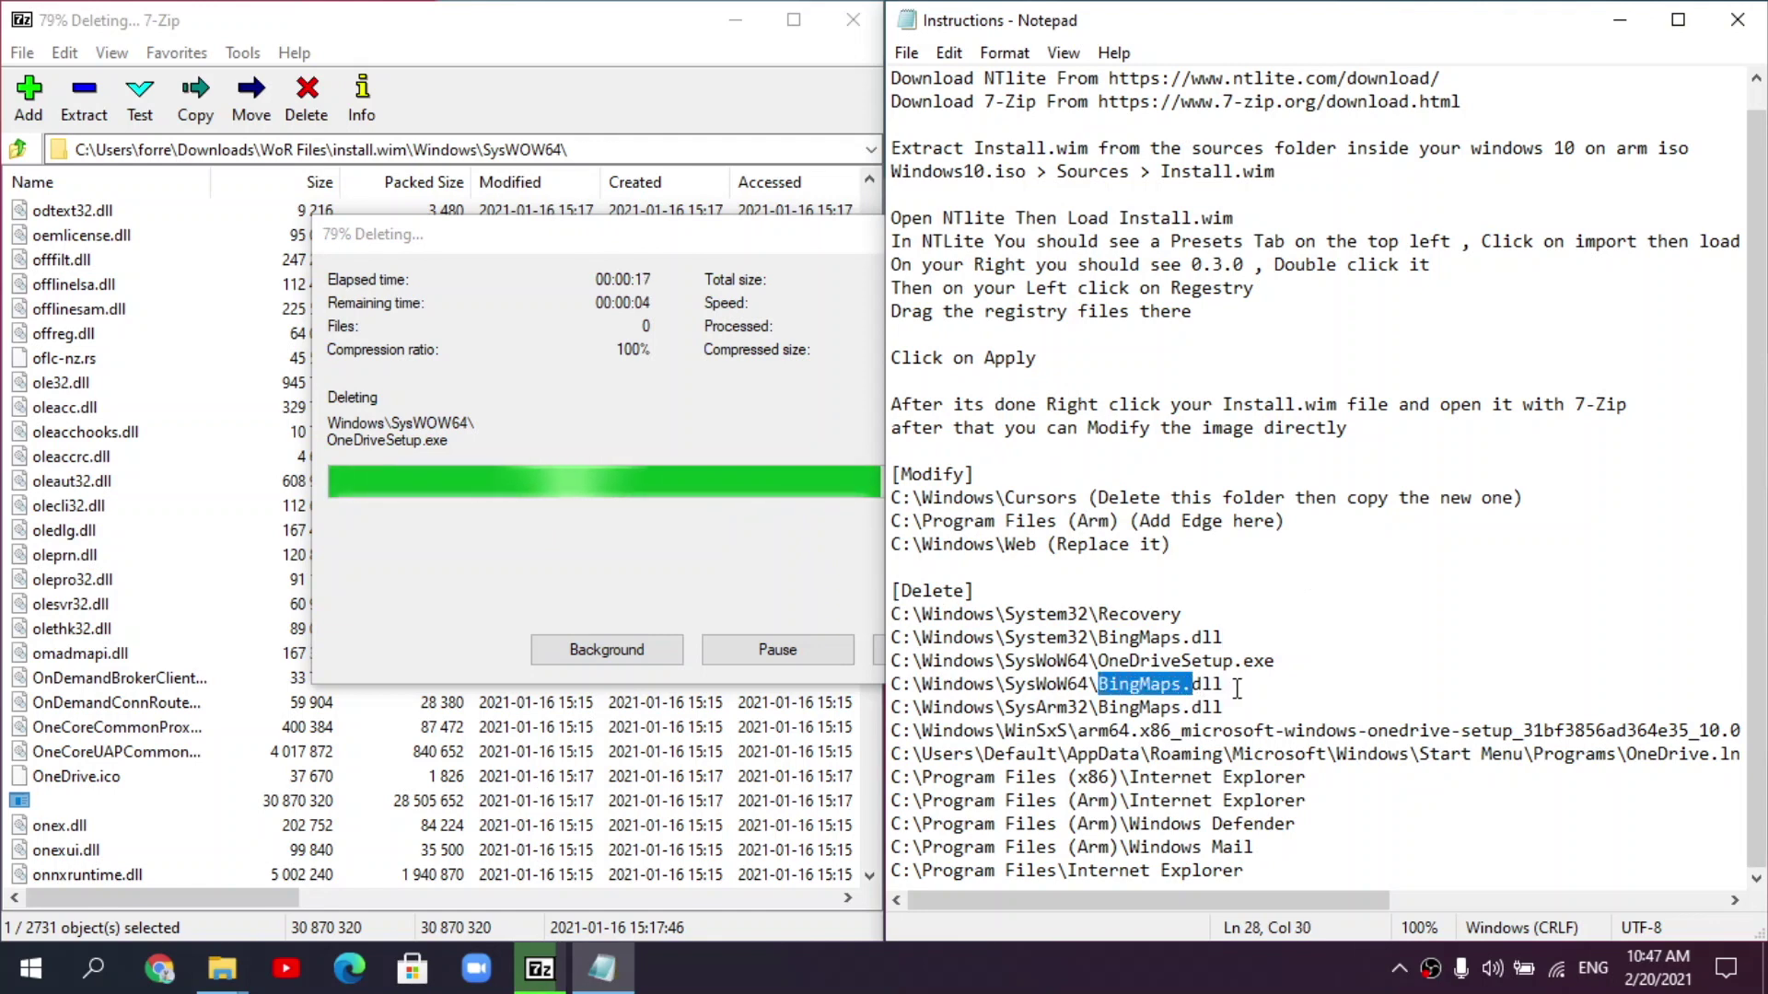
{"action": "left_click", "coordinate": [1236, 689]}
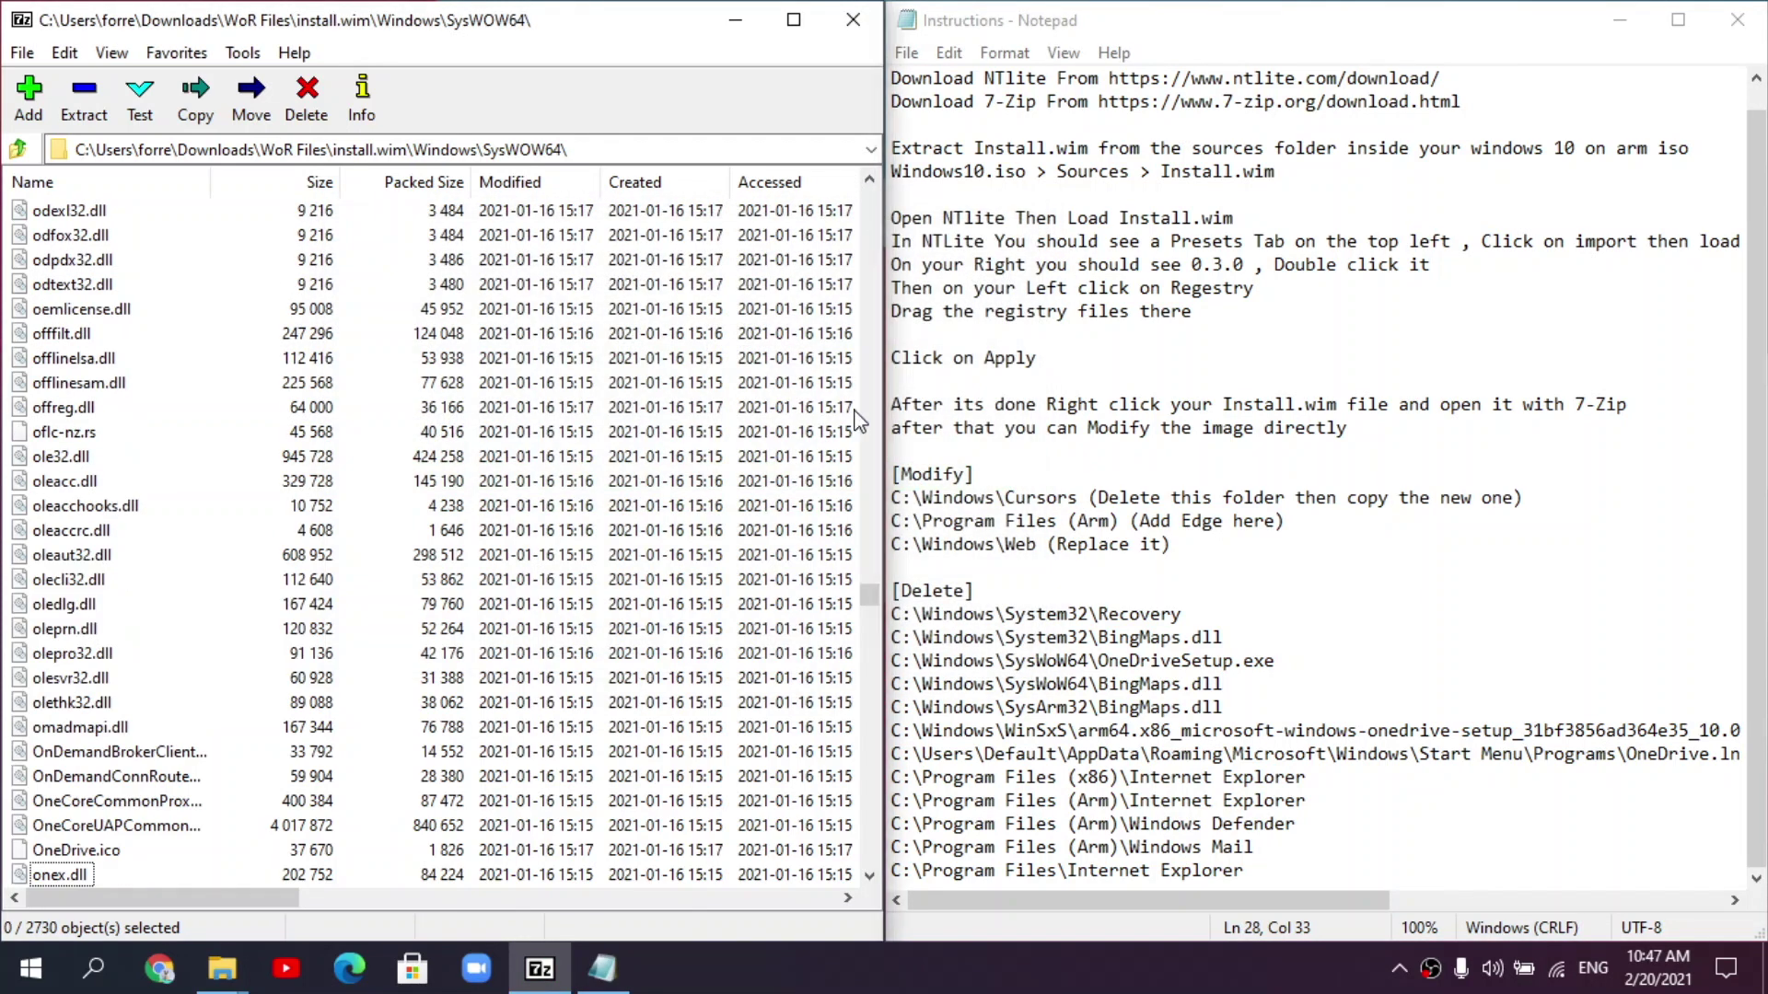
{"action": "left_click_drag", "start_coordinate": [870, 594], "coordinate": [892, 248]}
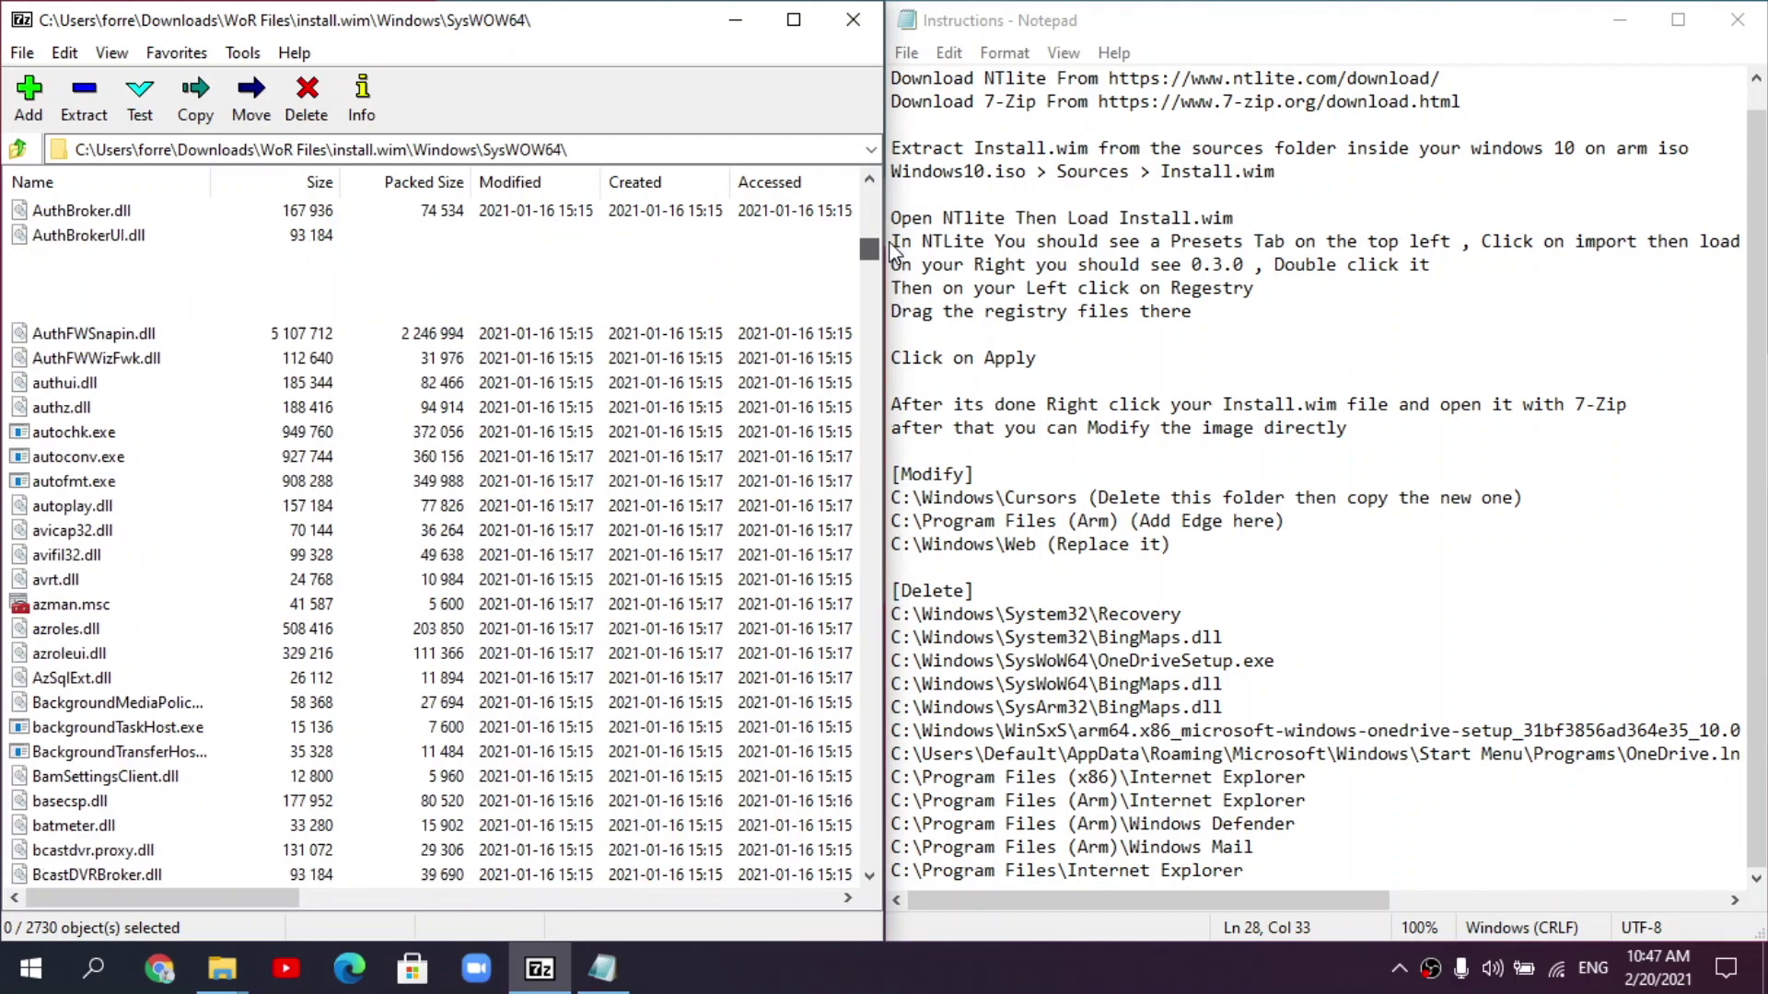
{"action": "scroll", "coordinate": [493, 525], "scroll_direction": "down", "scroll_amount": 15}
{"action": "scroll", "coordinate": [246, 554], "scroll_direction": "up", "scroll_amount": 7}
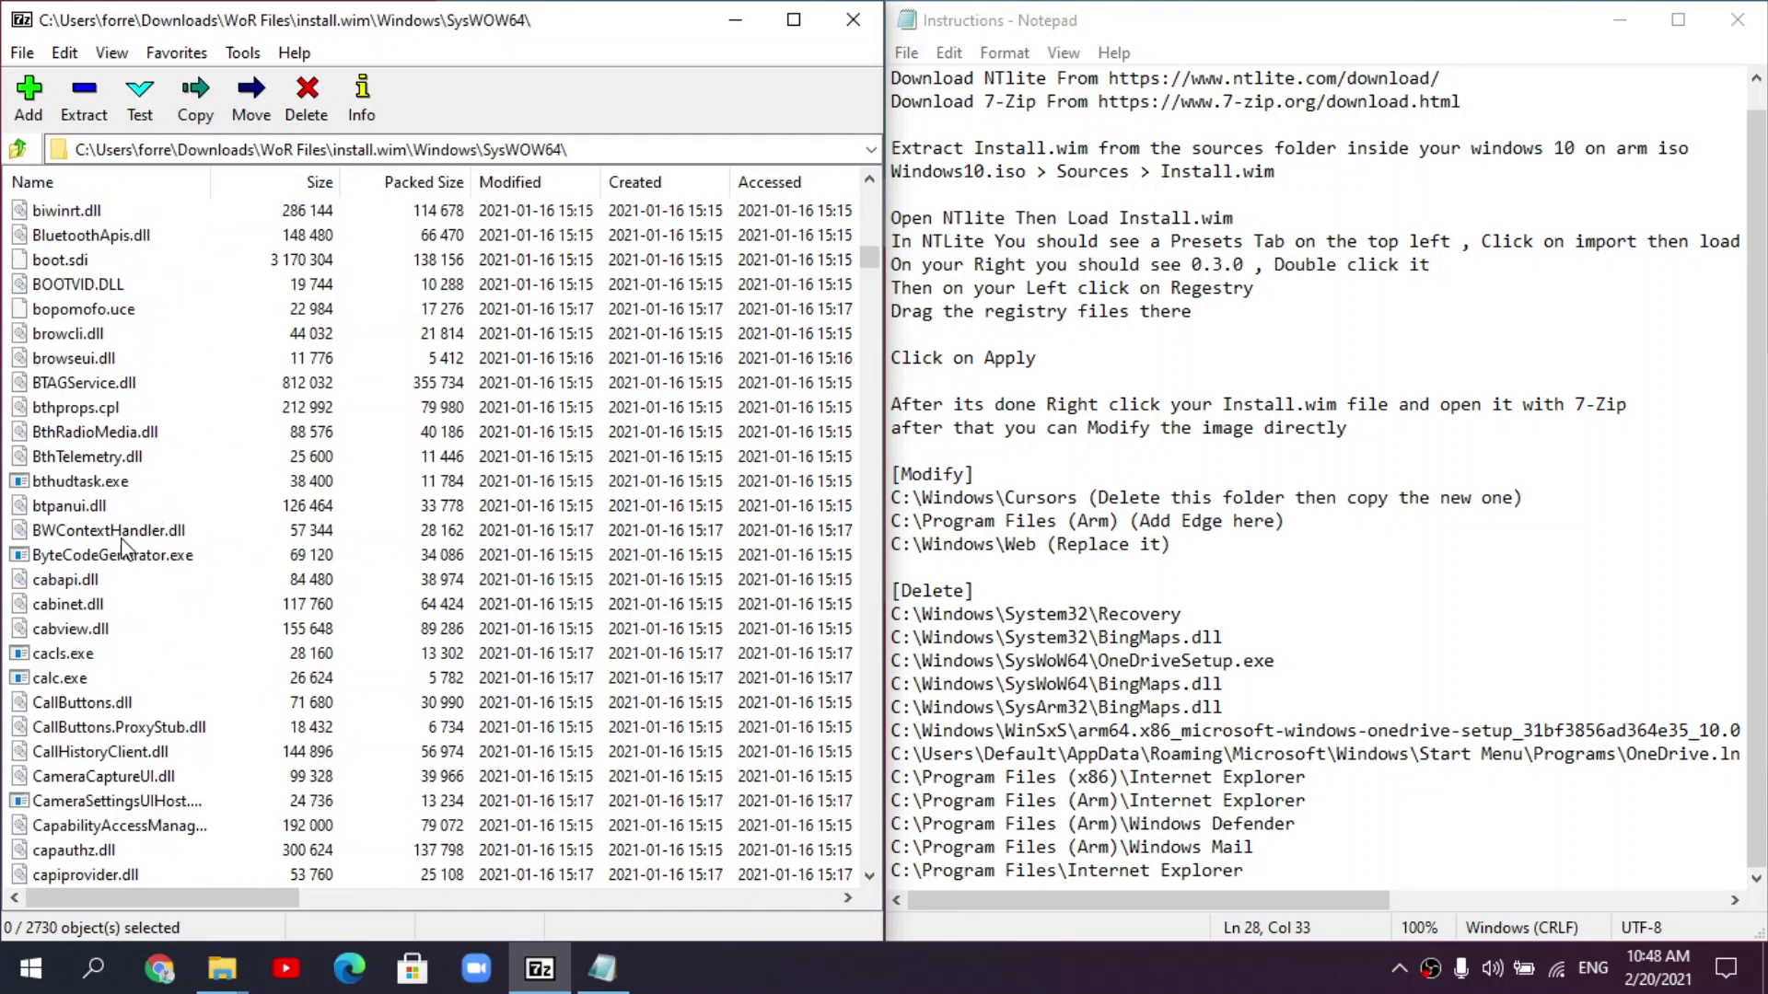
{"action": "scroll", "coordinate": [92, 457], "scroll_direction": "up", "scroll_amount": 4}
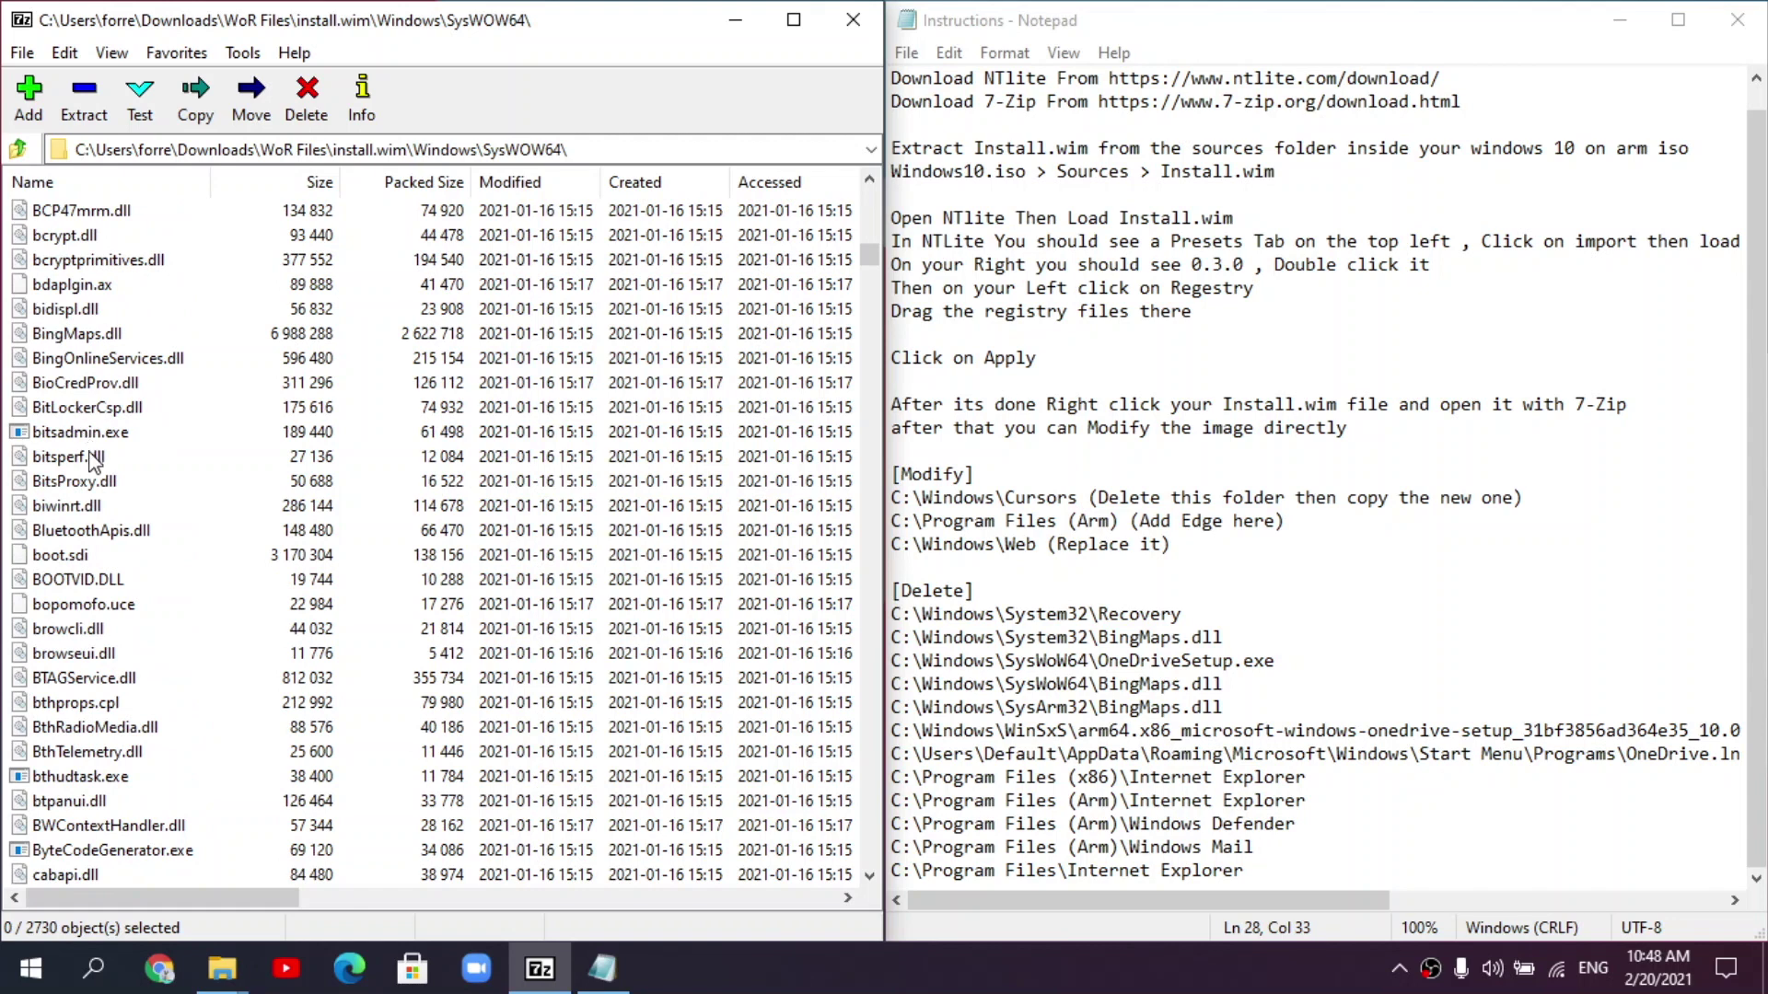
{"action": "left_click", "coordinate": [93, 335]}
{"action": "key", "text": "Delete"}
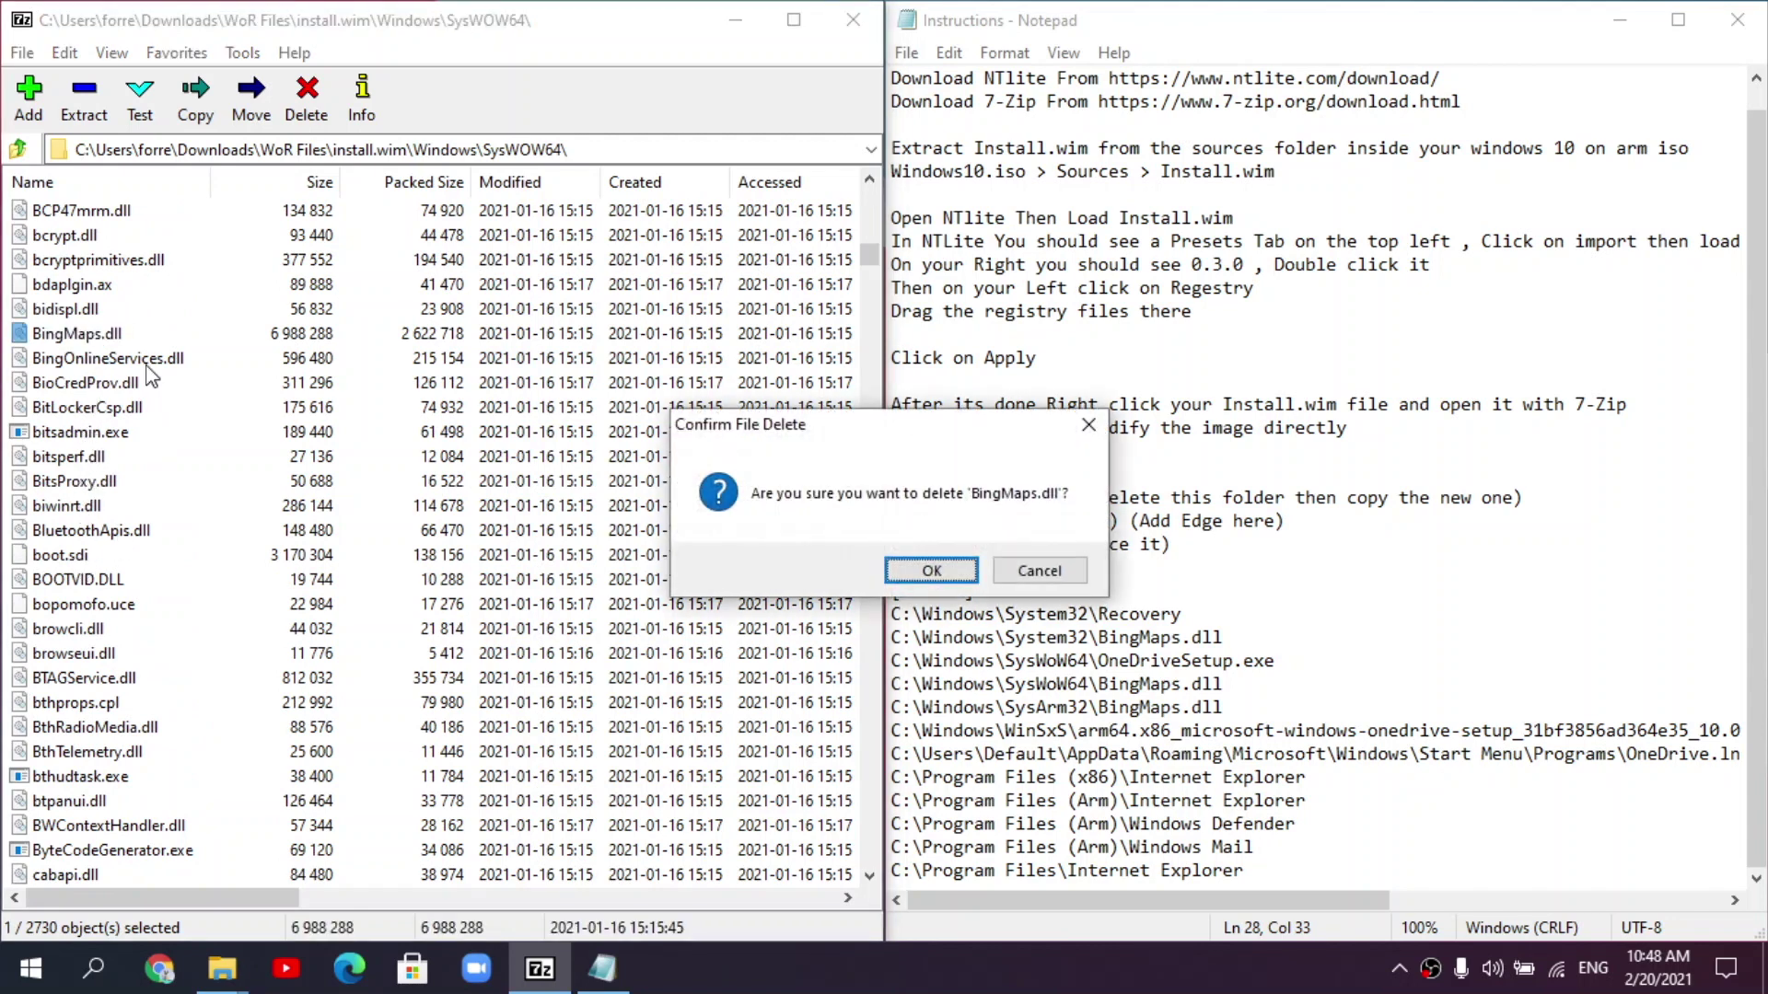
{"action": "left_click", "coordinate": [921, 679]}
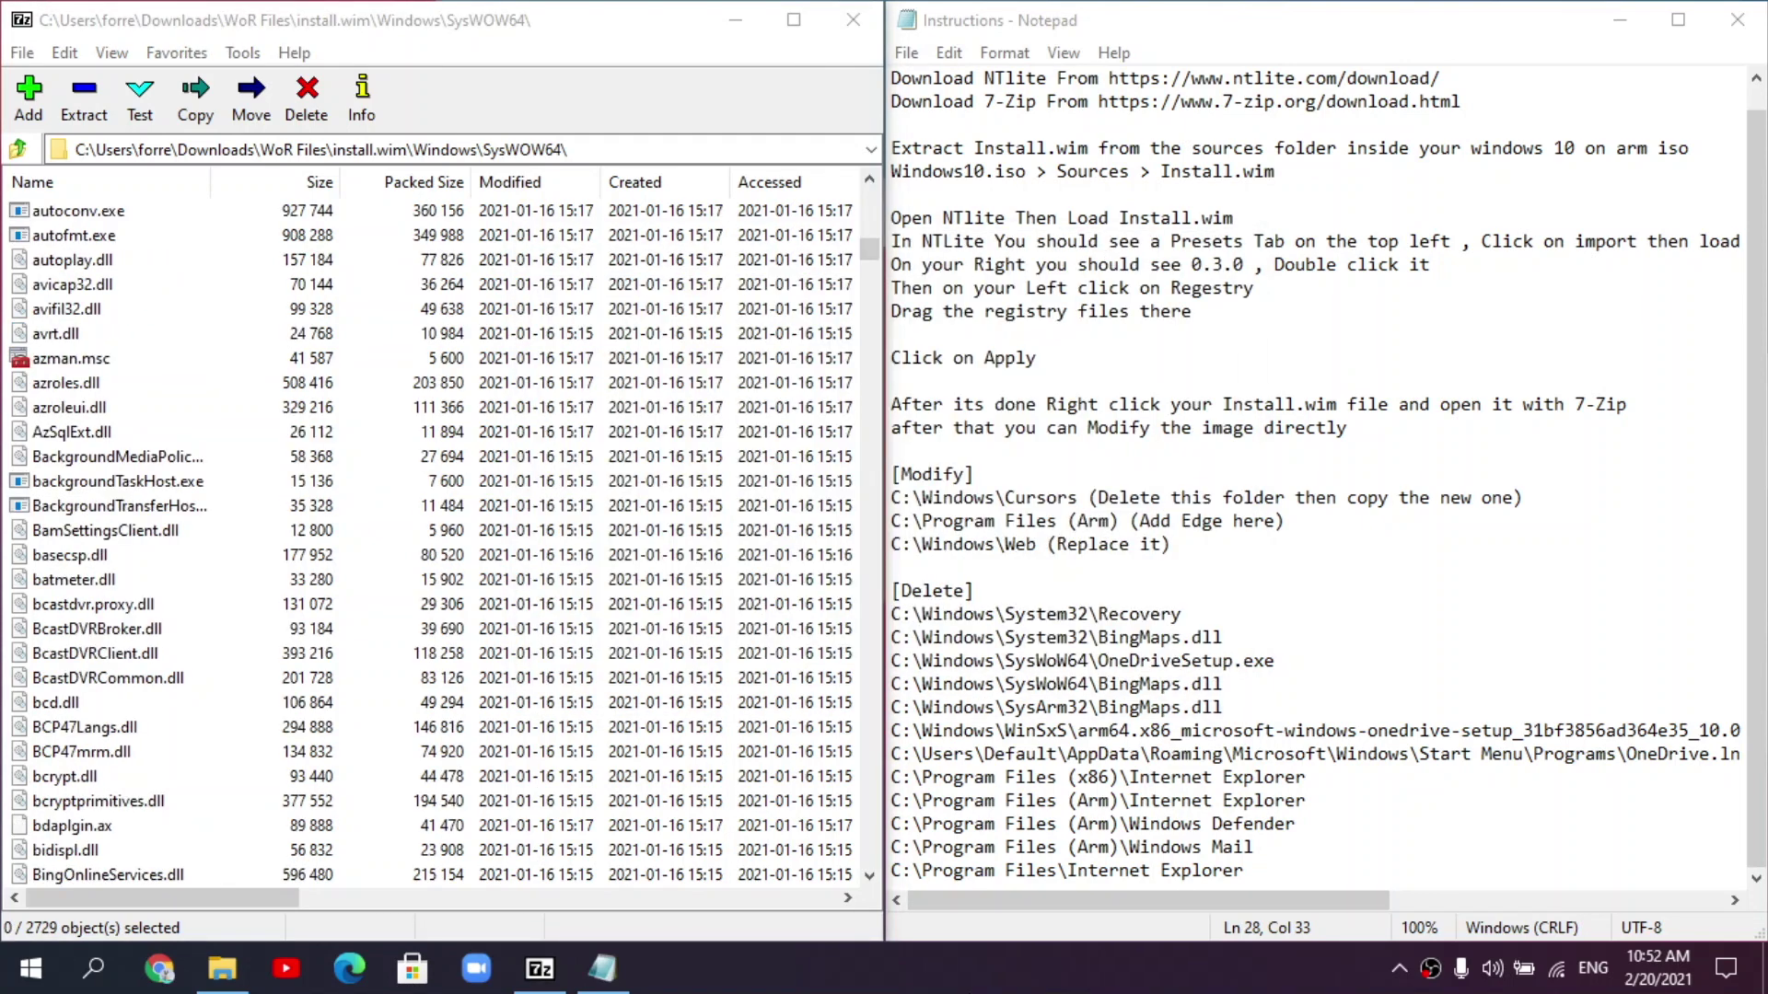
- Delete BingMaps.dll from the Windows\SysArm32 folder of install.wim, as listed in the instructions
{"action": "left_click_drag", "start_coordinate": [992, 709], "coordinate": [1073, 709]}
{"action": "left_click", "coordinate": [1079, 709]}
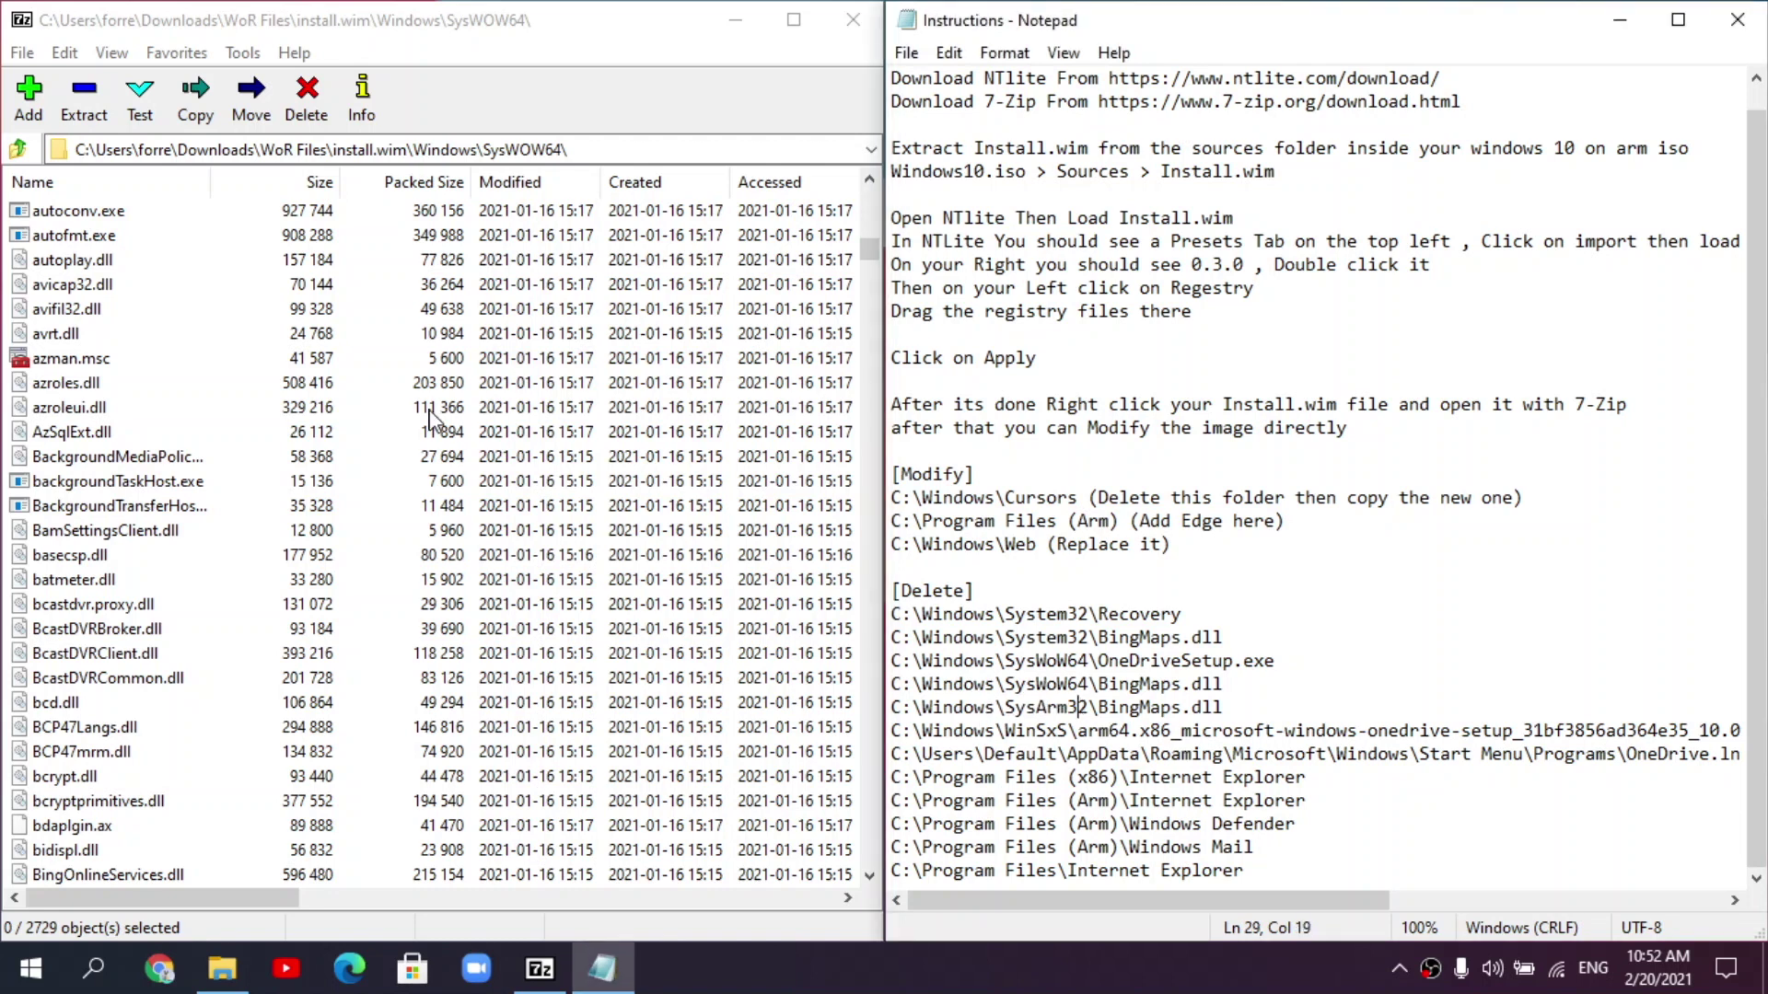
{"action": "left_click", "coordinate": [16, 150]}
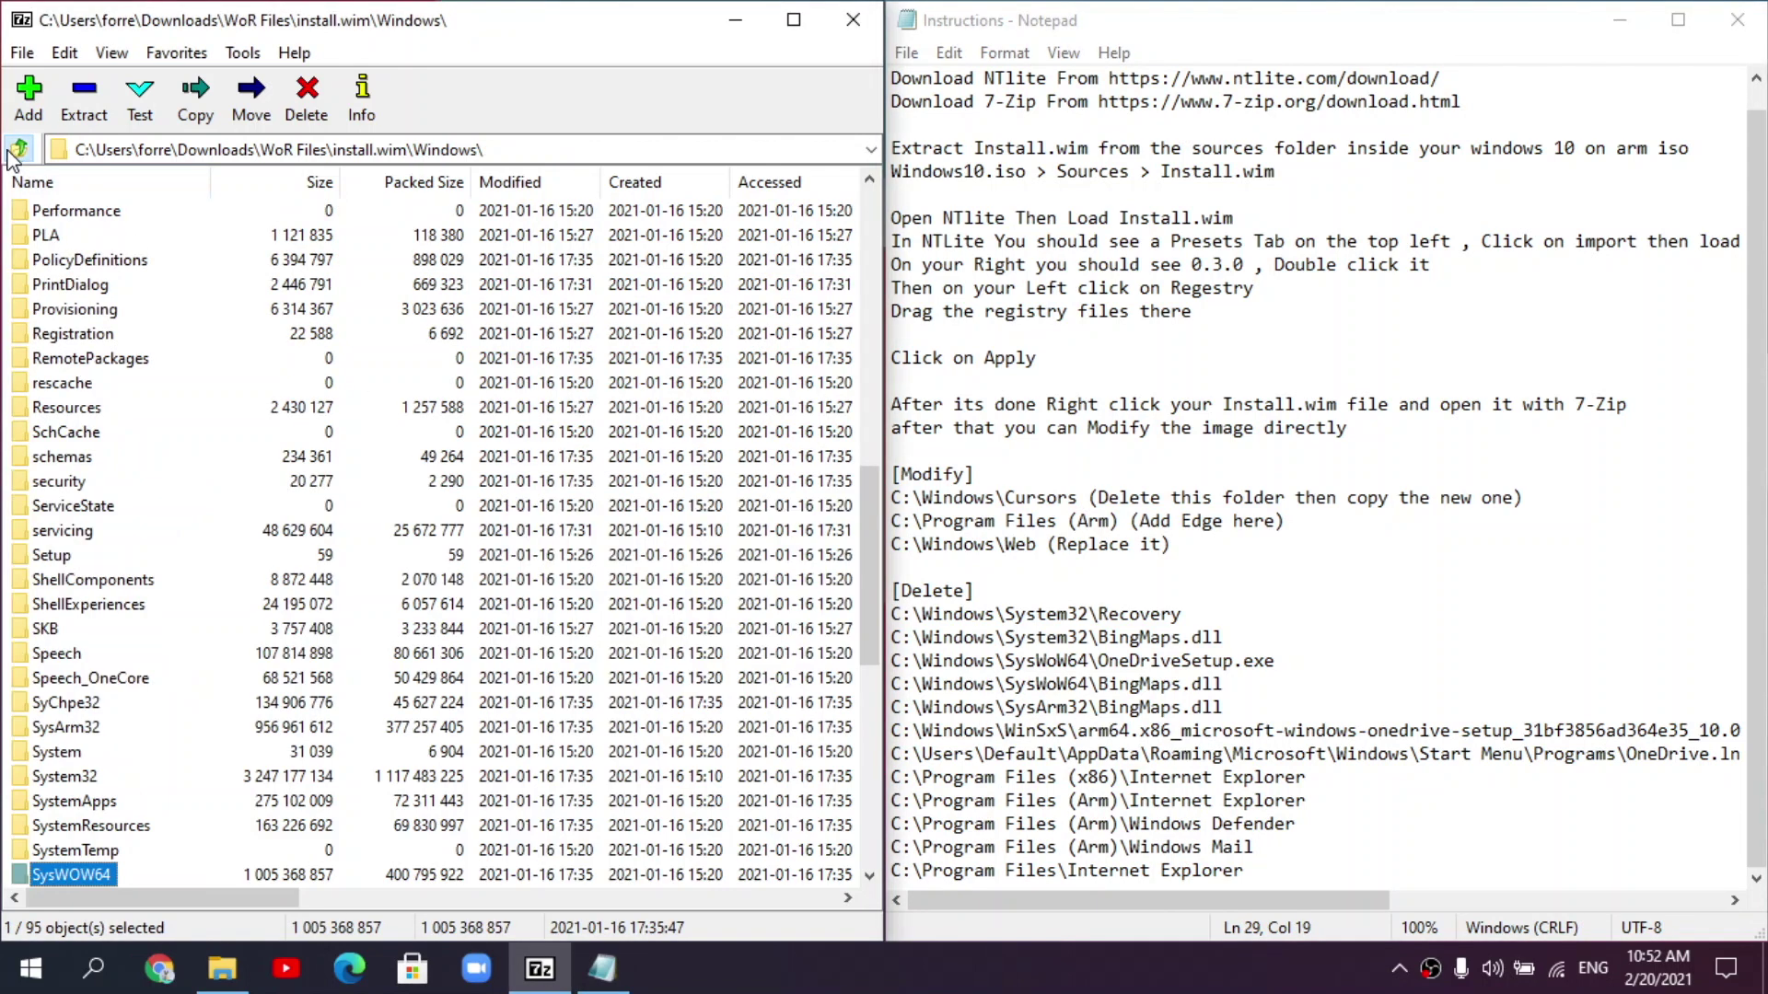
{"action": "double_click", "coordinate": [66, 728]}
{"action": "scroll", "coordinate": [86, 656], "scroll_direction": "down", "scroll_amount": 20}
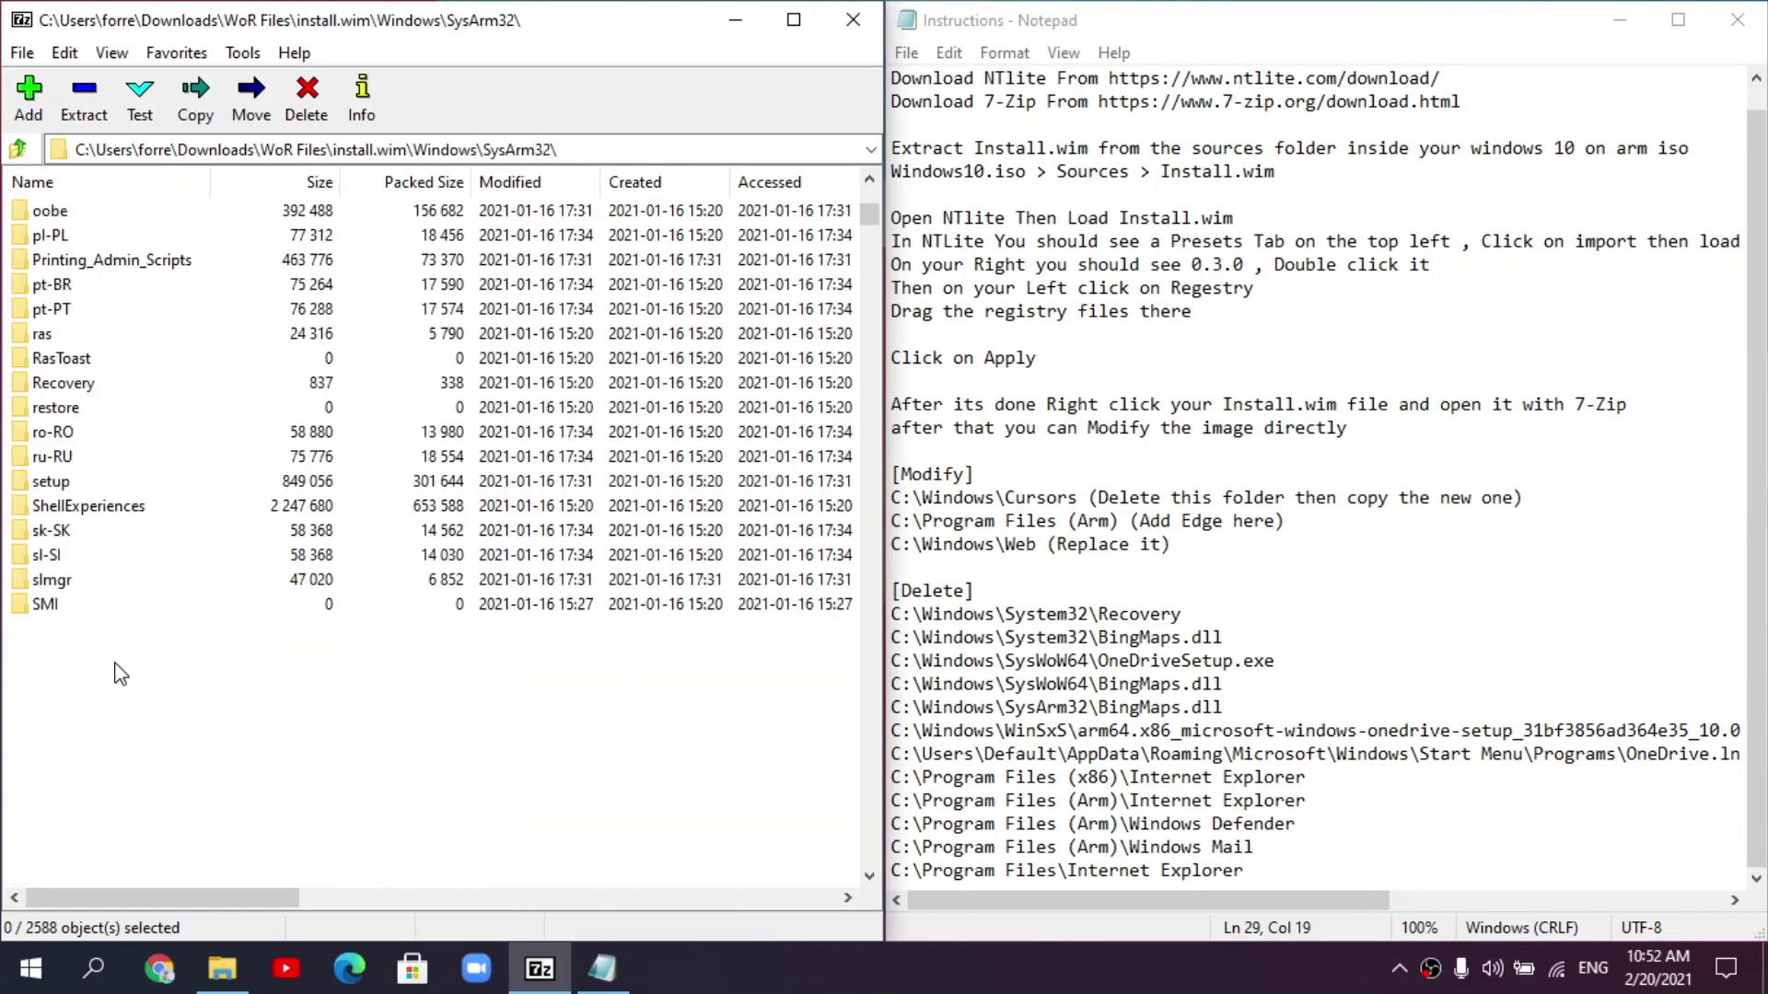
{"action": "scroll", "coordinate": [86, 656], "scroll_direction": "down", "scroll_amount": 20}
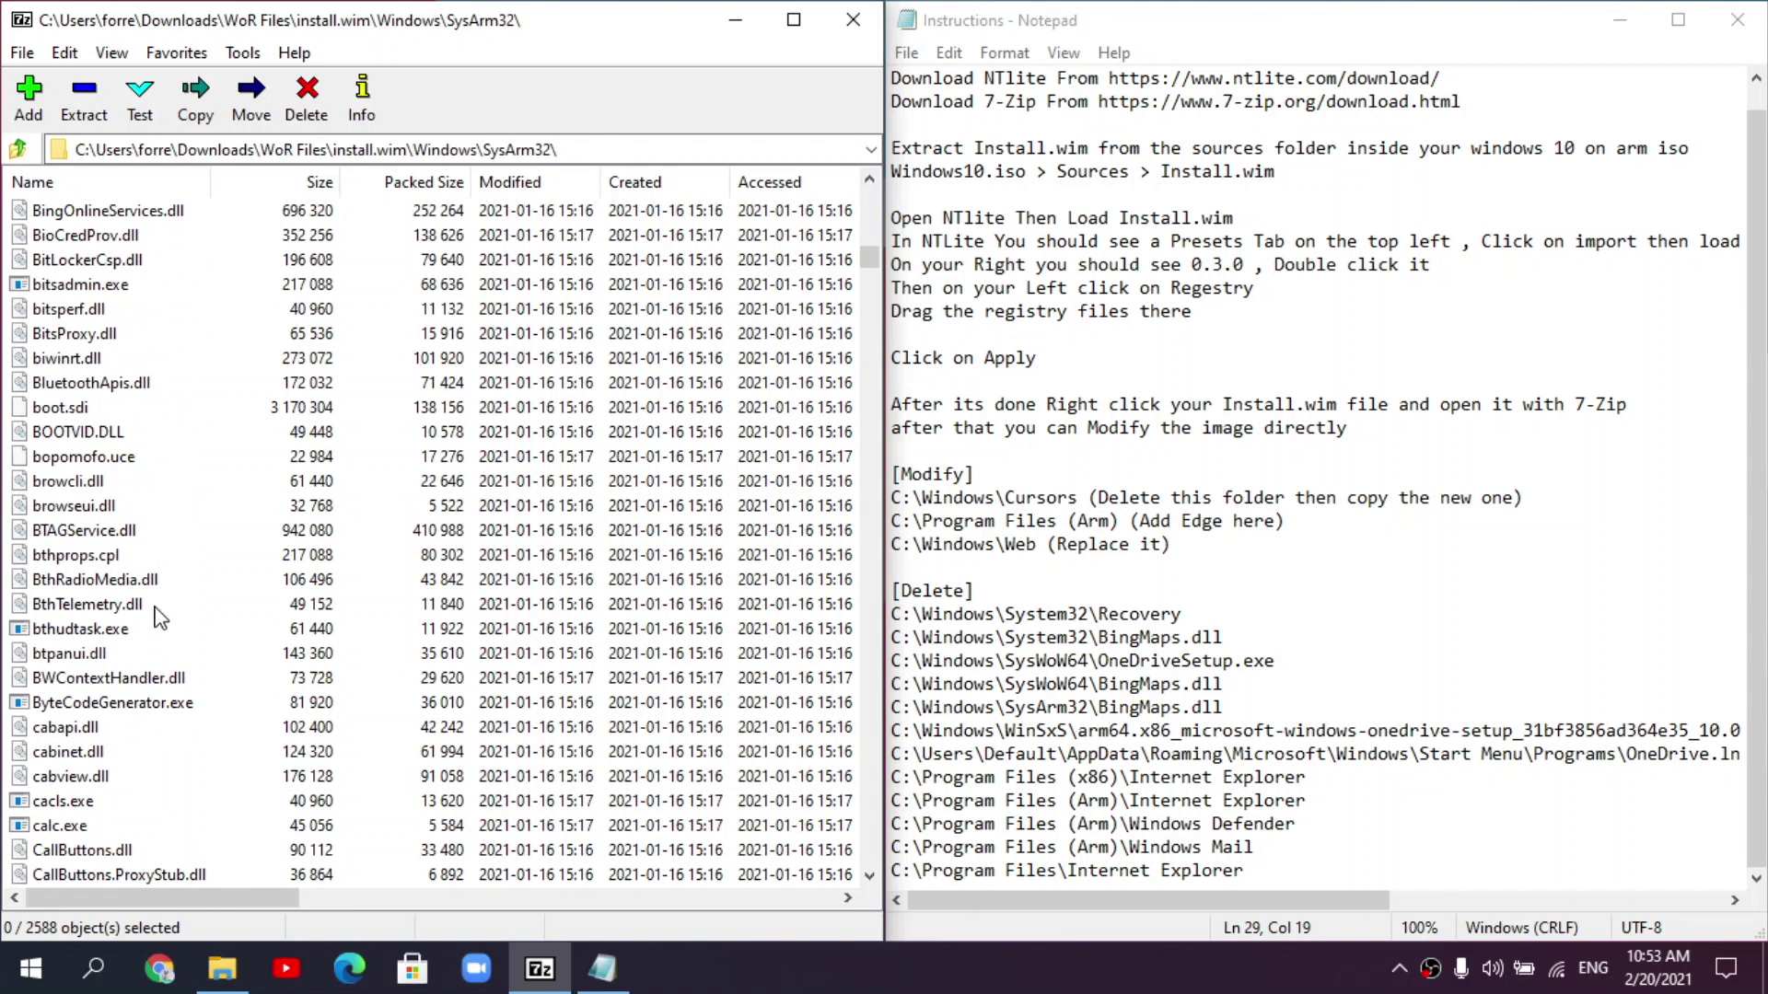
{"action": "scroll", "coordinate": [124, 662], "scroll_direction": "up", "scroll_amount": 2}
{"action": "scroll", "coordinate": [114, 538], "scroll_direction": "up", "scroll_amount": 2}
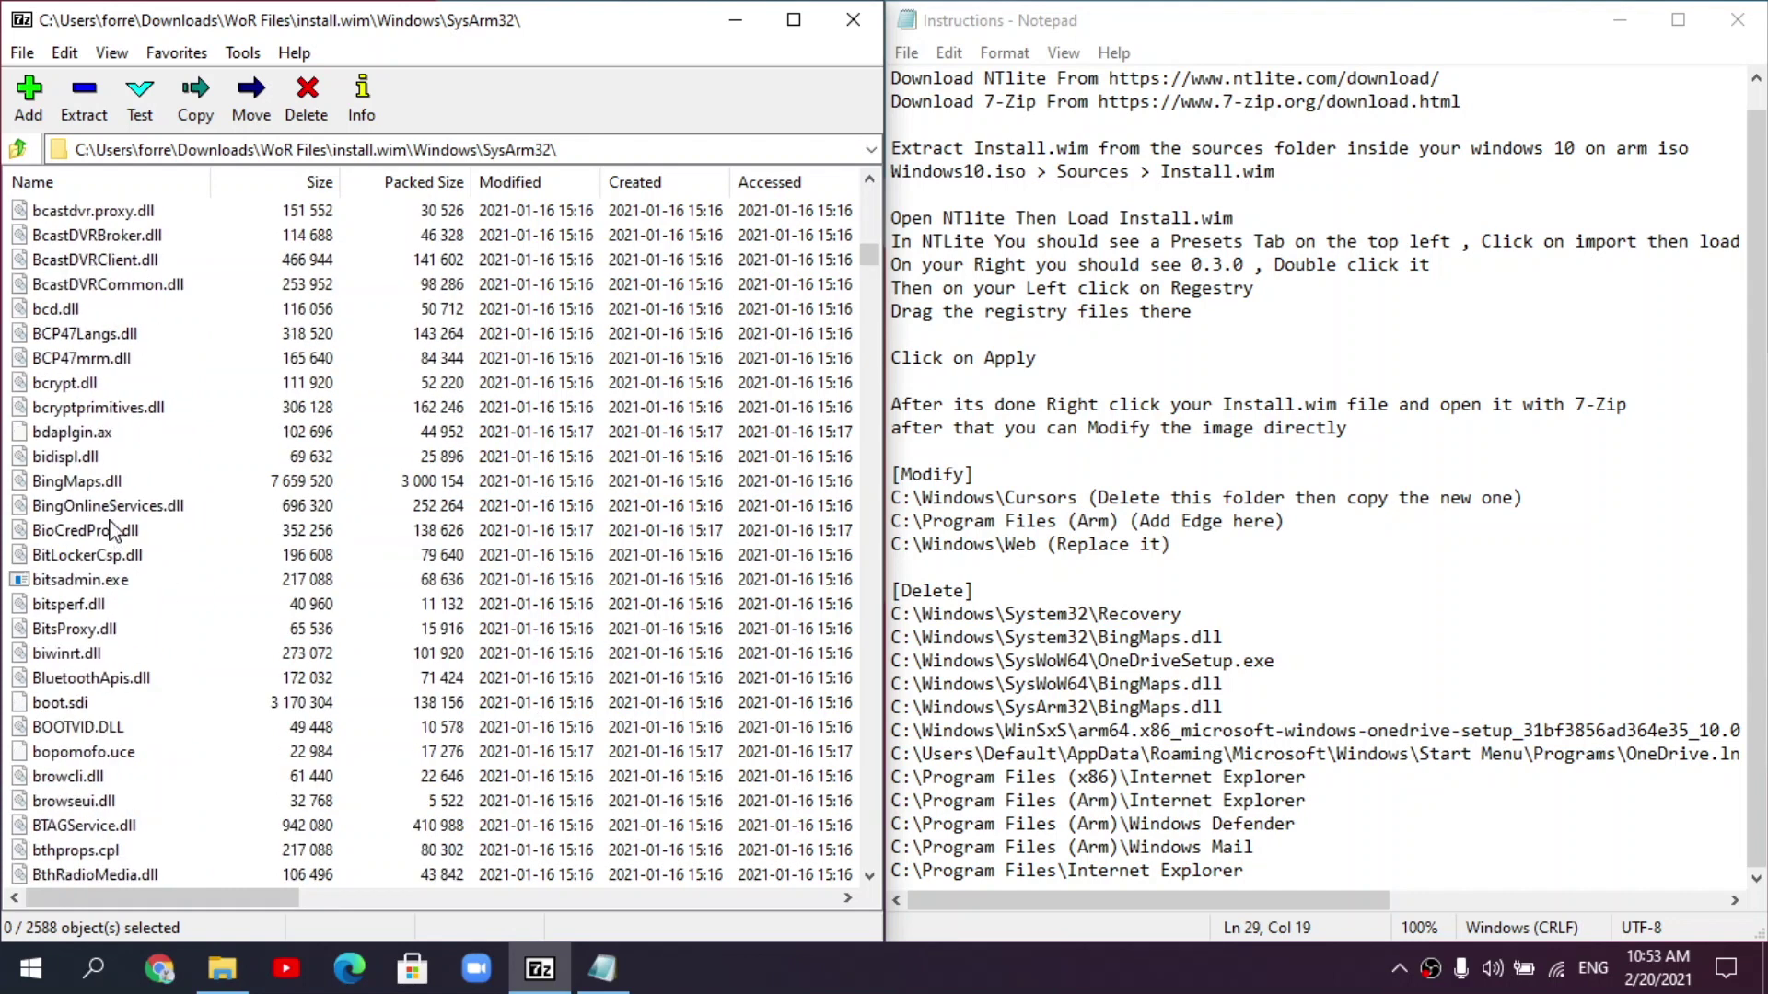
{"action": "left_click", "coordinate": [88, 486]}
{"action": "key", "text": "Delete"}
{"action": "key", "text": "Return"}
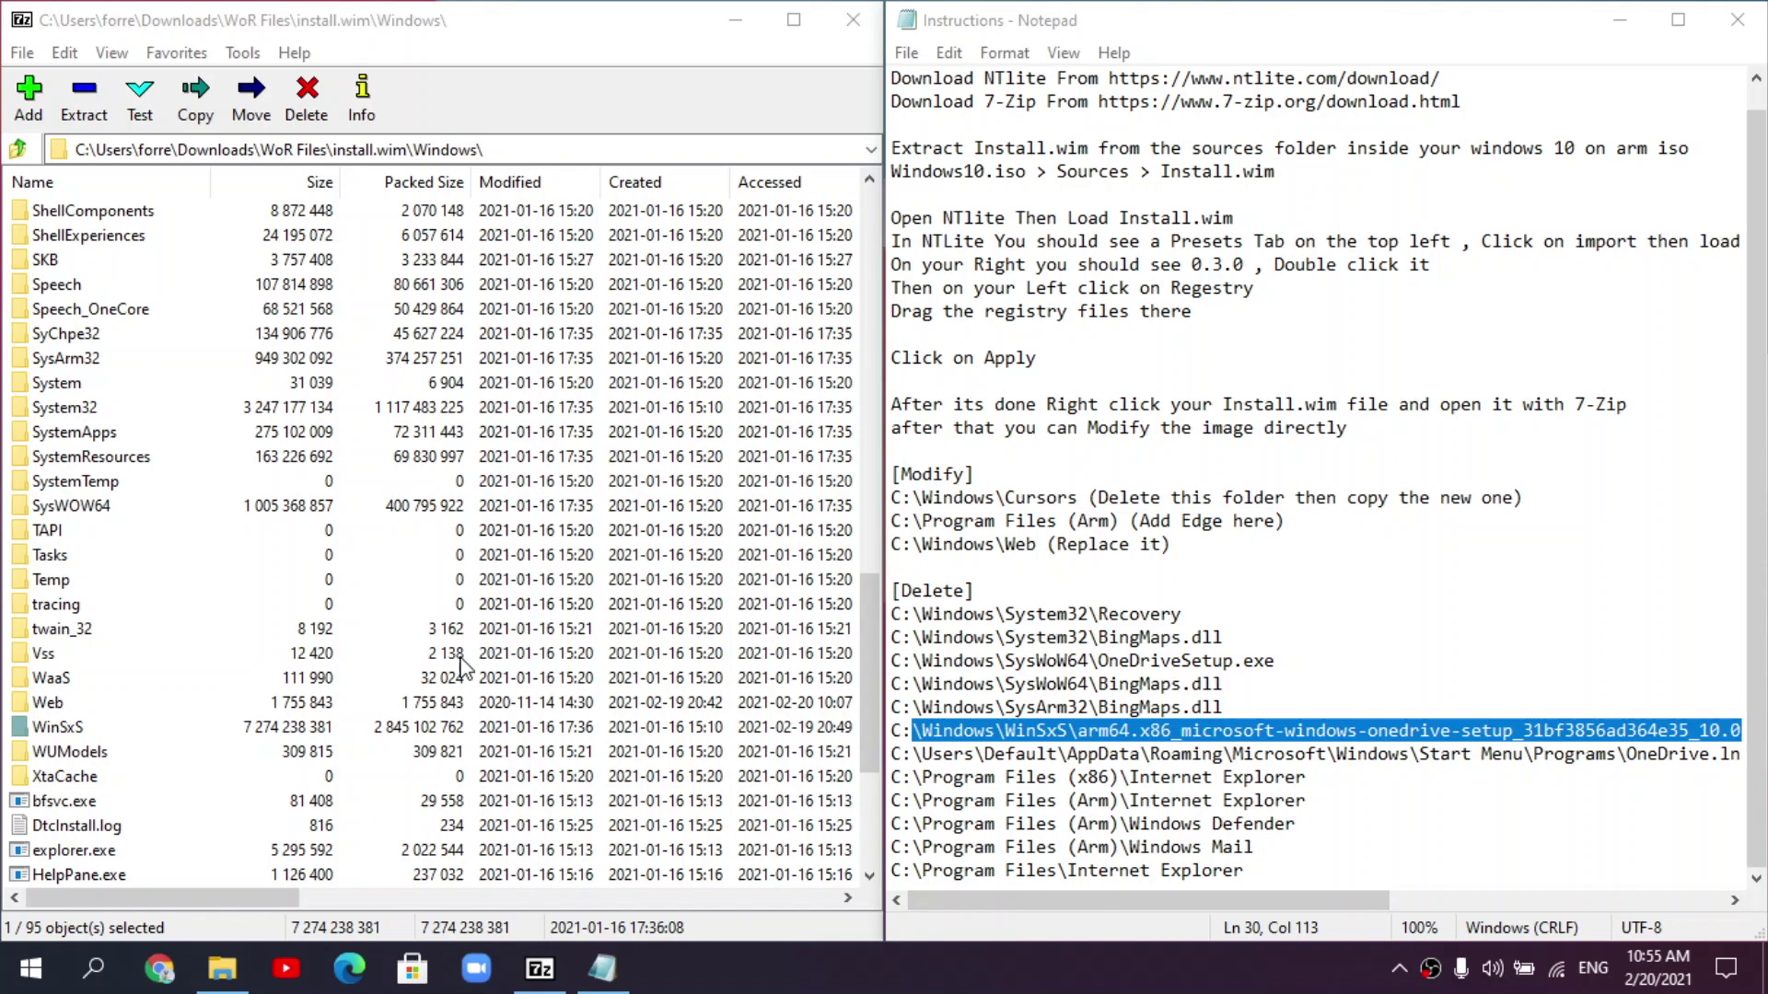
- Open the Windows\WinSxS folder and check the arm64.x86_microsoft-windows-onedrive-setup entry in the Delete list
{"action": "double_click", "coordinate": [85, 729]}
{"action": "left_click_drag", "start_coordinate": [1182, 732], "coordinate": [1265, 735]}
{"action": "left_click", "coordinate": [1294, 733]}
{"action": "left_click_drag", "start_coordinate": [1235, 899], "coordinate": [1185, 932]}
{"action": "left_click_drag", "start_coordinate": [1180, 803], "coordinate": [1167, 751]}
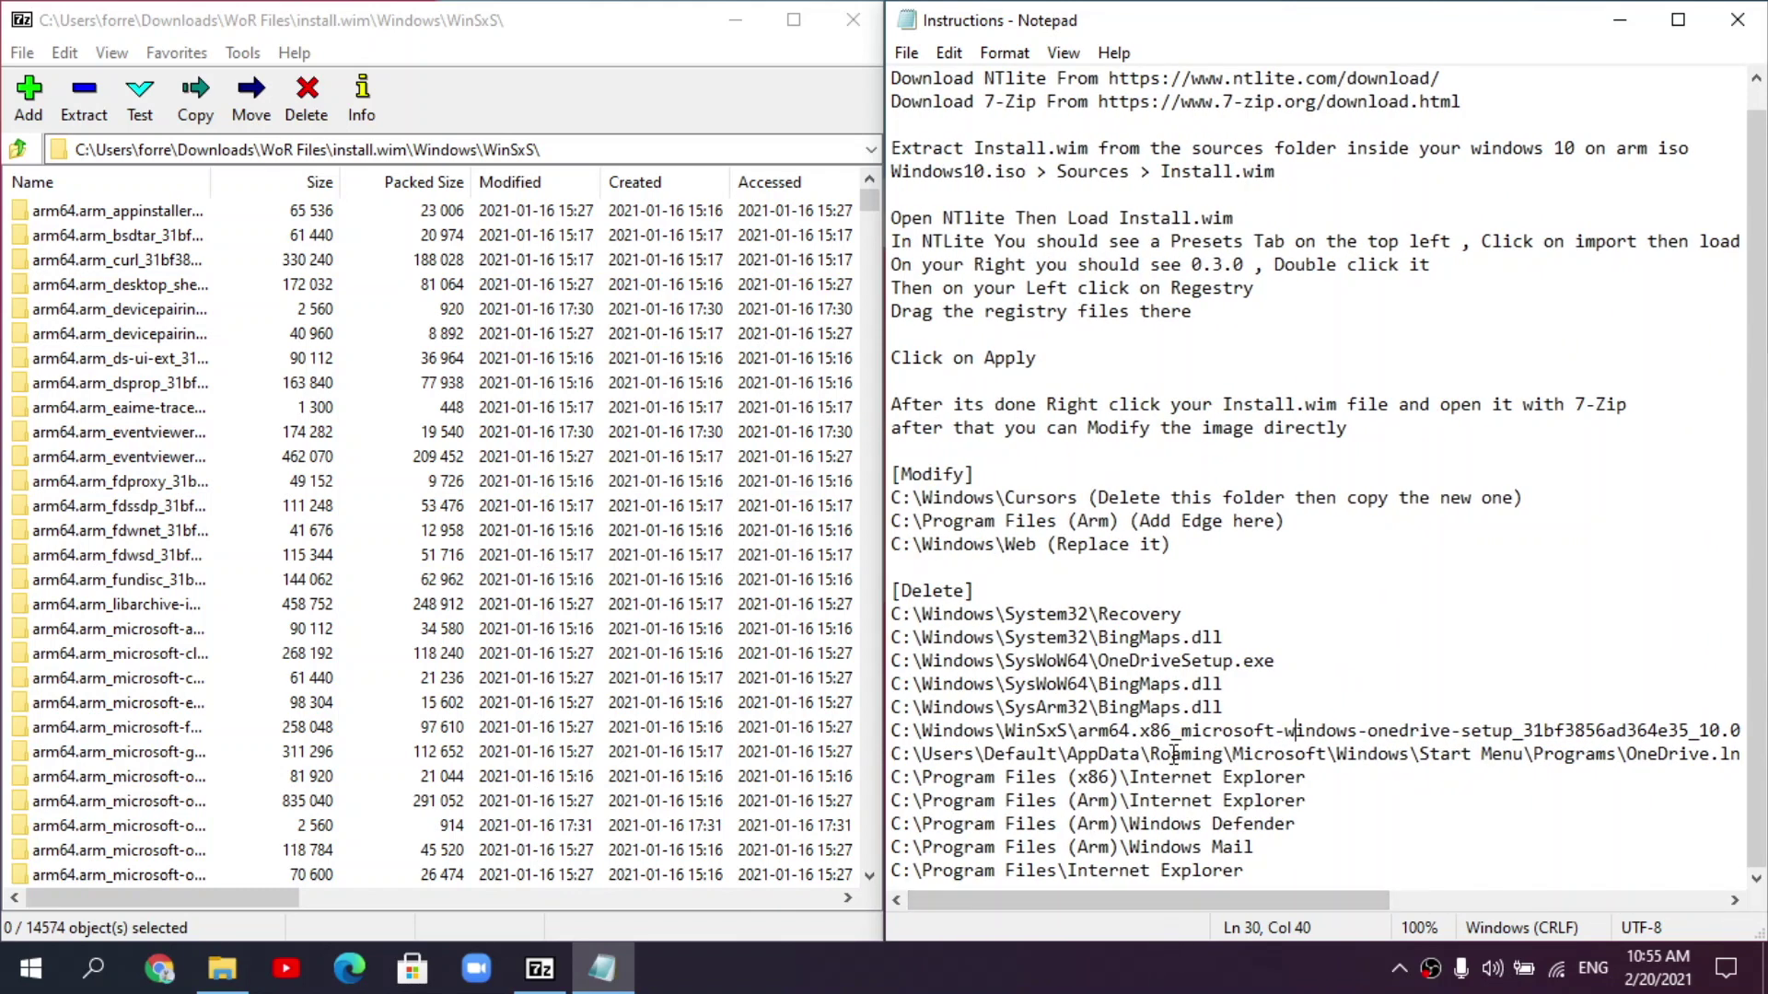
- Open Users\Default\AppData\Roaming\Microsoft\Windows\Start Menu\Programs inside install.wim
{"action": "left_click", "coordinate": [19, 149]}
{"action": "key", "text": "BackSpace"}
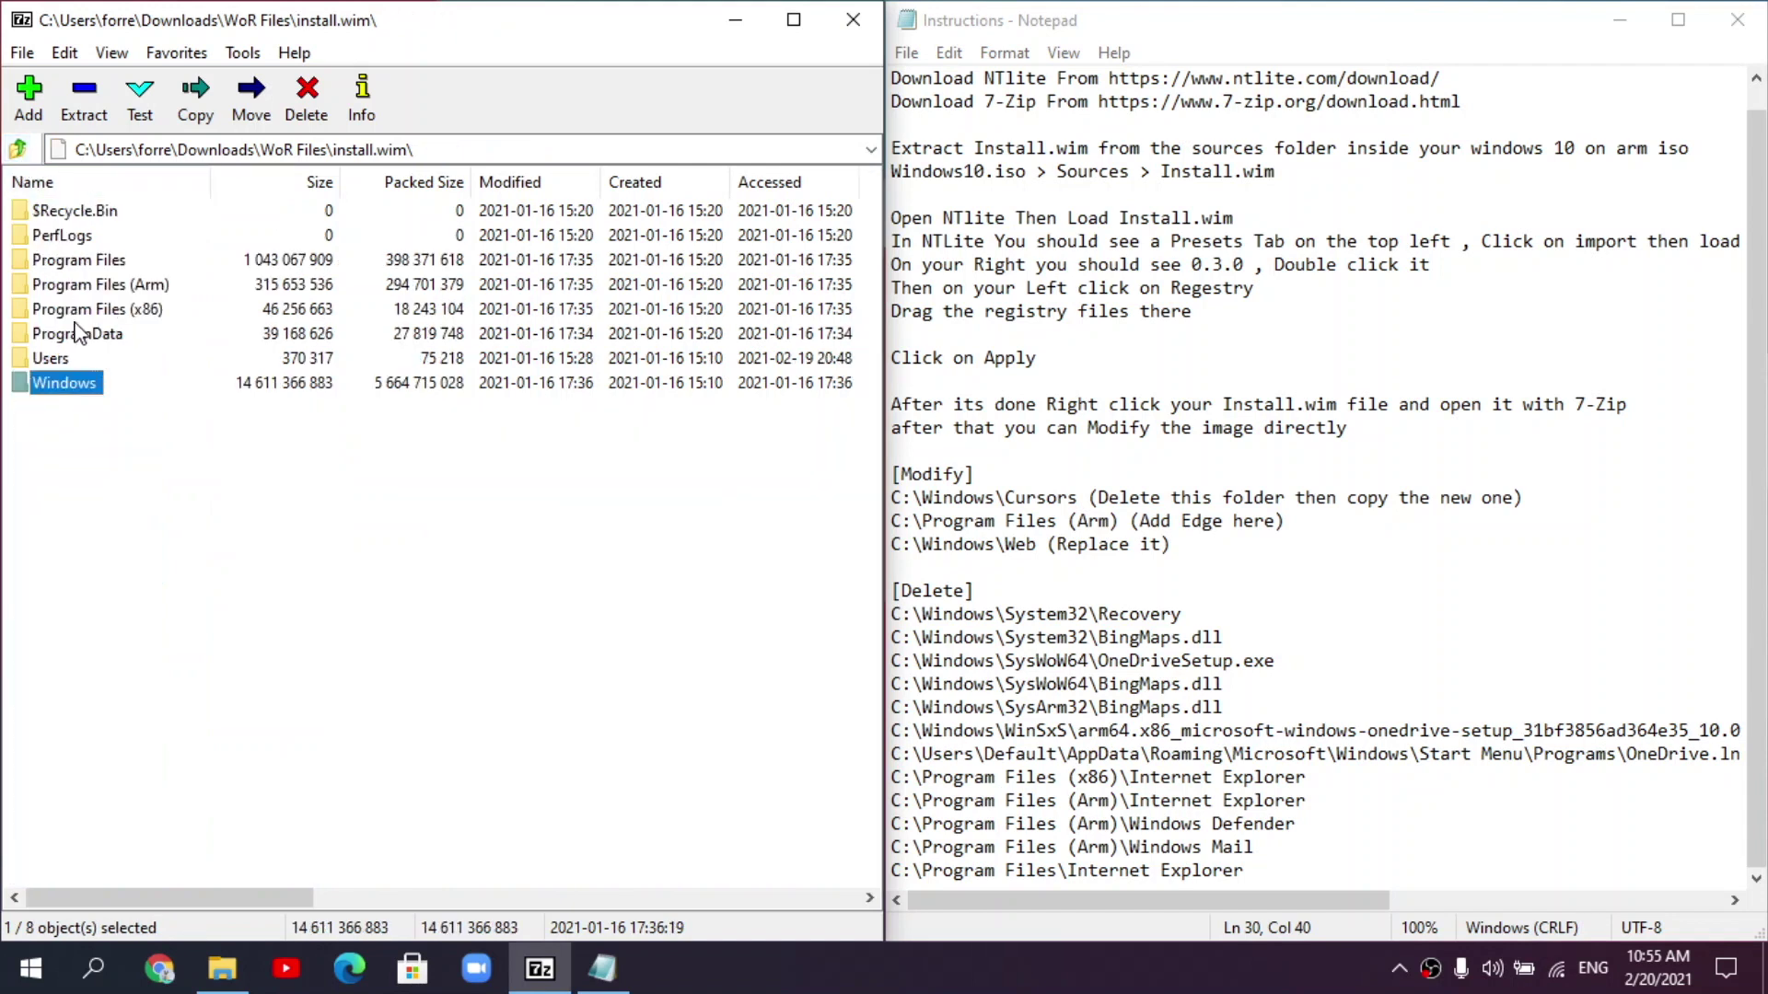
{"action": "double_click", "coordinate": [63, 356]}
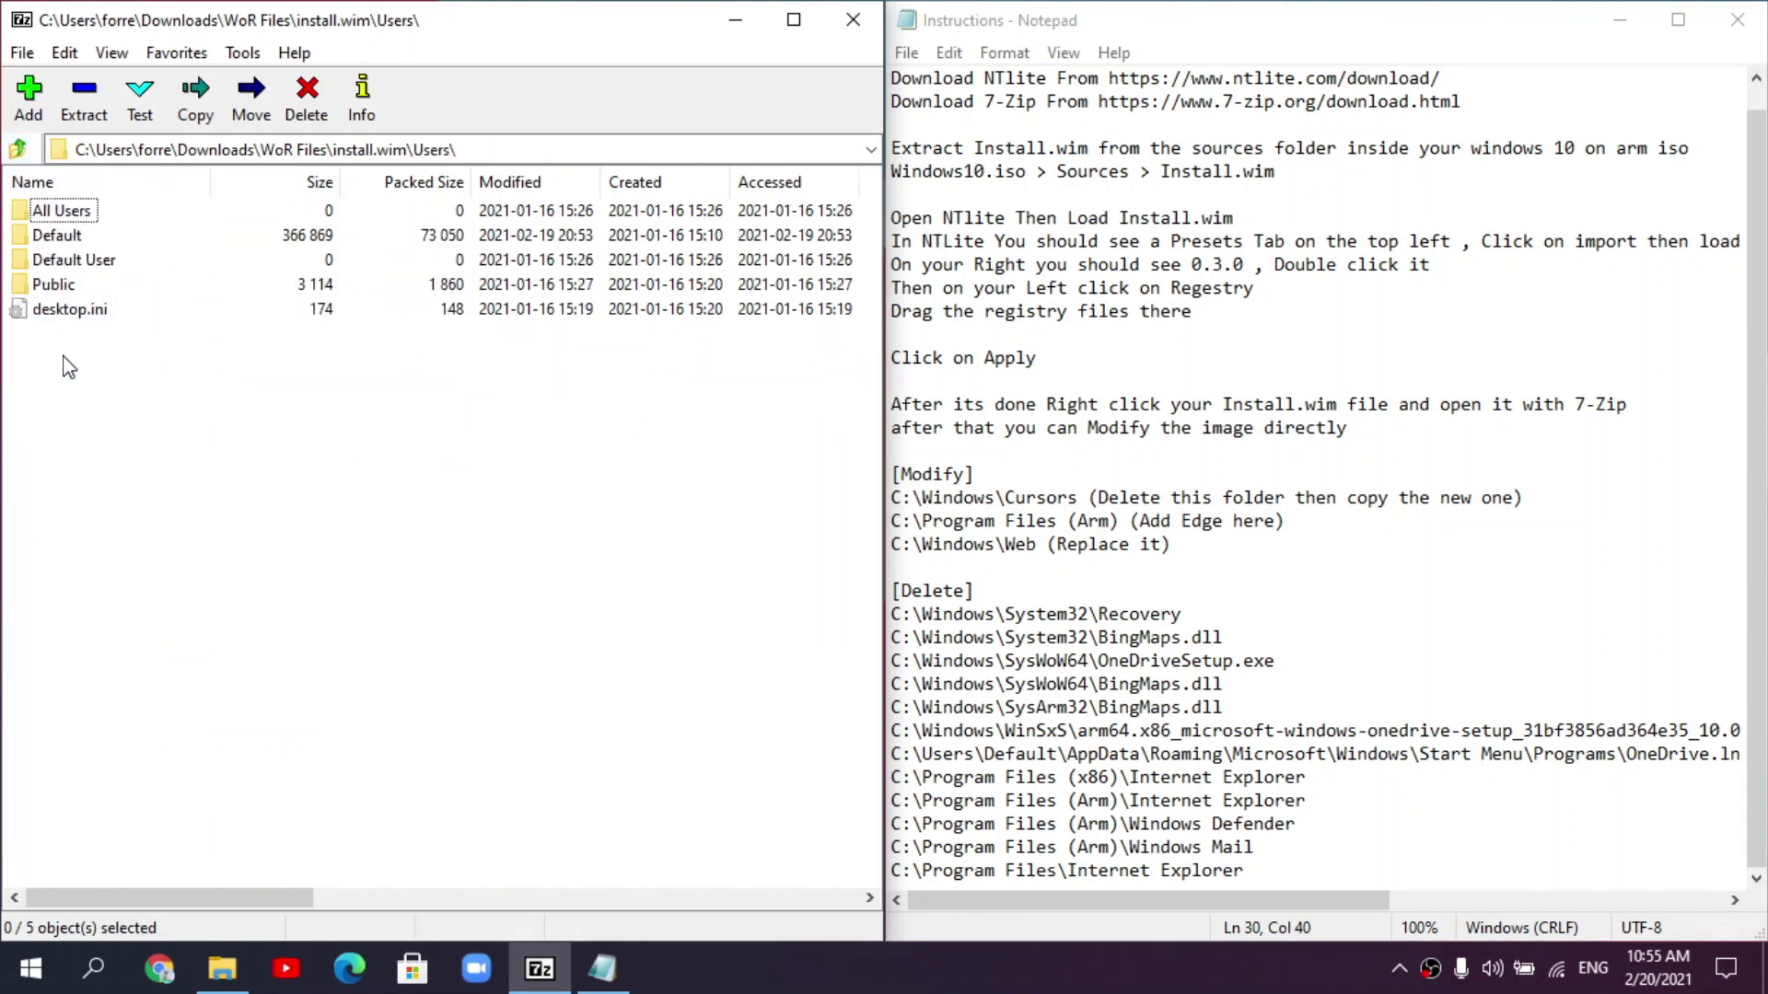
{"action": "double_click", "coordinate": [48, 236]}
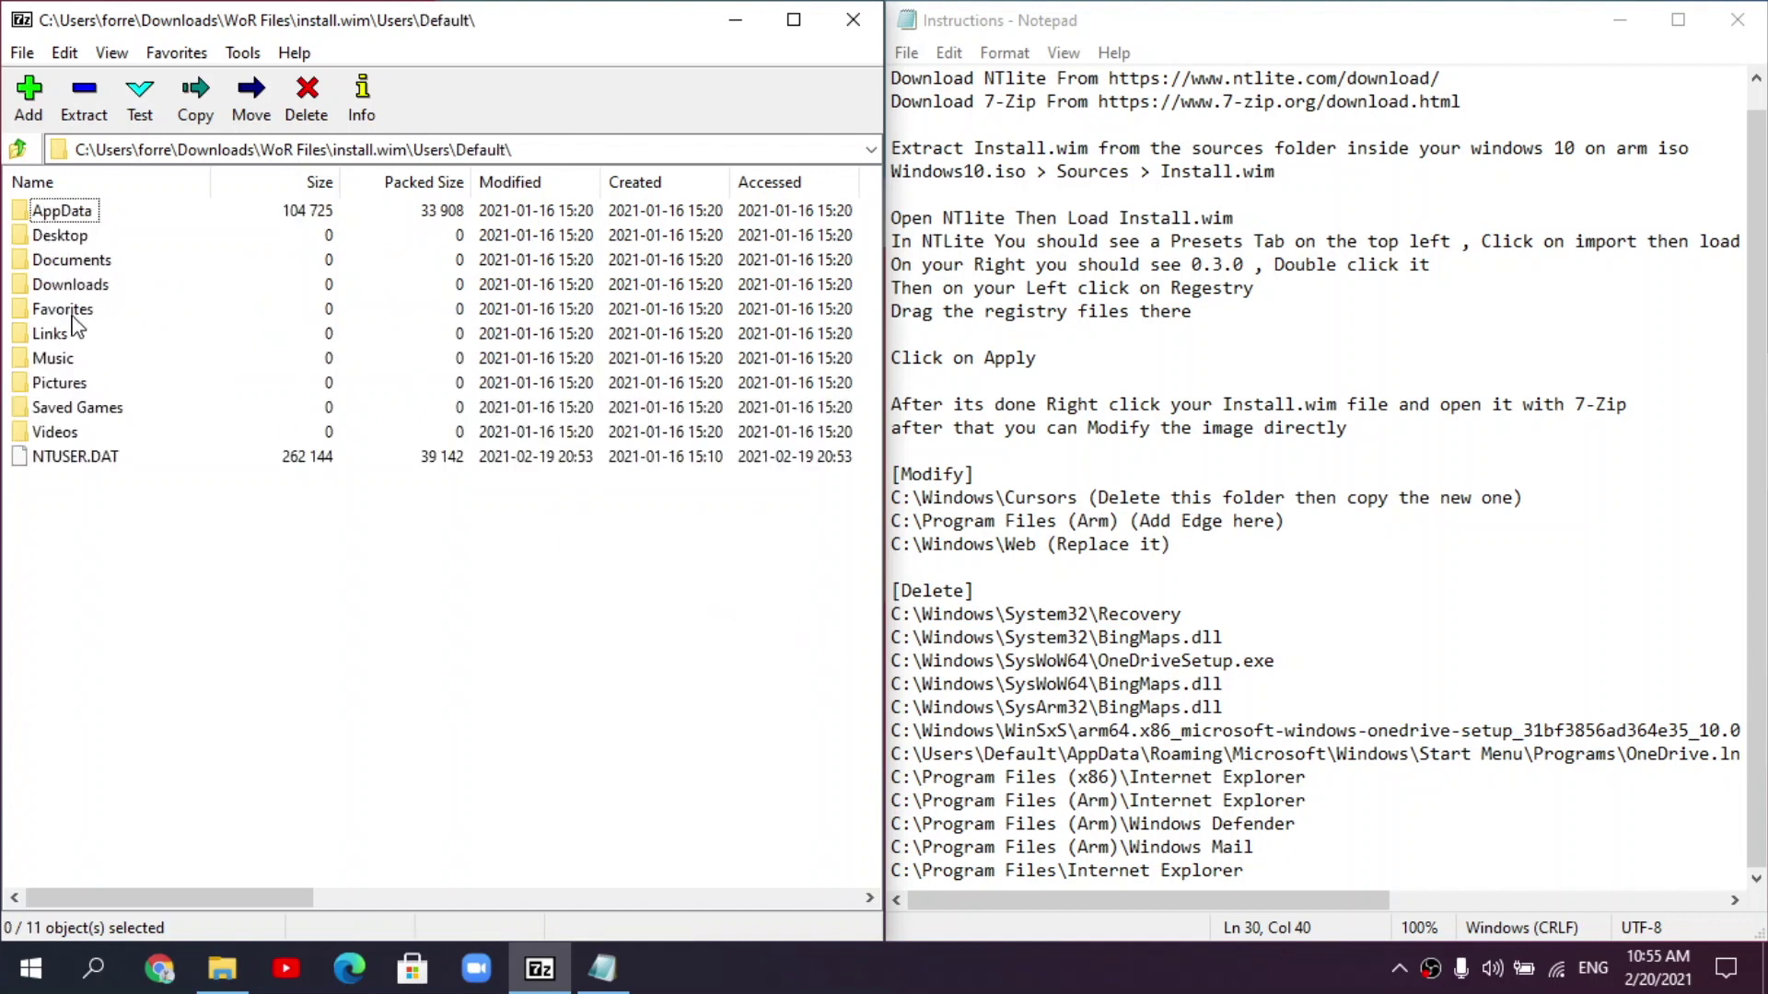
{"action": "double_click", "coordinate": [62, 215]}
{"action": "double_click", "coordinate": [63, 236]}
{"action": "double_click", "coordinate": [84, 217]}
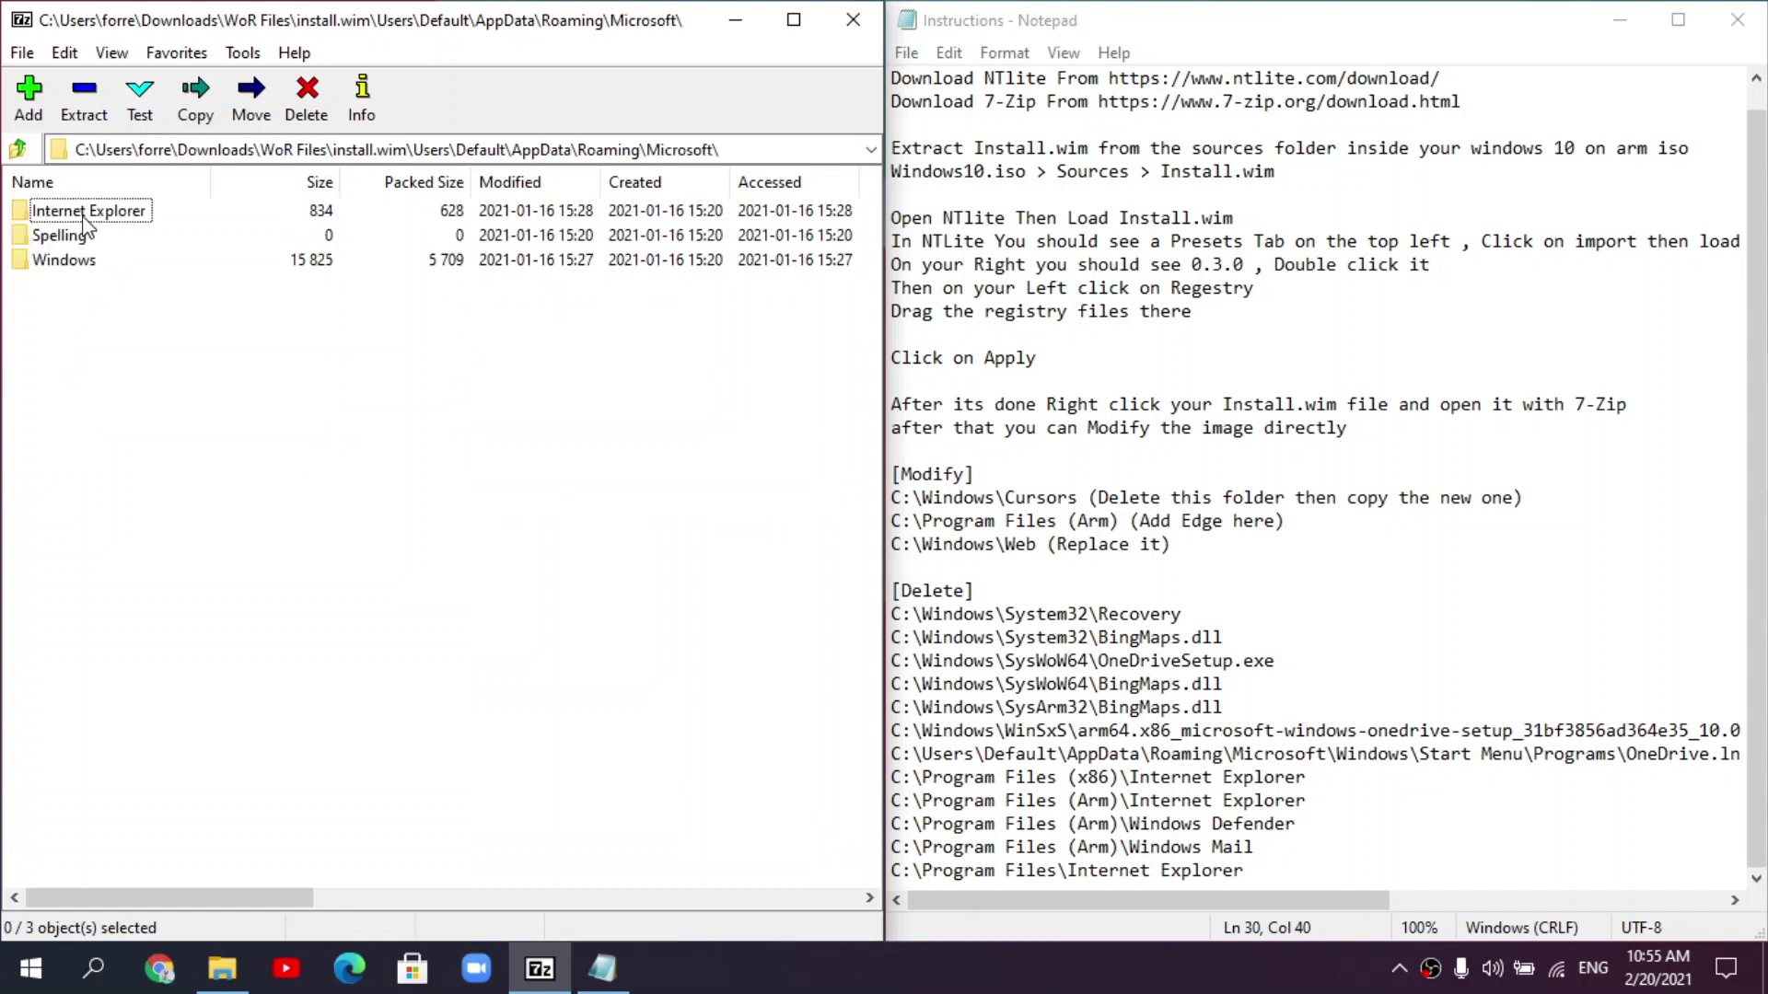
{"action": "double_click", "coordinate": [86, 260]}
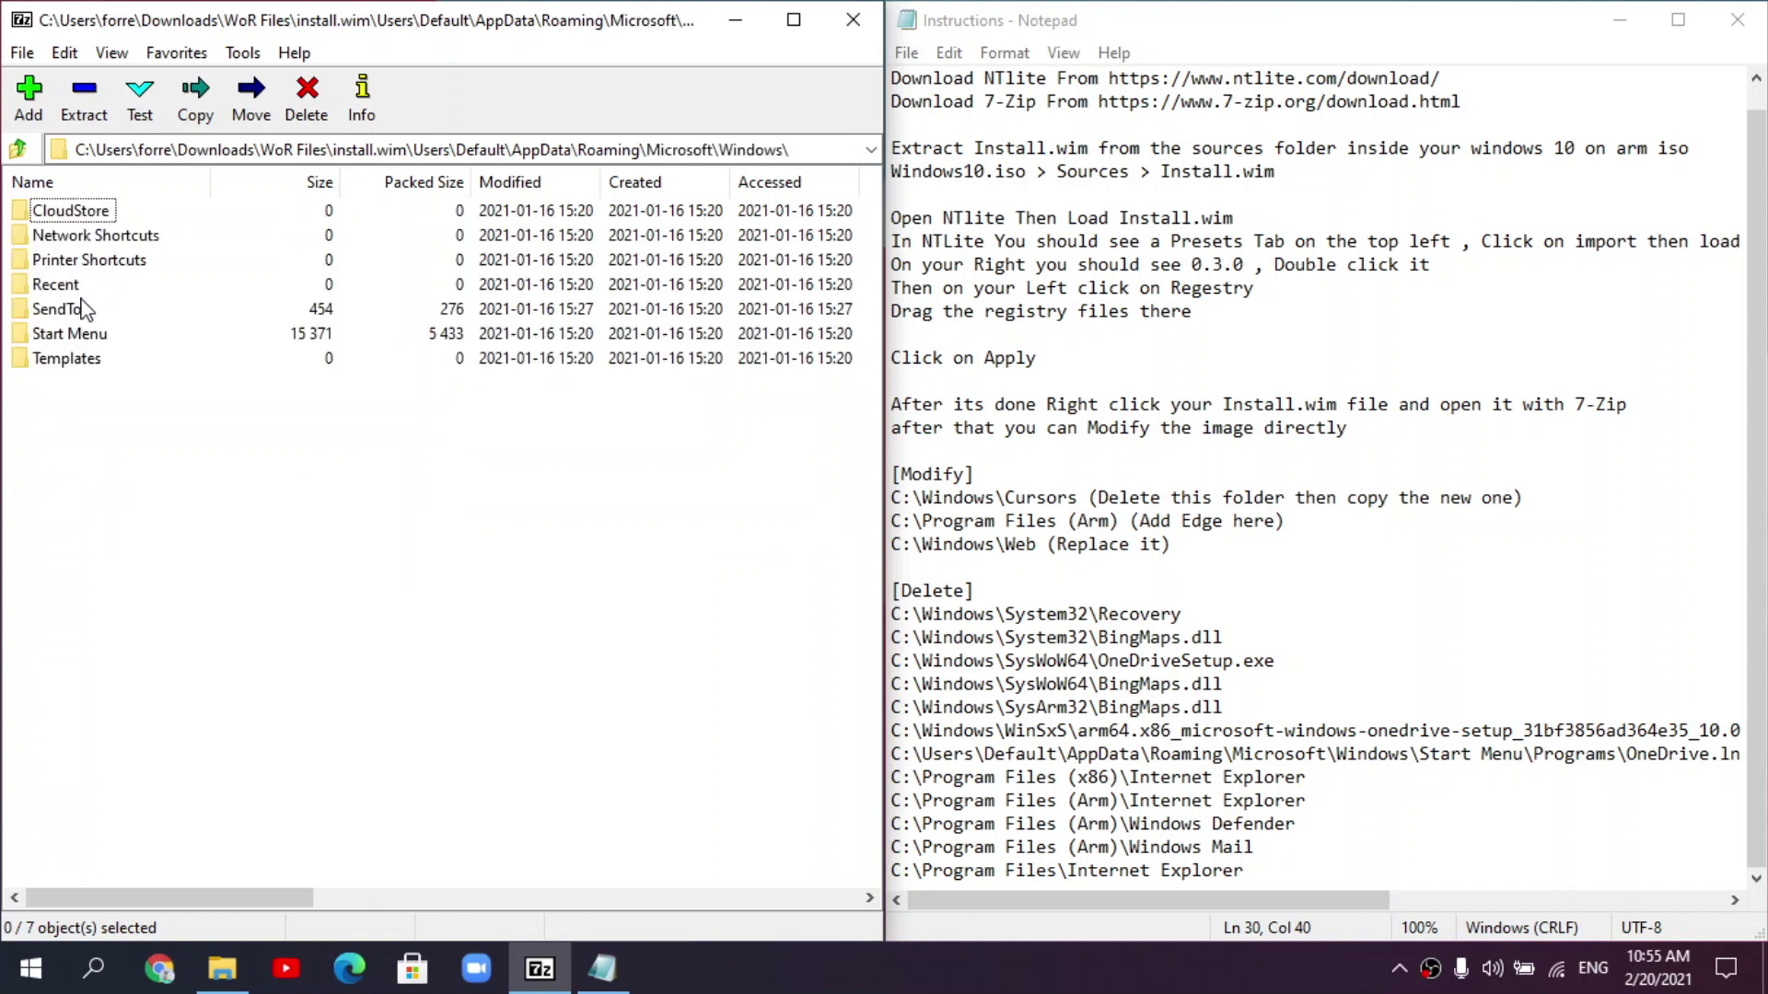
{"action": "double_click", "coordinate": [83, 335]}
{"action": "double_click", "coordinate": [79, 218]}
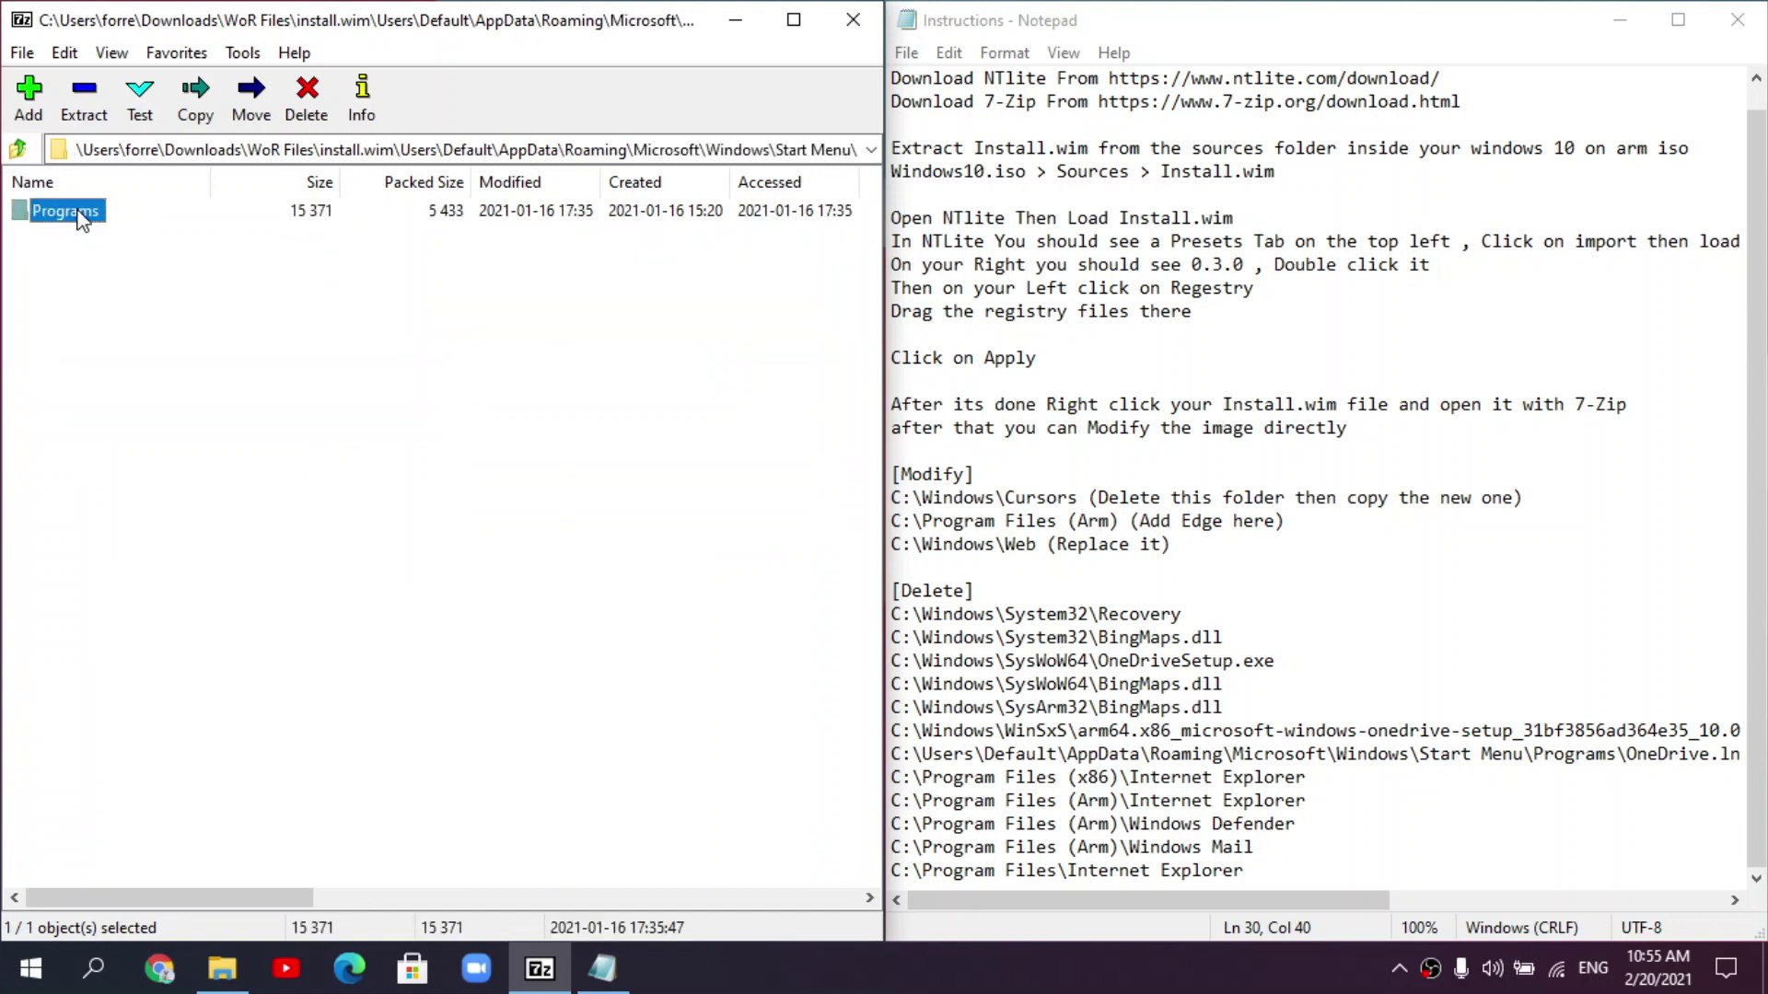
- Delete the OneDrive.lnk shortcut from the default user's Start Menu Programs folder
{"action": "left_click", "coordinate": [86, 359]}
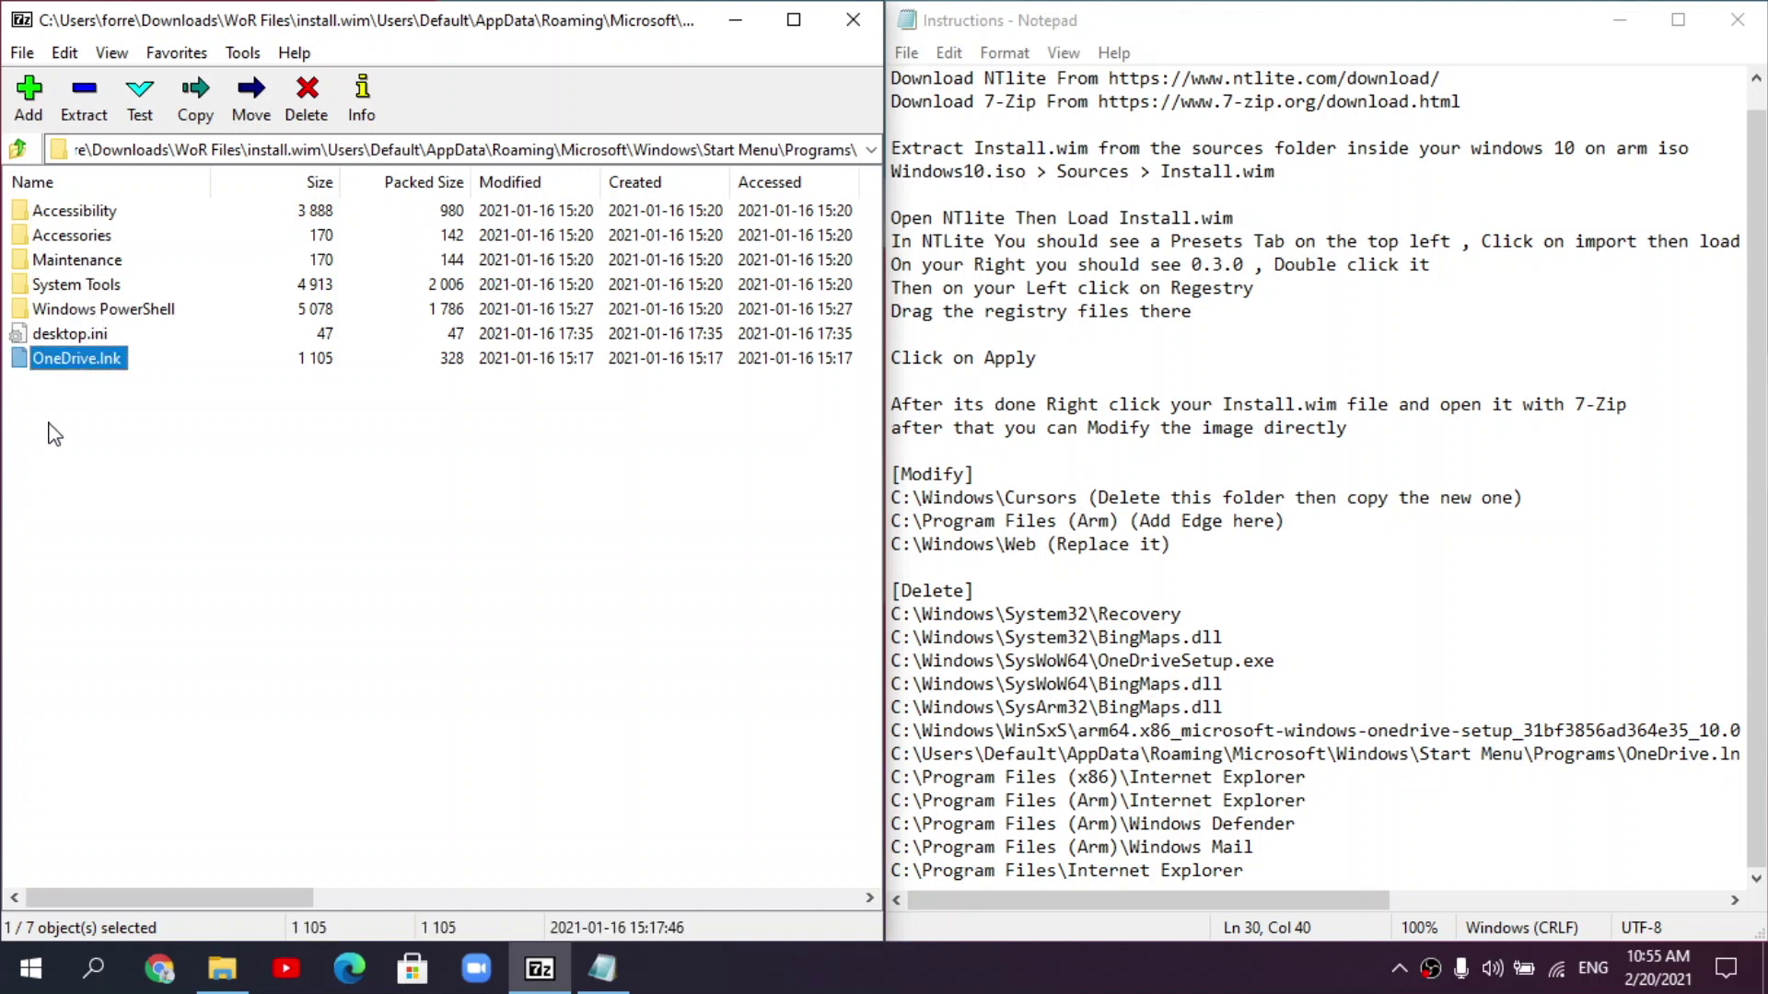
{"action": "right_click", "coordinate": [96, 372]}
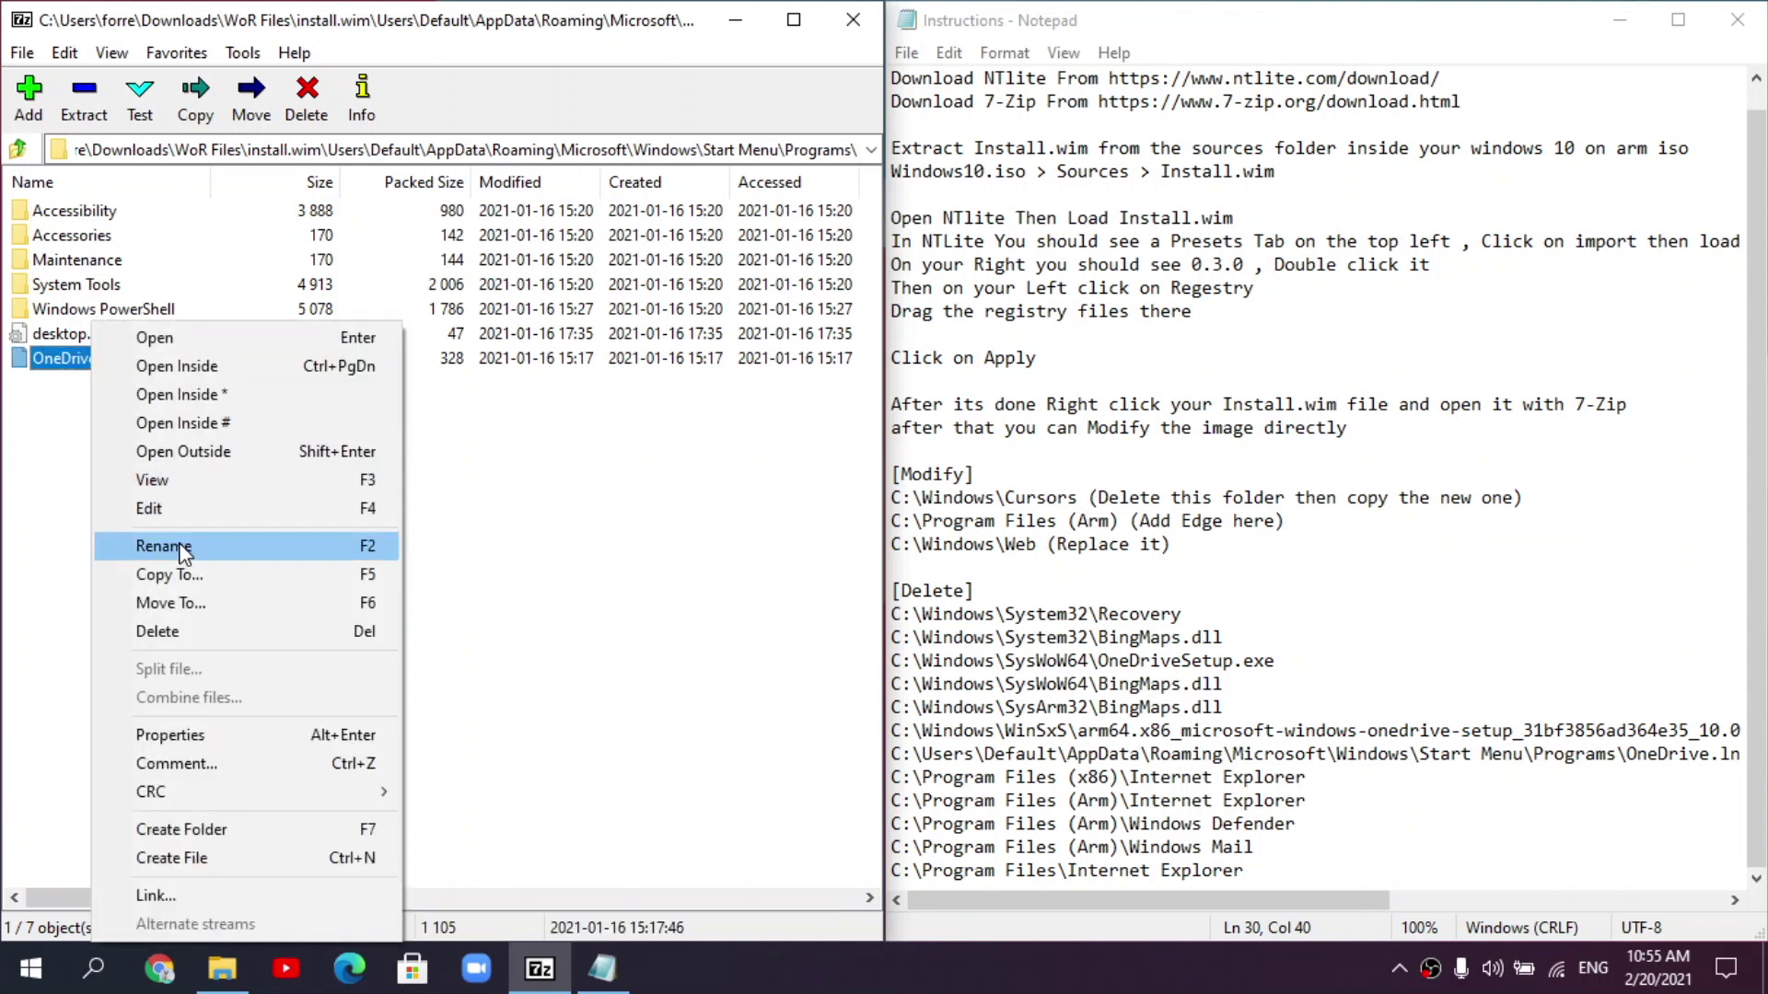
{"action": "left_click", "coordinate": [25, 471]}
{"action": "left_click", "coordinate": [79, 364]}
{"action": "key", "text": "Delete"}
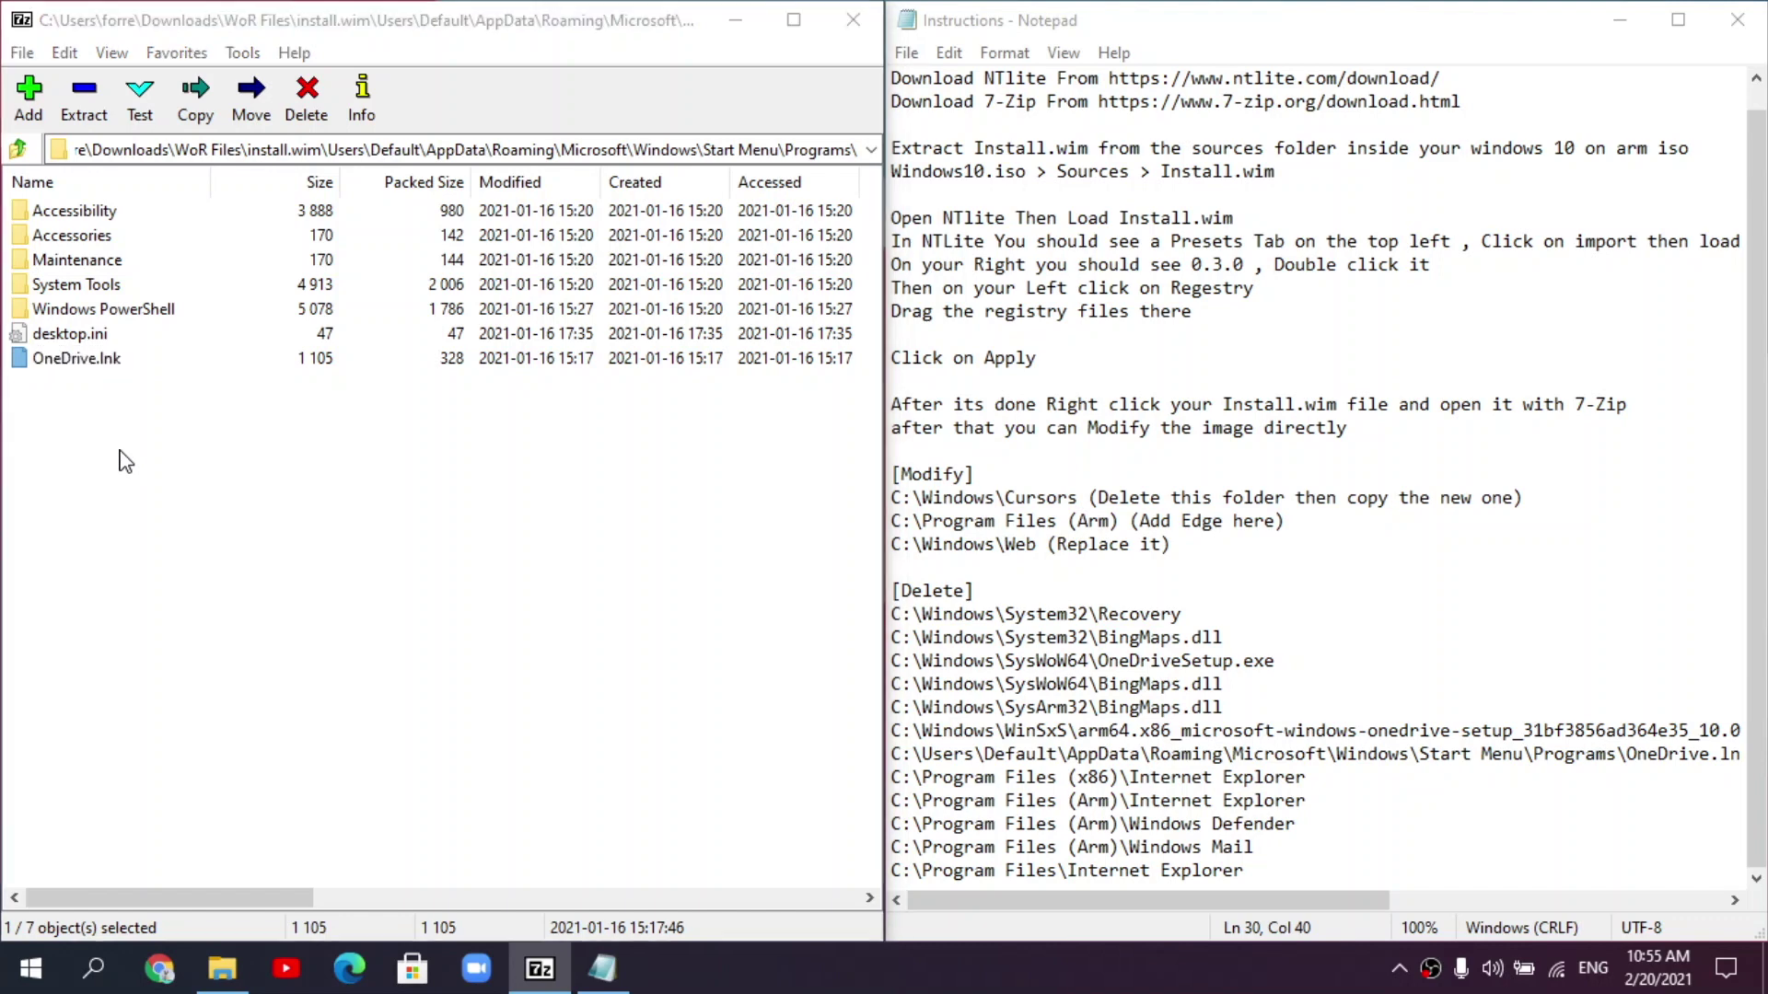
{"action": "key", "text": "Return"}
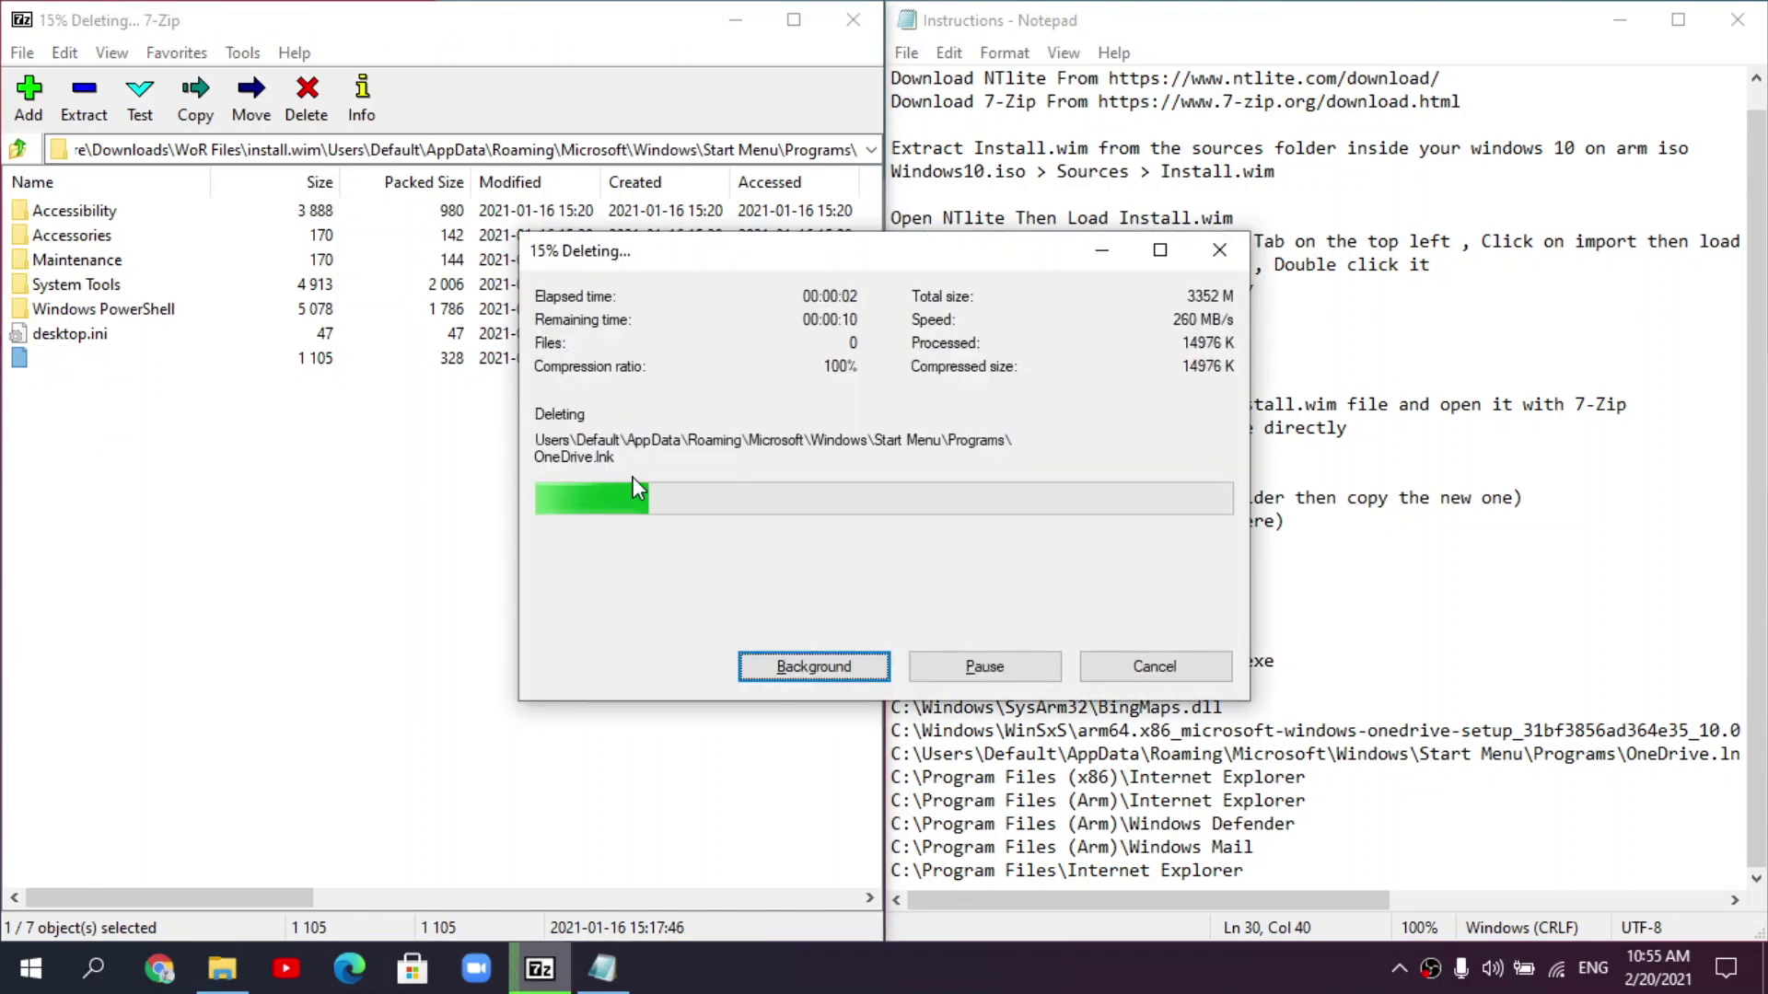
{"action": "left_click_drag", "start_coordinate": [778, 260], "coordinate": [491, 225]}
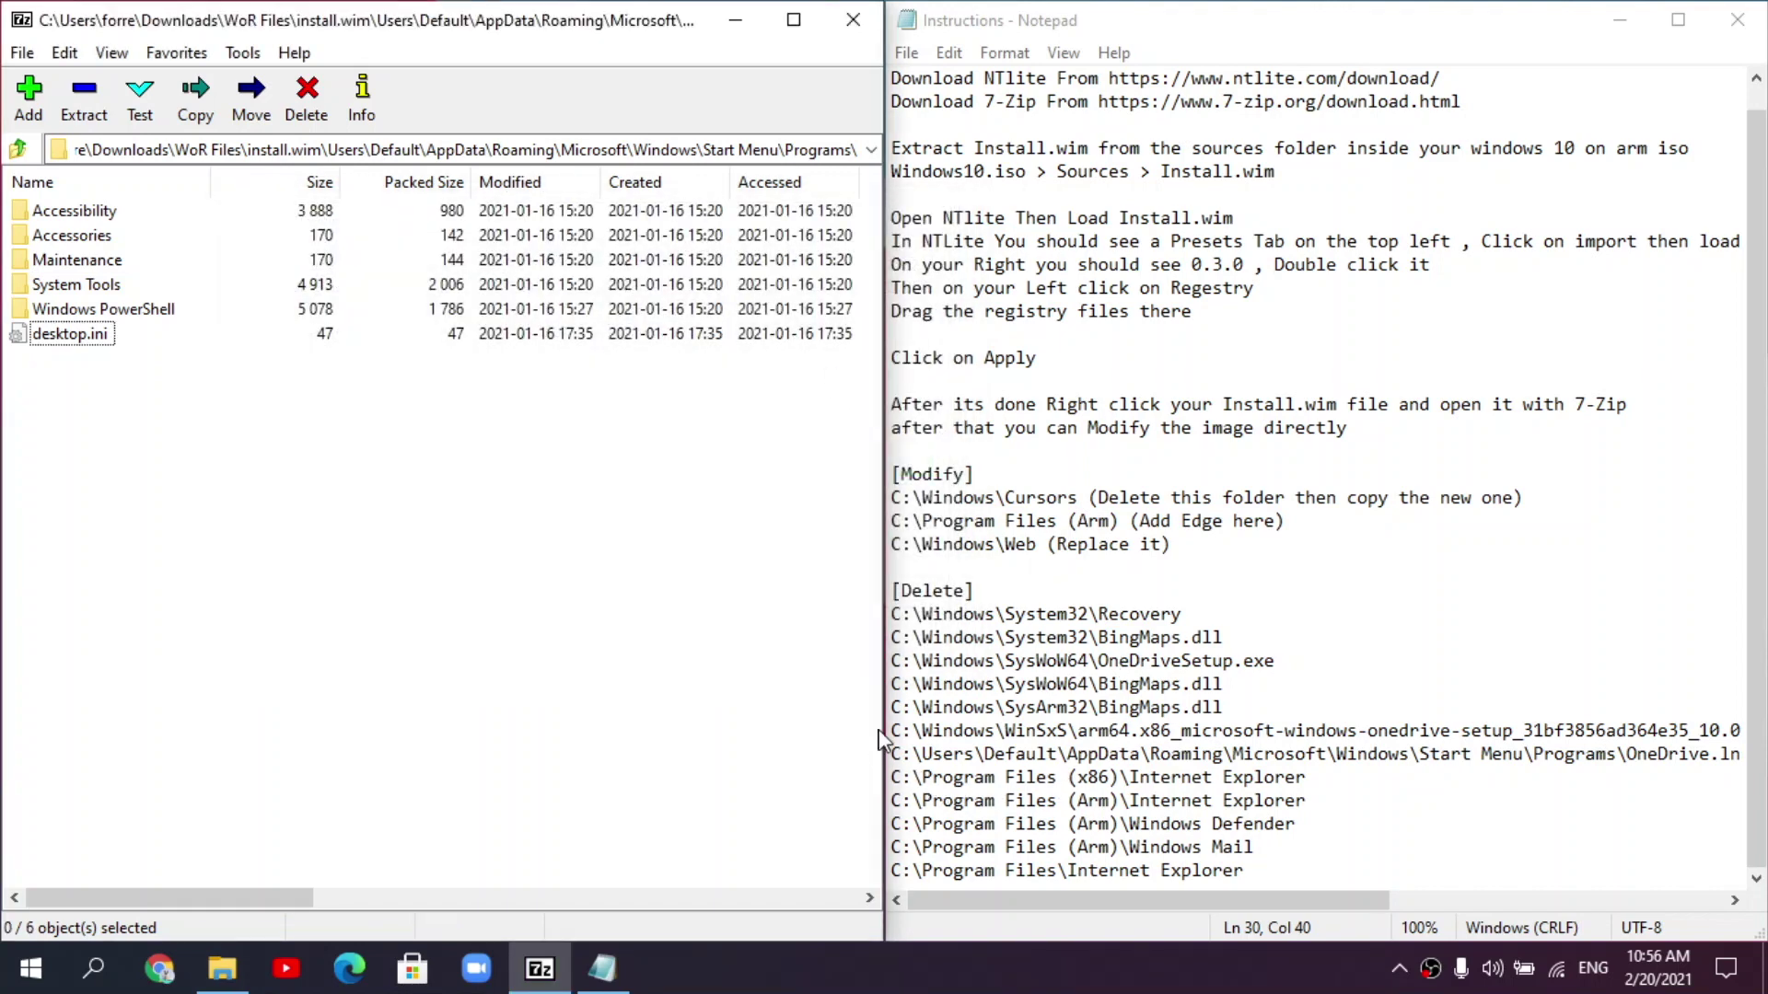
- Return to the root of install.wim and open its Program Files (x86) folder
{"action": "left_click", "coordinate": [20, 149]}
{"action": "left_click", "coordinate": [20, 149]}
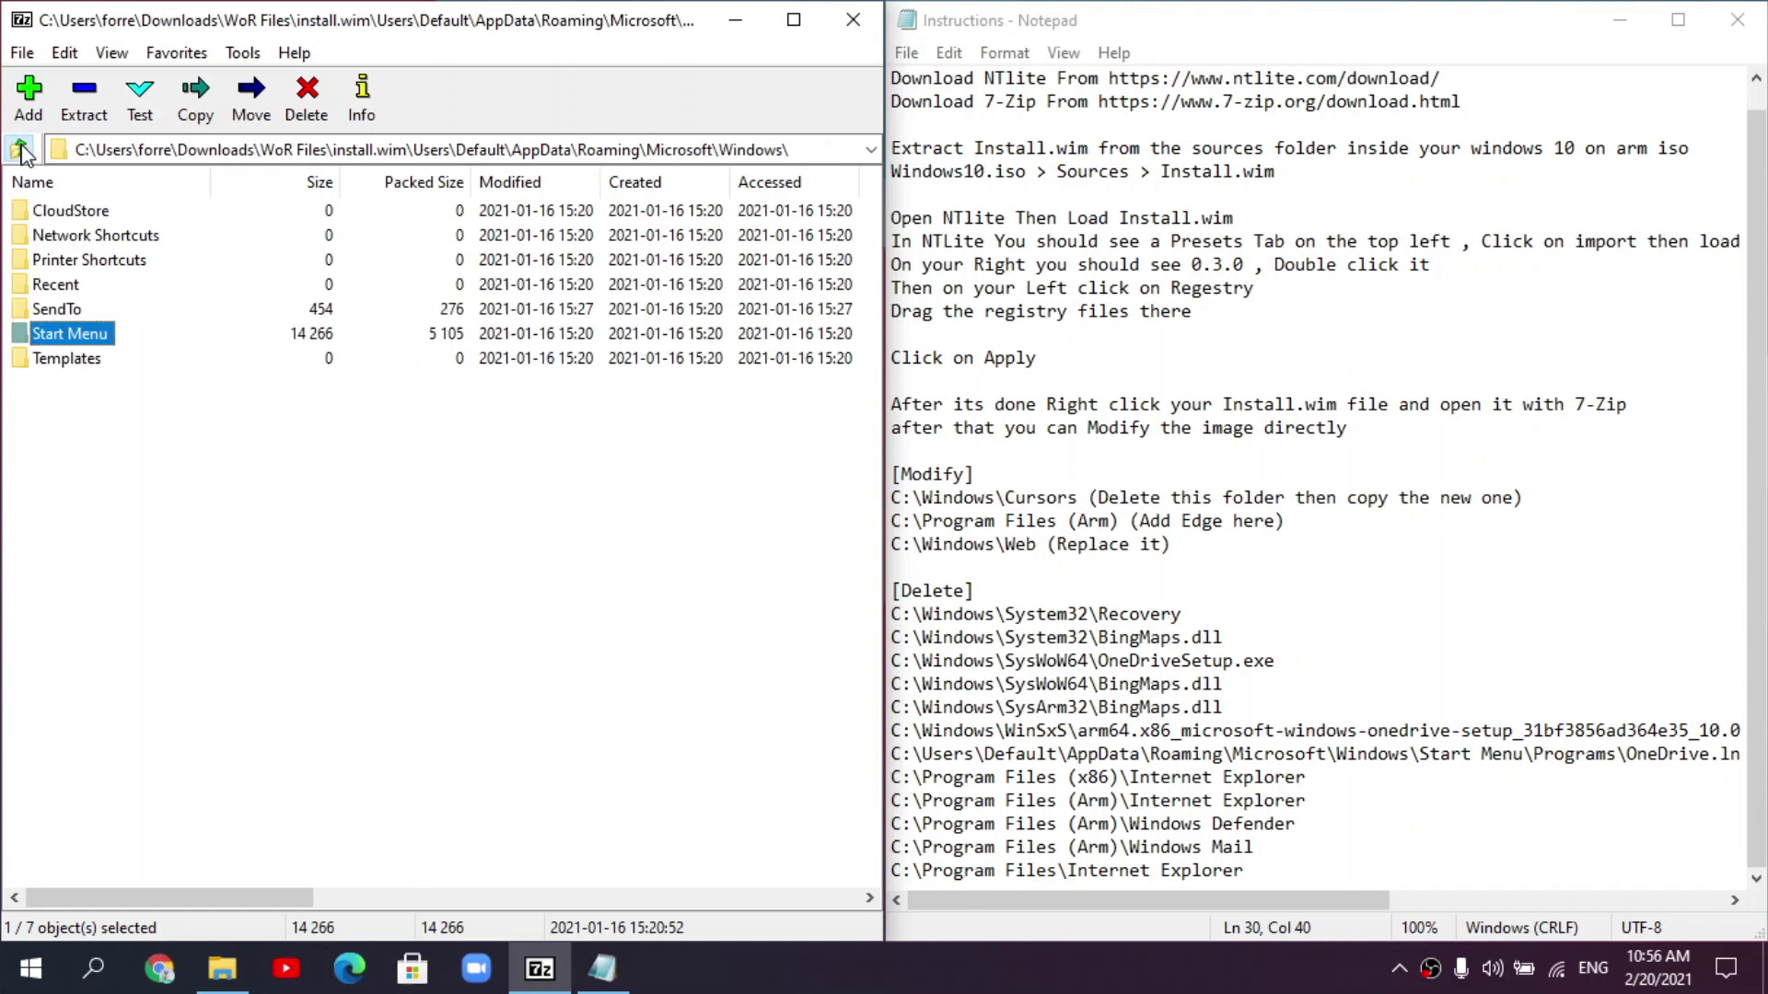
{"action": "left_click", "coordinate": [20, 149]}
{"action": "left_click", "coordinate": [21, 149]}
{"action": "left_click", "coordinate": [20, 149]}
{"action": "left_click", "coordinate": [20, 149]}
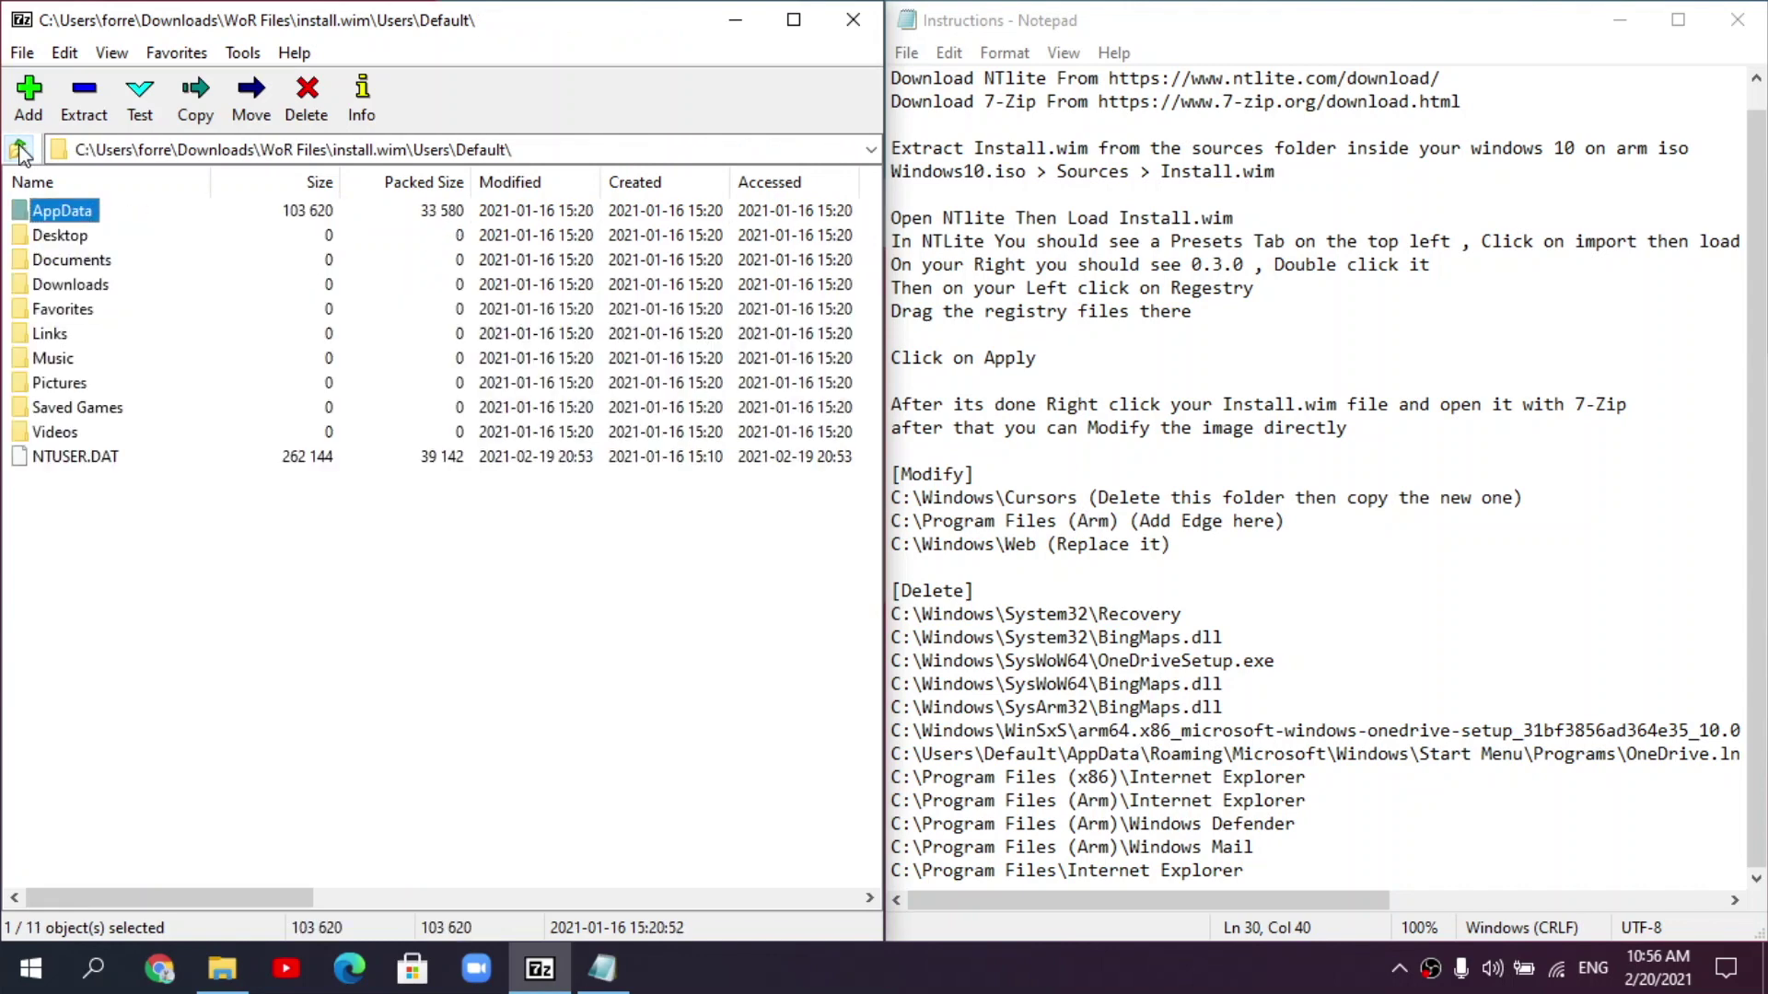
{"action": "left_click", "coordinate": [21, 149]}
{"action": "left_click", "coordinate": [18, 149]}
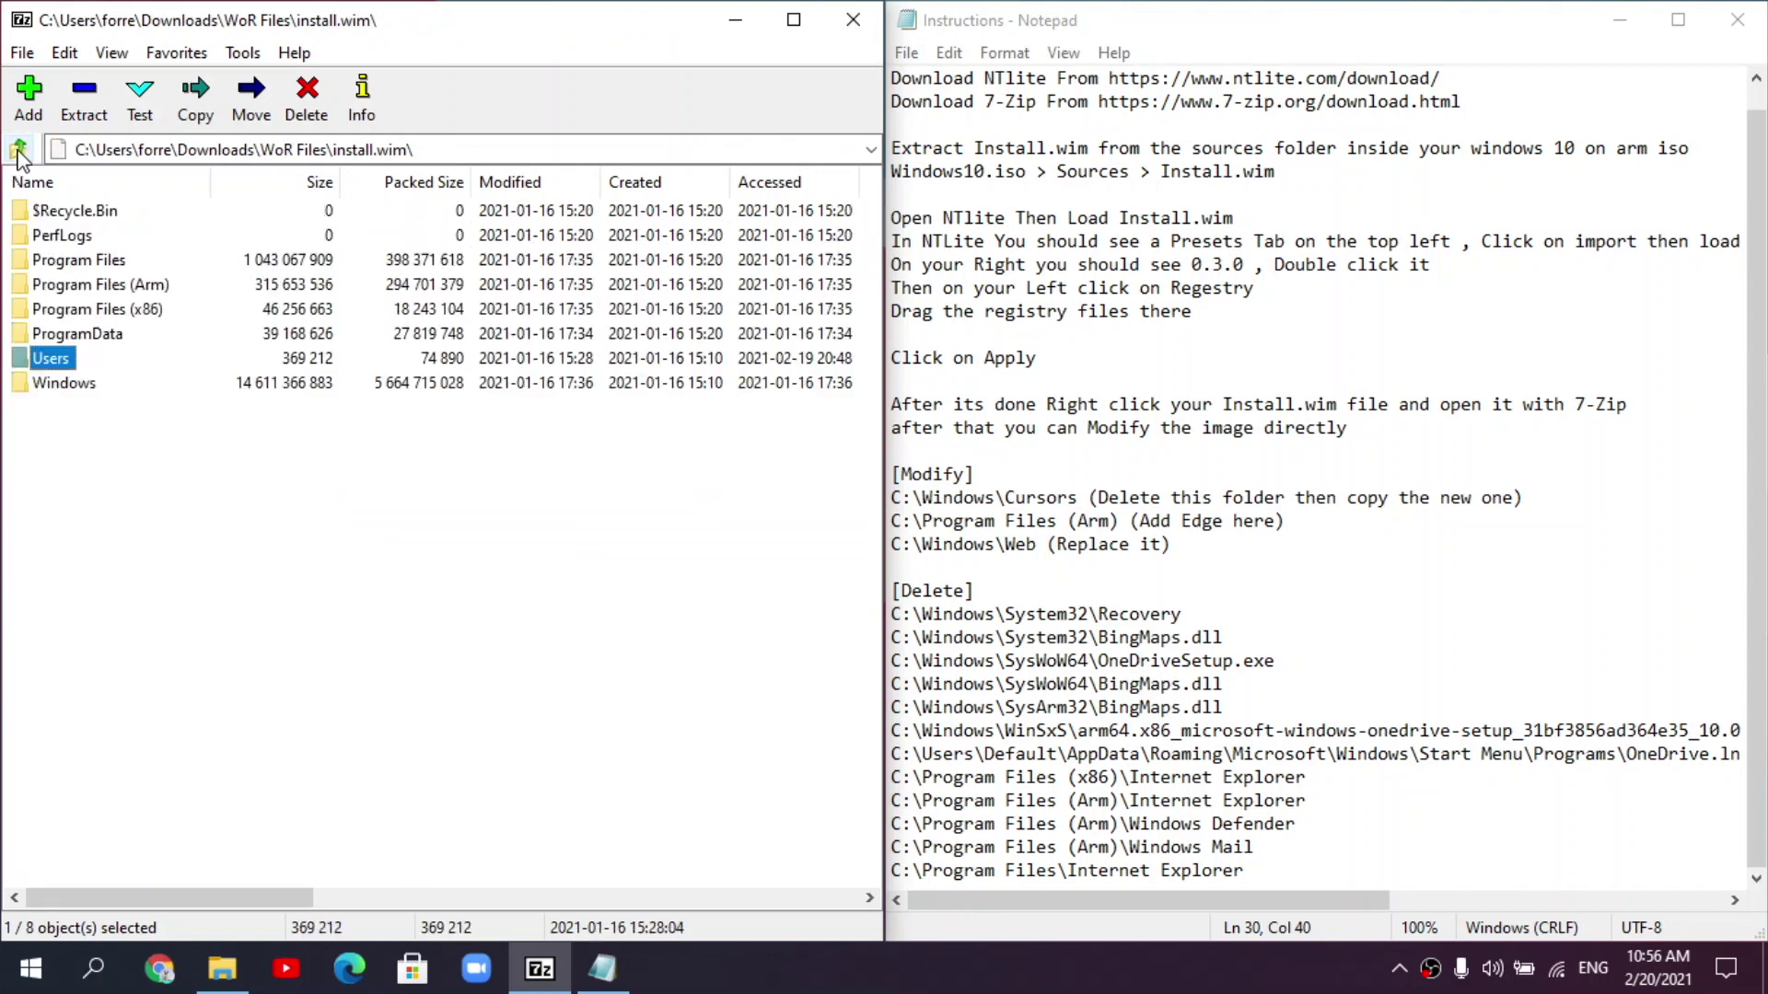
{"action": "double_click", "coordinate": [118, 309]}
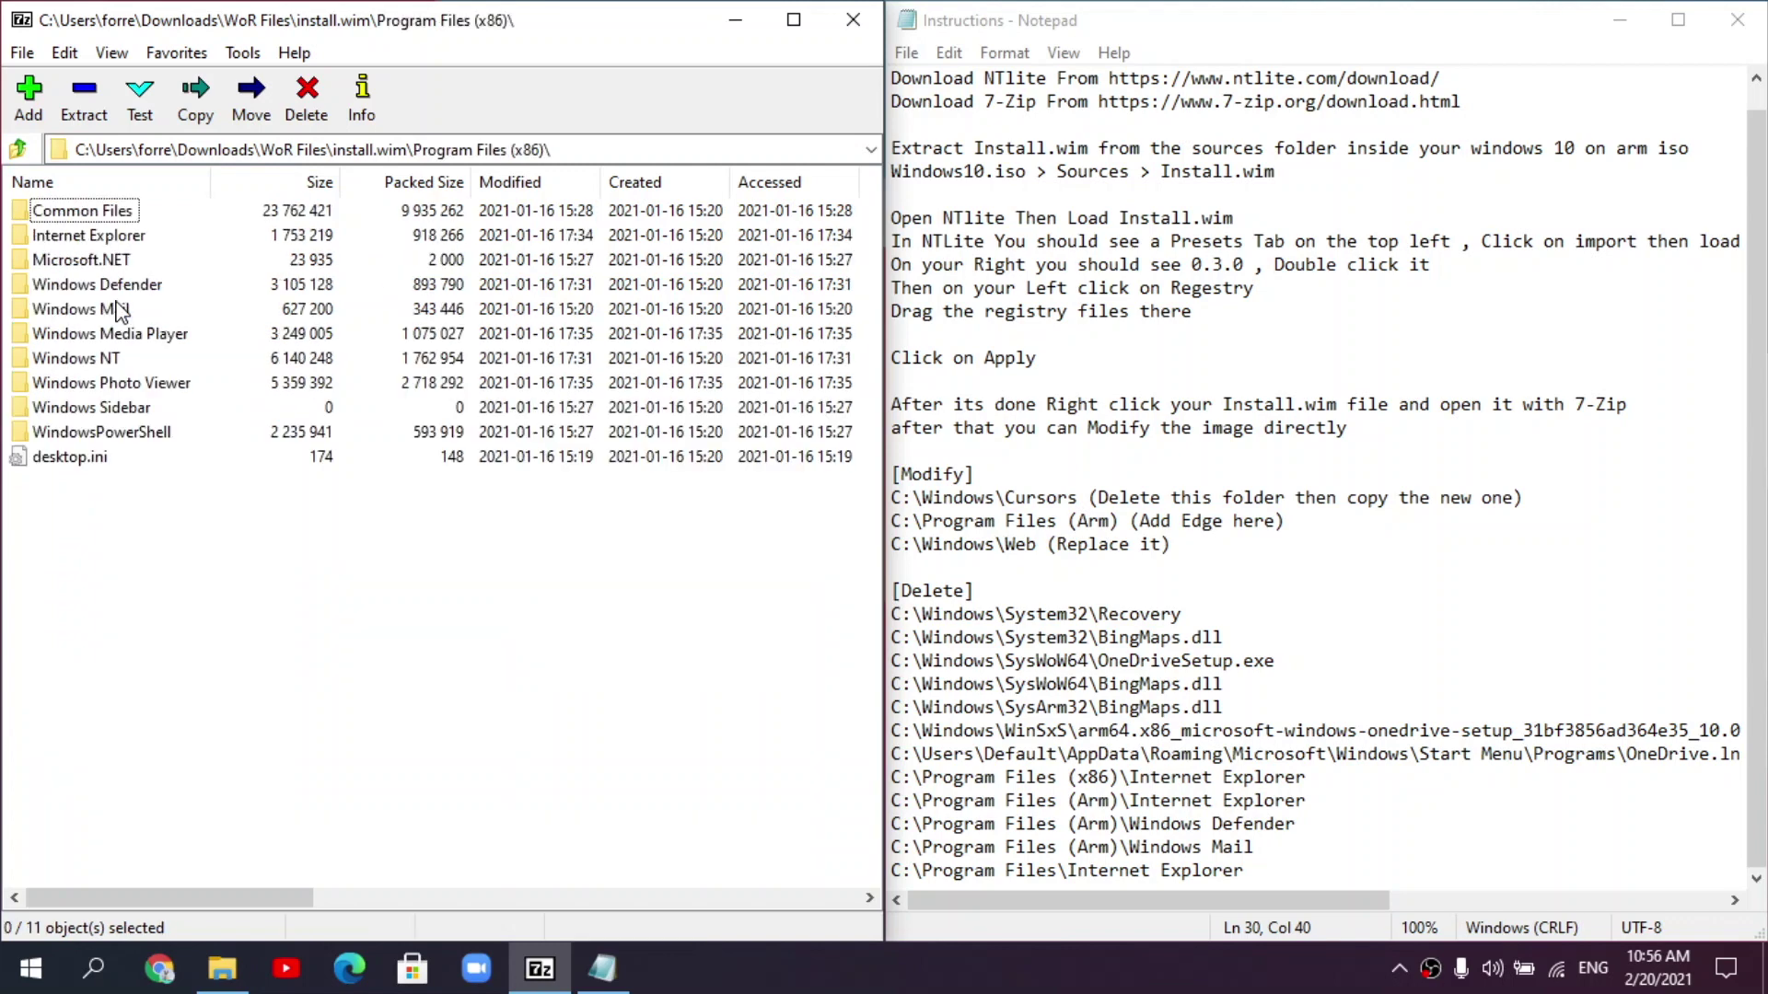
- Delete the Internet Explorer folder from Program Files (x86) in install.wim
{"action": "left_click", "coordinate": [142, 239]}
{"action": "key", "text": "Delete"}
{"action": "key", "text": "Return"}
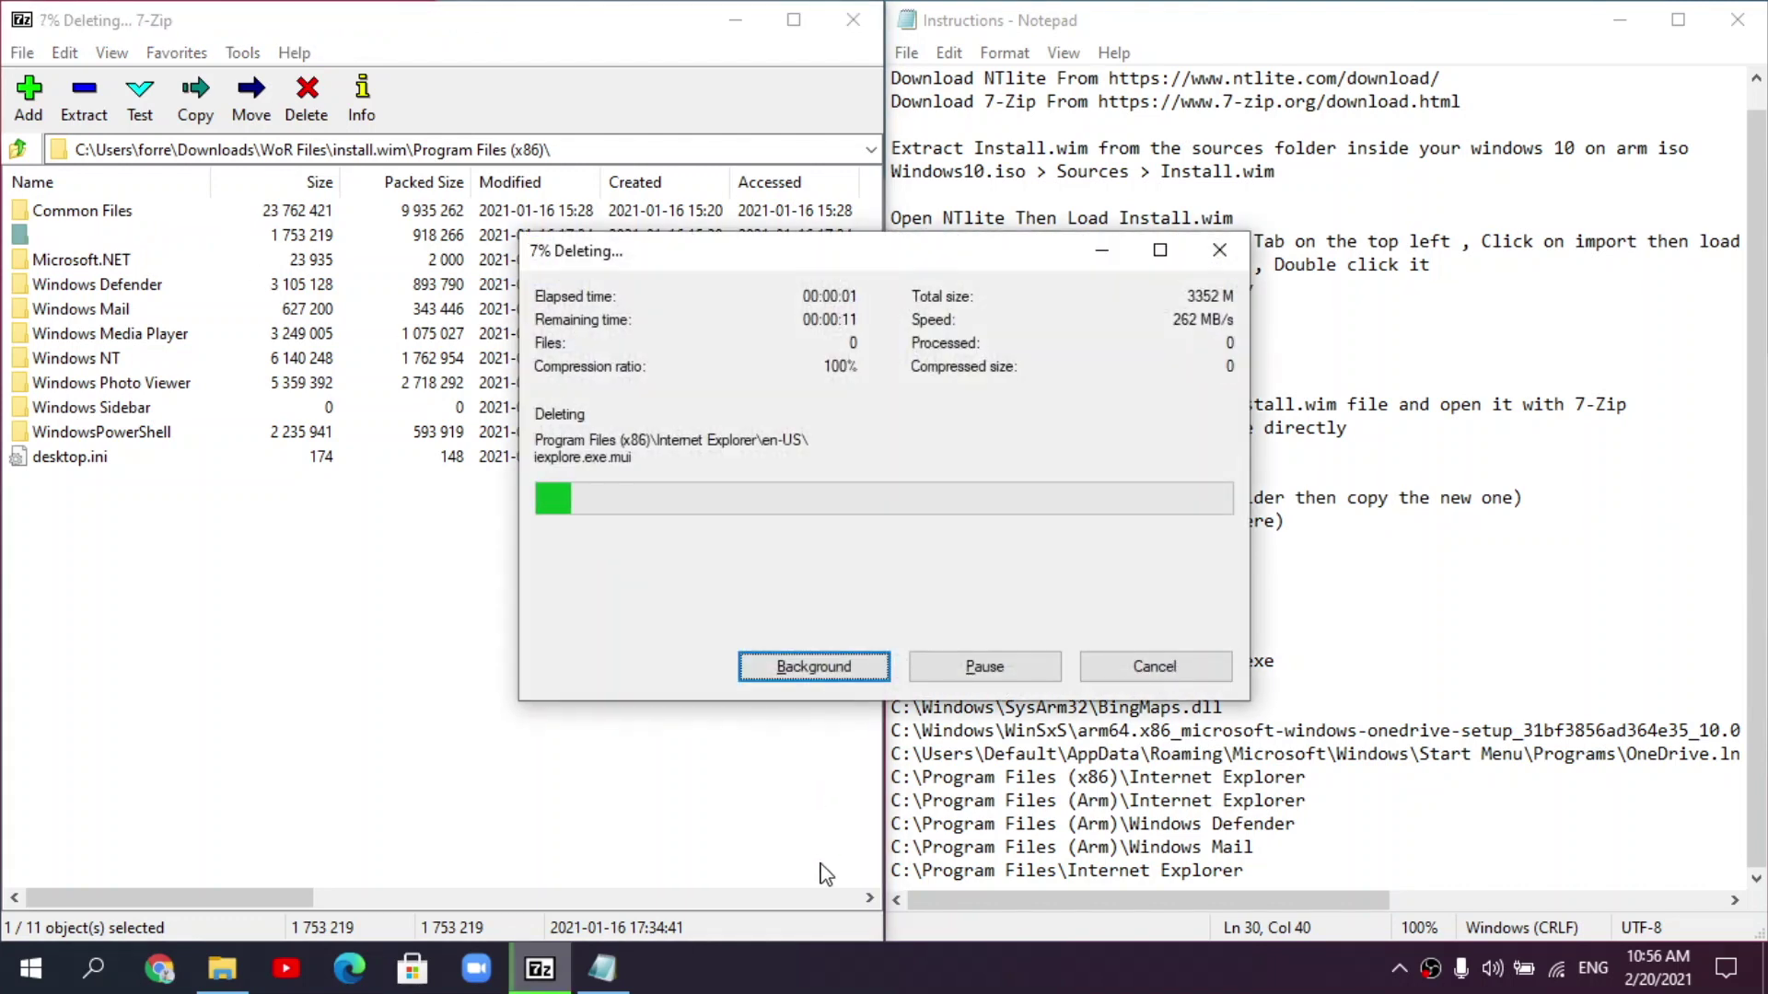
{"action": "left_click", "coordinate": [926, 948]}
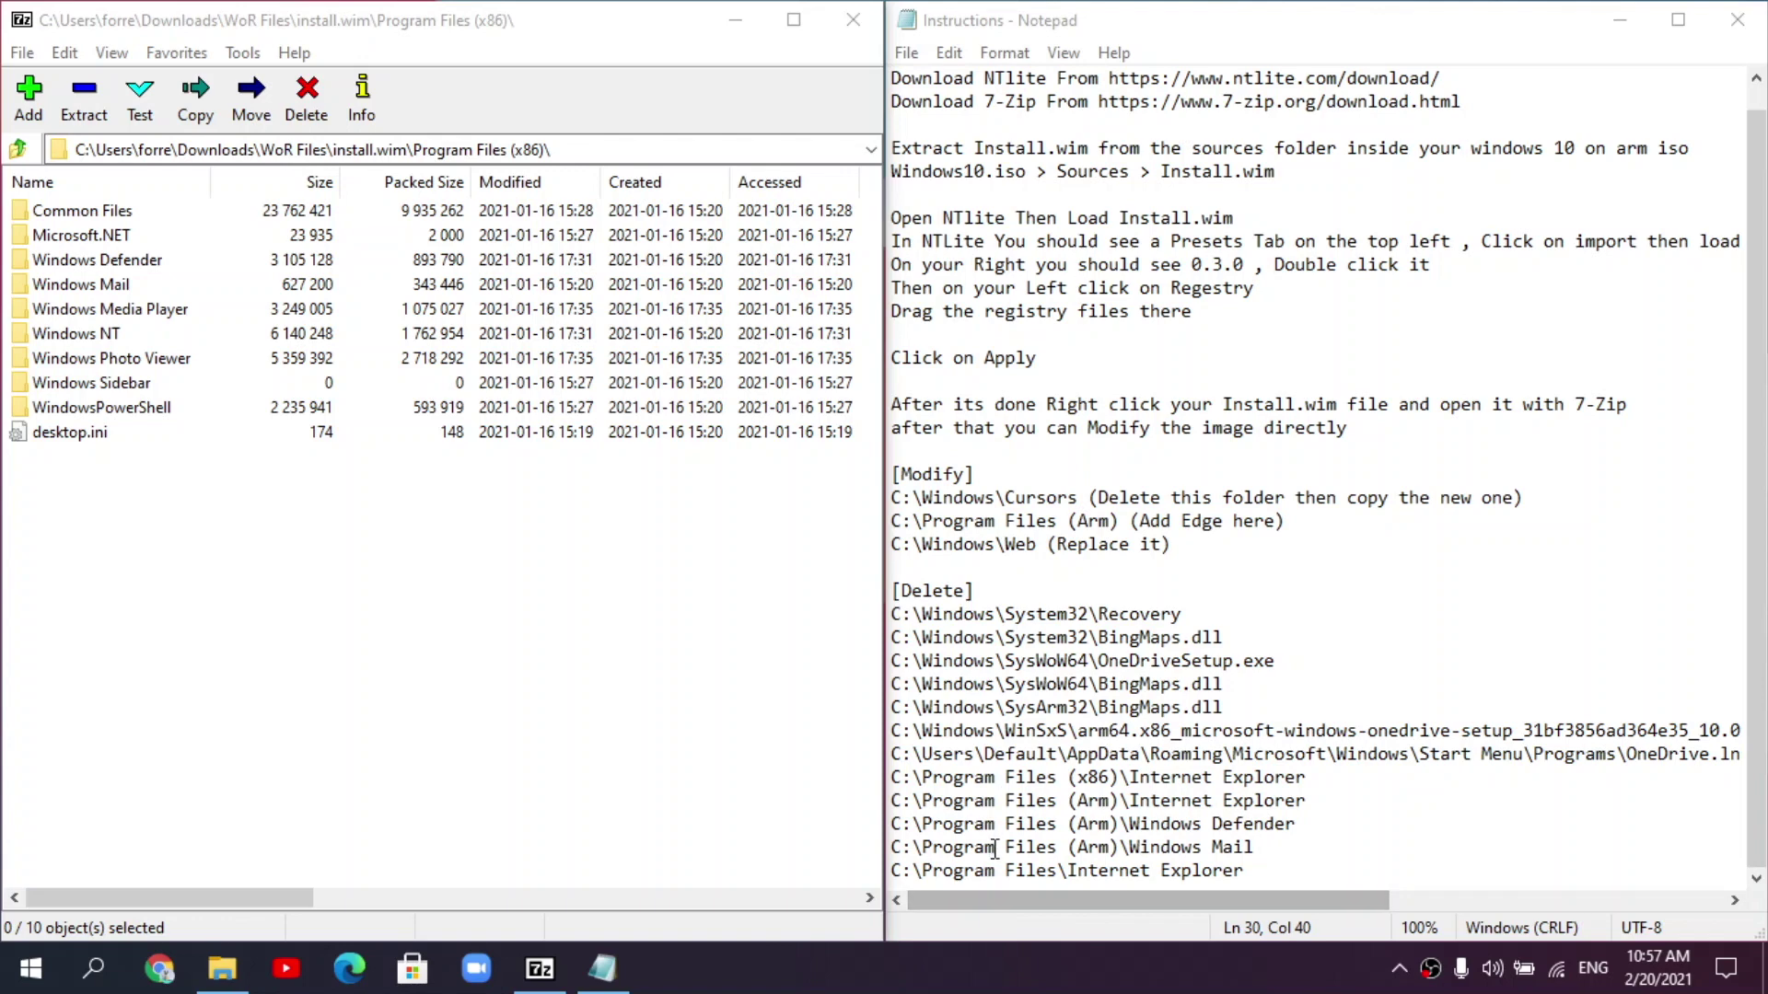
- Delete the Internet Explorer, Windows Defender and Windows Mail folders from Program Files (Arm) in install.wim
{"action": "left_click", "coordinate": [13, 150]}
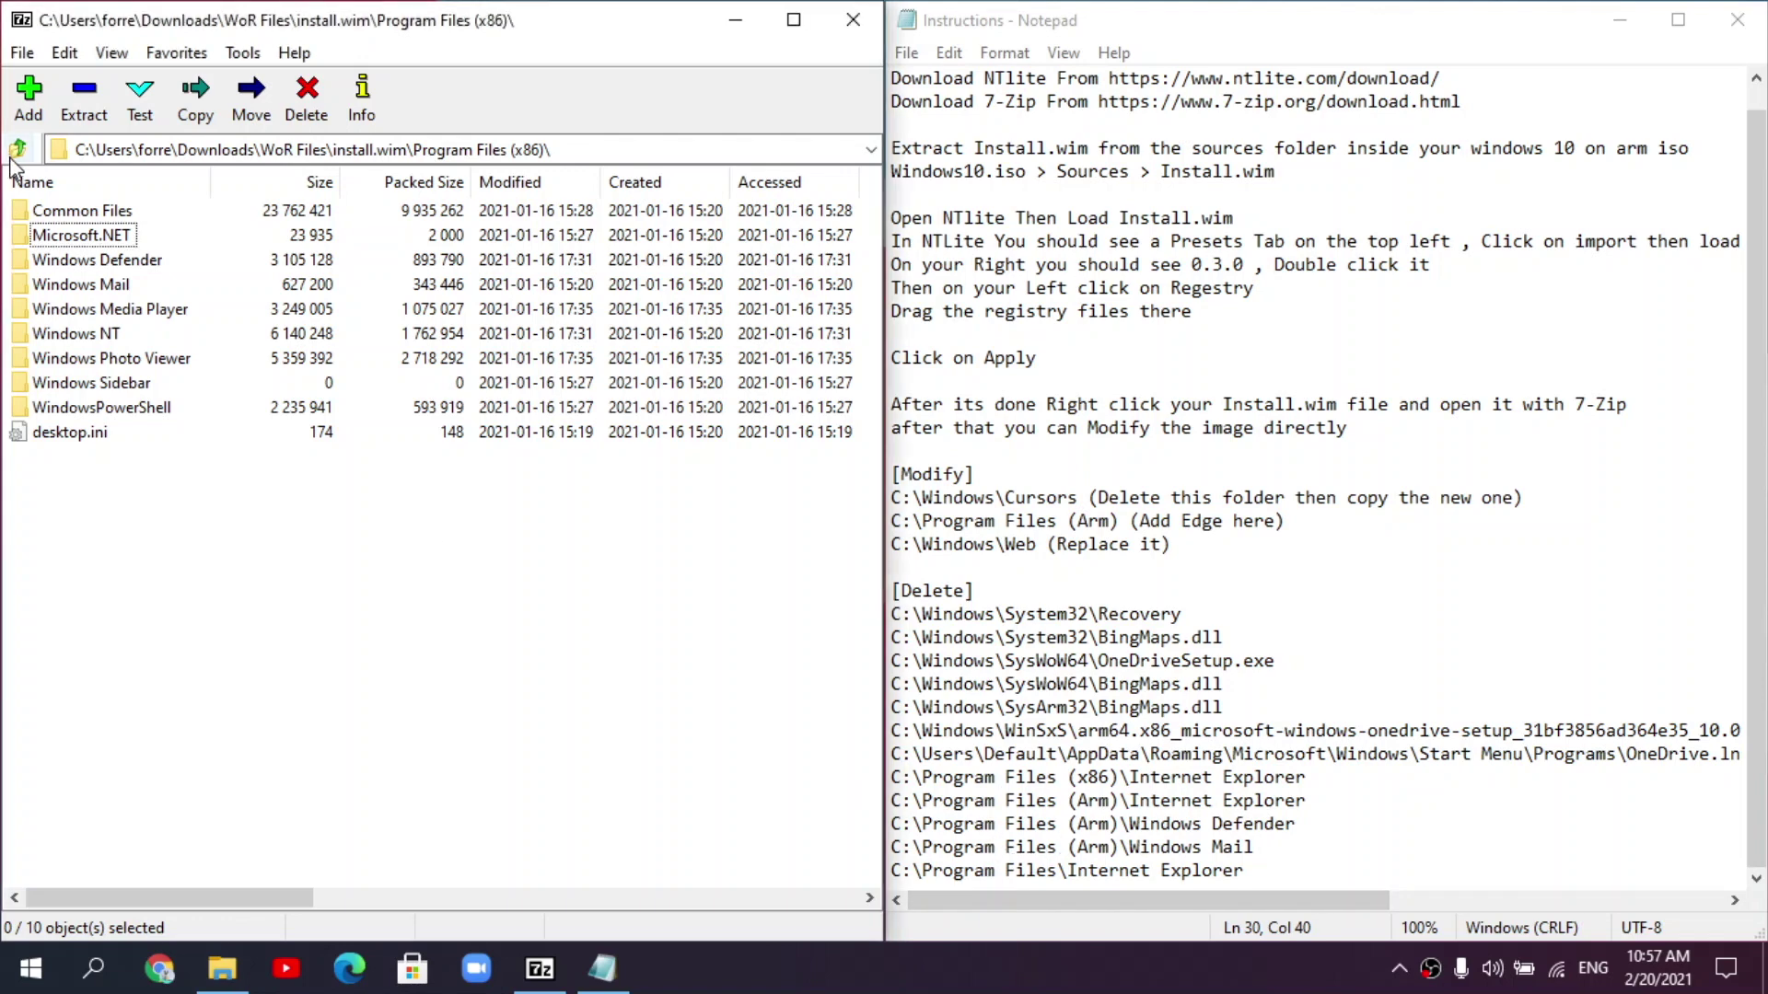
{"action": "double_click", "coordinate": [116, 293]}
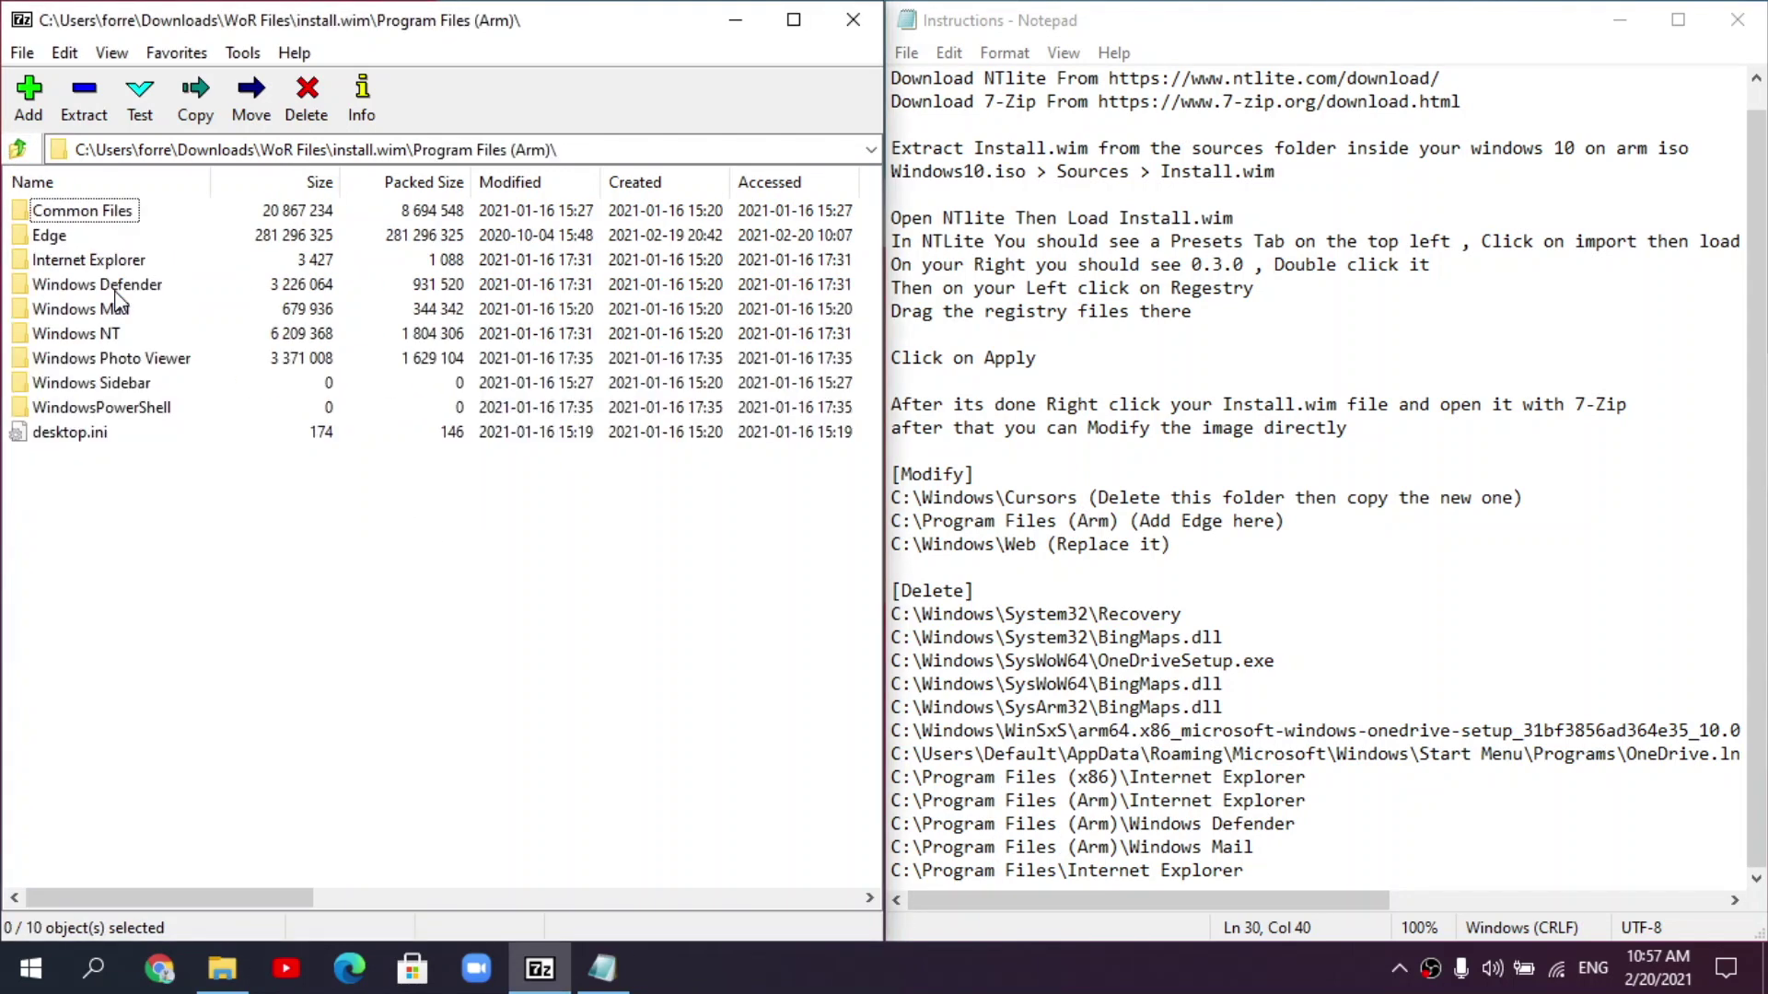
{"action": "left_click", "coordinate": [91, 265]}
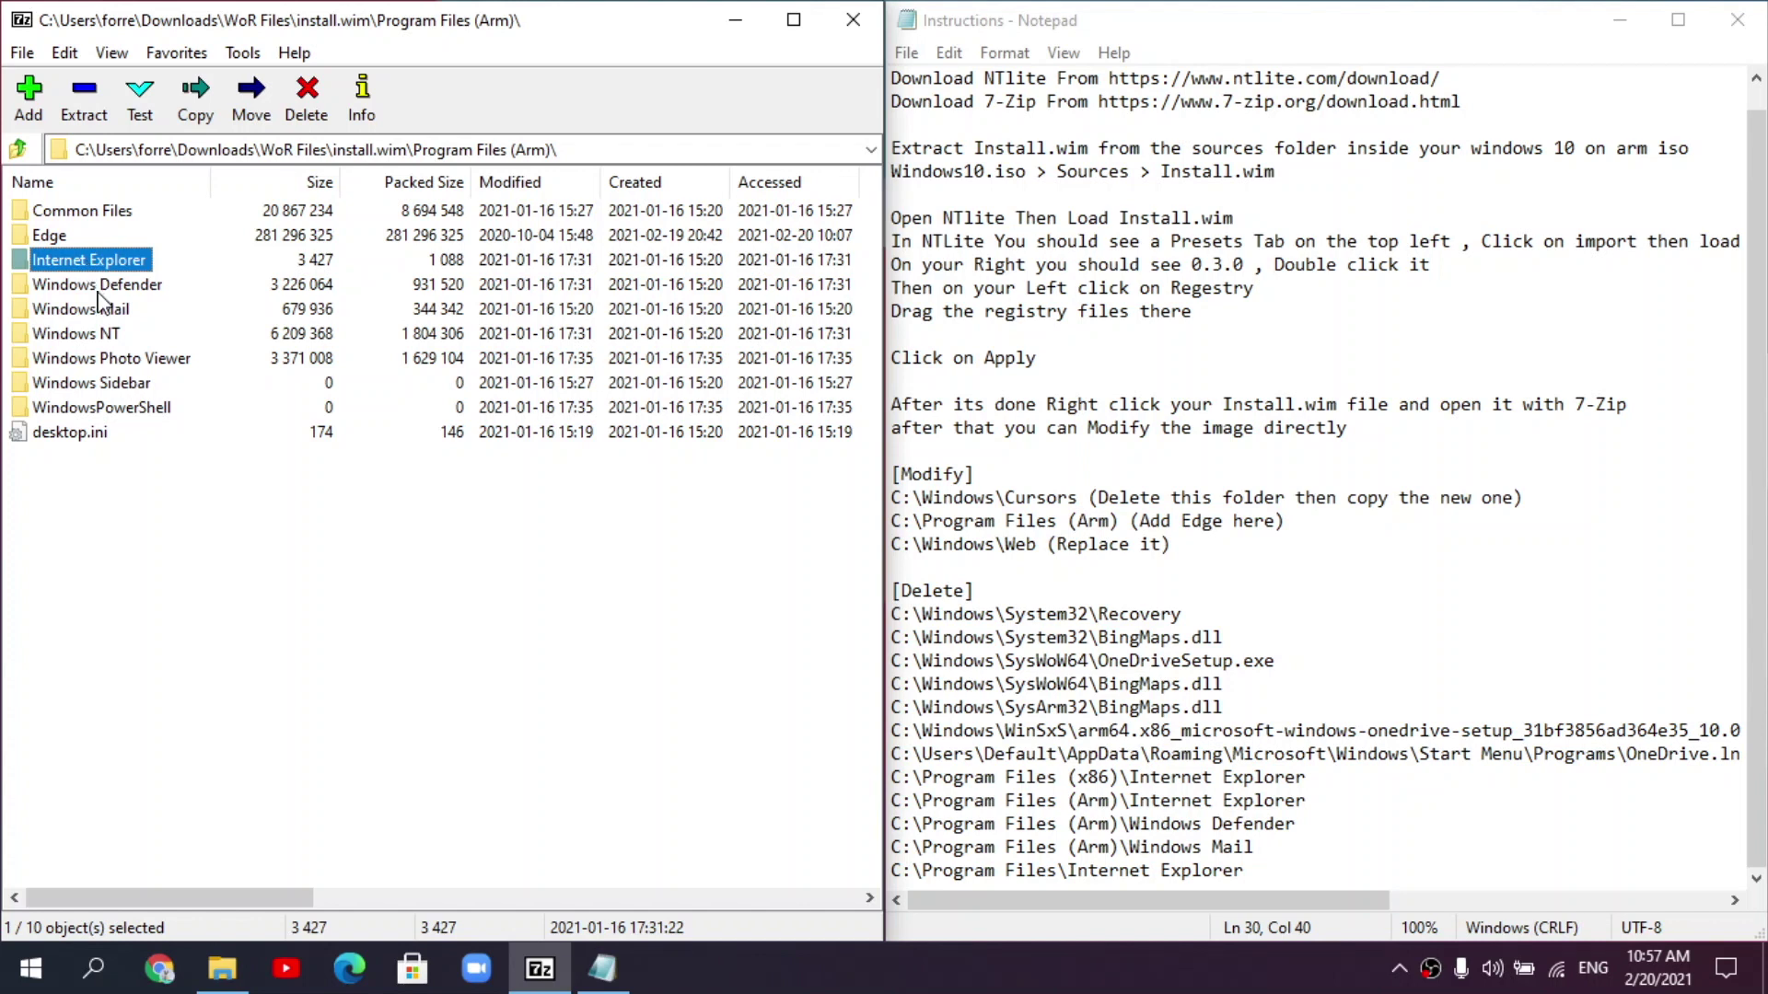
{"action": "left_click", "coordinate": [101, 284], "text": "ctrl"}
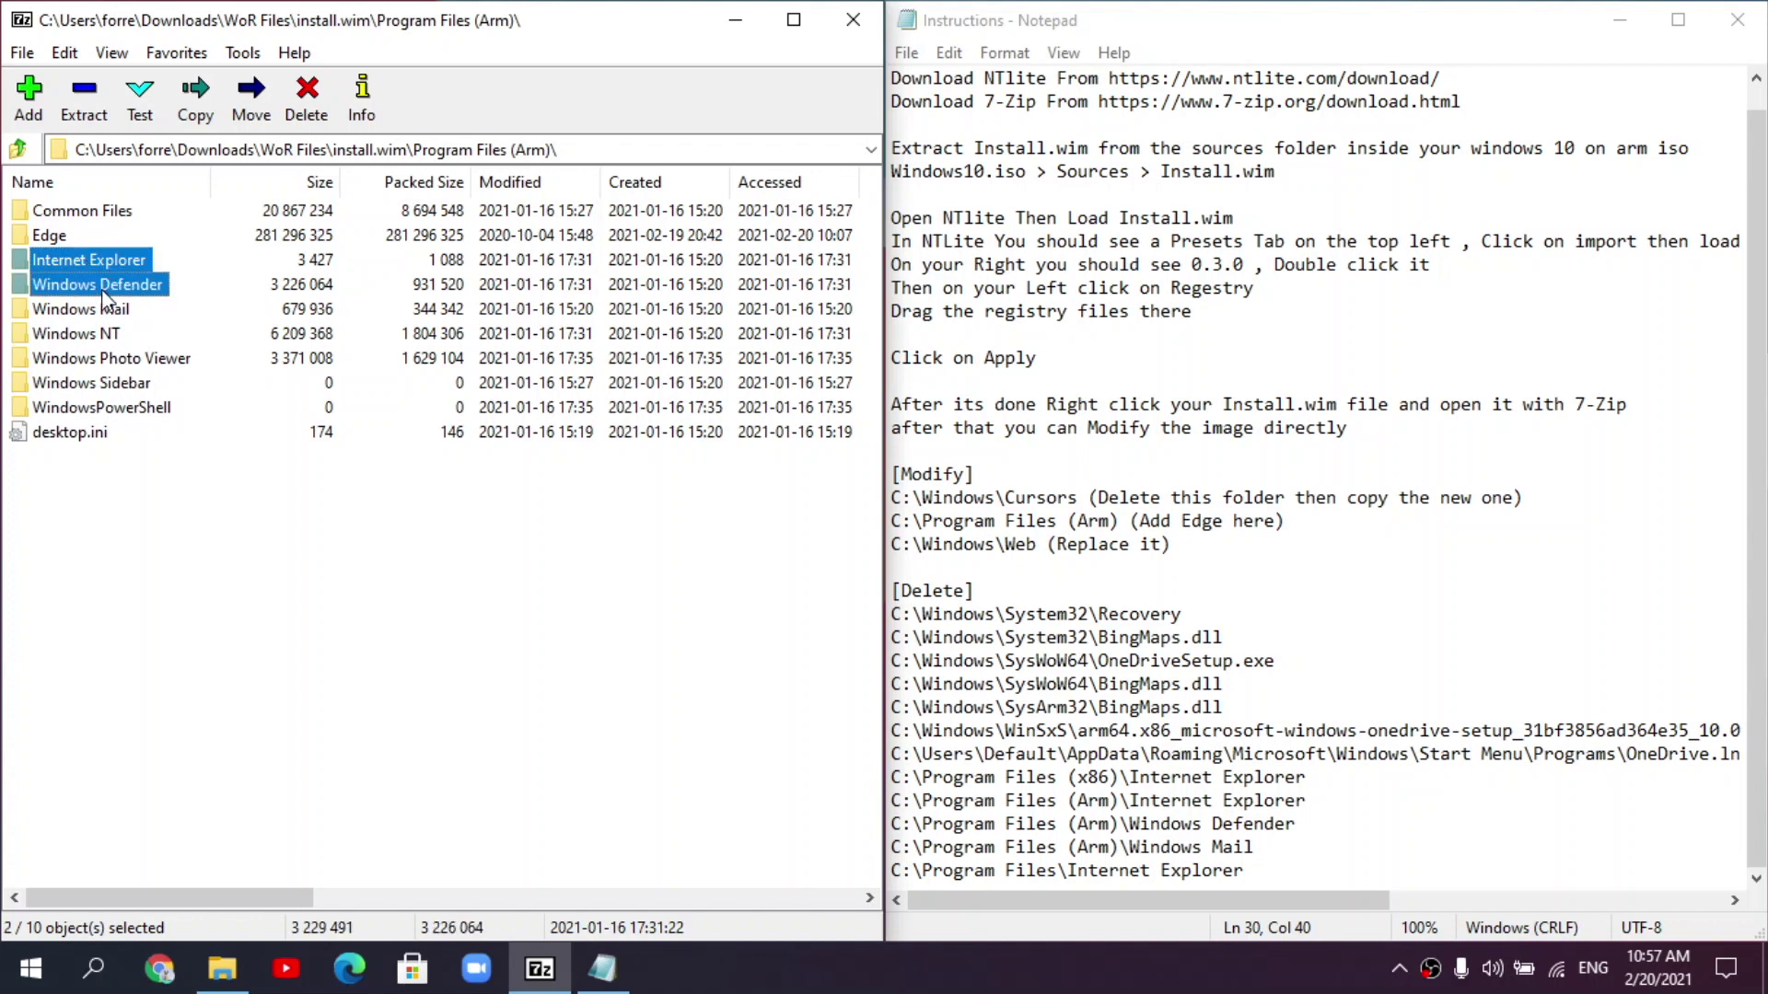
{"action": "left_click", "coordinate": [106, 313], "text": "ctrl"}
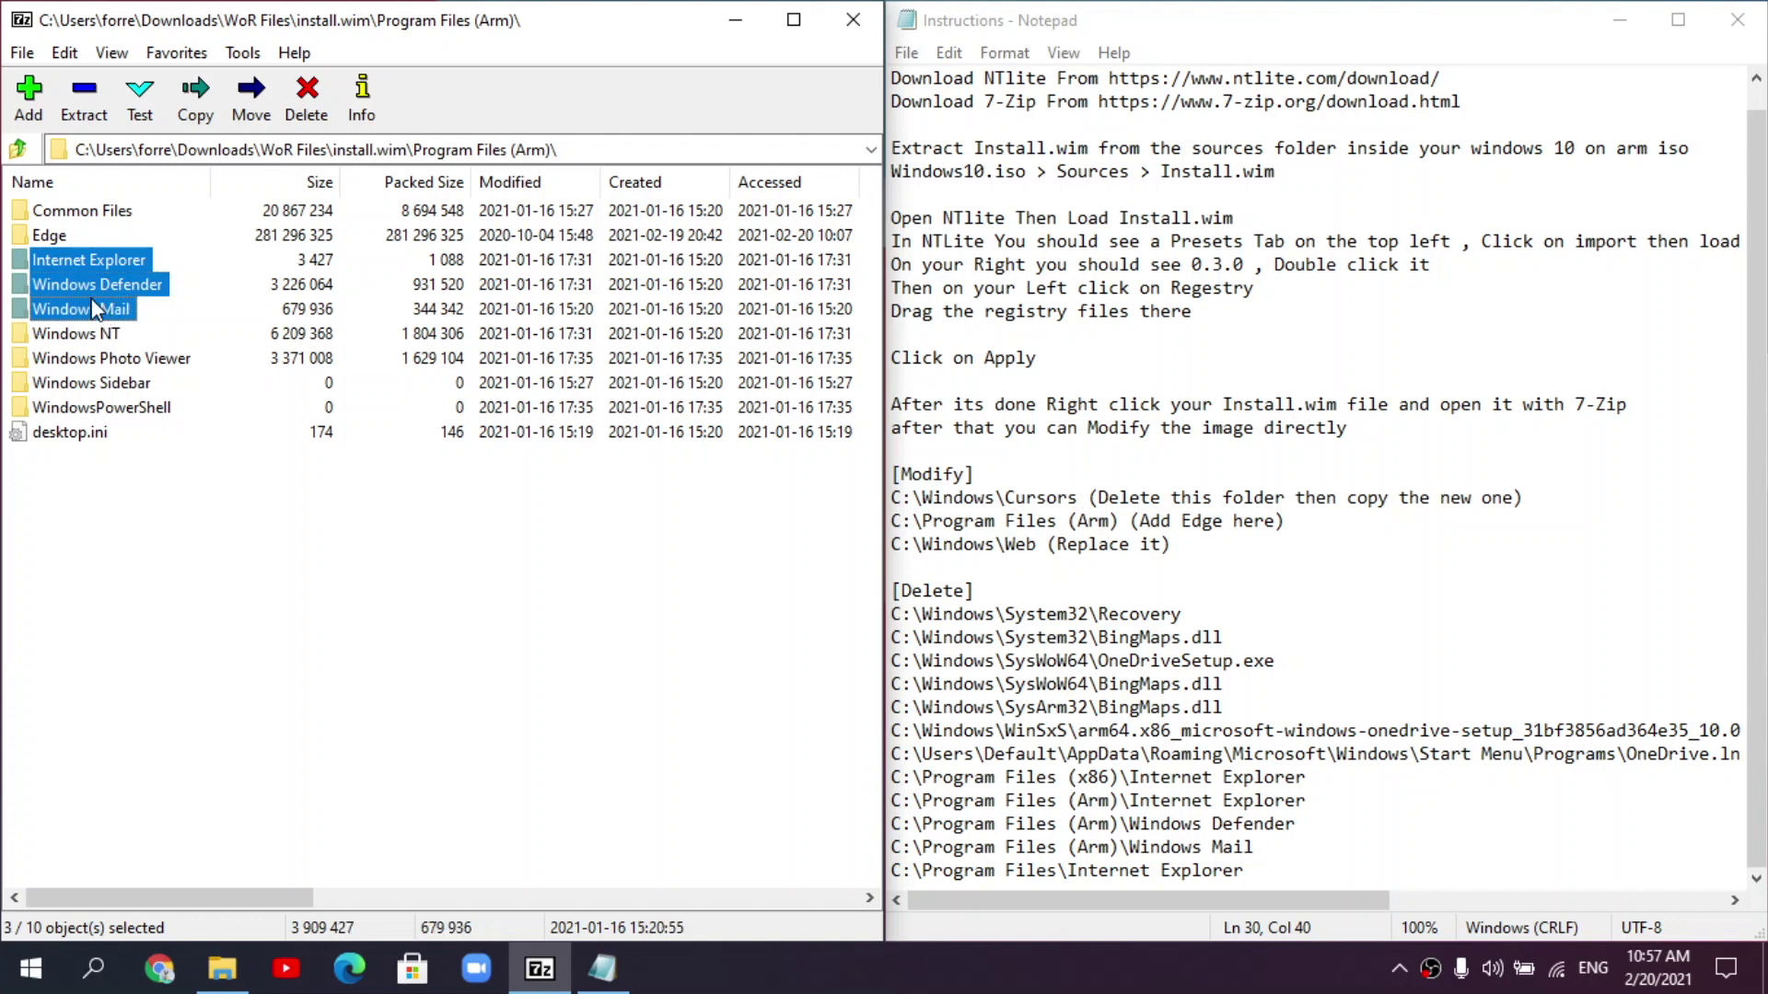
{"action": "key", "text": "Delete"}
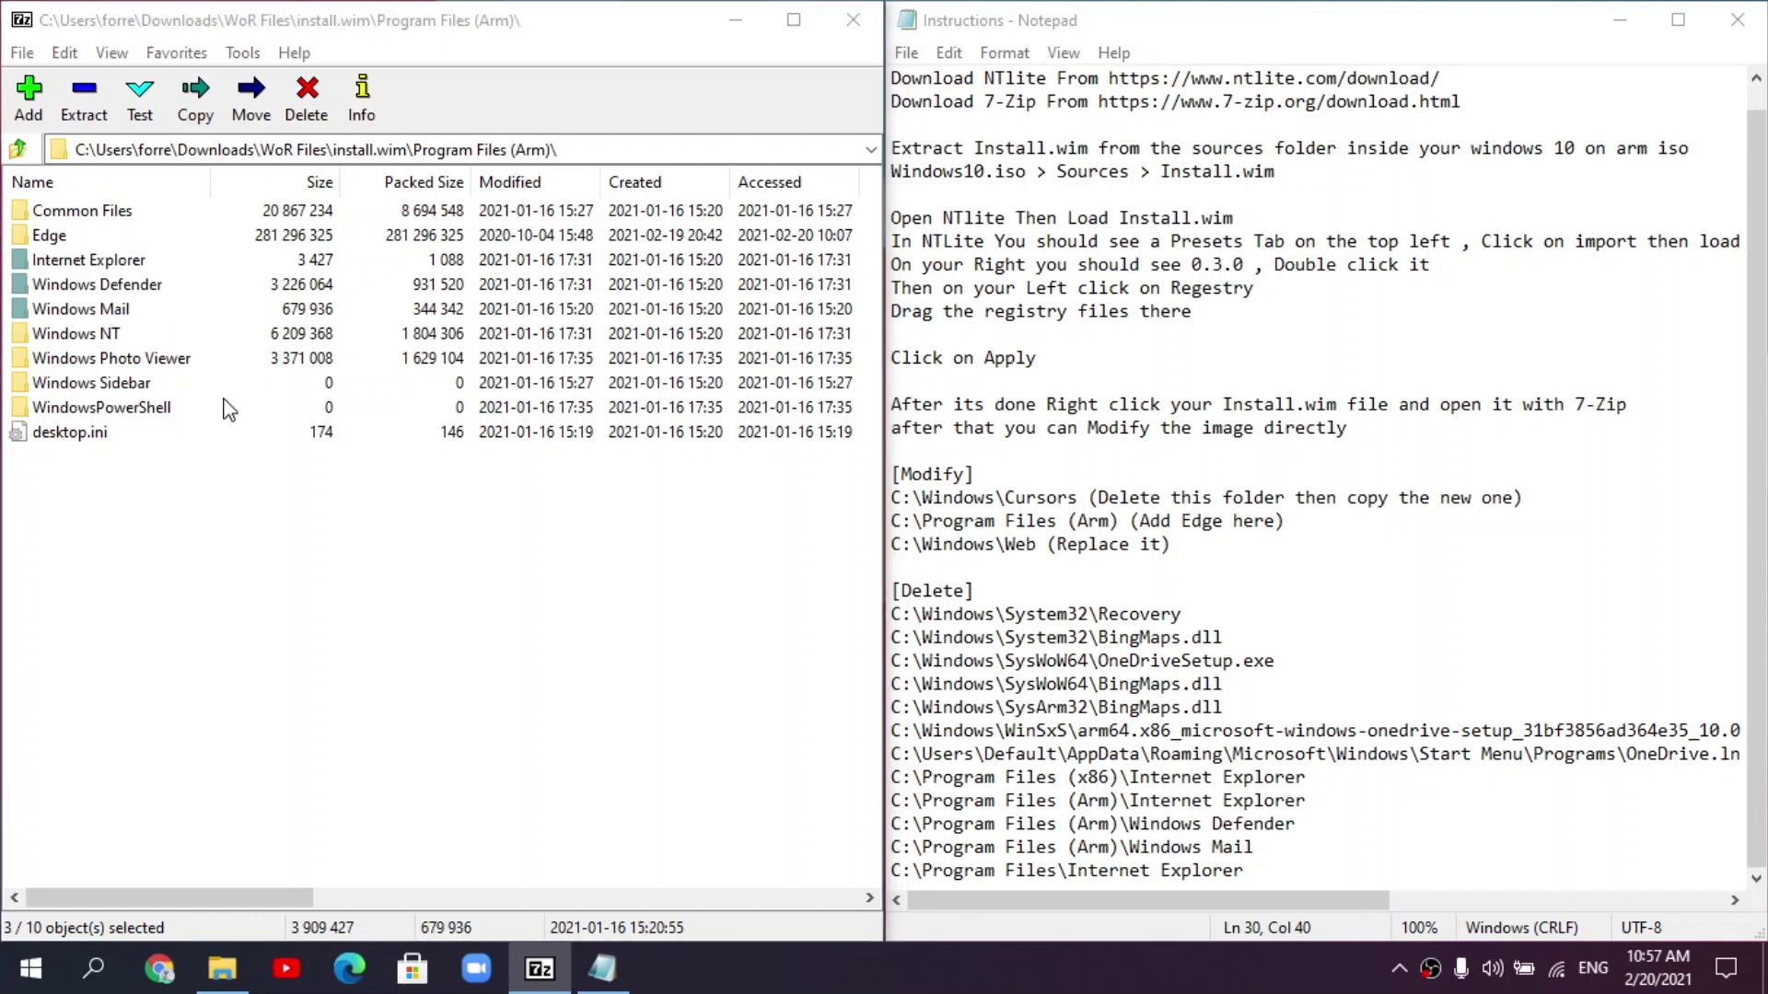
{"action": "key", "text": "Return"}
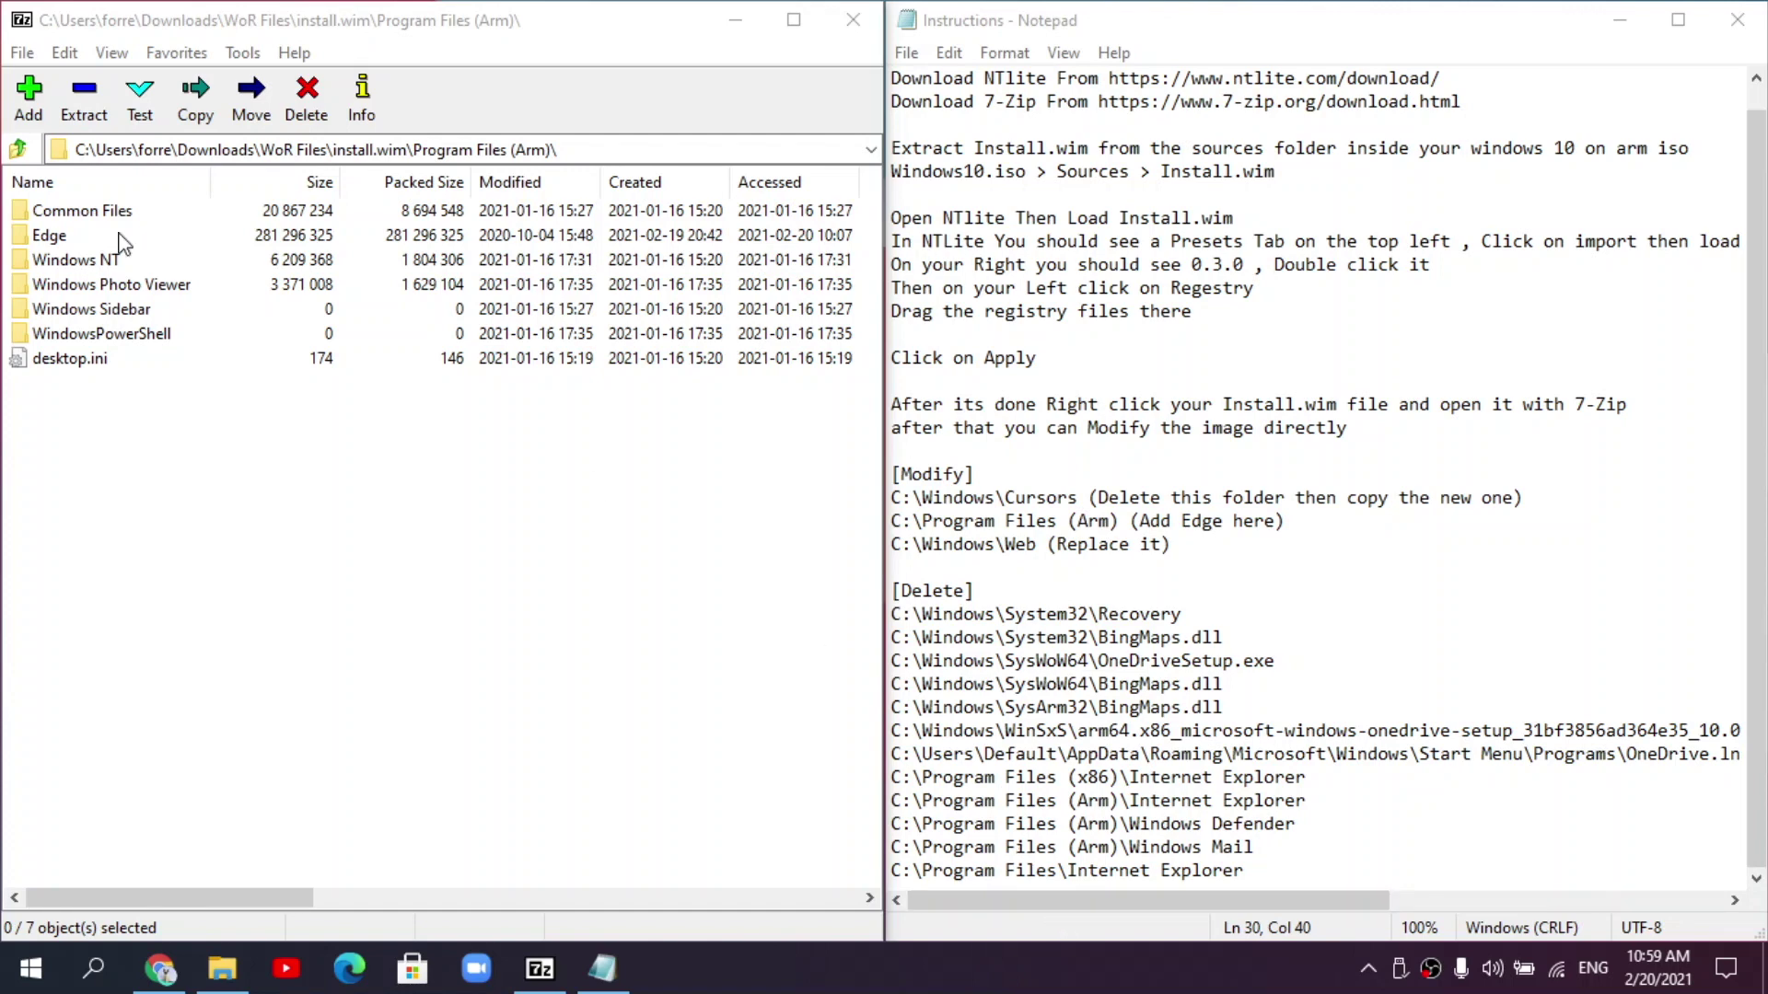
- Delete the Internet Explorer folder from Program Files in install.wim
{"action": "left_click", "coordinate": [17, 148]}
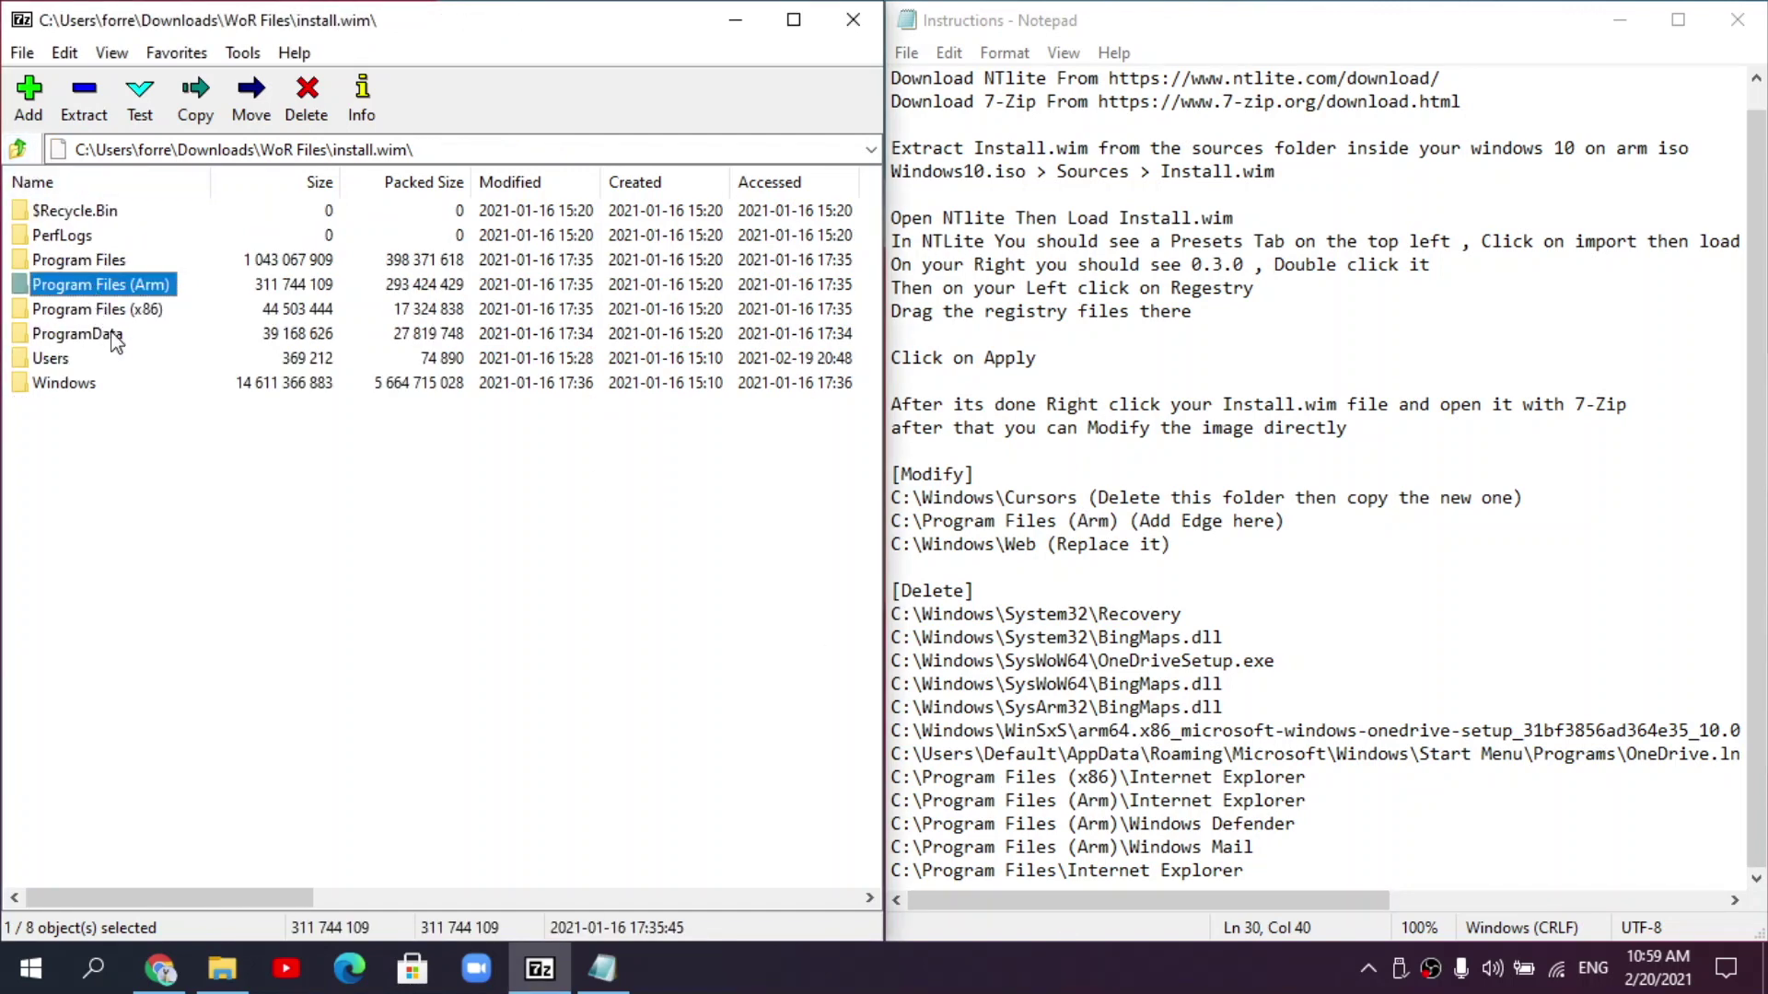
{"action": "double_click", "coordinate": [108, 262]}
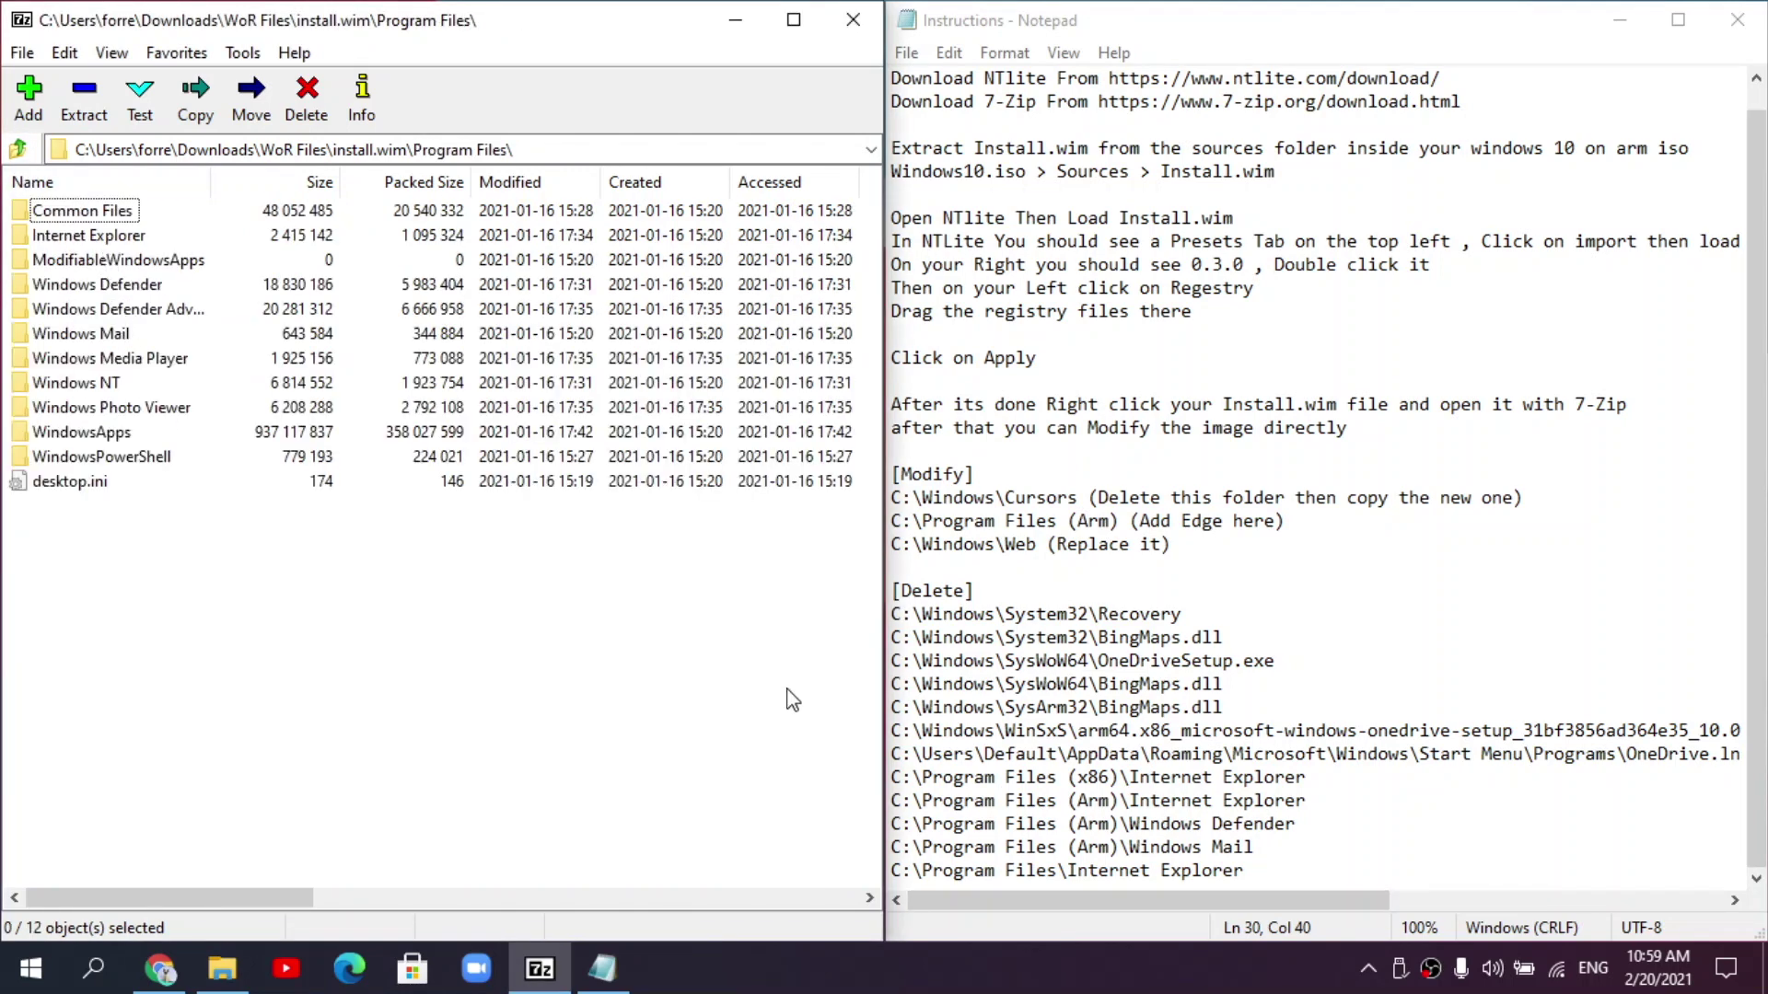
{"action": "left_click", "coordinate": [109, 242]}
{"action": "key", "text": "Delete"}
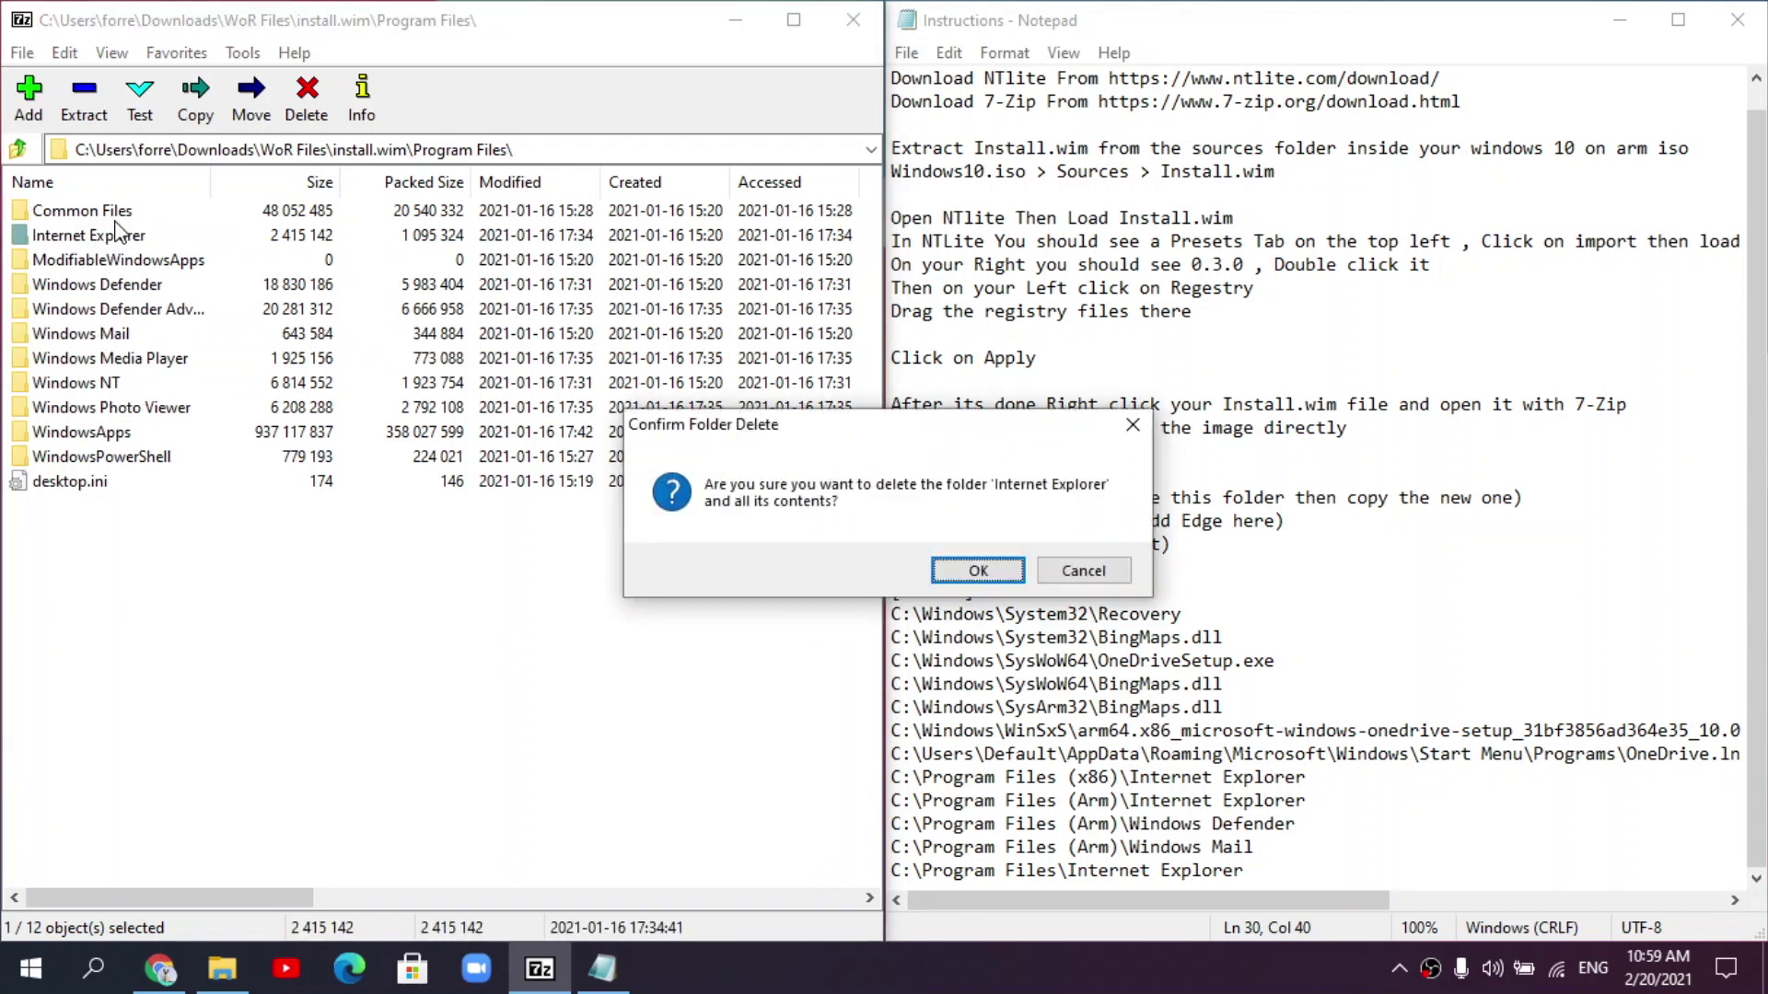
{"action": "key", "text": "Return"}
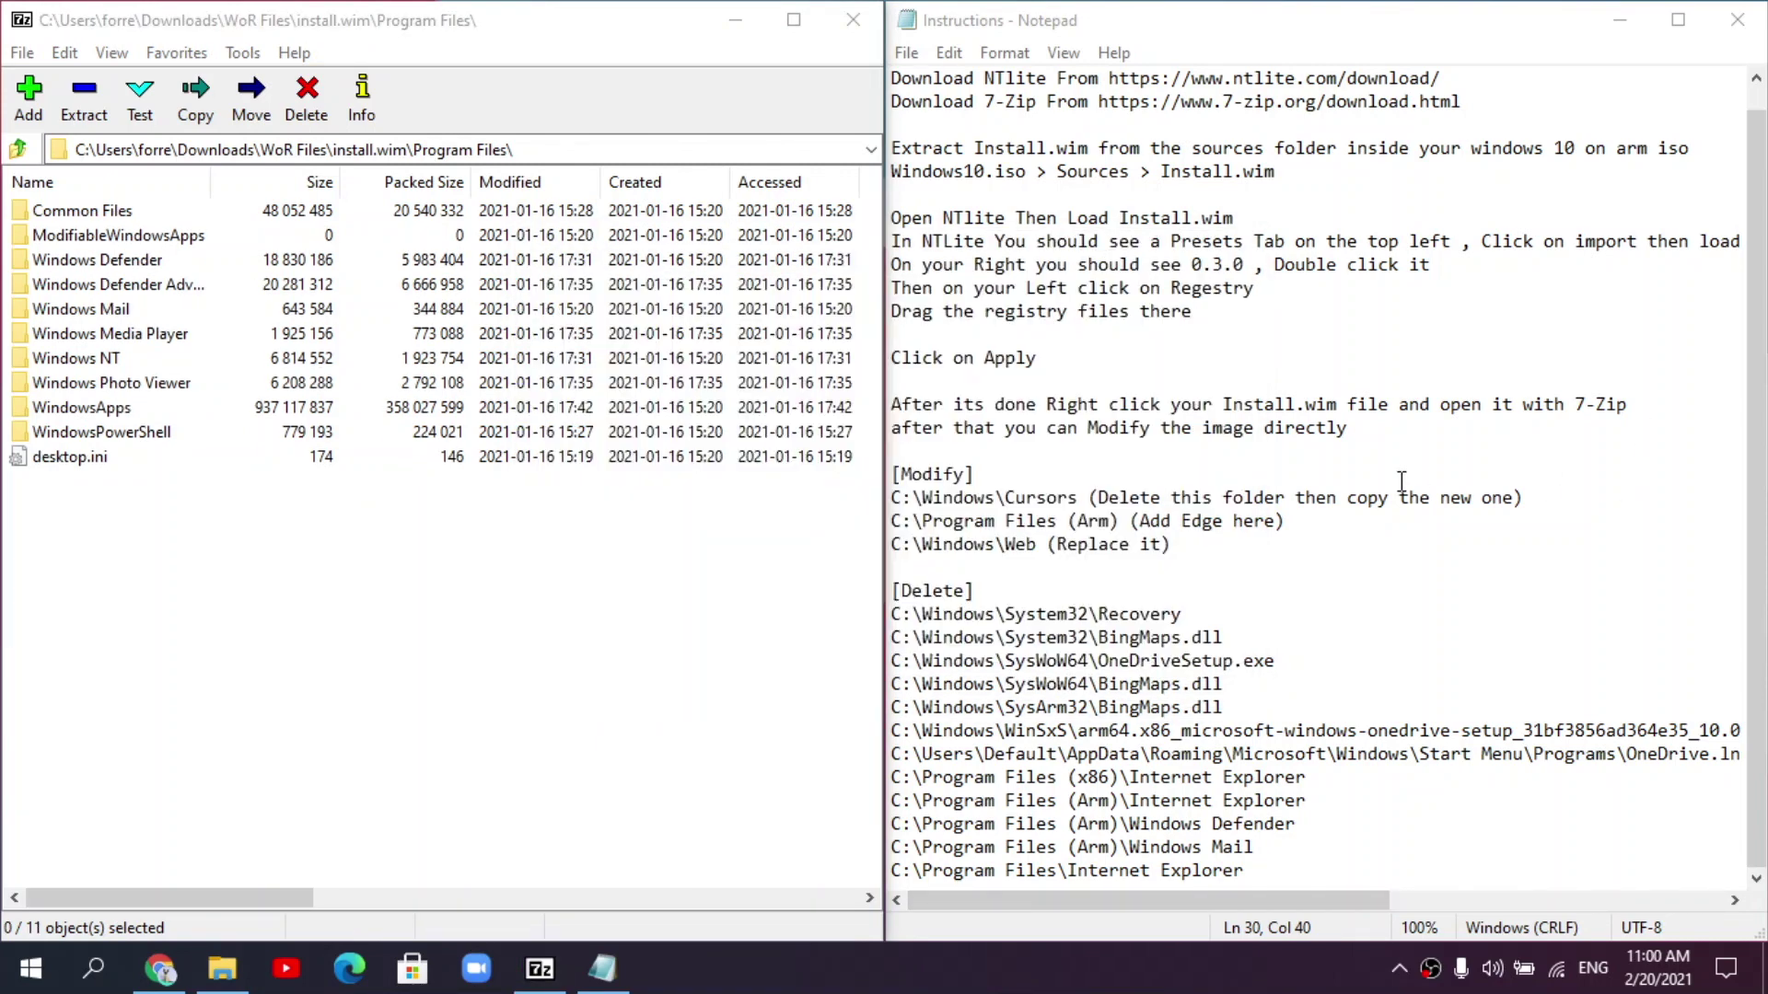
- Close the Notepad instructions and 7-Zip, and open the WoR Files folder from Downloads in File Explorer
{"action": "left_click", "coordinate": [1737, 19]}
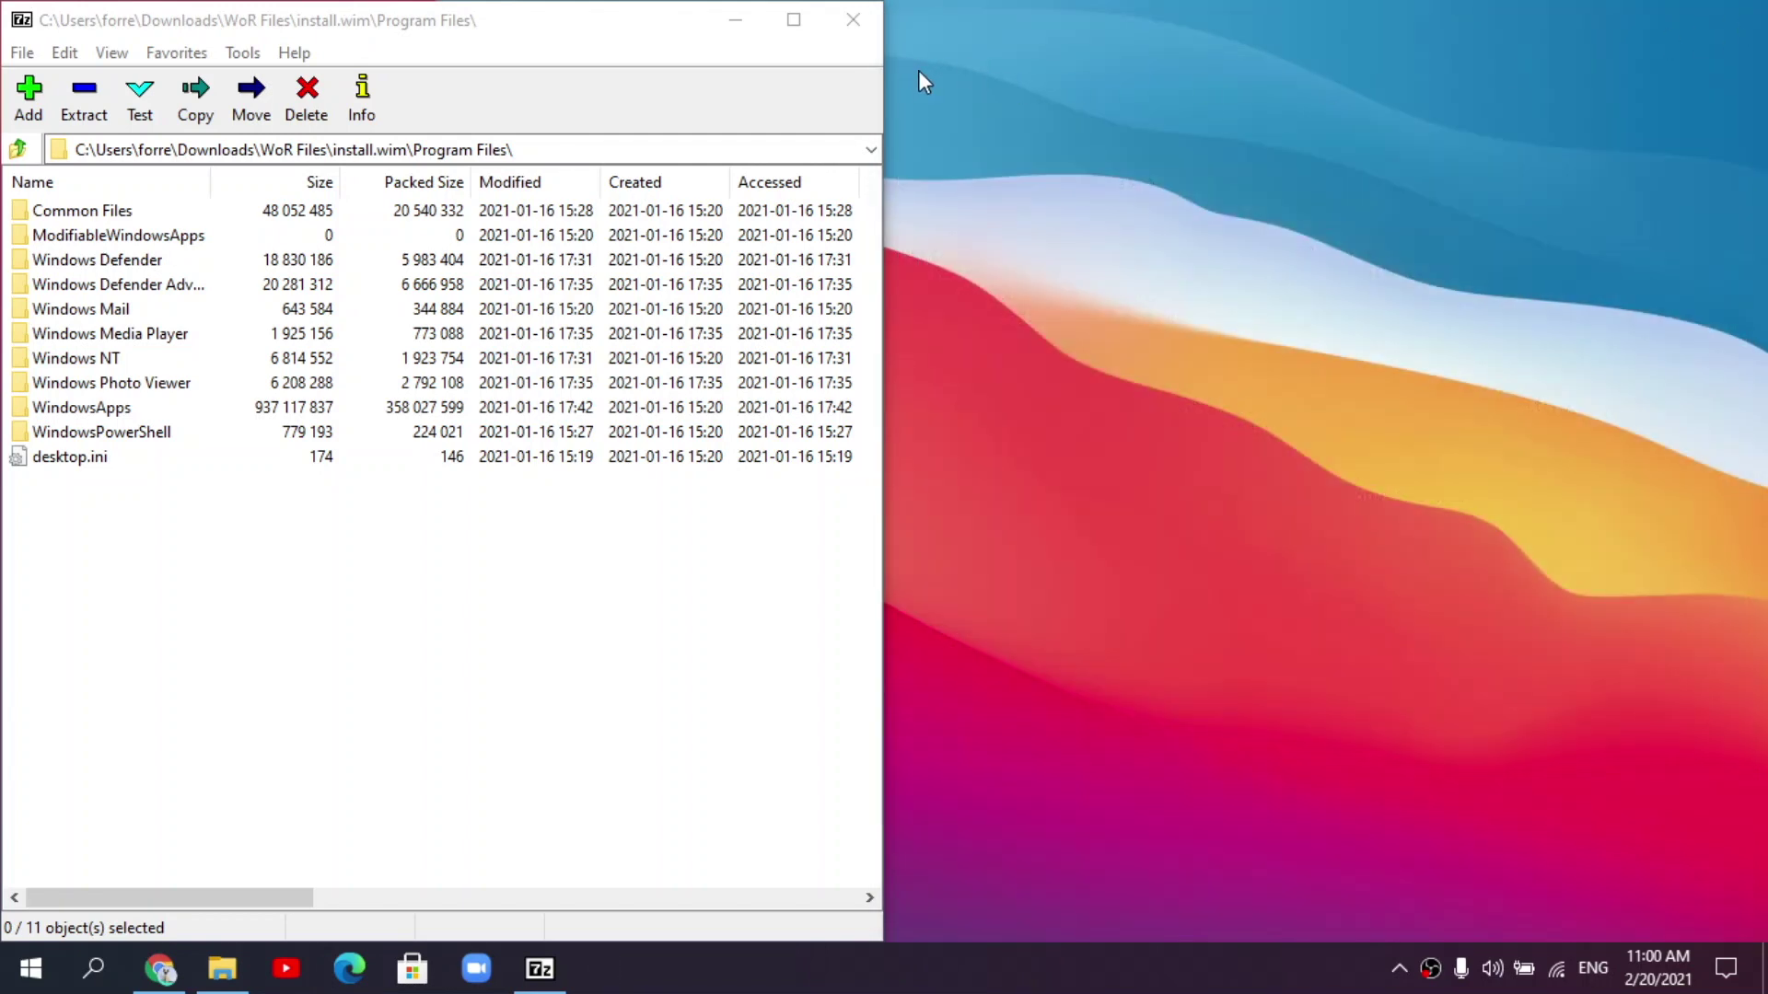
{"action": "left_click", "coordinate": [852, 19]}
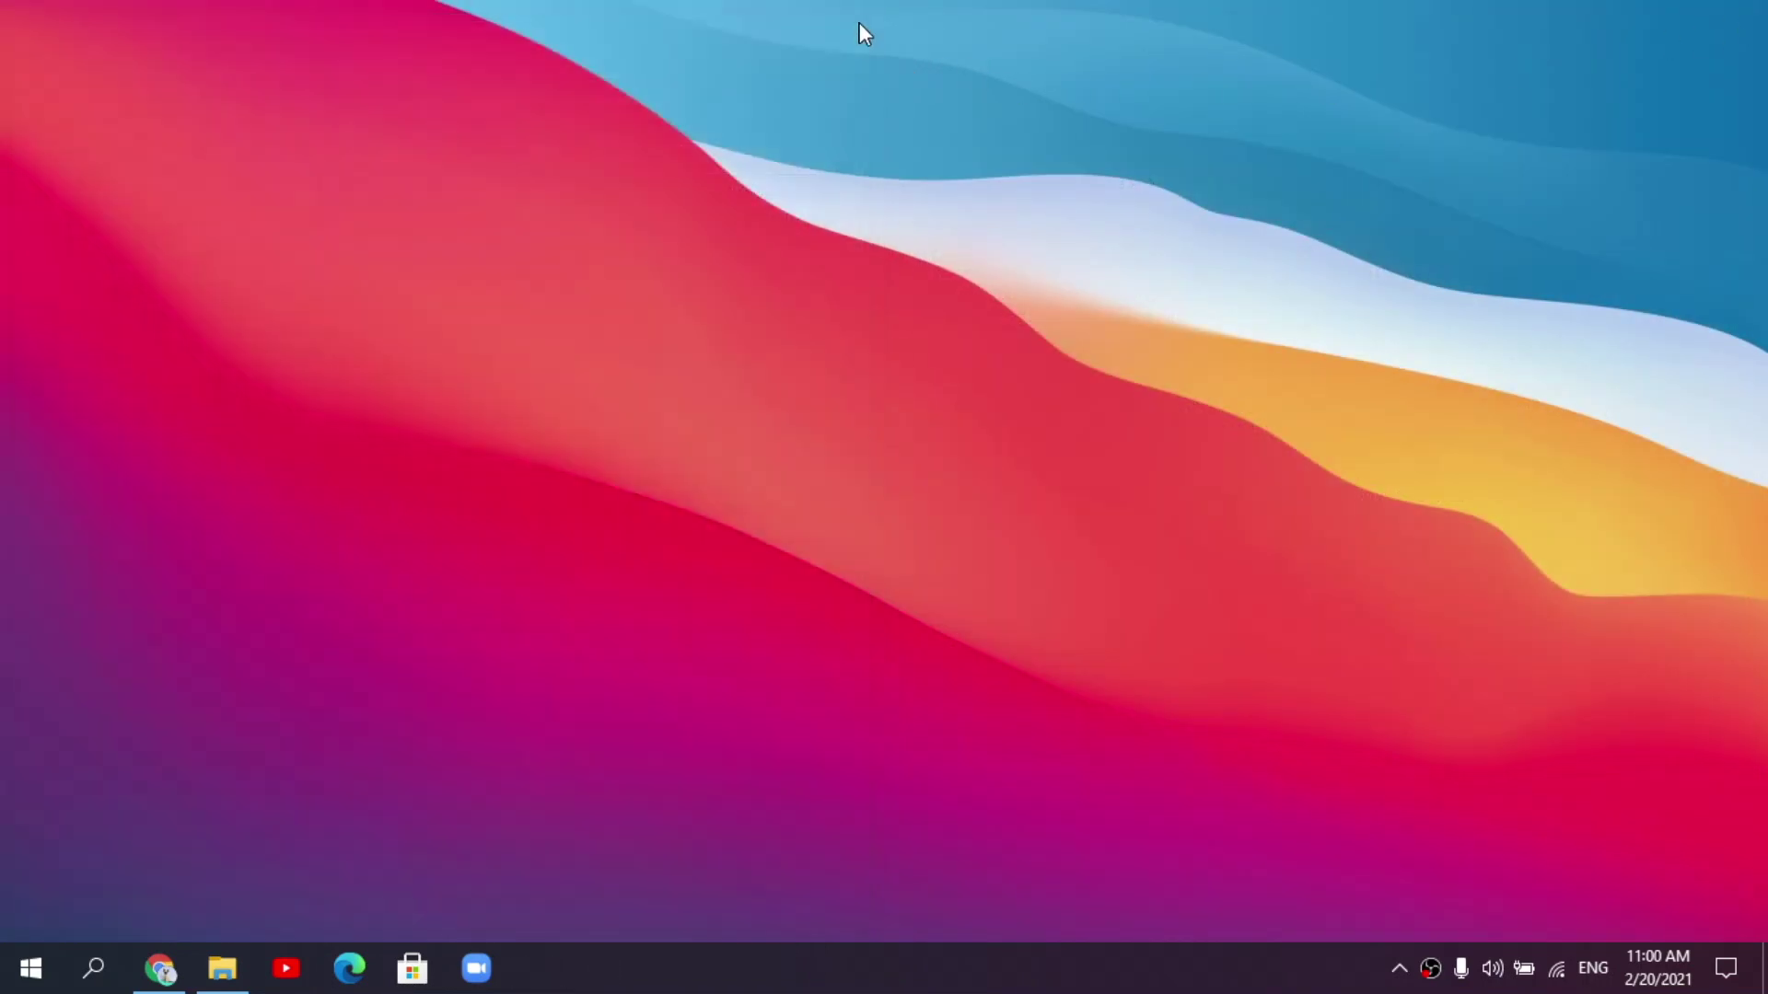
{"action": "left_click", "coordinate": [222, 957]}
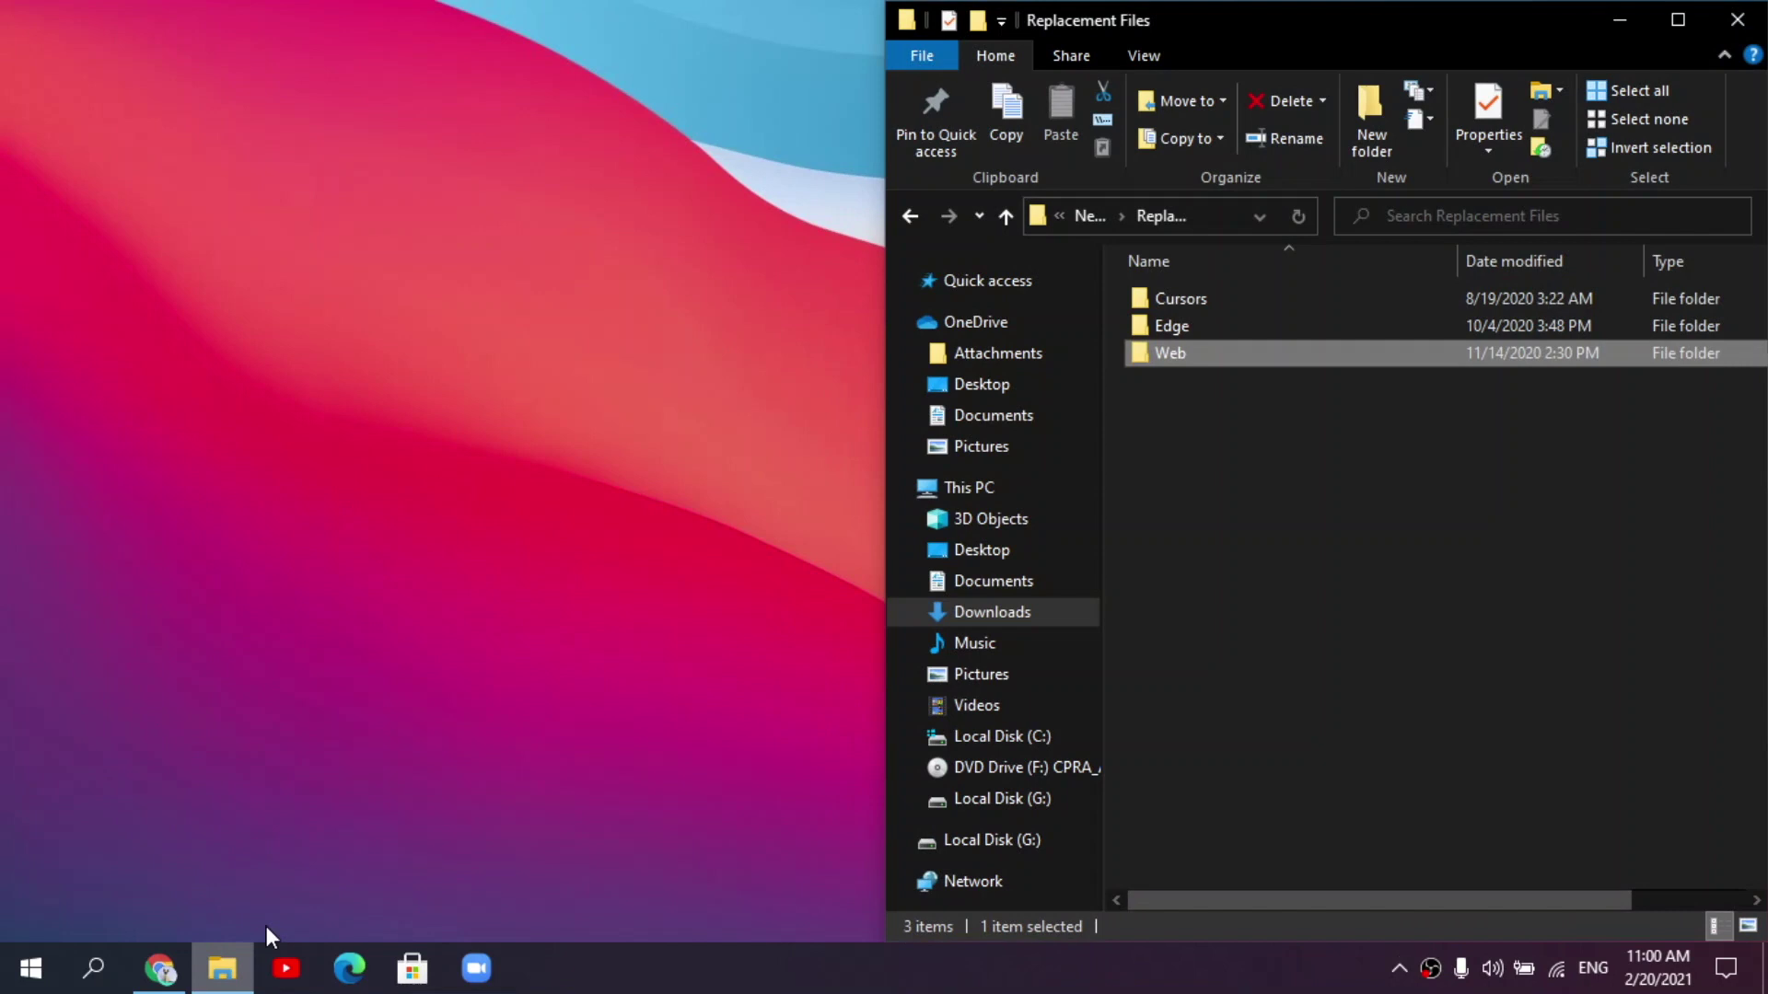
{"action": "left_click", "coordinate": [1653, 19]}
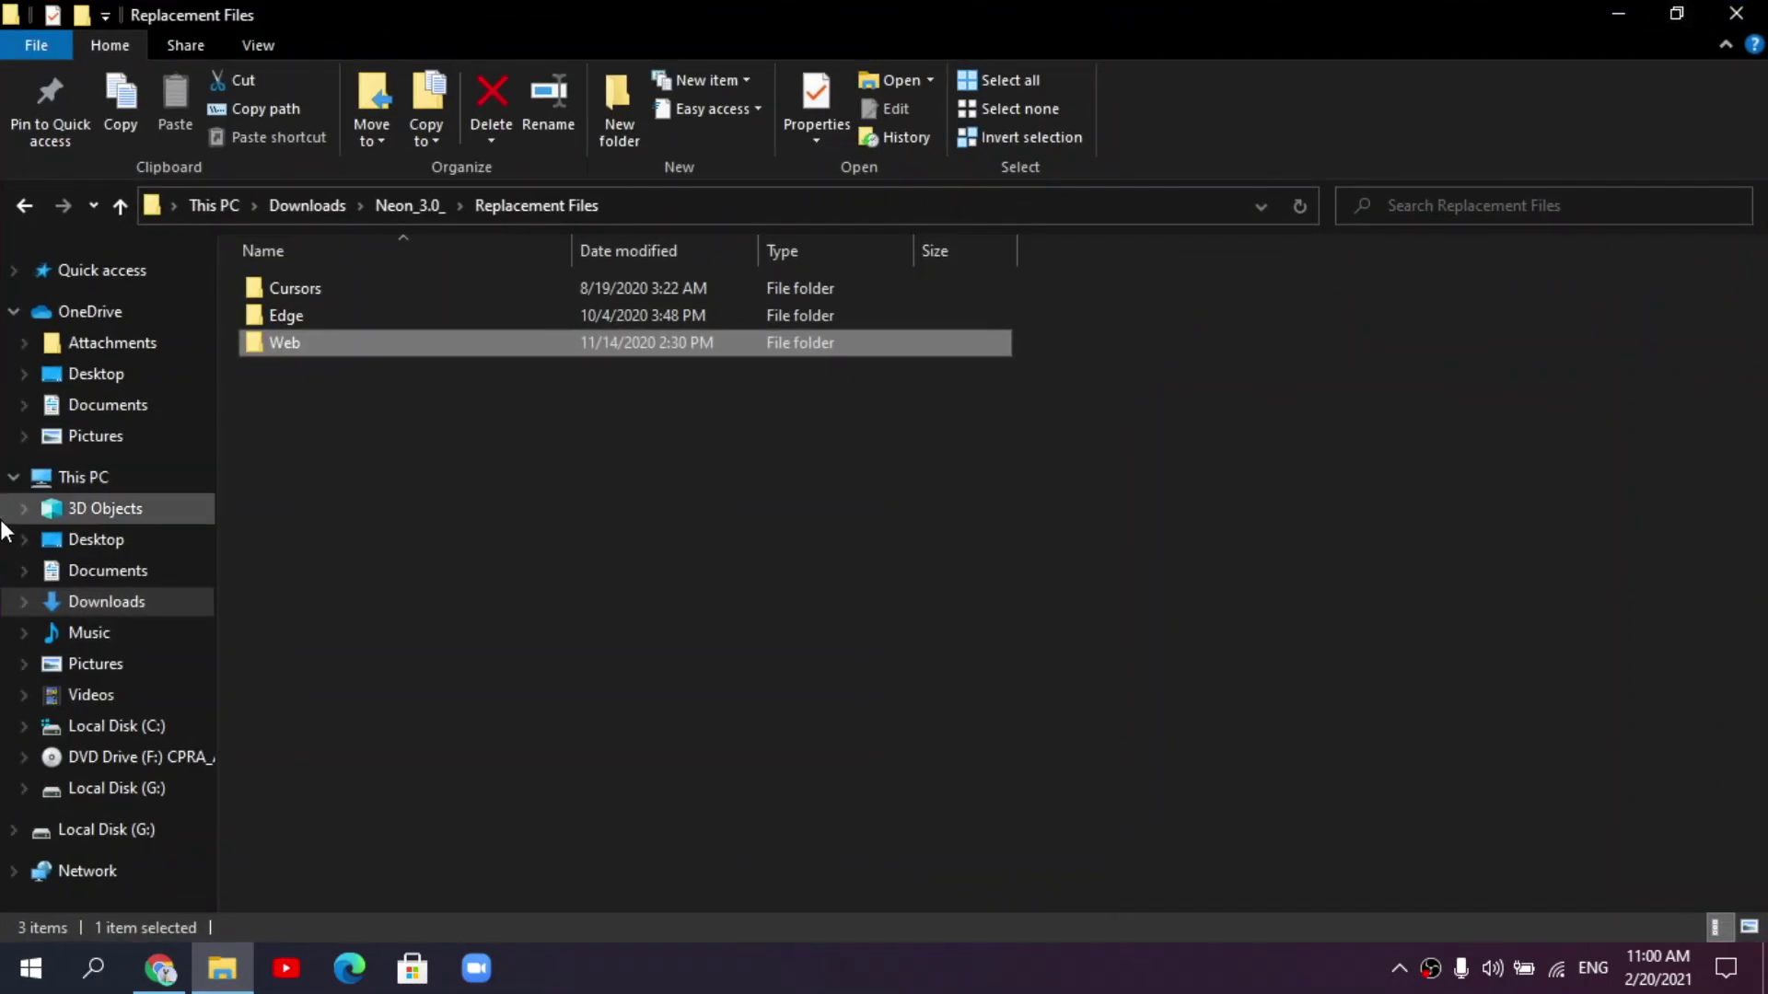
{"action": "left_click", "coordinate": [109, 572]}
{"action": "left_click", "coordinate": [126, 606]}
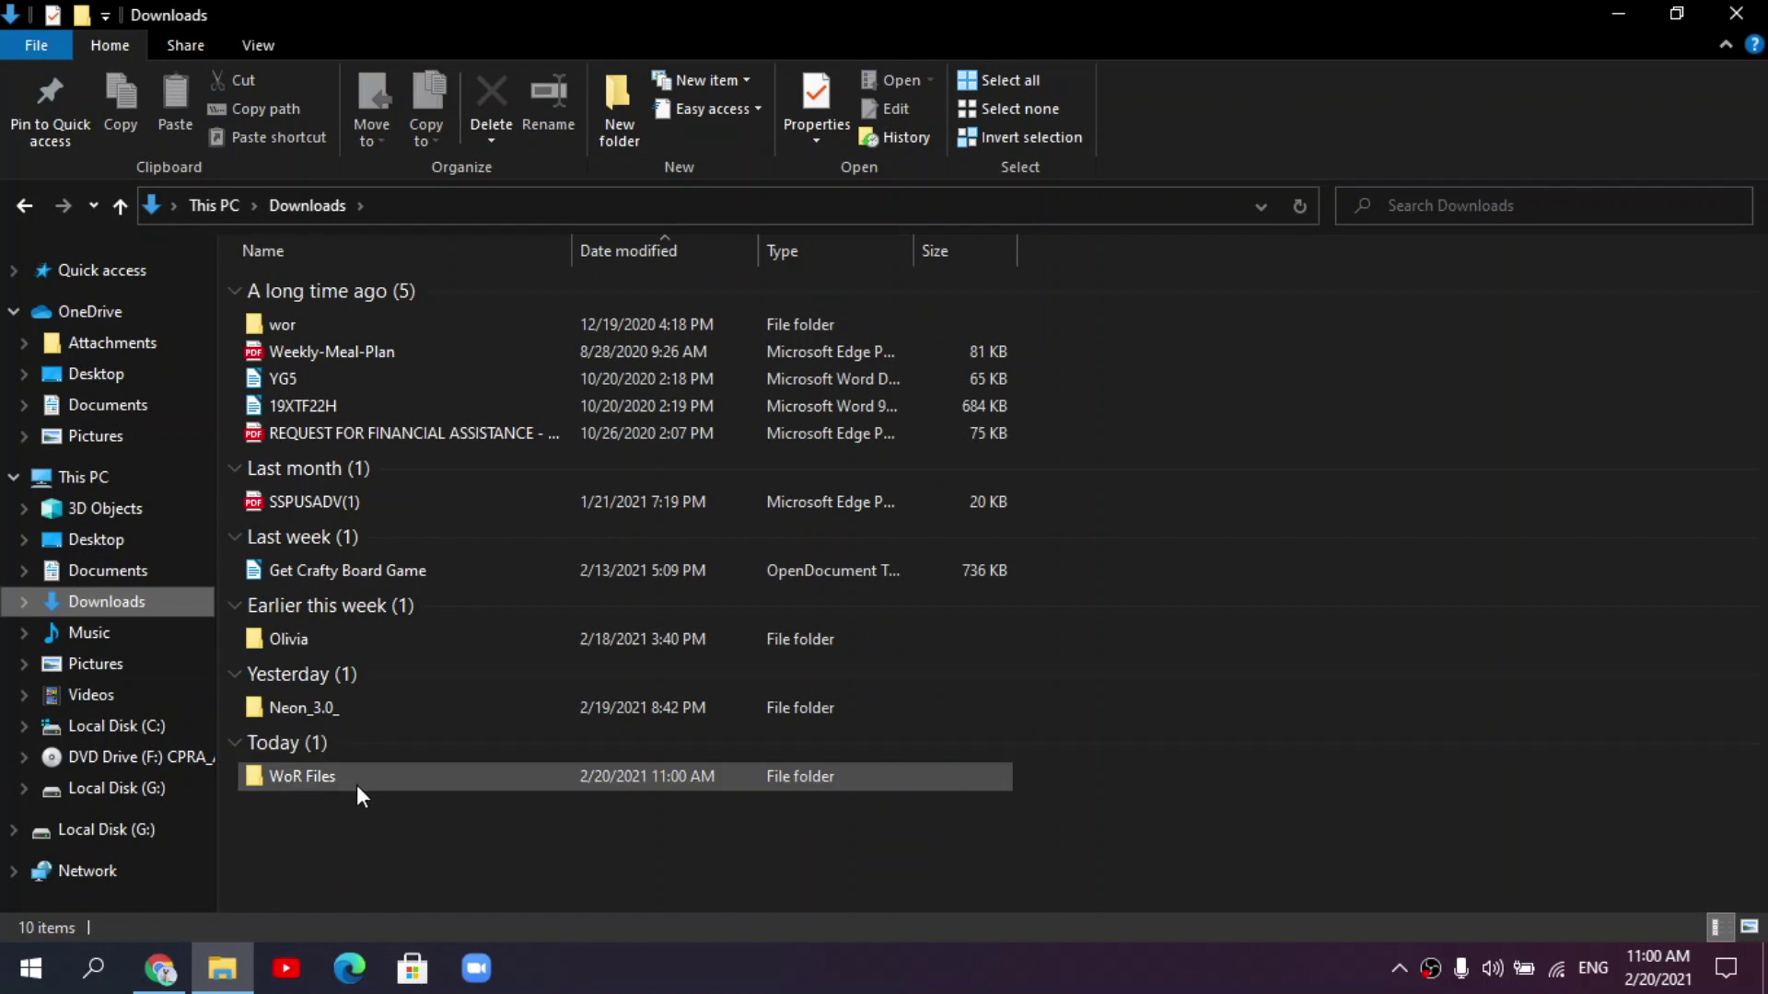
{"action": "double_click", "coordinate": [356, 783]}
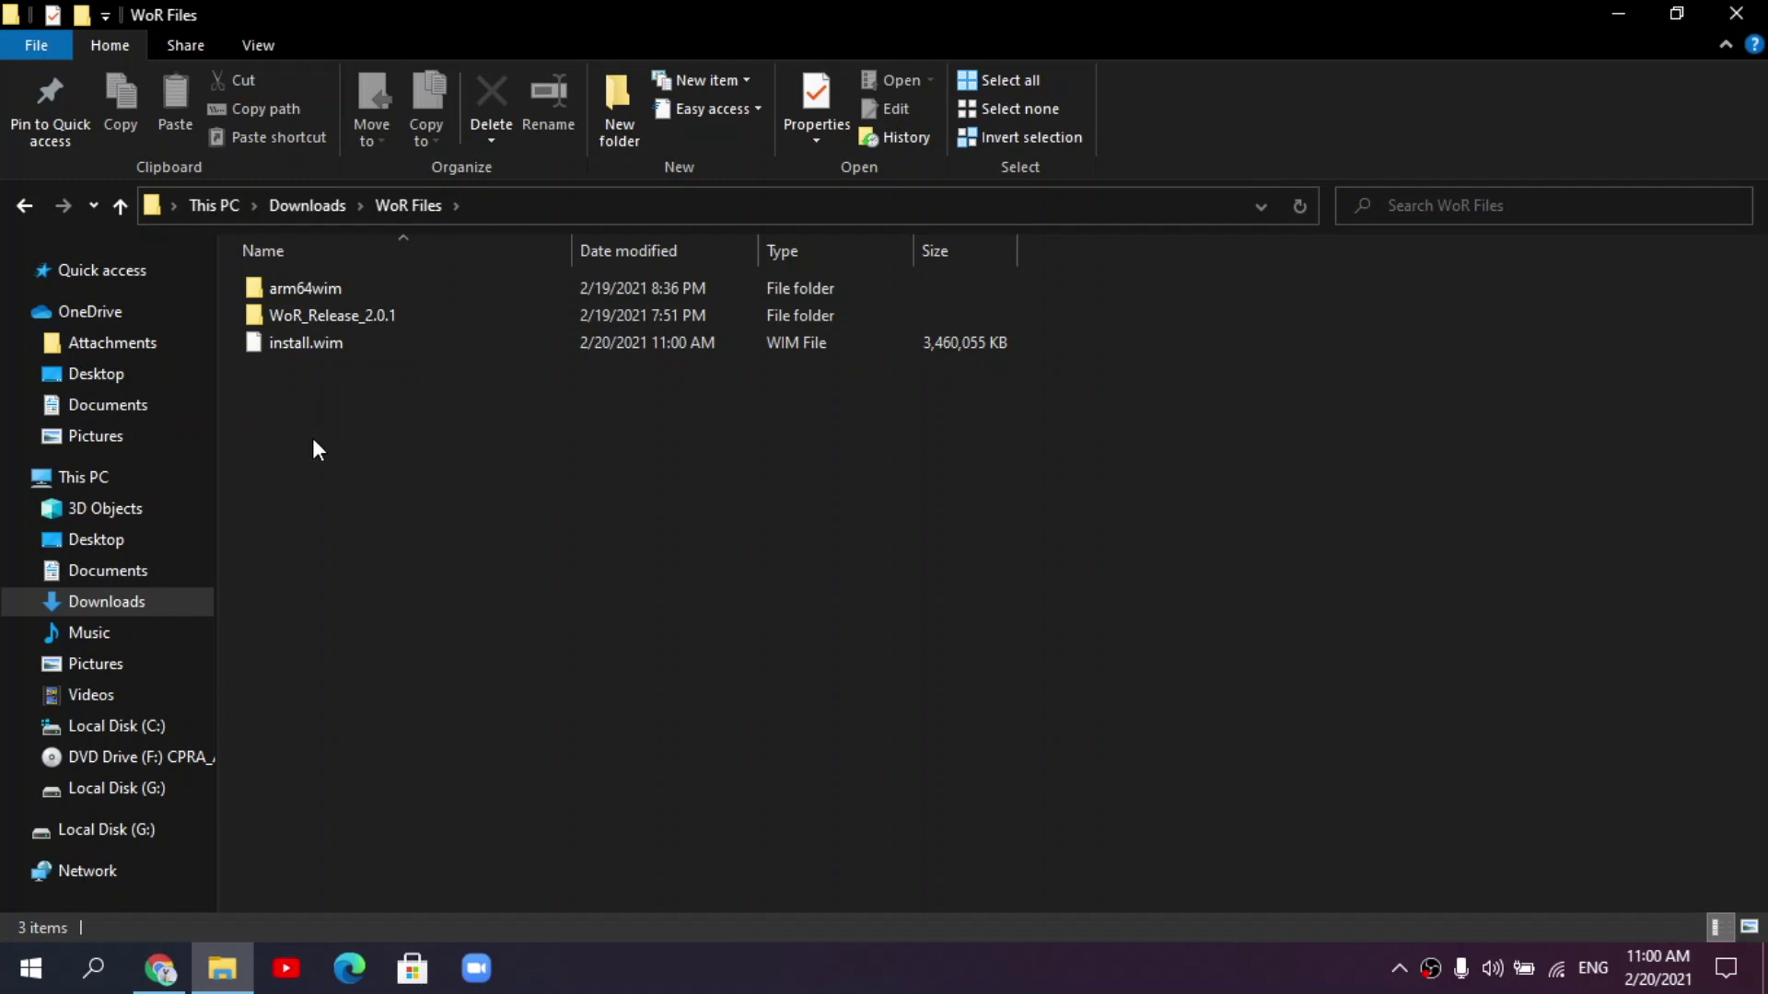
{"action": "left_click", "coordinate": [26, 204]}
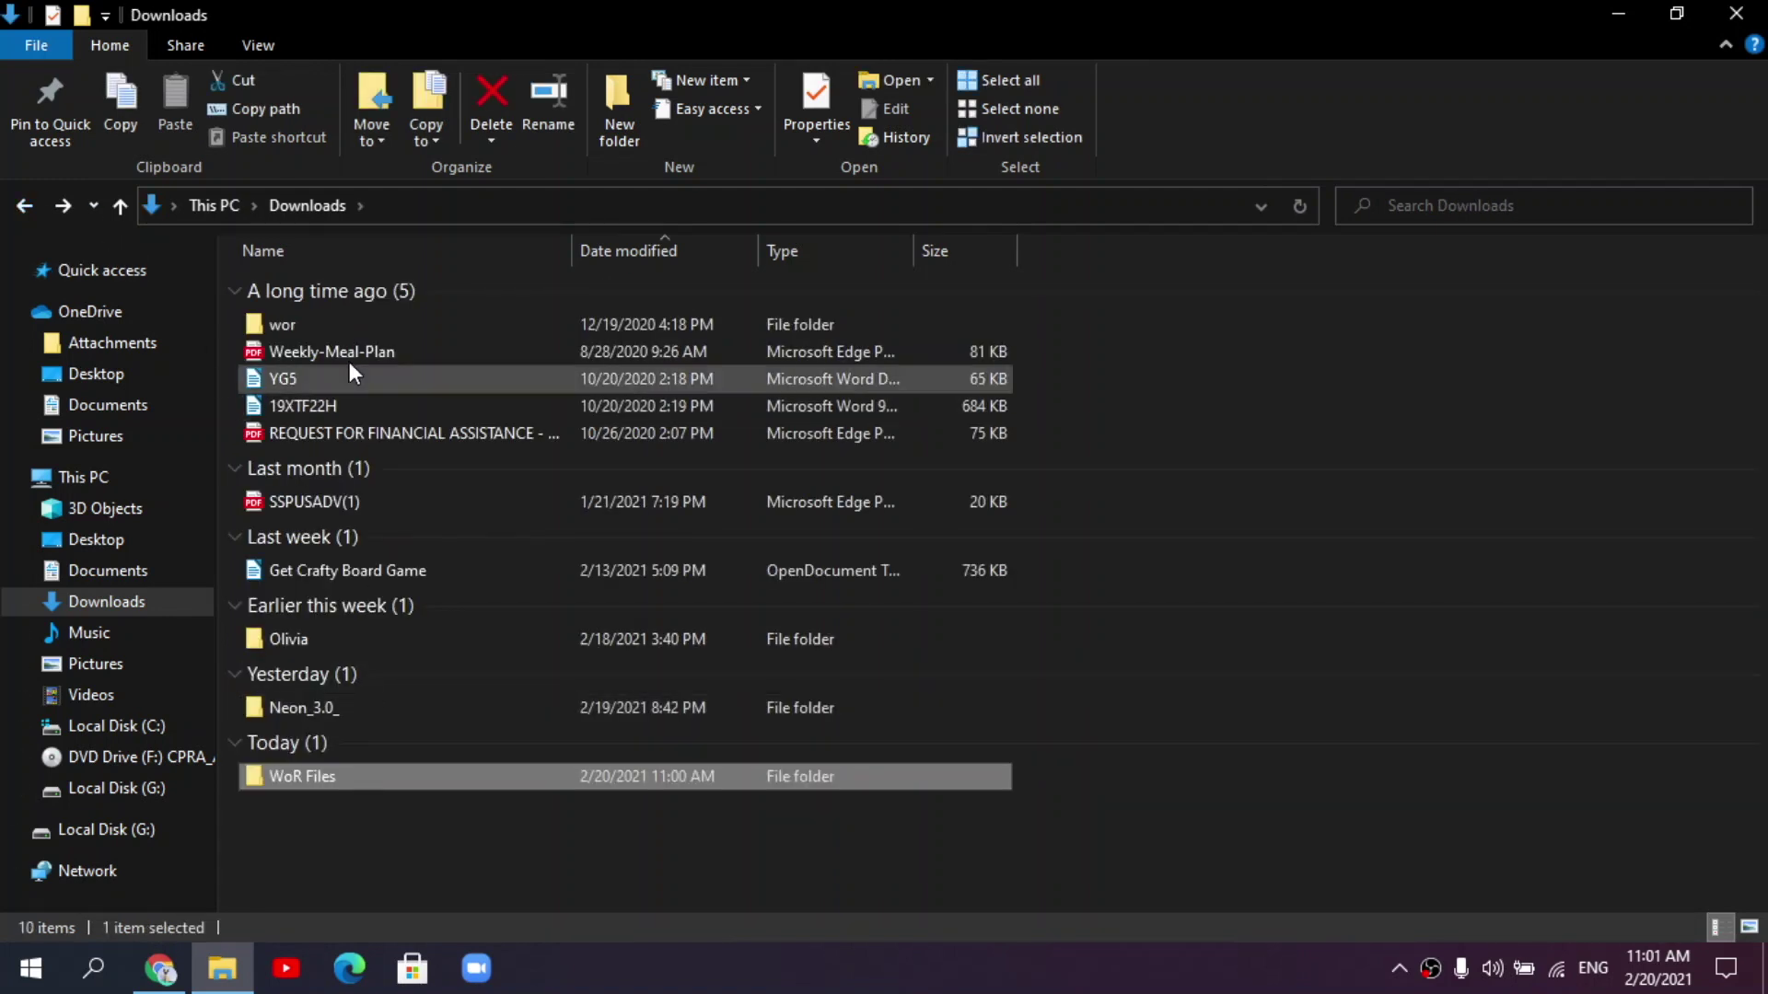
{"action": "double_click", "coordinate": [329, 772]}
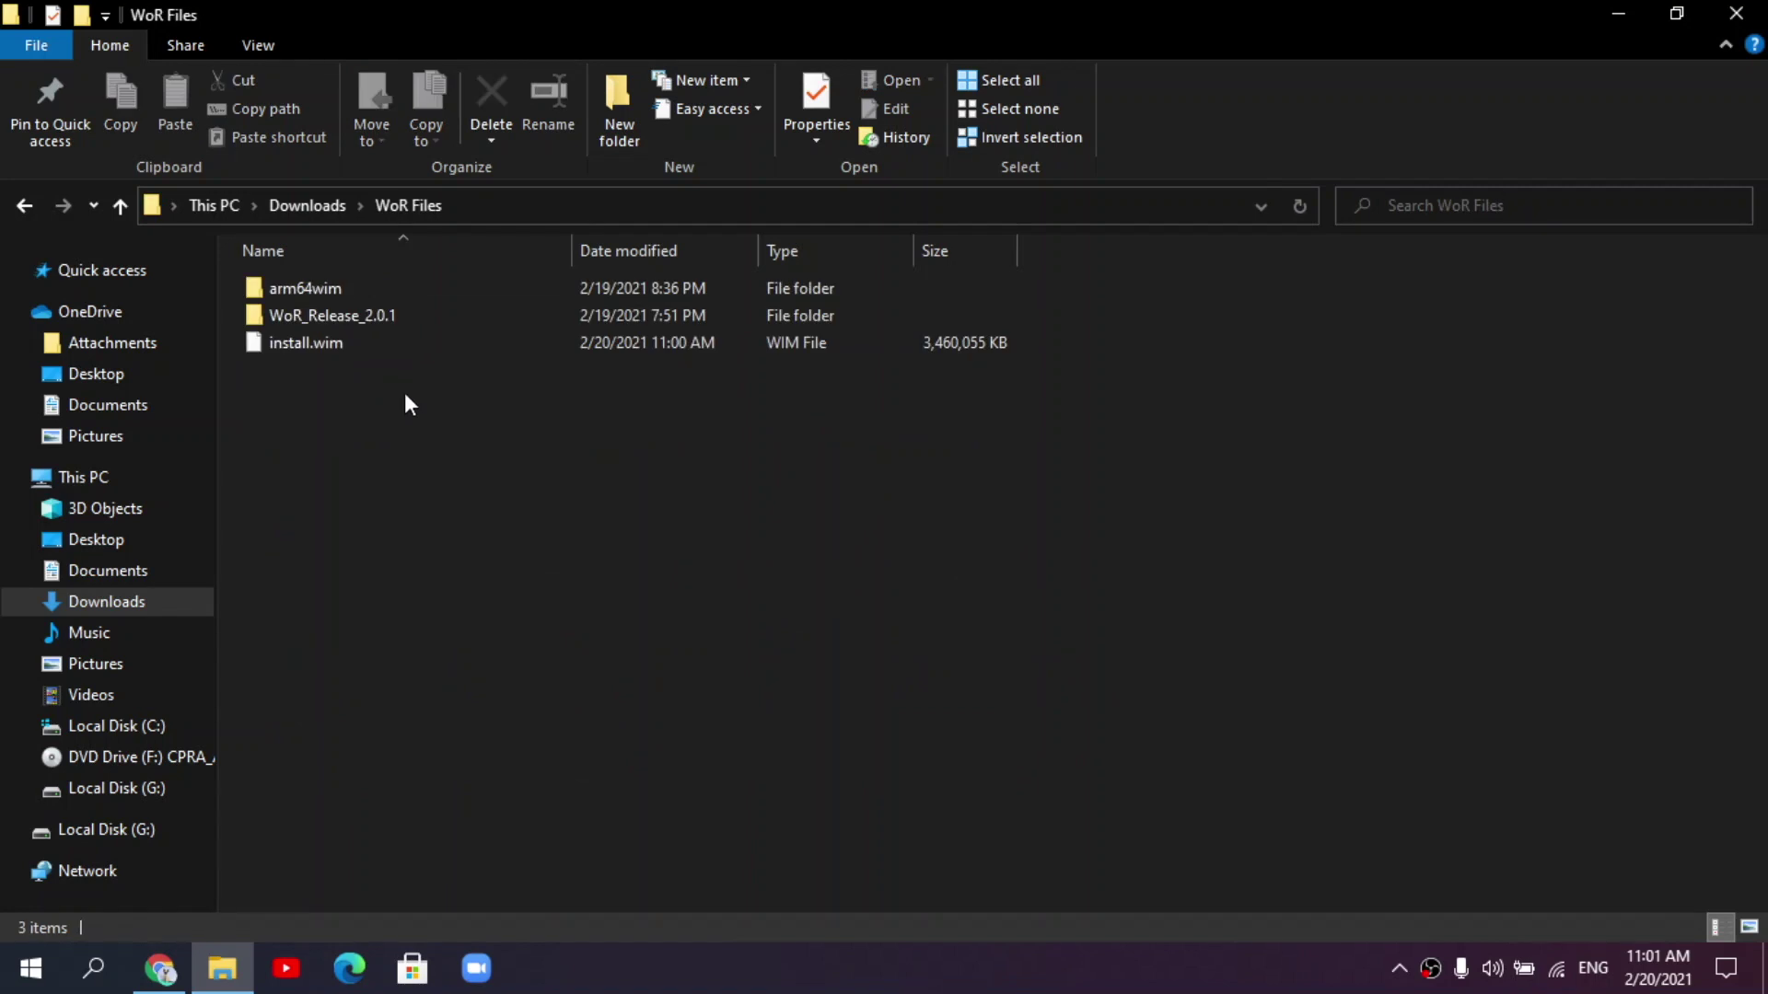
- Launch the WoR application from the WoR_Release_2.0.1 folder and close File Explorer
{"action": "double_click", "coordinate": [385, 313]}
{"action": "left_click", "coordinate": [349, 695]}
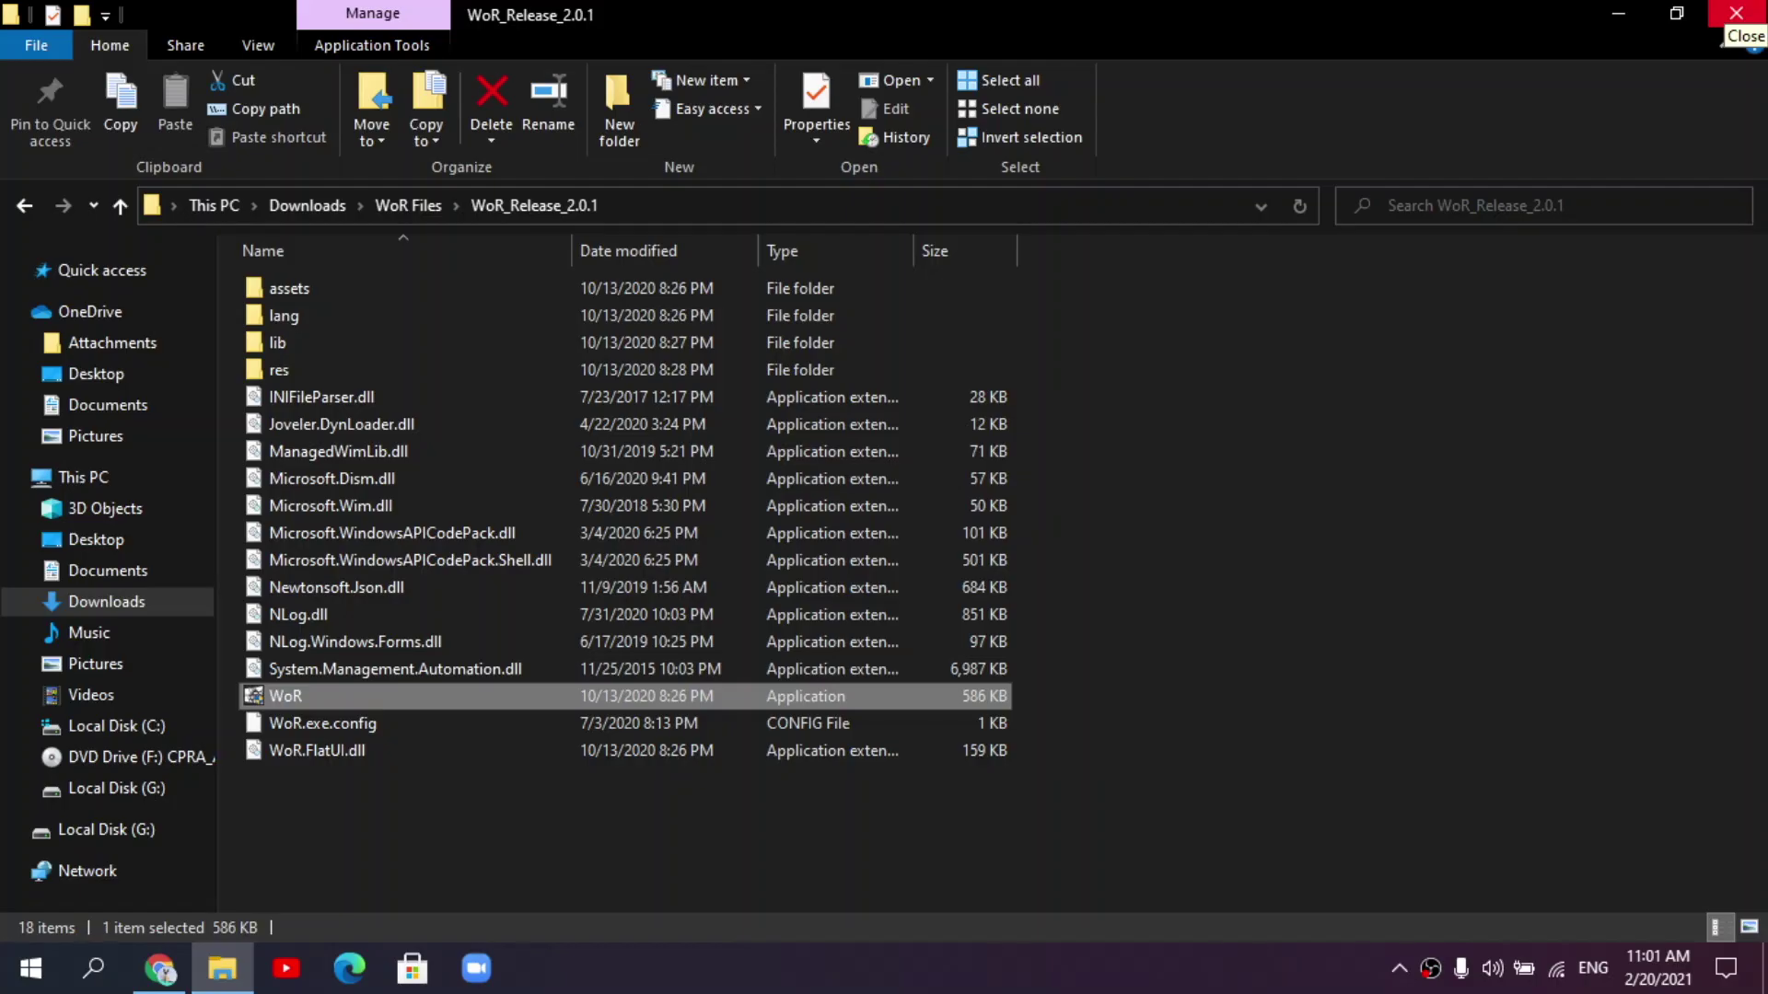
{"action": "left_click", "coordinate": [1735, 13]}
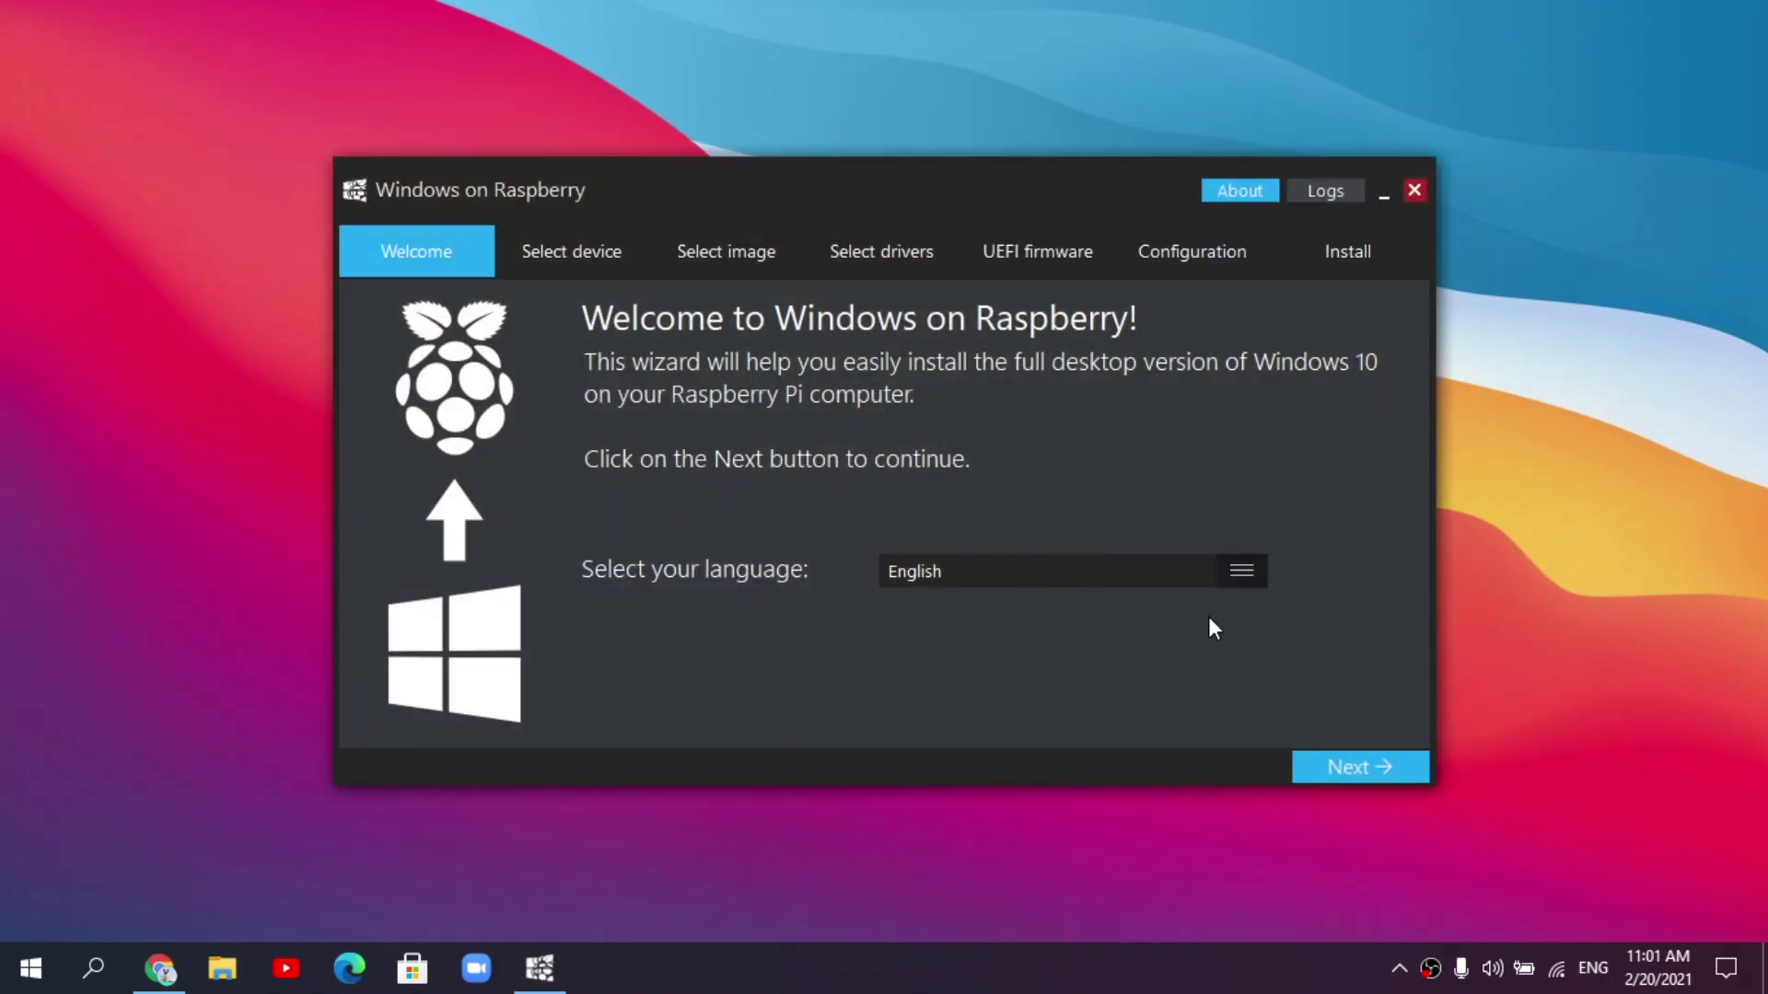
- Choose Raspberry Pi 4 [ARM64] as the device type and the 465 GB Kingston SNA-DC/U USB disk as the storage drive
{"action": "left_click", "coordinate": [1386, 771]}
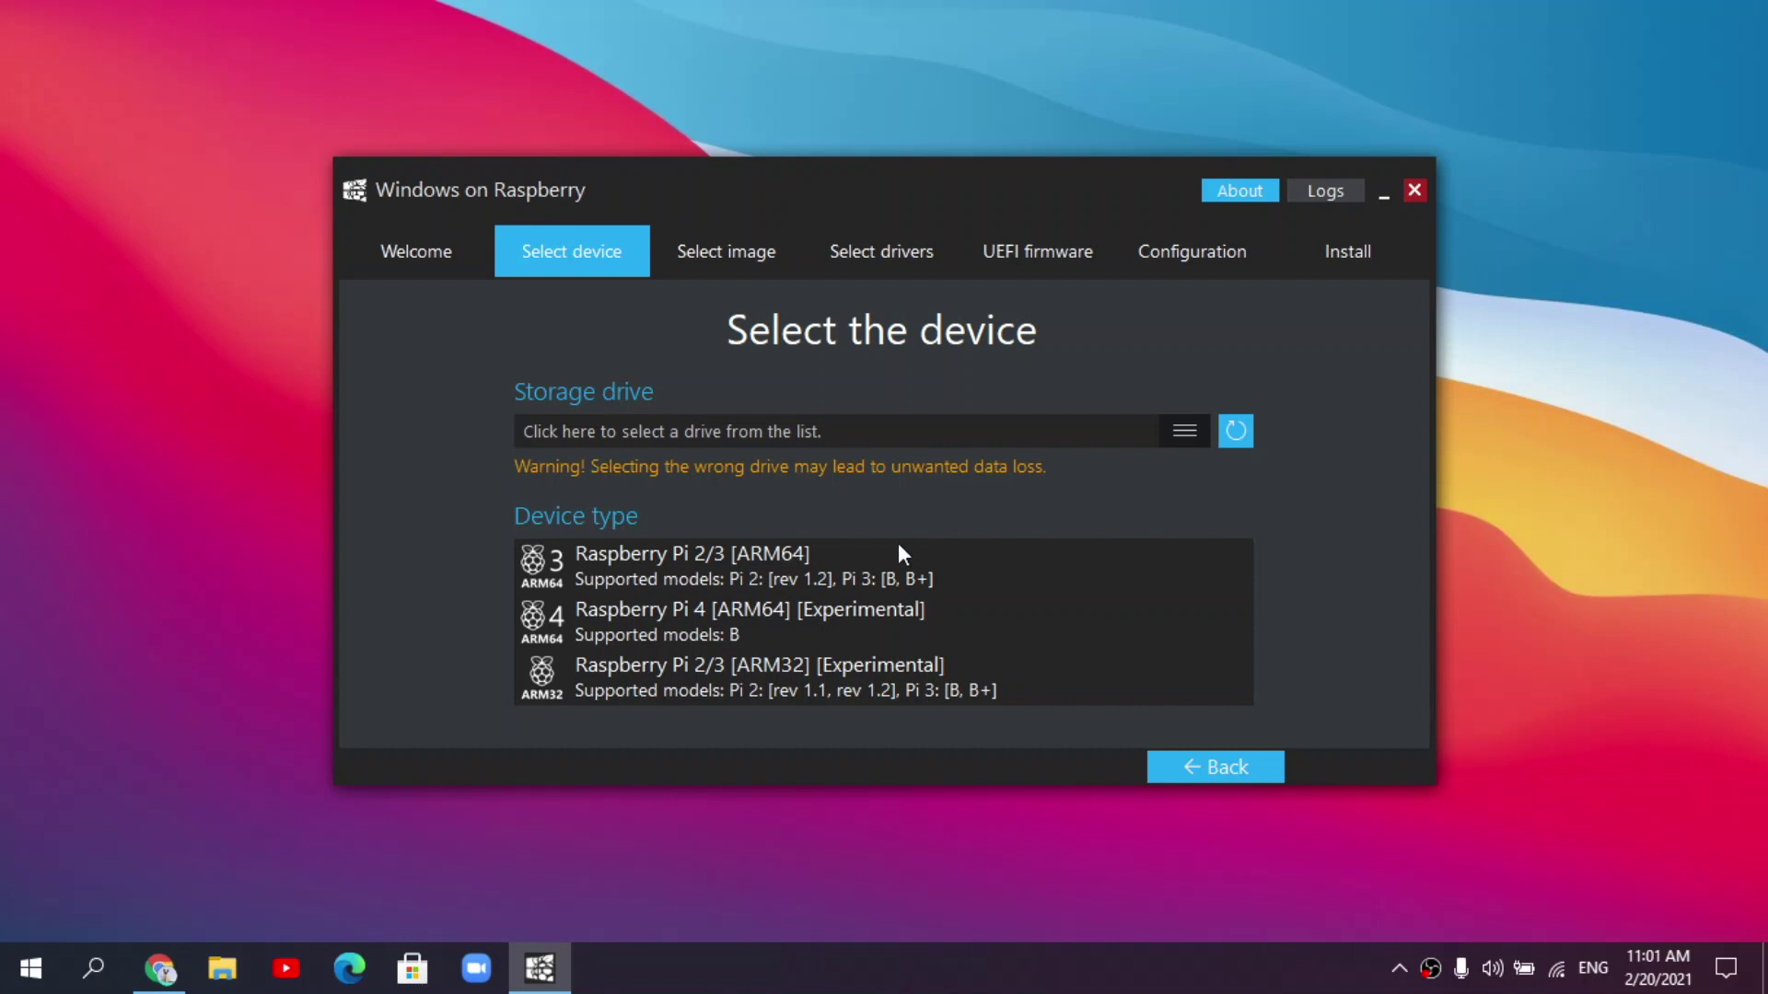
{"action": "left_click", "coordinate": [875, 624]}
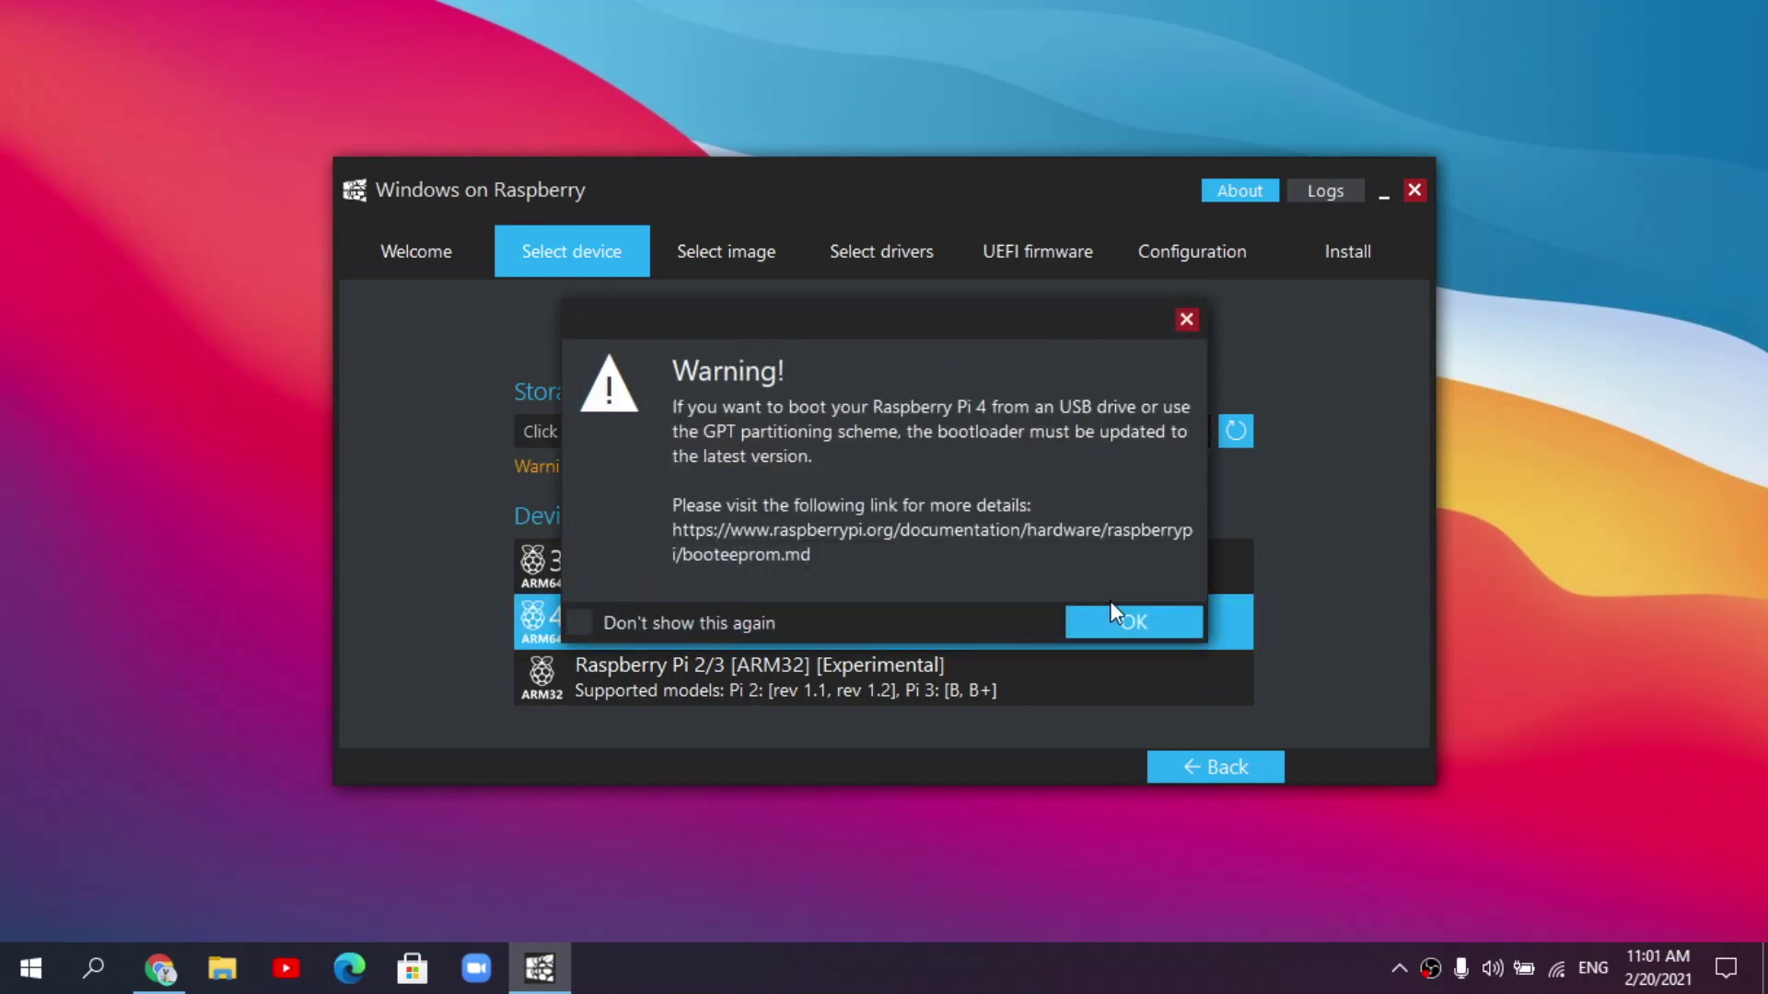
{"action": "left_click", "coordinate": [1132, 622]}
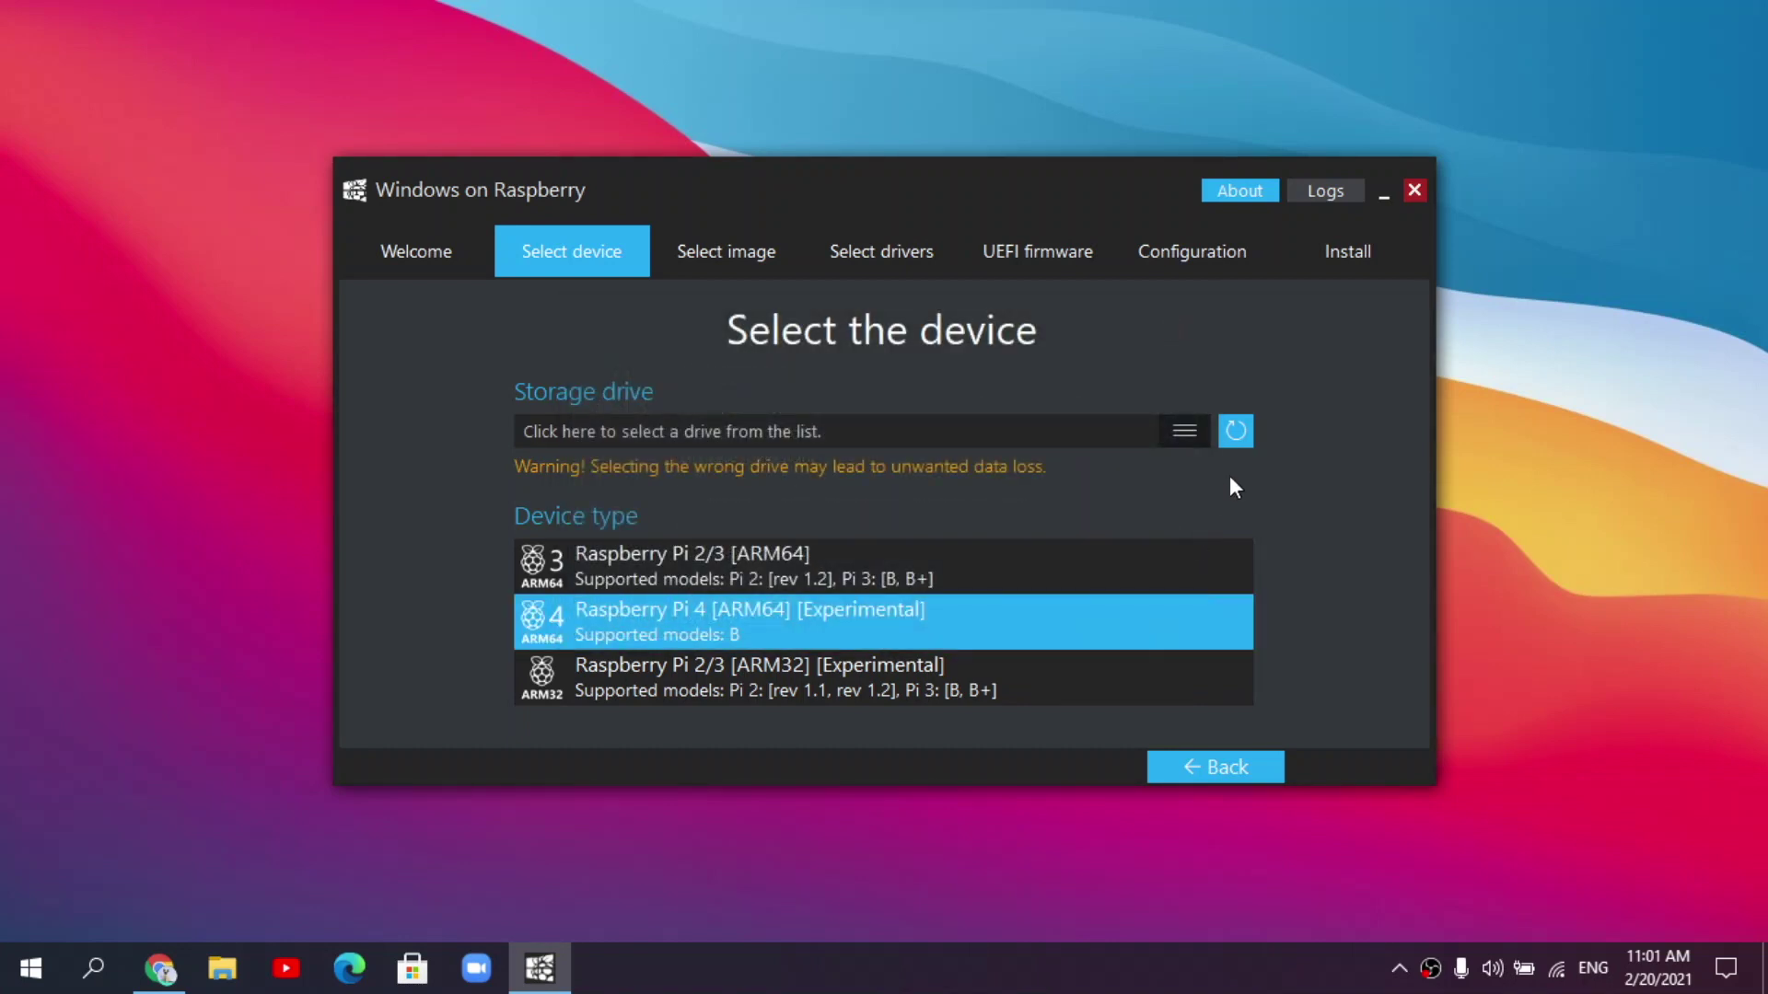
{"action": "left_click", "coordinate": [1178, 429]}
{"action": "left_click", "coordinate": [1035, 465]}
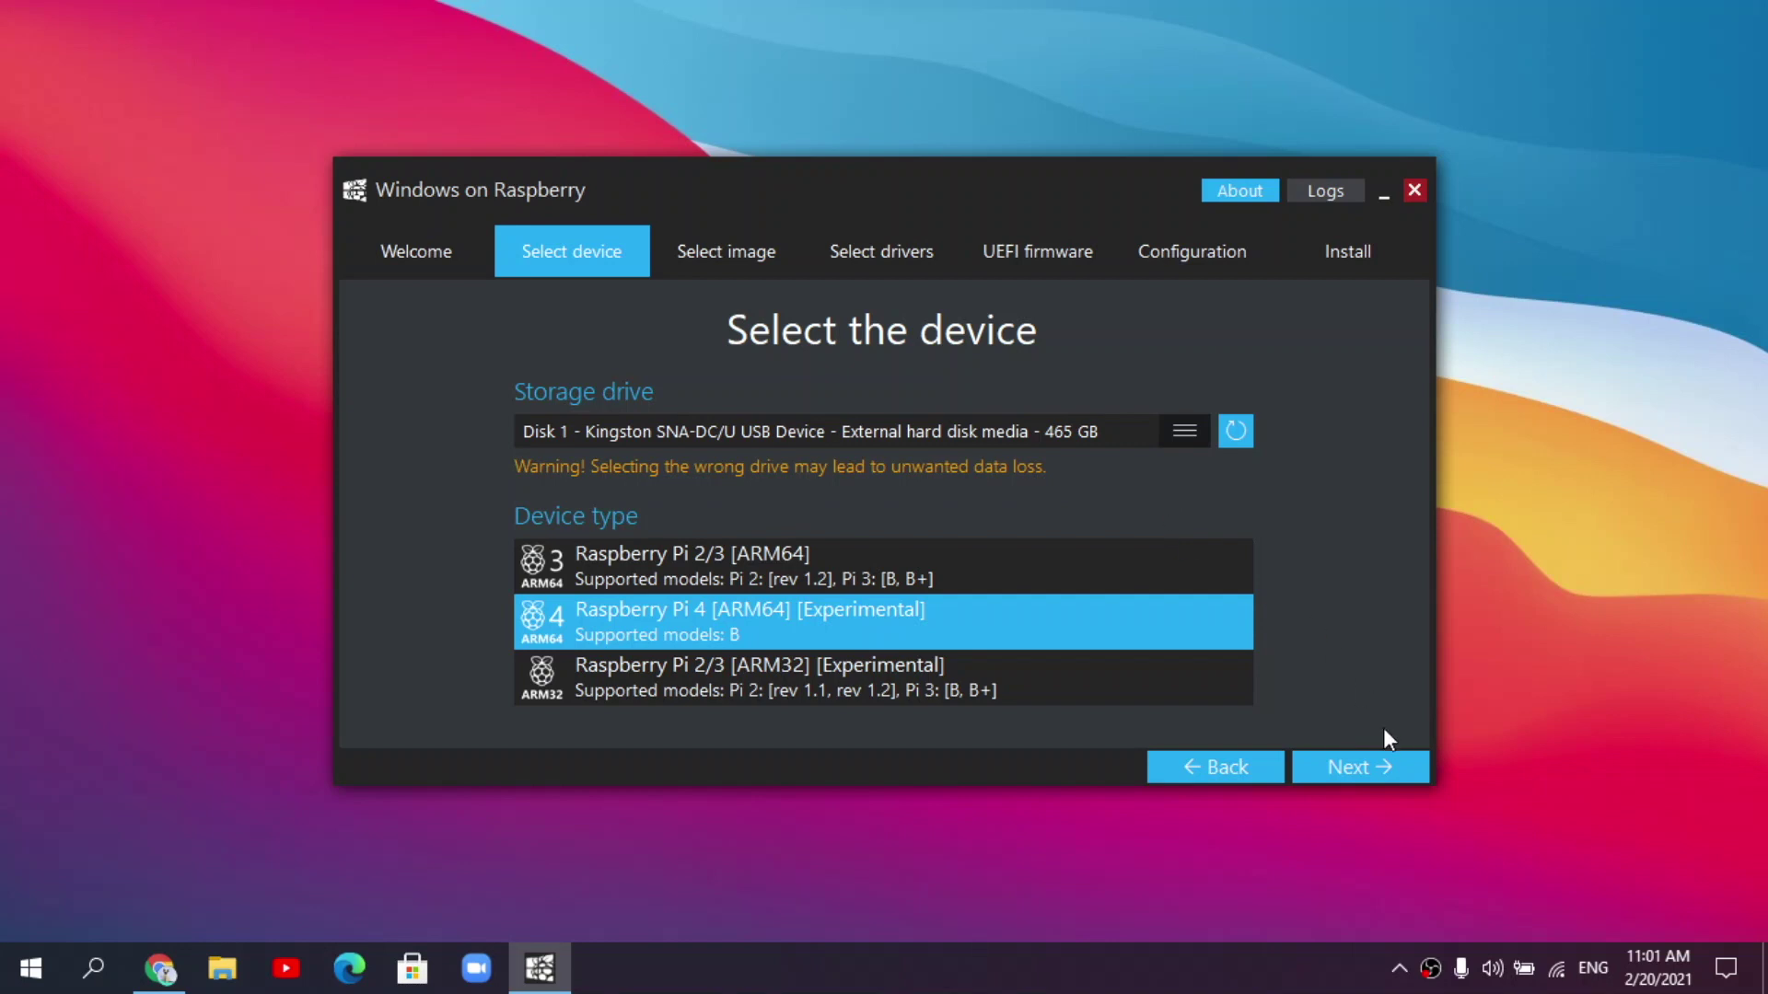
- Load install.wim from the WoR Files folder in Downloads as the Windows on ARM image
{"action": "left_click", "coordinate": [1364, 764]}
{"action": "left_click", "coordinate": [1248, 433]}
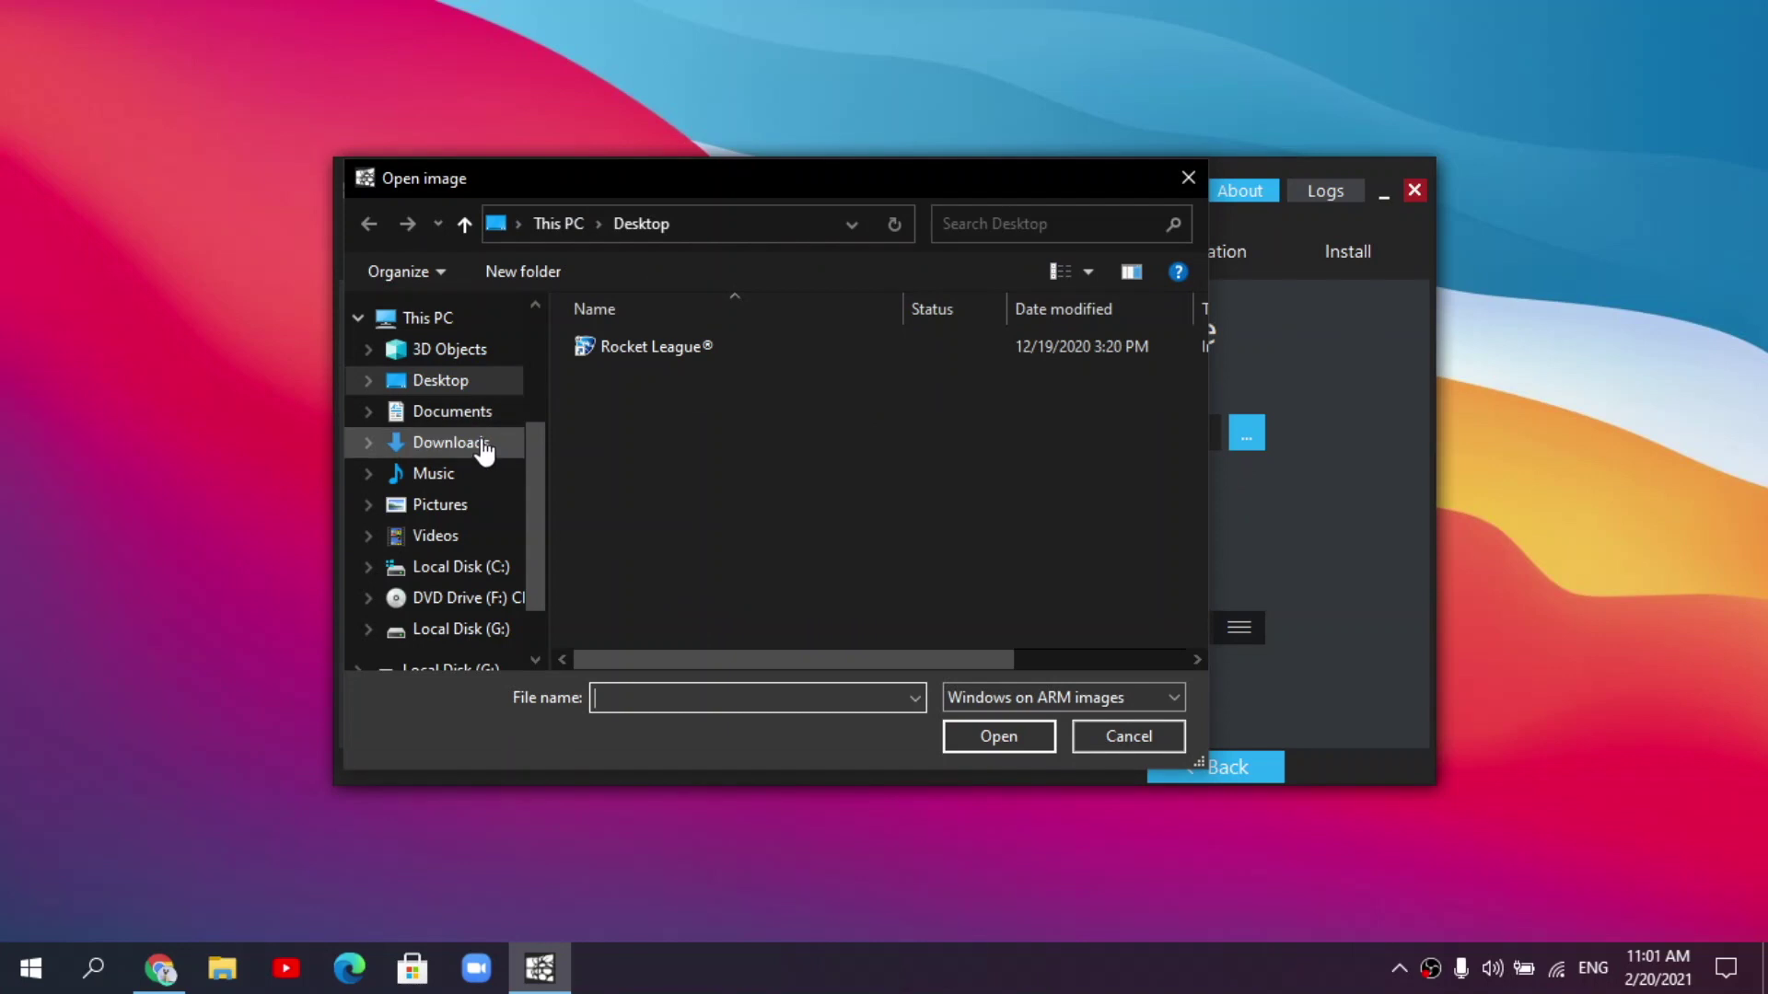
{"action": "left_click", "coordinate": [483, 451]}
{"action": "scroll", "coordinate": [672, 590], "scroll_direction": "right", "scroll_amount": 3}
{"action": "scroll", "coordinate": [649, 578], "scroll_direction": "left", "scroll_amount": 3}
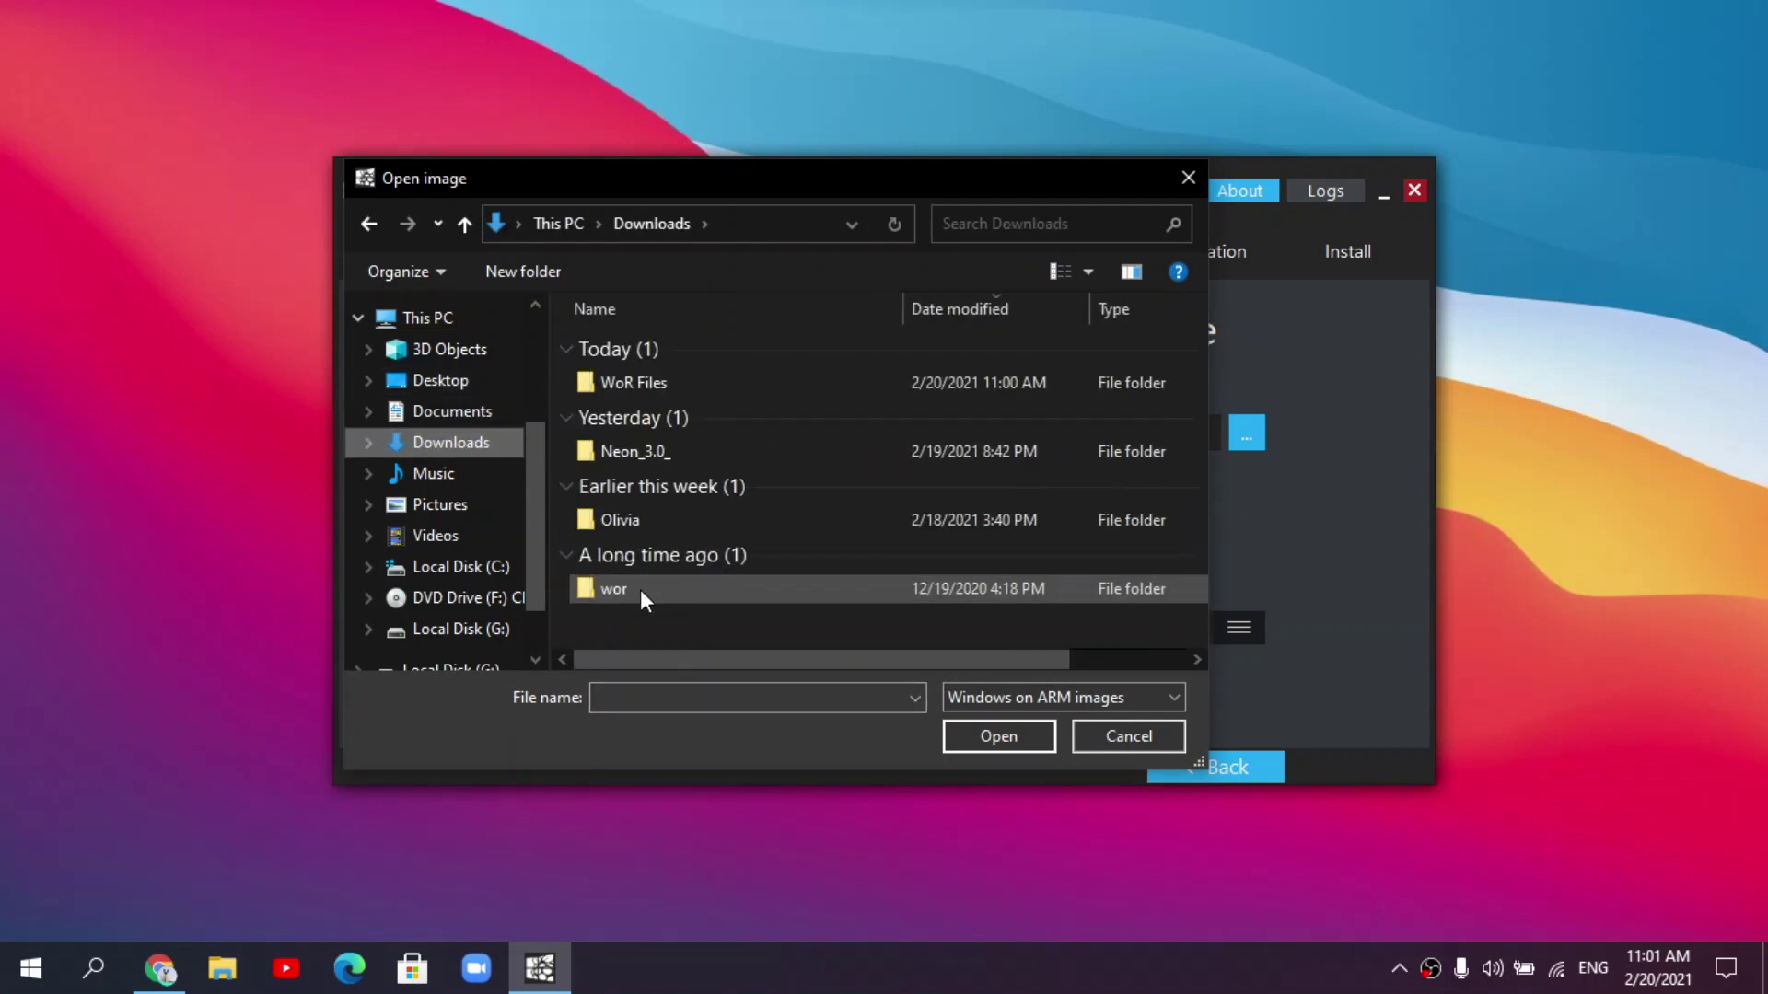
{"action": "double_click", "coordinate": [639, 590]}
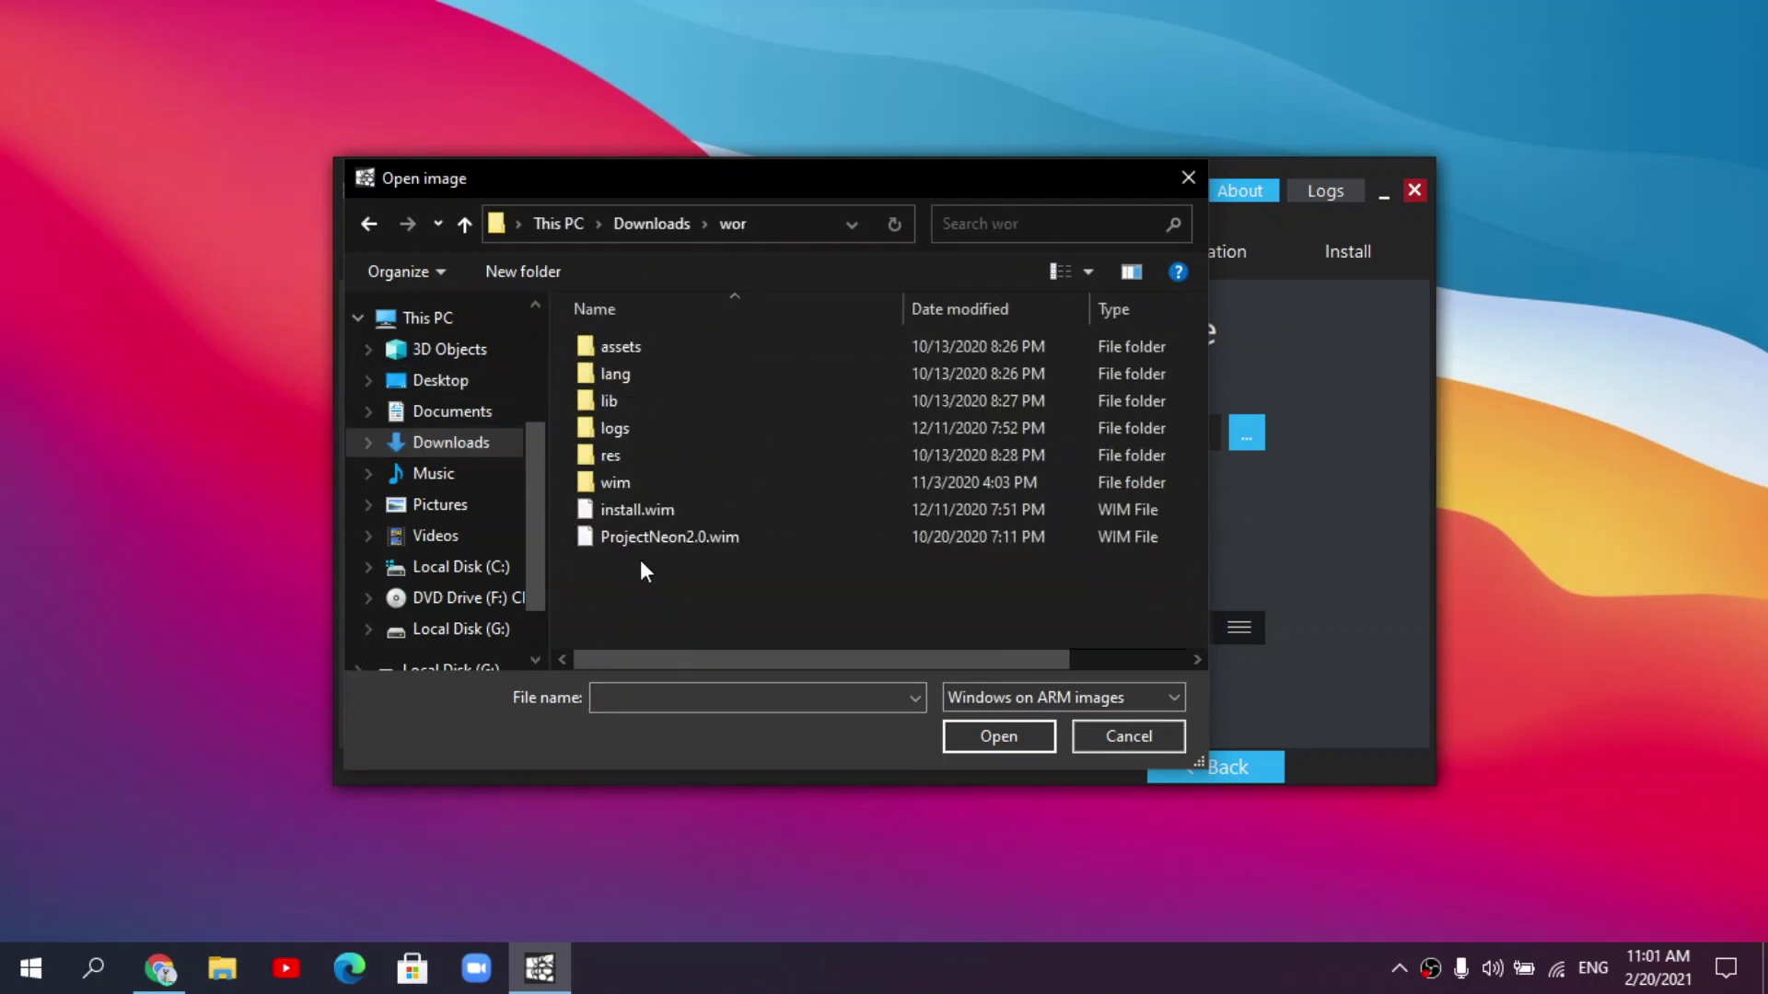
{"action": "left_click", "coordinate": [369, 225]}
{"action": "double_click", "coordinate": [663, 384]}
{"action": "left_click", "coordinate": [663, 405]}
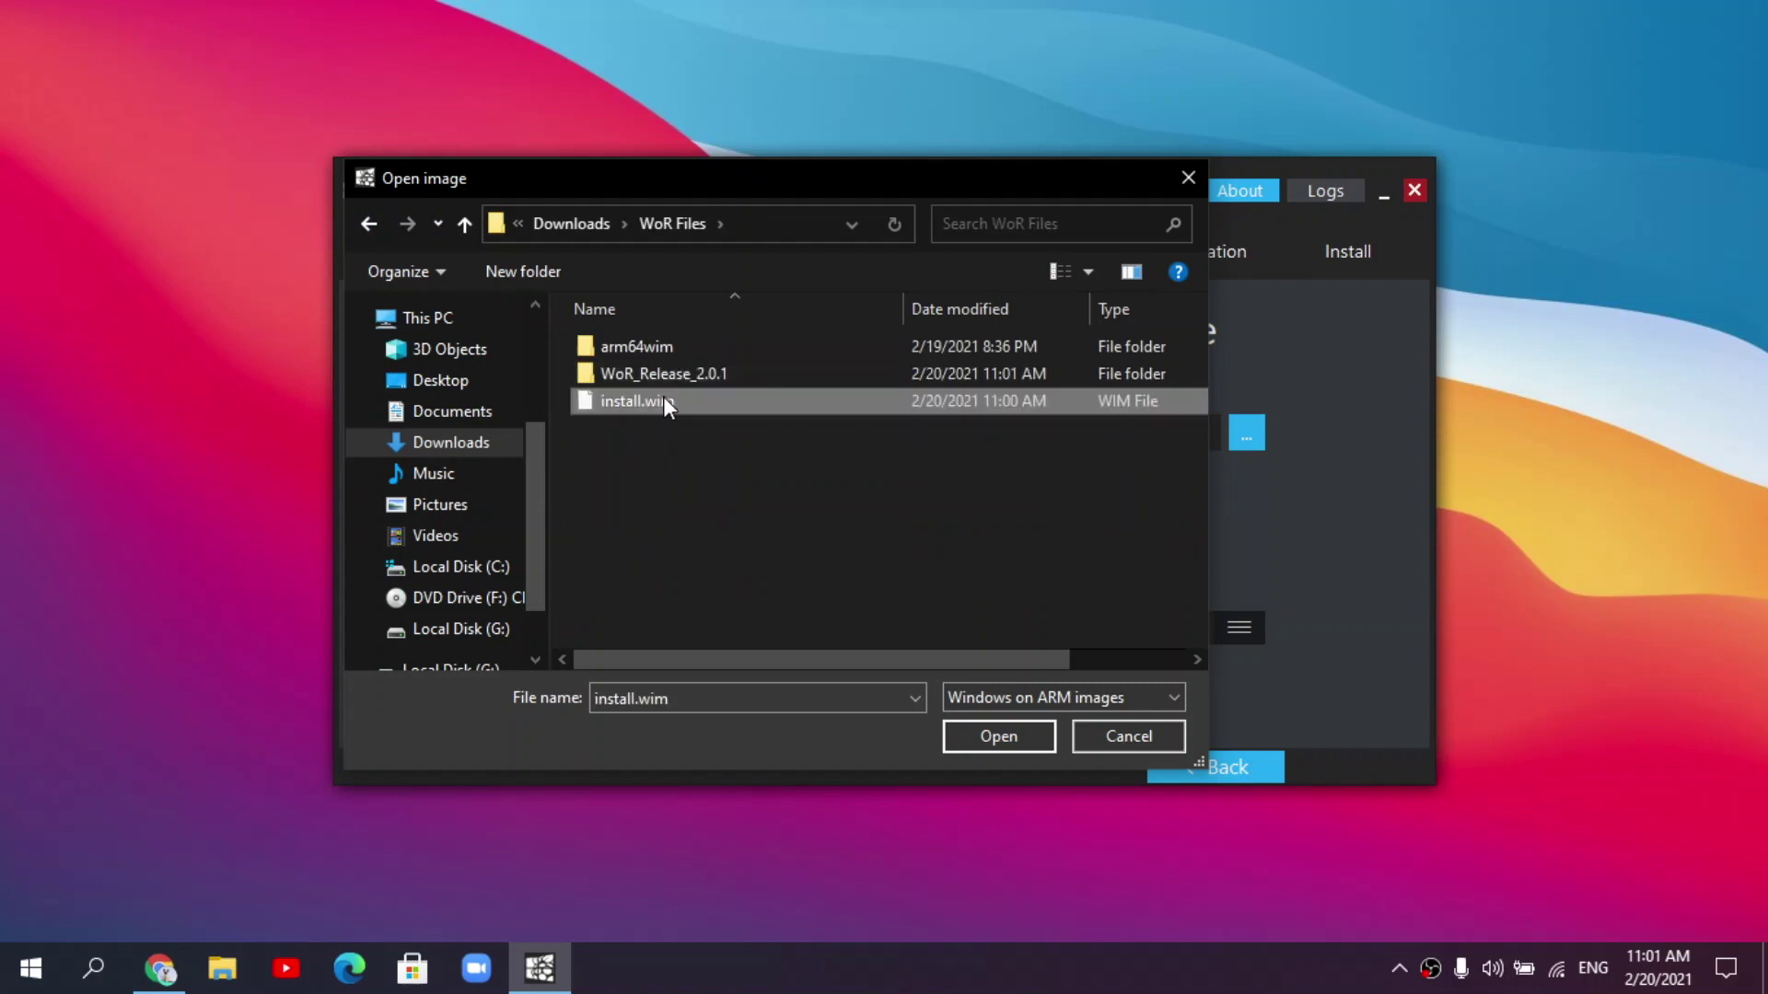
{"action": "left_click", "coordinate": [1017, 749]}
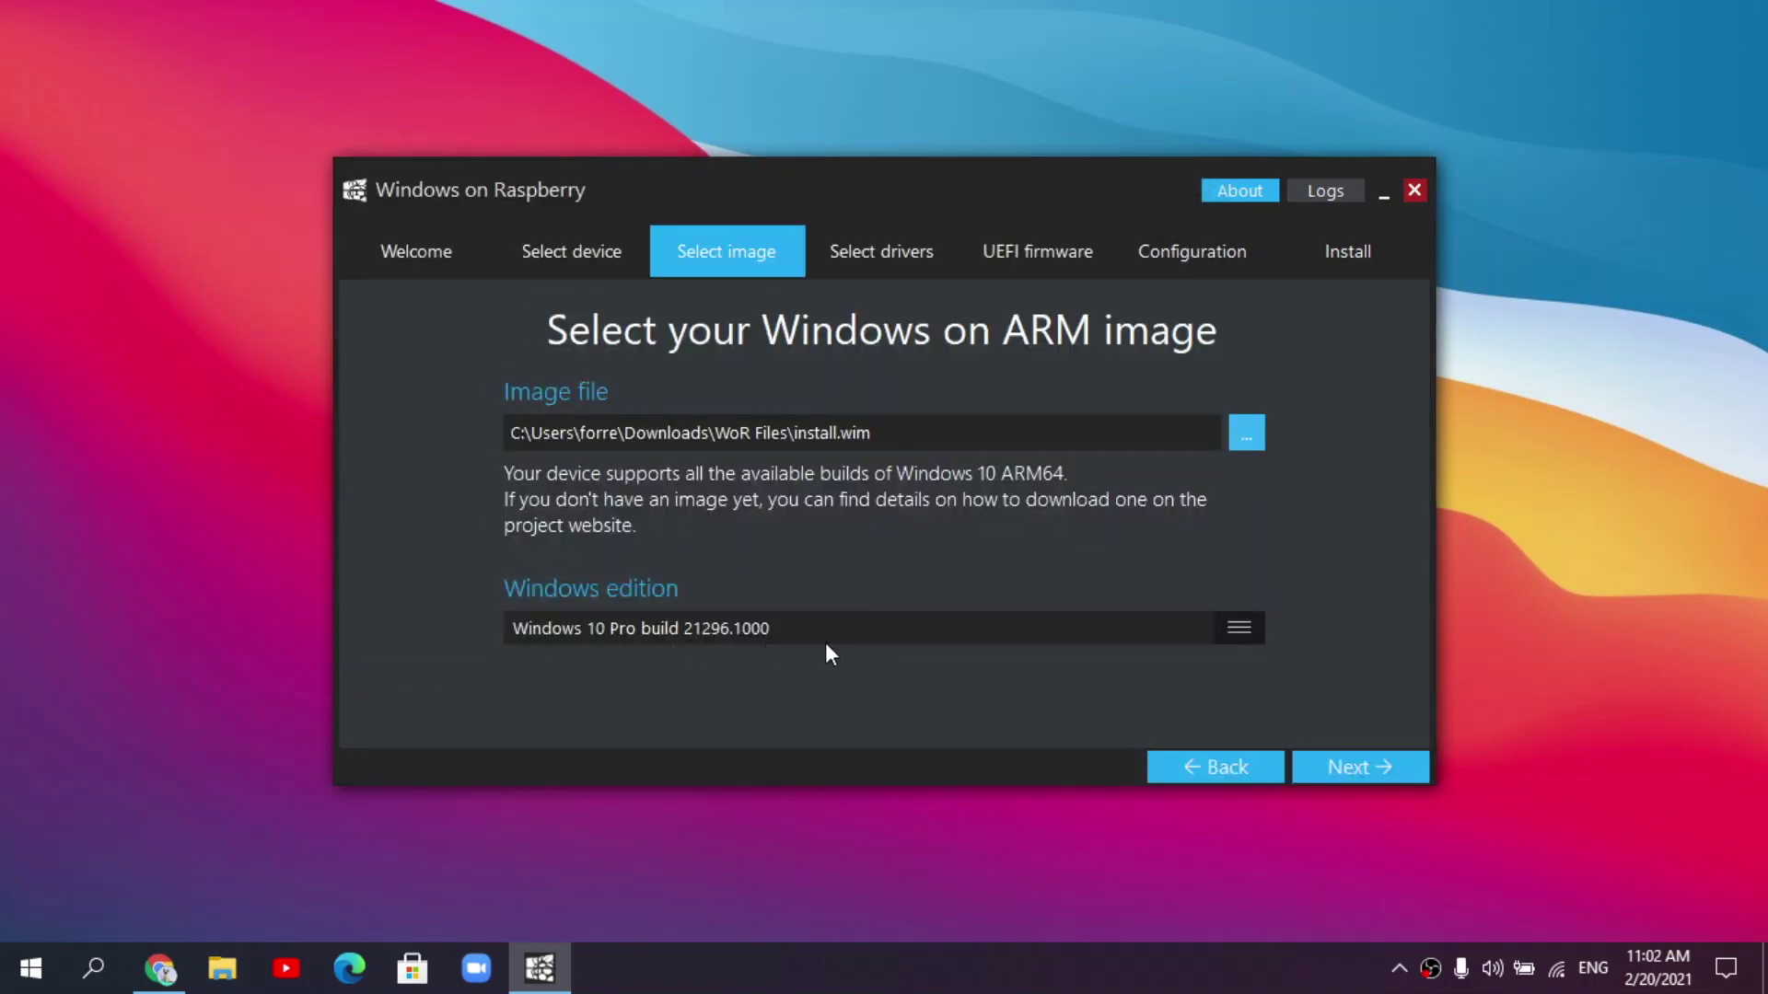
- Choose the latest driver package available on the server and accept its license agreement
{"action": "left_click", "coordinate": [1330, 764]}
{"action": "left_click", "coordinate": [618, 419]}
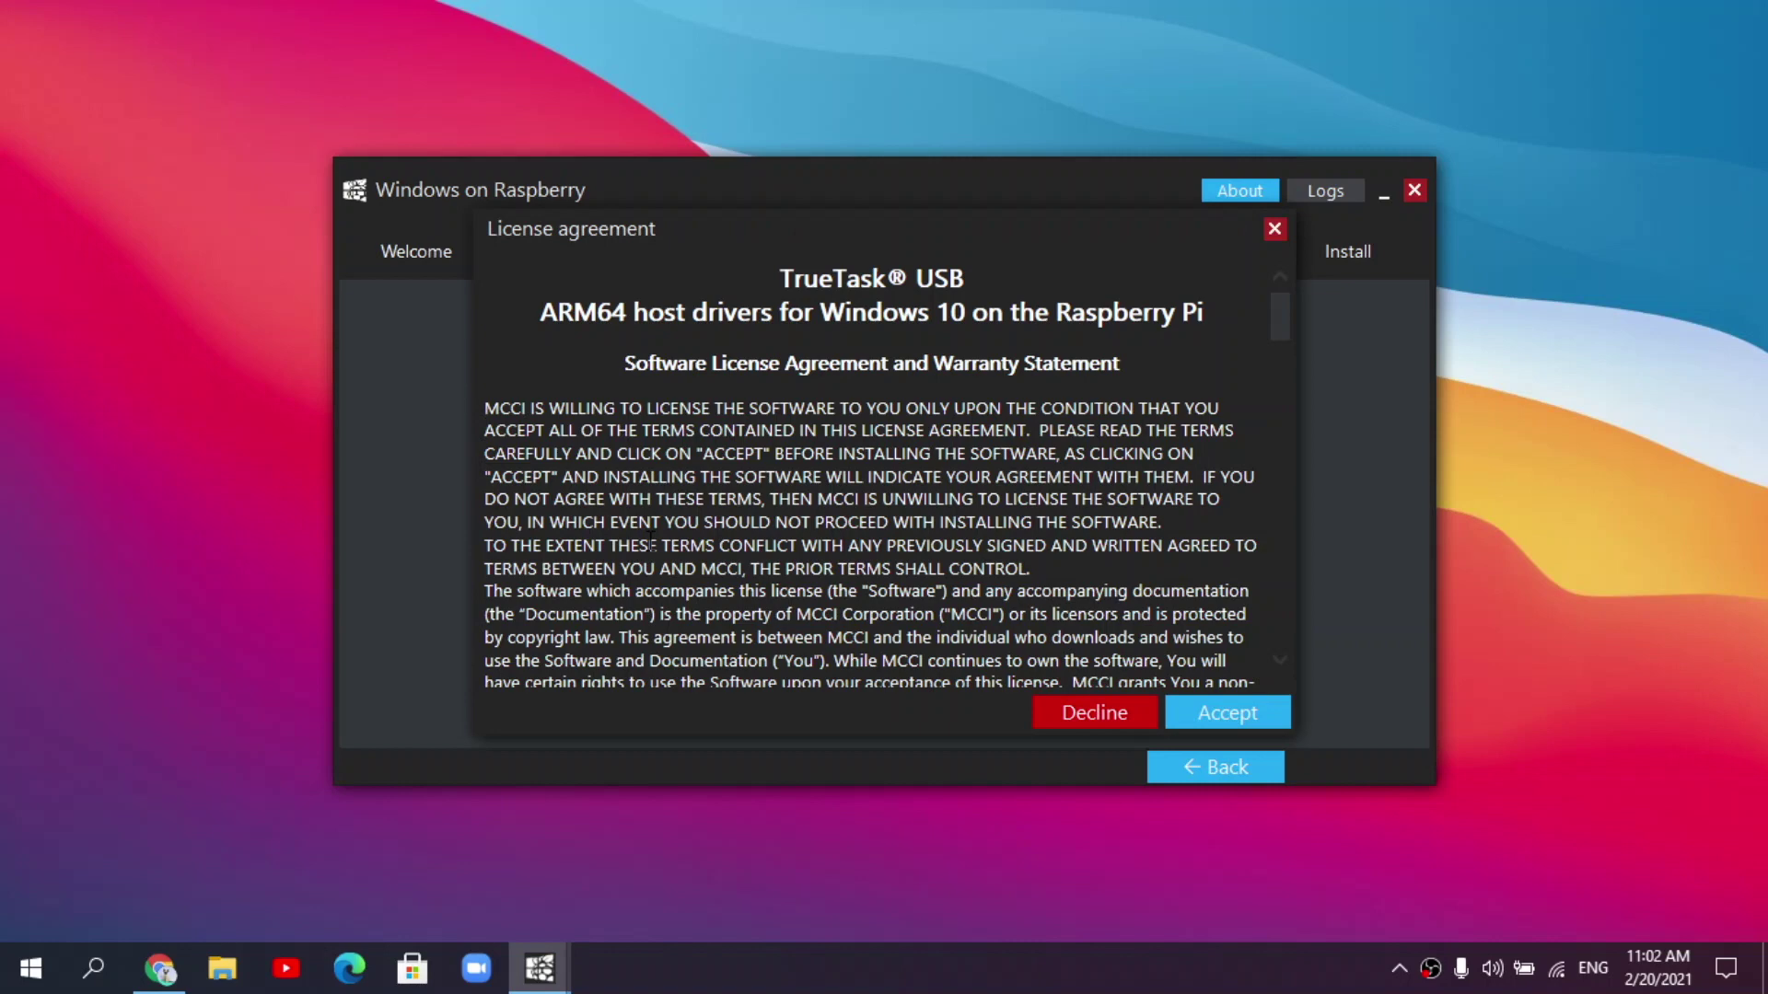
{"action": "left_click", "coordinate": [1234, 709]}
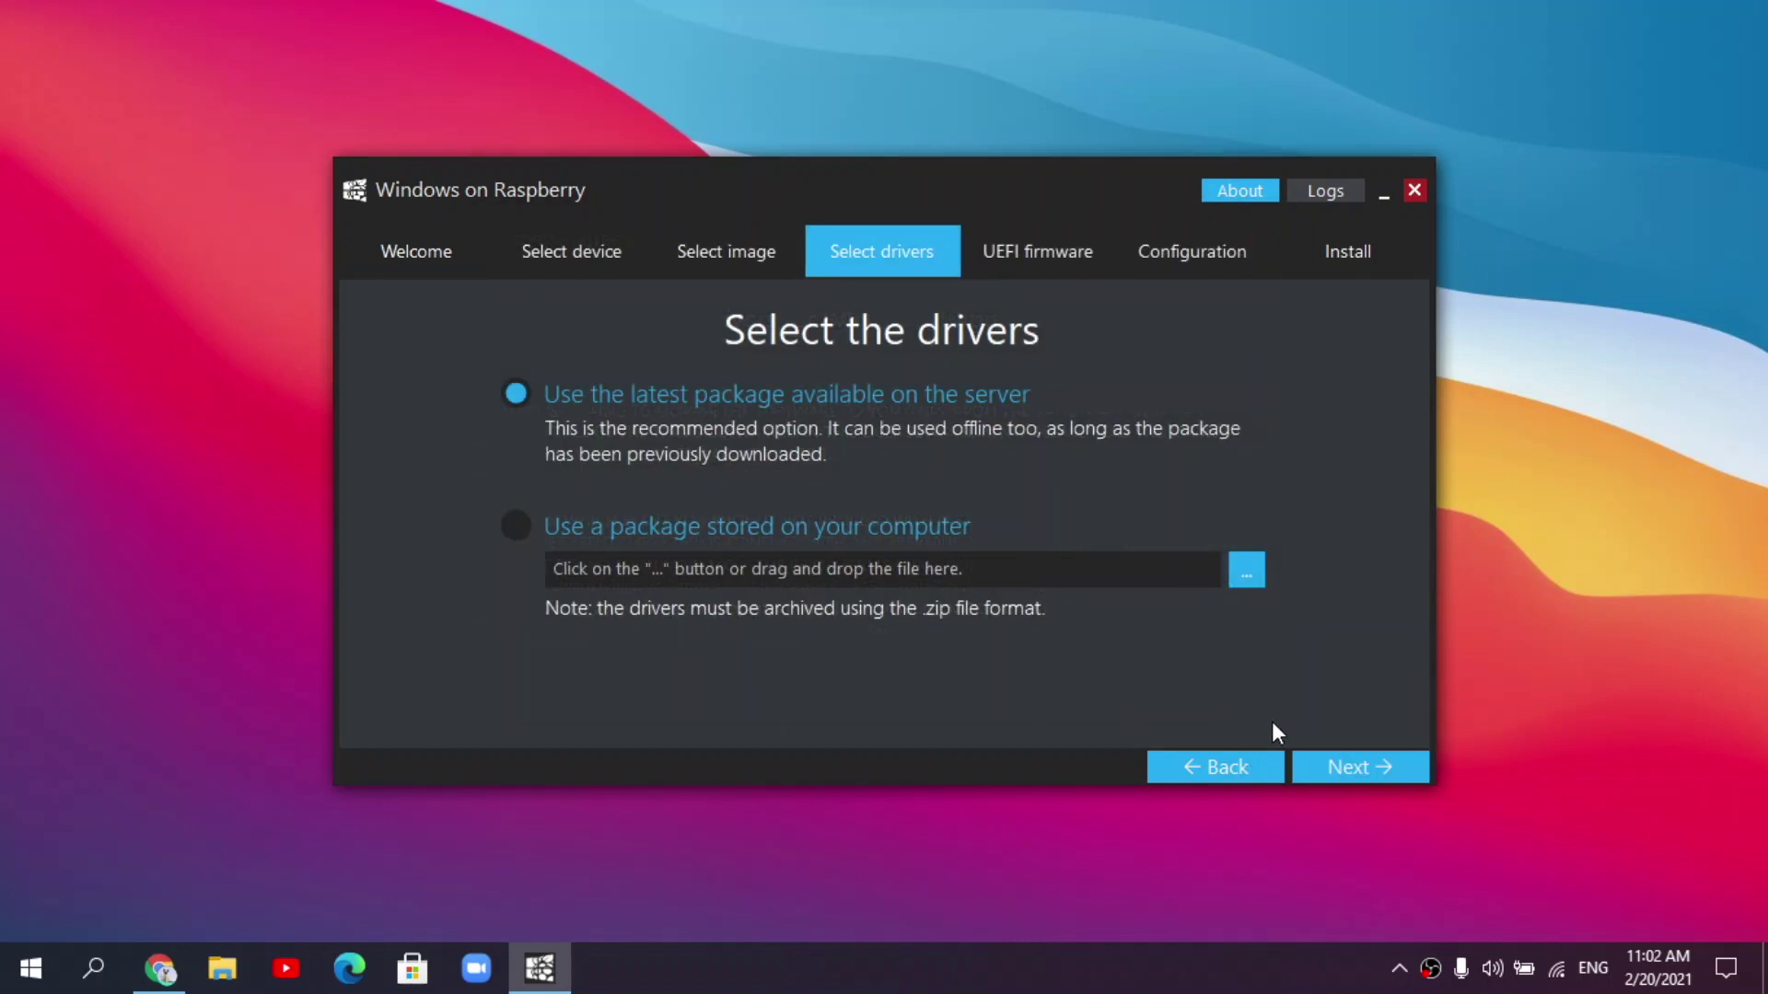
- Choose the latest UEFI firmware available on the server and continue to the configuration page
{"action": "left_click", "coordinate": [1348, 764]}
{"action": "left_click", "coordinate": [743, 395]}
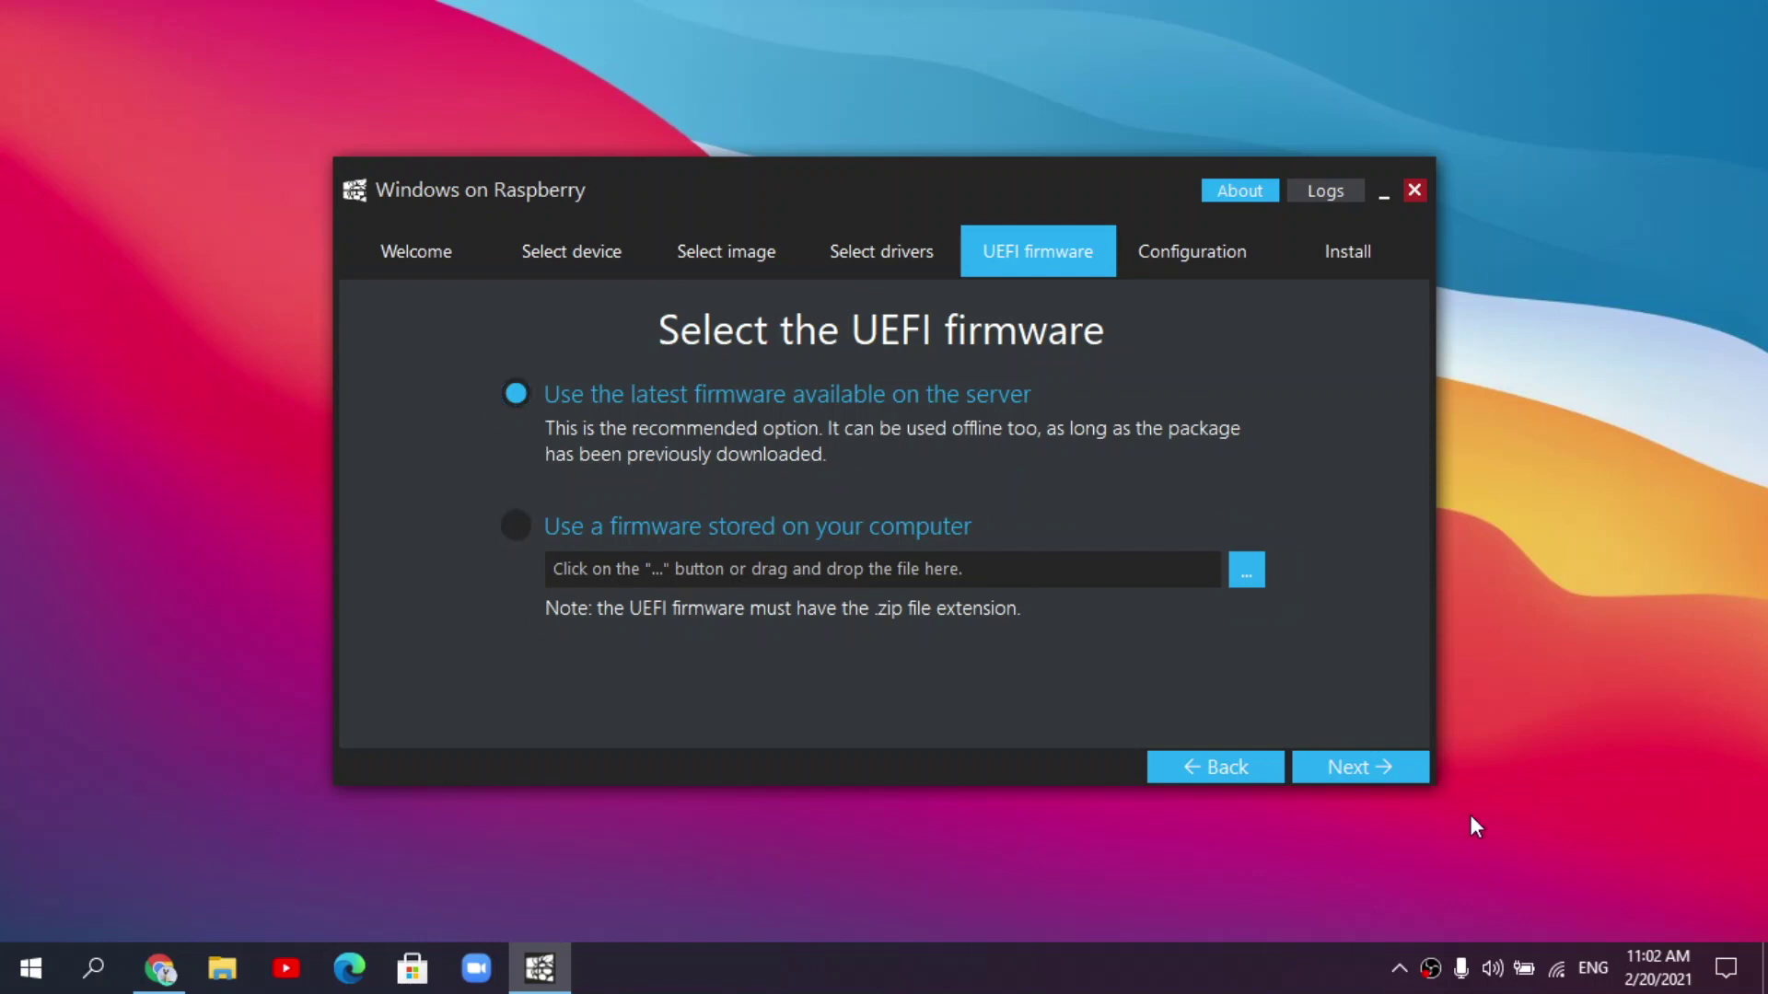
{"action": "left_click", "coordinate": [1378, 766]}
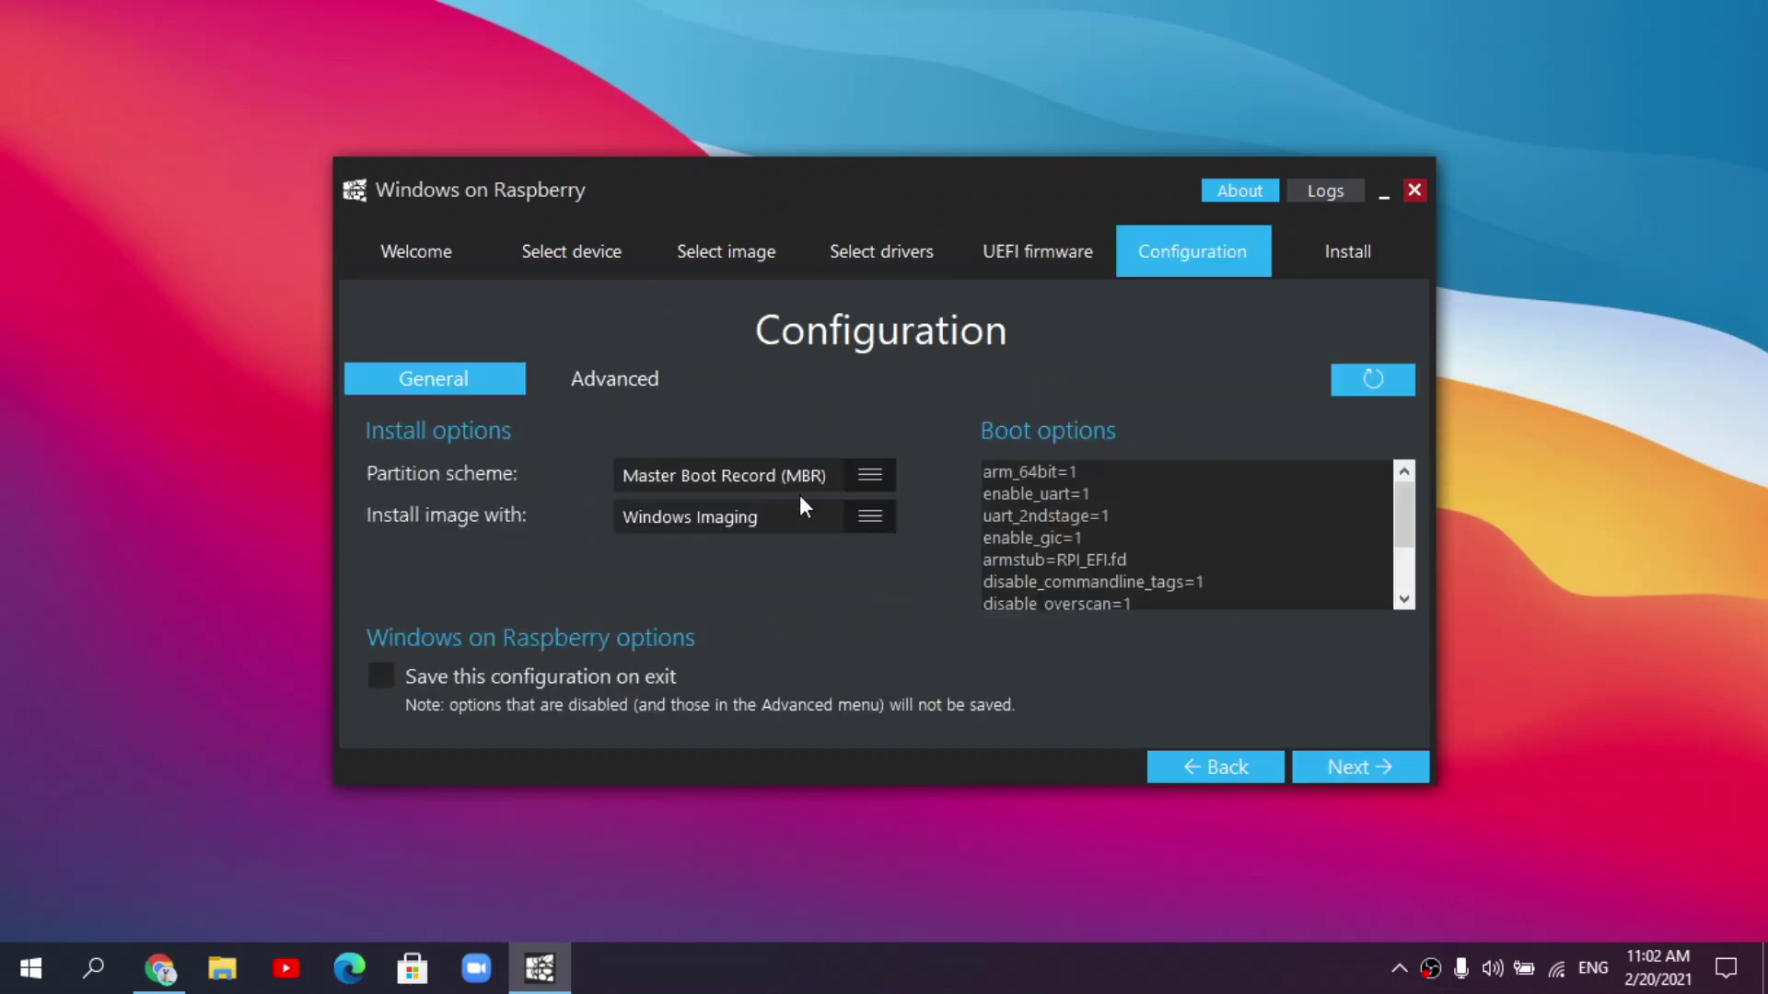
- Review the partition scheme choices, keep Master Boot Record (MBR) with Windows Imaging, and proceed to the installation overview
{"action": "left_click", "coordinate": [869, 473]}
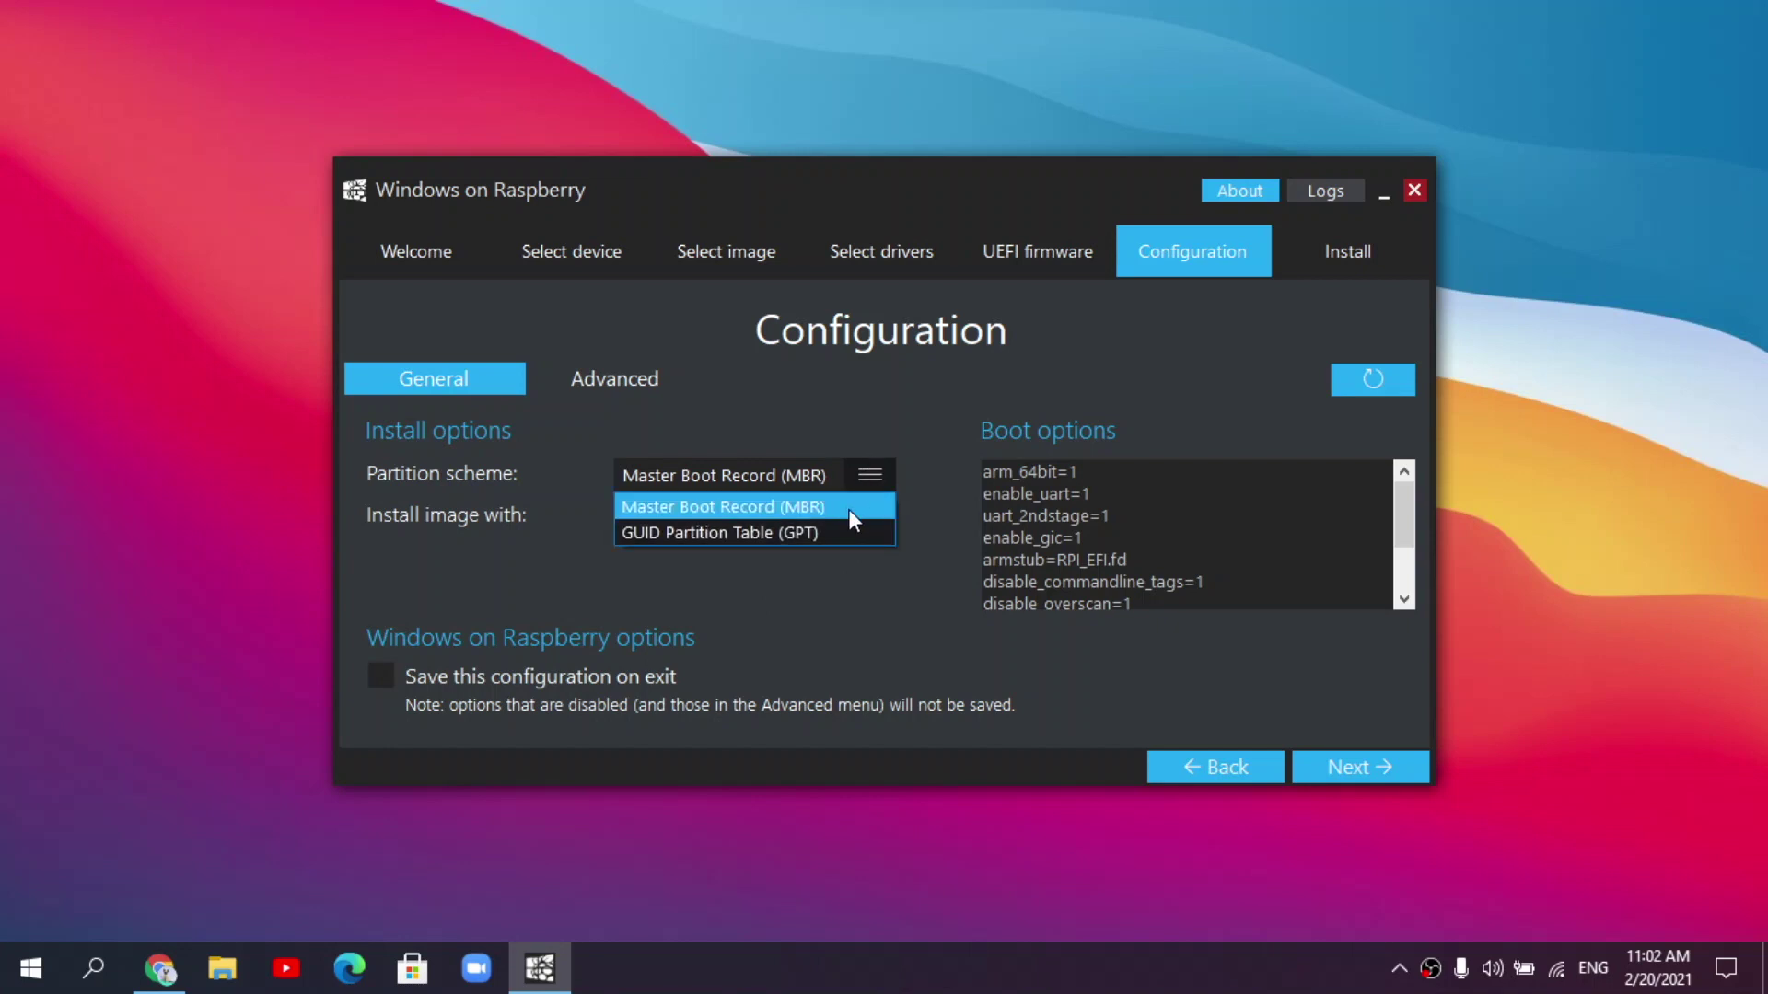
{"action": "left_click", "coordinate": [873, 474]}
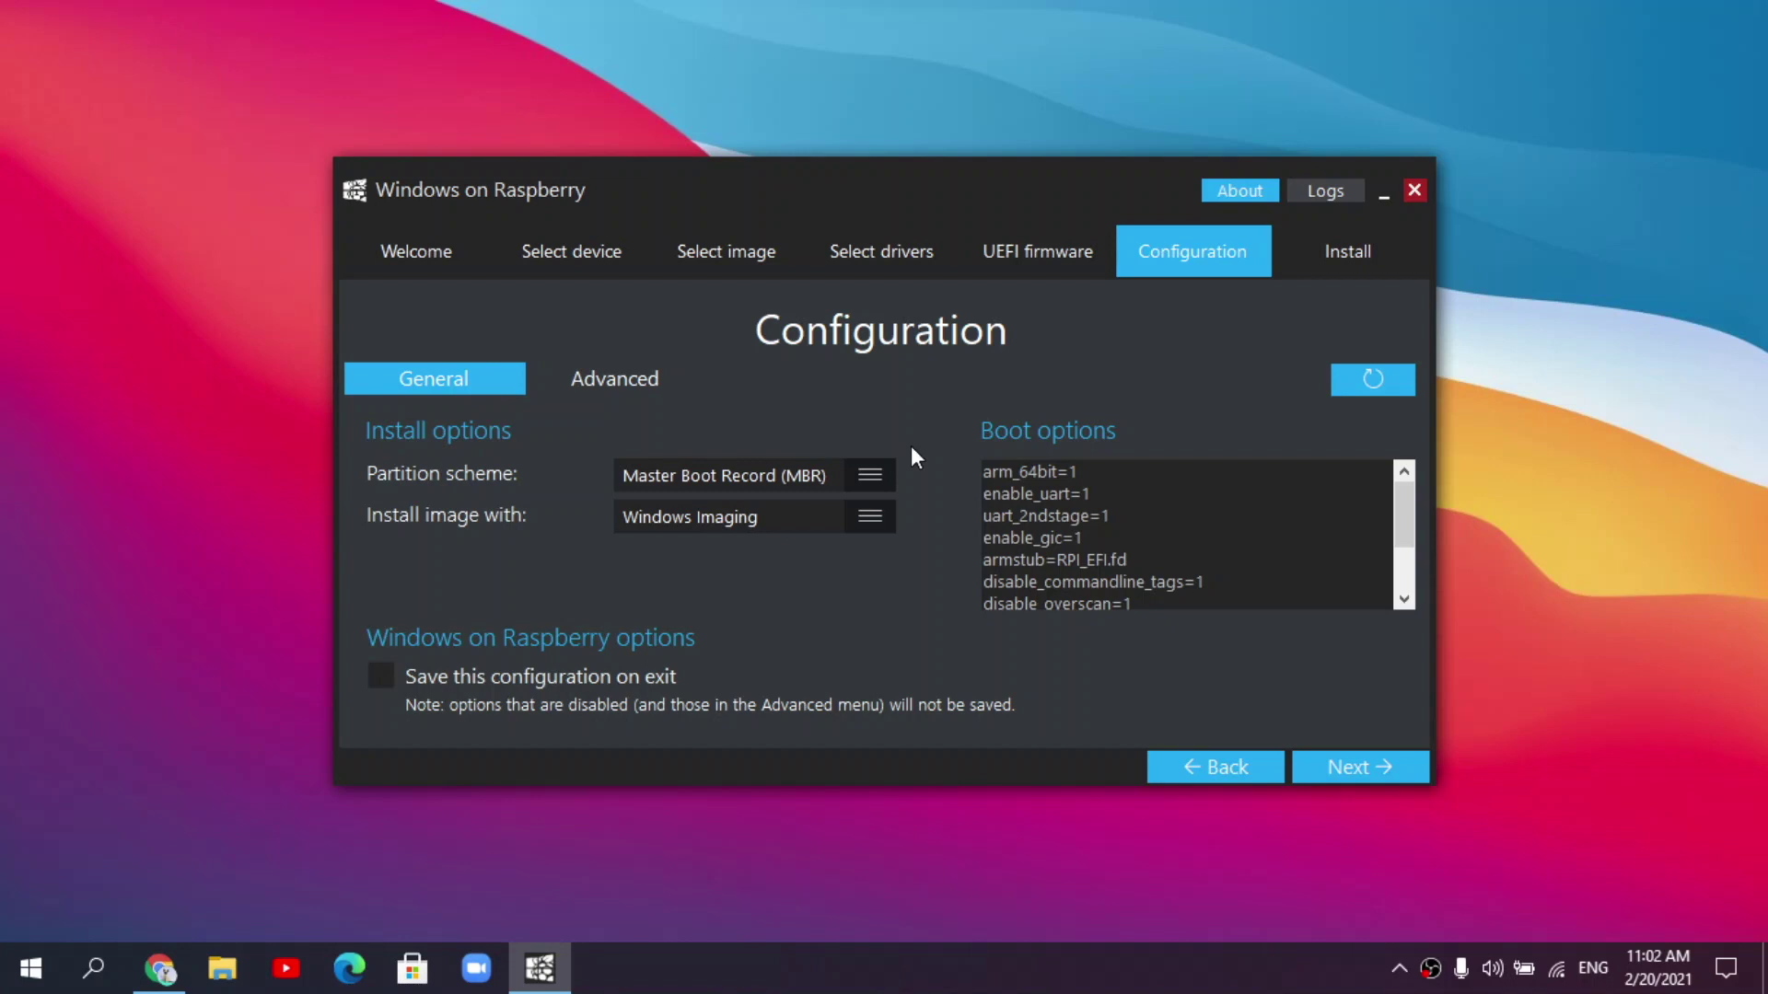
{"action": "scroll", "coordinate": [1093, 527], "scroll_direction": "down", "scroll_amount": 2}
{"action": "scroll", "coordinate": [1093, 528], "scroll_direction": "up", "scroll_amount": 2}
{"action": "mouse_move", "coordinate": [841, 238]}
{"action": "left_mouse_down"}
{"action": "mouse_move", "coordinate": [907, 178]}
{"action": "mouse_move", "coordinate": [853, 206]}
{"action": "left_mouse_up"}
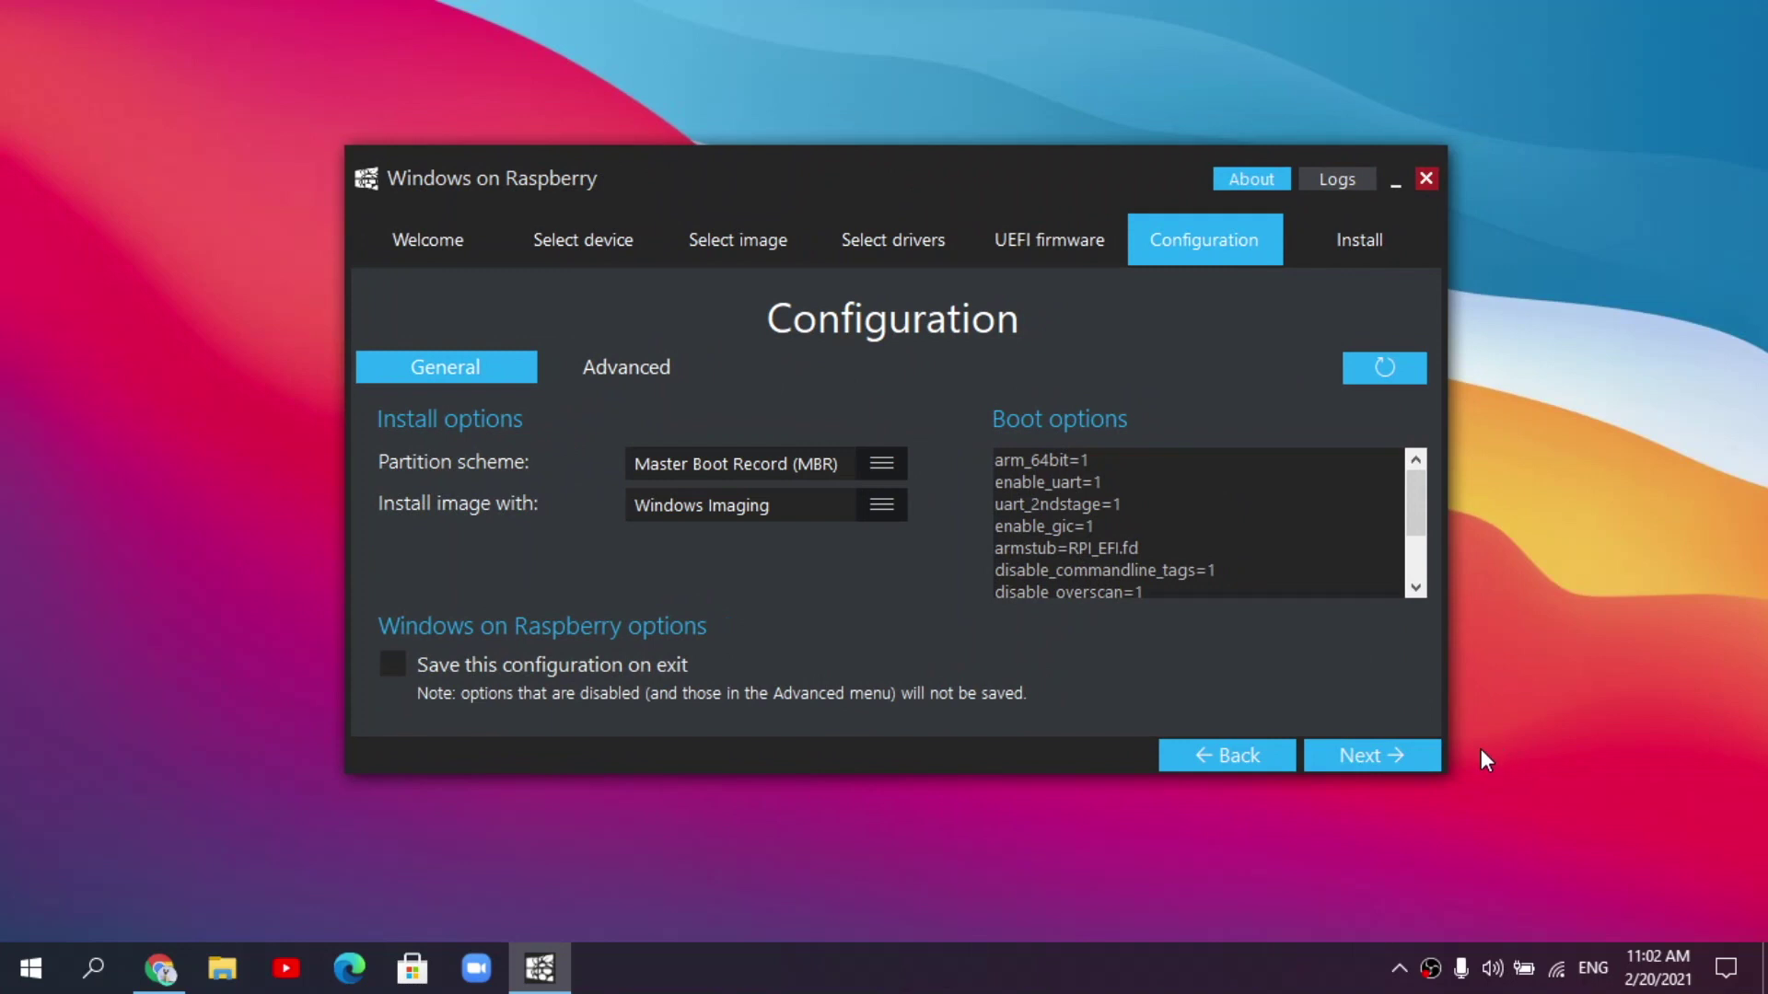
{"action": "left_click", "coordinate": [1381, 754]}
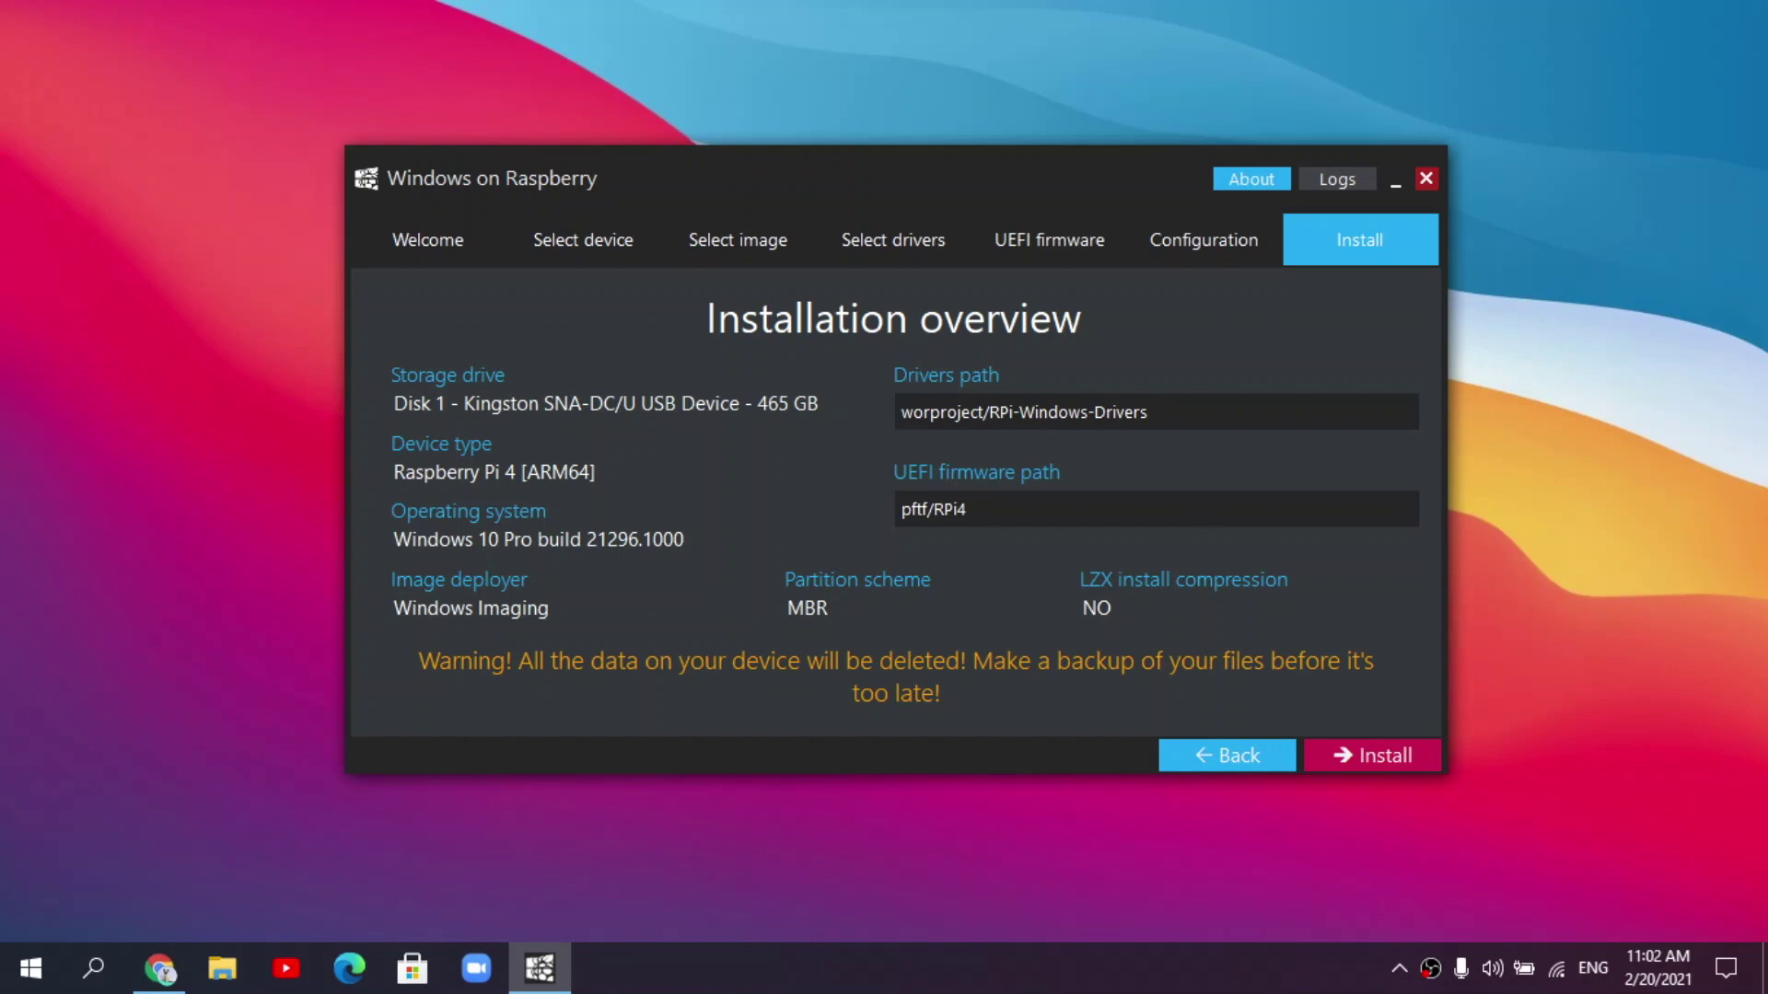
- Switch to Chrome to examine the How to install post in Discord's information channel, then return to the Windows on Raspberry wizard
{"action": "left_click", "coordinate": [160, 968]}
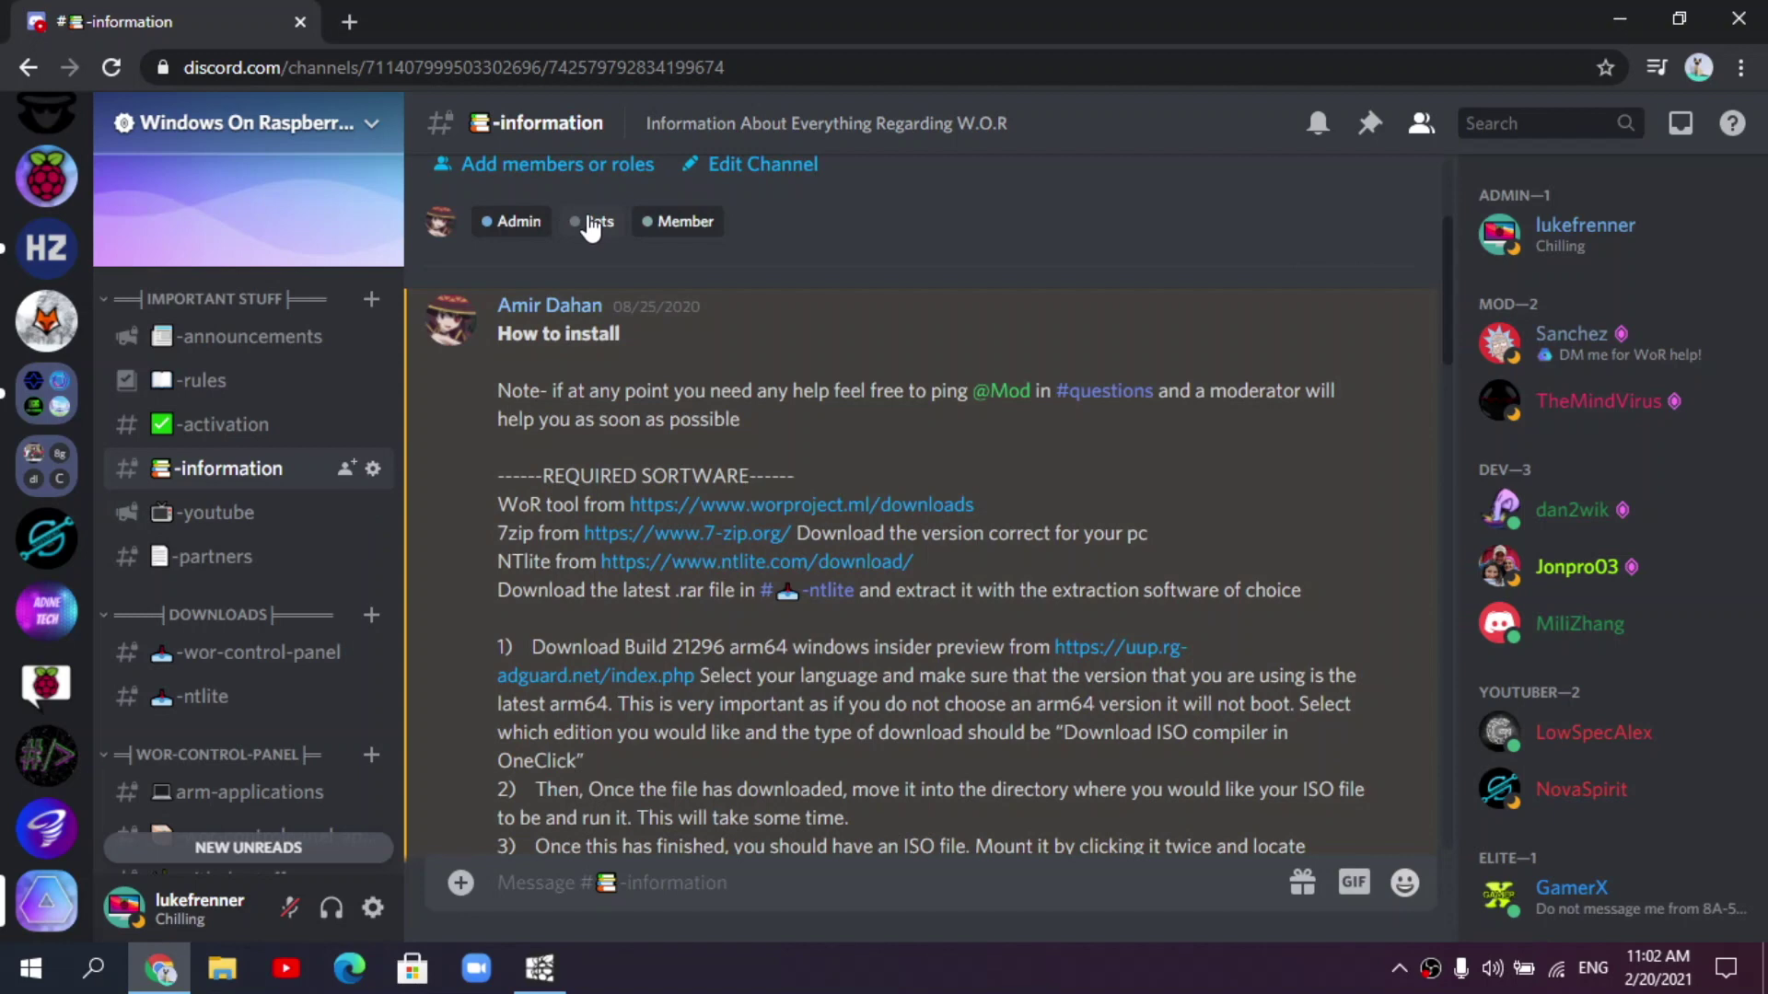
{"action": "left_click", "coordinate": [547, 310]}
{"action": "left_click", "coordinate": [546, 313]}
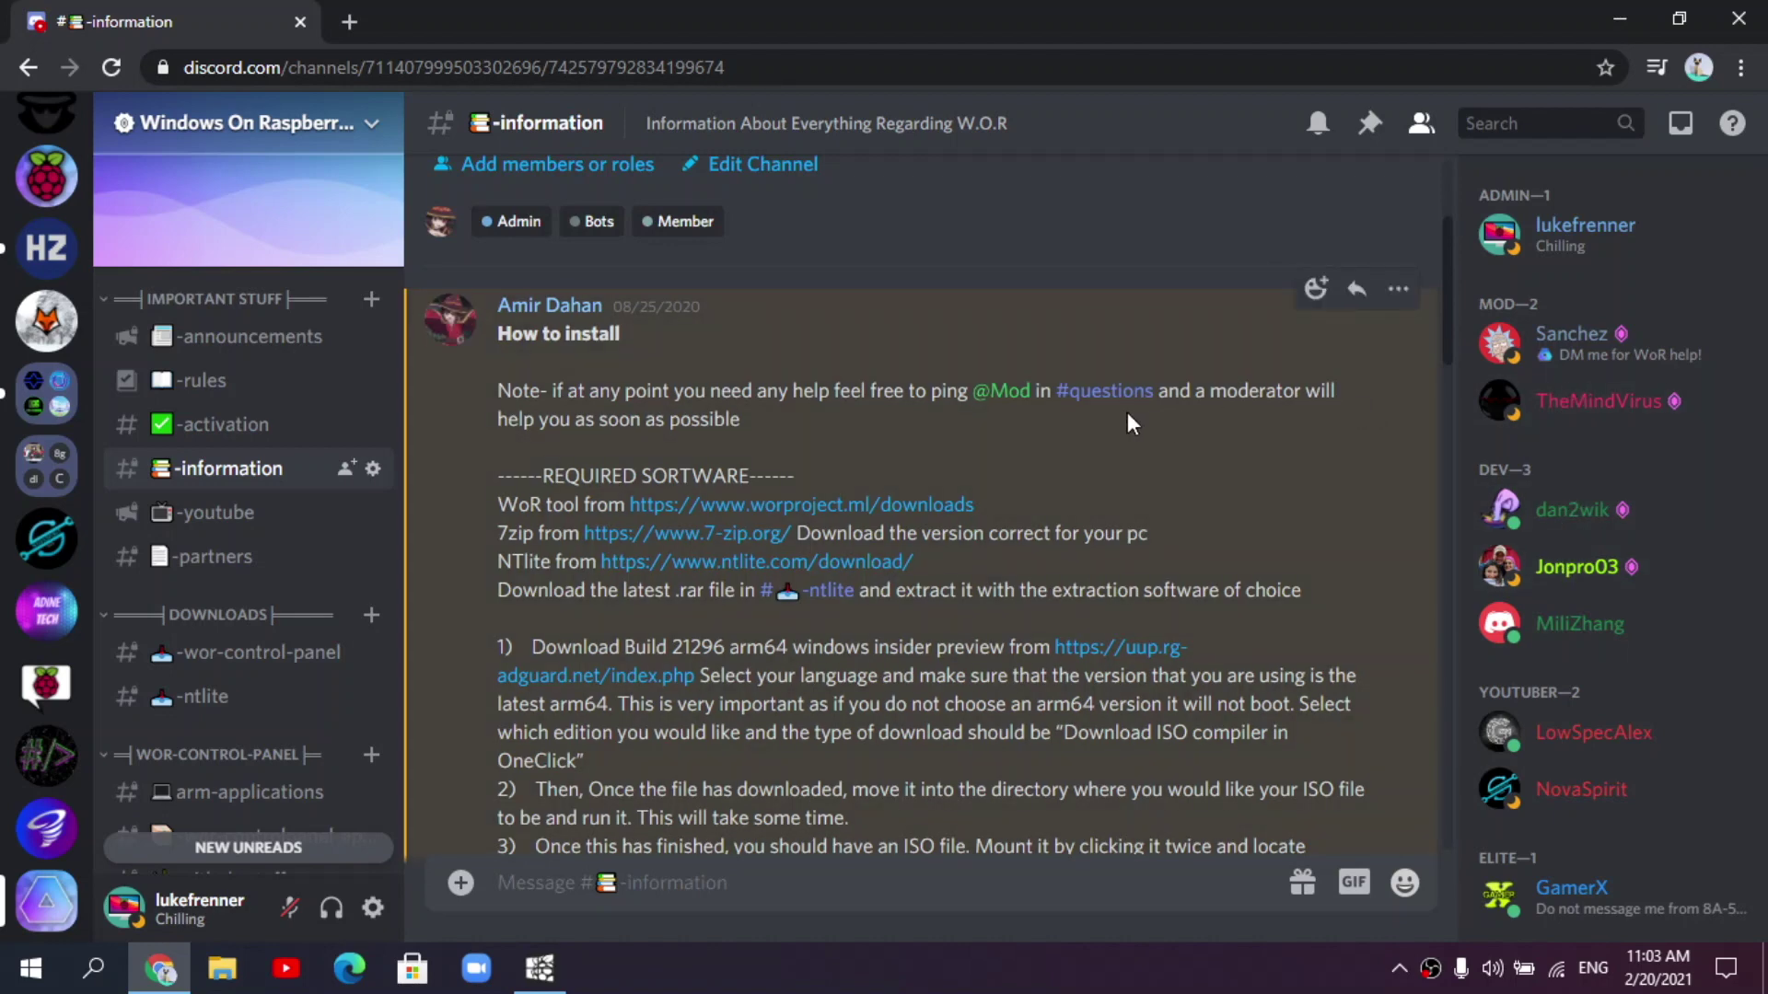
{"action": "scroll", "coordinate": [1080, 475], "scroll_direction": "down", "scroll_amount": 5}
{"action": "scroll", "coordinate": [1086, 469], "scroll_direction": "up", "scroll_amount": 10}
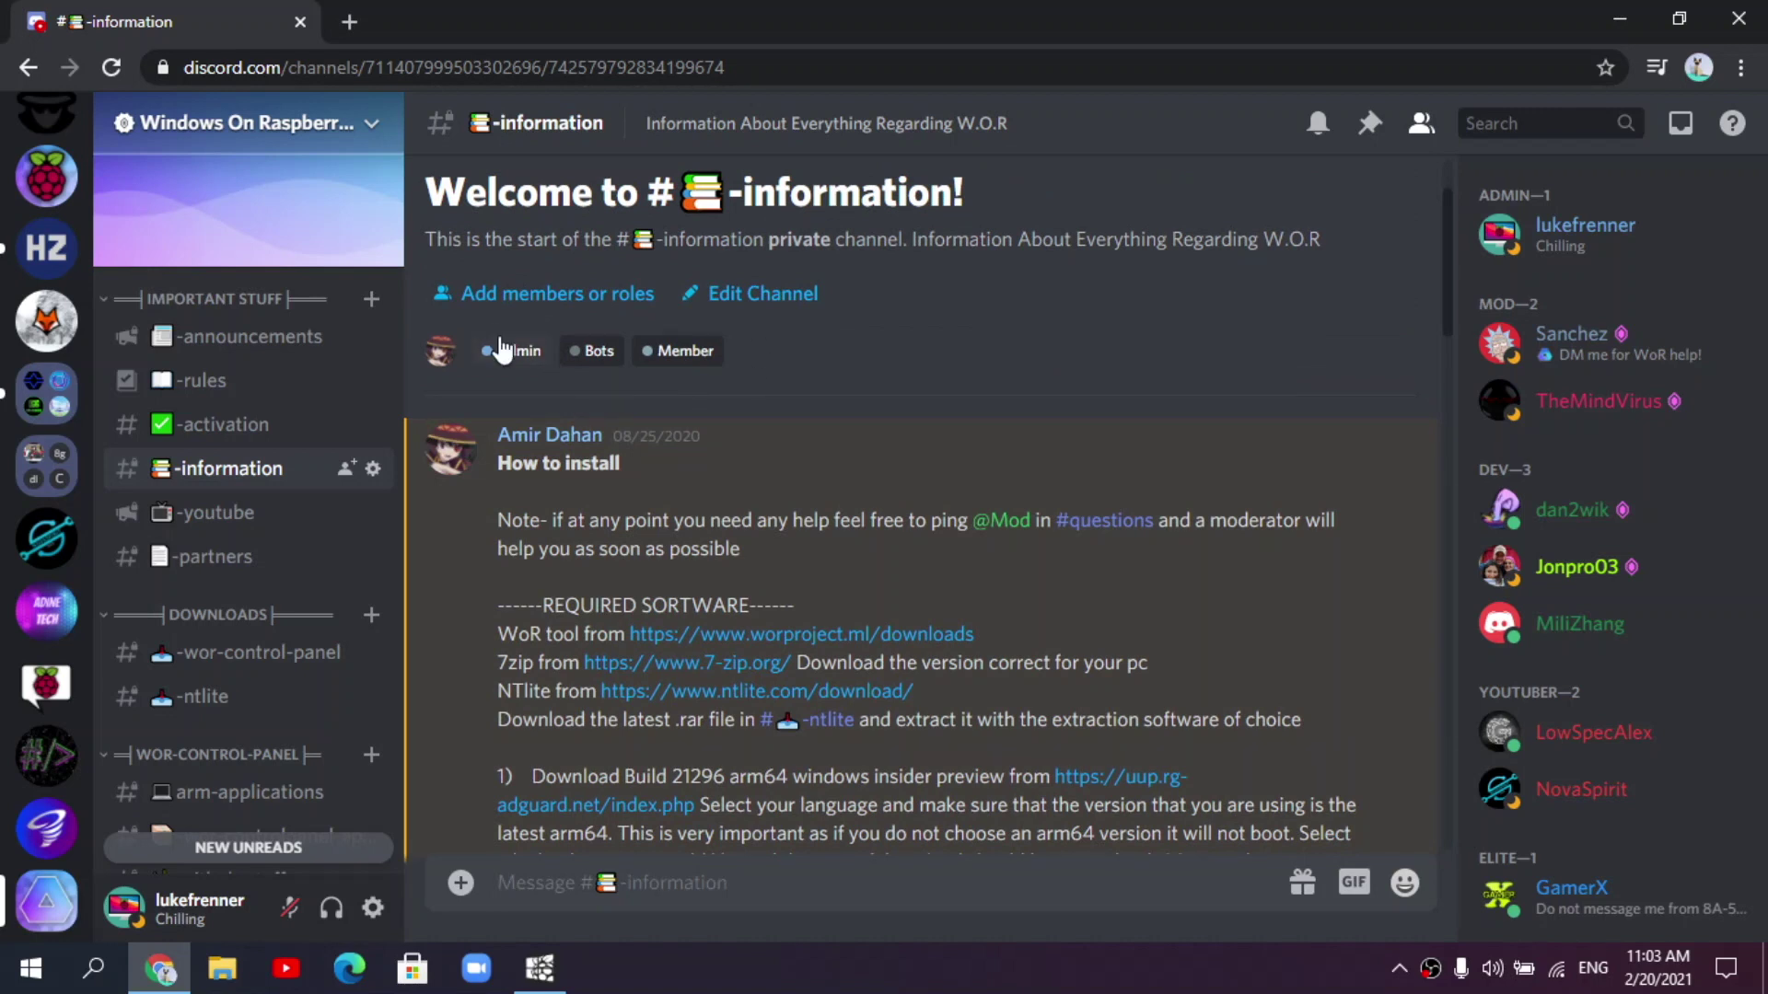
{"action": "scroll", "coordinate": [308, 502], "scroll_direction": "down", "scroll_amount": 5}
{"action": "scroll", "coordinate": [309, 511], "scroll_direction": "up", "scroll_amount": 5}
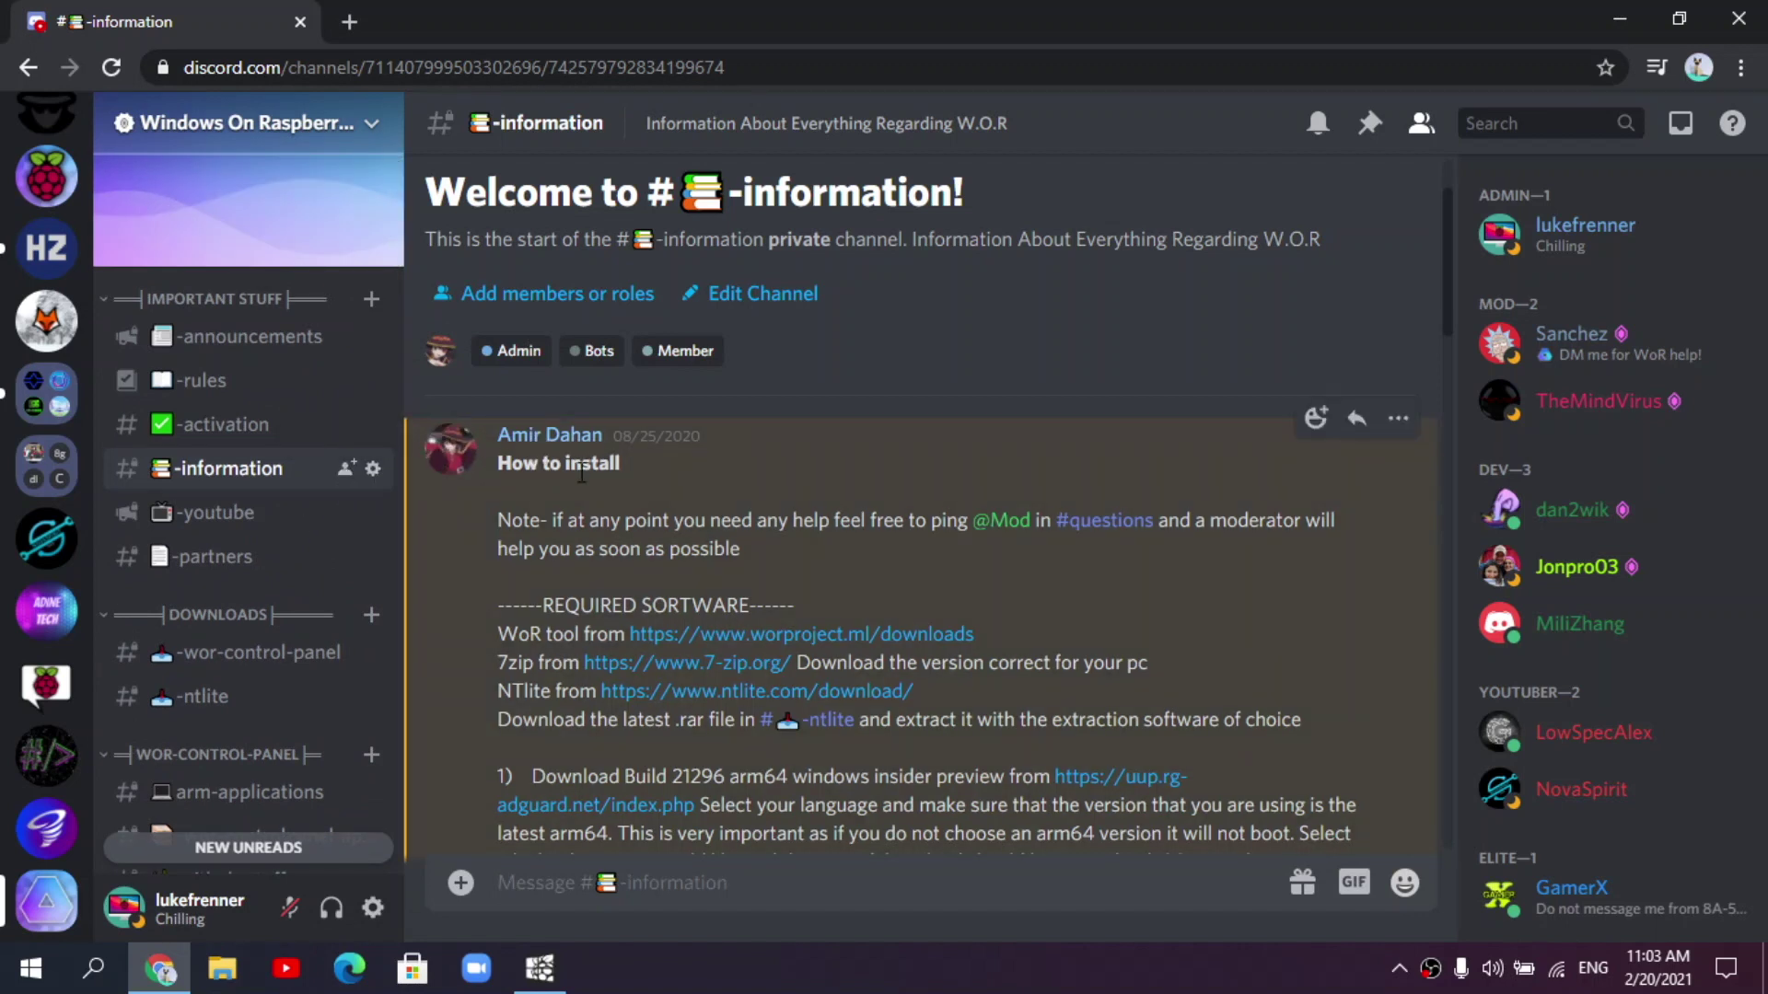
{"action": "mouse_move", "coordinate": [670, 444]}
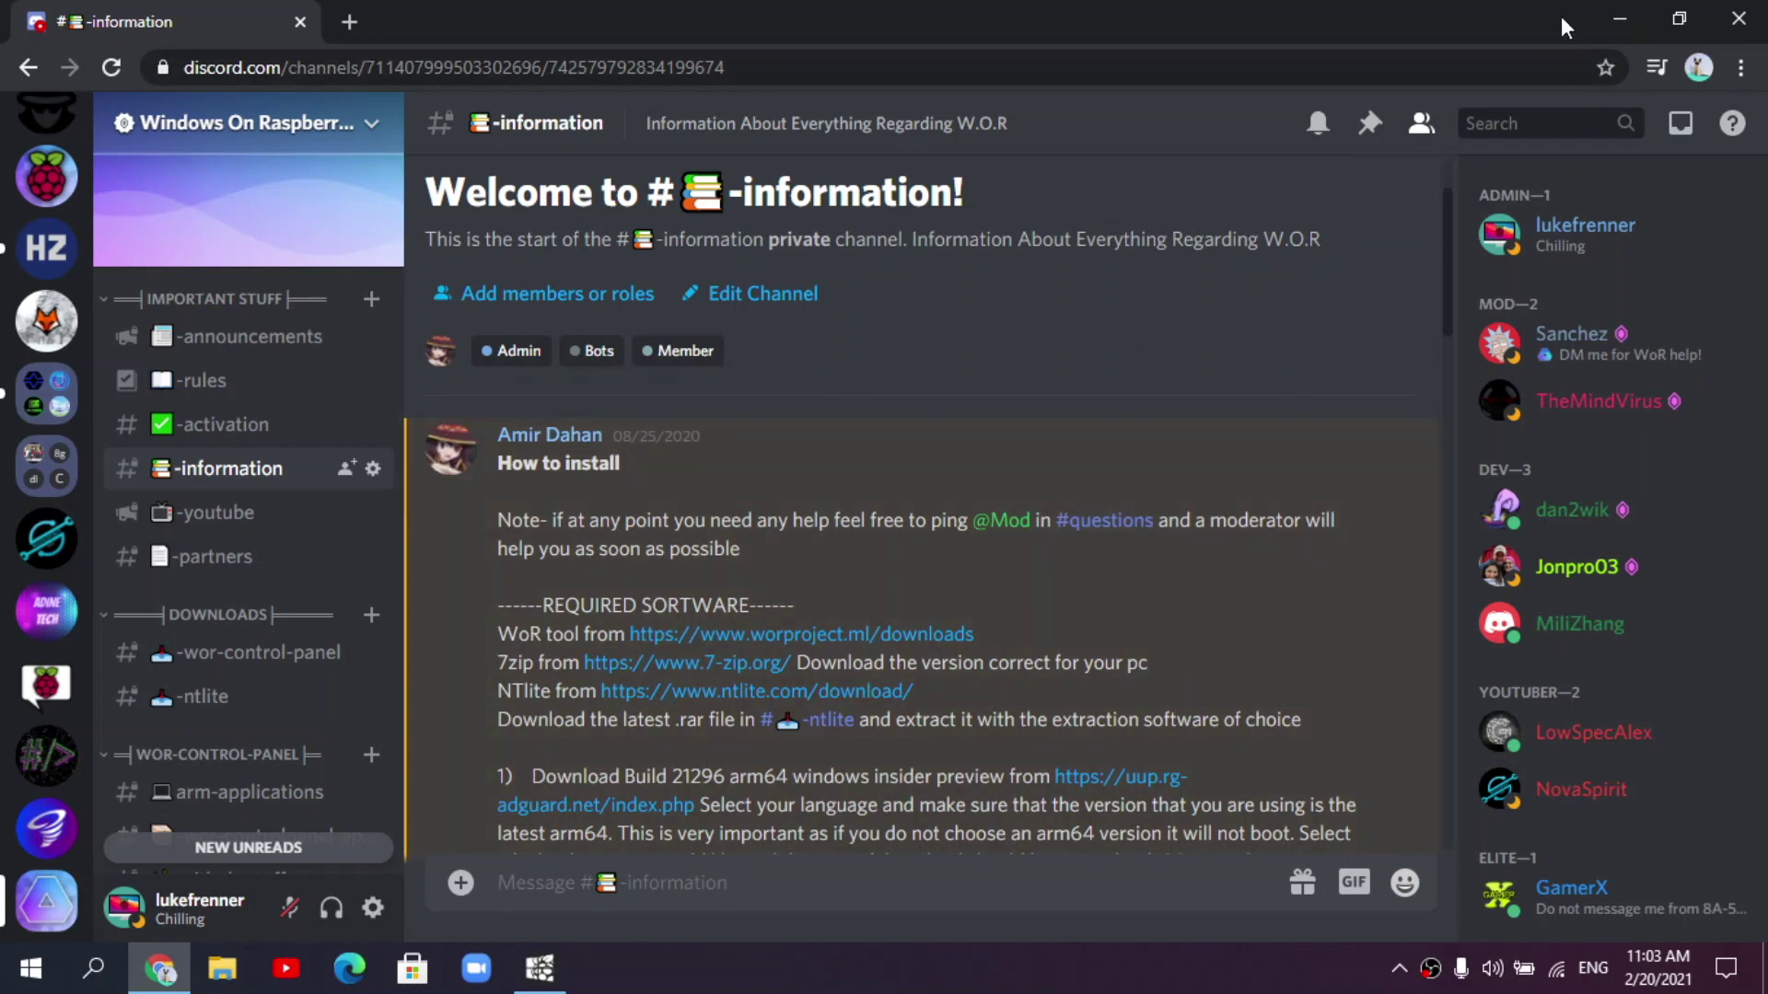
{"action": "left_click", "coordinate": [1598, 13]}
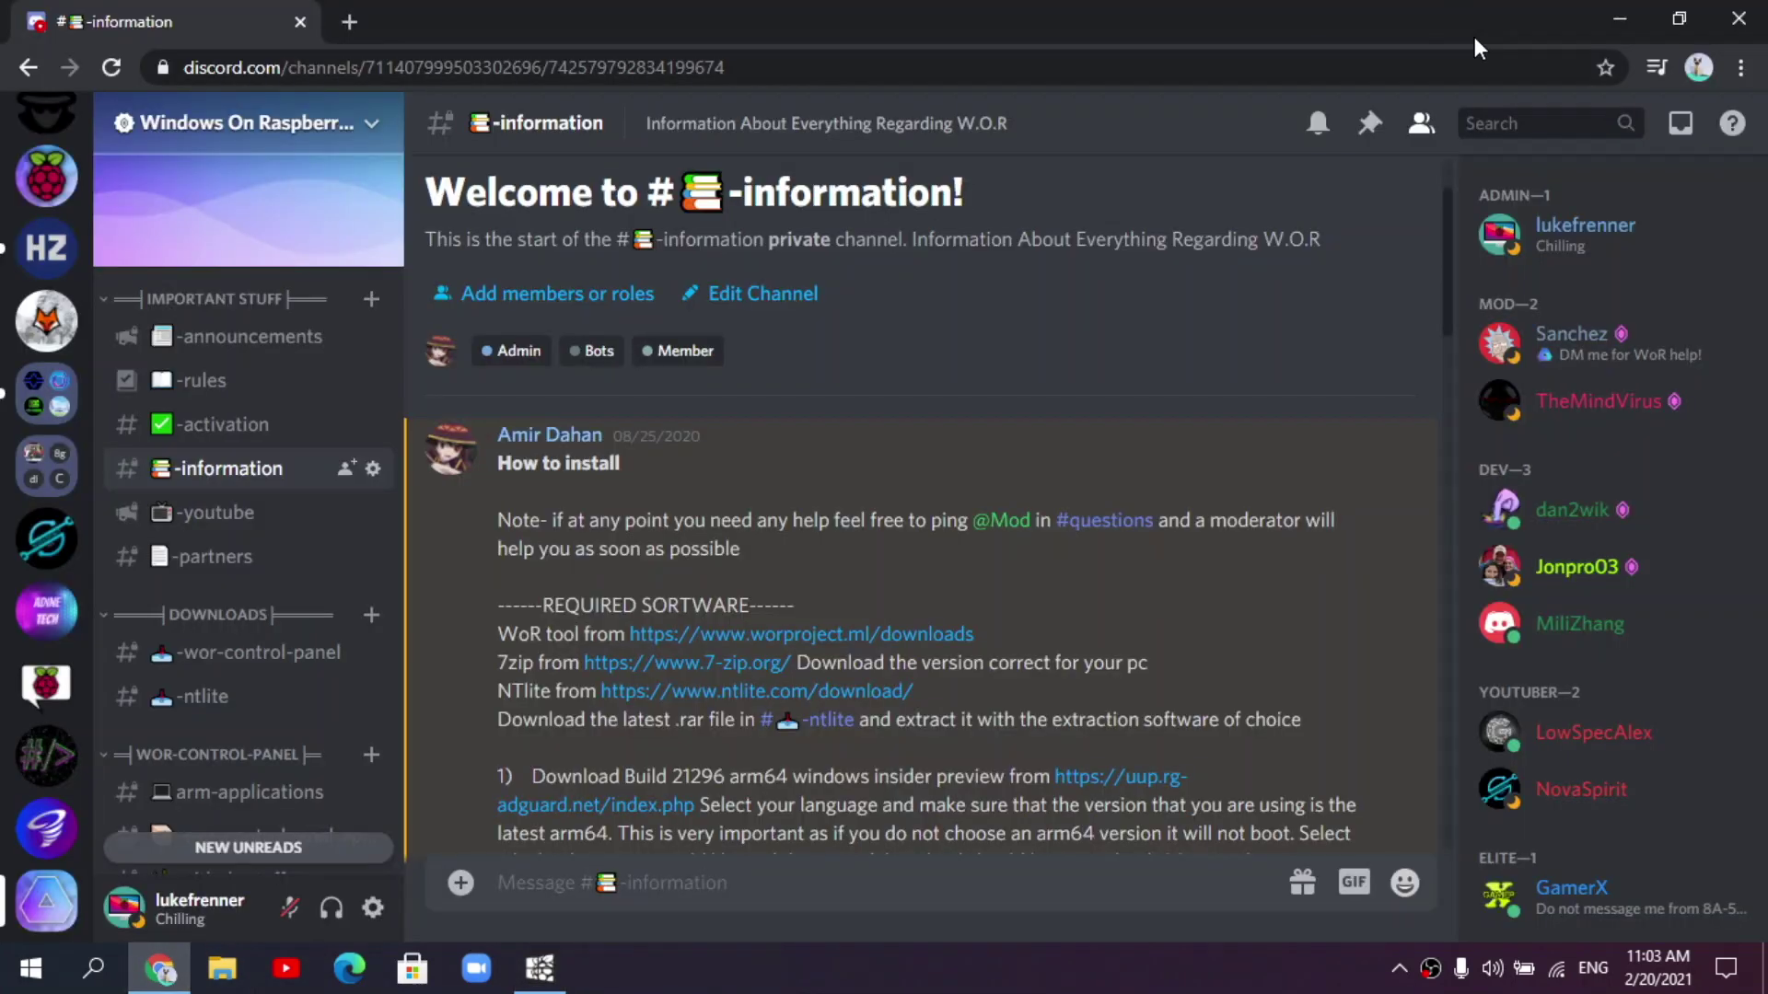
{"action": "left_click", "coordinate": [1519, 249]}
{"action": "left_click", "coordinate": [1521, 256]}
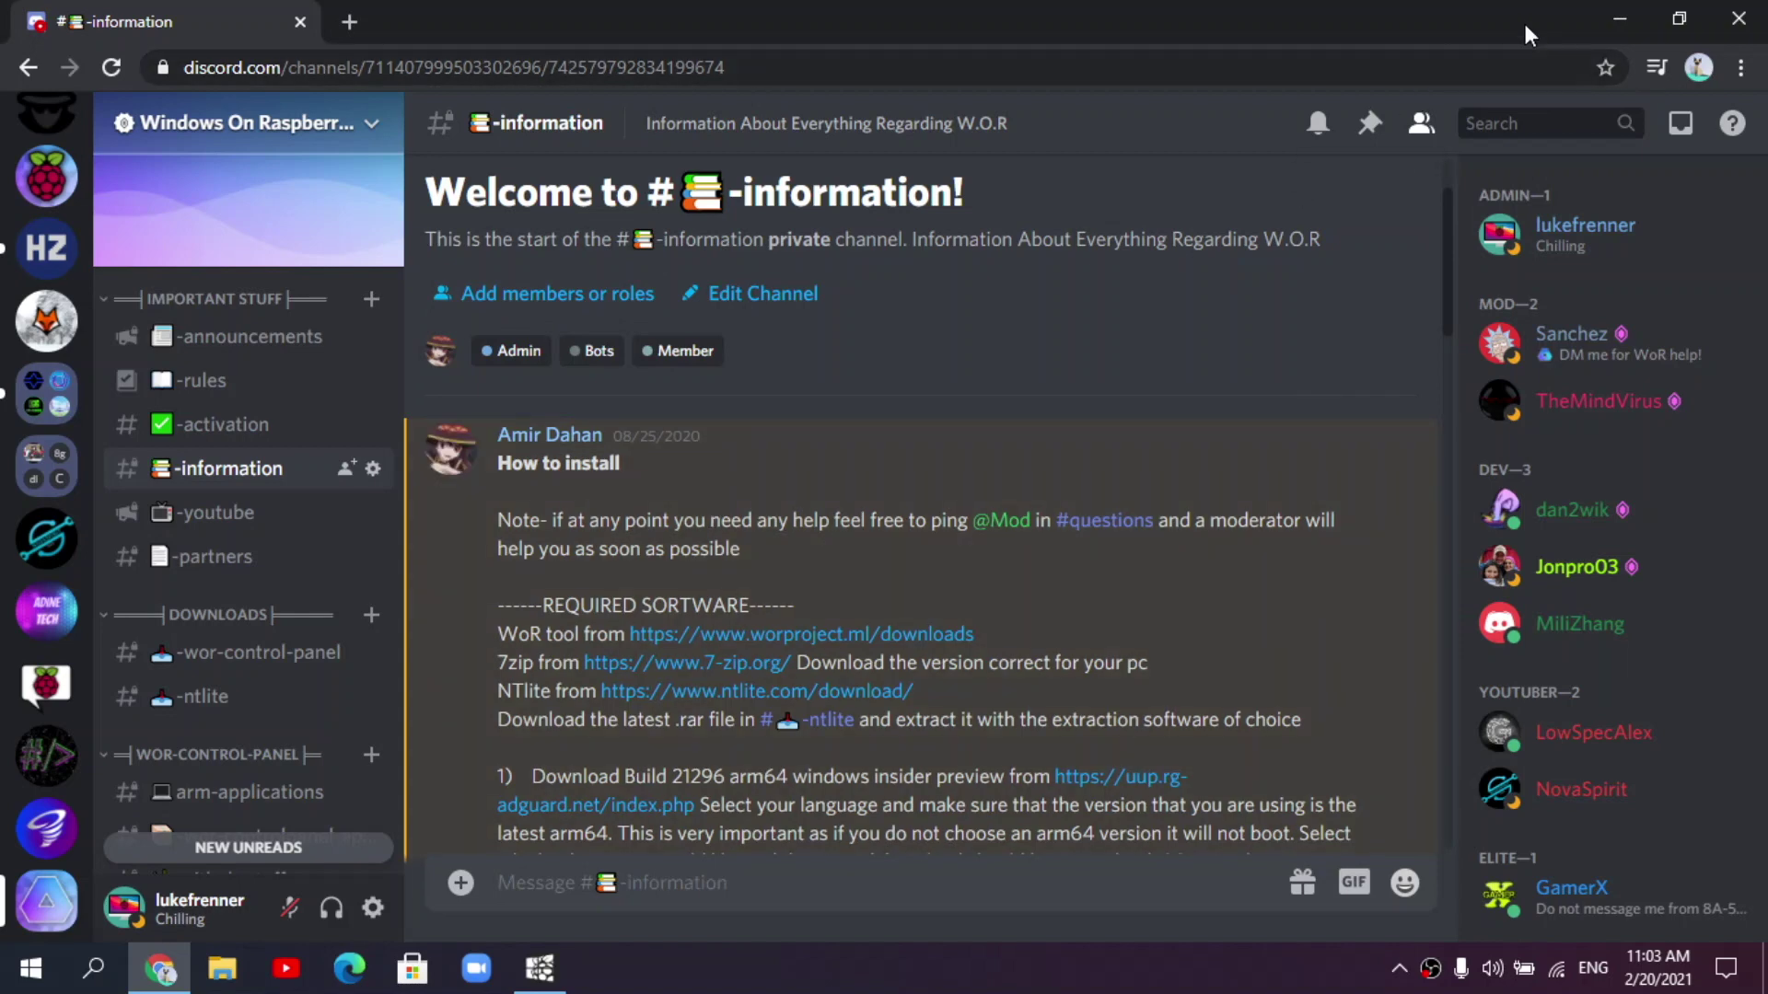
{"action": "left_click", "coordinate": [1620, 14]}
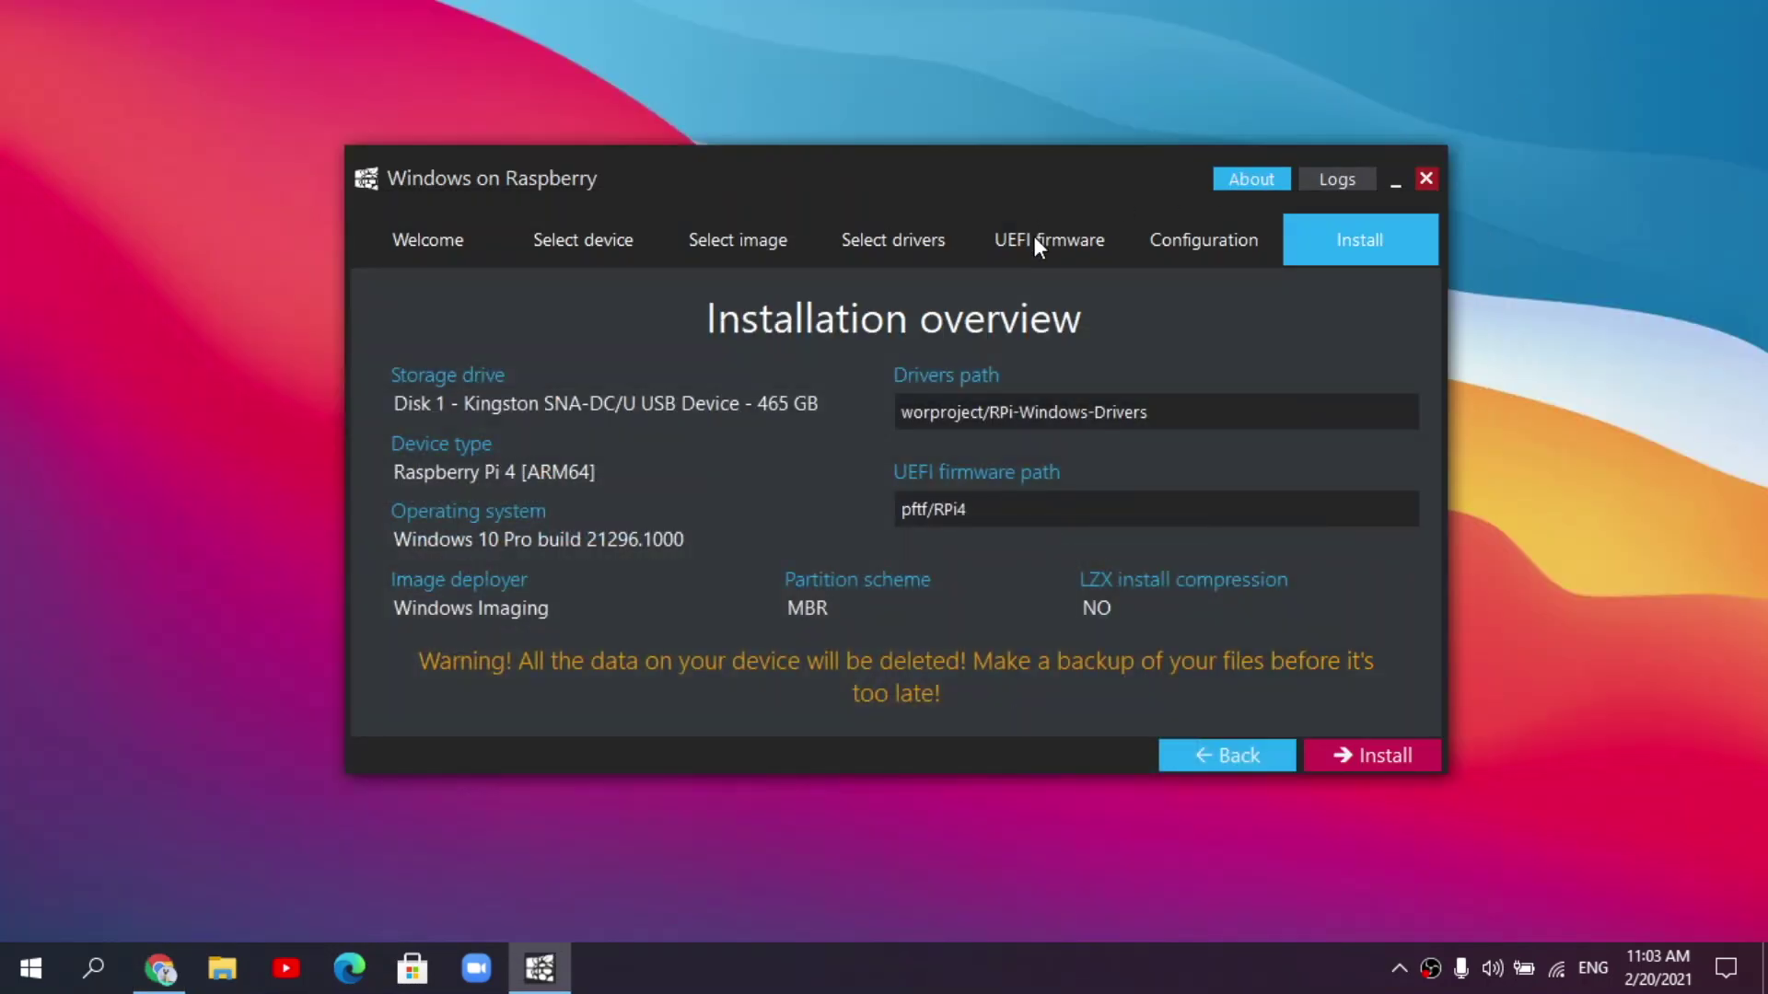